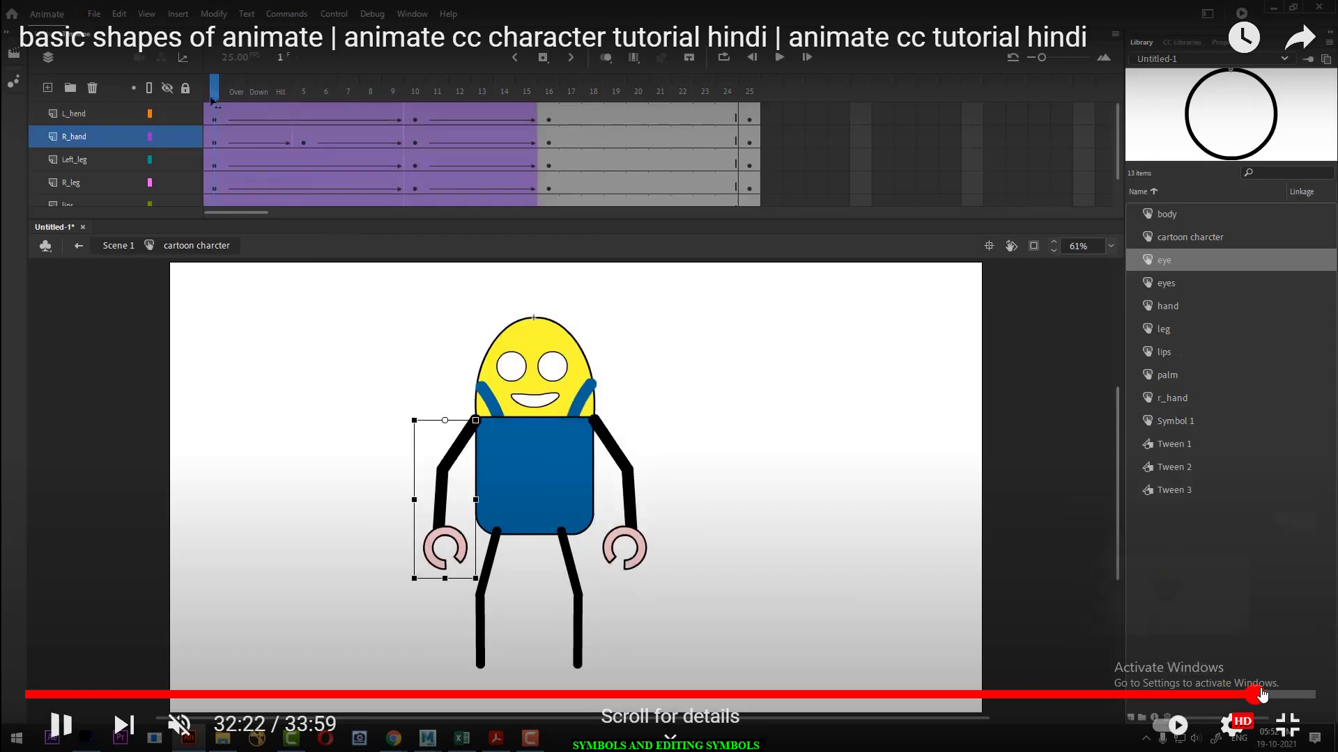
- Leave the video's full-screen view and switch to Animate with the basic shapes egg character.fla document
{"action": "left_click", "coordinate": [1286, 729]}
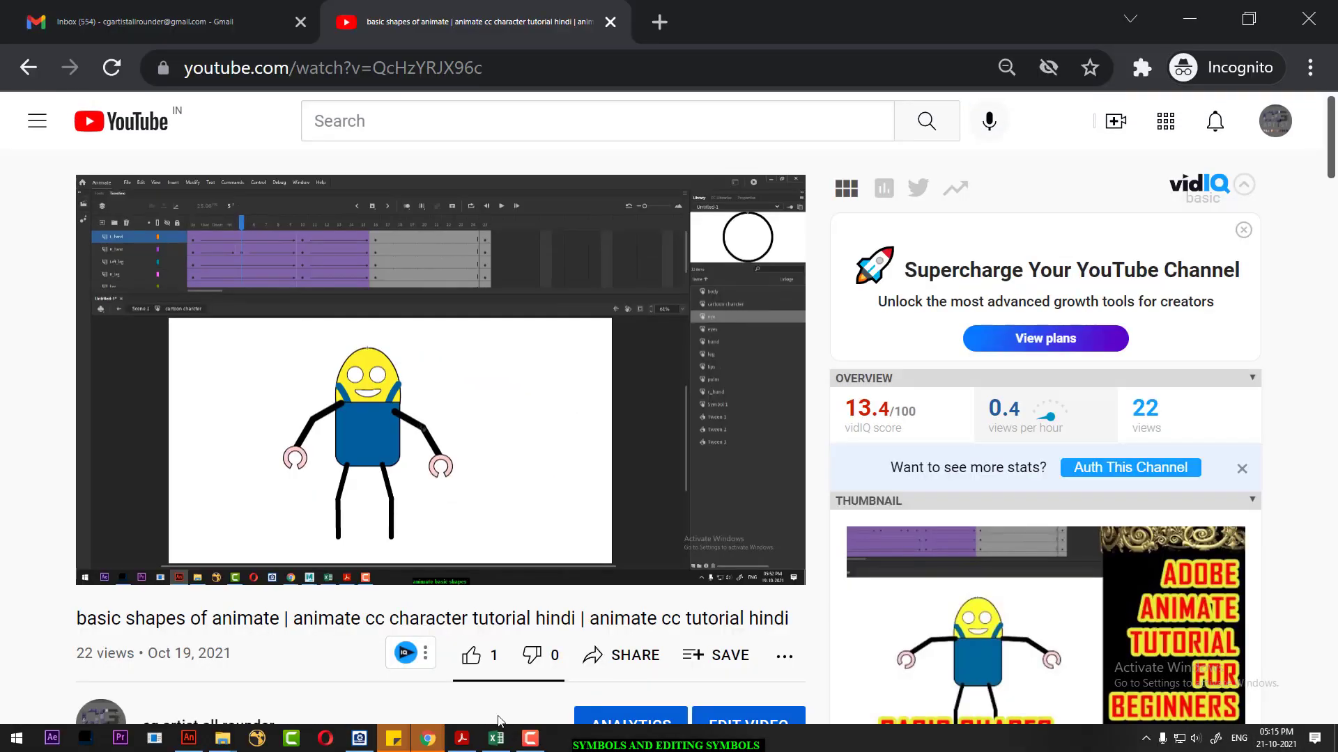
{"action": "mouse_move", "coordinate": [524, 743]}
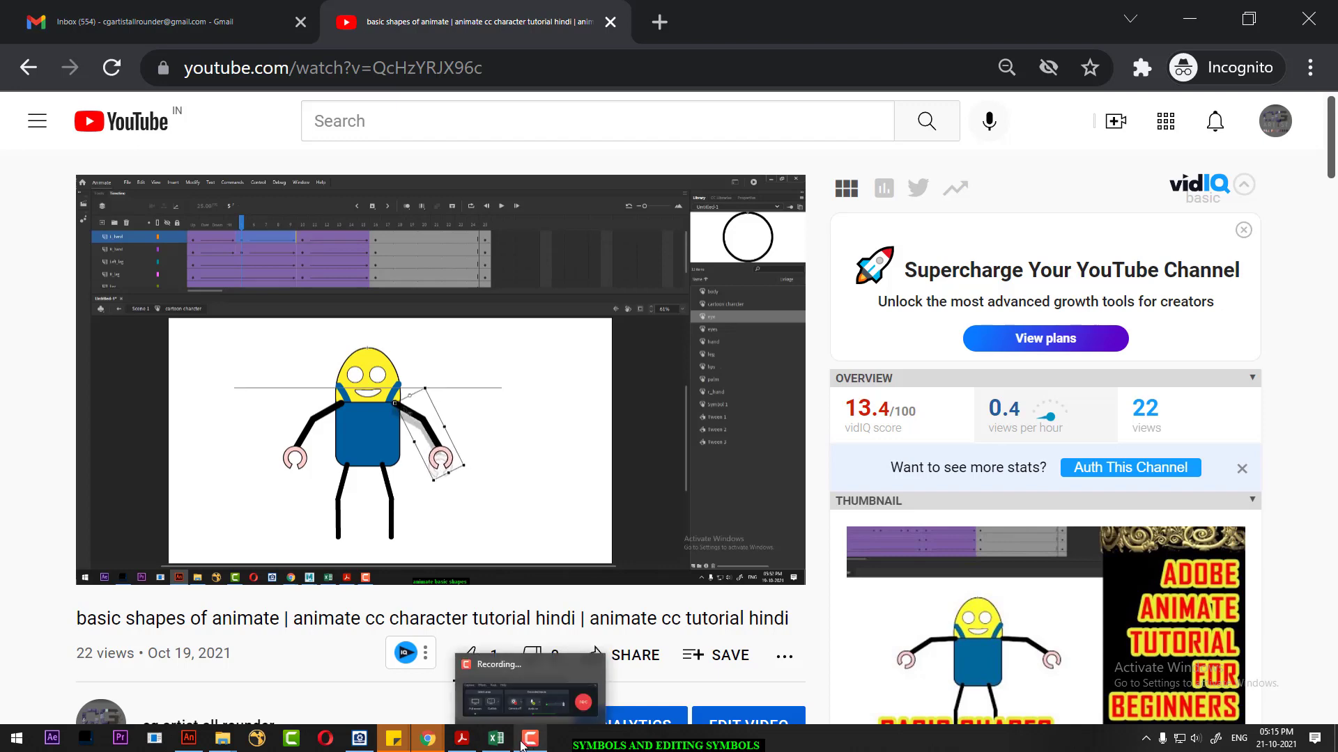
{"action": "left_click", "coordinate": [189, 740]}
{"action": "left_click", "coordinate": [122, 669]}
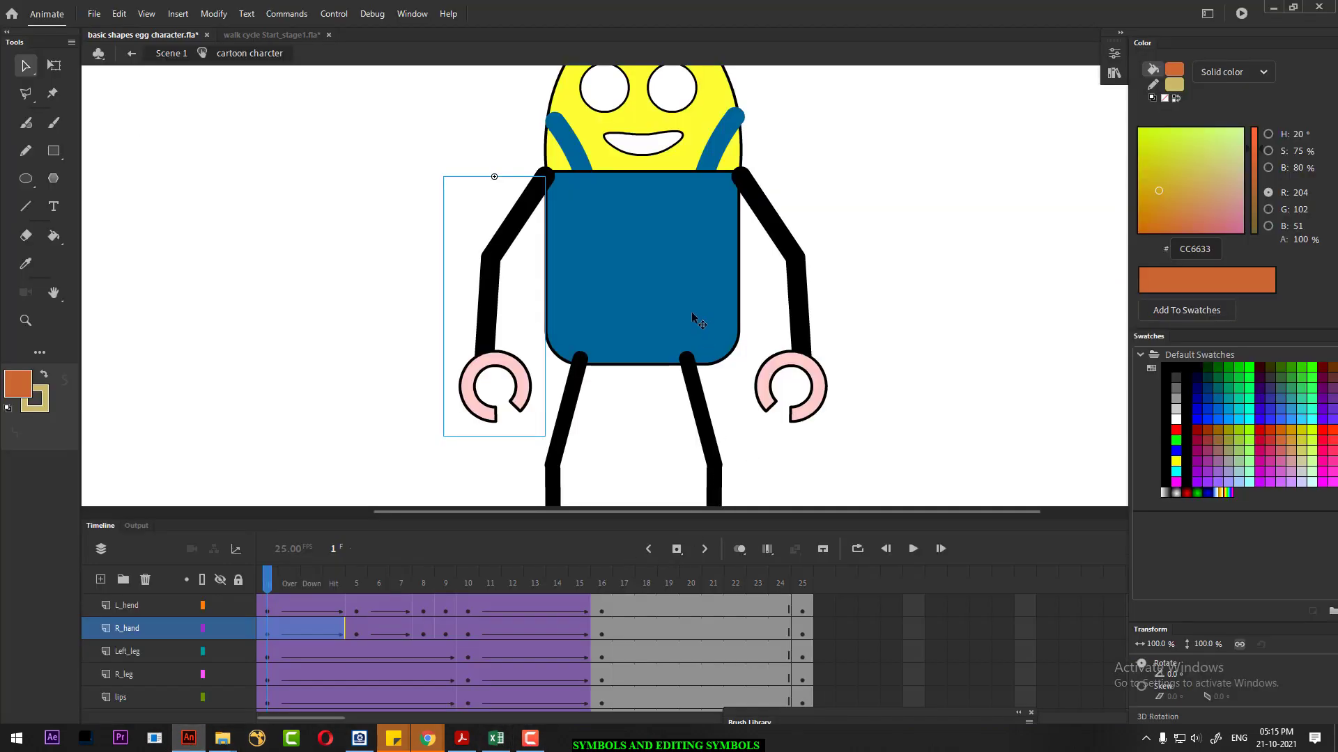
- Set the R_hand arm's transformation point at the shoulder and rotate the arm outward to about 83 degrees with Free Transform
{"action": "left_click", "coordinate": [608, 372]}
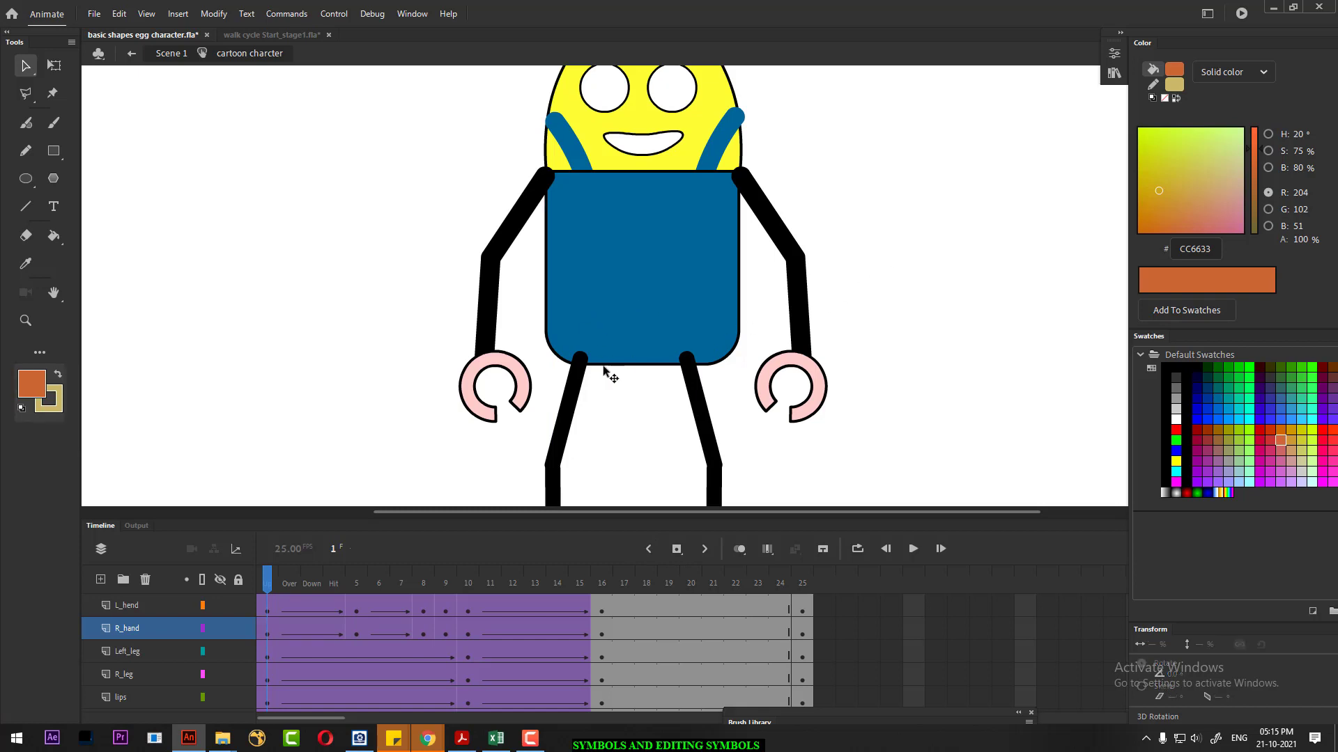
{"action": "left_click", "coordinate": [485, 374]}
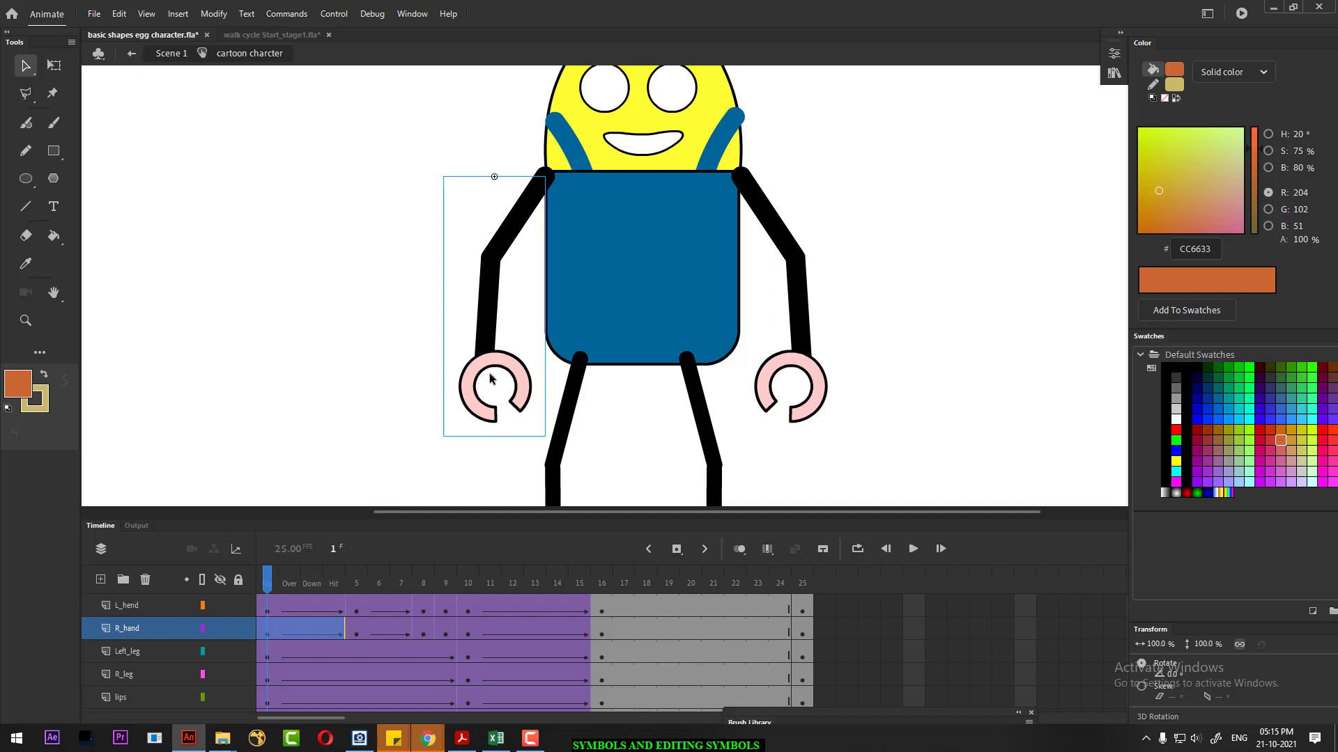
{"action": "left_click", "coordinate": [54, 65]}
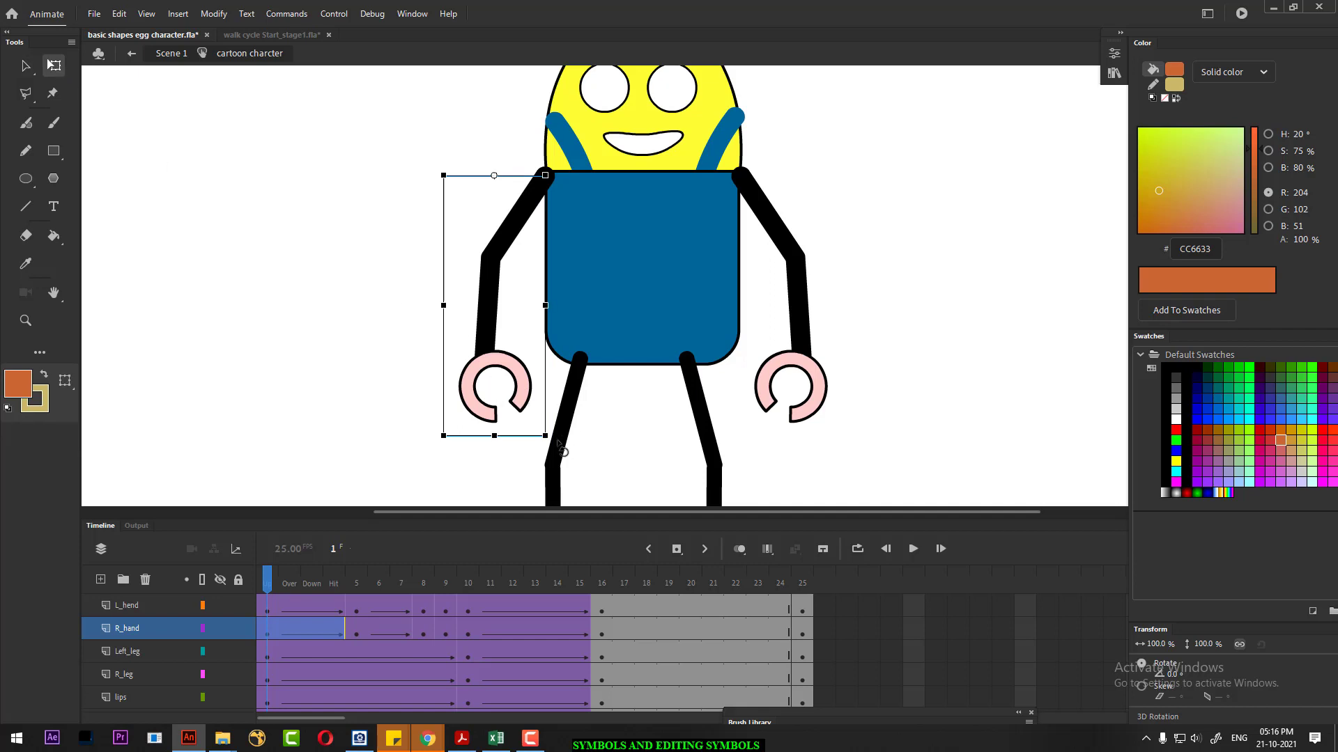
{"action": "left_click_drag", "start_coordinate": [554, 447], "coordinate": [339, 386]}
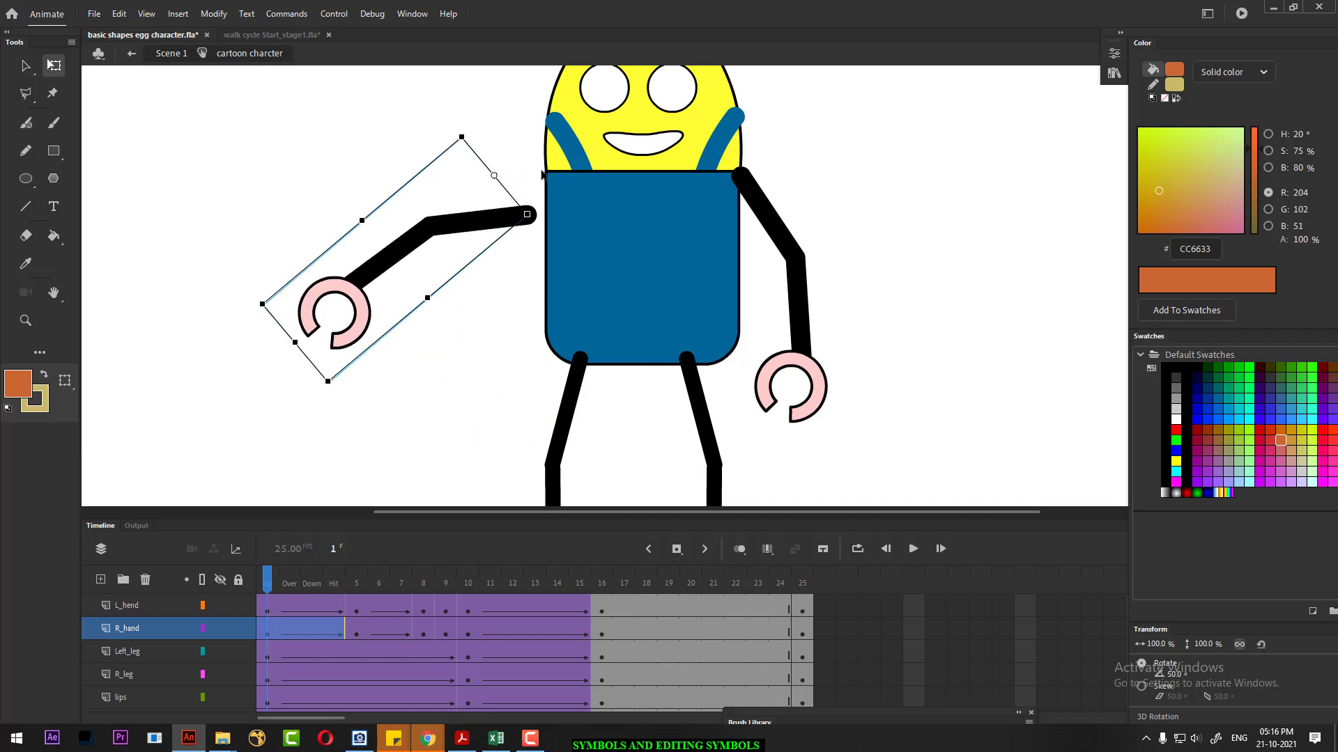
{"action": "key", "text": "ctrl+z"}
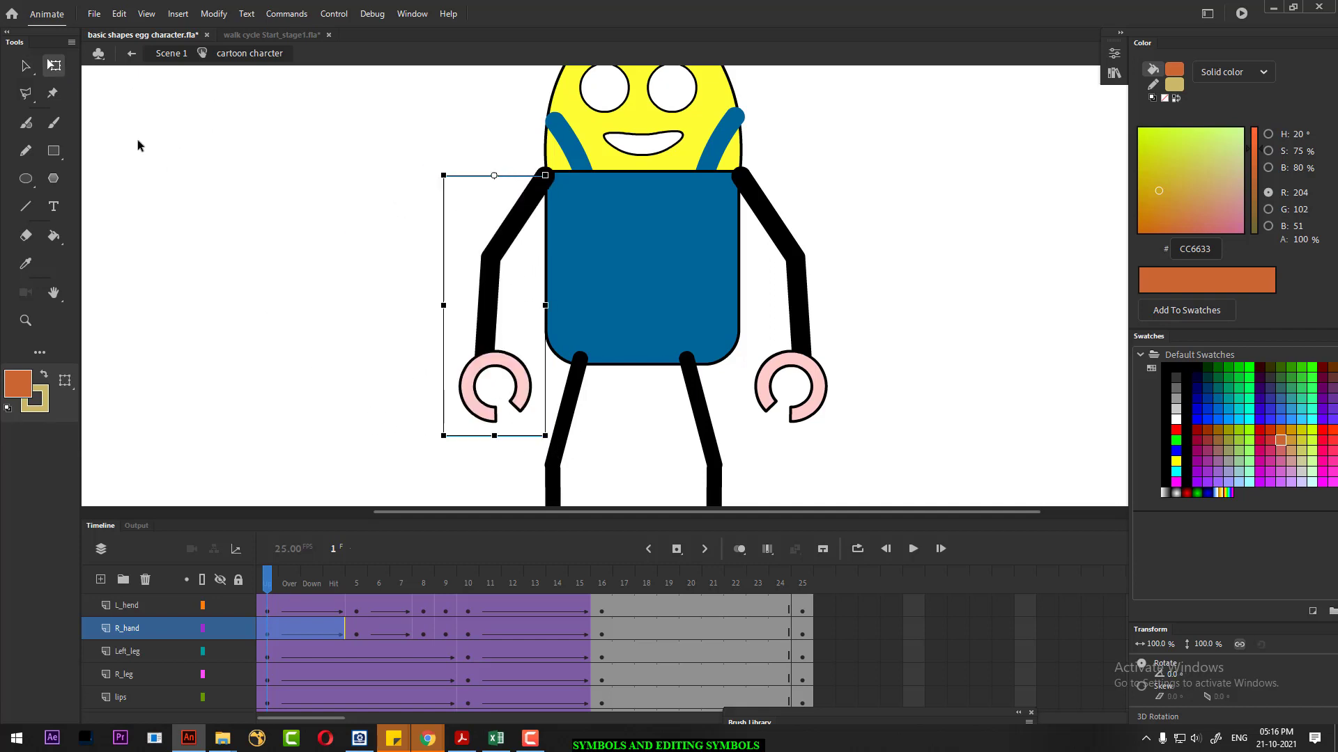
{"action": "left_click_drag", "start_coordinate": [494, 175], "coordinate": [546, 174]}
{"action": "left_click_drag", "start_coordinate": [549, 440], "coordinate": [305, 221]}
{"action": "left_click", "coordinate": [902, 176]}
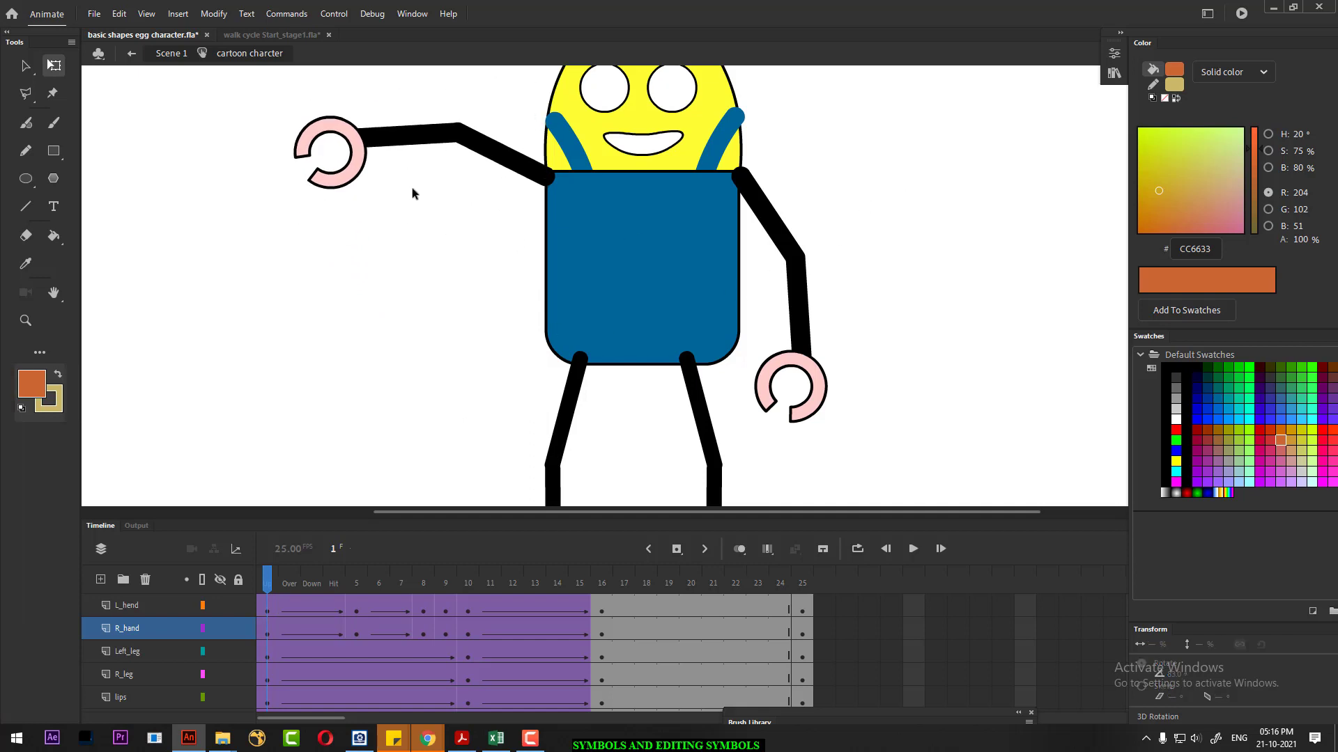
- Enter the raised arm's r_hand symbol and its nested hand symbol to examine their parts, and return to the cartoon charcter symbol
{"action": "left_click", "coordinate": [422, 134]}
{"action": "double_click", "coordinate": [431, 143]}
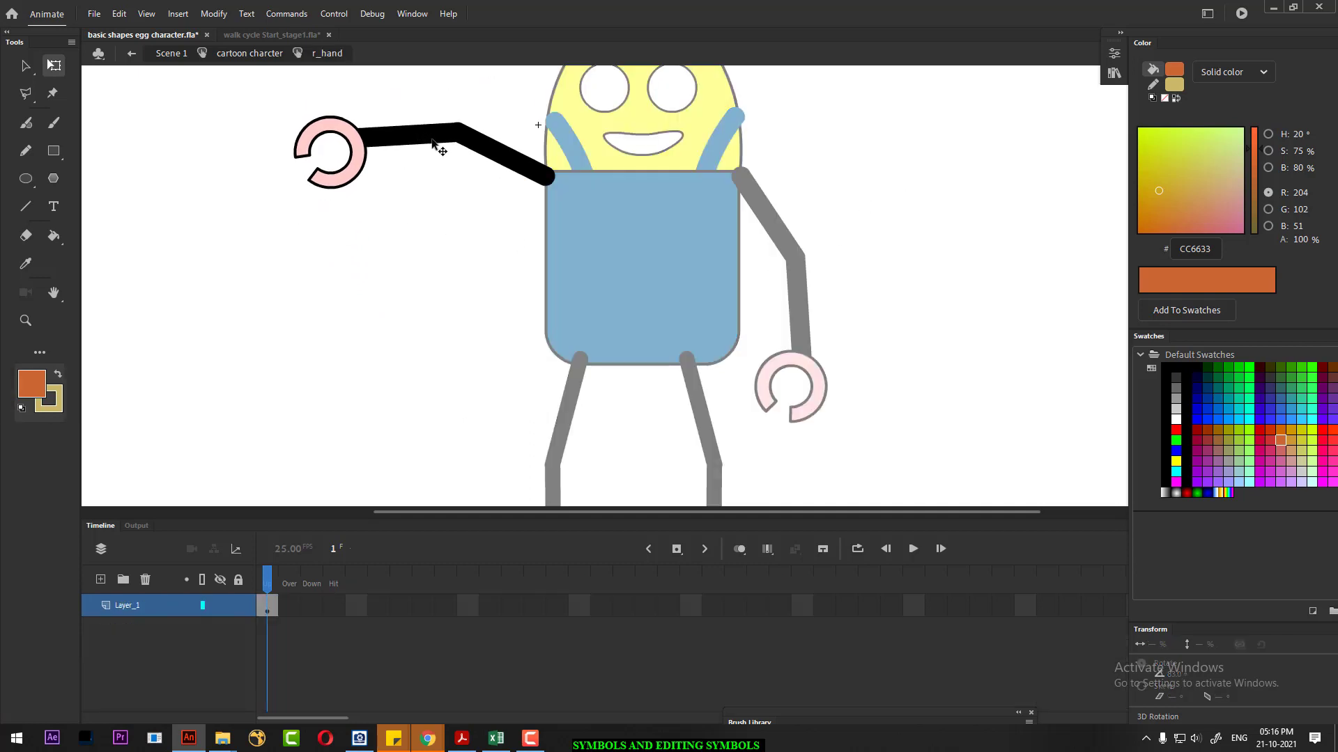
{"action": "double_click", "coordinate": [432, 140]}
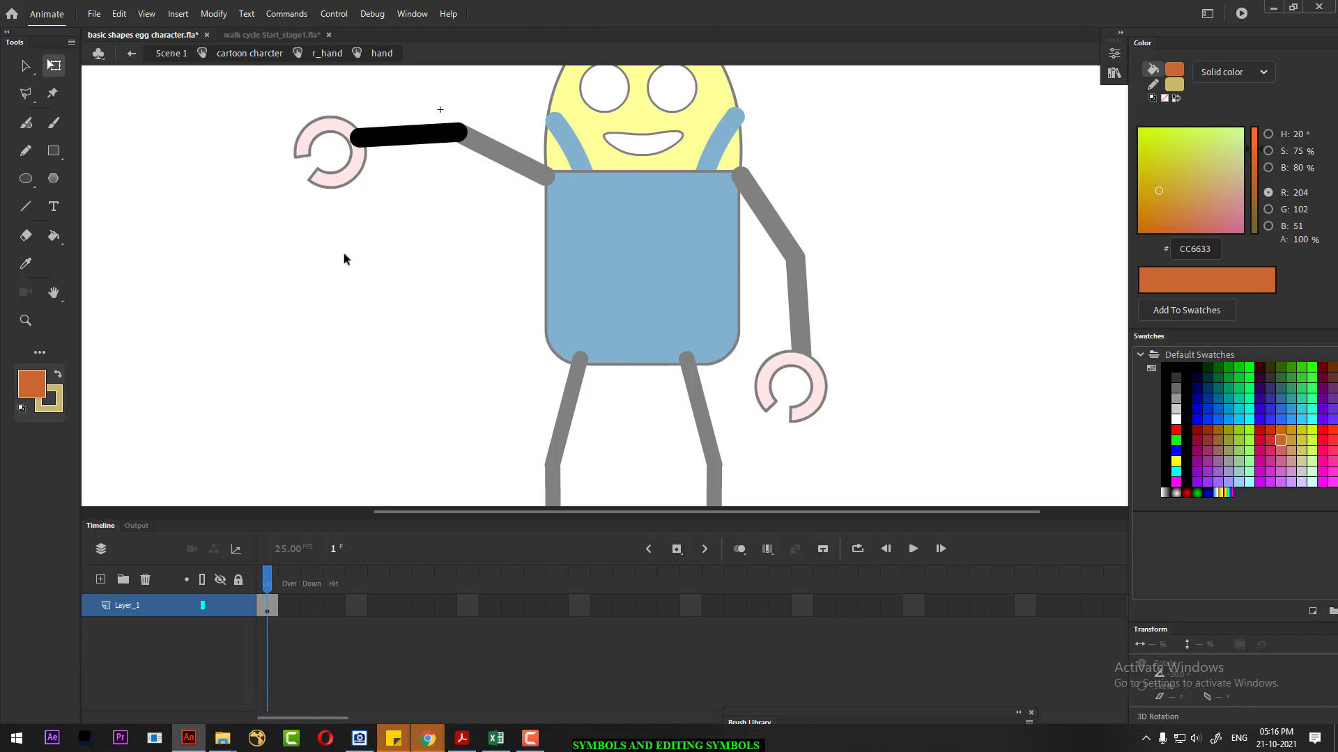
{"action": "double_click", "coordinate": [404, 189]}
{"action": "left_click", "coordinate": [419, 248]}
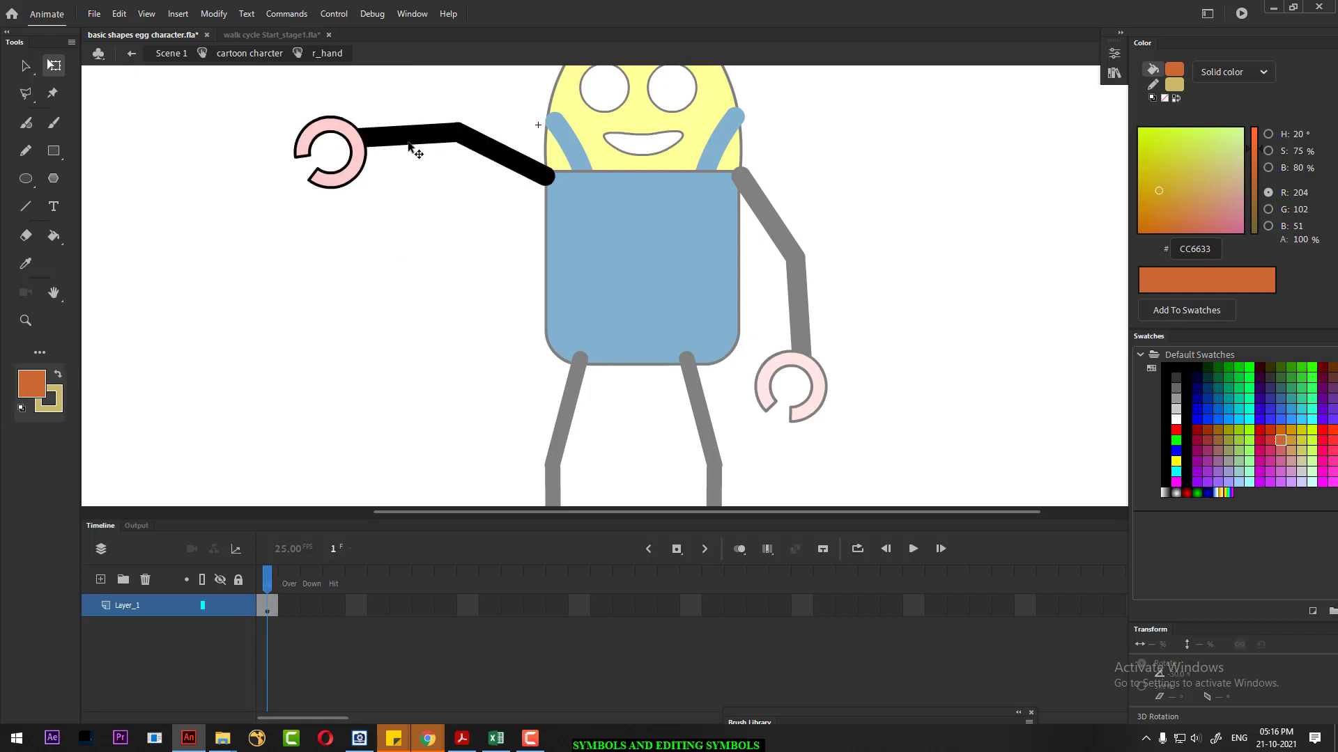
{"action": "left_click", "coordinate": [407, 143]}
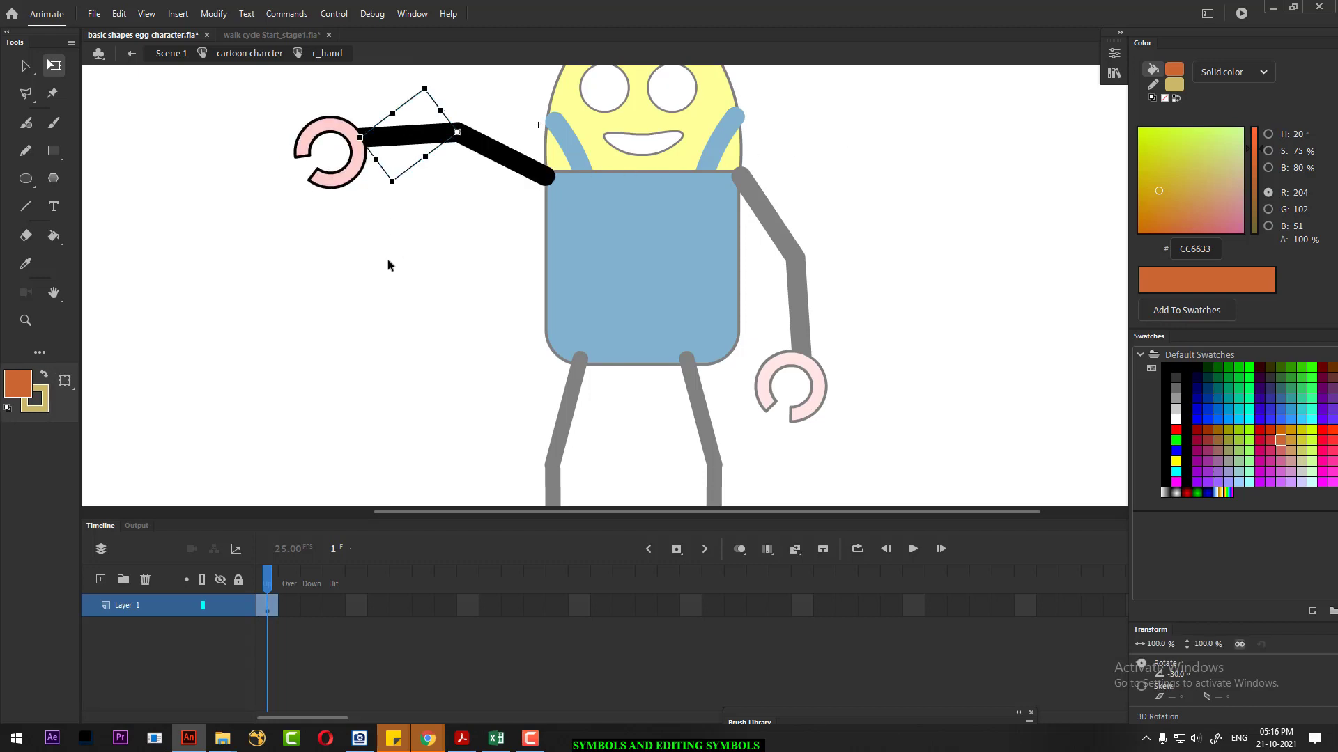
{"action": "double_click", "coordinate": [825, 230]}
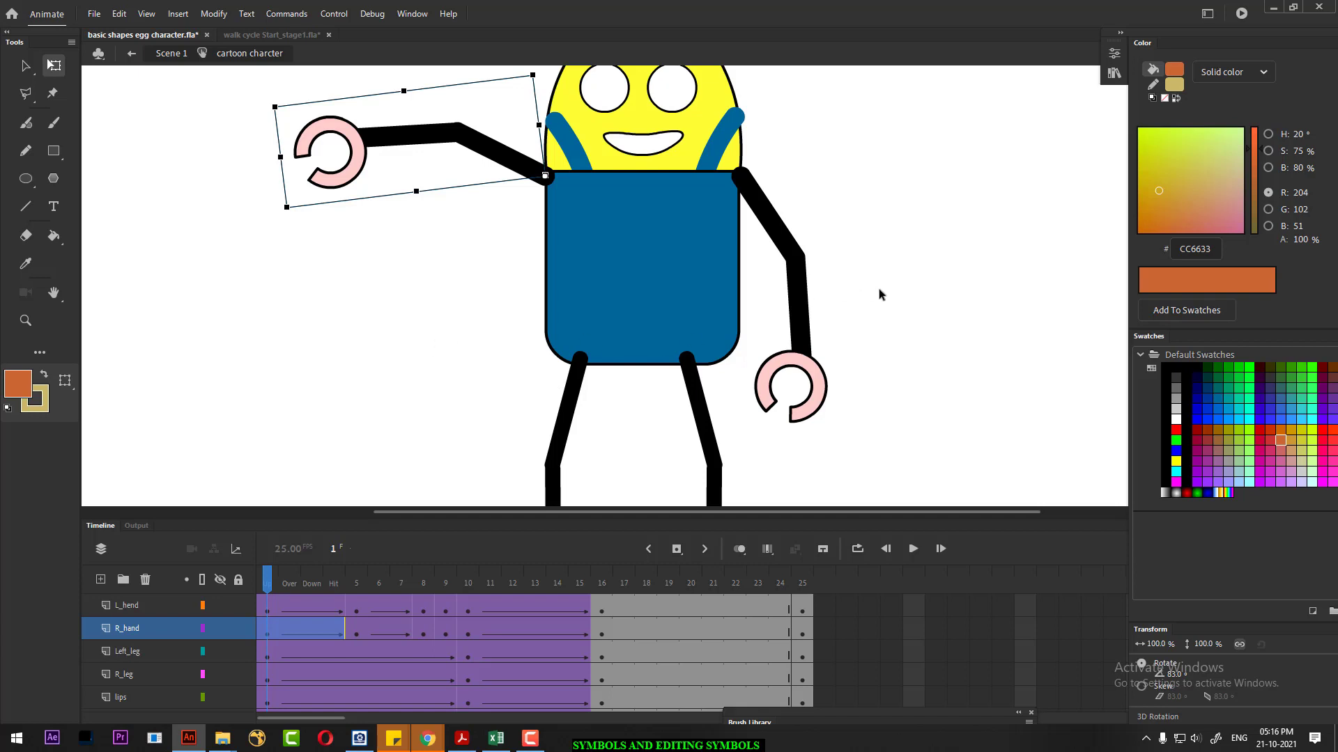
{"action": "key", "text": "ctrl+e"}
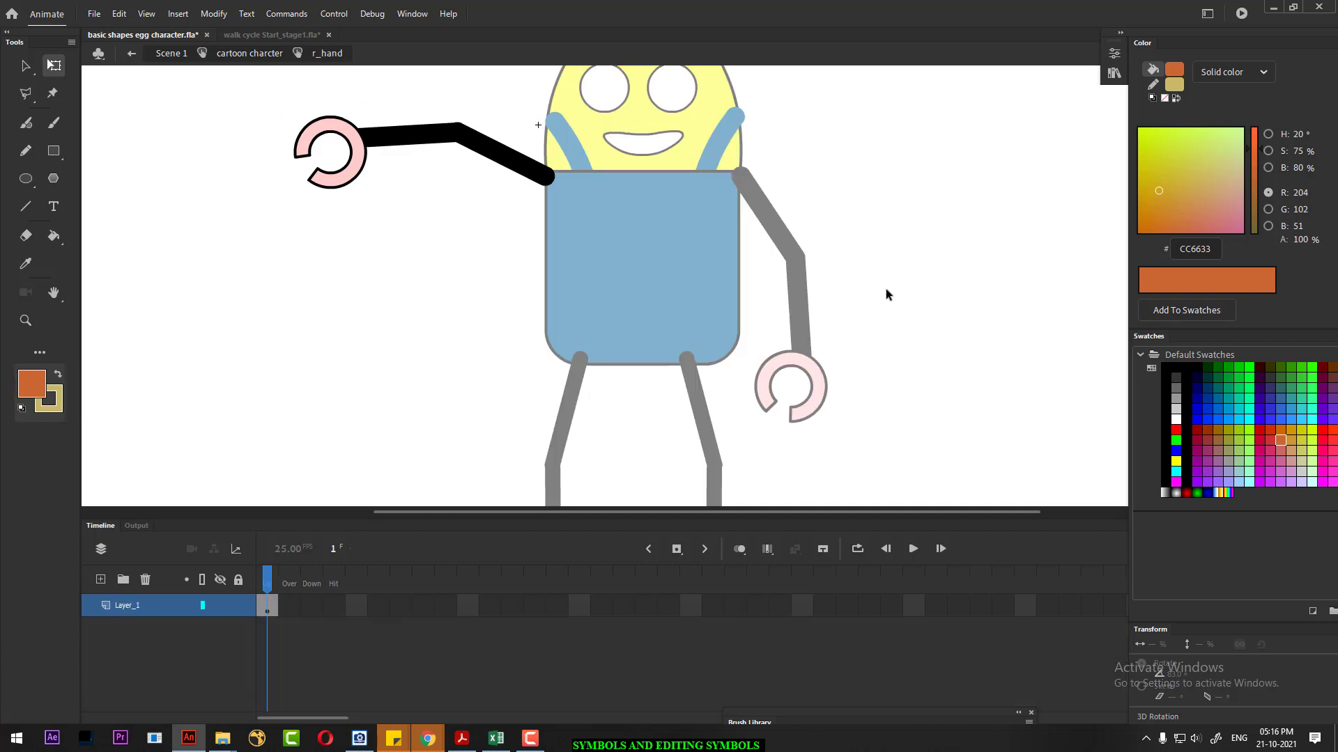
{"action": "key", "text": "ctrl+e"}
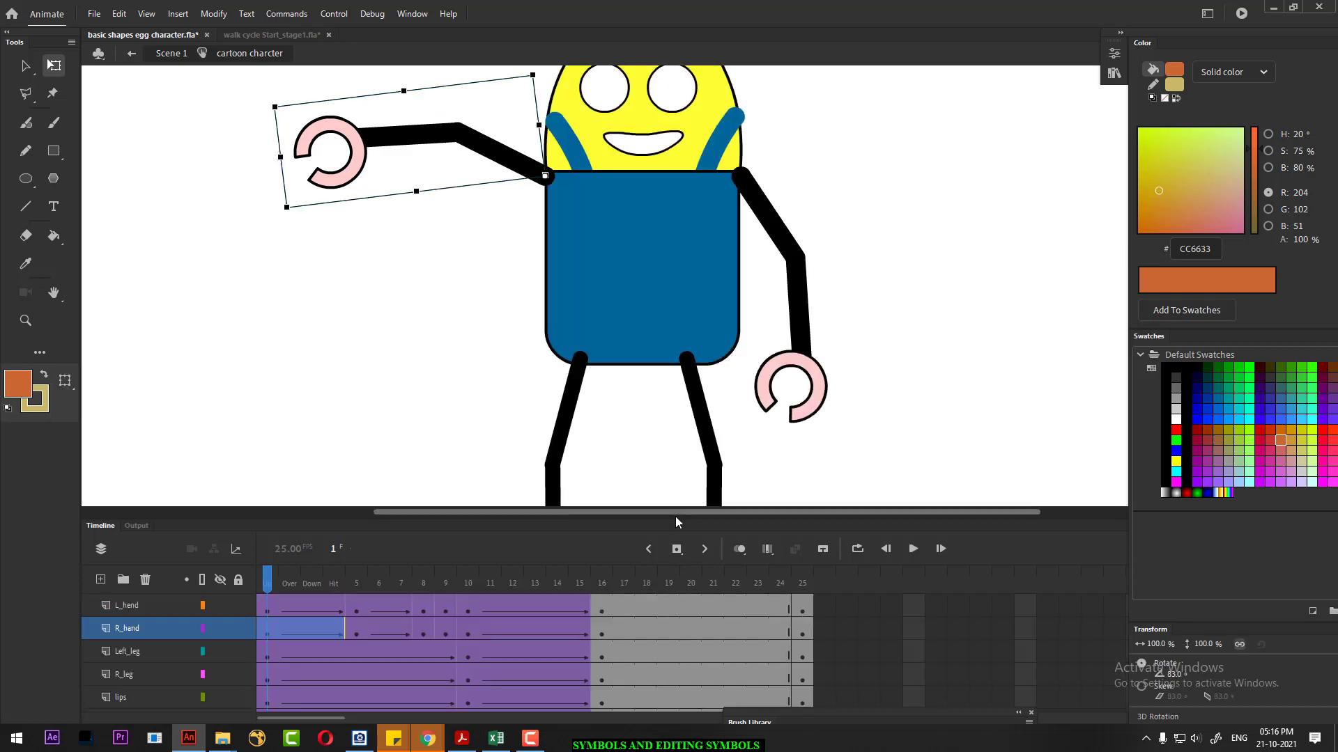
- Enlarge the timeline to show every layer and select frames 1 to 19 across all layers
{"action": "left_click_drag", "start_coordinate": [675, 517], "coordinate": [669, 356]}
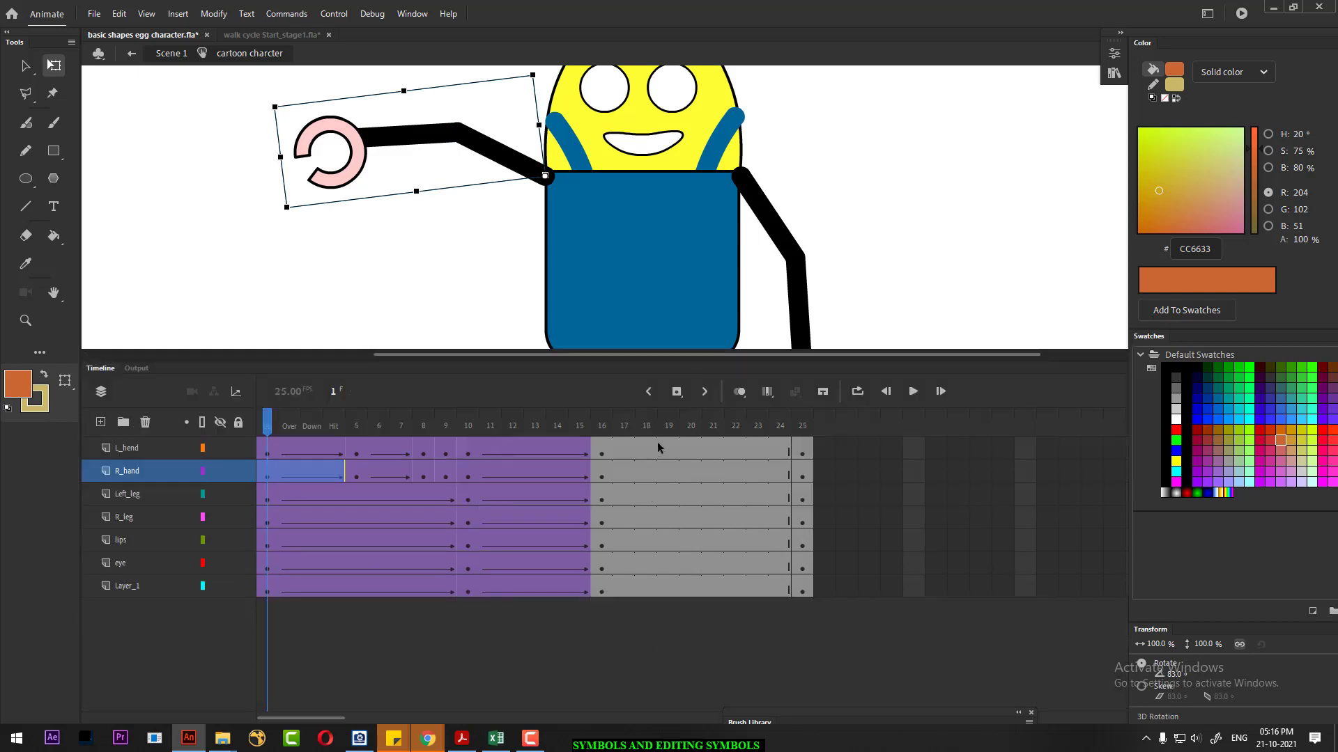
{"action": "left_click_drag", "start_coordinate": [658, 451], "coordinate": [273, 614]}
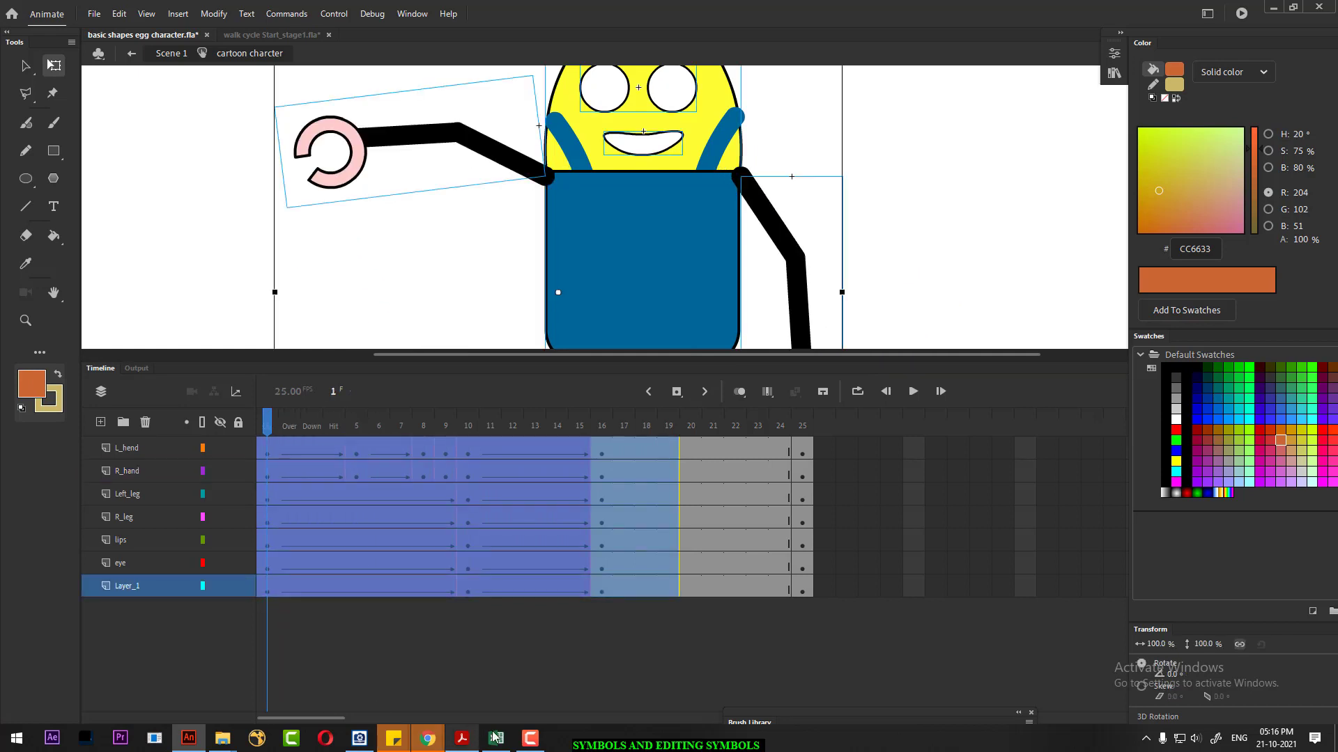
{"action": "left_click", "coordinate": [540, 744]}
{"action": "left_click", "coordinate": [906, 627]}
{"action": "left_click", "coordinate": [433, 641]}
{"action": "left_click", "coordinate": [630, 603]}
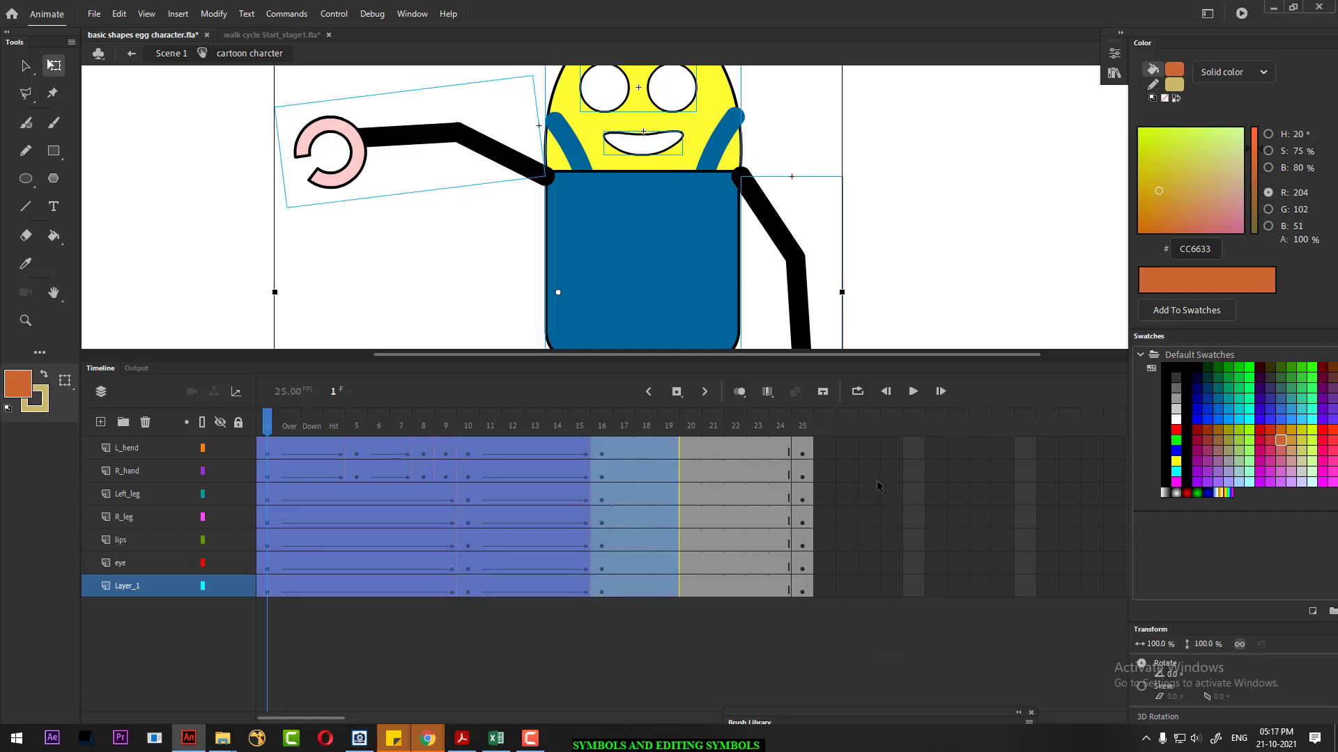
- Move the frame 25 keyframes of all layers to frame 1
{"action": "left_click", "coordinate": [805, 428]}
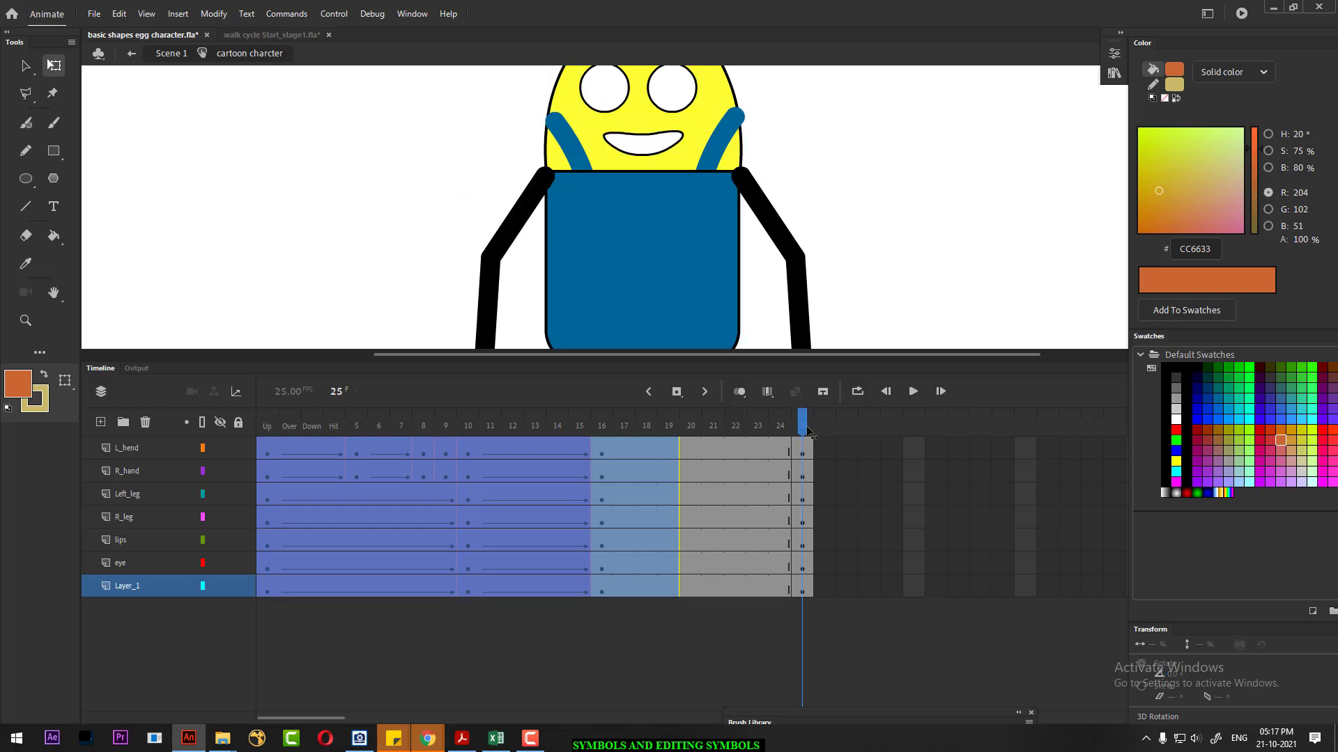
{"action": "key", "text": "Return"}
{"action": "left_click", "coordinate": [805, 591]}
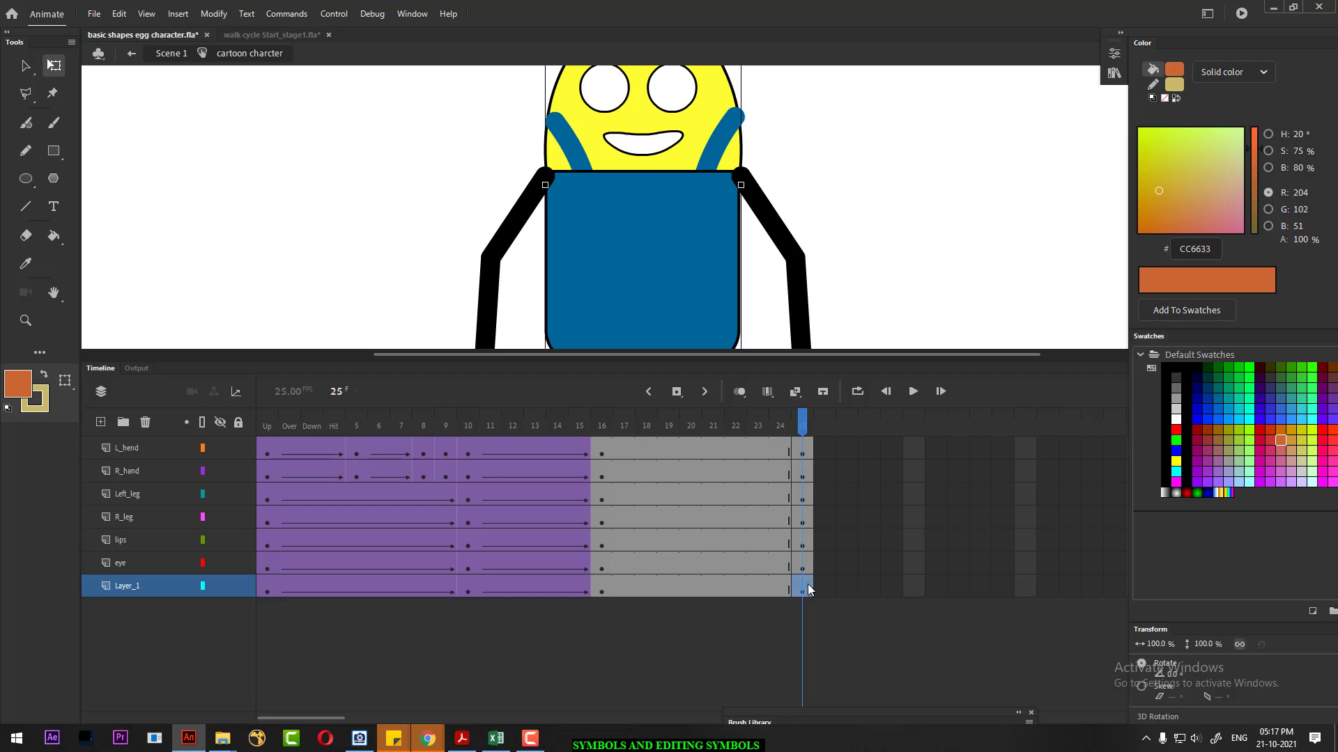
{"action": "left_click", "coordinate": [804, 449], "text": "shift"}
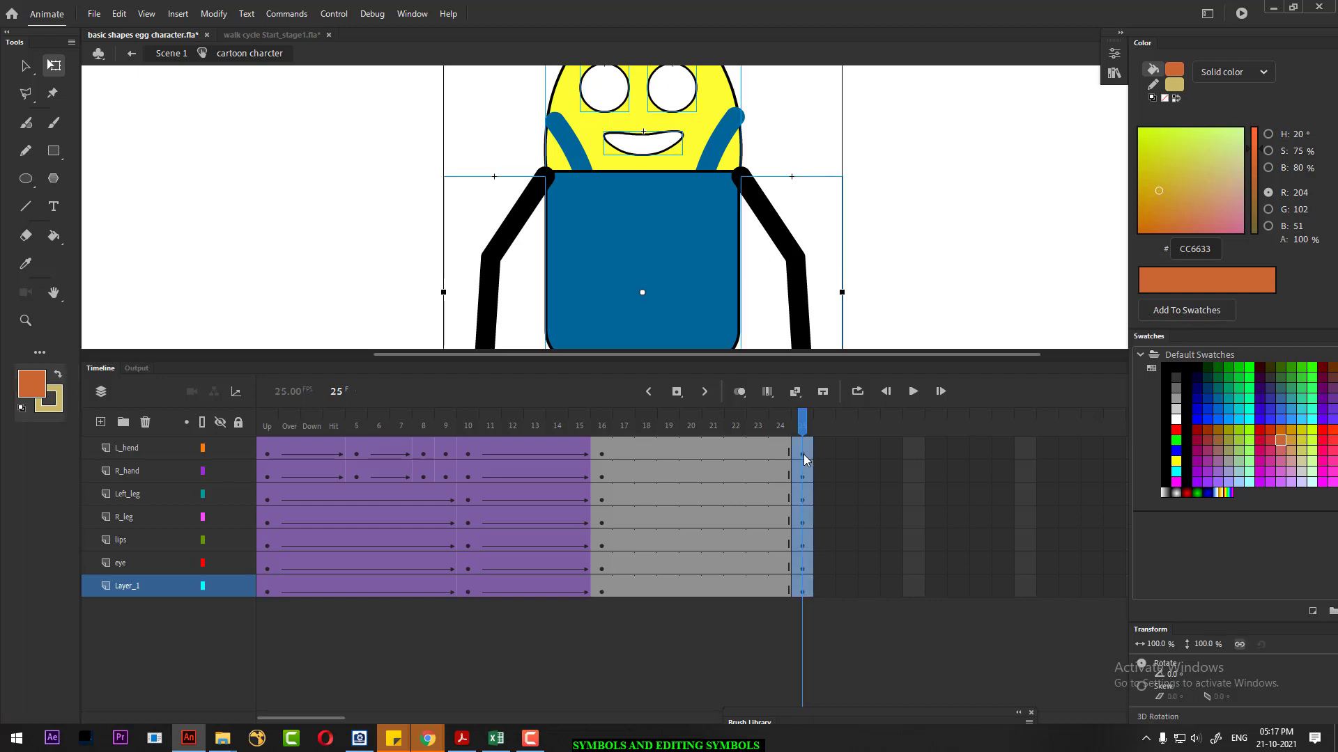
{"action": "left_click_drag", "start_coordinate": [804, 454], "coordinate": [263, 457]}
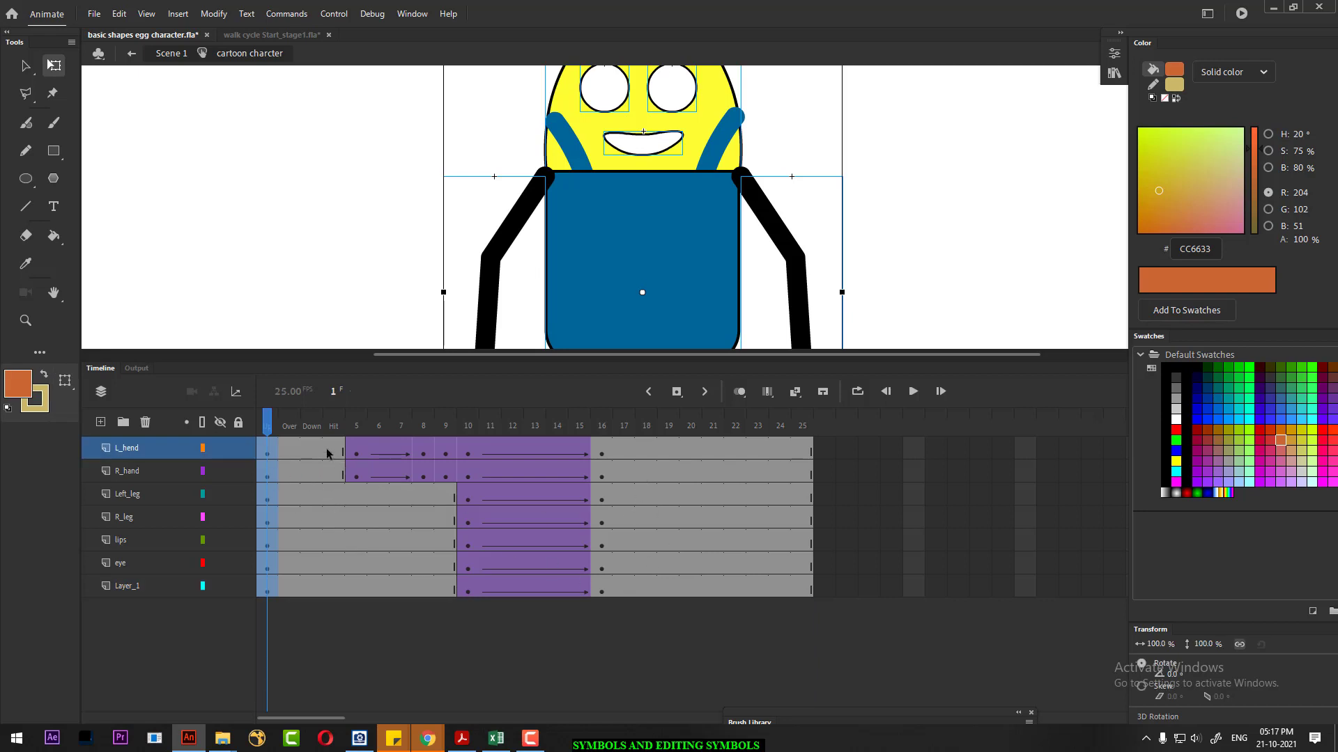
- Clear the keyframes from frame 4 to frame 16 on all layers
{"action": "left_click_drag", "start_coordinate": [325, 446], "coordinate": [603, 588]}
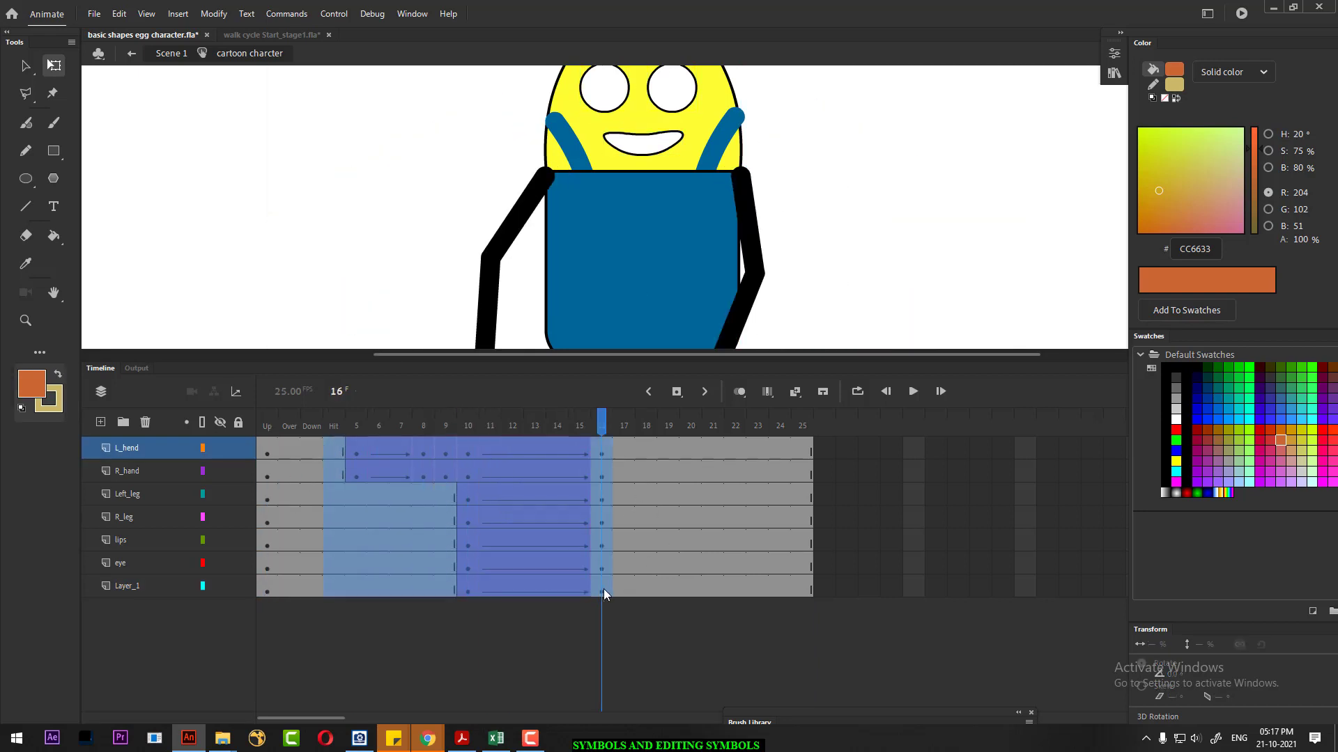
{"action": "right_click", "coordinate": [526, 516]}
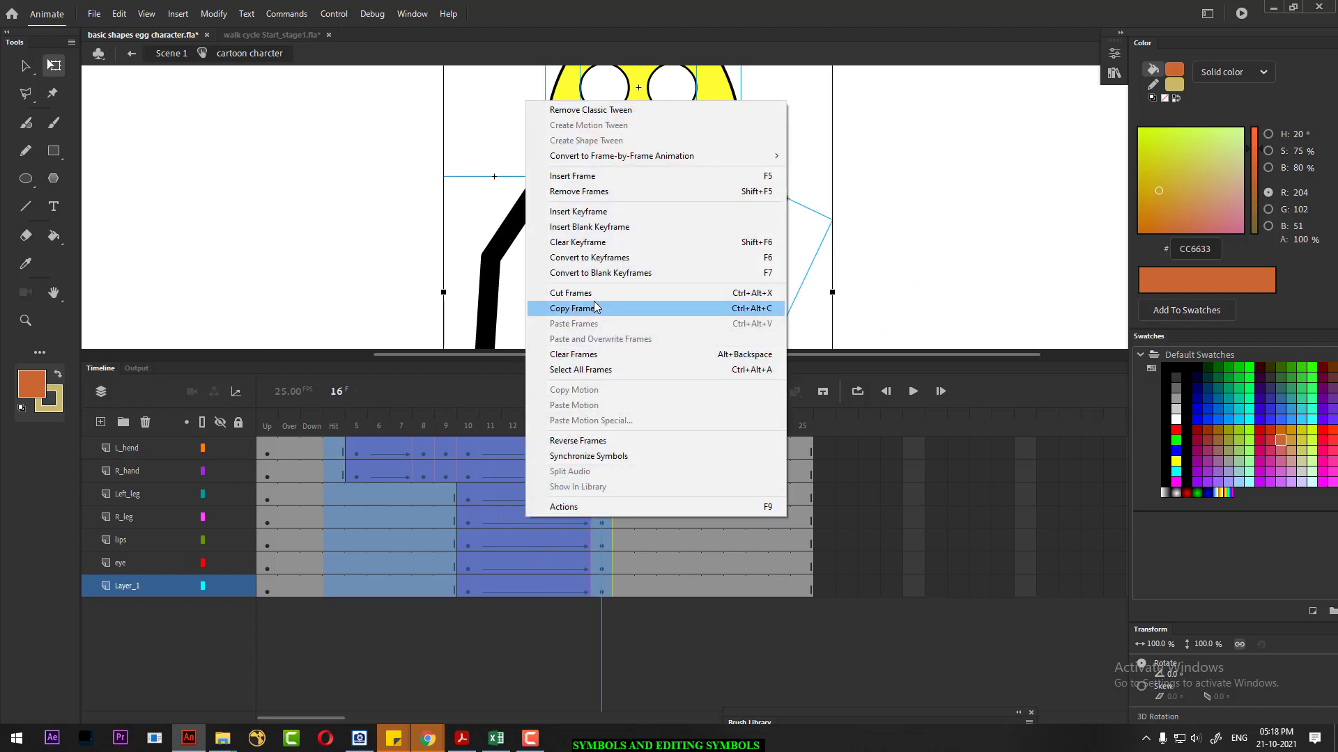
{"action": "left_click", "coordinate": [596, 249]}
{"action": "key", "text": "Return"}
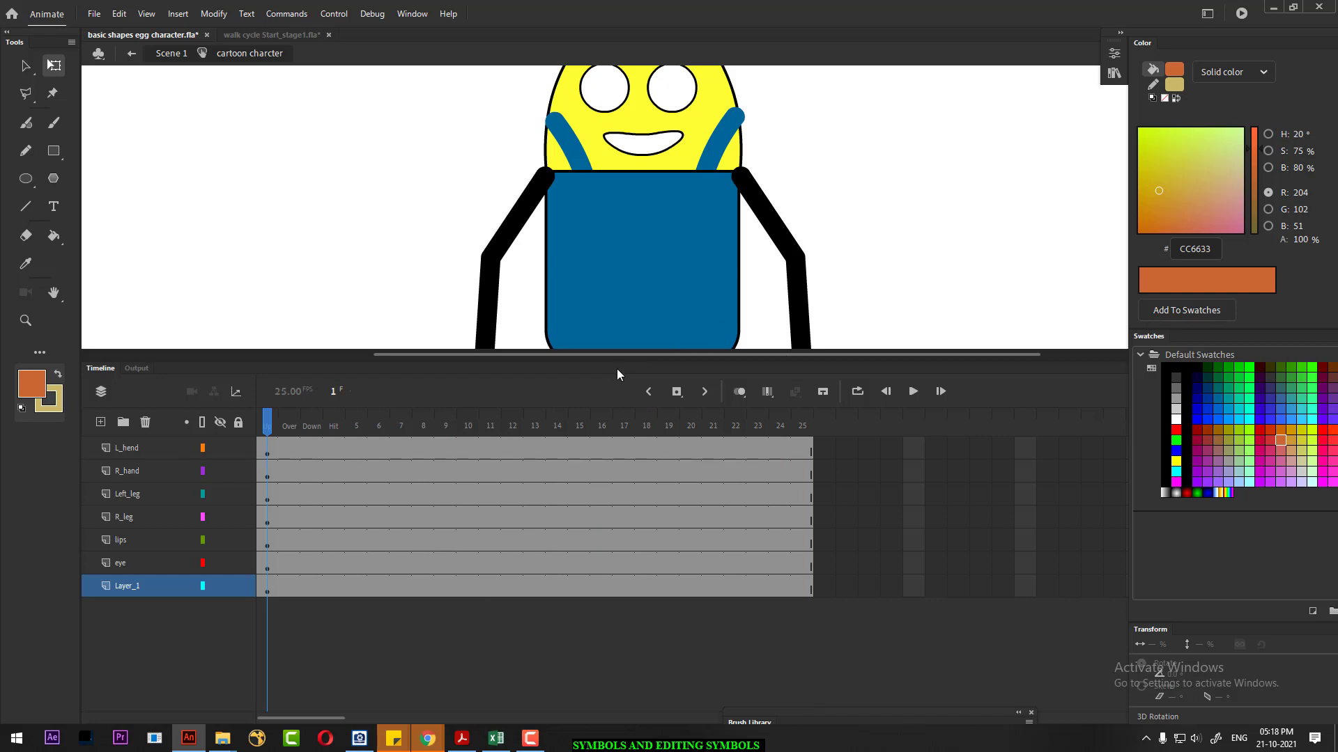
- Shrink the timeline and select each layer from eye up to L_hend to check which body part it holds
{"action": "left_click_drag", "start_coordinate": [617, 360], "coordinate": [625, 410]}
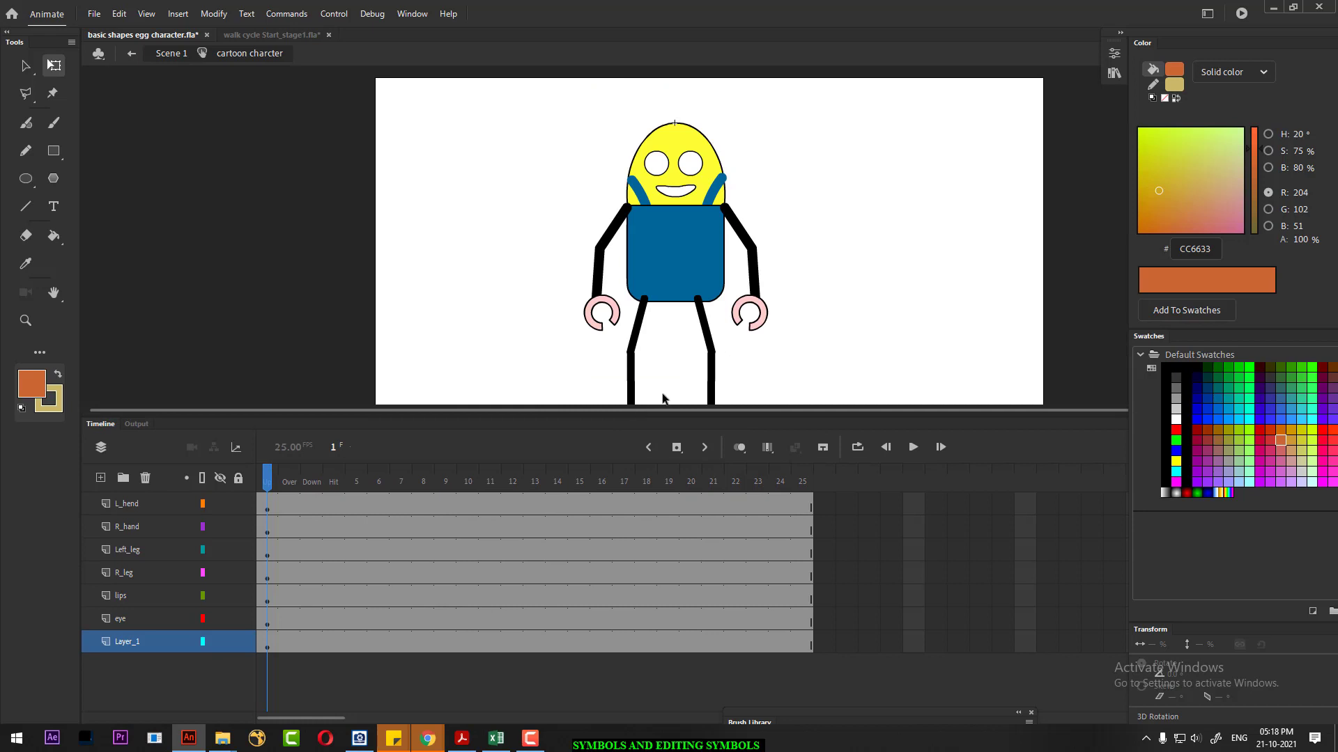
{"action": "left_click", "coordinate": [123, 618]}
{"action": "left_click", "coordinate": [128, 599]}
{"action": "left_click", "coordinate": [135, 574]}
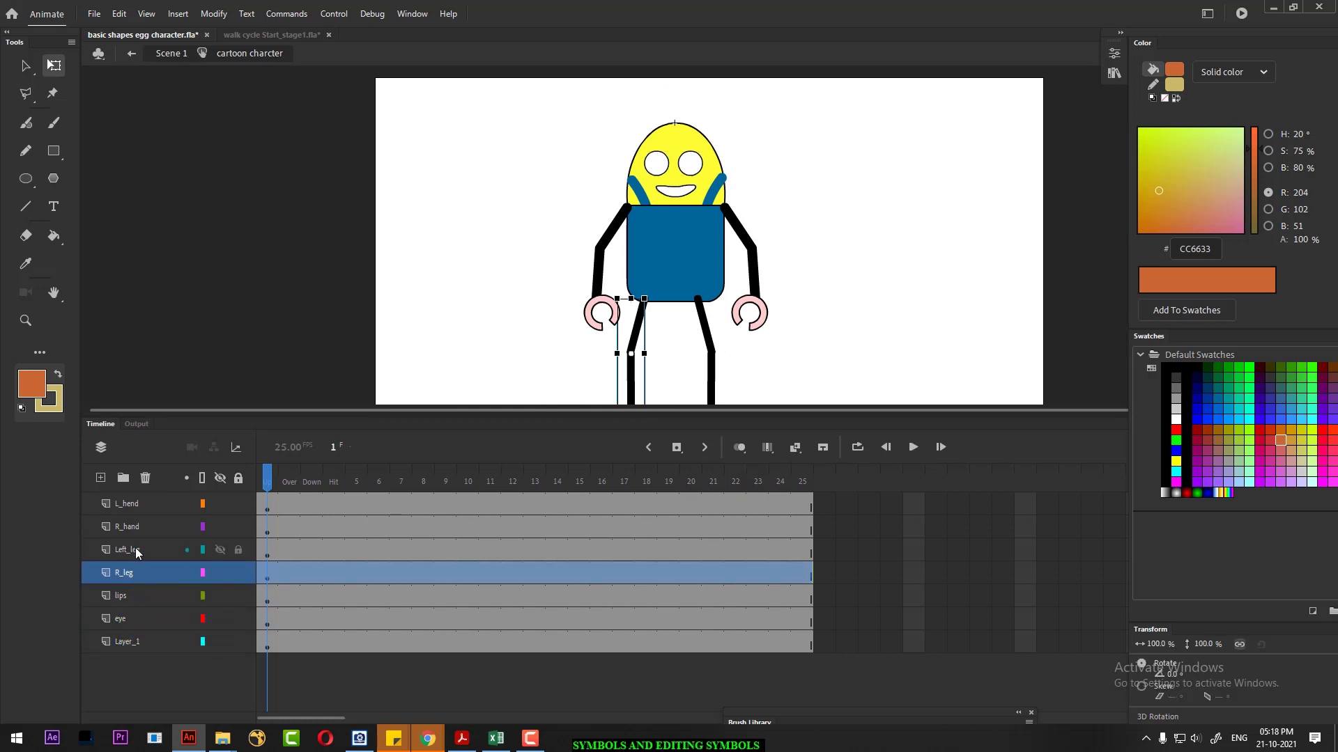
{"action": "left_click", "coordinate": [136, 550]}
{"action": "left_click", "coordinate": [136, 530]}
{"action": "left_click", "coordinate": [143, 503]}
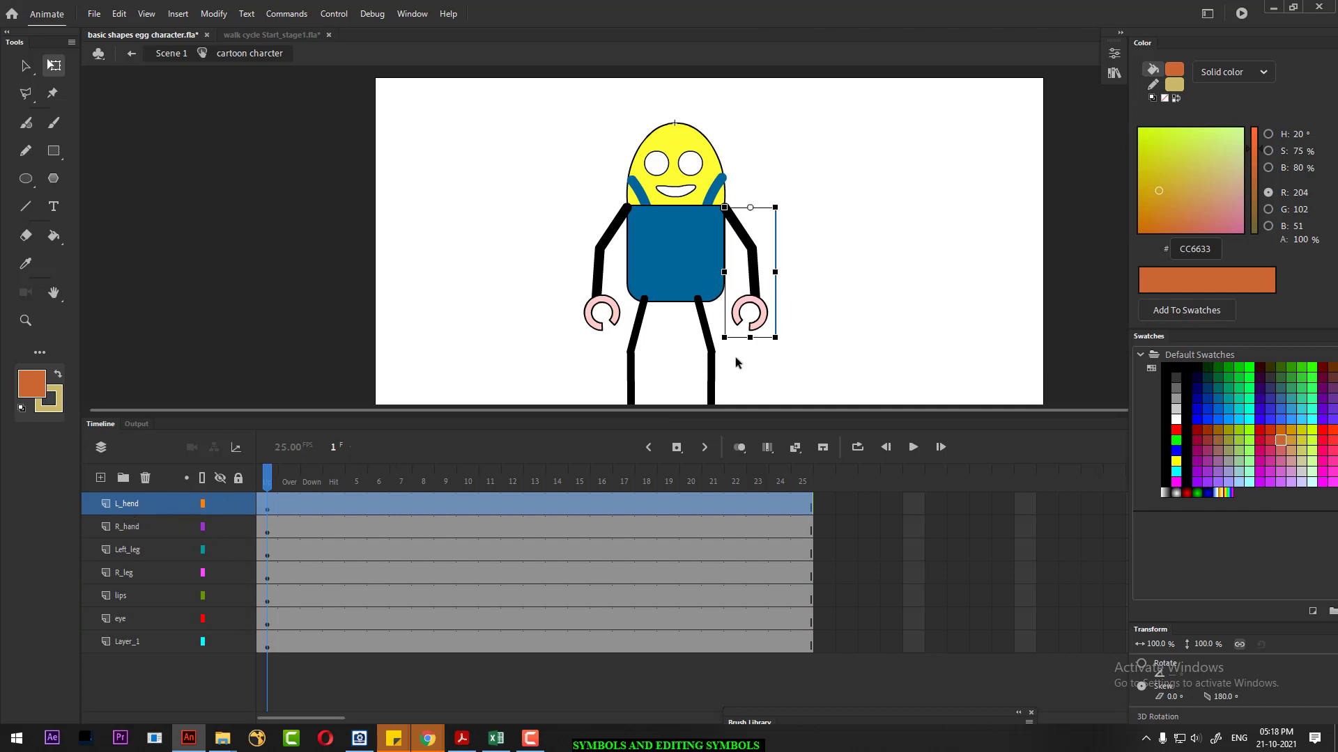
- Try moving the L_hend arm away from the body, and undo the move
{"action": "left_click", "coordinate": [784, 289]}
{"action": "left_click_drag", "start_coordinate": [763, 277], "coordinate": [836, 267]}
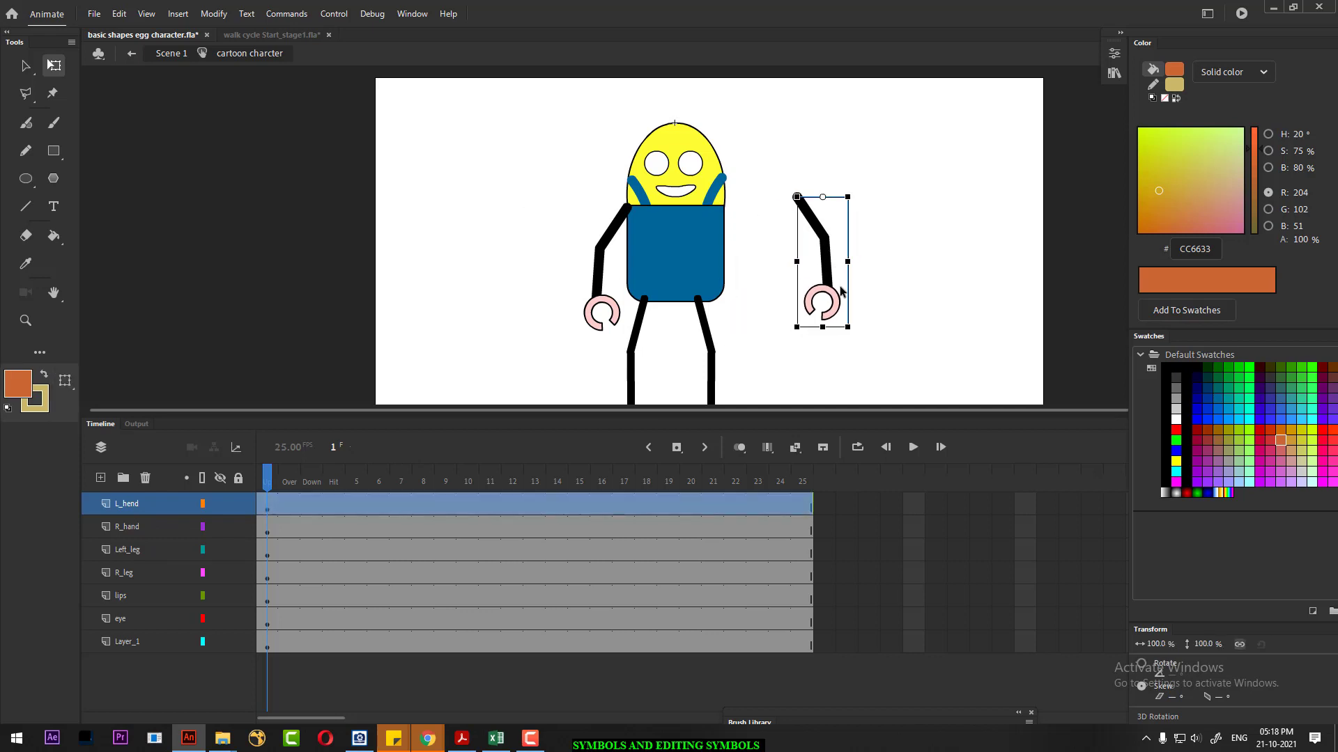
{"action": "key", "text": "ctrl+z"}
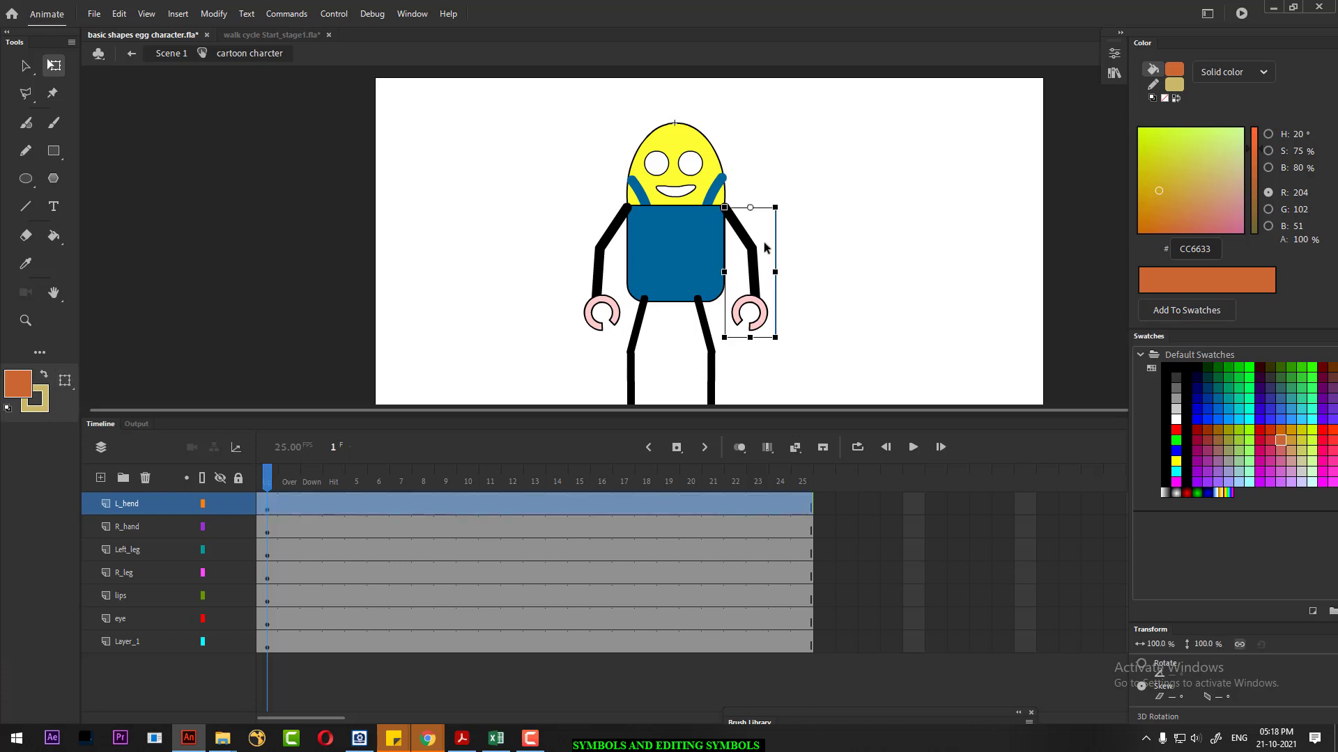
{"action": "left_click", "coordinate": [846, 278]}
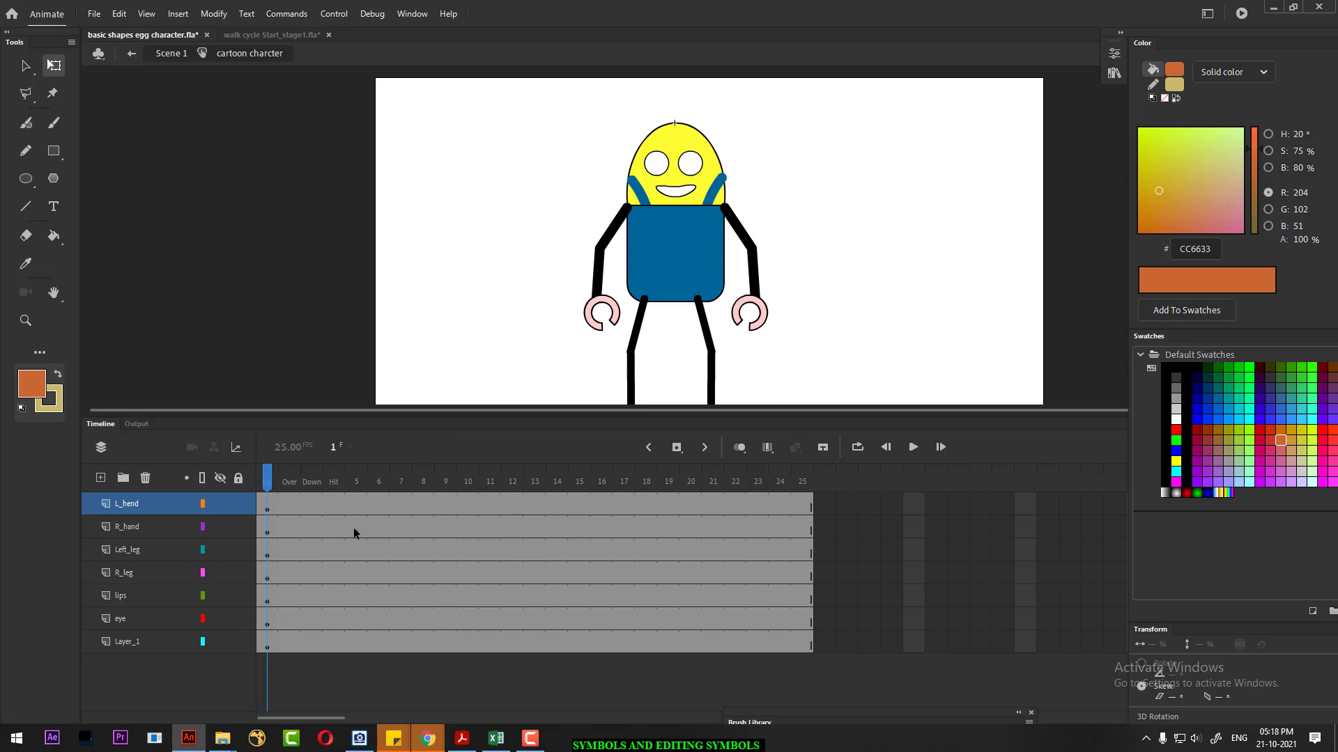
- Rename the L_hend layer to L_hend_UPPER
{"action": "left_click", "coordinate": [140, 502]}
{"action": "double_click", "coordinate": [140, 502]}
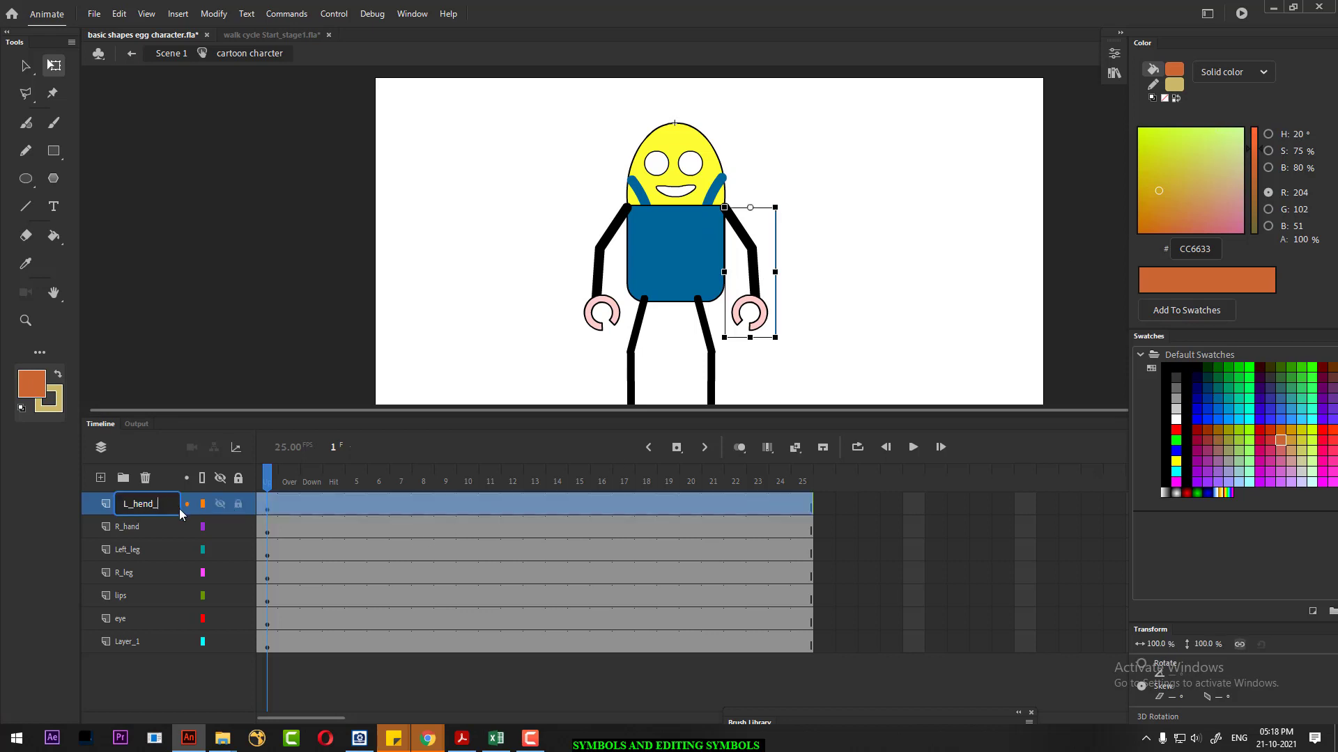
{"action": "type", "text": "_UPPER"}
{"action": "key", "text": "Return"}
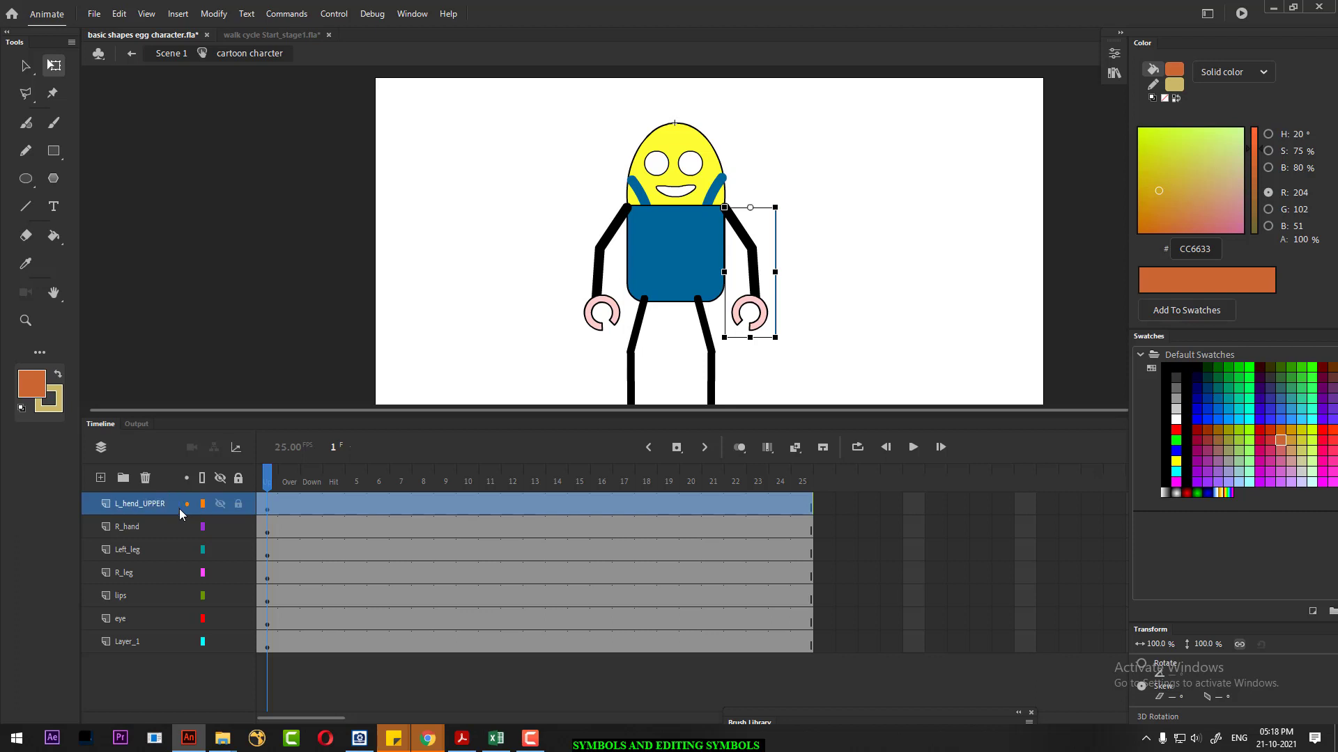
{"action": "left_click", "coordinate": [530, 738]}
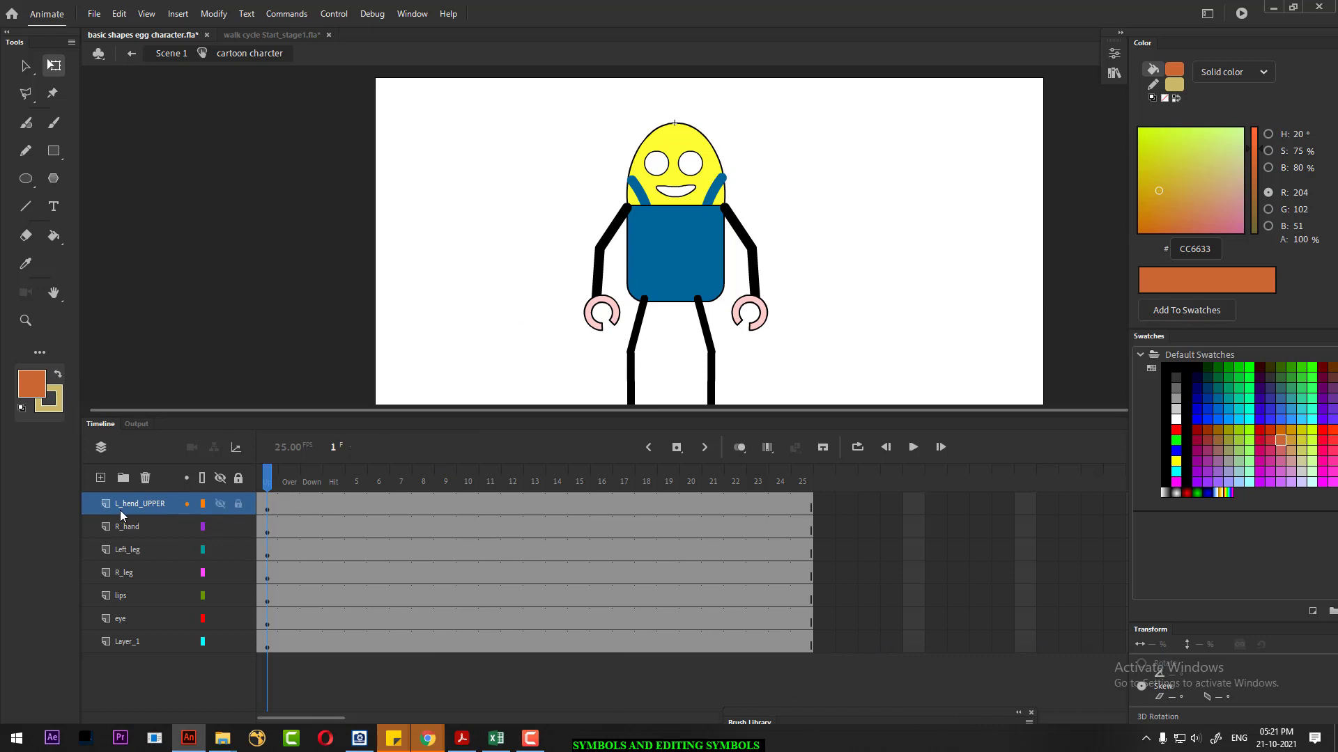
- Duplicate the L_hend_UPPER layer
{"action": "left_click", "coordinate": [754, 271]}
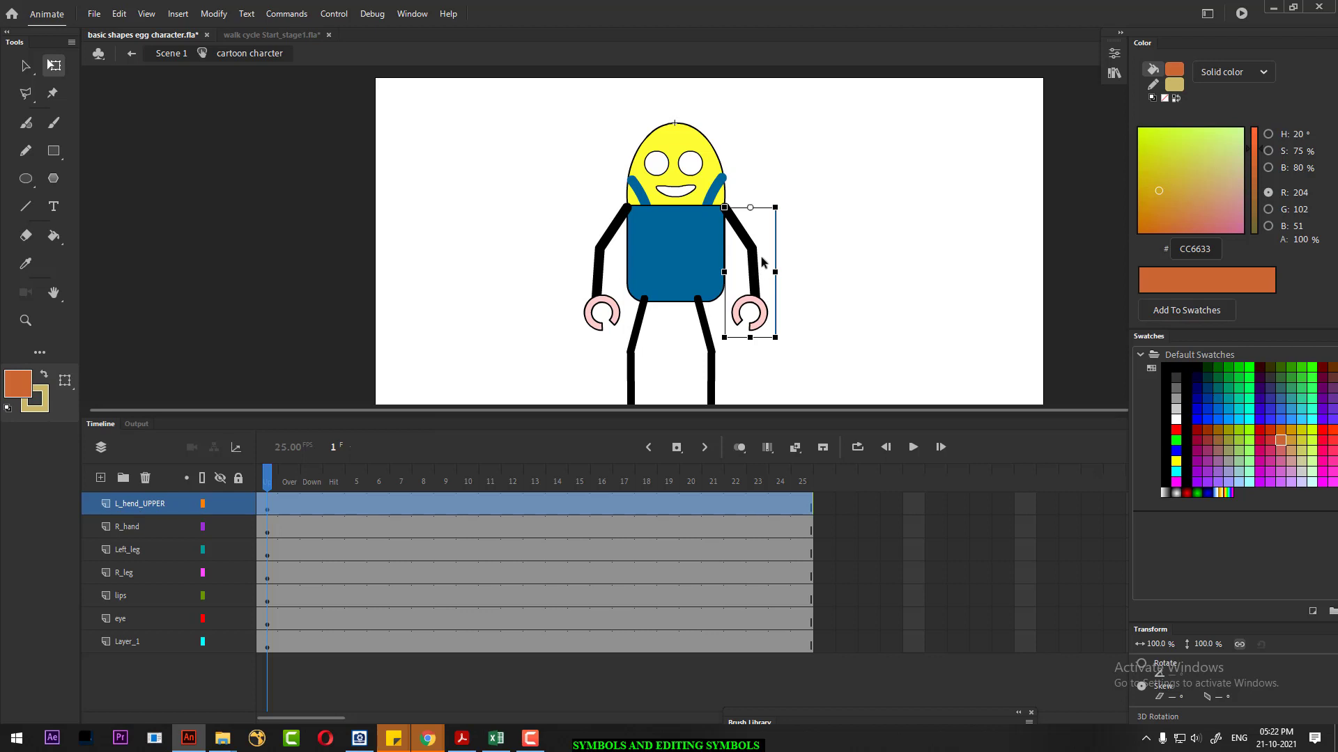
{"action": "right_click", "coordinate": [148, 504]}
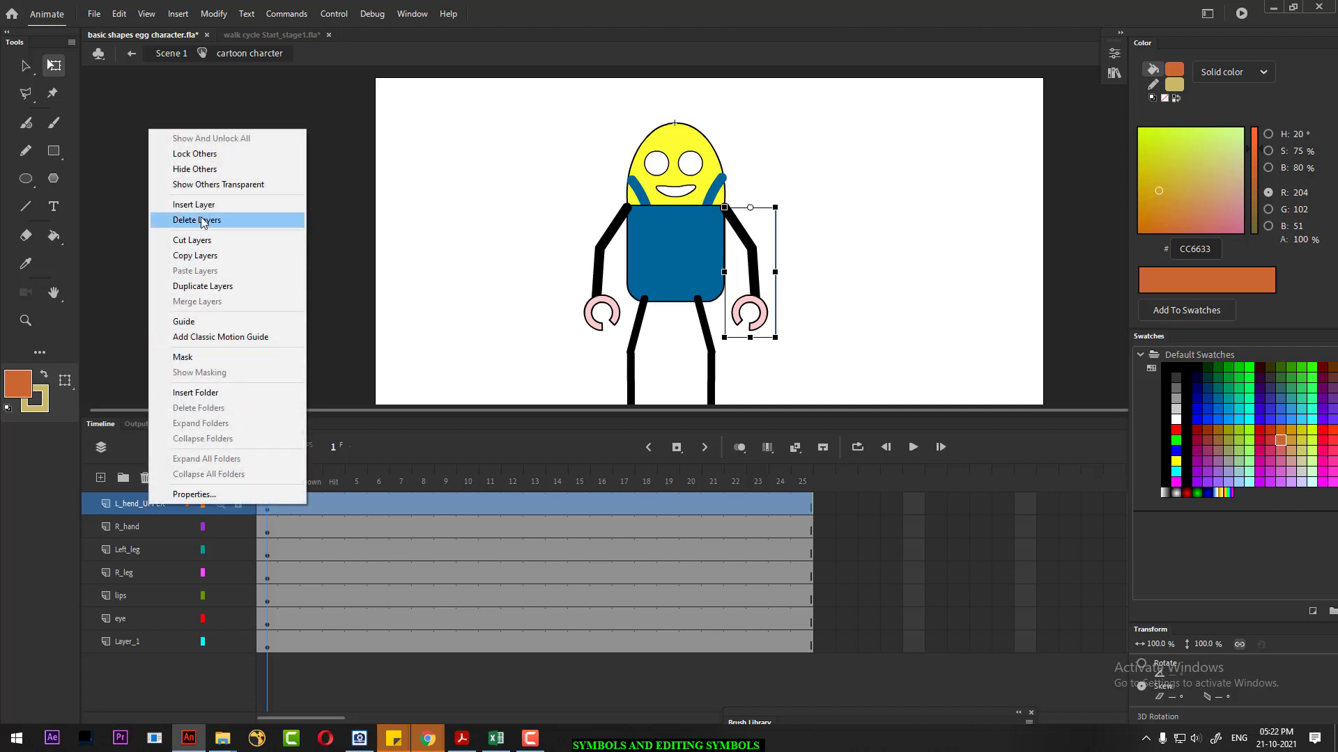
{"action": "left_click", "coordinate": [214, 286]}
- Rename the original arm layer, just below its new copy, to L_hend_LOWER
{"action": "left_click", "coordinate": [155, 528]}
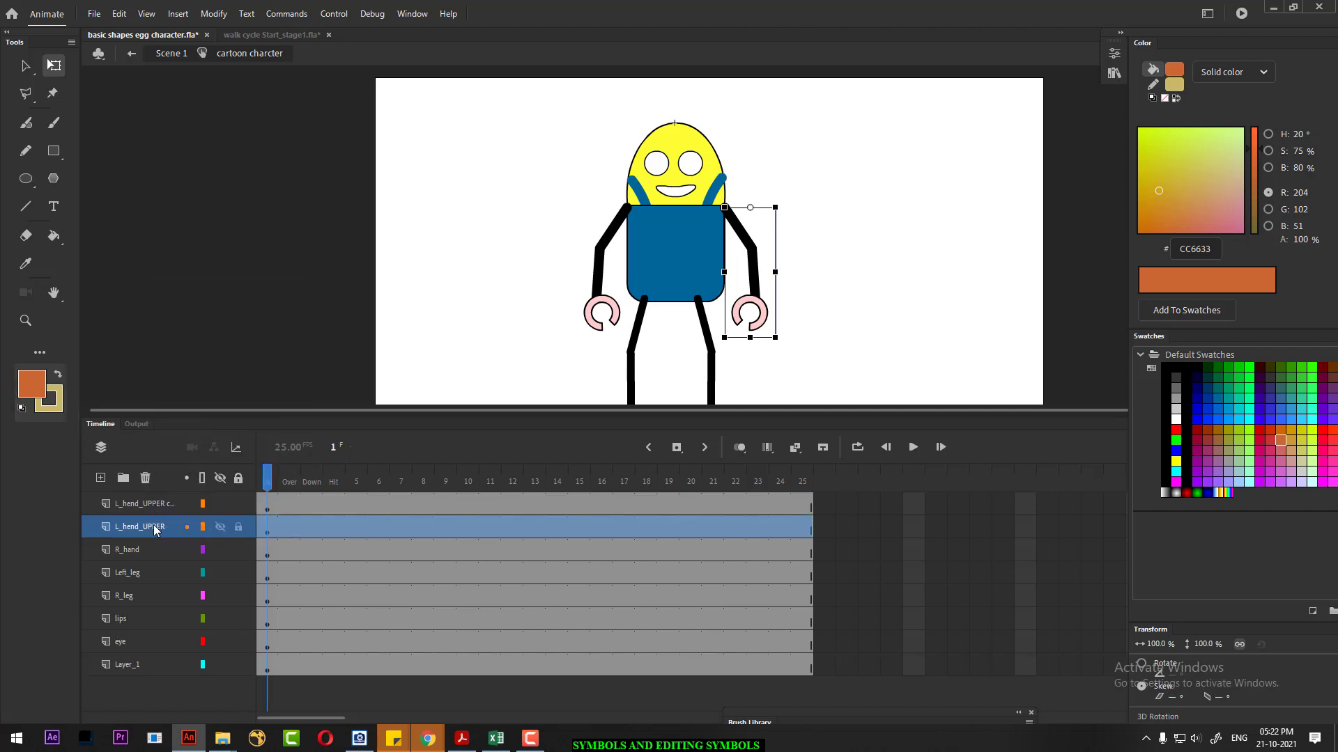
{"action": "double_click", "coordinate": [154, 528]}
{"action": "left_click", "coordinate": [170, 526]}
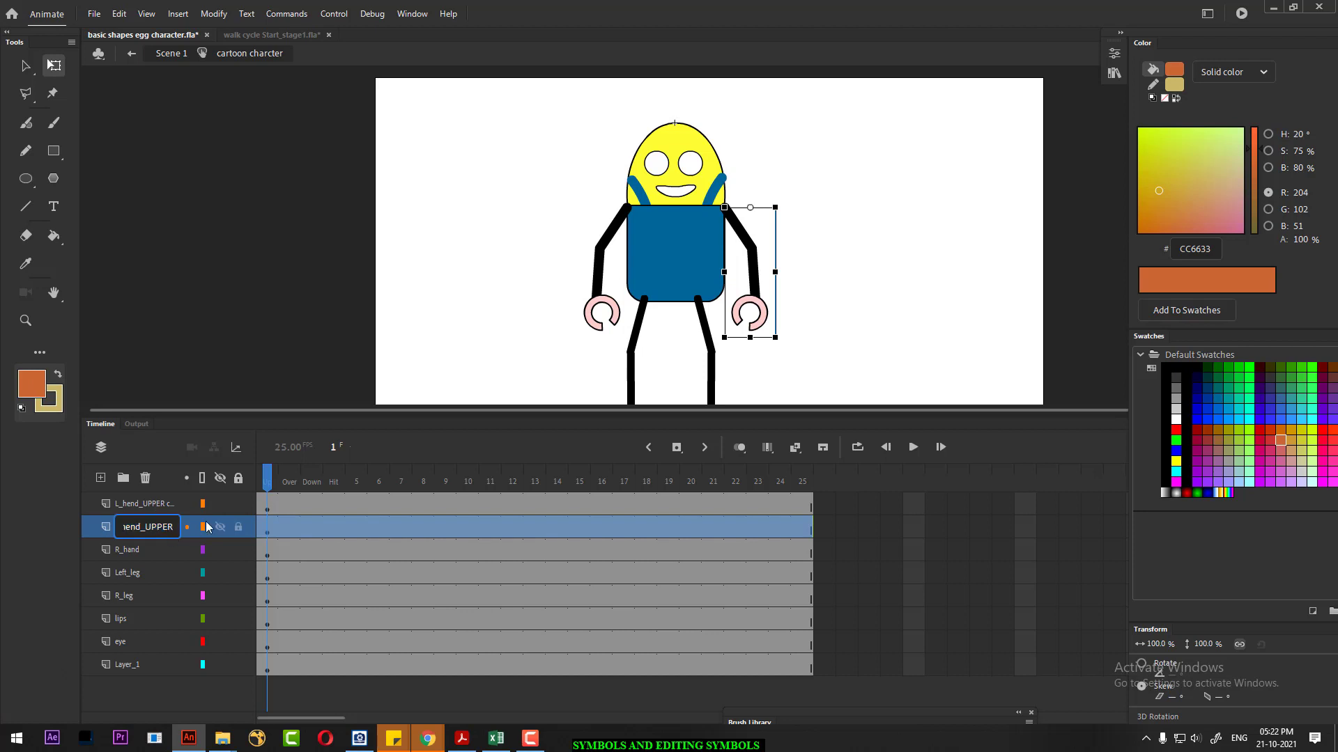
{"action": "key", "text": "BackSpace"}
{"action": "key", "text": "BackSpace"}
{"action": "key", "text": "BackSpace"}
{"action": "key", "text": "BackSpace"}
{"action": "key", "text": "BackSpace"}
{"action": "type", "text": "LOWER"}
{"action": "key", "text": "Return"}
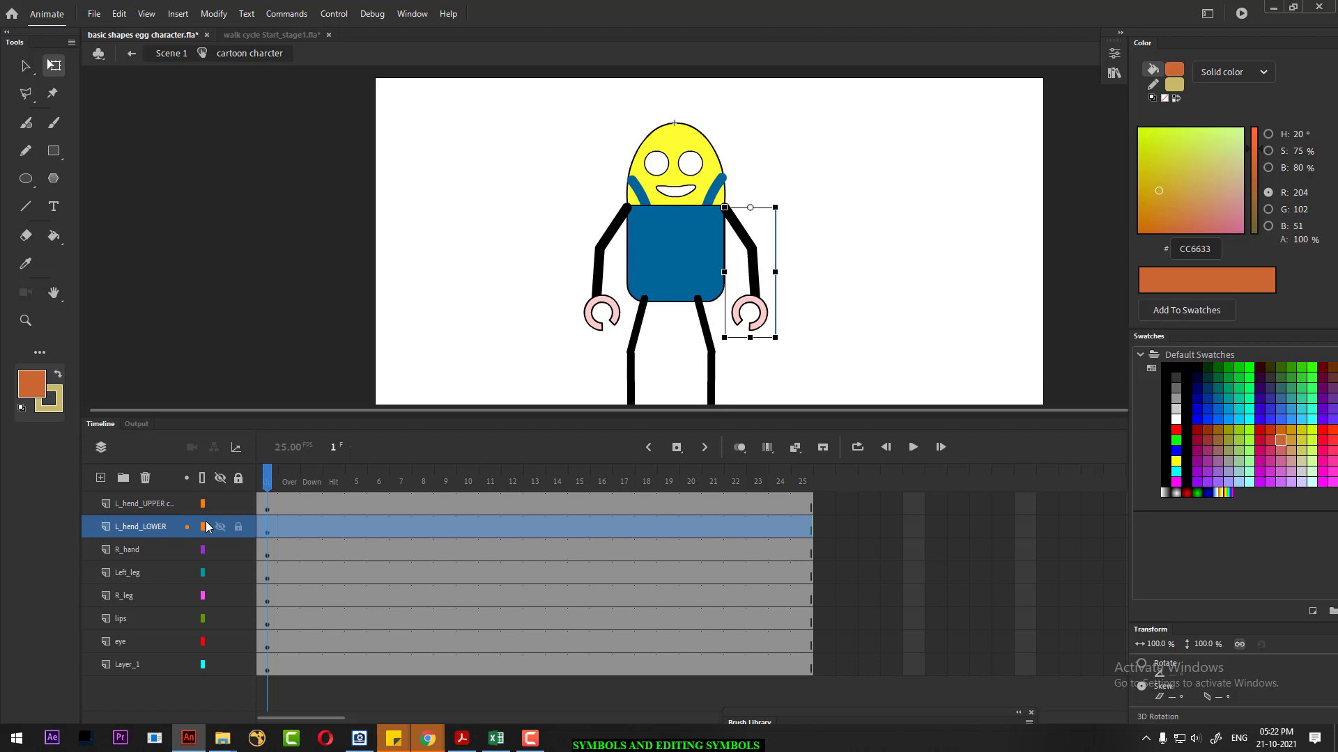
{"action": "left_click", "coordinate": [157, 504]}
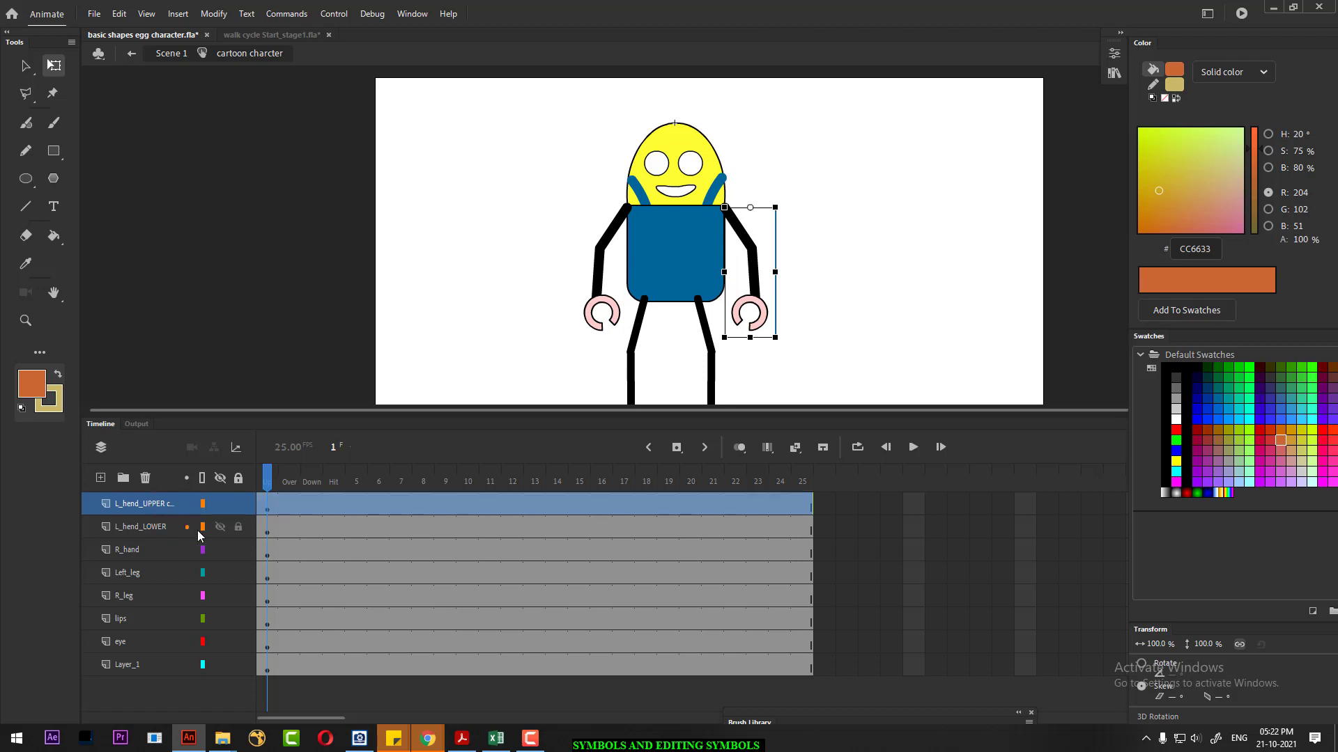
{"action": "left_click", "coordinate": [822, 258]}
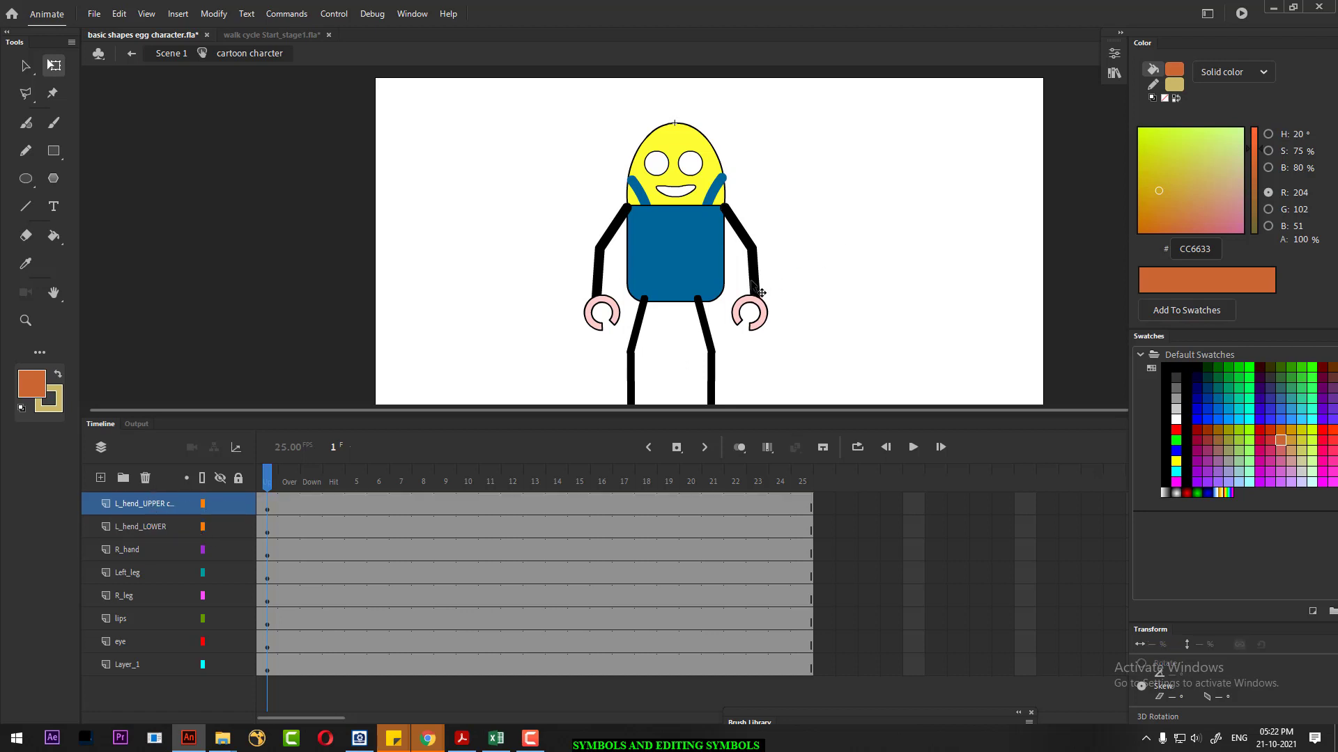
{"action": "left_click", "coordinate": [760, 293]}
{"action": "double_click", "coordinate": [762, 284]}
{"action": "double_click", "coordinate": [829, 263]}
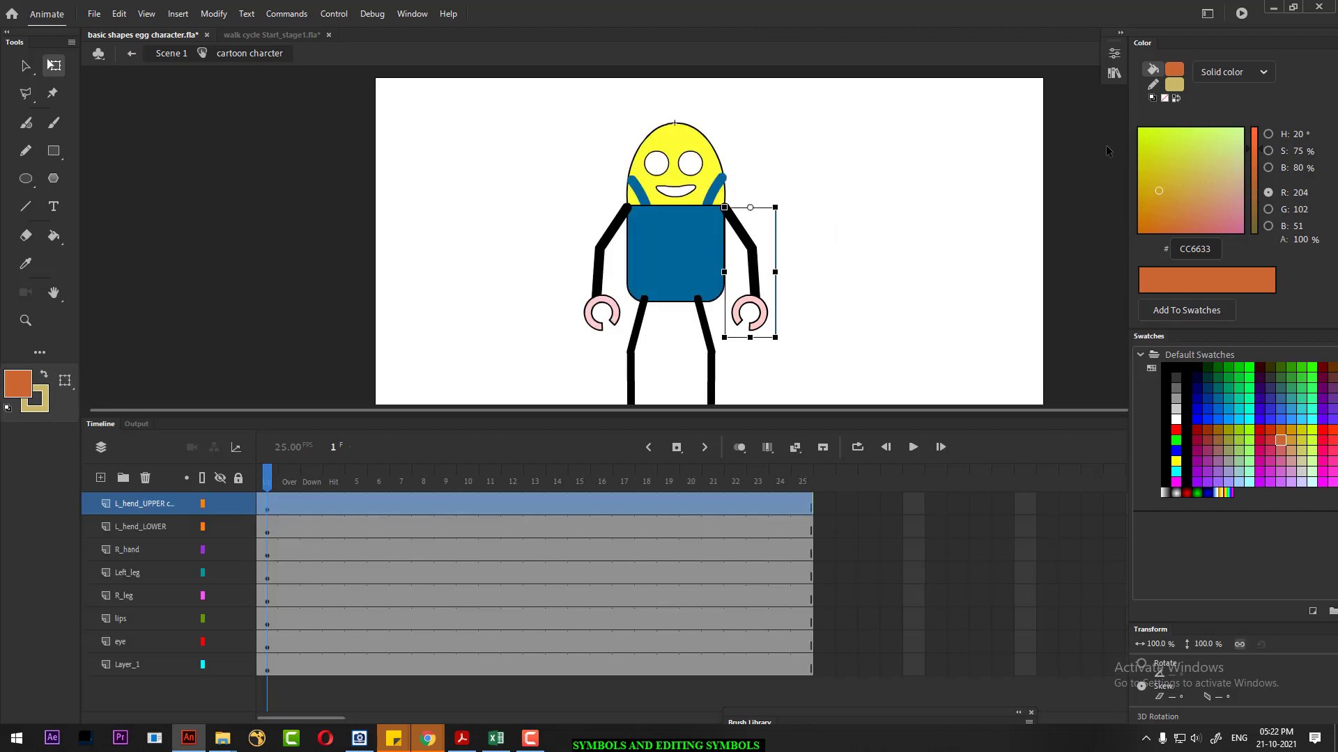
{"action": "left_click", "coordinate": [917, 211]}
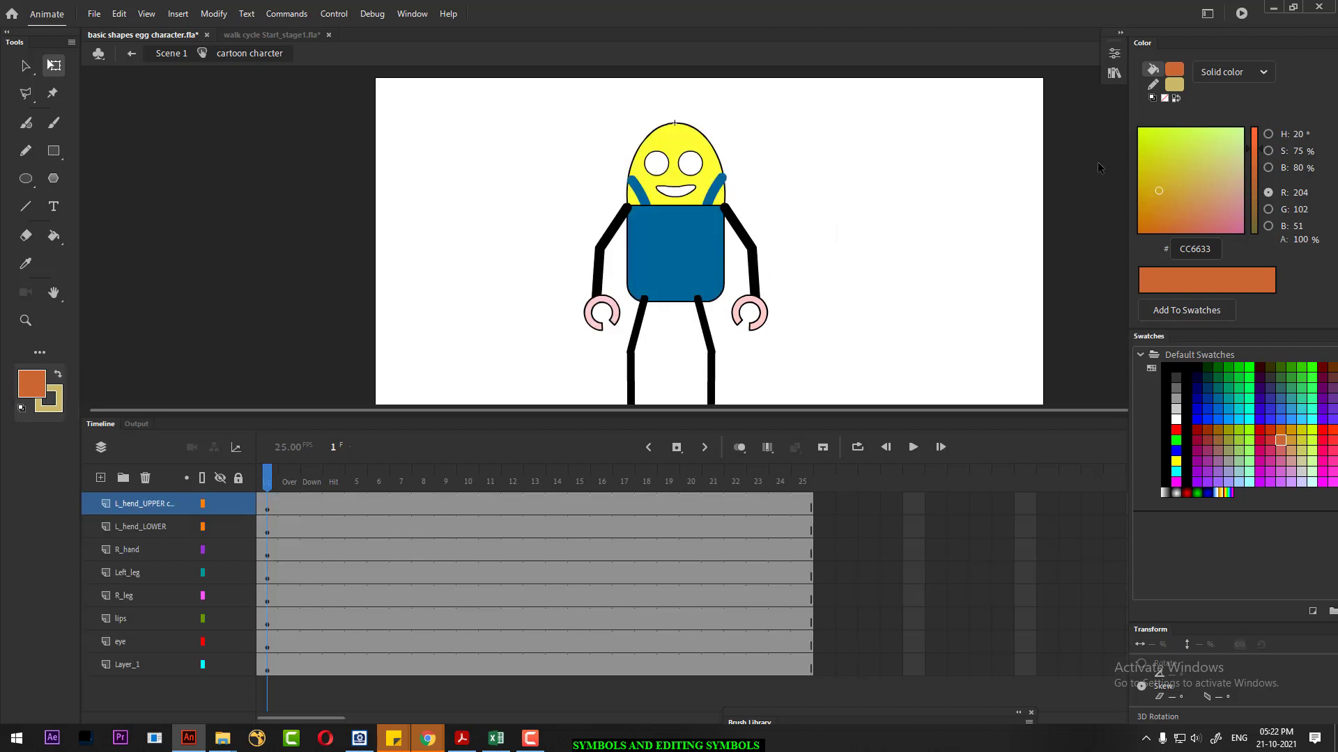
- Place an instance of the hand symbol from the library beside the character, on the copied L_hend_UPPER layer
{"action": "left_click", "coordinate": [1114, 55]}
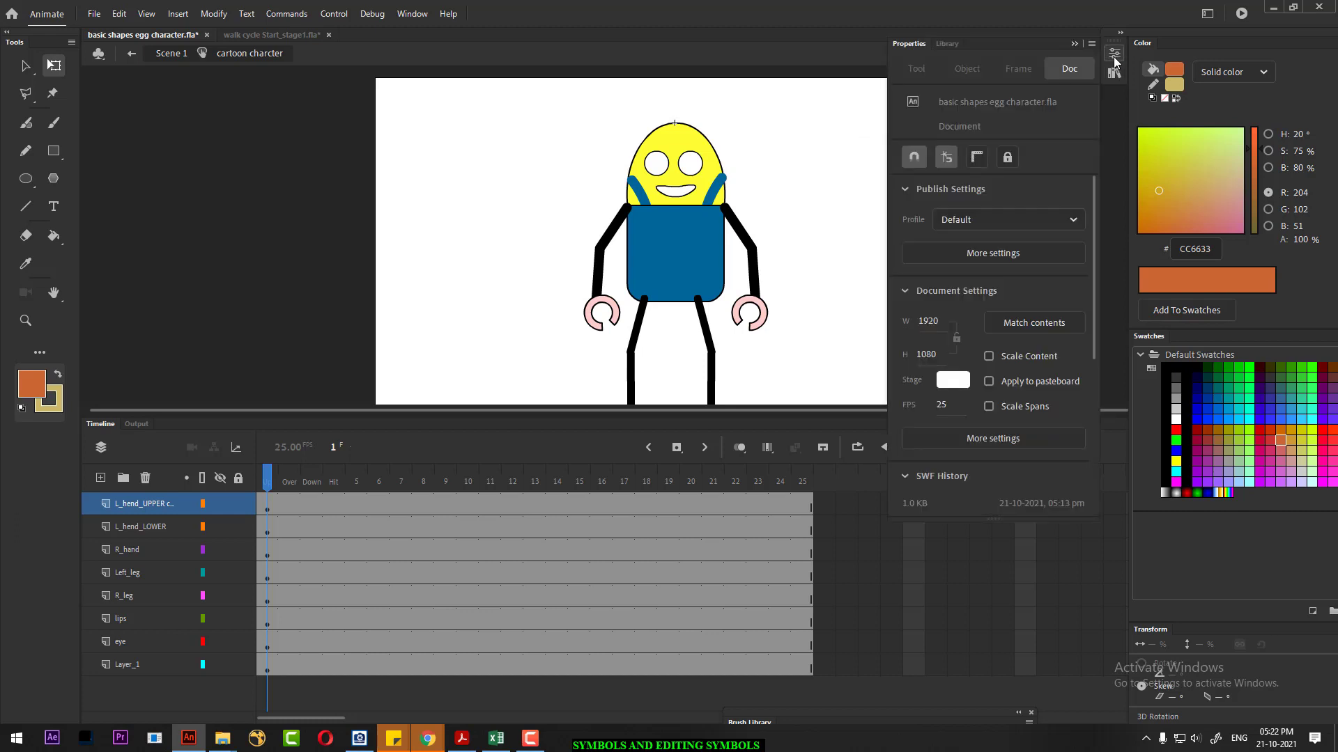
{"action": "left_click", "coordinate": [947, 43]}
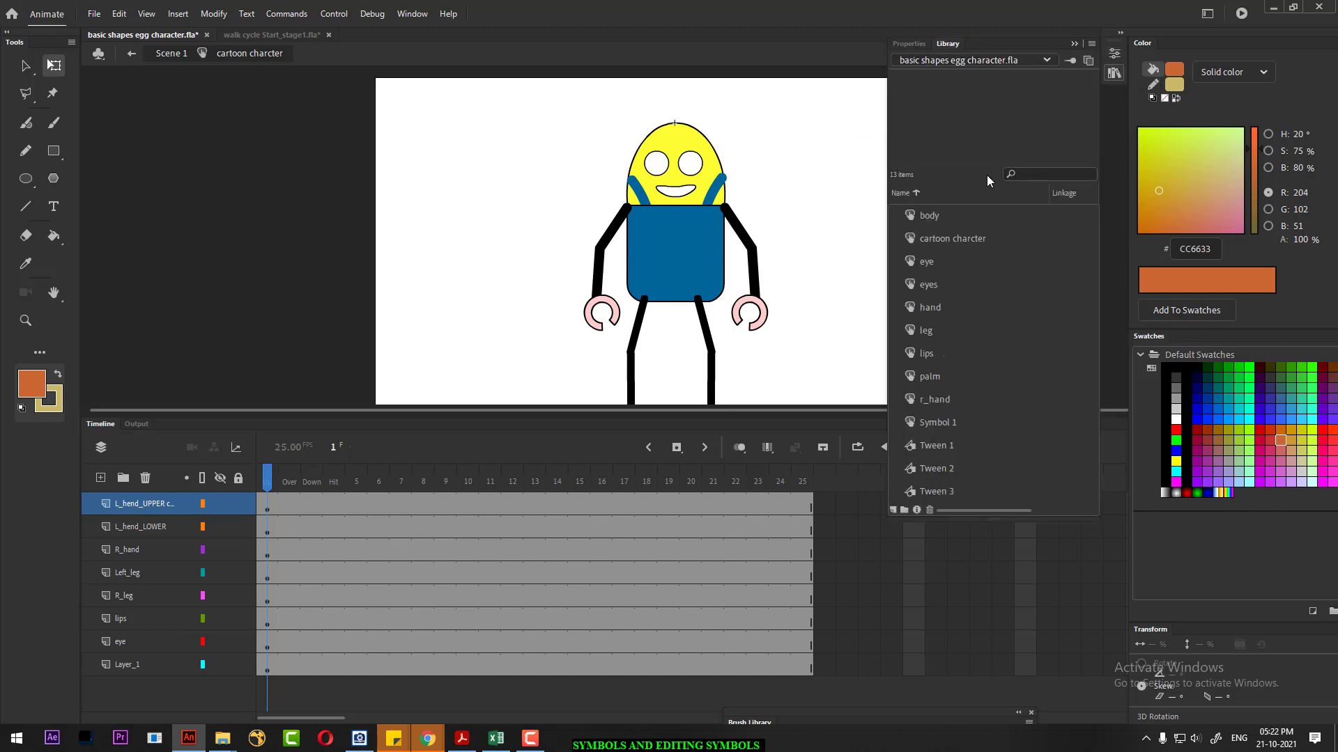
{"action": "left_click", "coordinate": [938, 314]}
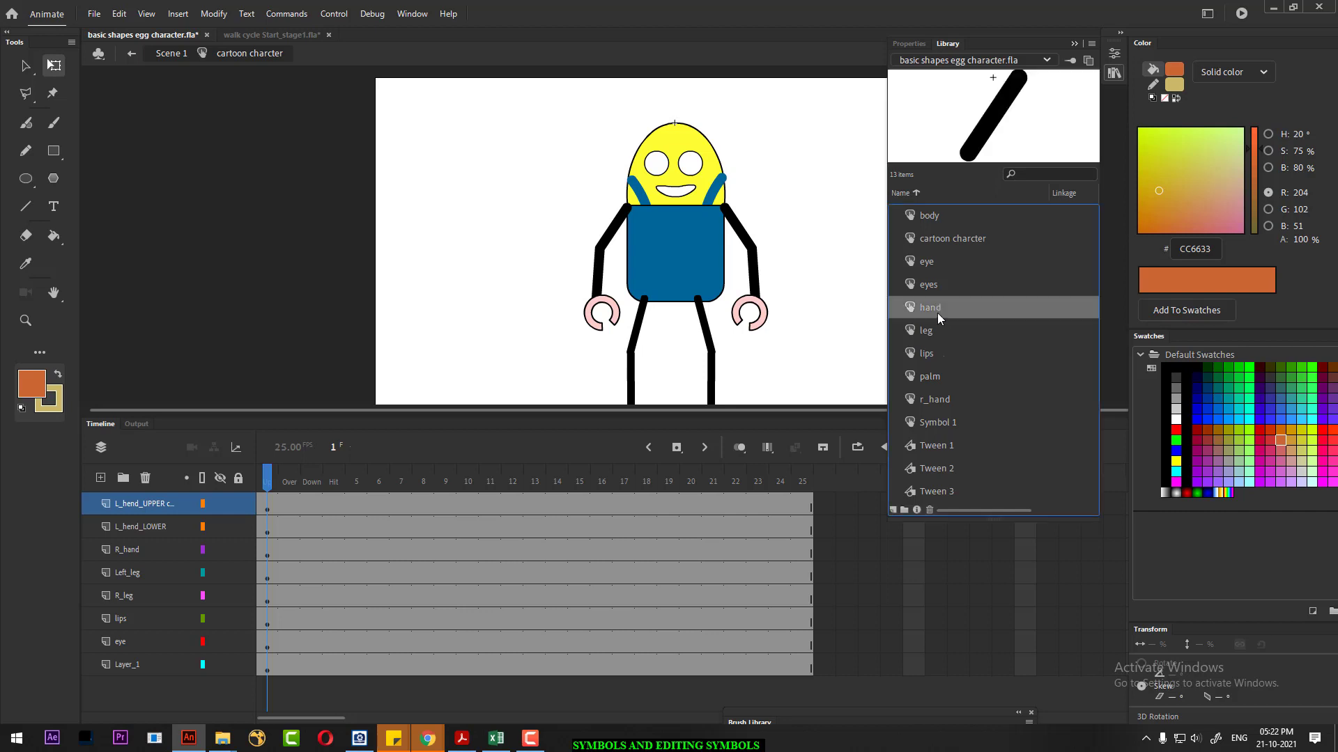
{"action": "left_click_drag", "start_coordinate": [945, 315], "coordinate": [509, 233]}
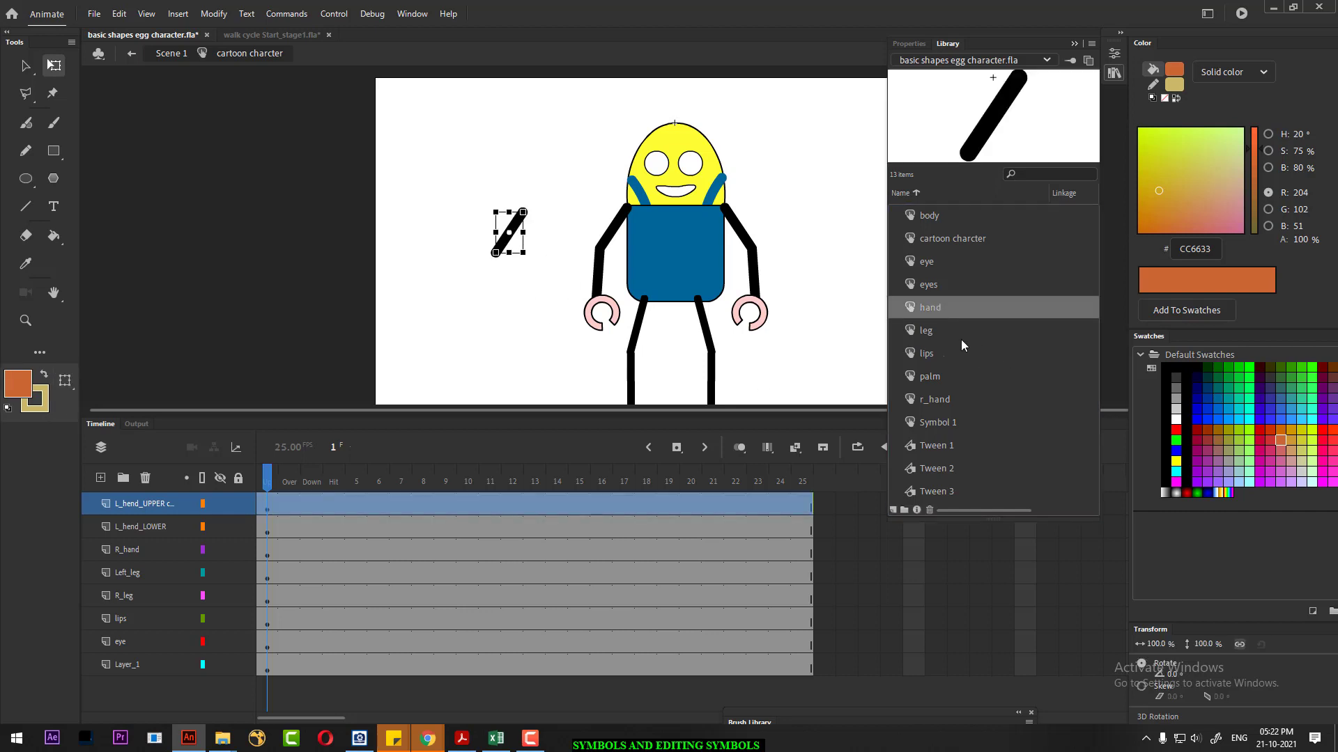
- Place an instance of the r_hand symbol beside the character and delete the loose hand instance
{"action": "left_click", "coordinate": [952, 406]}
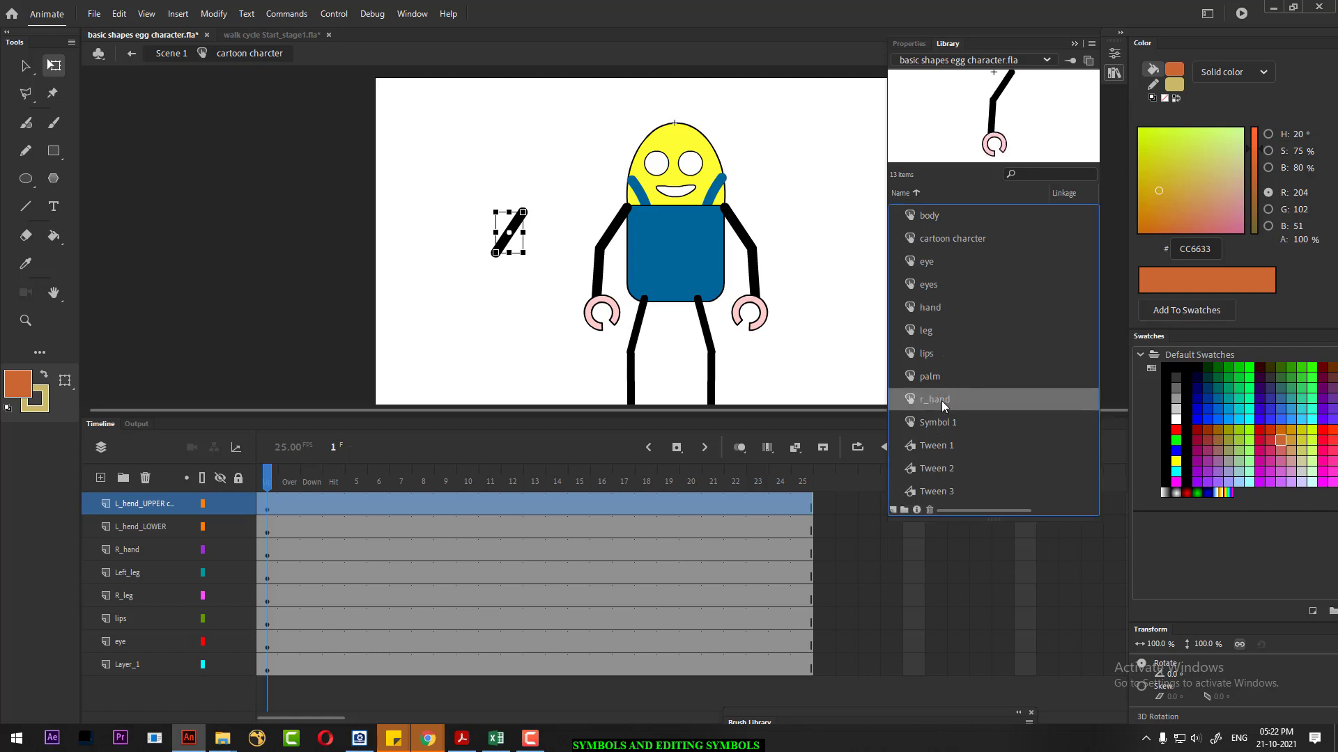
{"action": "left_click_drag", "start_coordinate": [918, 400], "coordinate": [497, 323]}
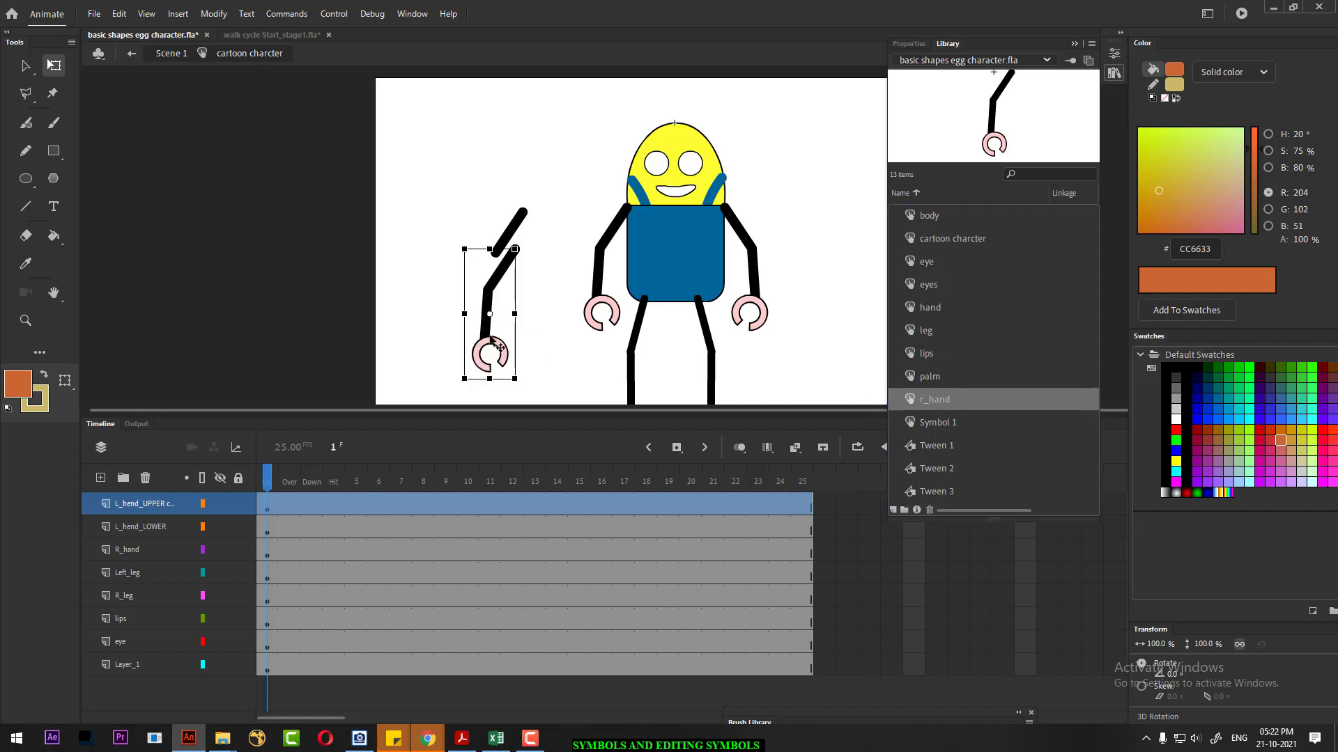
{"action": "left_click", "coordinate": [513, 230]}
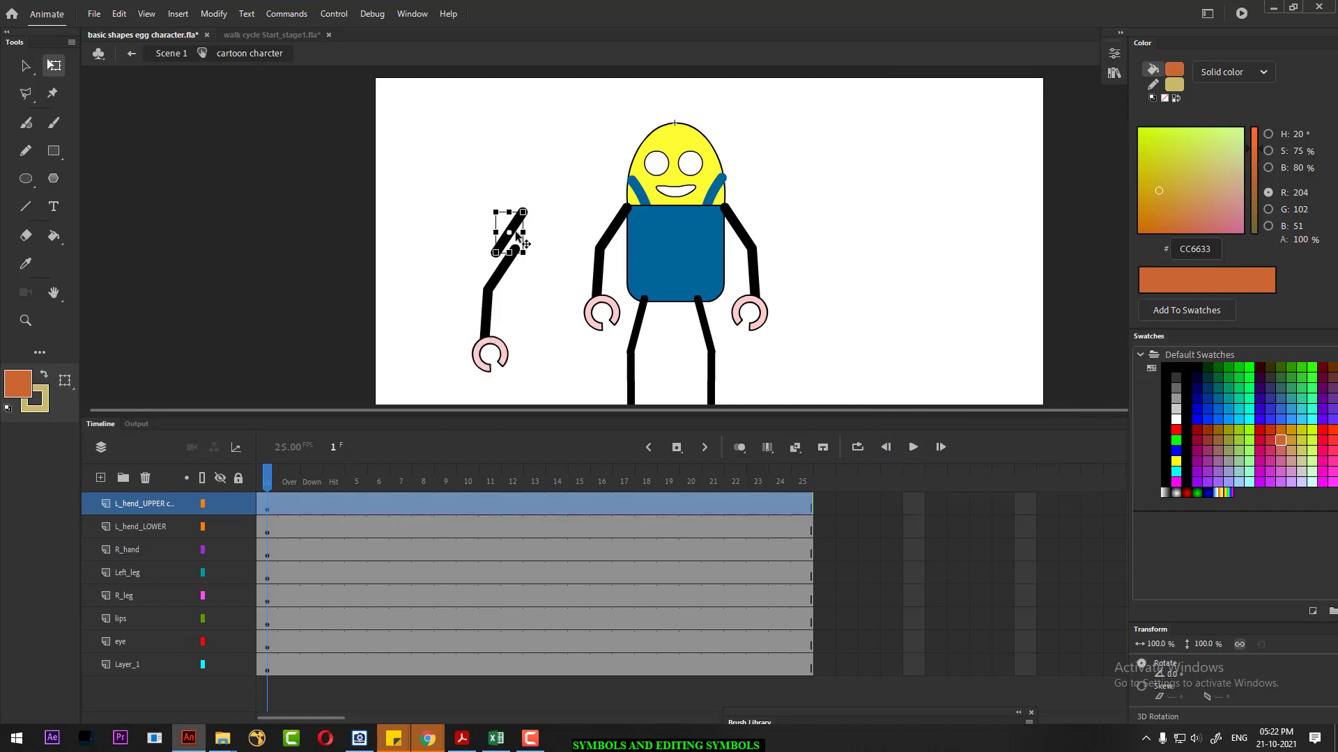
{"action": "key", "text": "Delete"}
- Try to open the placed r_hand arm for in-place editing, and delete that instance
{"action": "left_click", "coordinate": [495, 322]}
{"action": "double_click", "coordinate": [520, 341]}
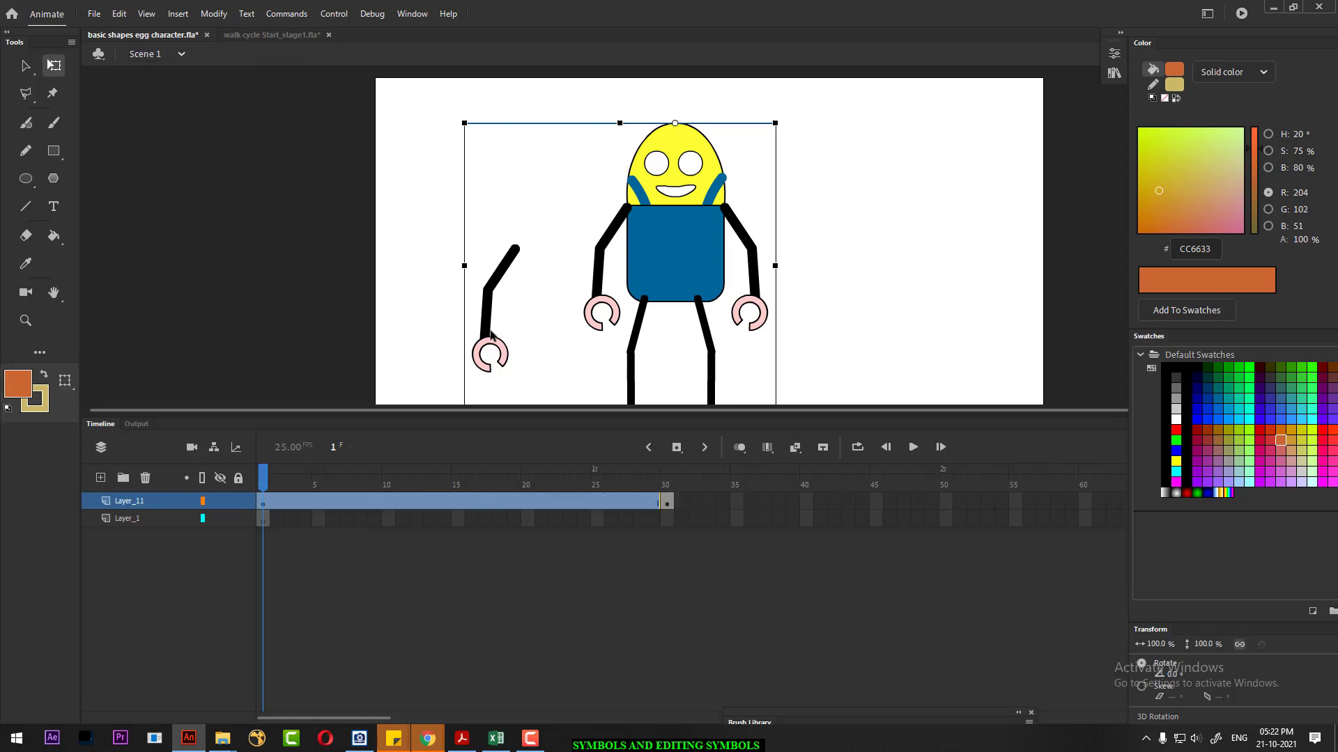
{"action": "left_click", "coordinate": [517, 325]}
{"action": "left_click", "coordinate": [490, 287]}
{"action": "left_click", "coordinate": [926, 251]}
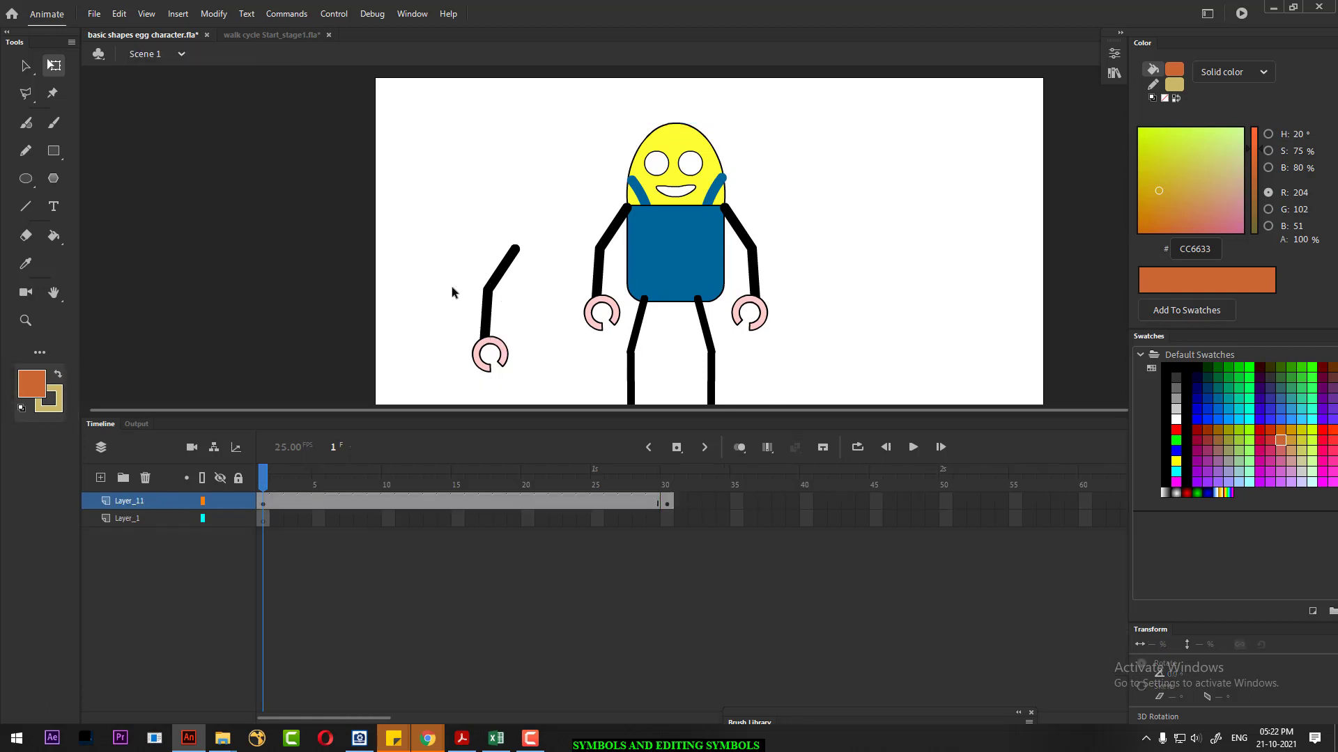
{"action": "left_click", "coordinate": [492, 320]}
{"action": "double_click", "coordinate": [494, 319]}
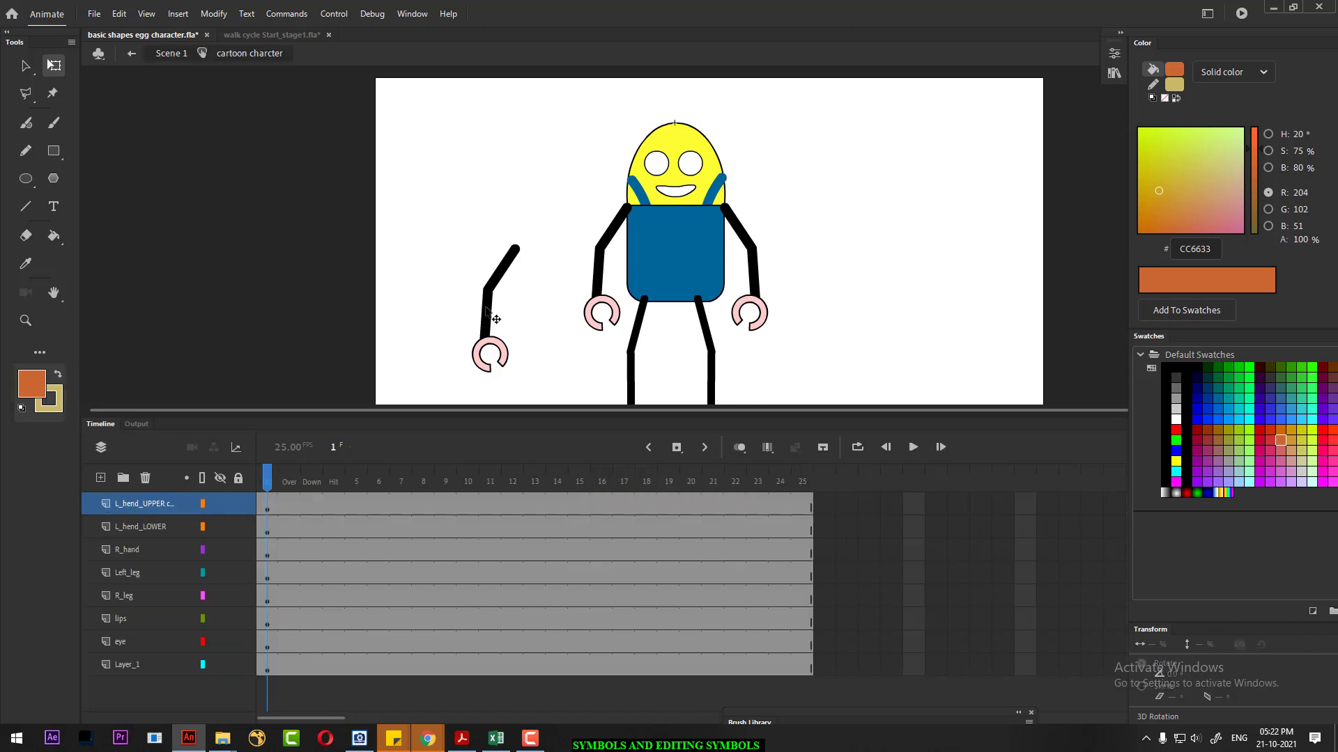
{"action": "double_click", "coordinate": [651, 273]}
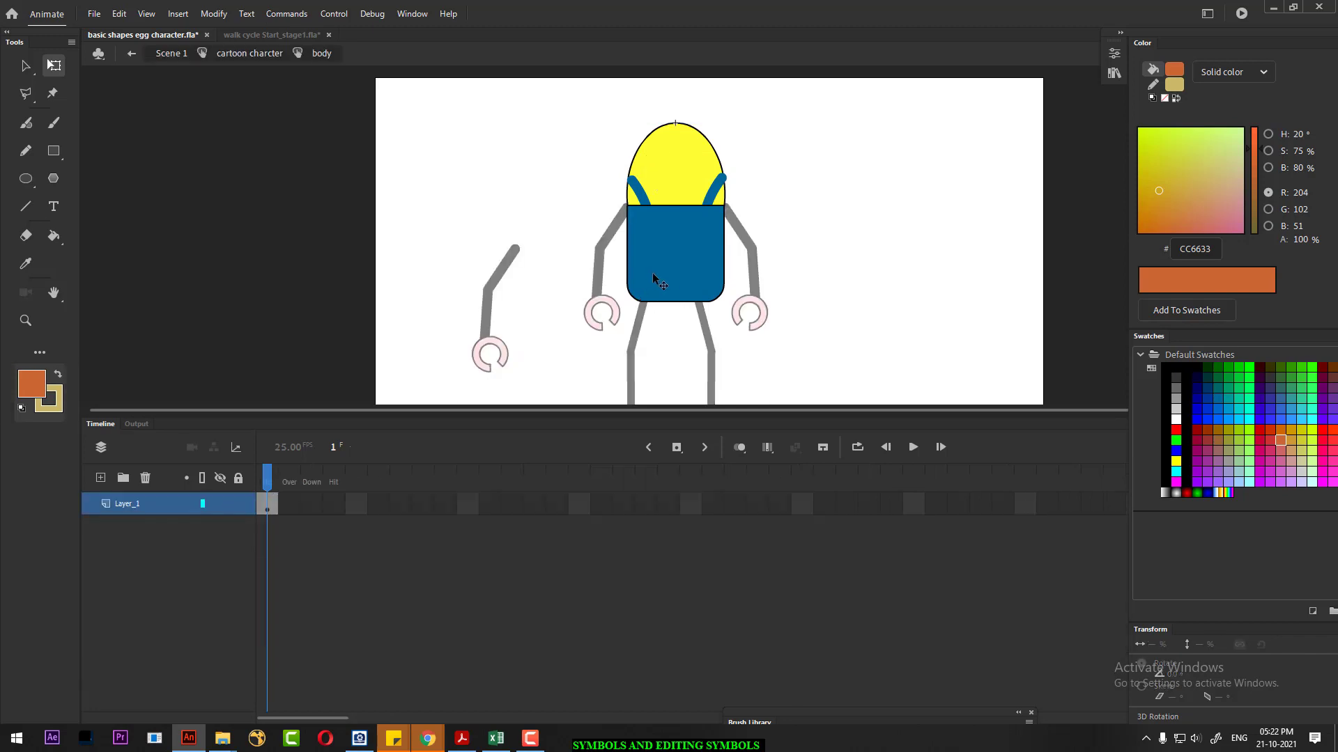
{"action": "double_click", "coordinate": [811, 224]}
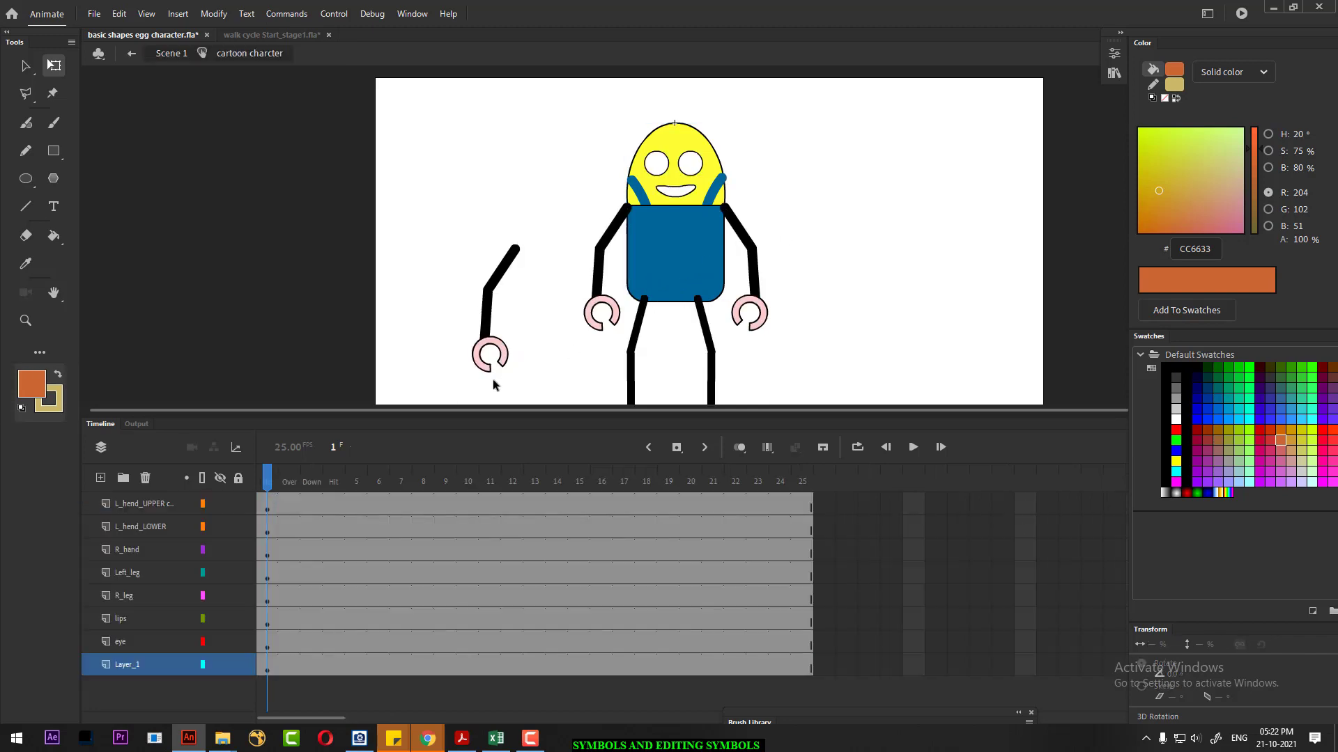
{"action": "left_click", "coordinate": [489, 348]}
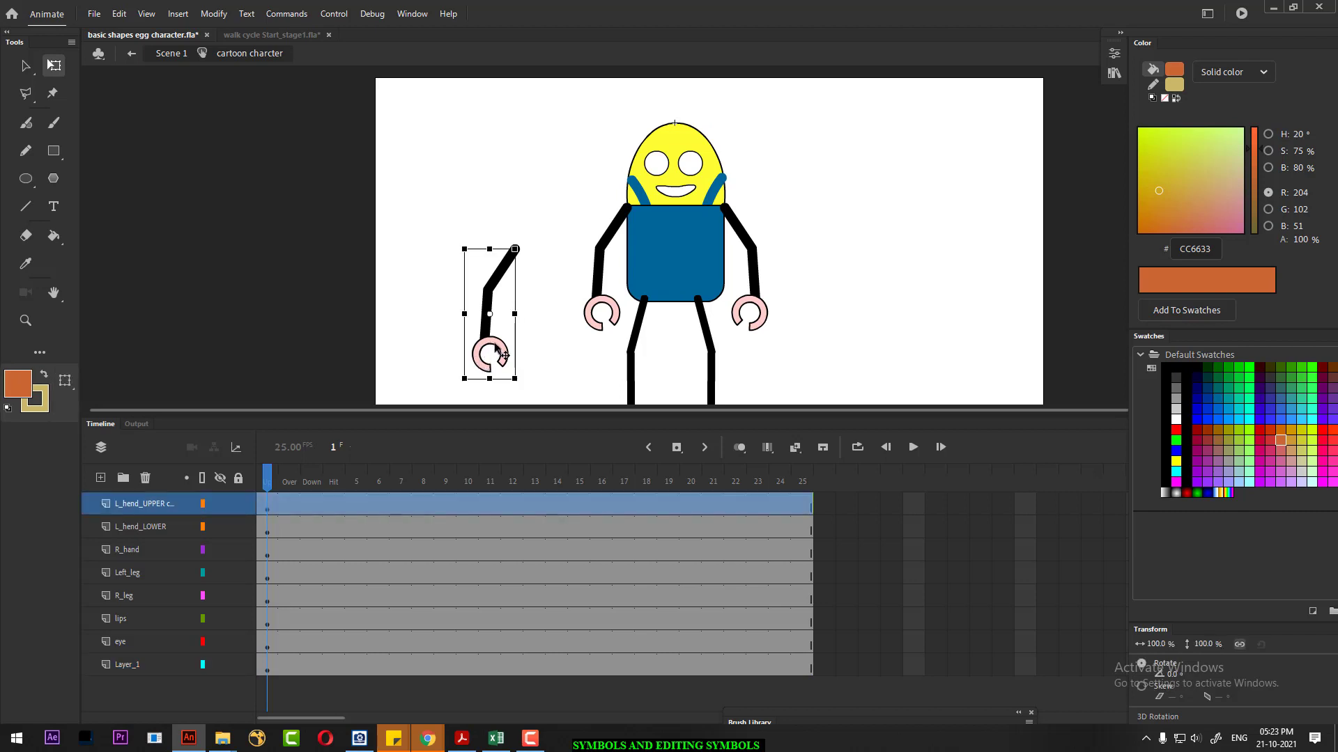
{"action": "key", "text": "Delete"}
- Return to Scene 1, add a new layer and place the r_hand symbol from the library on it, beside the character
{"action": "double_click", "coordinate": [840, 264]}
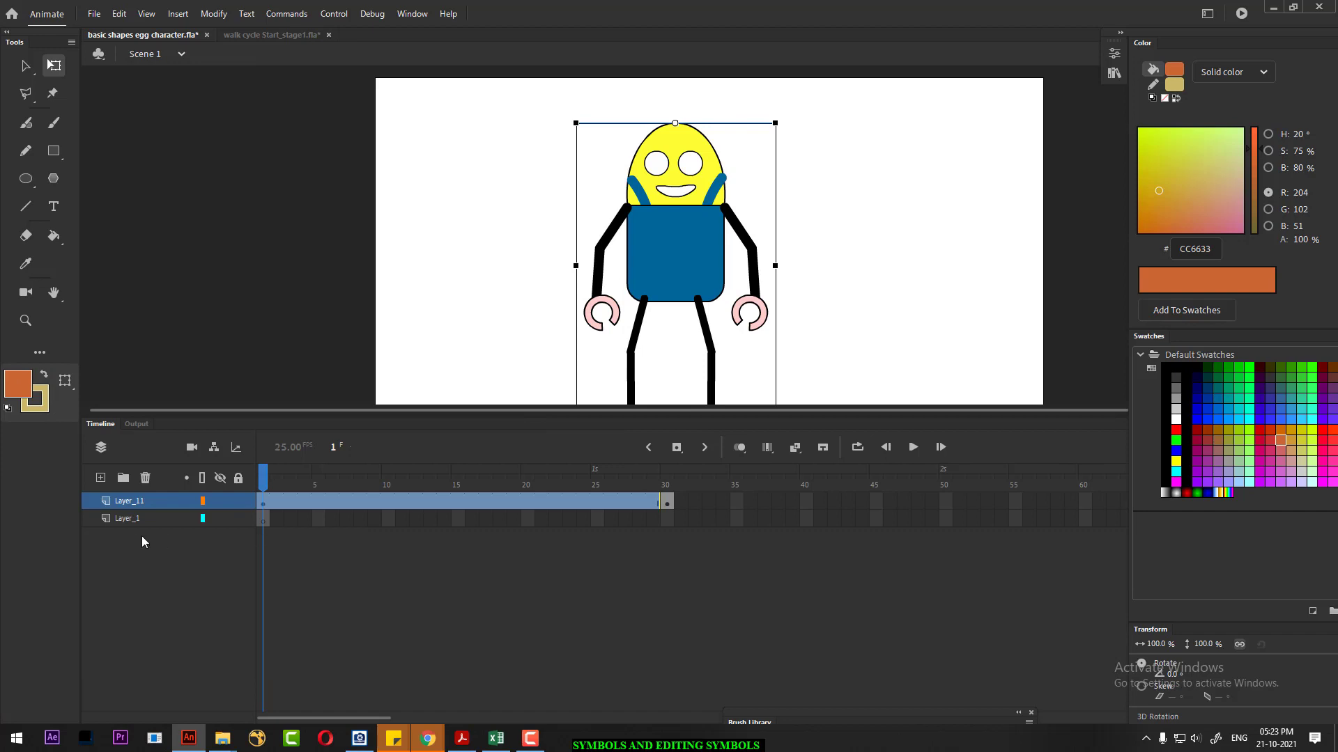
{"action": "left_click", "coordinate": [101, 478]}
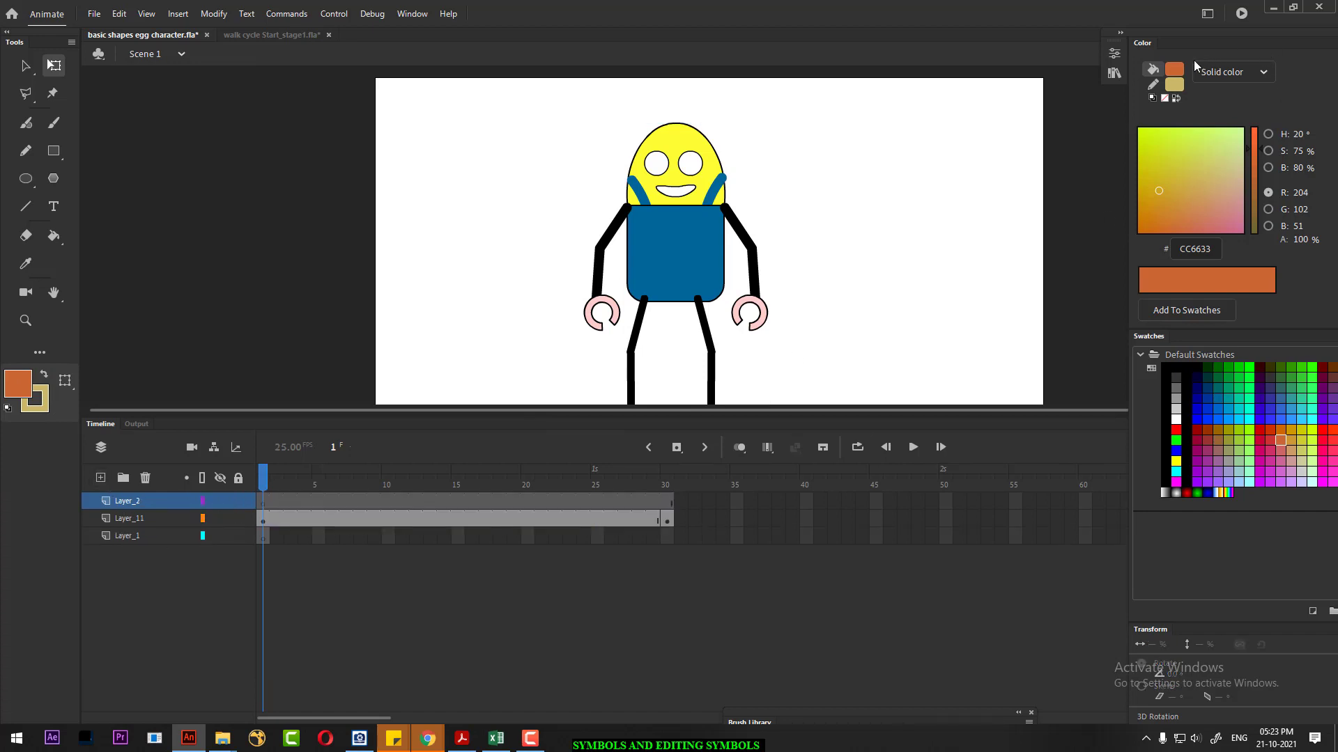
{"action": "left_click", "coordinate": [1115, 53]}
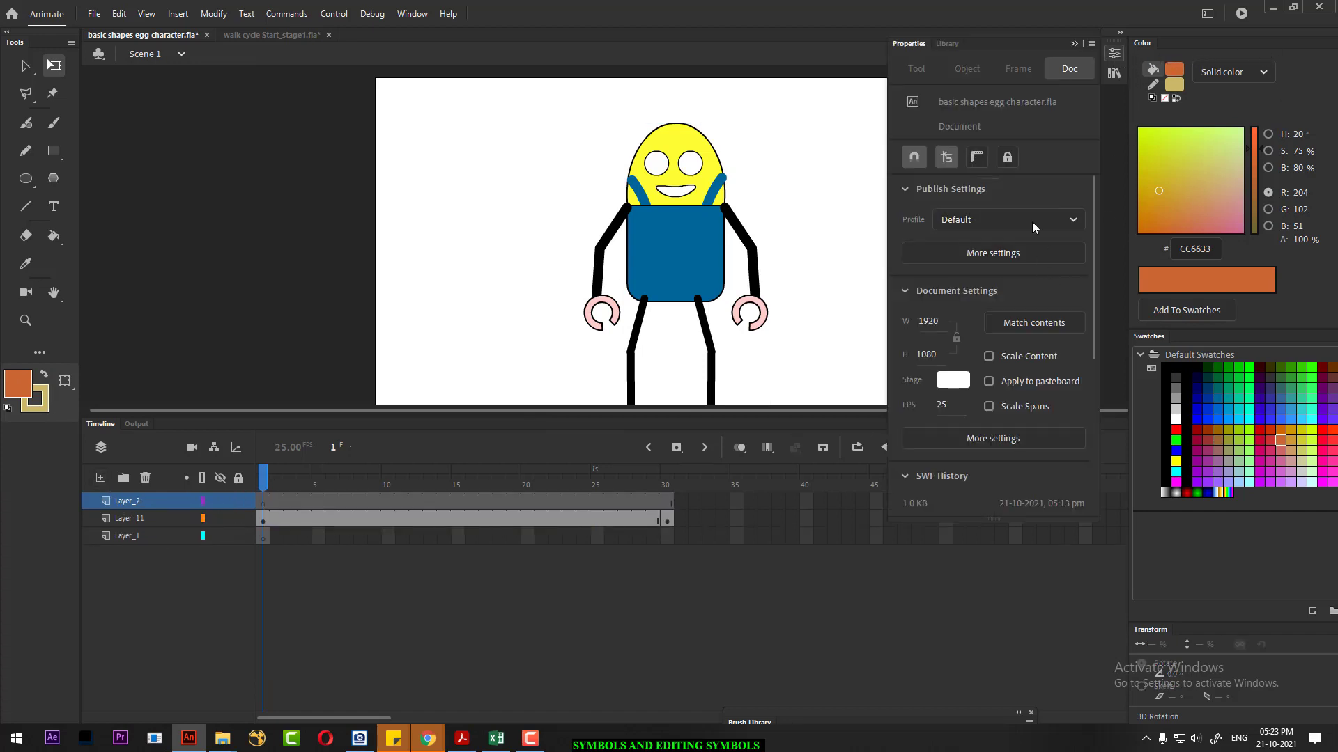
{"action": "left_click", "coordinate": [948, 43]}
{"action": "left_click_drag", "start_coordinate": [958, 398], "coordinate": [463, 246]}
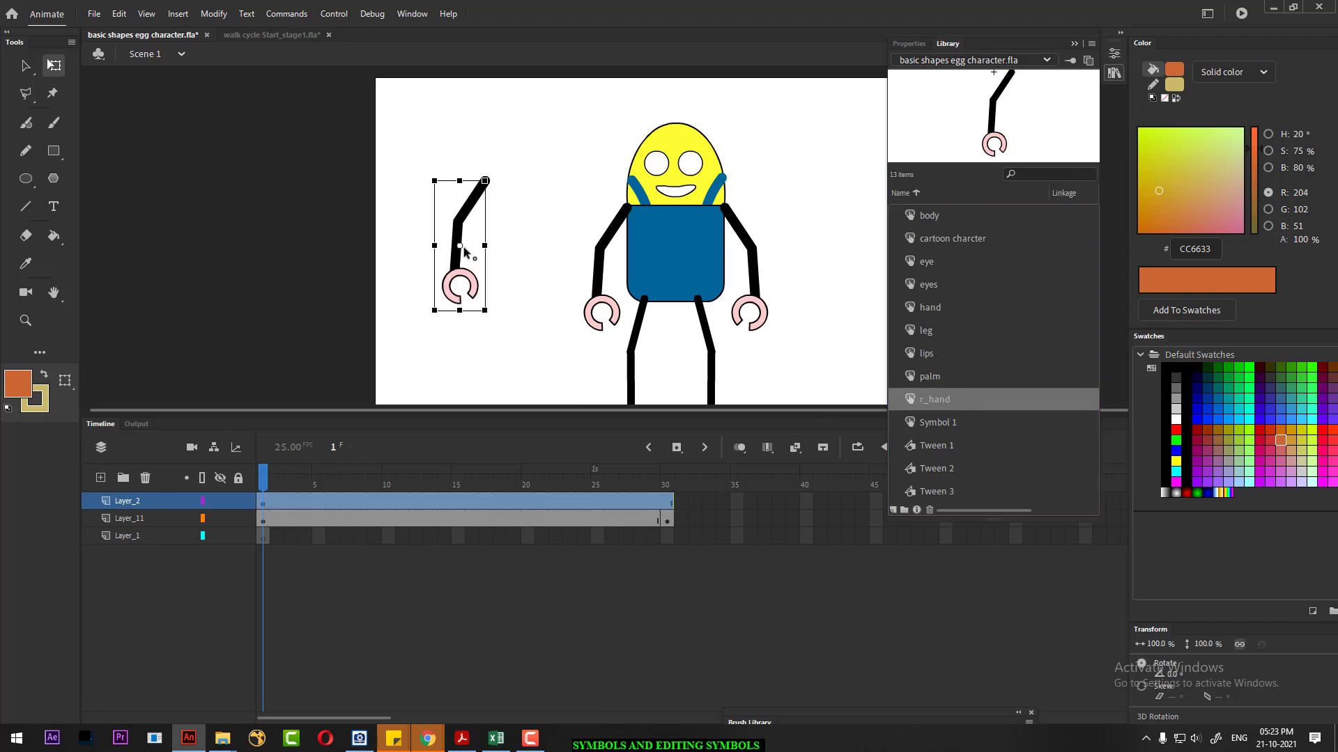
{"action": "left_click", "coordinate": [518, 231]}
- Edit the placed r_hand symbol by deleting its forearm and palm so only the upper arm is left, and return to Scene 1
{"action": "left_click", "coordinate": [474, 204]}
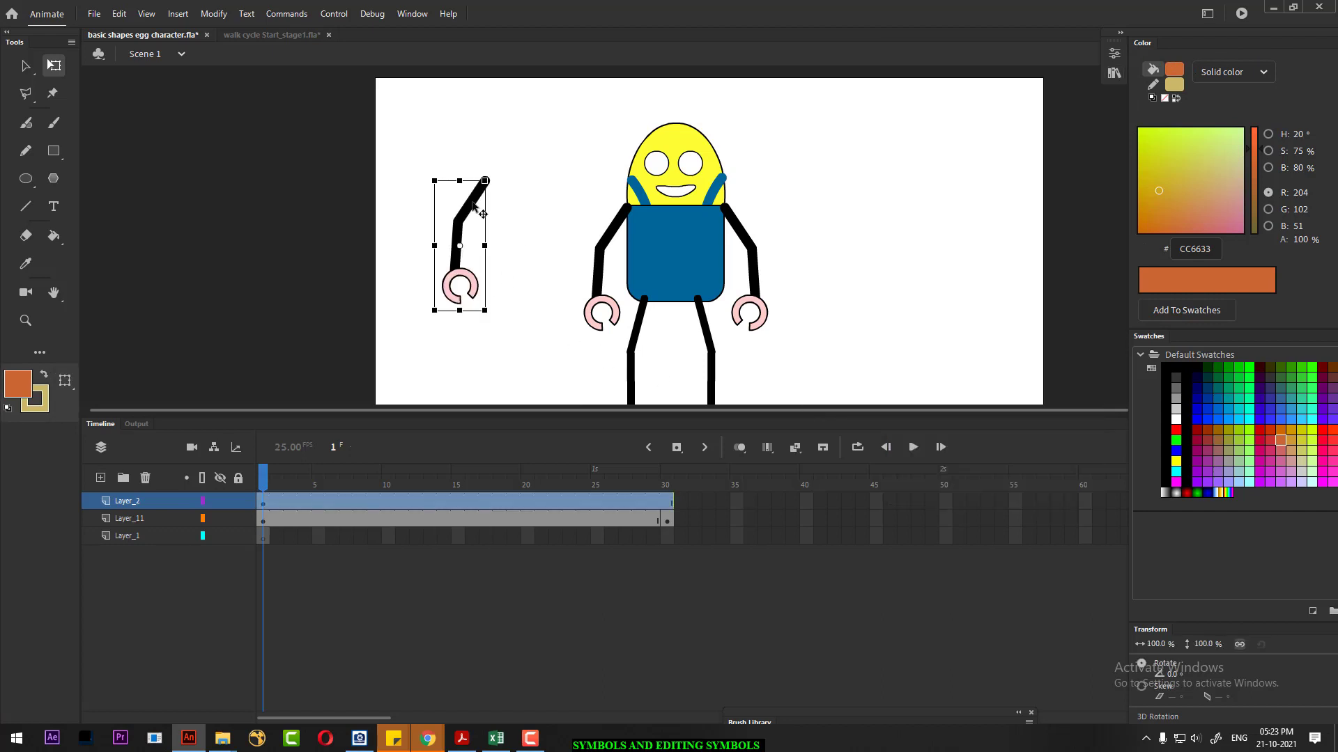
{"action": "double_click", "coordinate": [473, 203]}
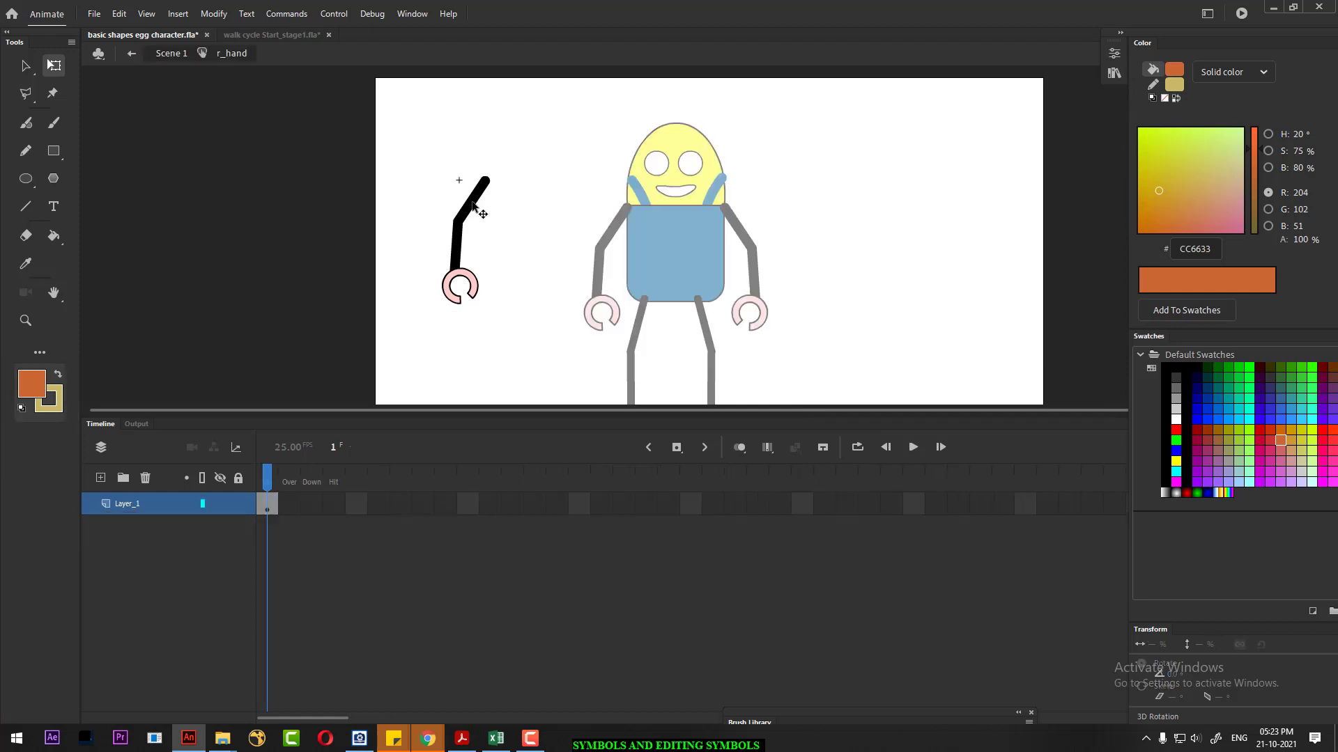
{"action": "left_click", "coordinate": [459, 255]}
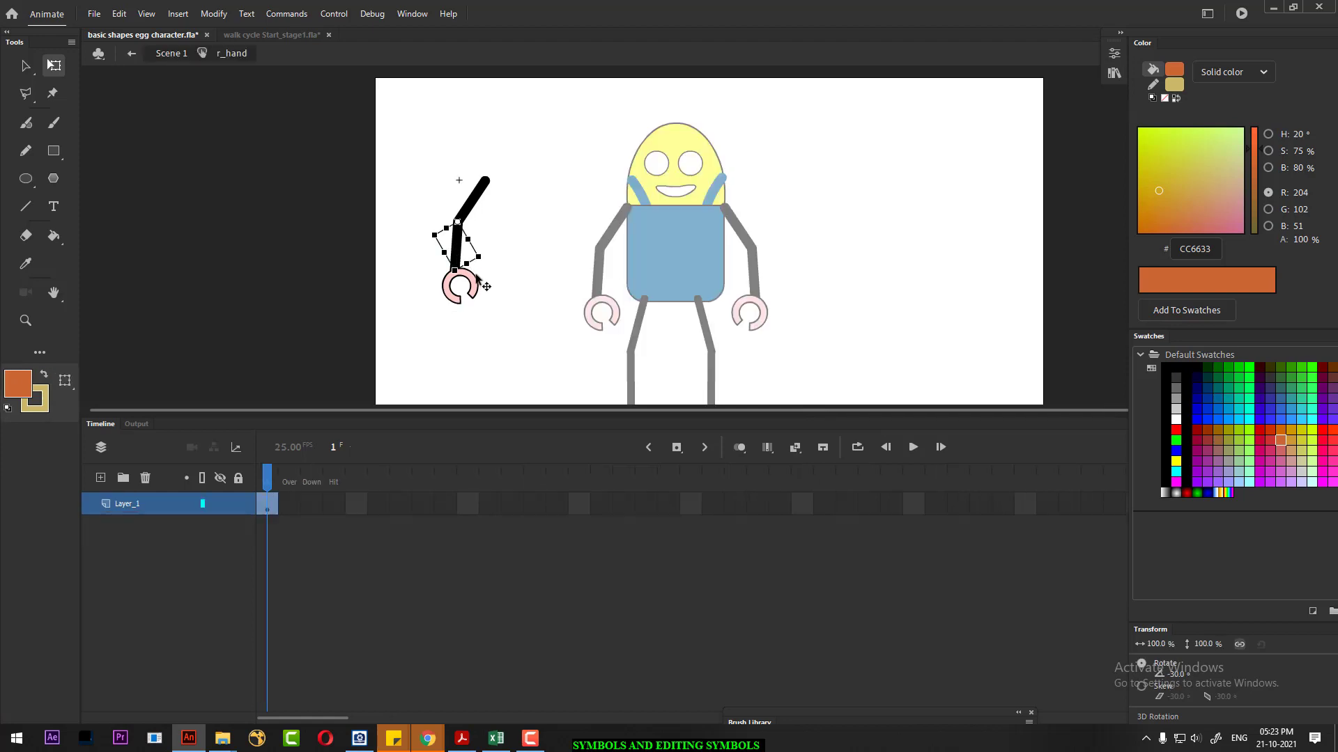
{"action": "key", "text": "Delete"}
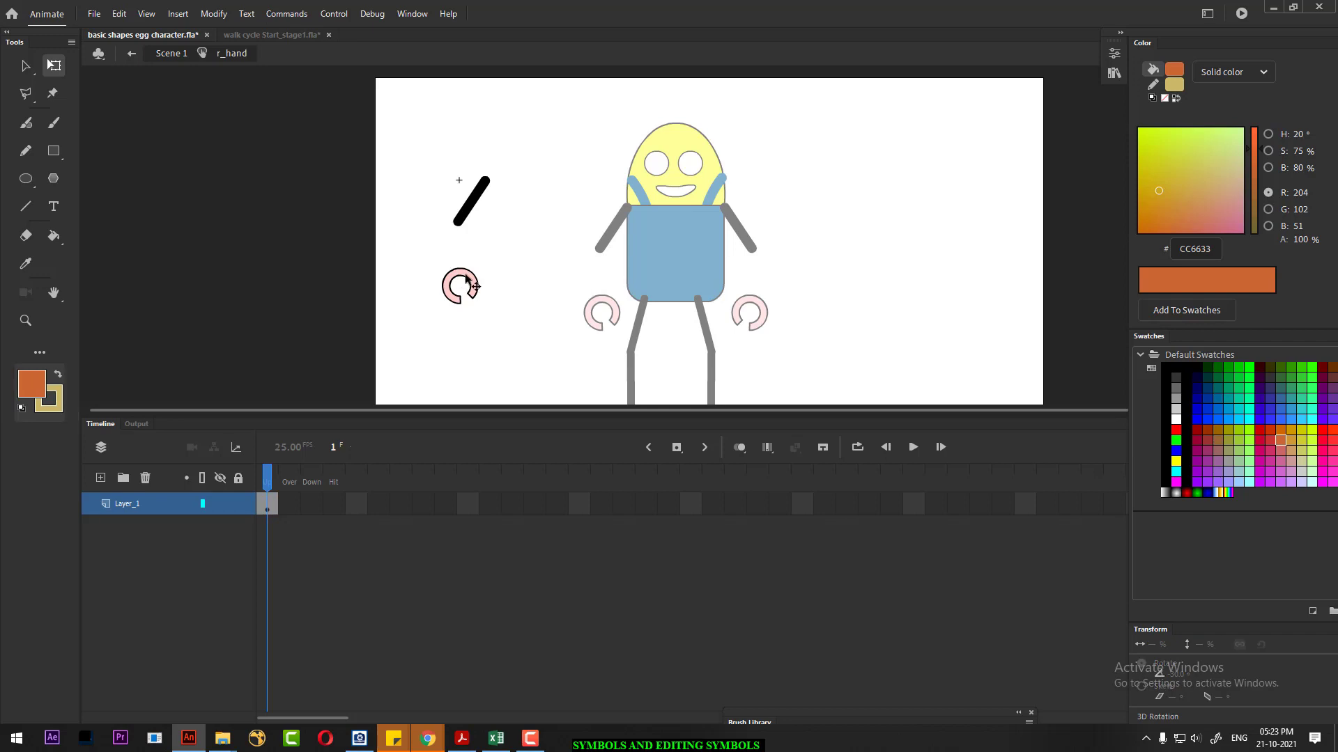
{"action": "left_click", "coordinate": [467, 279]}
{"action": "key", "text": "Delete"}
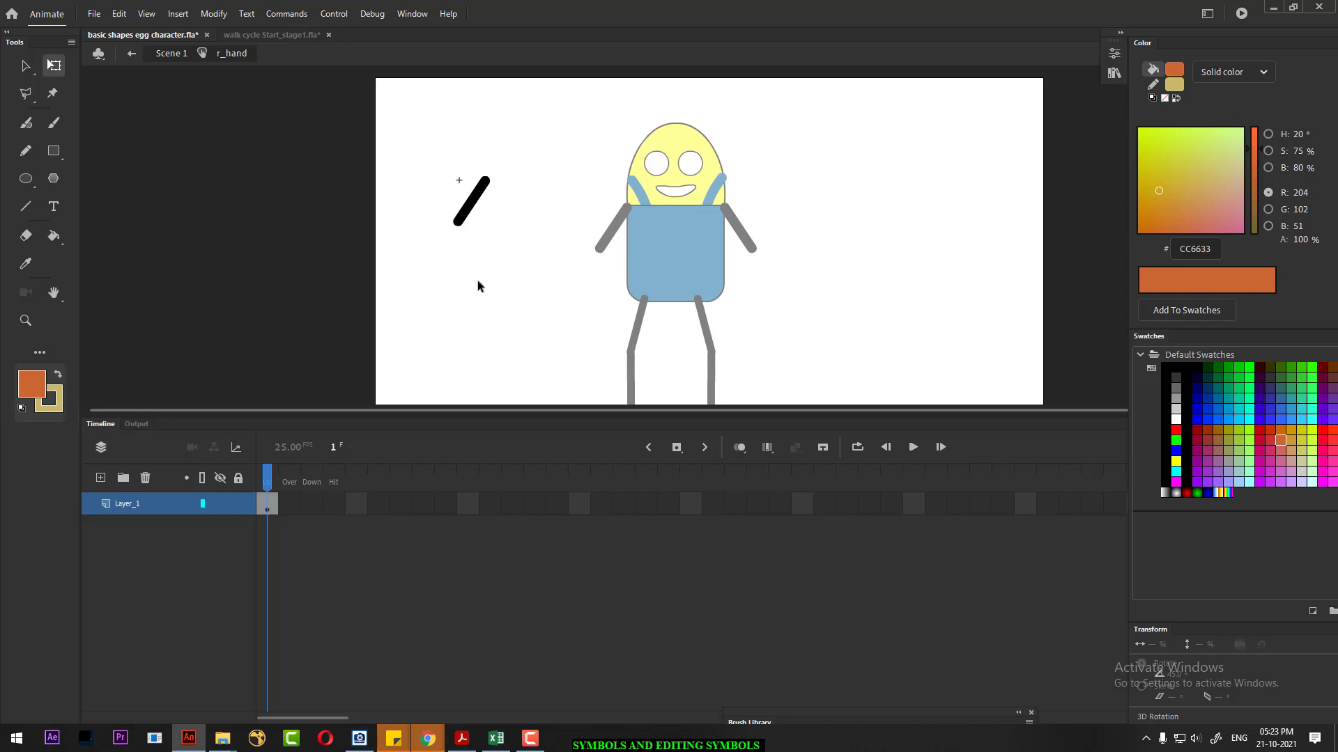
{"action": "double_click", "coordinate": [478, 283]}
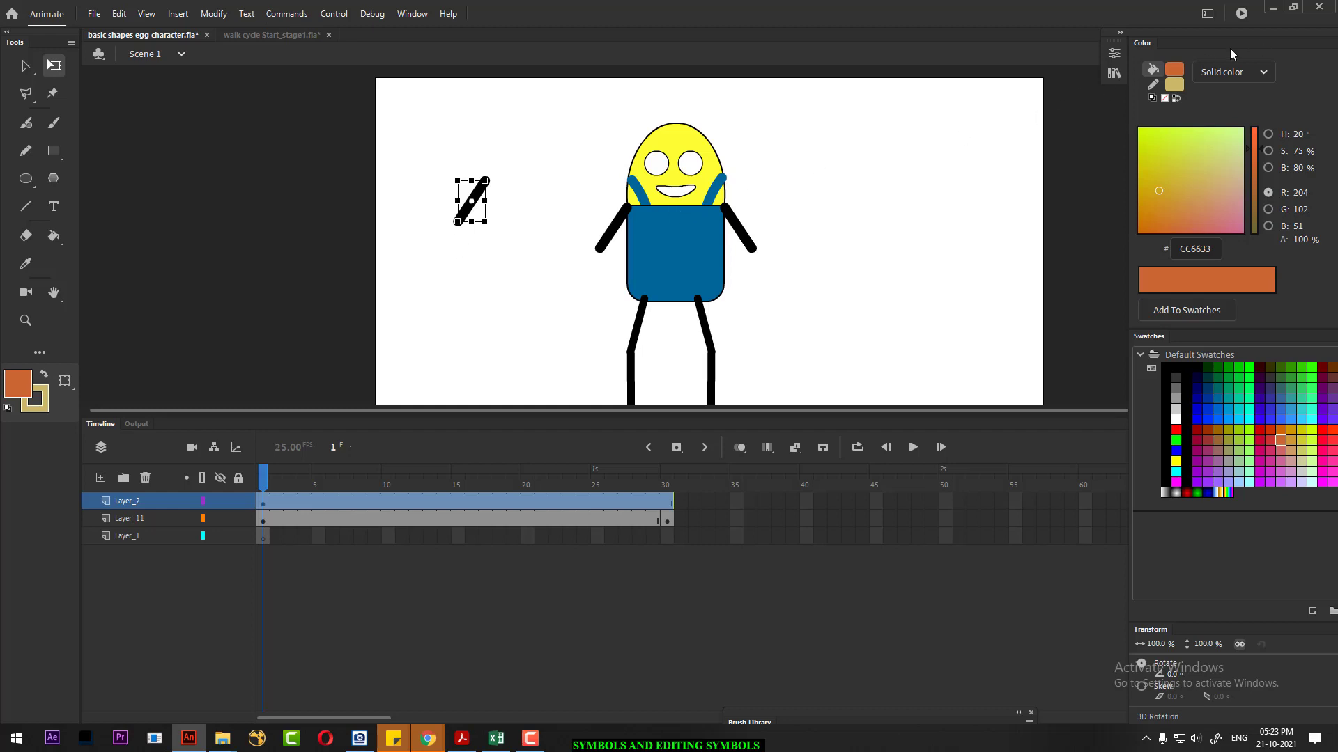
{"action": "left_click", "coordinate": [1109, 59]}
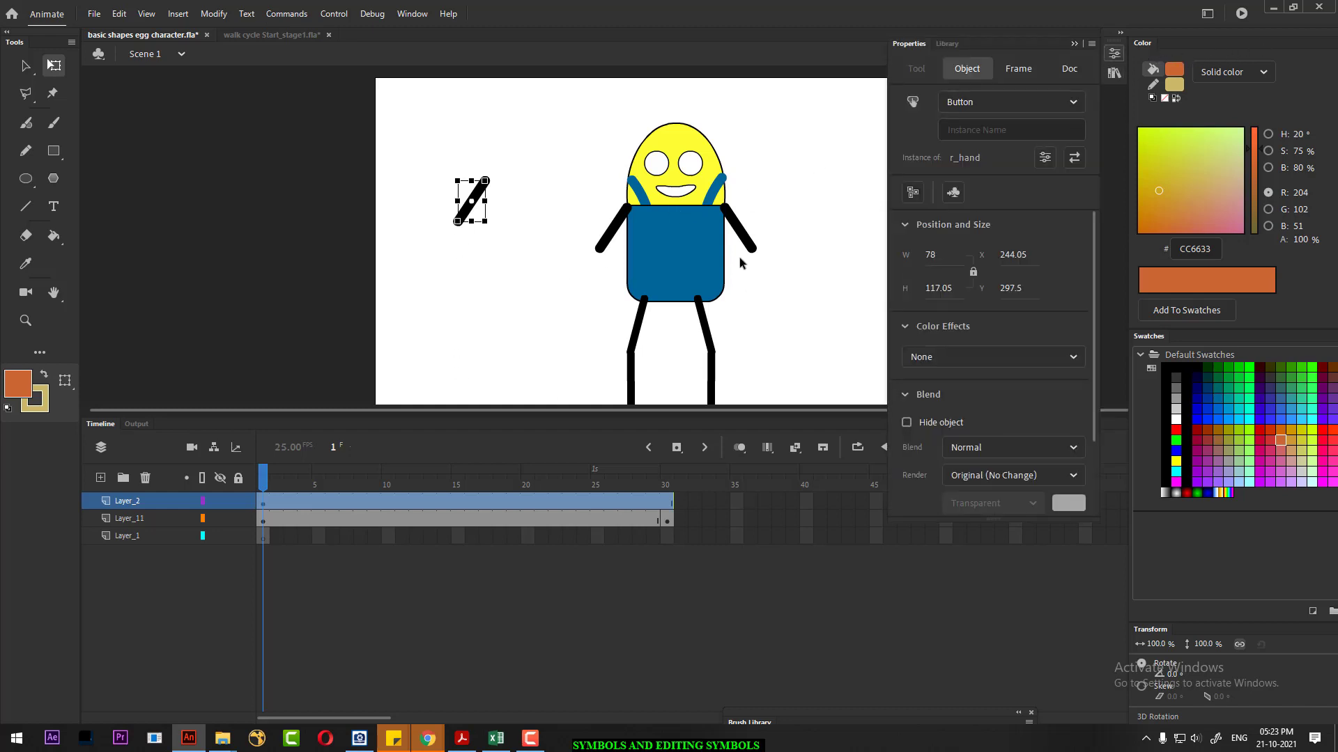
{"action": "left_click", "coordinate": [1114, 52]}
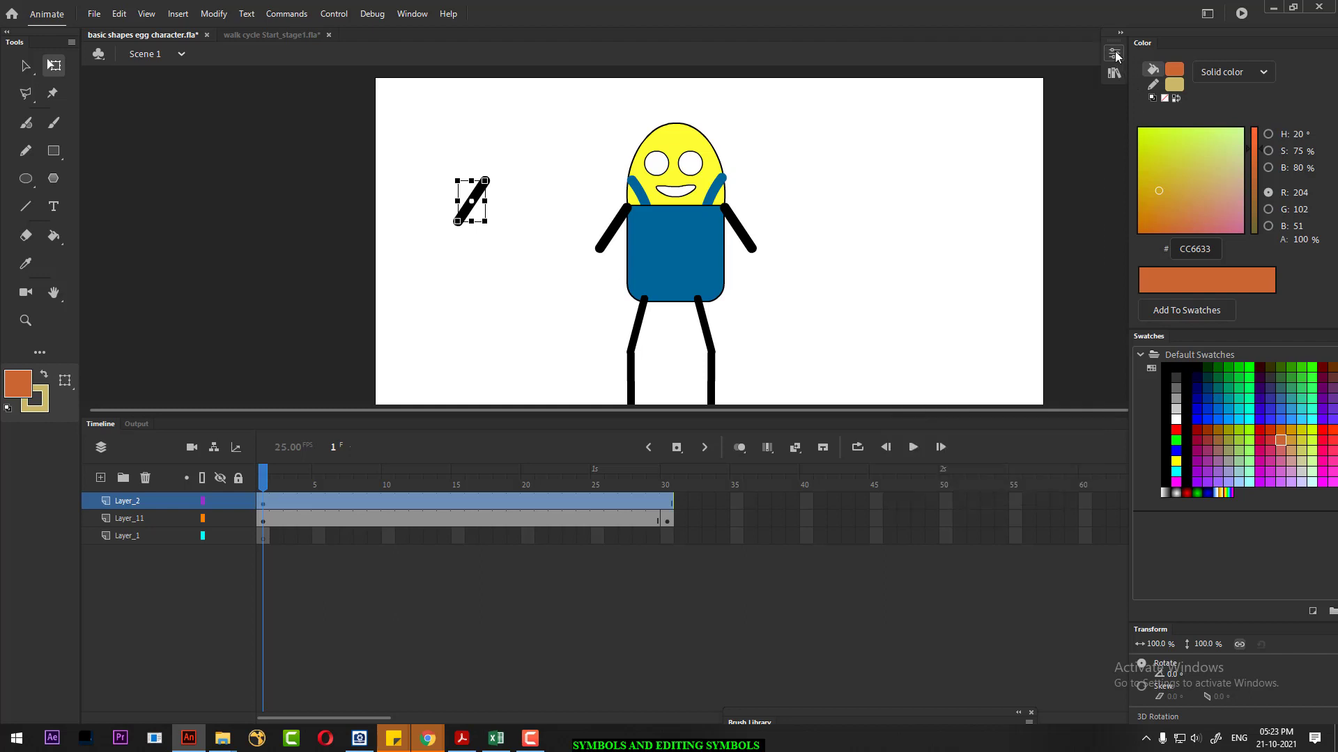
{"action": "left_click", "coordinate": [1115, 52]}
{"action": "left_click", "coordinate": [946, 44]}
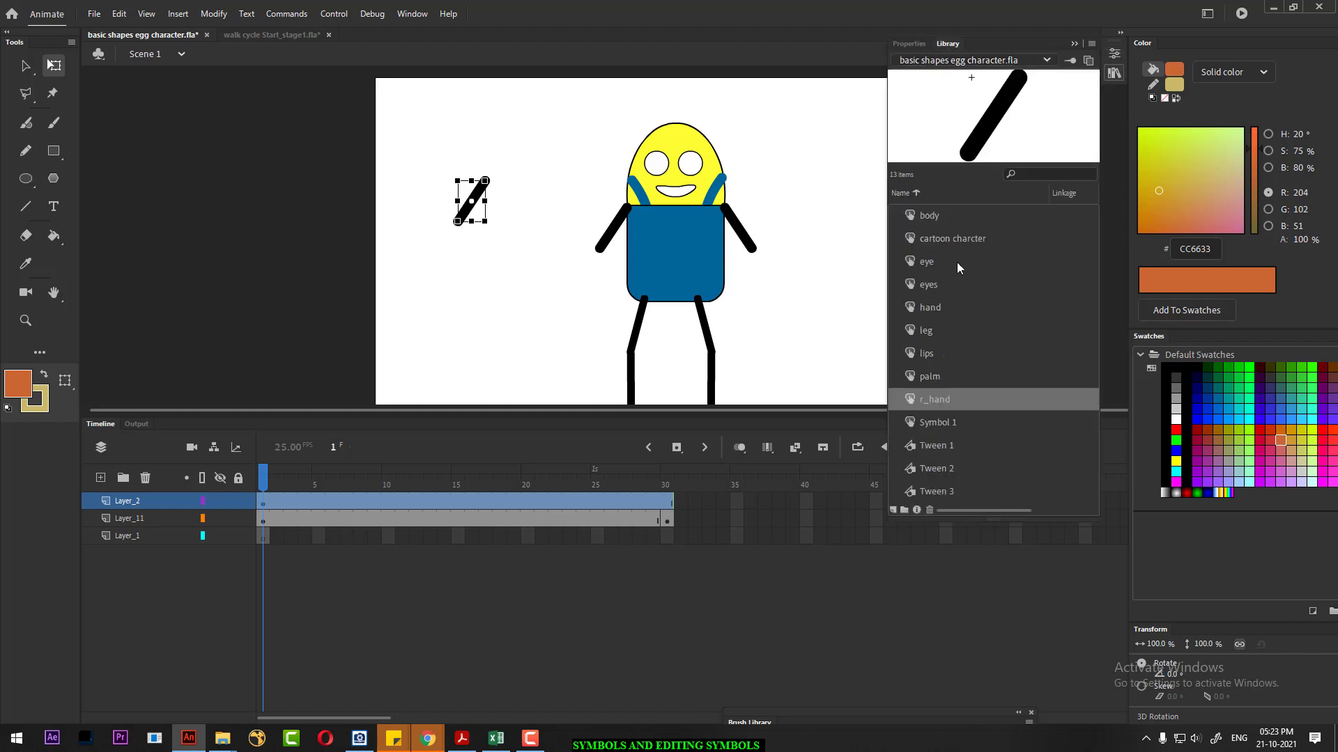
{"action": "double_click", "coordinate": [950, 401]}
{"action": "left_click", "coordinate": [969, 401]}
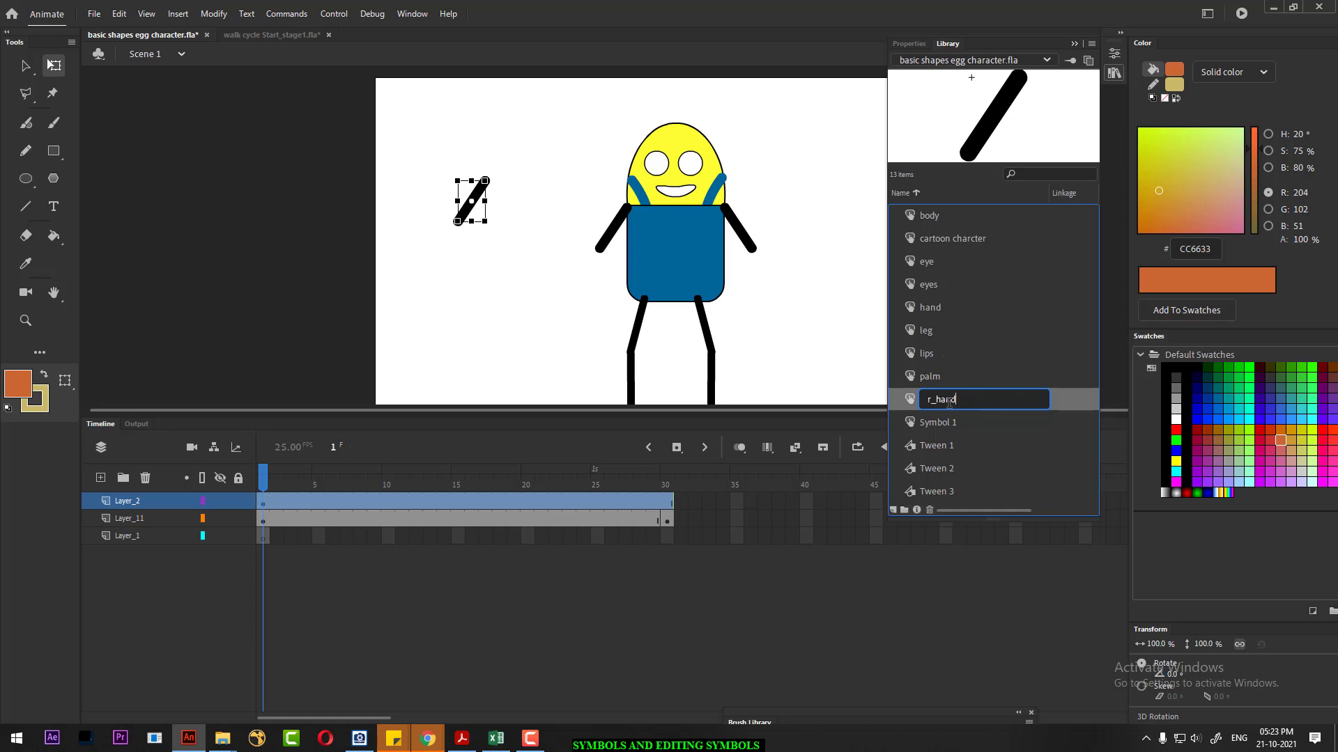
{"action": "left_click", "coordinate": [532, 323]}
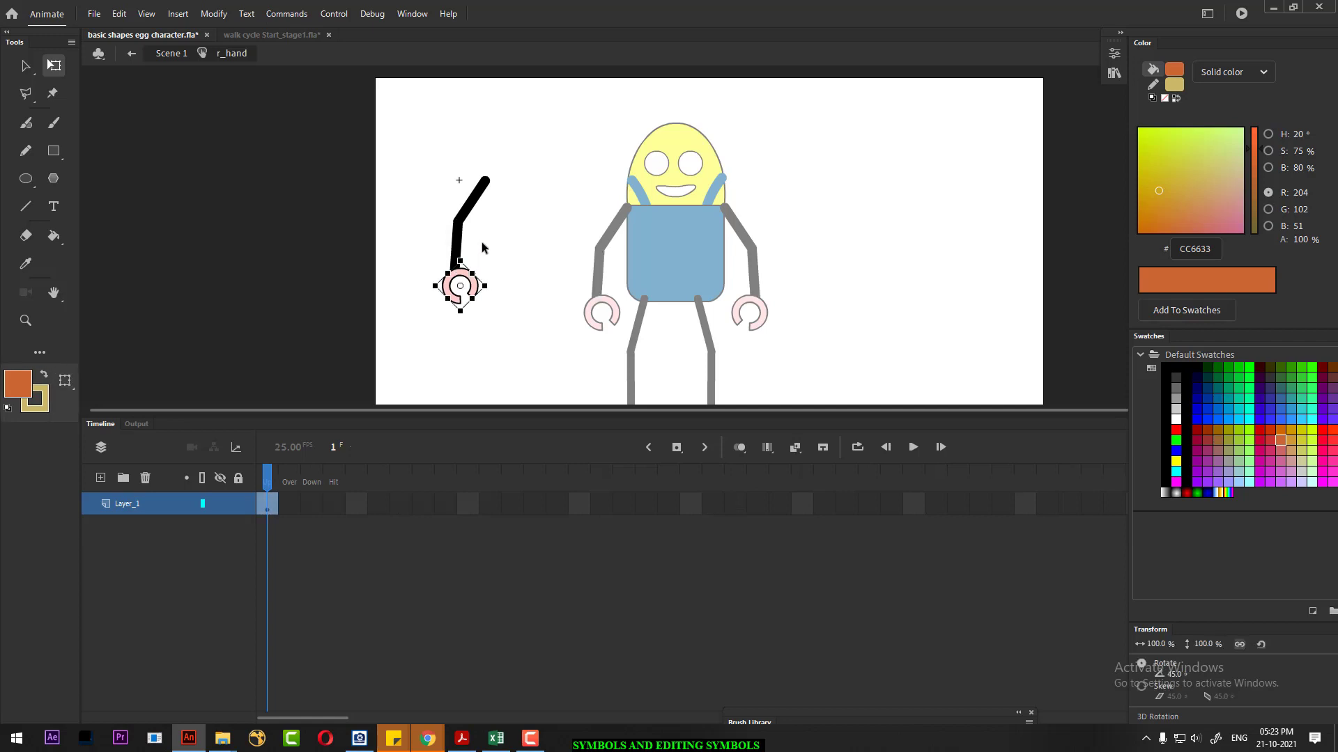
- Copy the forearm and palm from the r_hand symbol and paste them in Scene 1 on the opposite side of the character
{"action": "left_click_drag", "start_coordinate": [496, 242], "coordinate": [430, 315]}
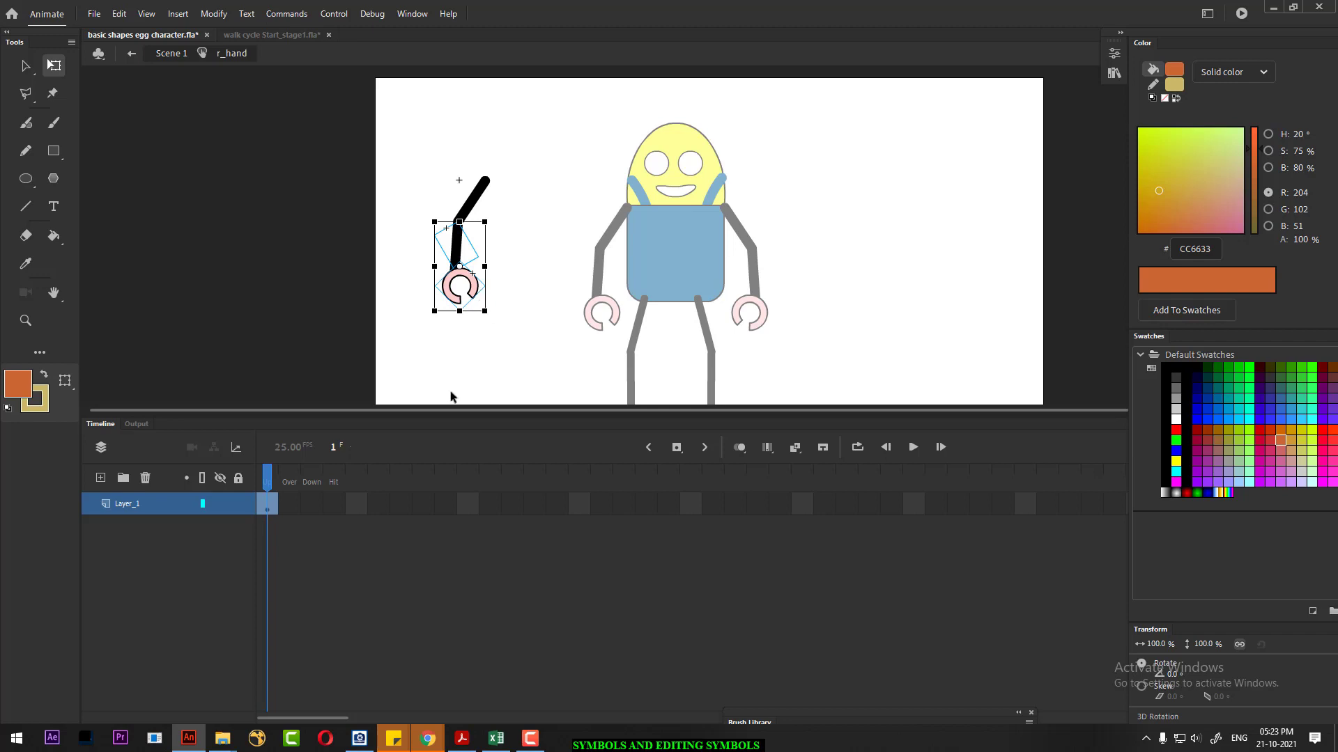
{"action": "double_click", "coordinate": [557, 328]}
{"action": "left_click", "coordinate": [796, 316]}
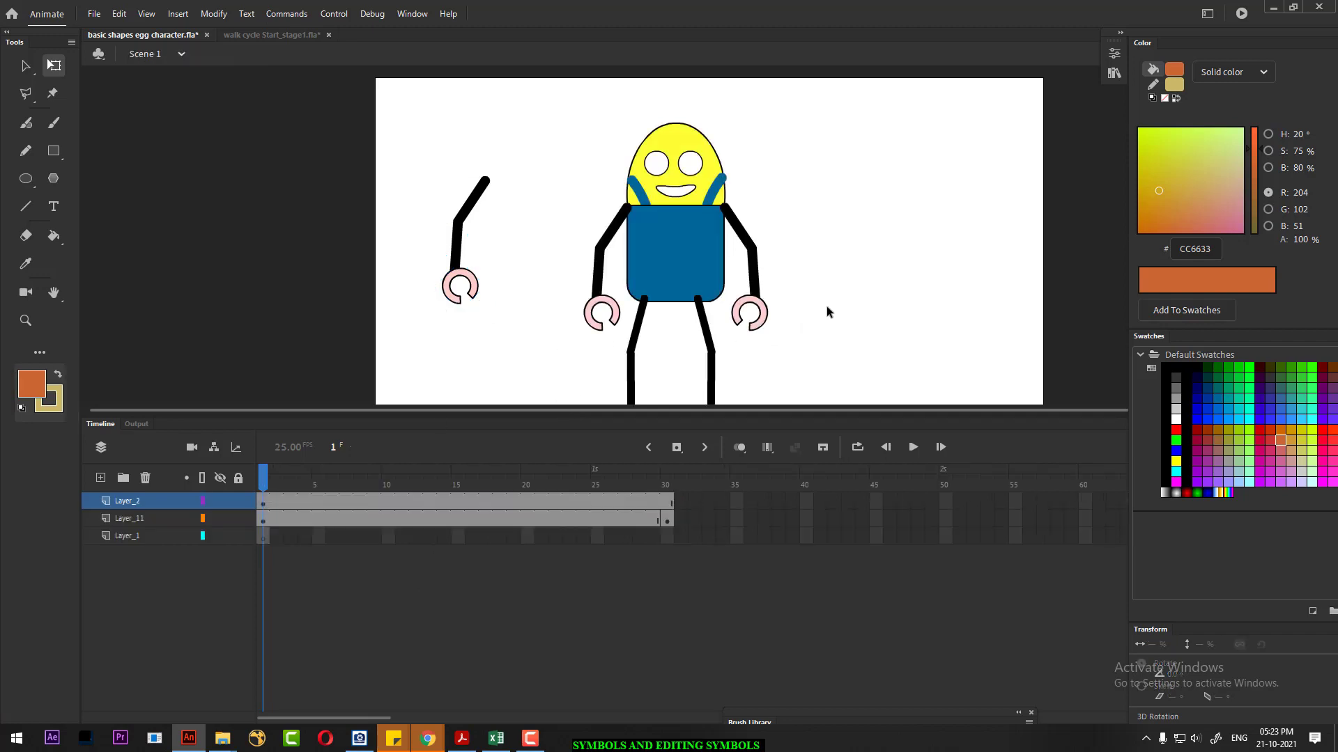
{"action": "key", "text": "ctrl+v"}
{"action": "left_click_drag", "start_coordinate": [712, 259], "coordinate": [855, 265]}
{"action": "left_click", "coordinate": [915, 213]}
- Convert the pasted forearm and palm into a button symbol named r_HAND_LOWER
{"action": "left_click_drag", "start_coordinate": [899, 177], "coordinate": [835, 298]}
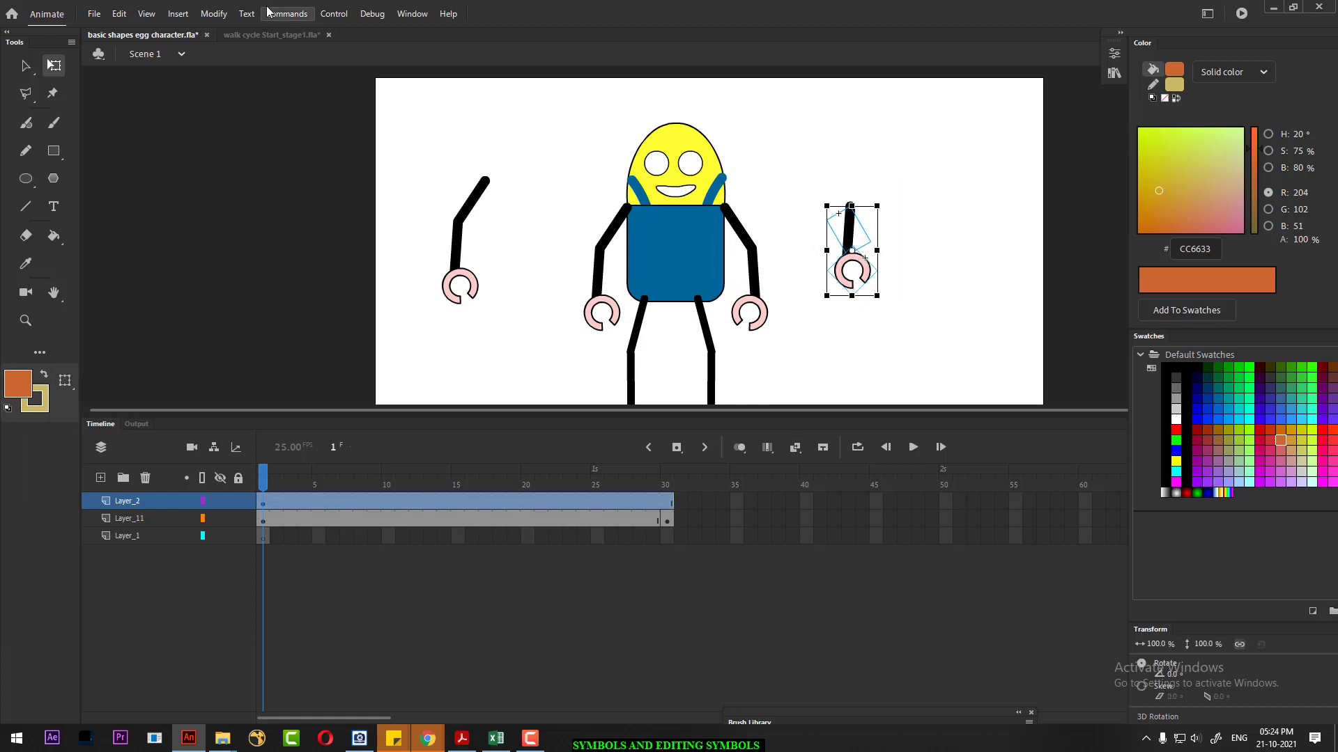
{"action": "left_click", "coordinate": [213, 16]}
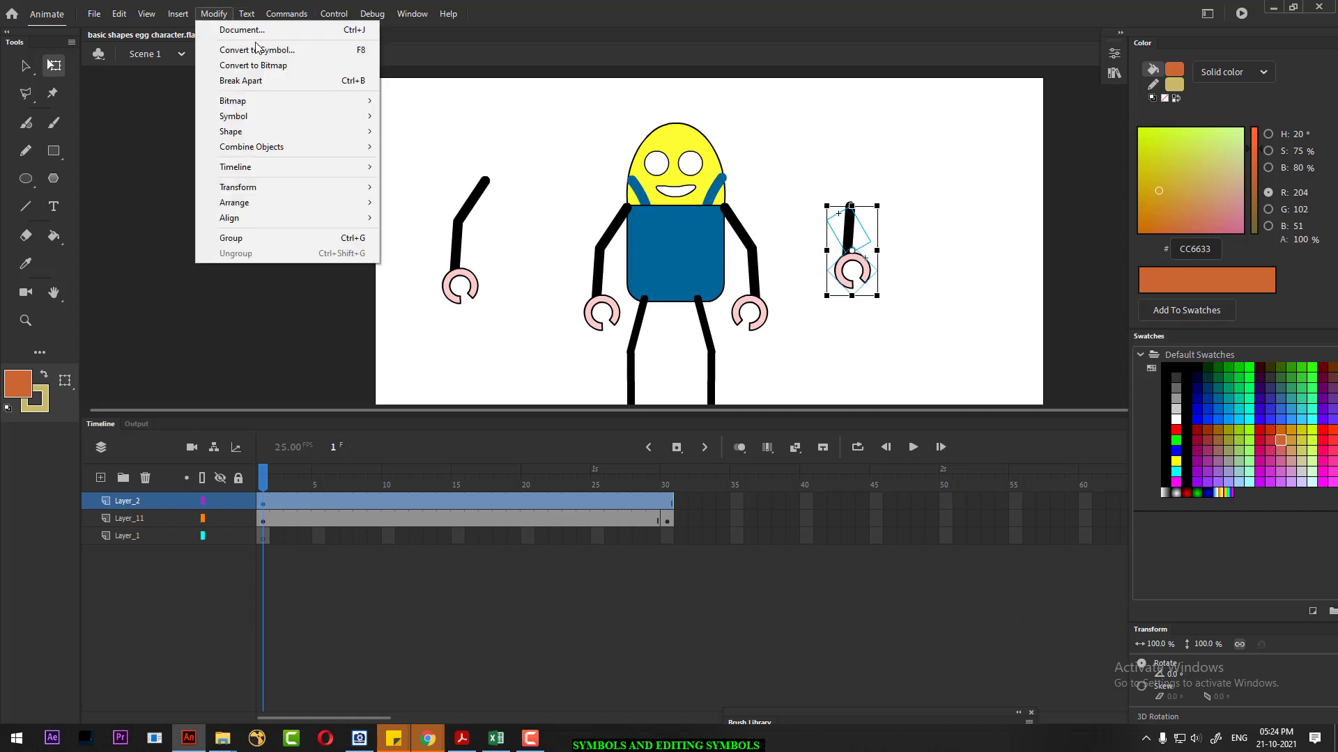
{"action": "left_click", "coordinate": [277, 51]}
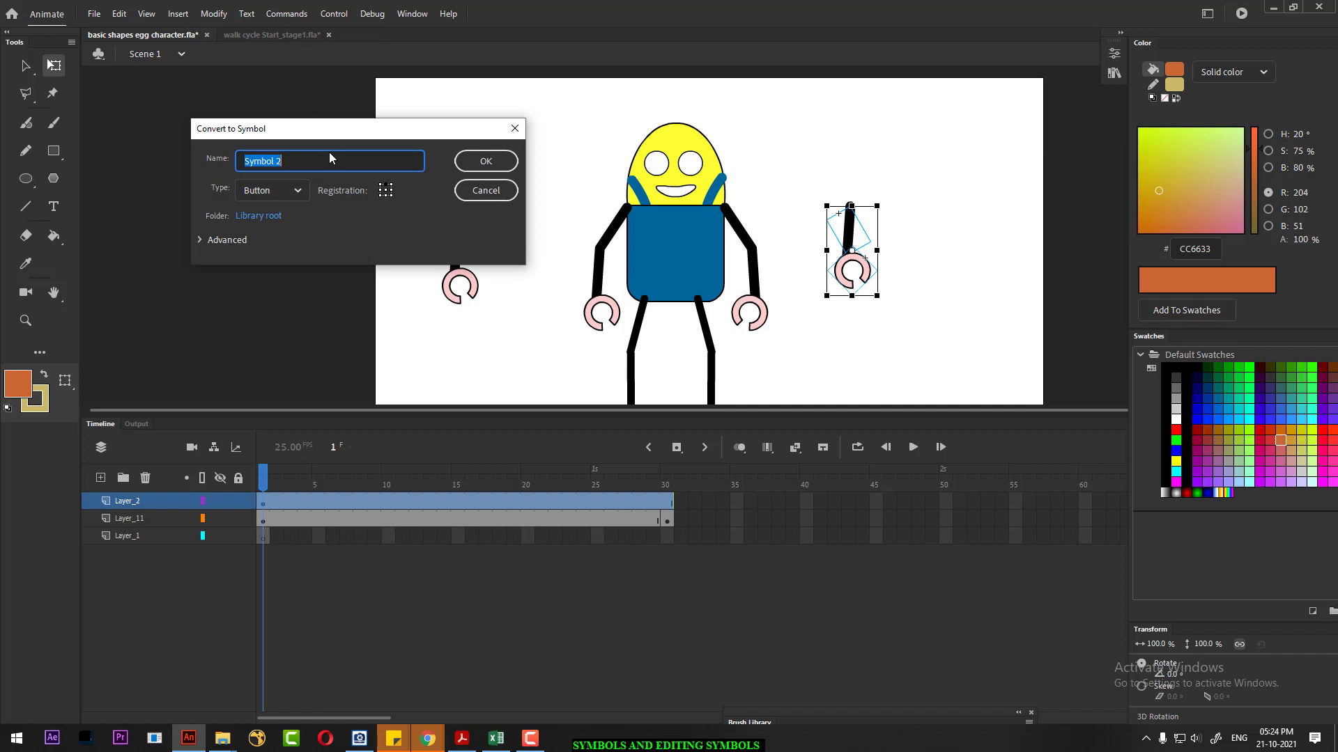
{"action": "type", "text": "r_HAND_LOWER"}
{"action": "key", "text": "Return"}
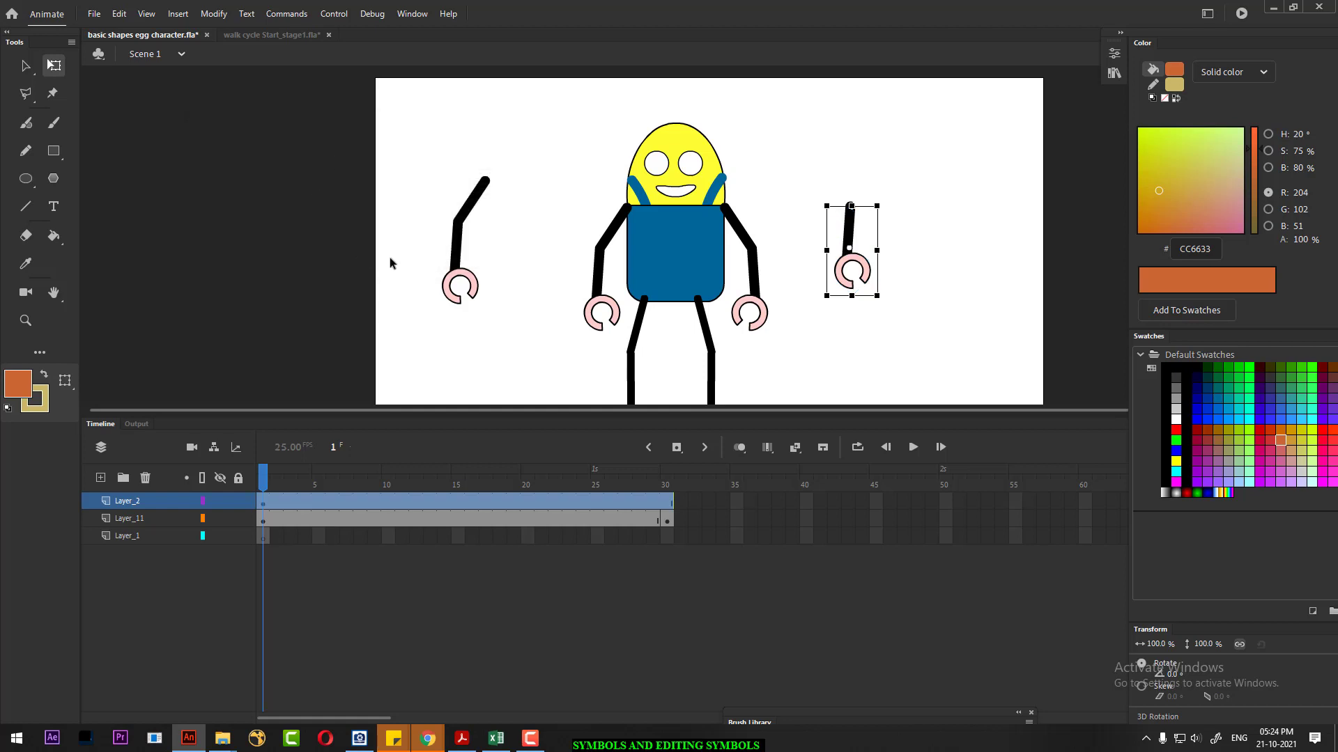
- Delete the forearm and palm inside the r_hand symbol, keeping only the upper arm, and return to Scene 1
{"action": "double_click", "coordinate": [458, 244]}
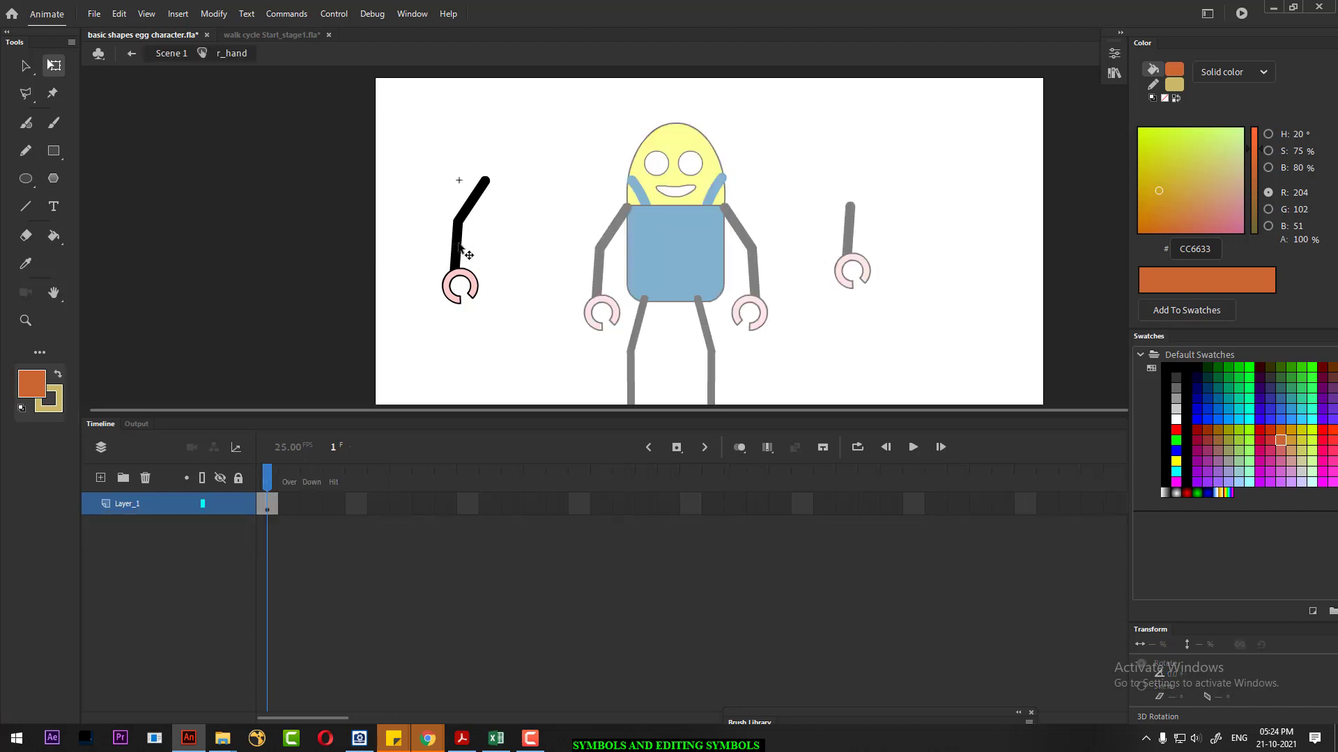
{"action": "left_click_drag", "start_coordinate": [508, 225], "coordinate": [433, 311]}
{"action": "key", "text": "Delete"}
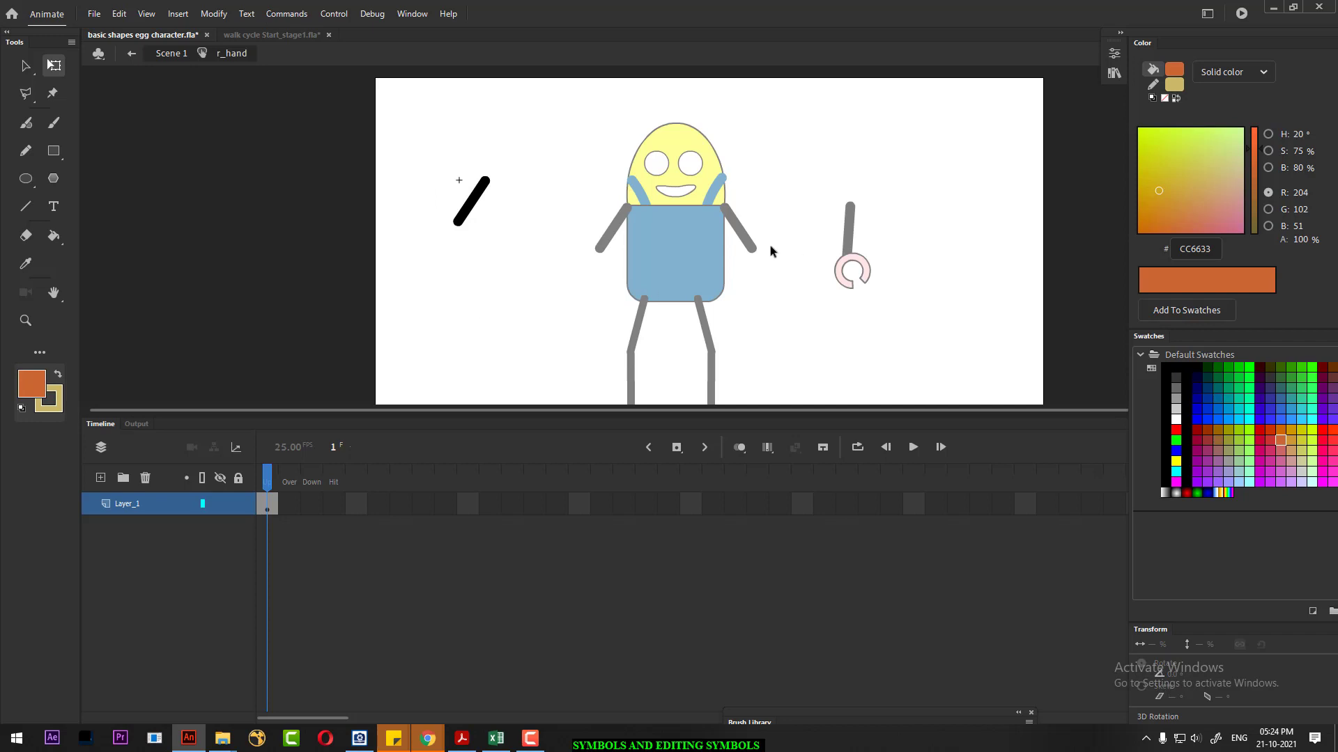
{"action": "double_click", "coordinate": [487, 266]}
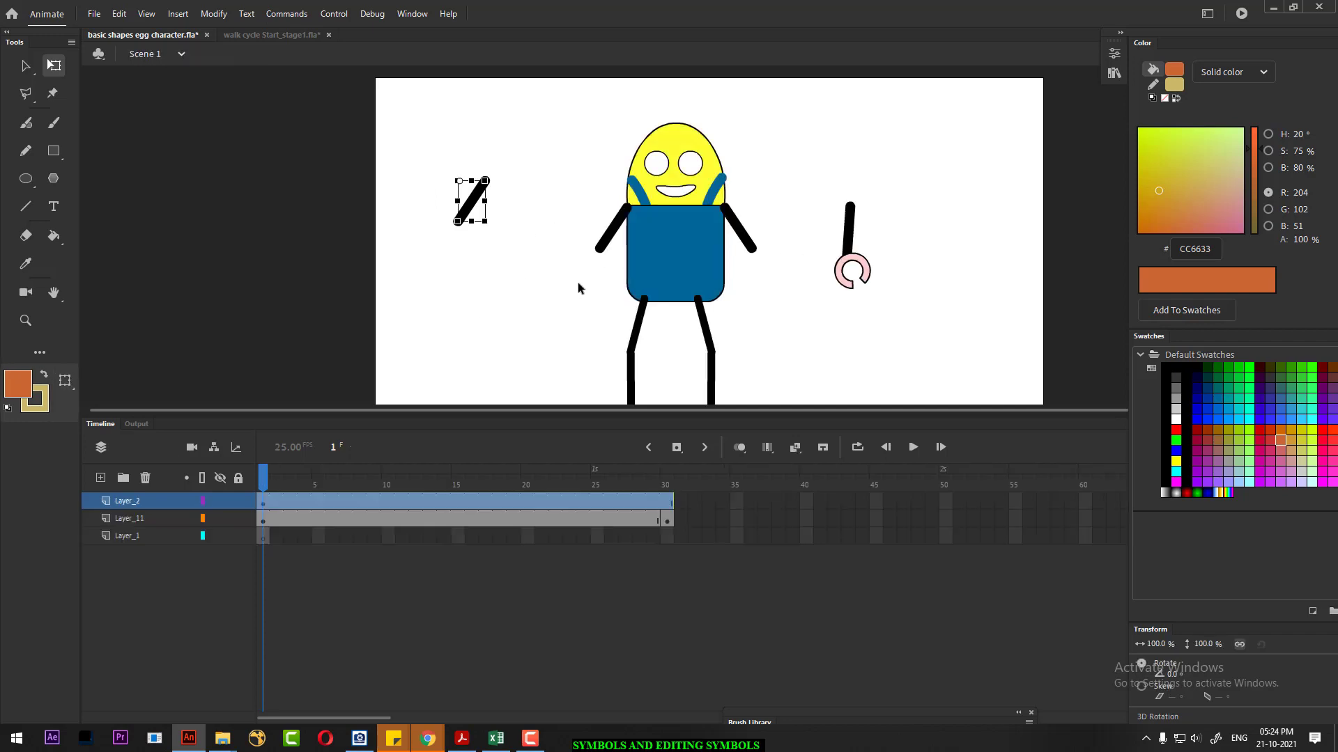
{"action": "left_click", "coordinate": [956, 245]}
- Place trial instances of r_hand and r_HAND_LOWER from the library beside the character, and delete both
{"action": "left_click", "coordinate": [1114, 53]}
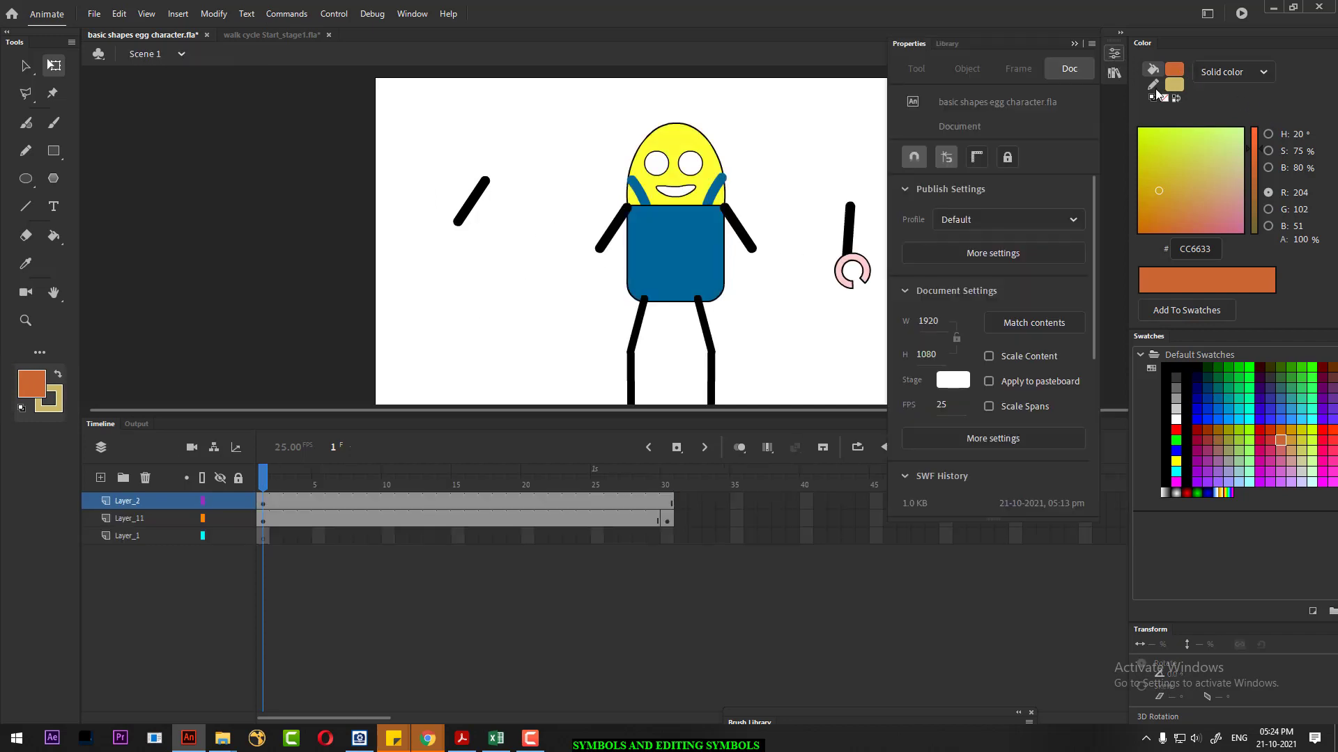
{"action": "left_click", "coordinate": [947, 43]}
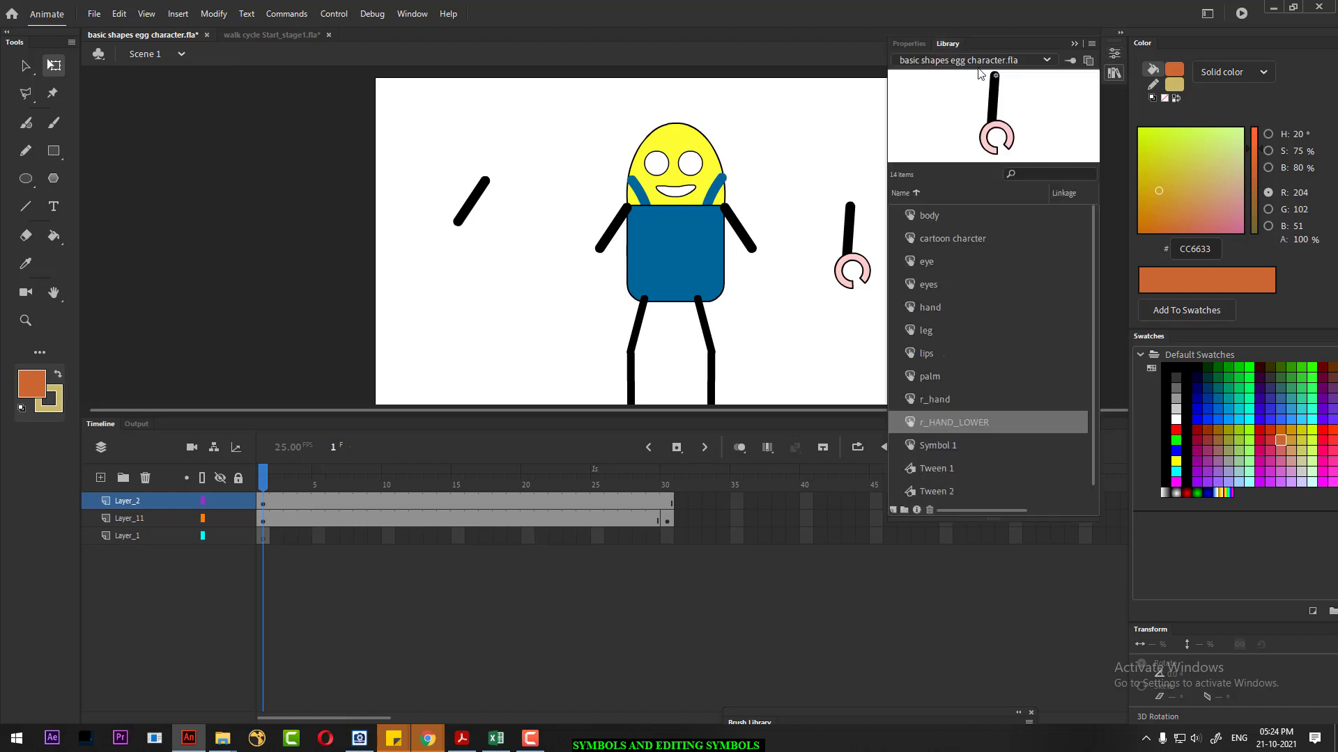
{"action": "left_click", "coordinate": [939, 399]}
{"action": "left_click_drag", "start_coordinate": [939, 393], "coordinate": [442, 304]}
{"action": "left_click_drag", "start_coordinate": [935, 423], "coordinate": [497, 363]}
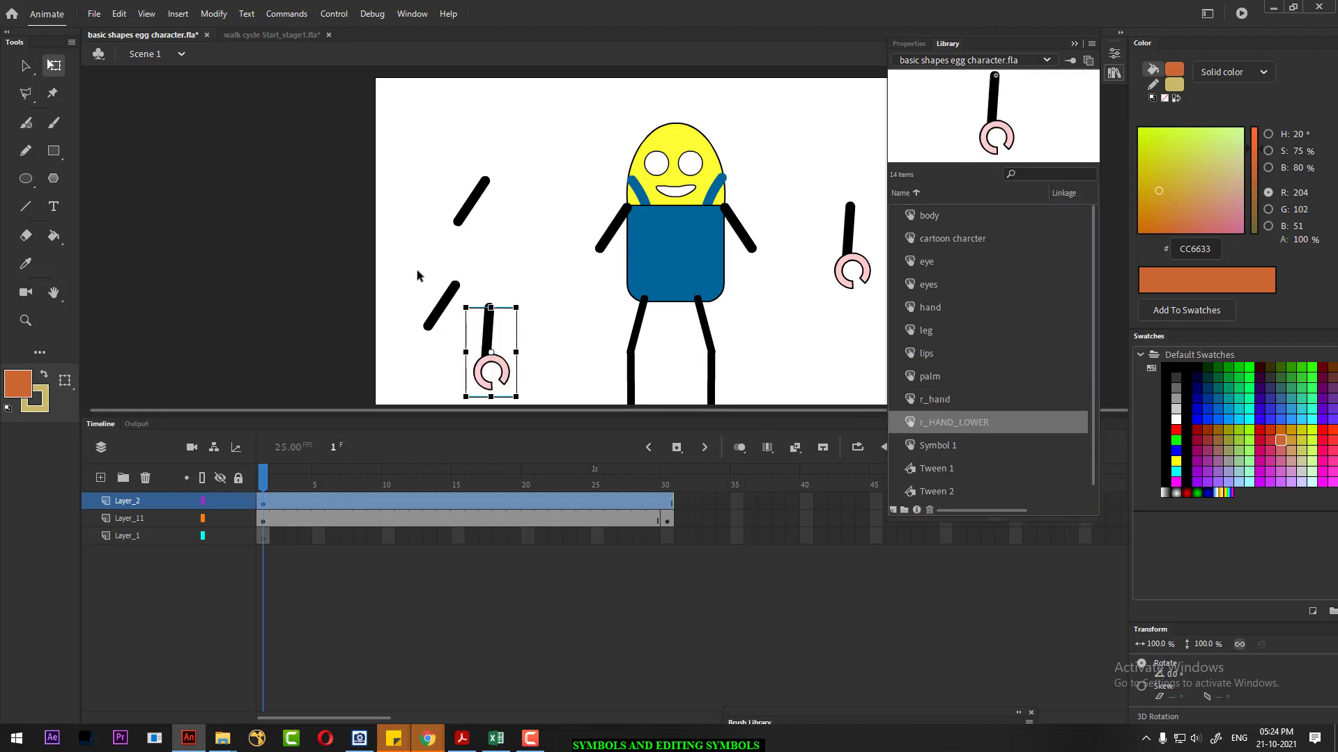
{"action": "left_click_drag", "start_coordinate": [416, 271], "coordinate": [535, 398]}
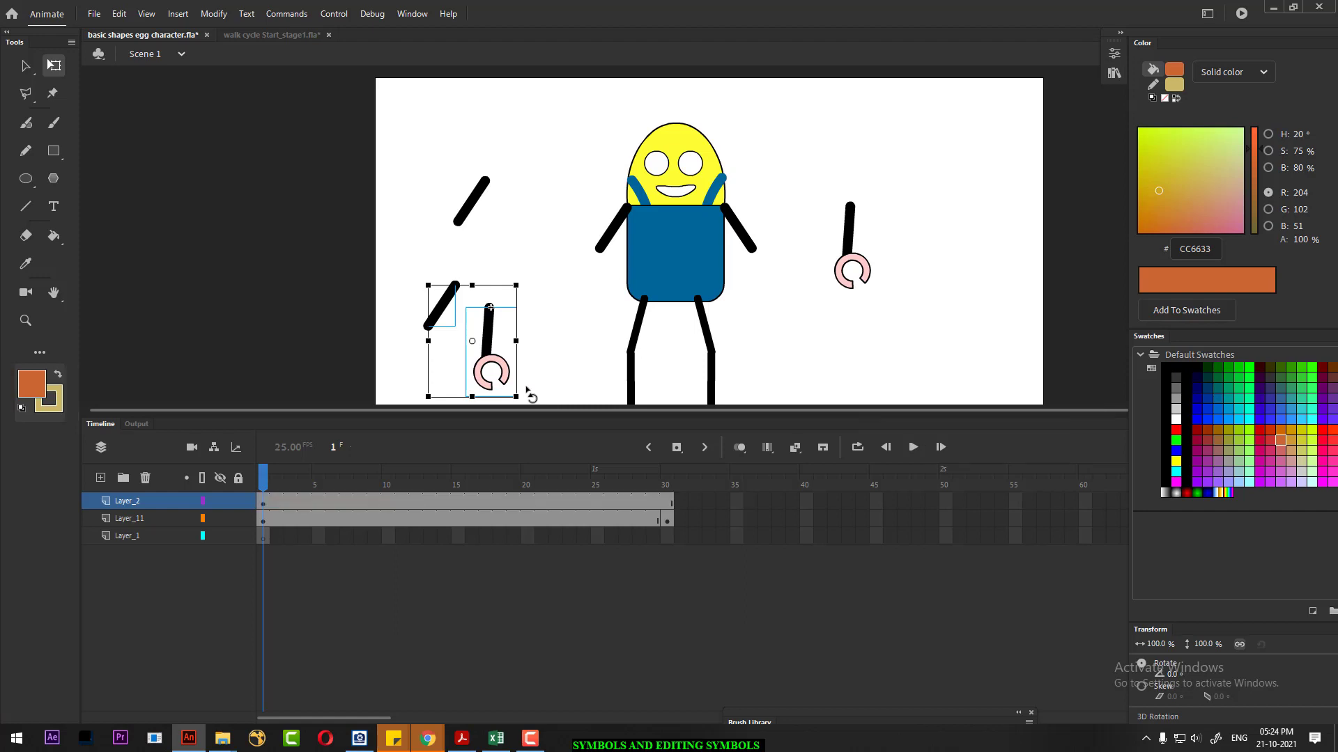
{"action": "key", "text": "Delete"}
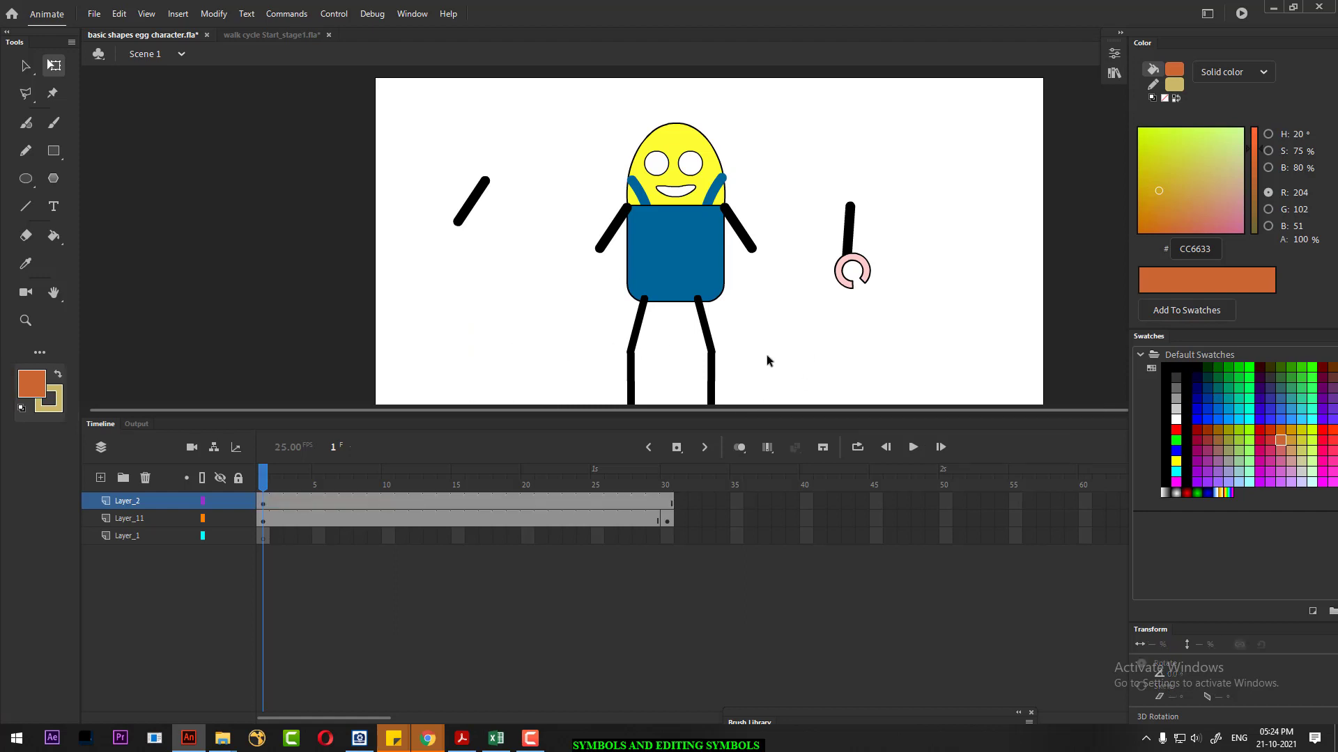
- Inside the cartoon charcter symbol, place r_HAND_LOWER on the L_hend_LOWER layer and align it with the end of the character's right upper arm
{"action": "left_click", "coordinate": [686, 248]}
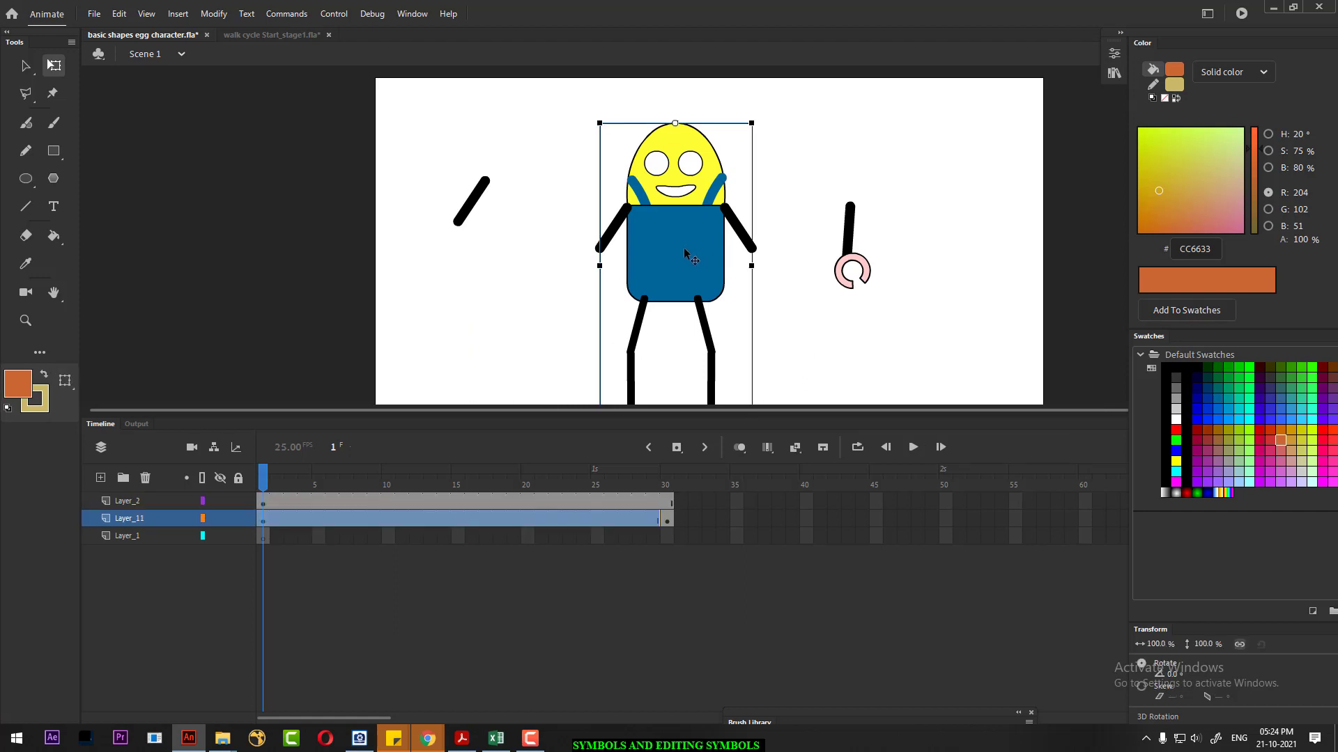
{"action": "double_click", "coordinate": [685, 247]}
{"action": "left_click", "coordinate": [138, 509]}
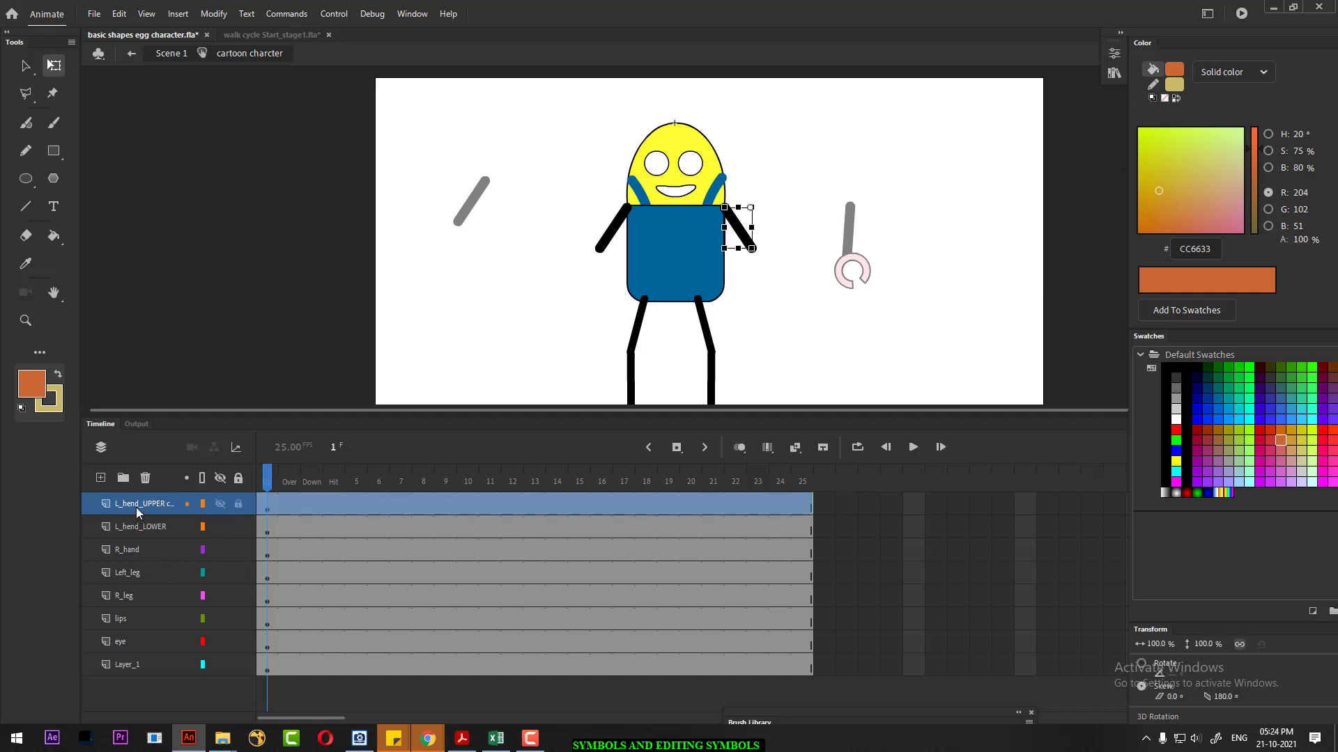
{"action": "left_click", "coordinate": [140, 527]}
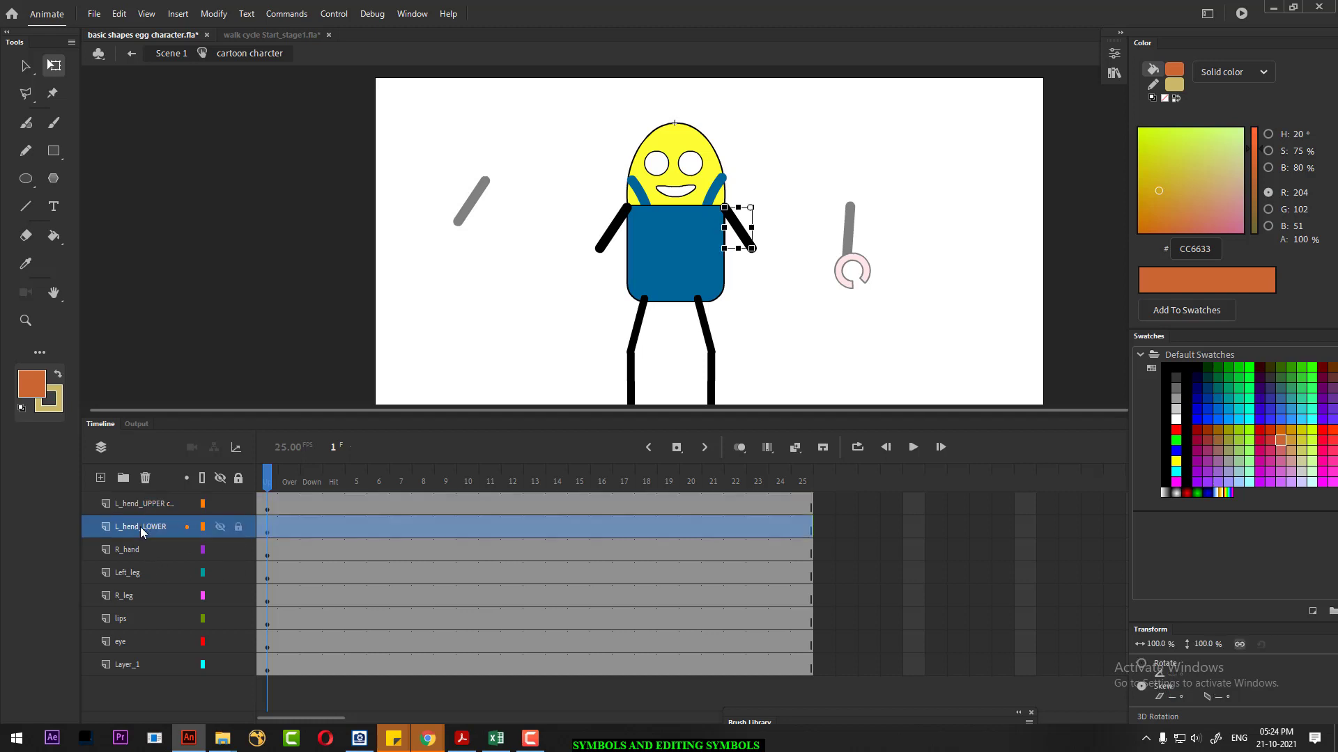
{"action": "left_click", "coordinate": [1115, 54]}
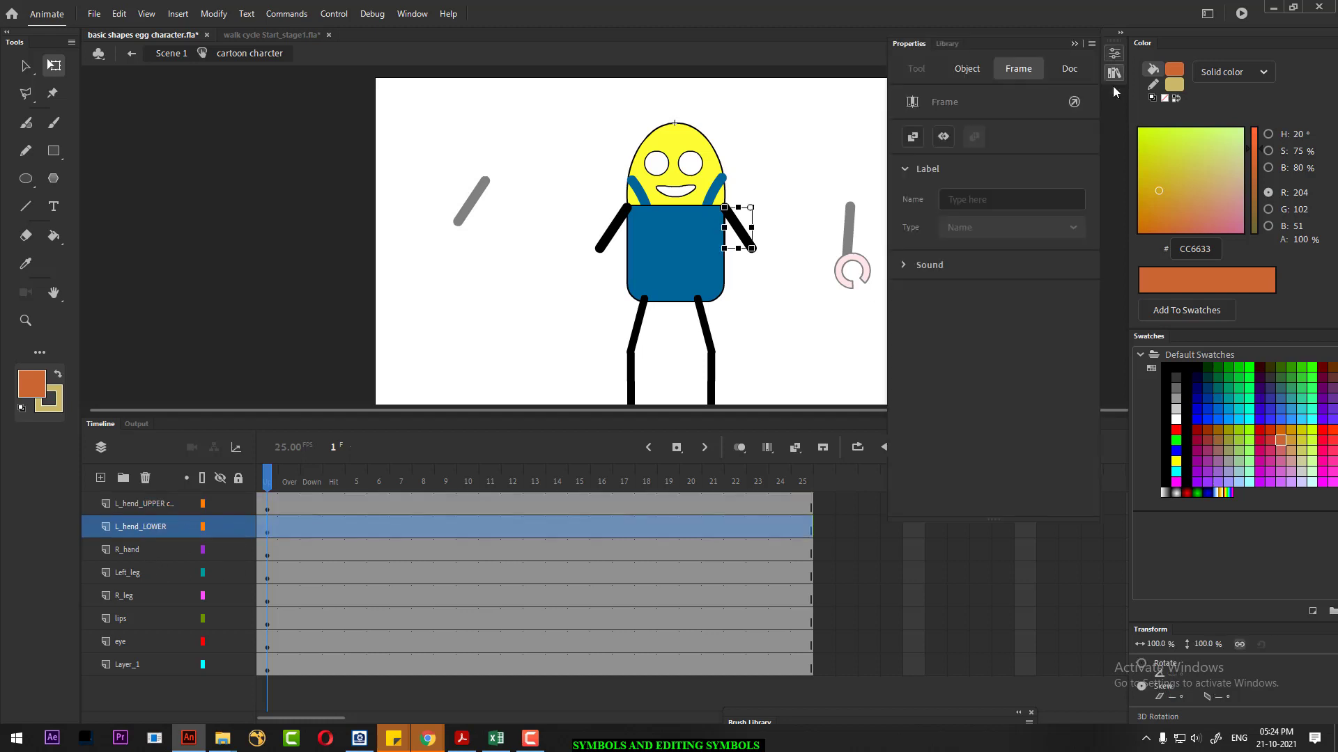
{"action": "left_click", "coordinate": [947, 44]}
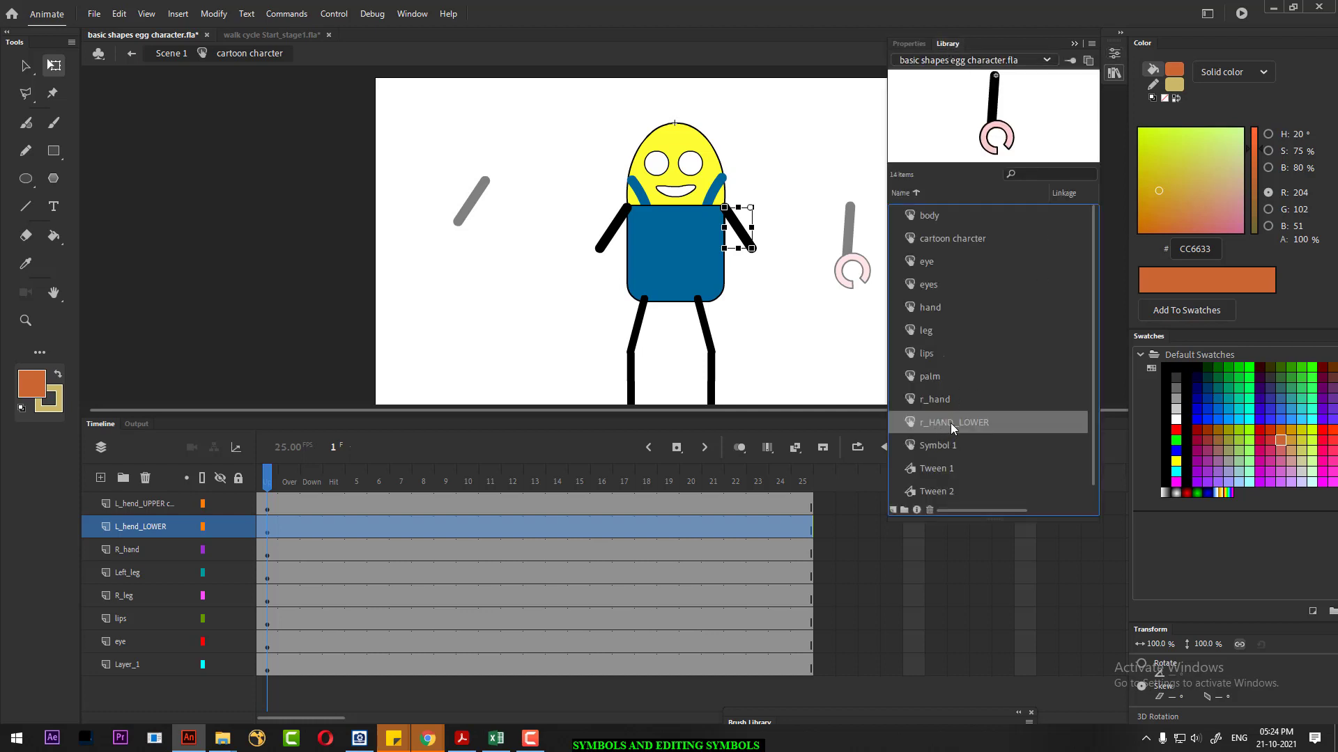
{"action": "left_click_drag", "start_coordinate": [950, 424], "coordinate": [602, 277]}
{"action": "left_click", "coordinate": [774, 331]}
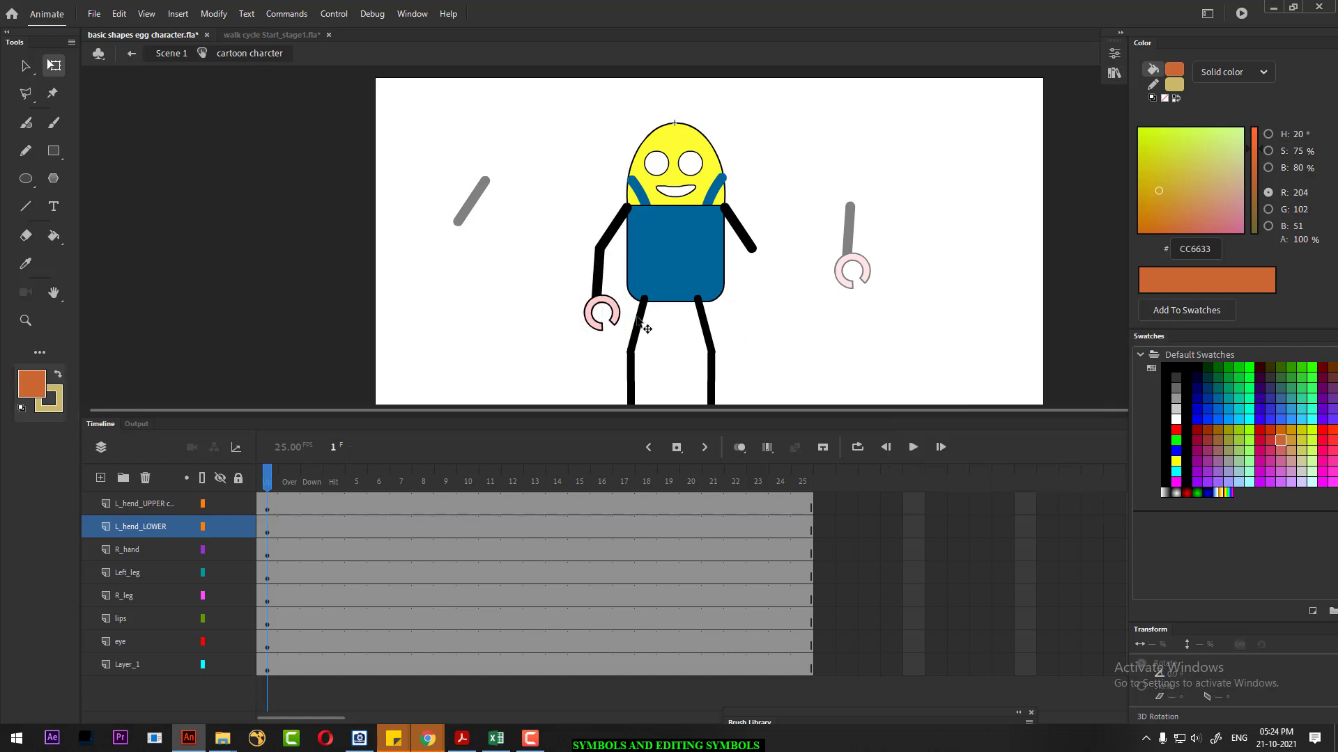
{"action": "left_click", "coordinate": [603, 305]}
{"action": "left_click_drag", "start_coordinate": [600, 295], "coordinate": [601, 250]}
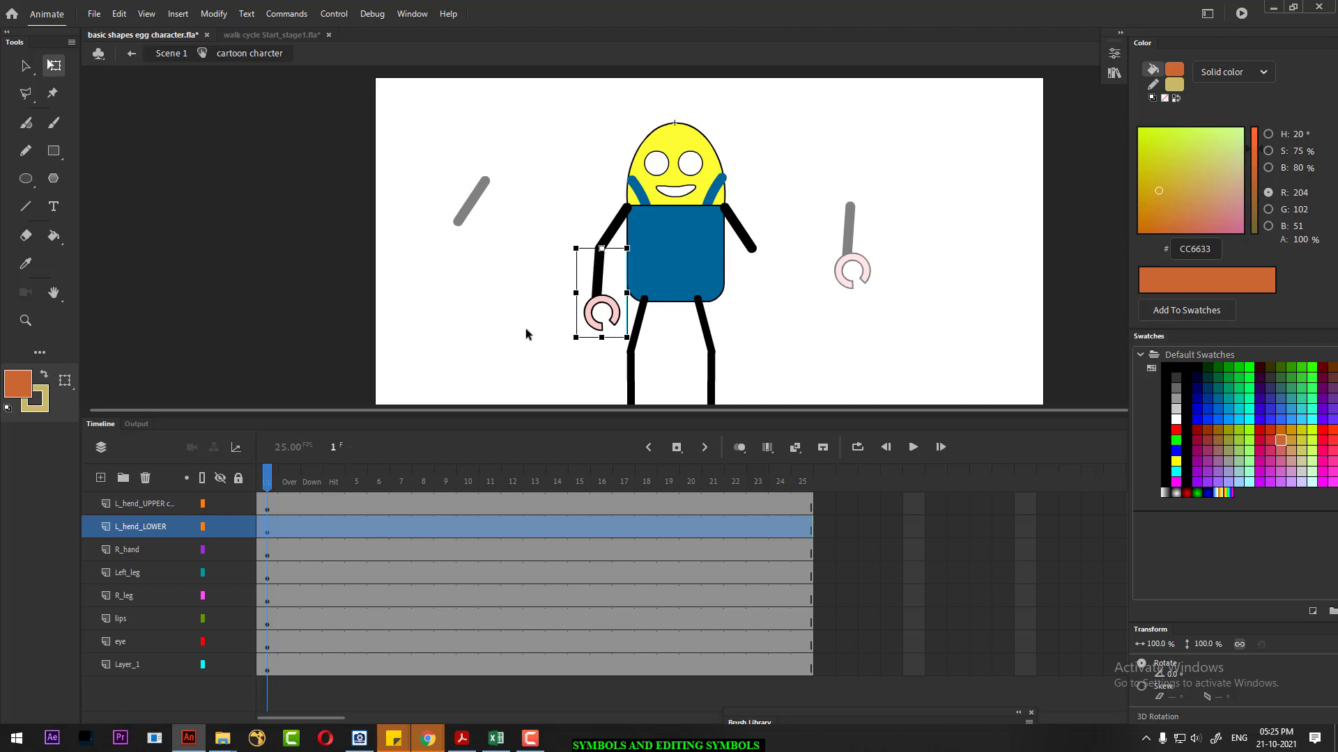
- Examine which layers hold the right arm's upper and lower parts by selecting them and toggling the L_hend_LOWER layer's visibility
{"action": "left_click", "coordinate": [219, 527]}
{"action": "left_click", "coordinate": [220, 527]}
{"action": "left_click", "coordinate": [149, 512]}
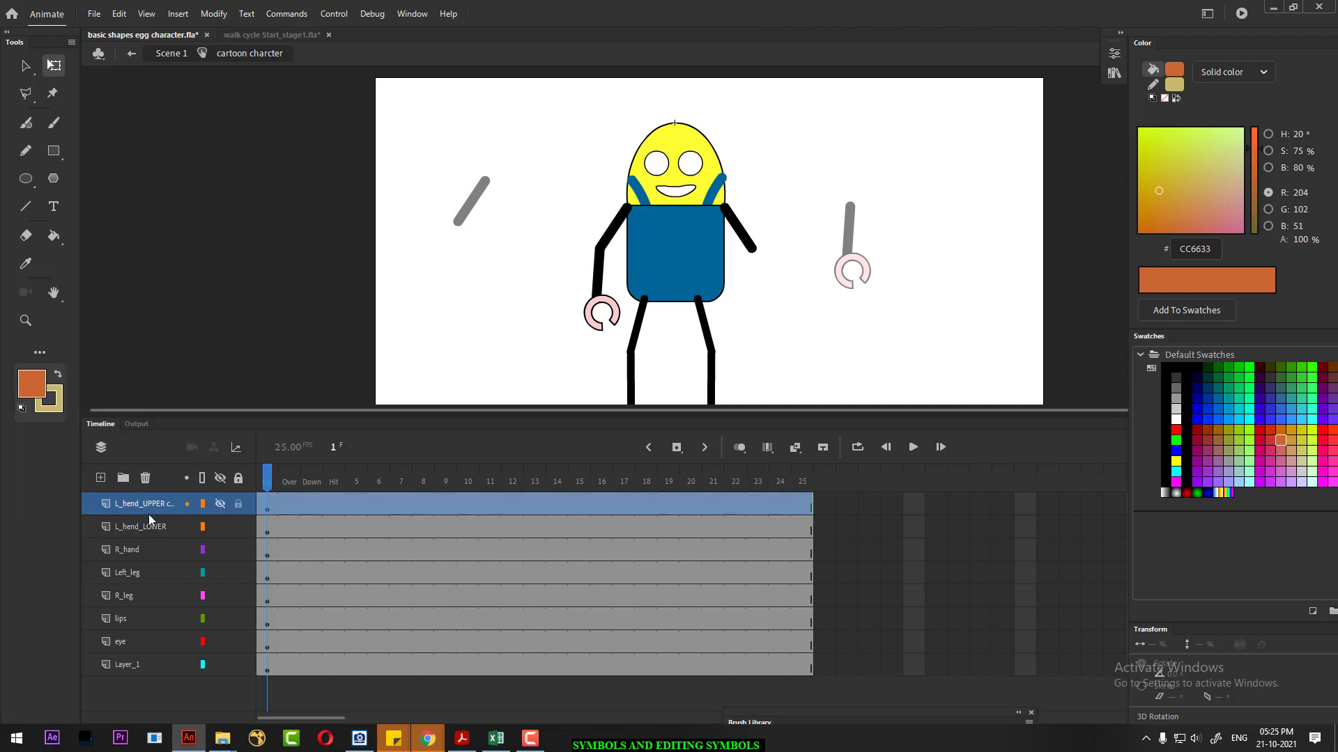
{"action": "double_click", "coordinate": [784, 317]}
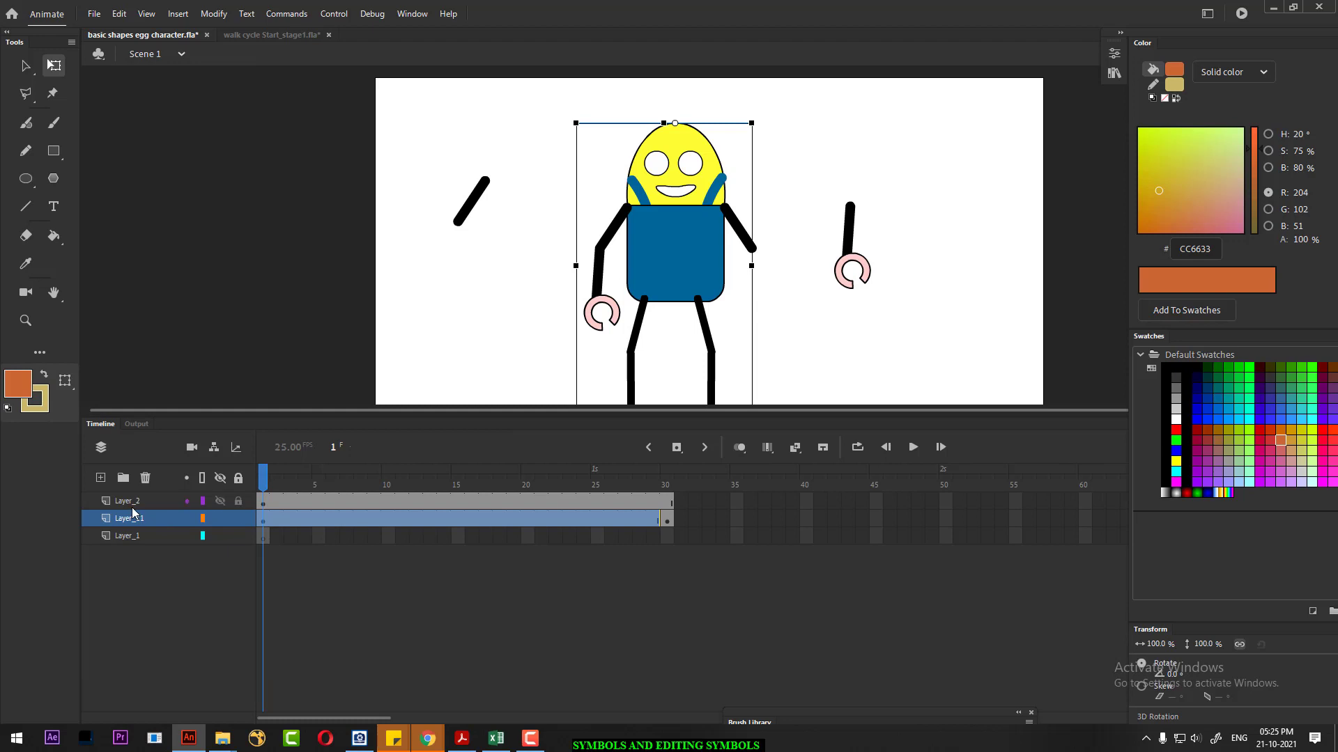
{"action": "double_click", "coordinate": [721, 255]}
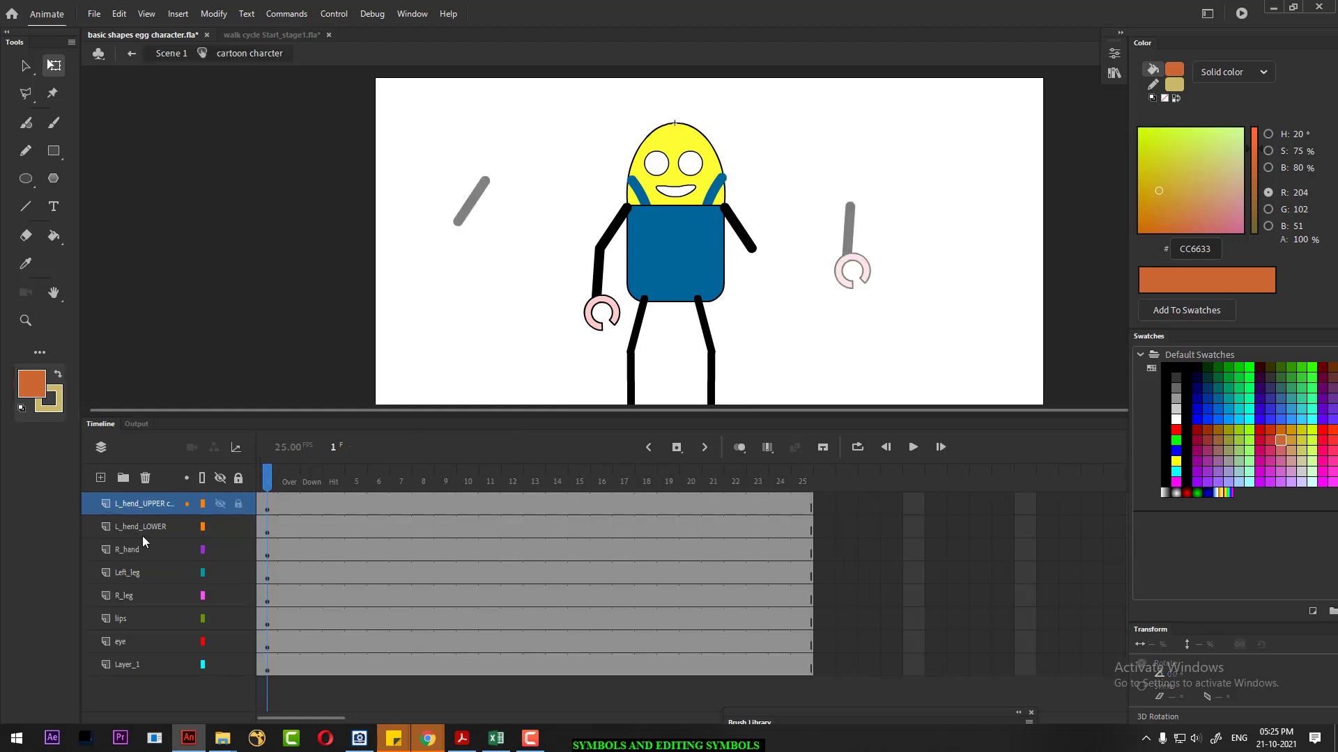
{"action": "left_click", "coordinate": [615, 229]}
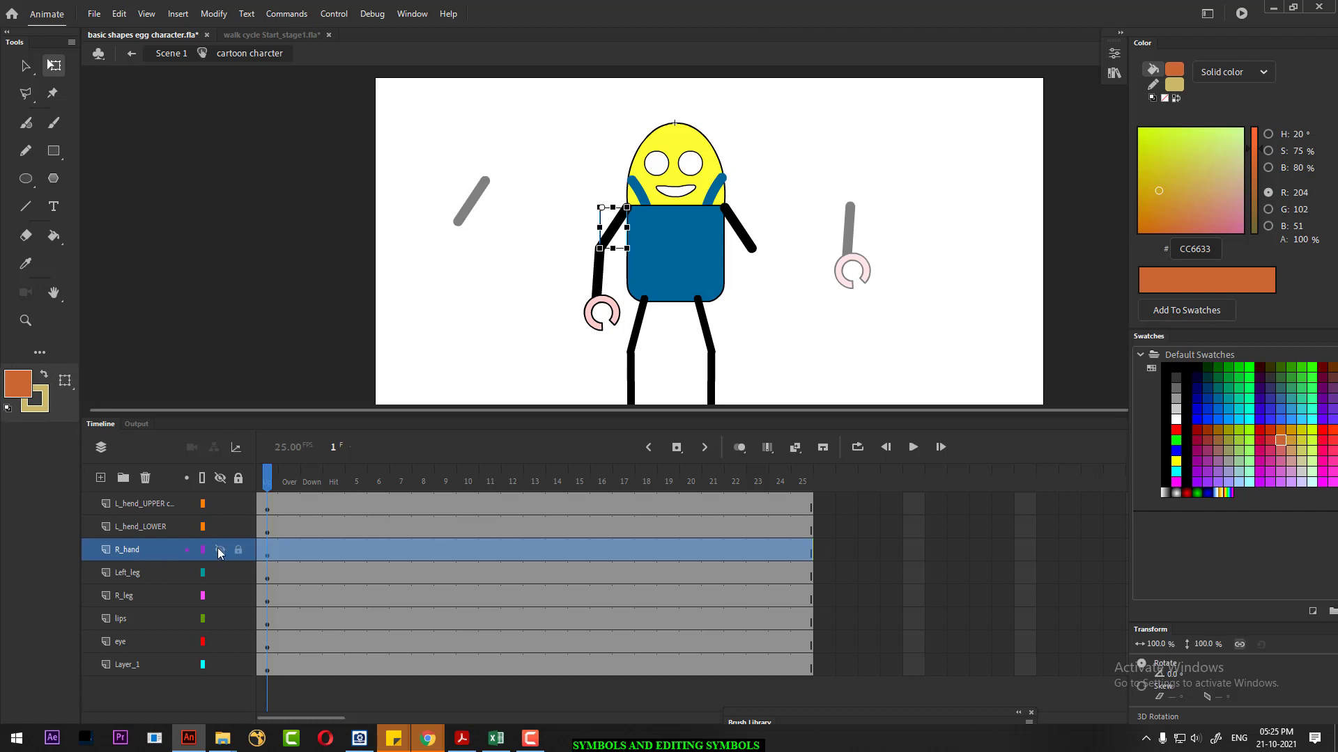
{"action": "left_click", "coordinate": [127, 528]}
{"action": "left_click", "coordinate": [219, 527]}
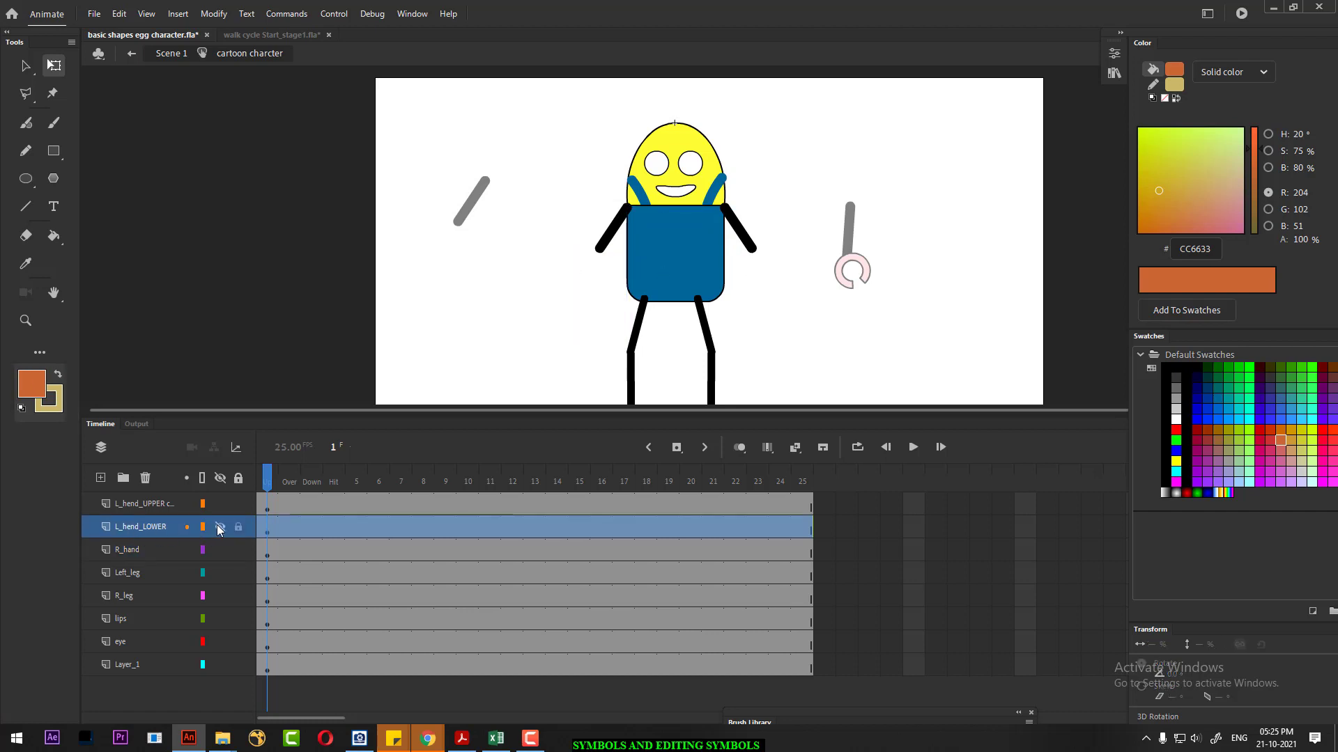
{"action": "left_click", "coordinate": [218, 528]}
- Rename the L_hend_LOWER layer as R_hend_LOWER
{"action": "double_click", "coordinate": [120, 528]}
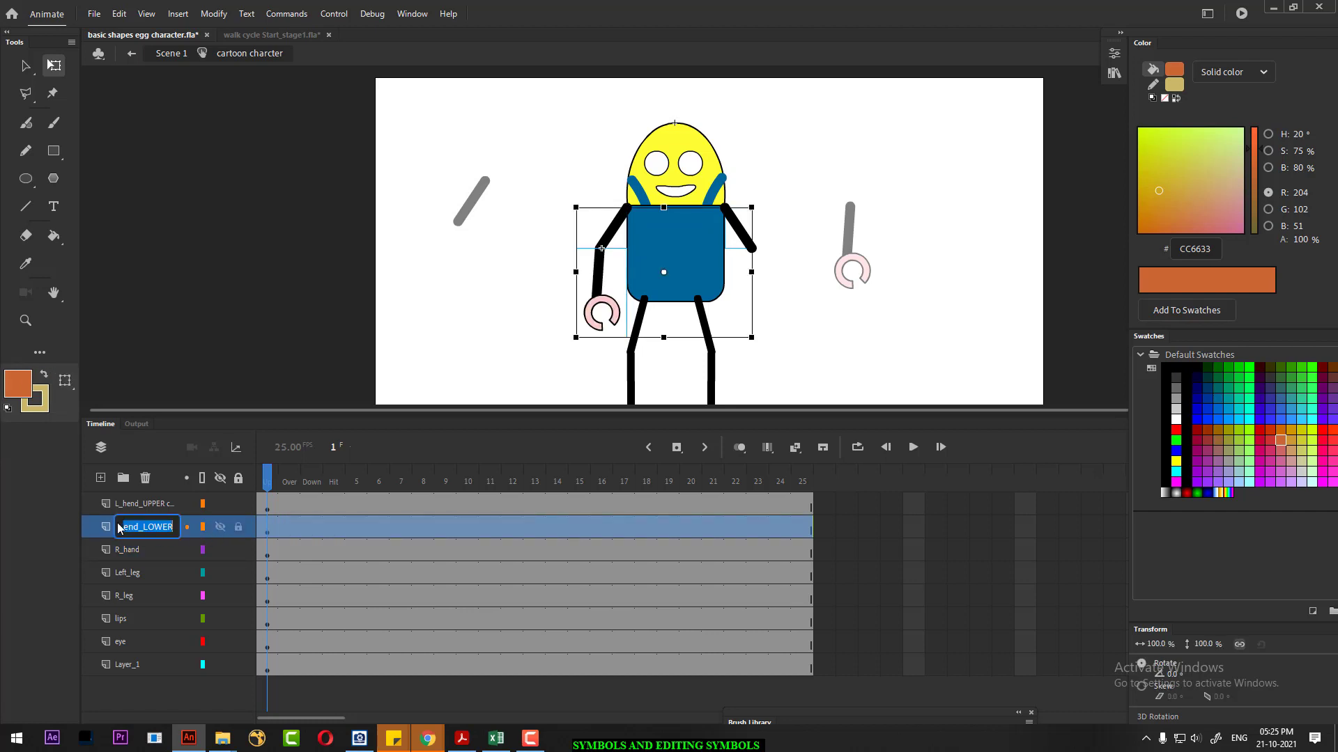
{"action": "left_click", "coordinate": [175, 525]}
{"action": "key", "text": "Home"}
{"action": "key", "text": "Right"}
{"action": "key", "text": "Right"}
{"action": "key", "text": "BackSpace"}
{"action": "type", "text": "r"}
{"action": "key", "text": "BackSpace"}
{"action": "type", "text": "R"}
{"action": "key", "text": "Return"}
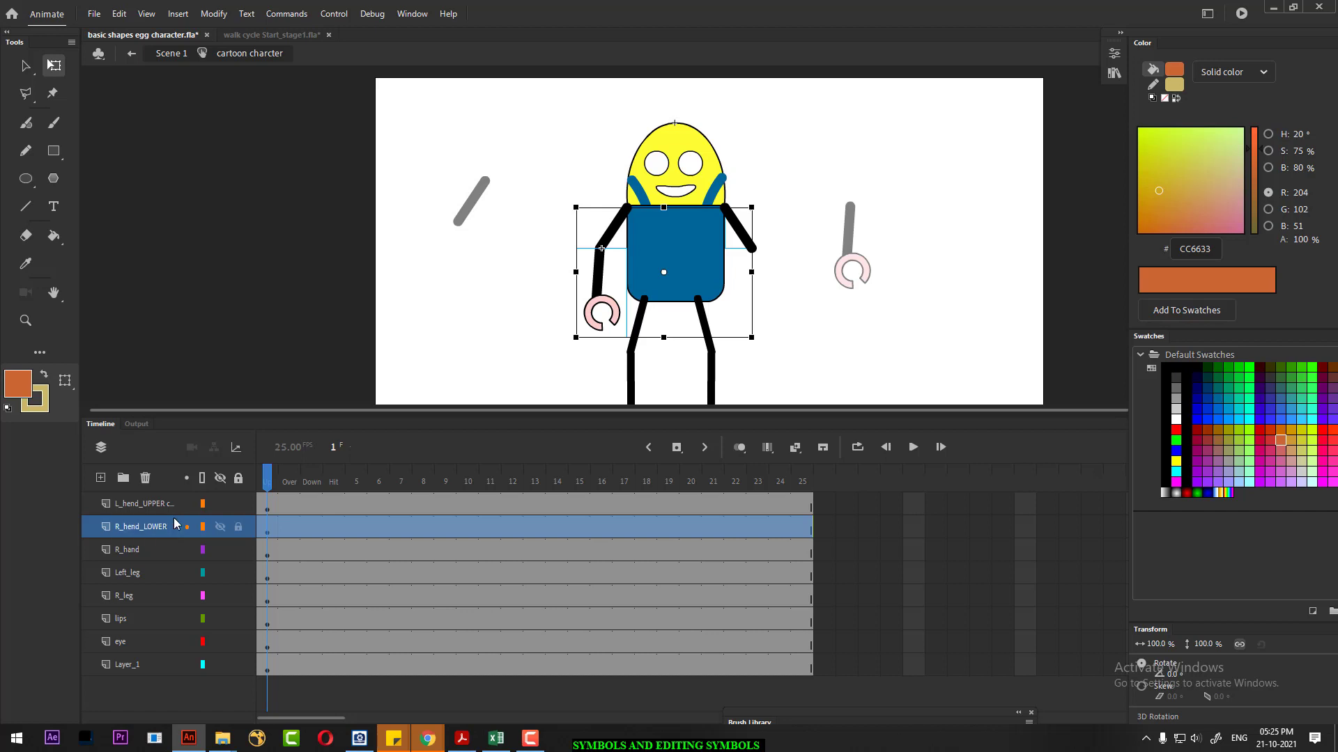
- Examine which layers hold the arm parts by toggling the visibility of R_hand, R_hend_LOWER and L_hend_UPPER copy
{"action": "left_click", "coordinate": [220, 551]}
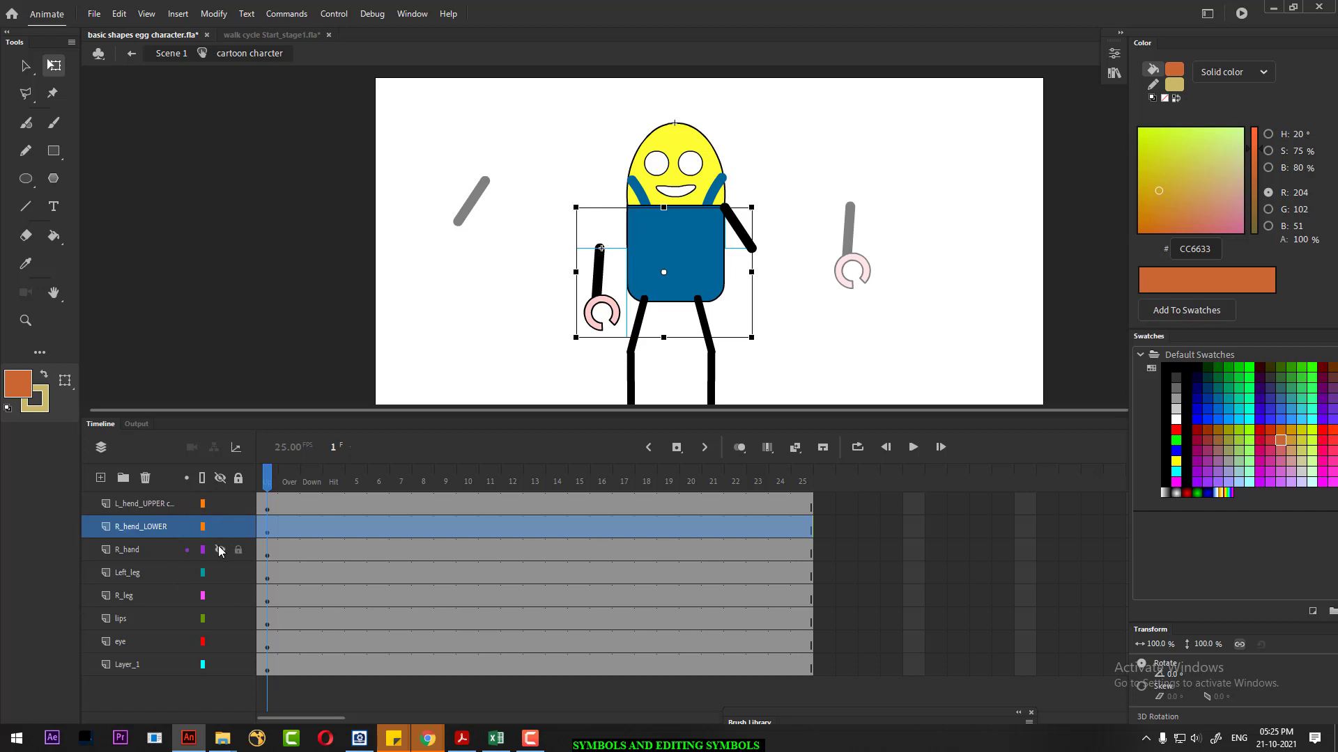
{"action": "left_click", "coordinate": [220, 551]}
{"action": "left_click", "coordinate": [218, 528]}
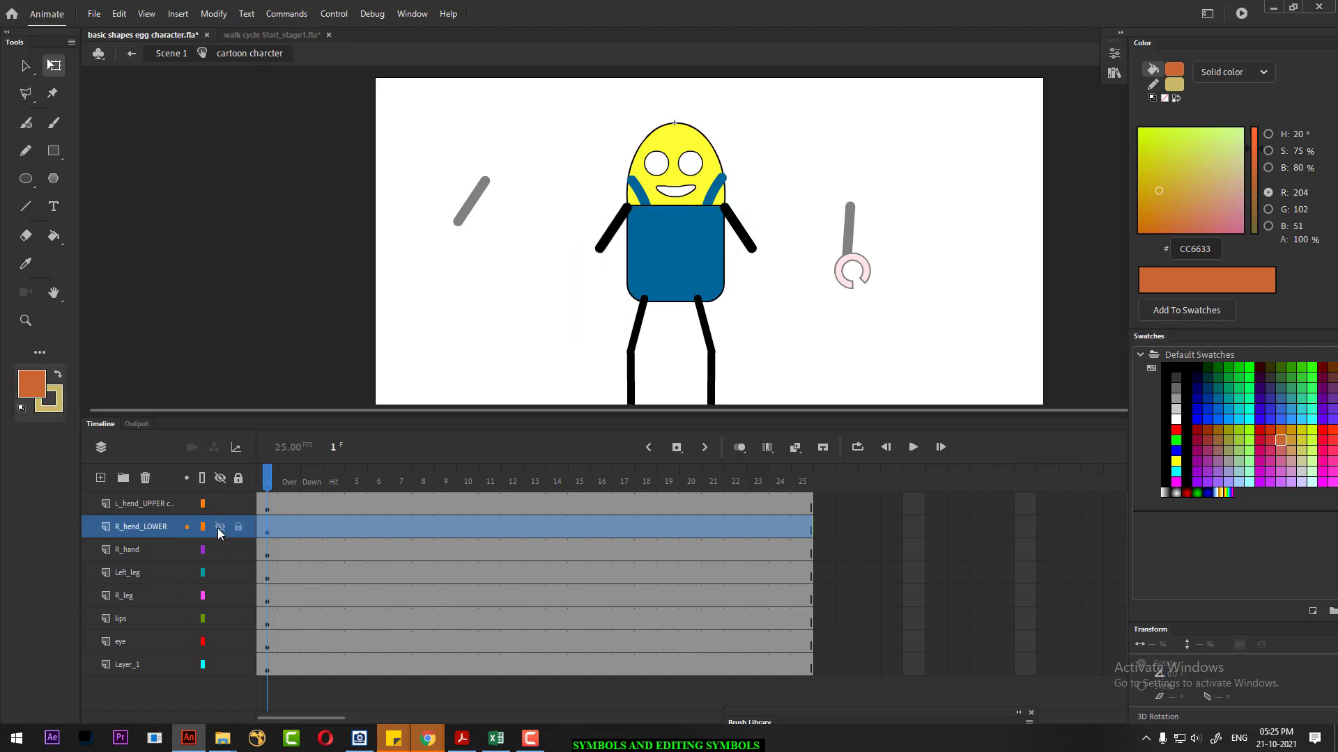
{"action": "left_click", "coordinate": [217, 528]}
{"action": "left_click", "coordinate": [178, 504]}
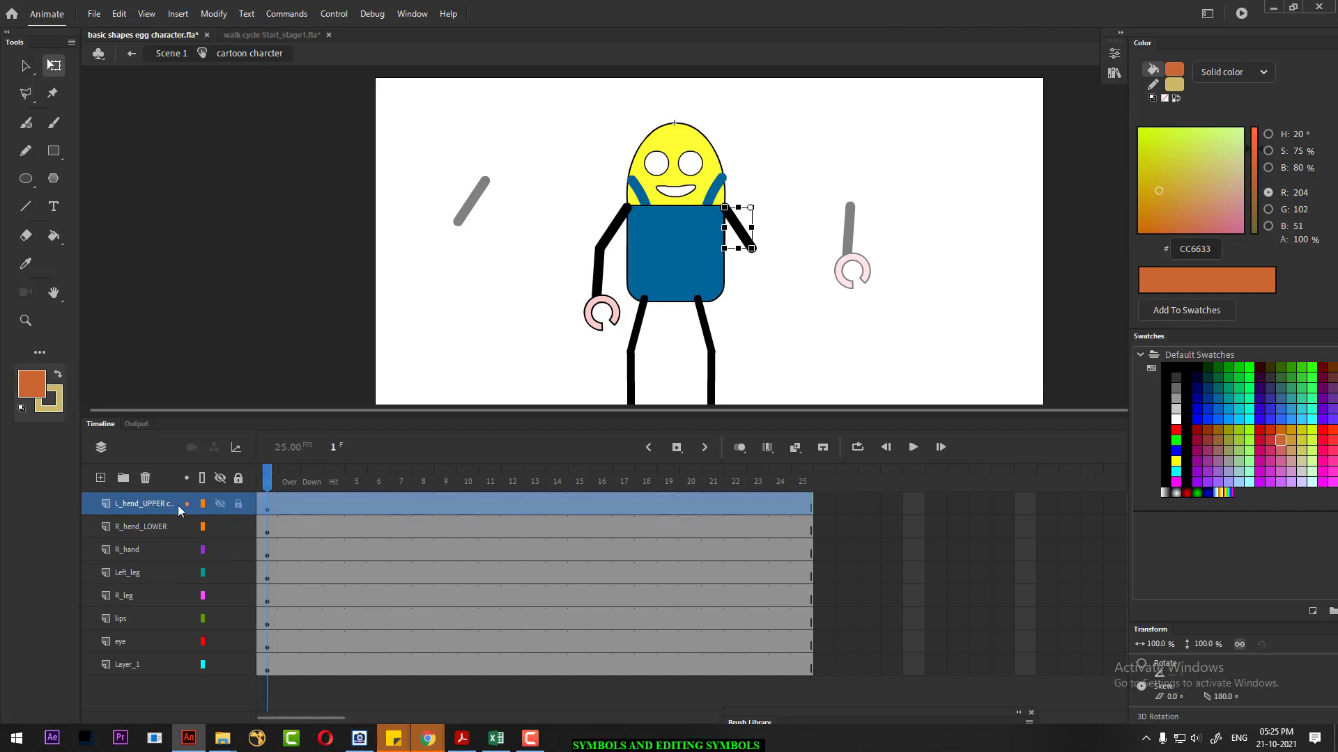
{"action": "left_click", "coordinate": [218, 503]}
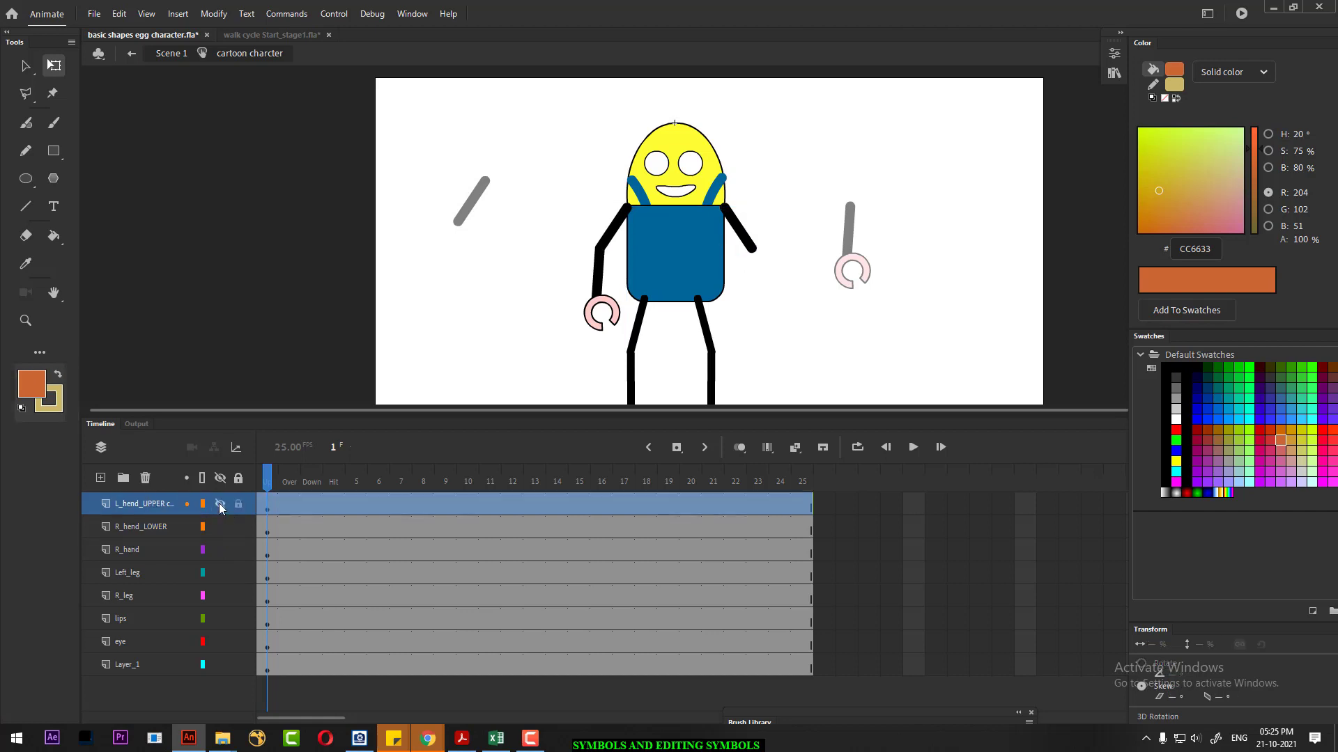
{"action": "left_click", "coordinate": [219, 503]}
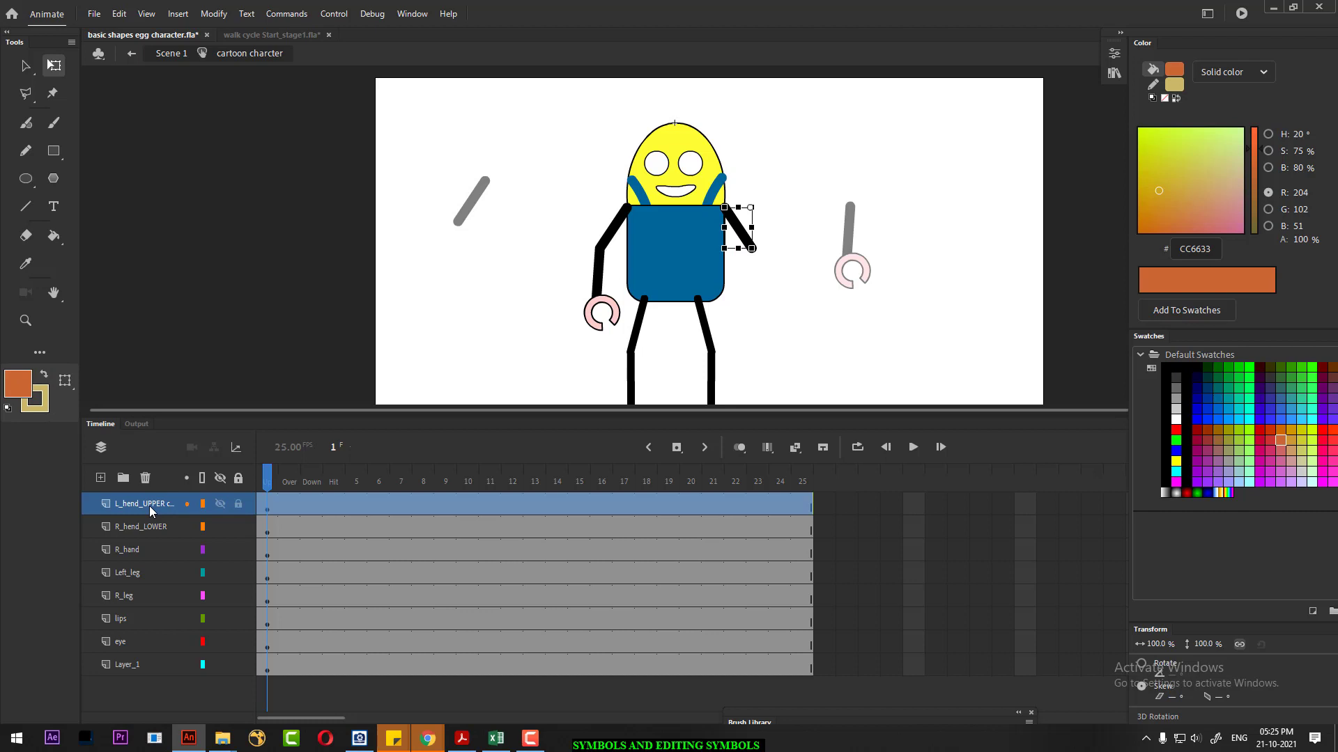
- Hide the L_hend_UPPER copy layer and delete the stray left upper arm from the R_hend_LOWER layer
{"action": "left_click", "coordinate": [237, 503]}
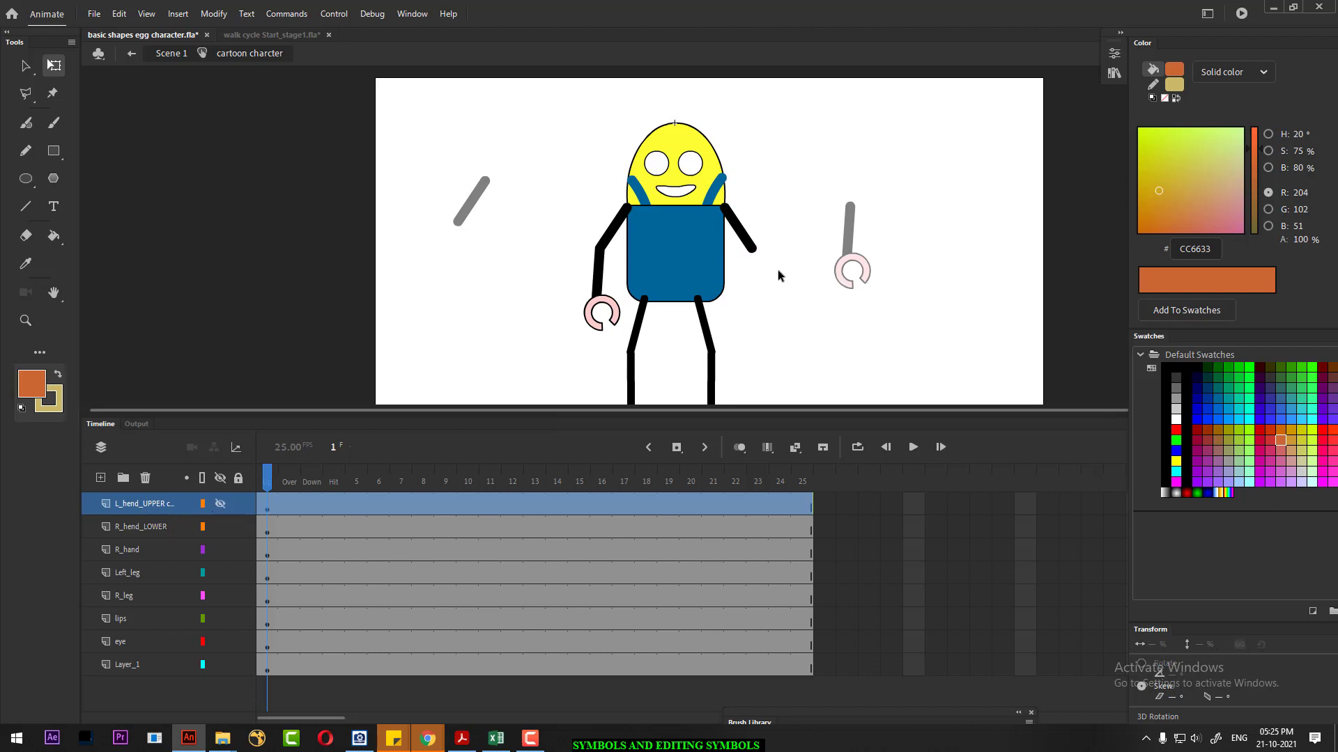
{"action": "left_click", "coordinate": [751, 246]}
{"action": "key", "text": "Delete"}
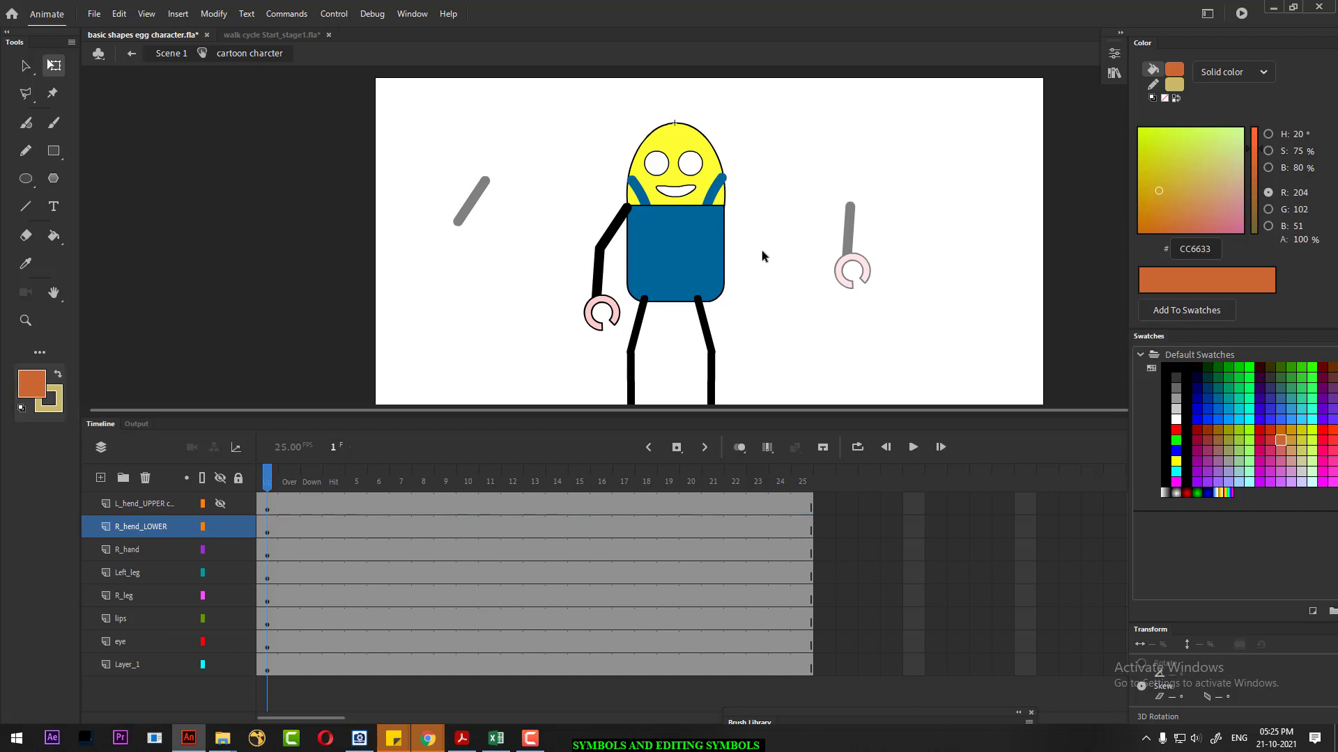
- Duplicate the L_hend_UPPER copy layer
{"action": "left_click", "coordinate": [126, 506]}
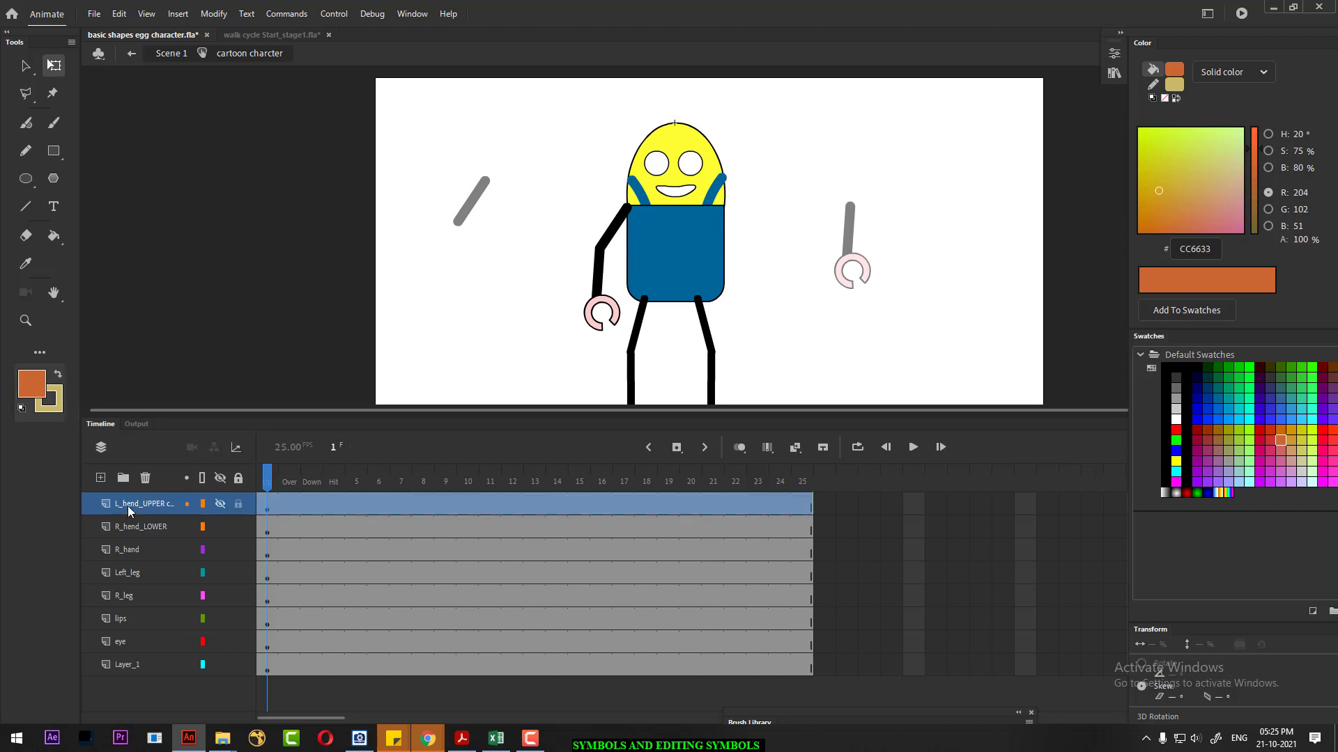
{"action": "right_click", "coordinate": [135, 504]}
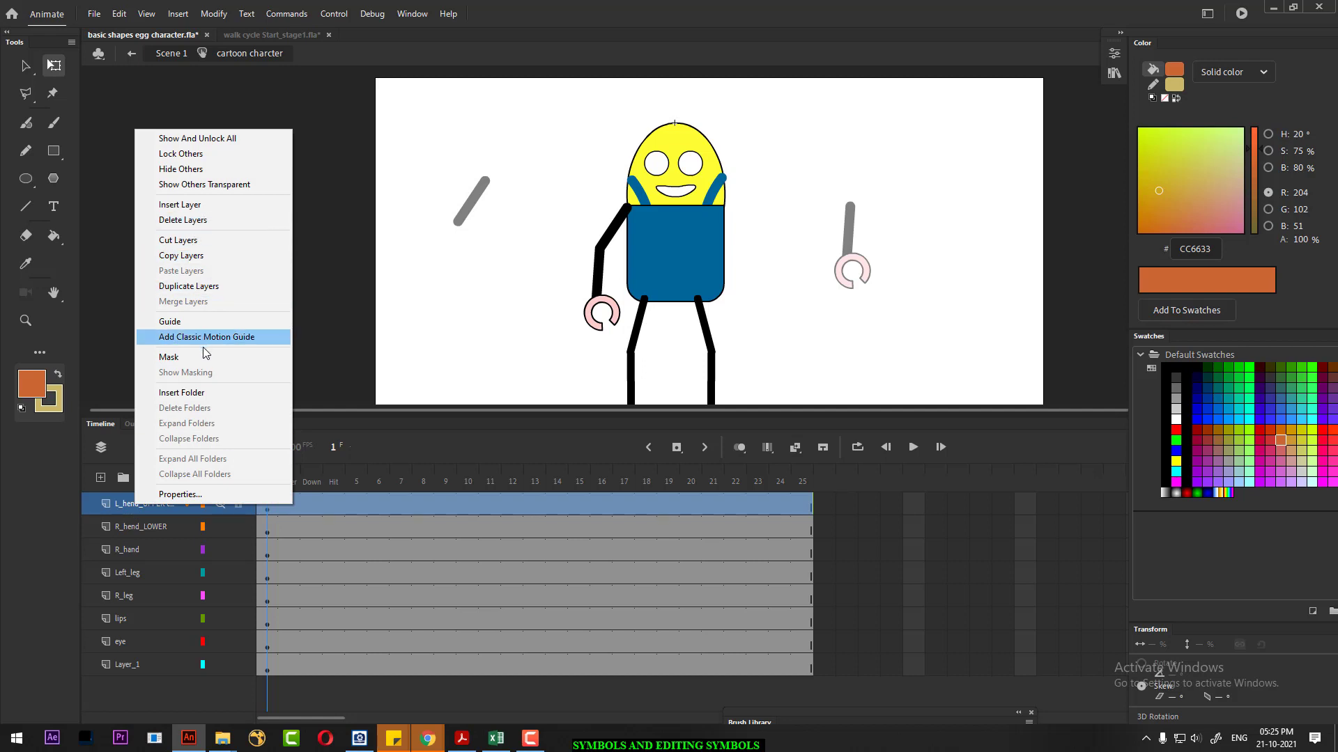
{"action": "left_click", "coordinate": [207, 286]}
- Rename the lower of the two L_hend_UPPER copy layers, replacing UPPER with LOWER in its name
{"action": "left_click", "coordinate": [151, 528]}
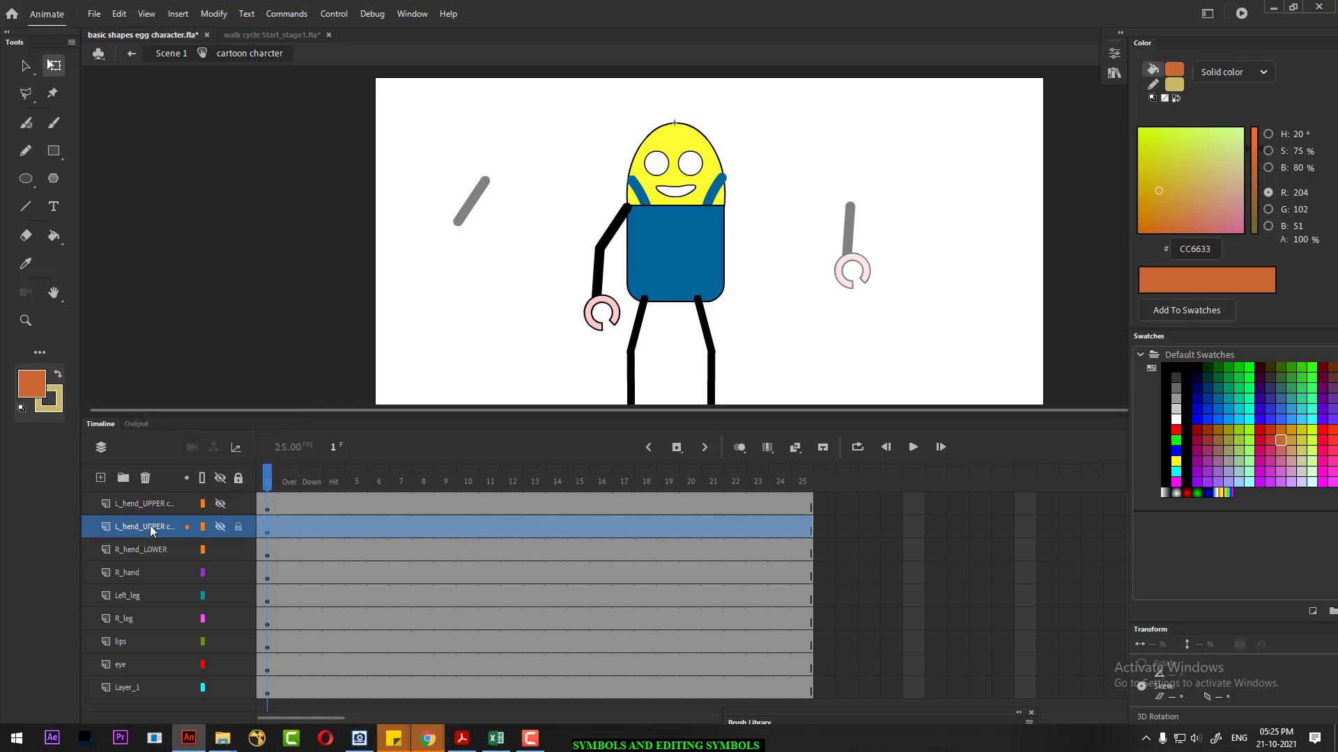
{"action": "double_click", "coordinate": [149, 526]}
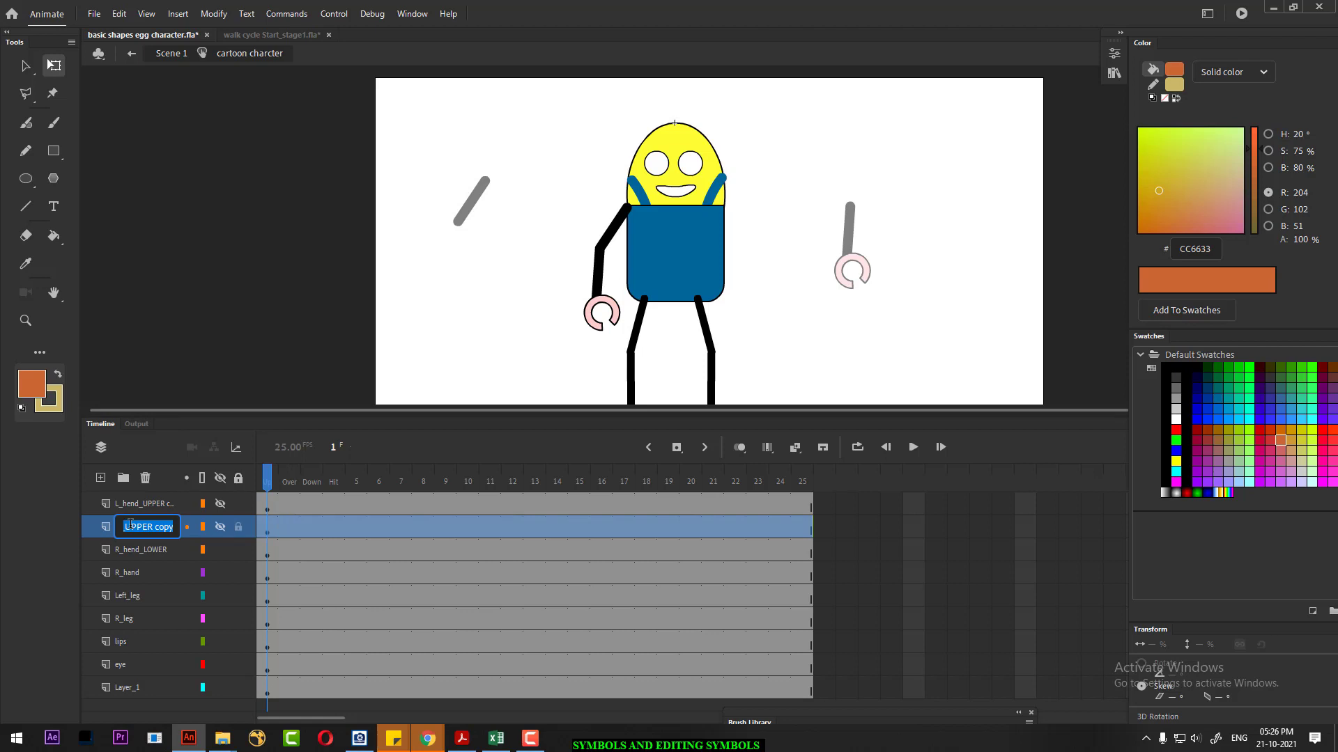
{"action": "left_click", "coordinate": [132, 526]}
{"action": "key", "text": "Delete"}
{"action": "key", "text": "Delete"}
{"action": "key", "text": "Delete"}
{"action": "key", "text": "Delete"}
{"action": "key", "text": "Delete"}
{"action": "type", "text": "LOWER"}
{"action": "left_click", "coordinate": [370, 554]}
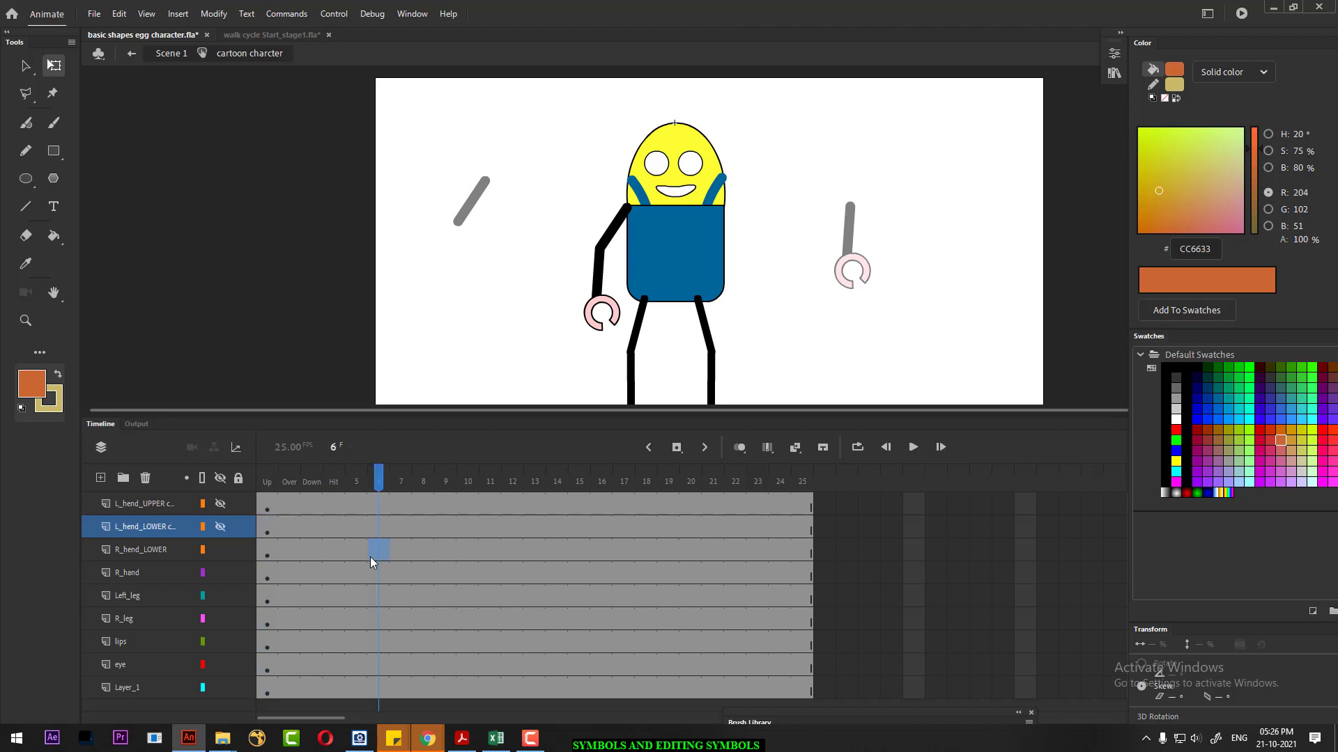
- Try to place r_hand from the library on the hidden L_hend_UPPER copy layer
{"action": "left_click", "coordinate": [160, 507]}
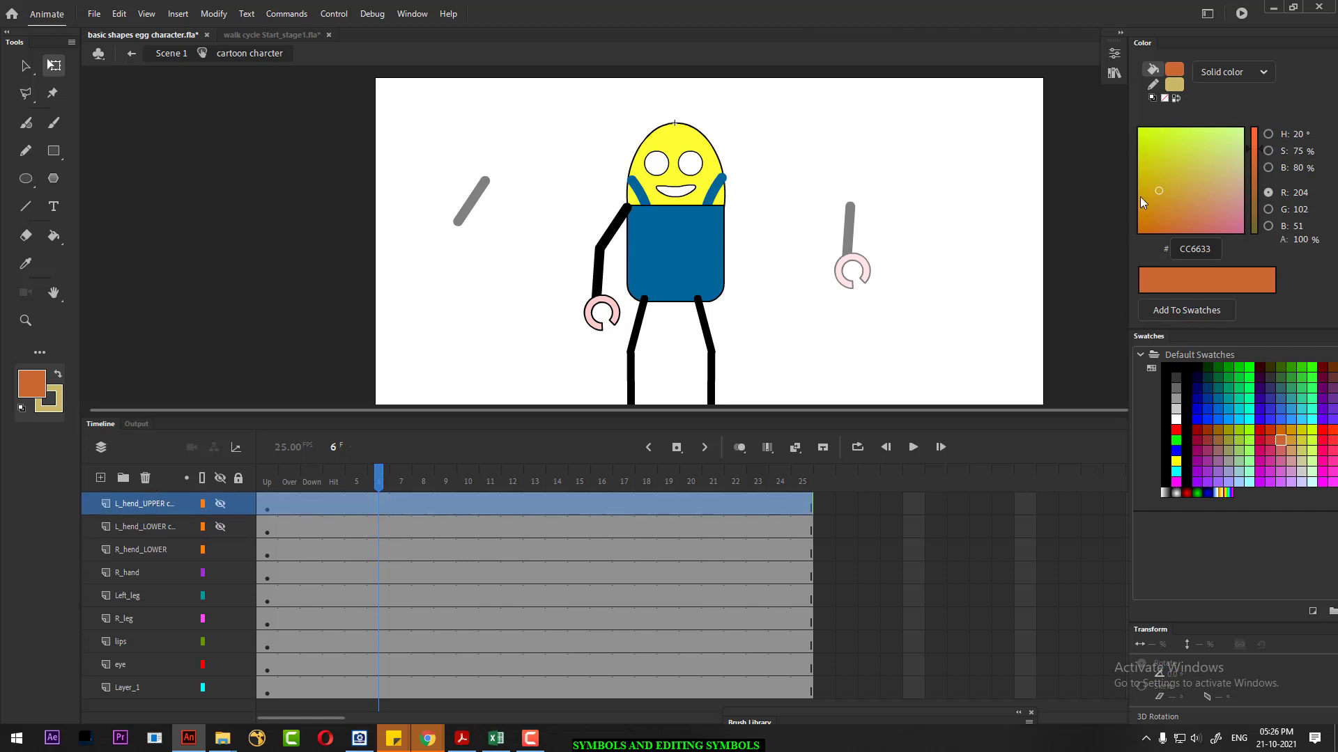
{"action": "left_click", "coordinate": [1114, 53]}
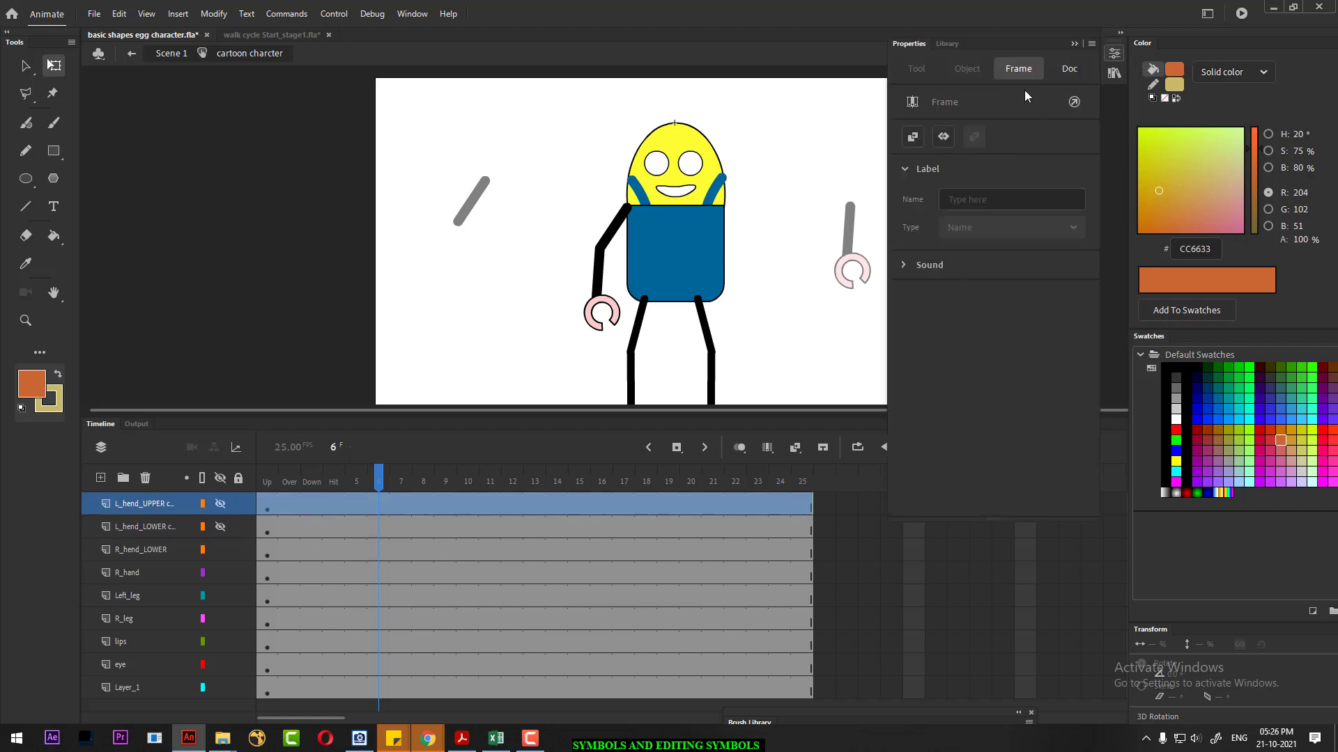
{"action": "left_click", "coordinate": [949, 44]}
{"action": "left_click", "coordinate": [934, 401]}
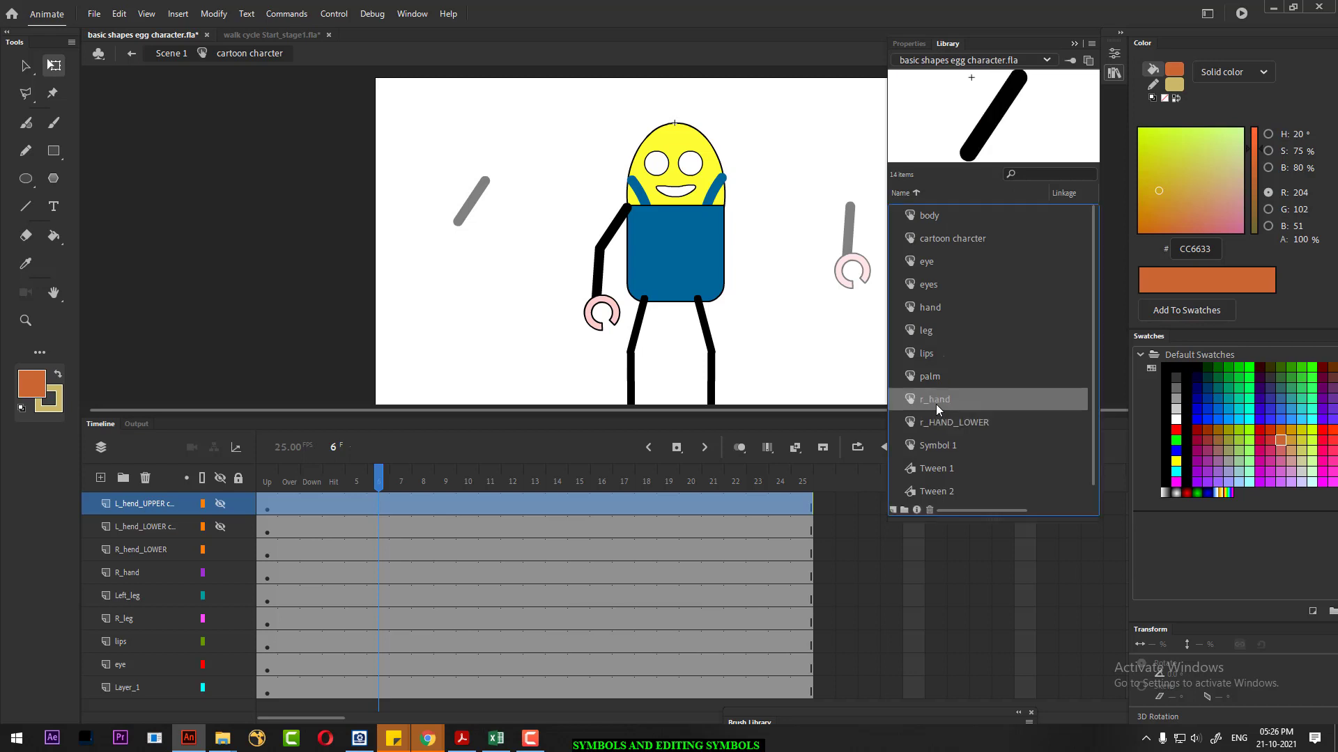
{"action": "left_click", "coordinate": [772, 276]}
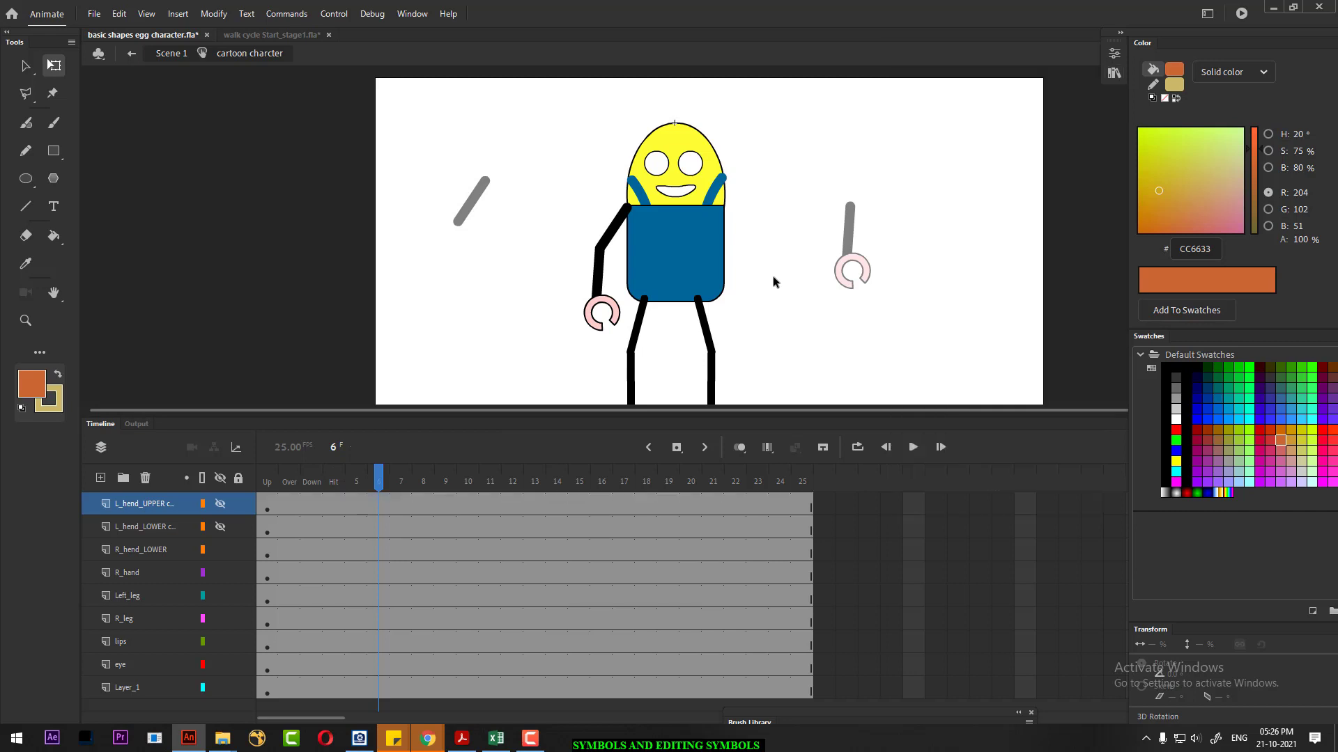
{"action": "key", "text": "ctrl+minus"}
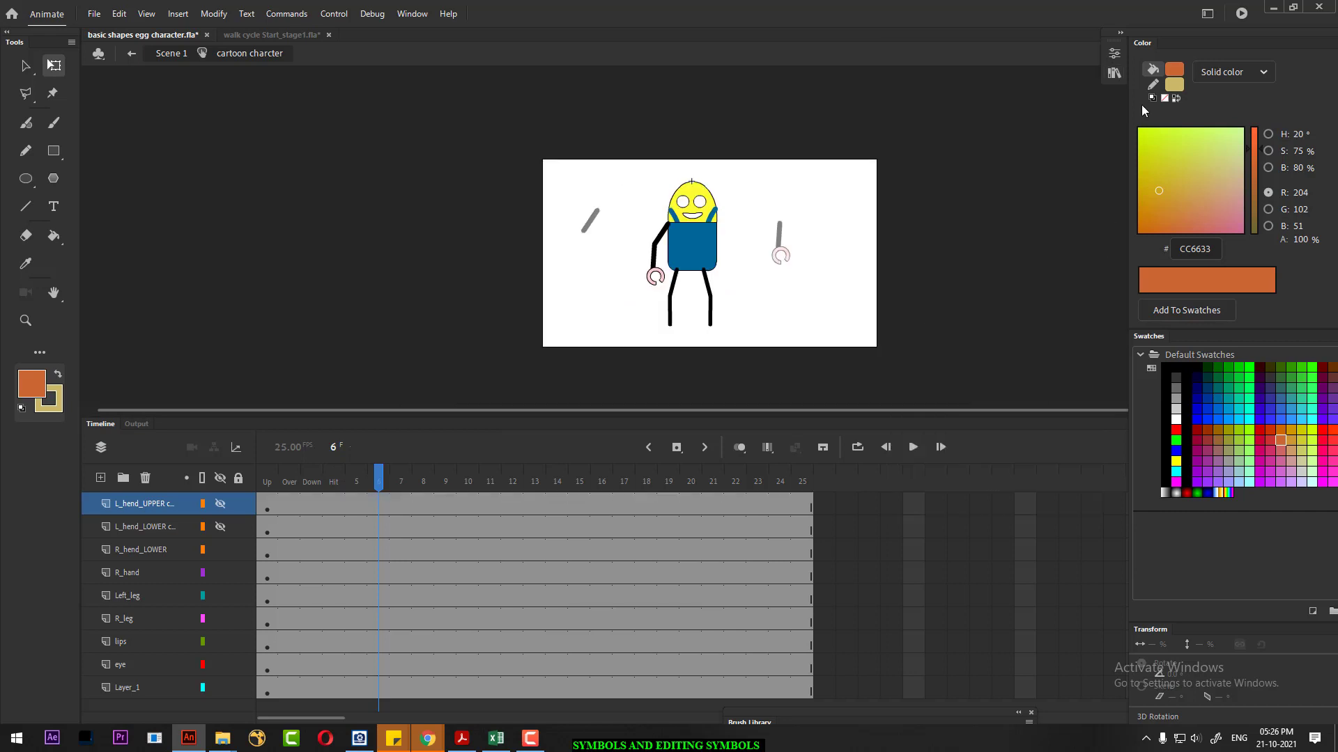
{"action": "left_click", "coordinate": [1114, 53]}
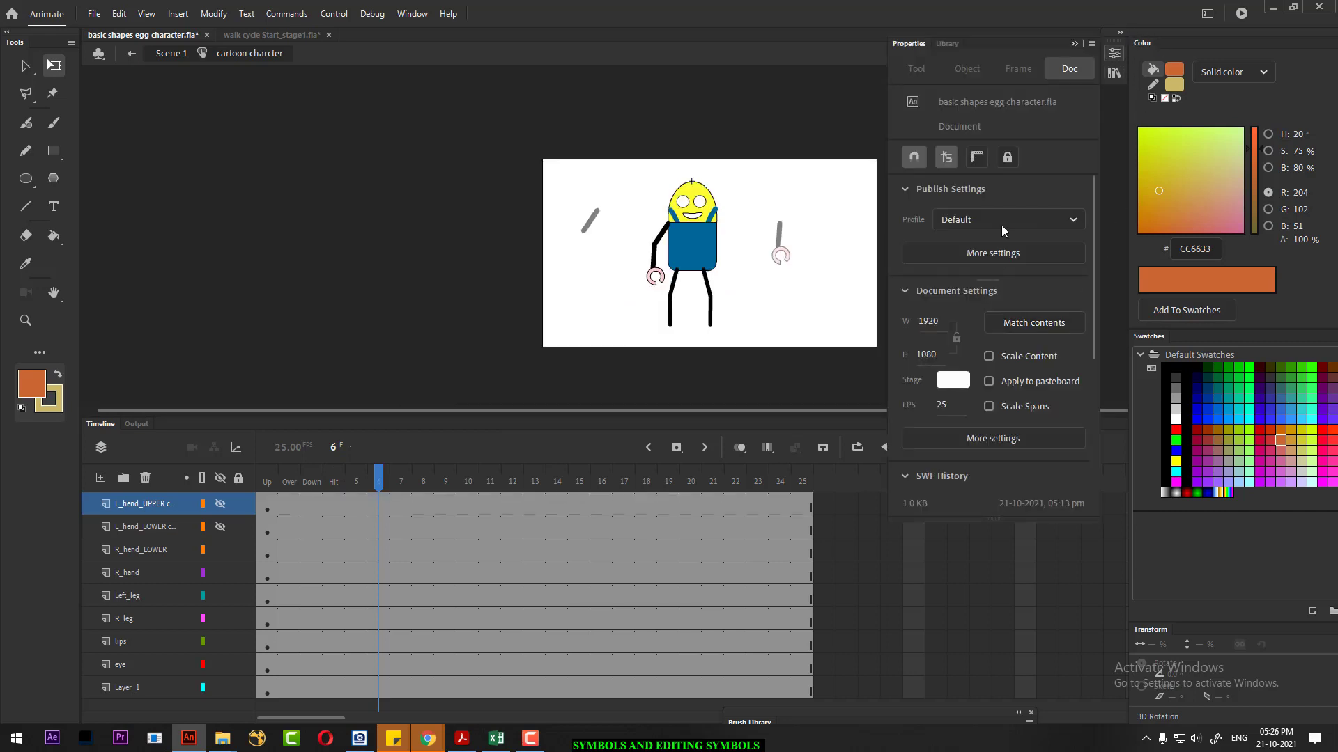
{"action": "left_click", "coordinate": [949, 43]}
{"action": "scroll", "coordinate": [995, 367], "scroll_direction": "down", "scroll_amount": 1}
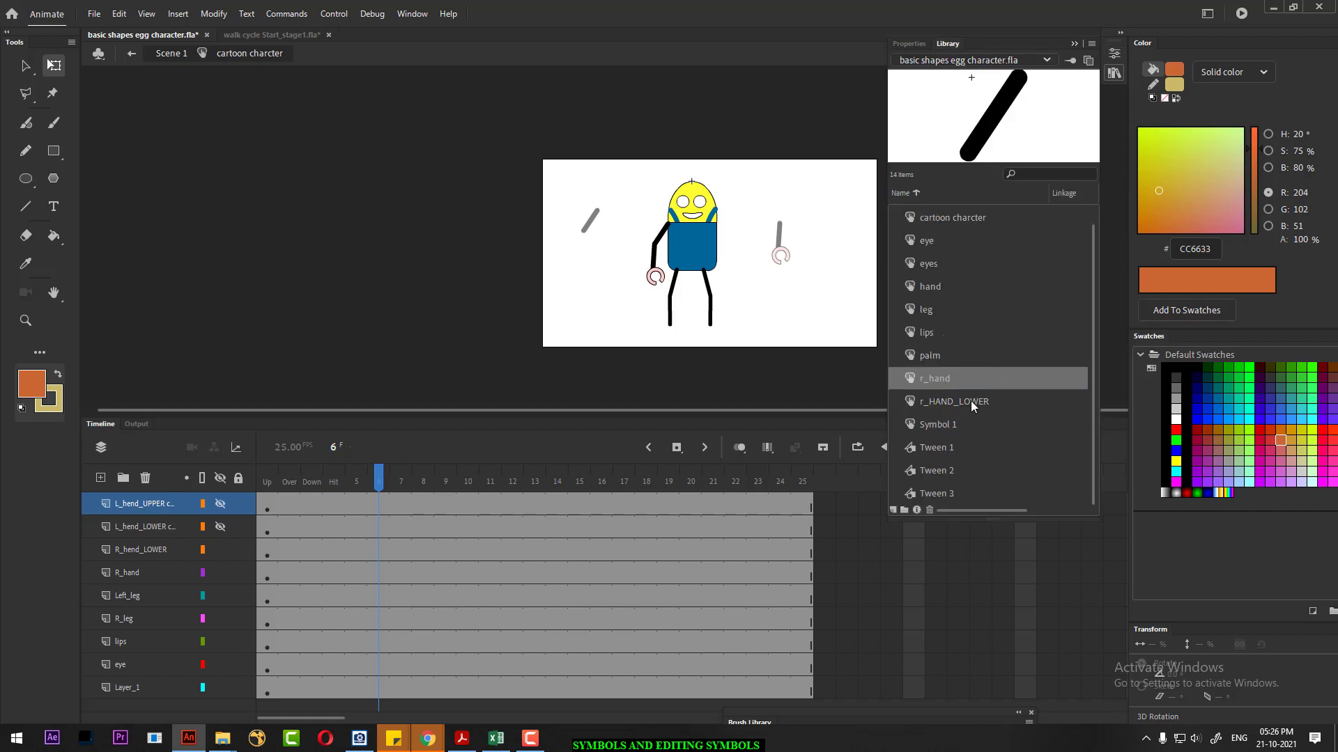
{"action": "left_click_drag", "start_coordinate": [942, 378], "coordinate": [621, 294]}
- Return to Scene 1 and delete Layer_2, which holds the loose arm pieces beside the character
{"action": "double_click", "coordinate": [755, 279]}
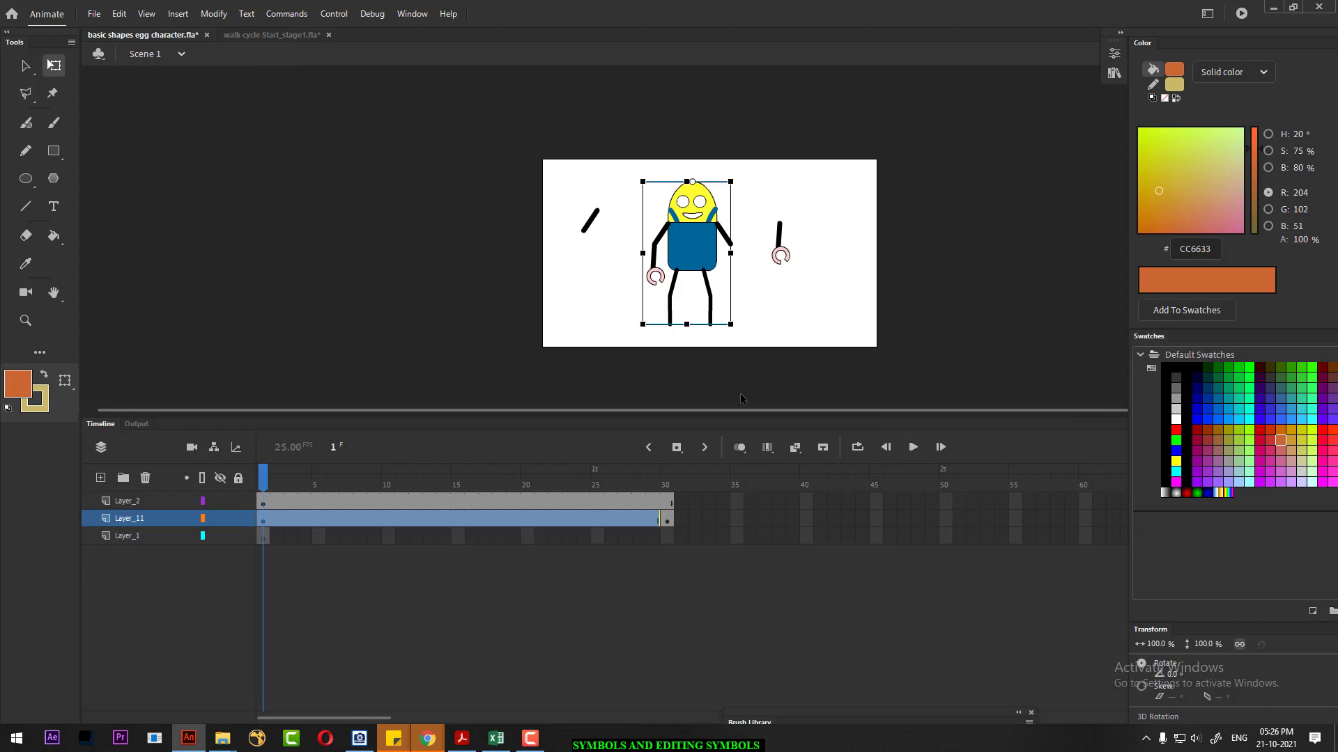
{"action": "left_click", "coordinate": [779, 308]}
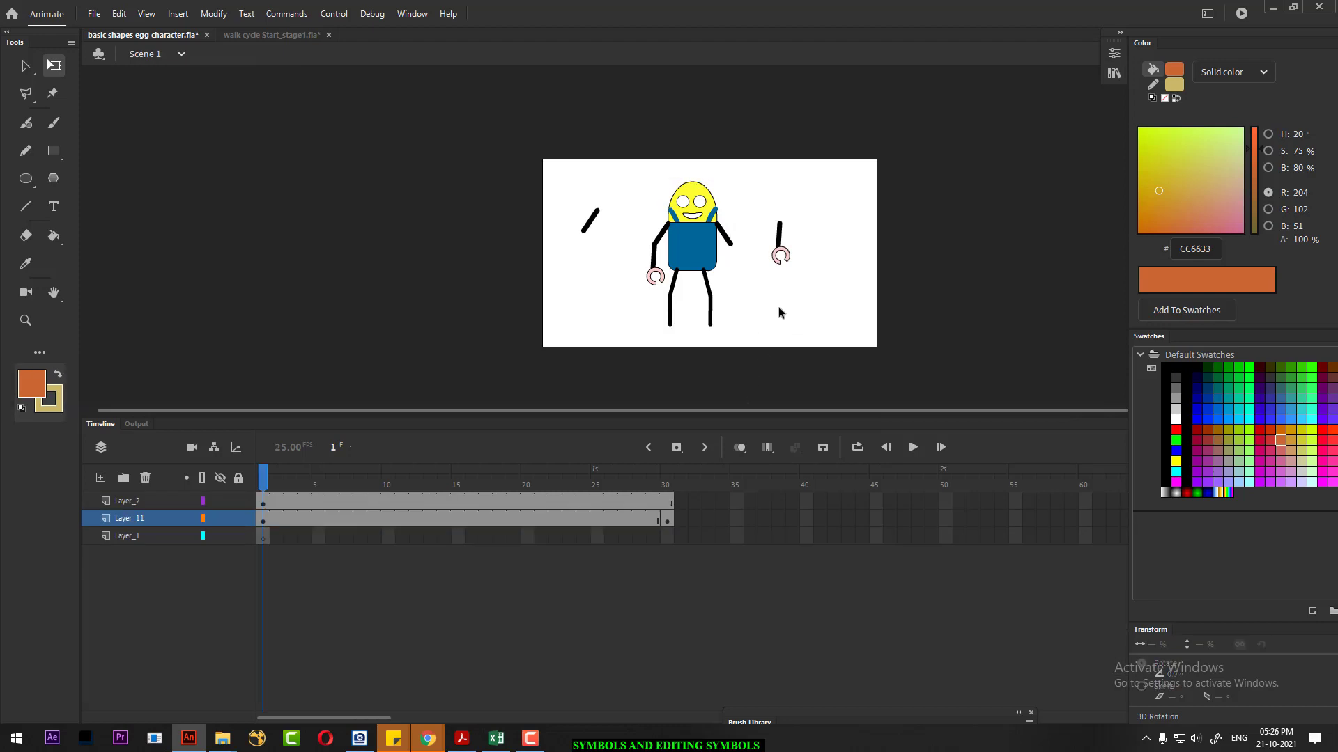
{"action": "left_click", "coordinate": [161, 502]}
{"action": "left_click", "coordinate": [218, 500]}
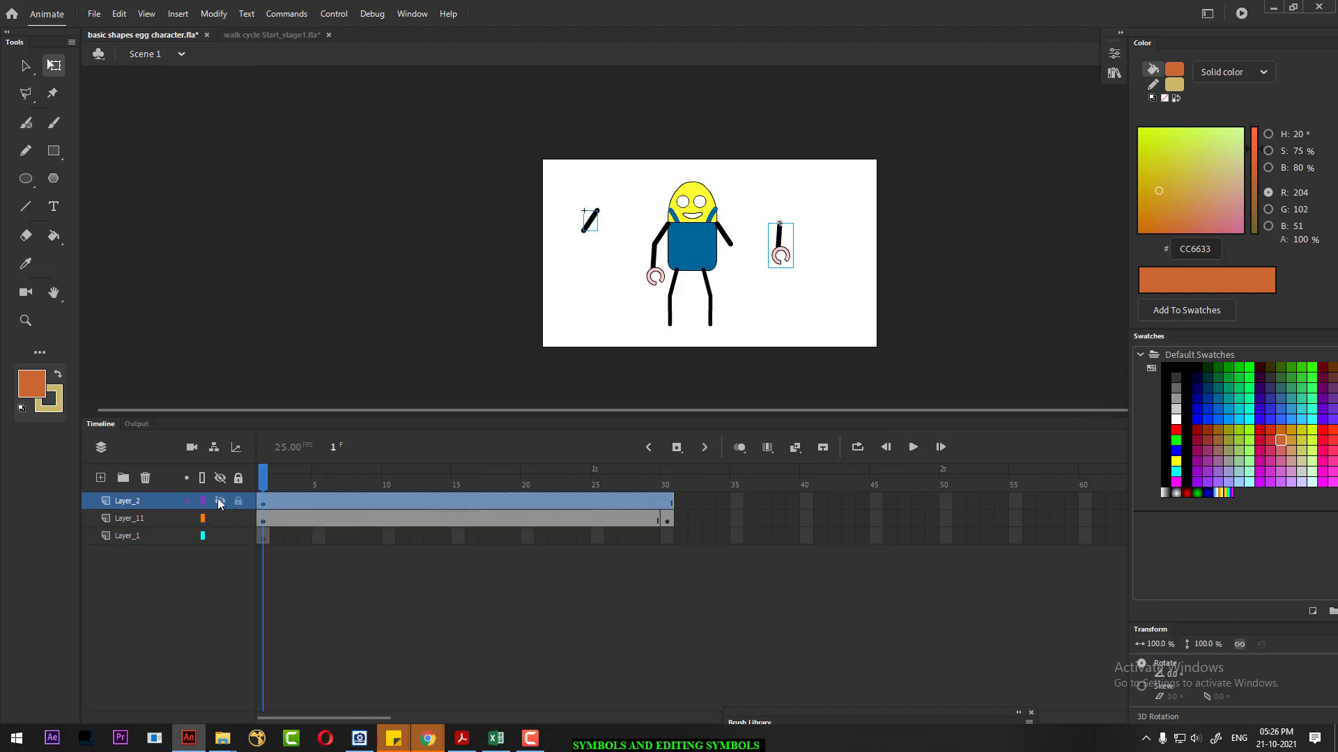
{"action": "left_click", "coordinate": [218, 499]}
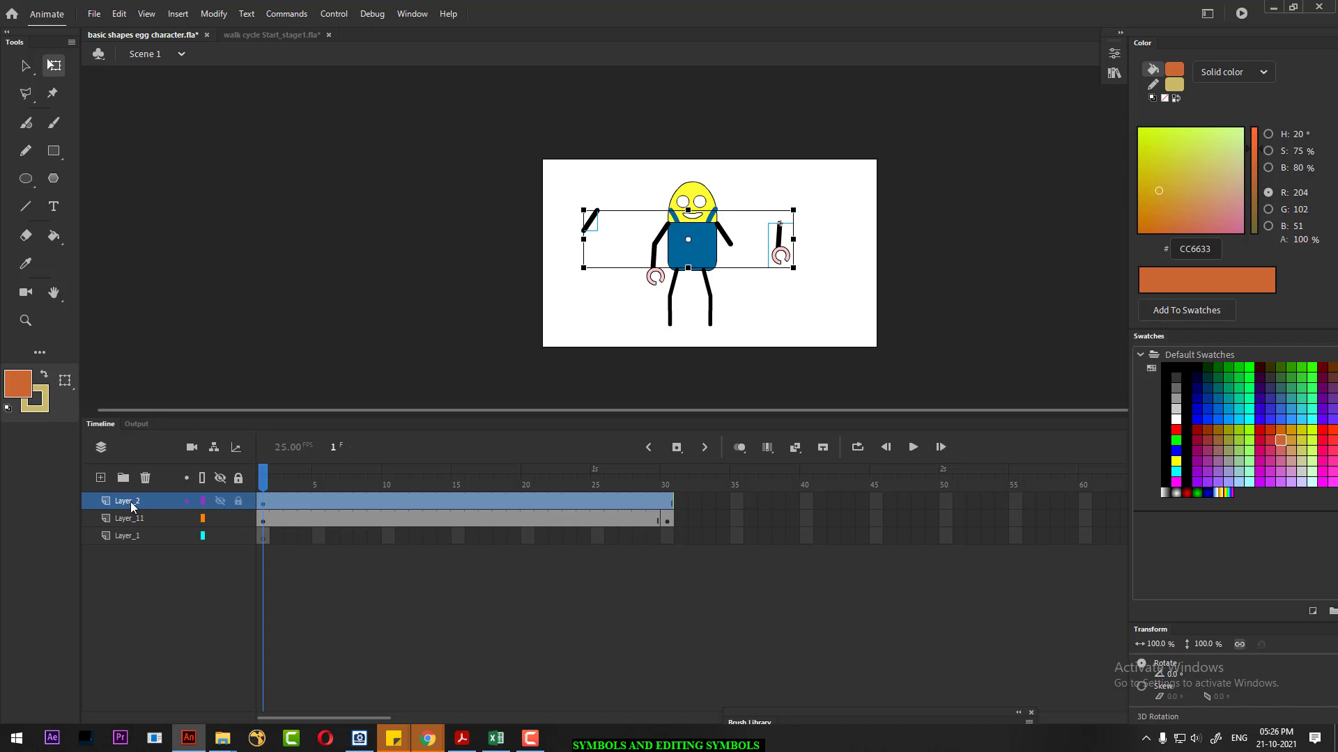
{"action": "right_click", "coordinate": [132, 505]}
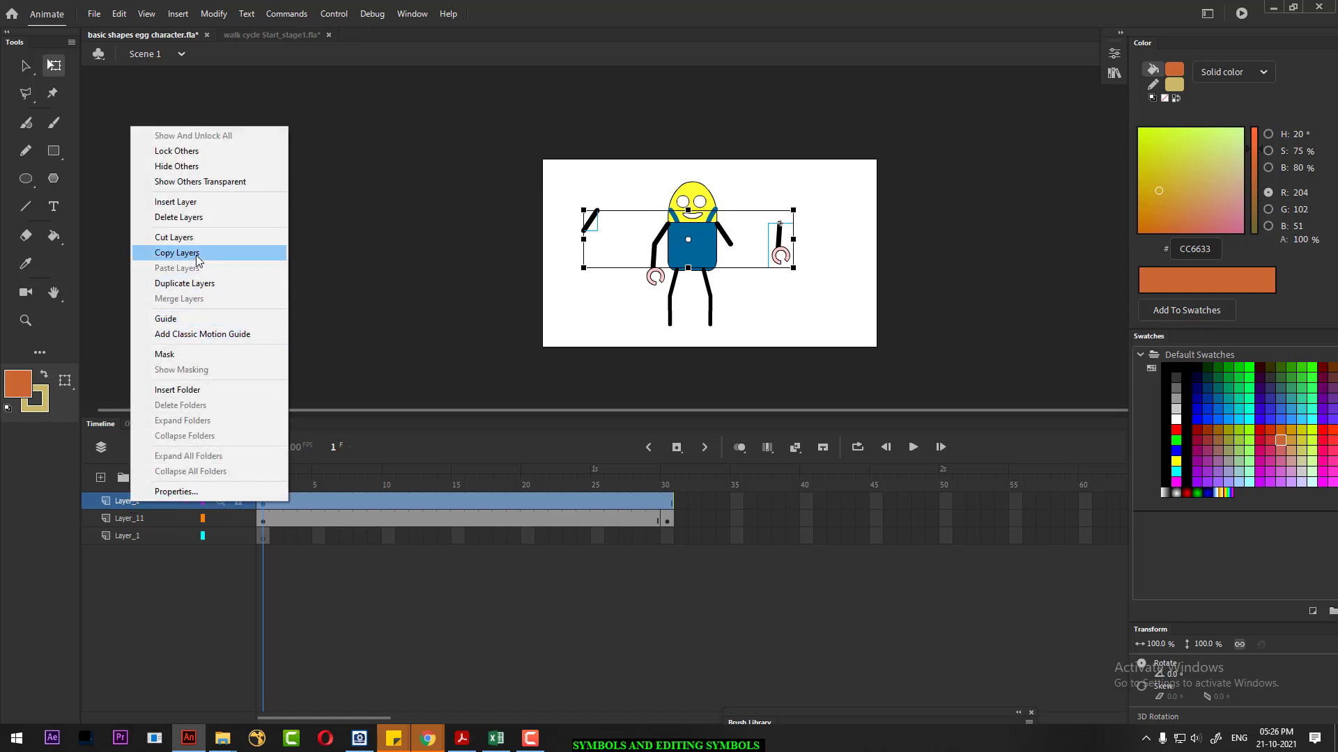
{"action": "left_click", "coordinate": [180, 216]}
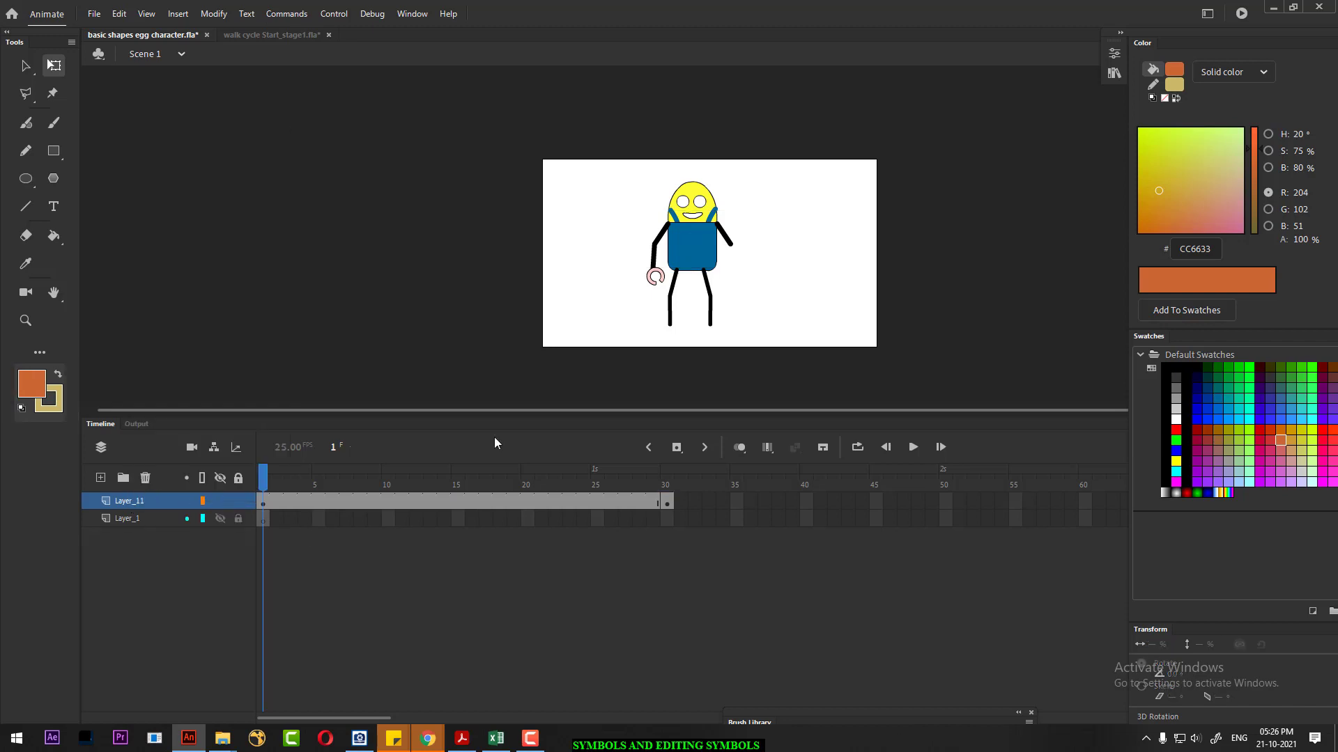
- Inside the cartoon charcter symbol, check the right arm's parts by toggling the visibility of the R_hend_LOWER and R_hand layers
{"action": "key", "text": "ctrl+2"}
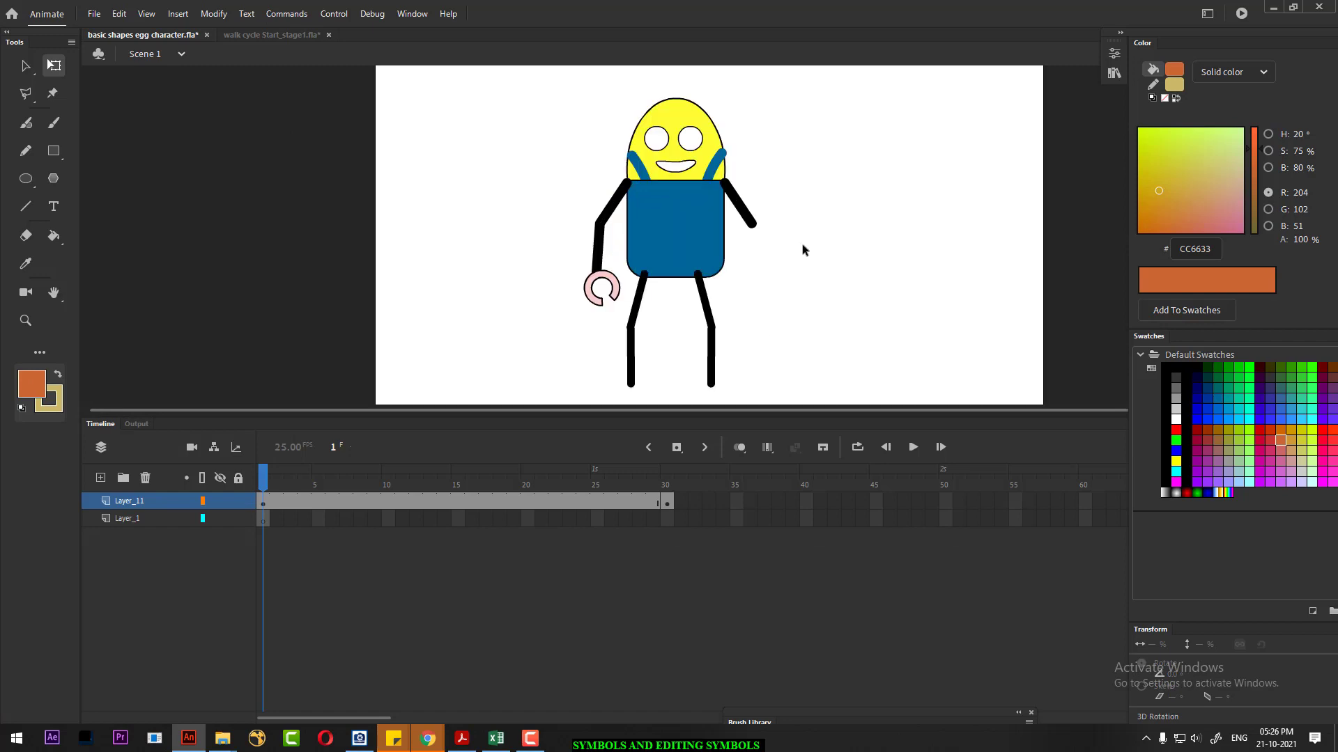
{"action": "left_click", "coordinate": [669, 244]}
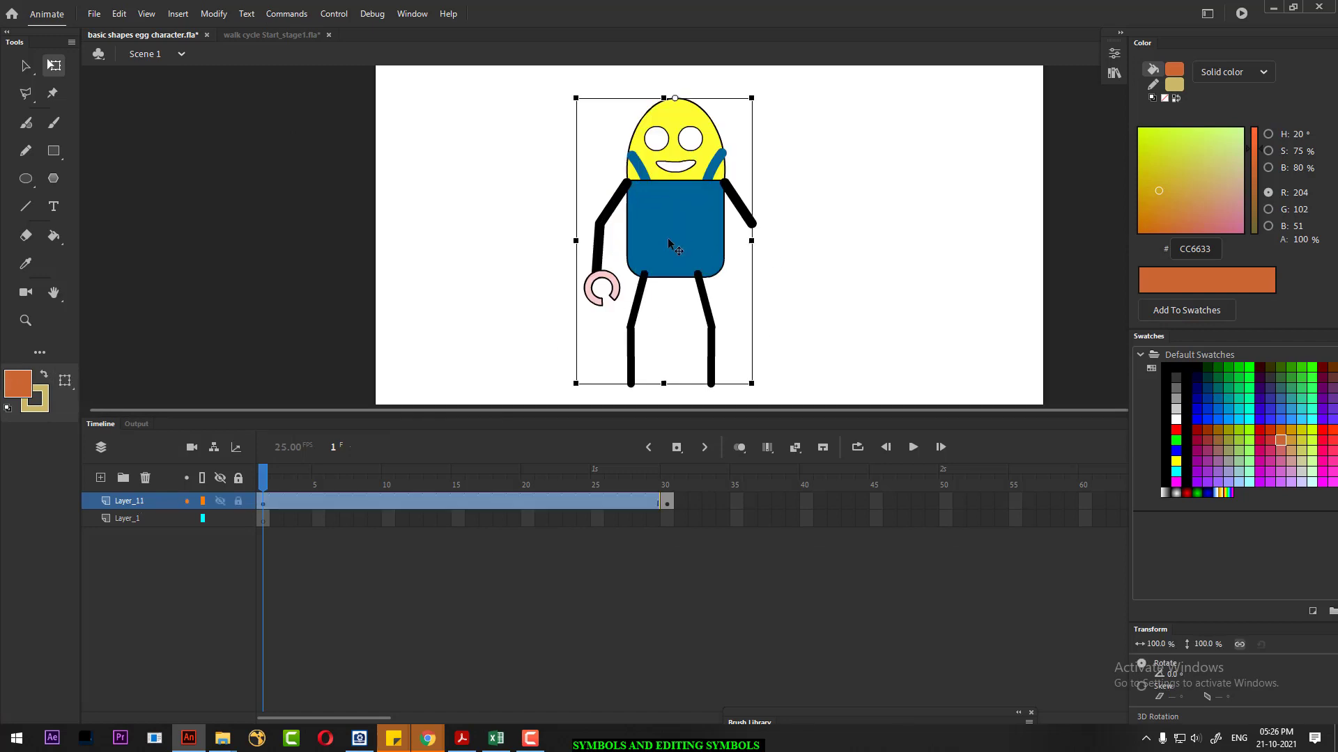
{"action": "double_click", "coordinate": [669, 244]}
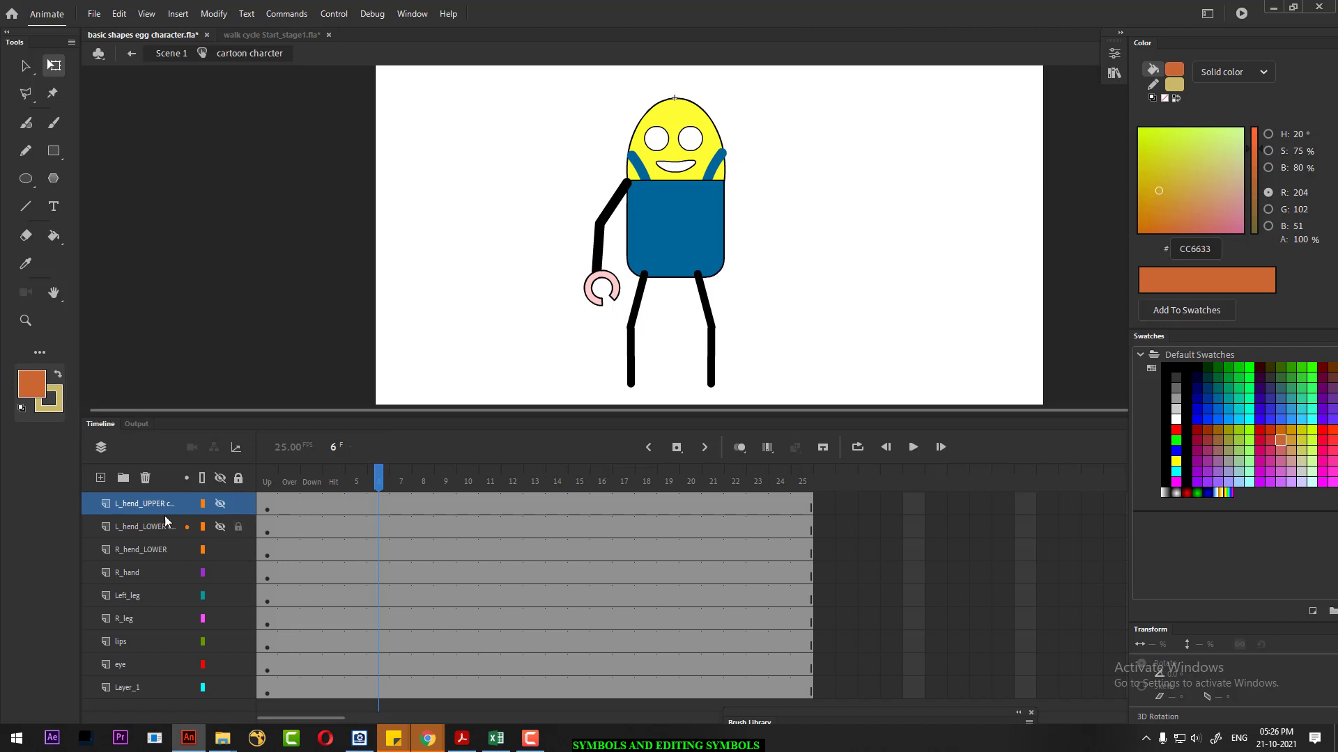
{"action": "left_click", "coordinate": [150, 550]}
{"action": "left_click", "coordinate": [222, 549]}
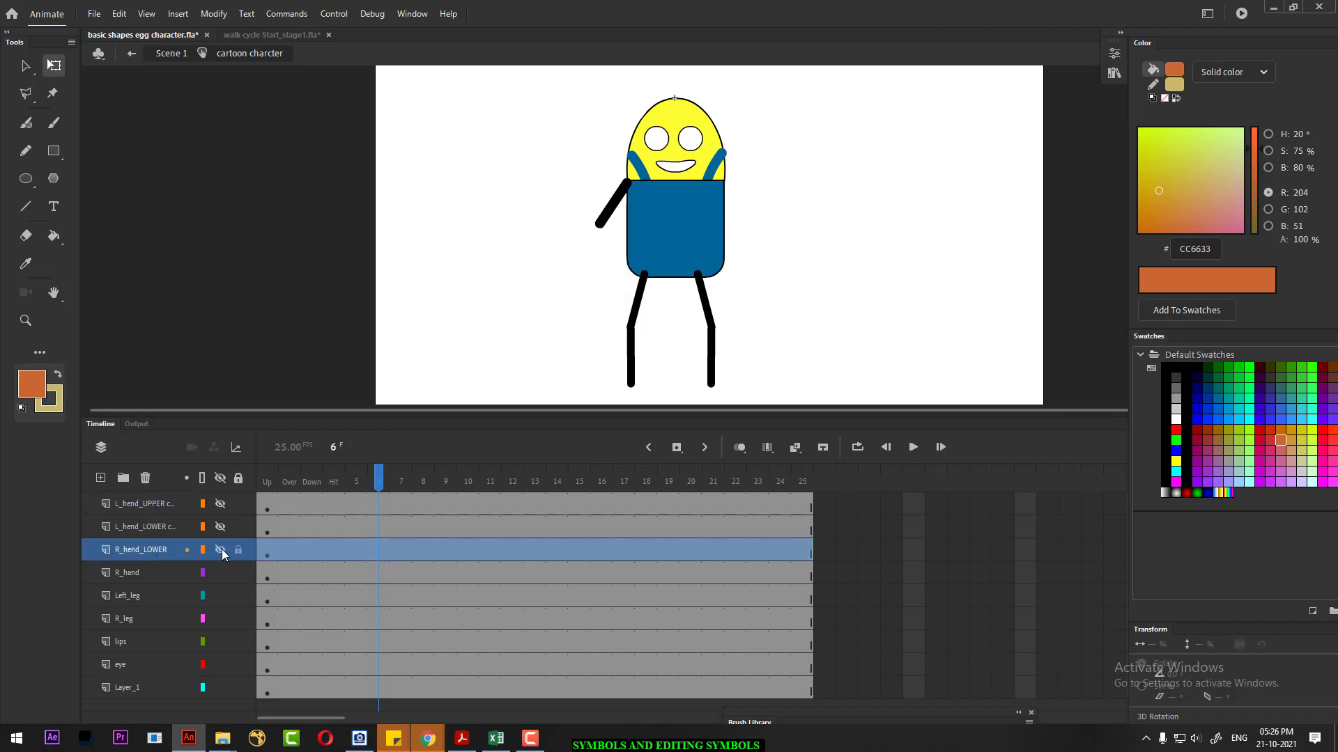
{"action": "left_click", "coordinate": [222, 549]}
{"action": "left_click", "coordinate": [220, 572]}
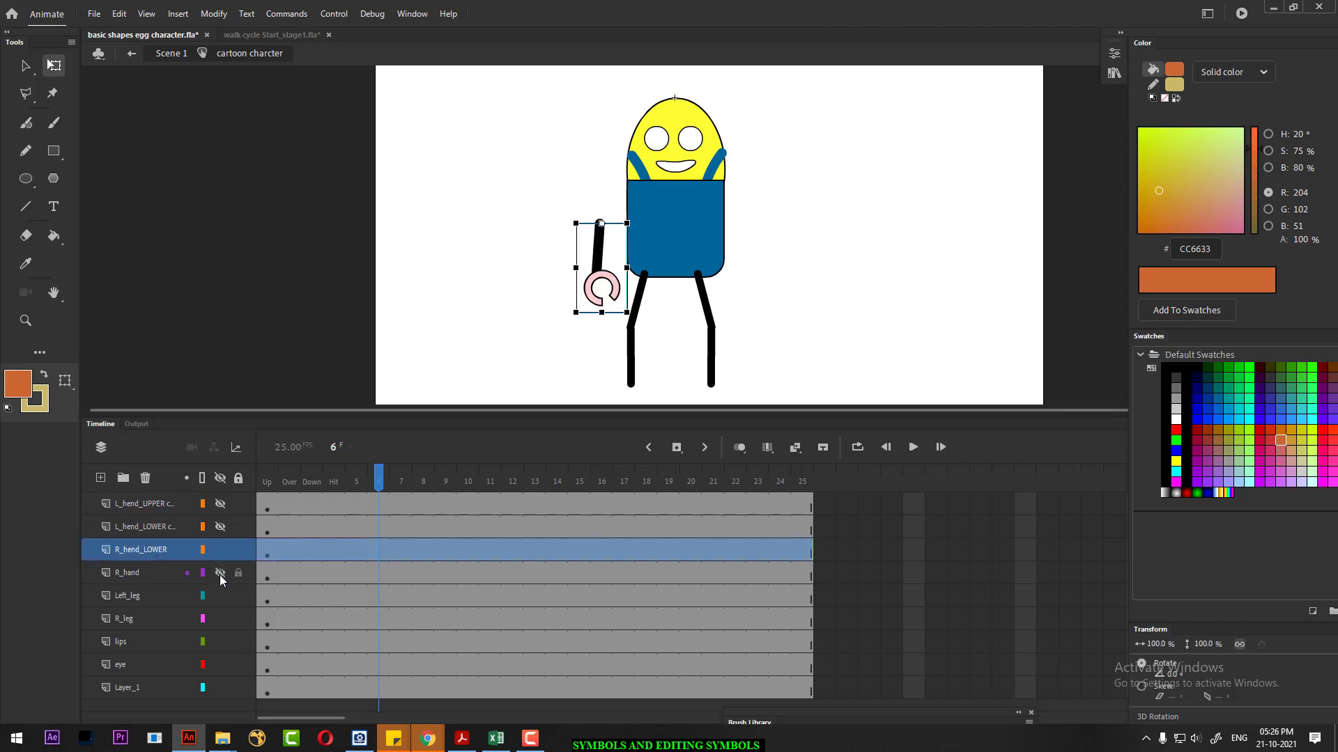
{"action": "left_click", "coordinate": [219, 573]}
- Make the hidden L_hend_LOWER copy and L_hend_UPPER copy layers visible
{"action": "left_click", "coordinate": [144, 527]}
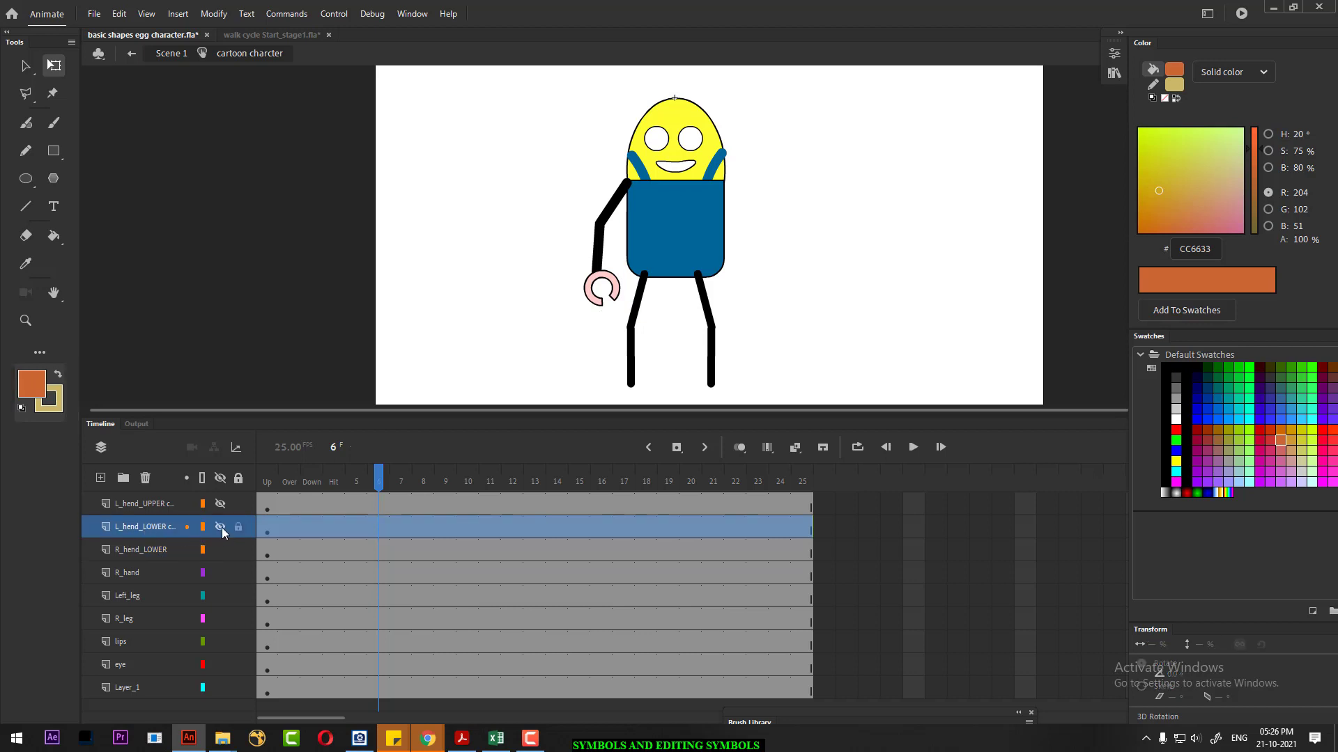
{"action": "left_click", "coordinate": [221, 527]}
{"action": "left_click", "coordinate": [221, 528]}
{"action": "left_click", "coordinate": [220, 526]}
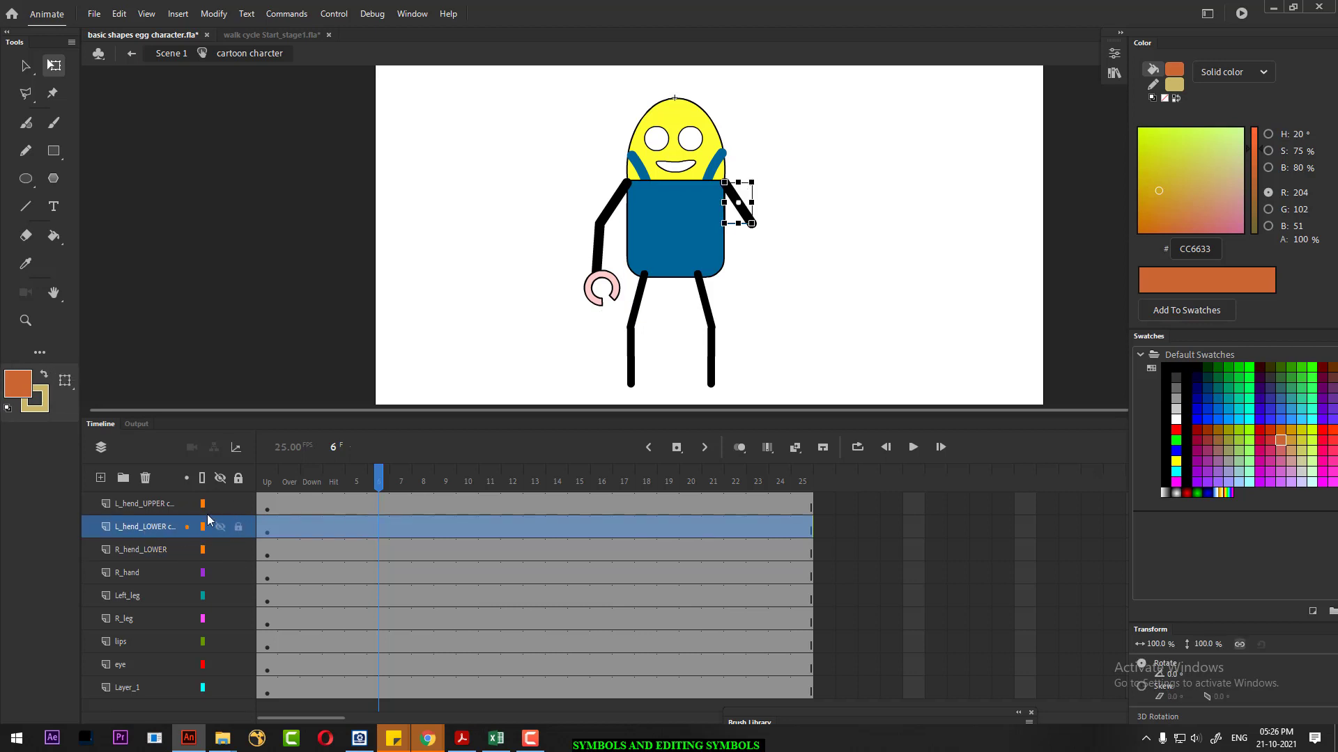
- Move the topmost of the two overlapping left upper arm pieces away from the shoulder, clear of the character's body
{"action": "left_click", "coordinate": [767, 204]}
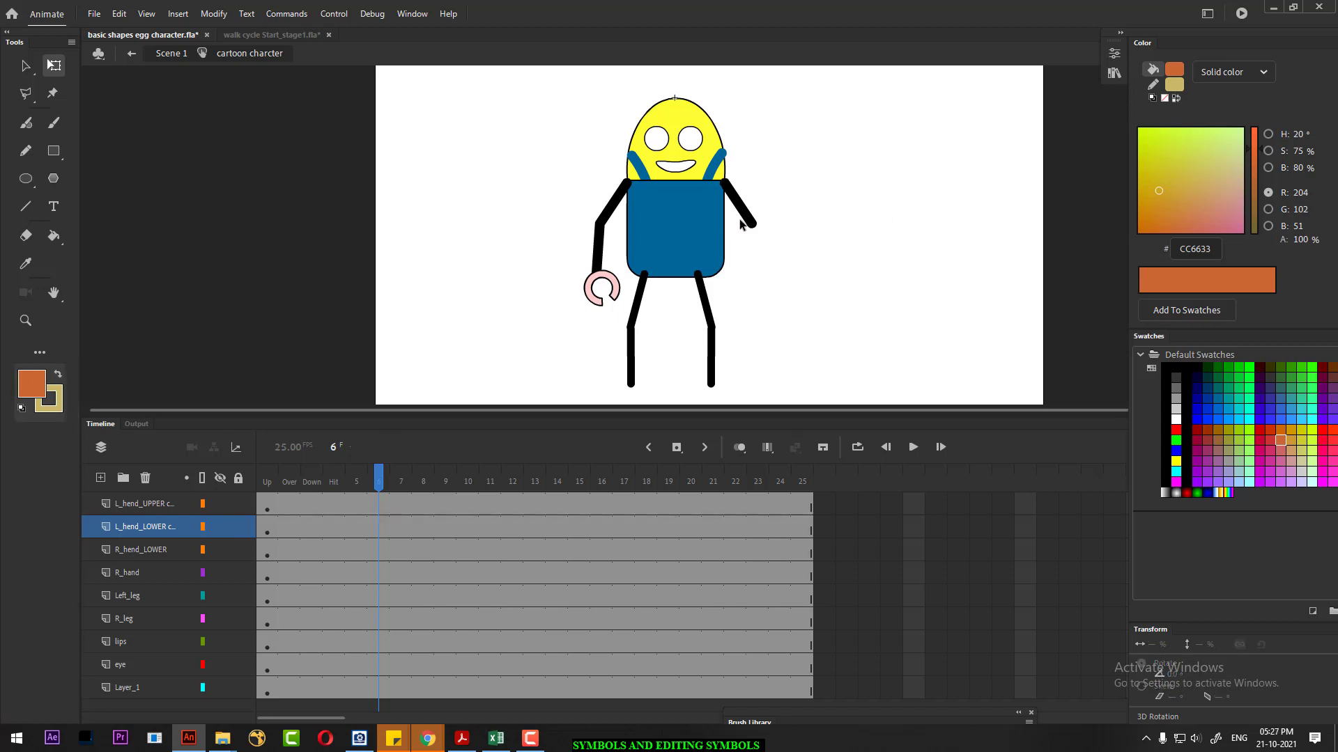
{"action": "left_click", "coordinate": [159, 527]}
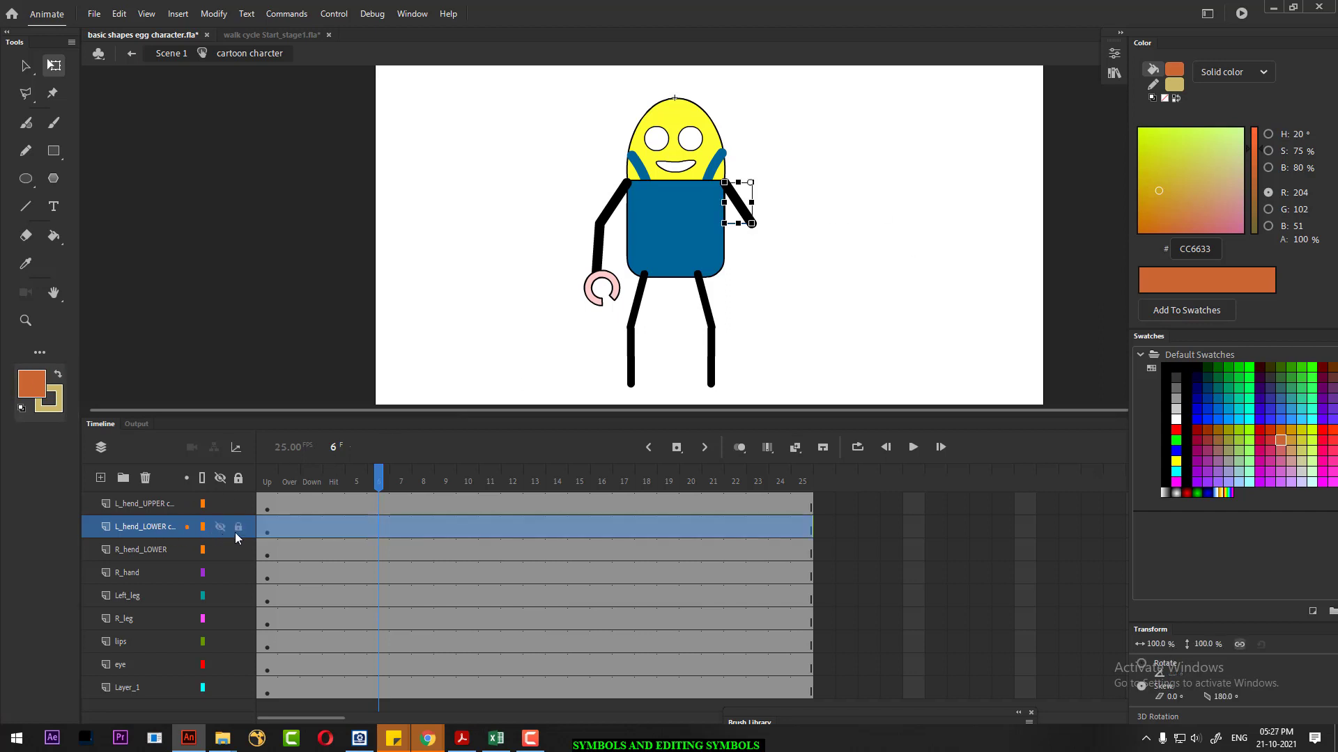
{"action": "left_click_drag", "start_coordinate": [749, 208], "coordinate": [826, 263]}
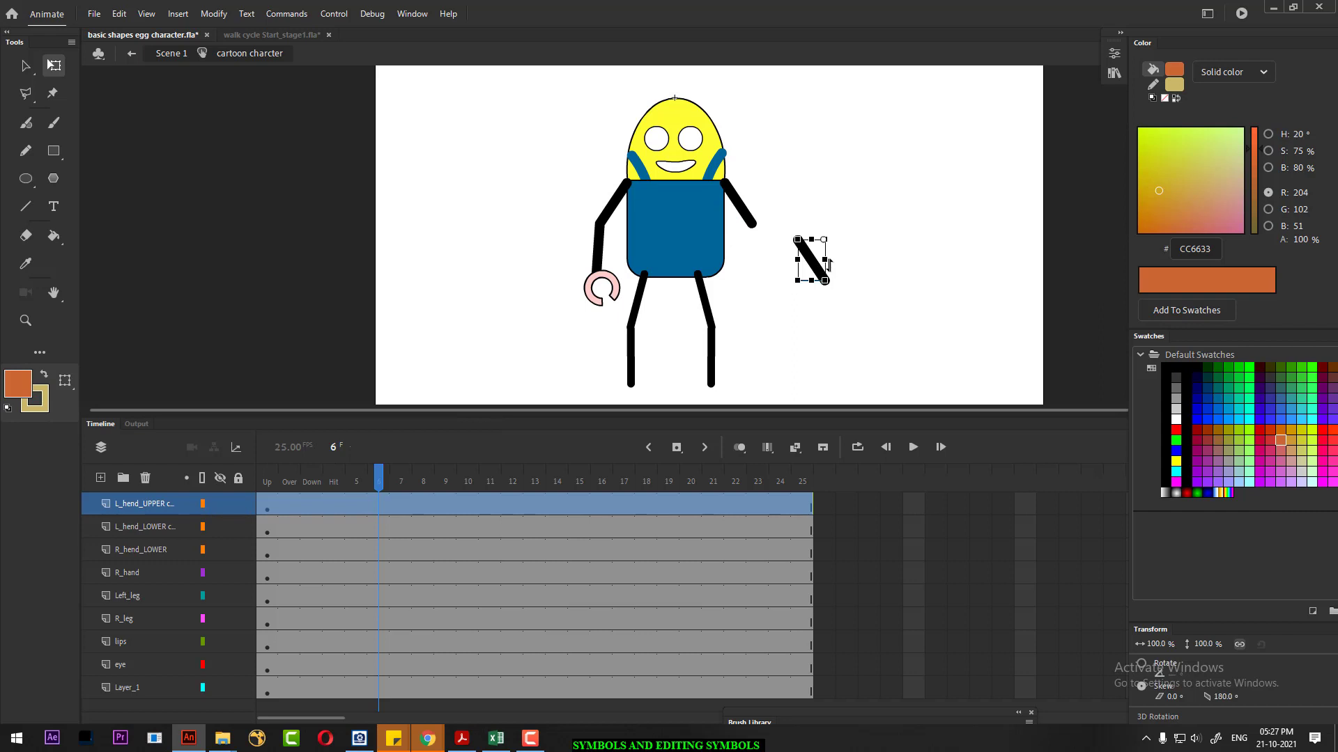
- Delete the detached upper arm piece and place an r_HAND_LOWER instance from the library beside the character on the L_hend_UPPER copy layer
{"action": "key", "text": "Delete"}
{"action": "left_click", "coordinate": [1116, 53]}
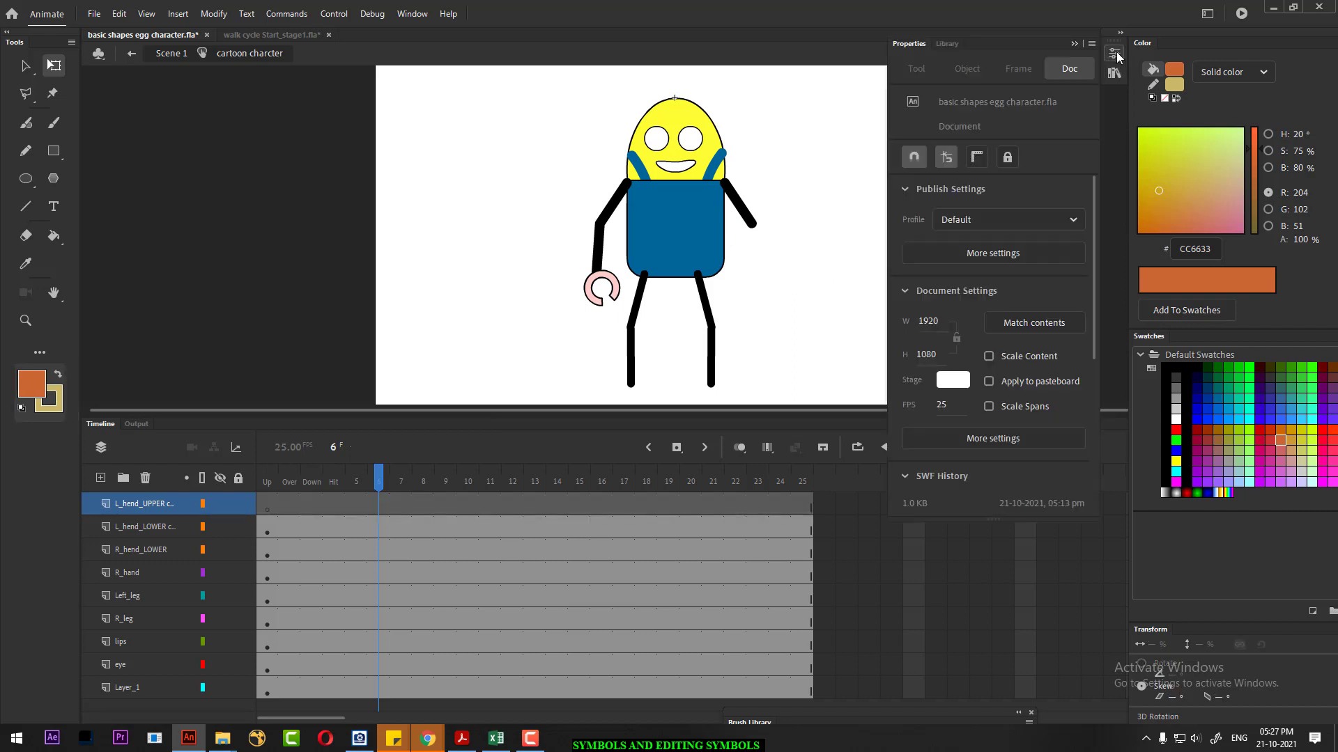
{"action": "left_click", "coordinate": [944, 42]}
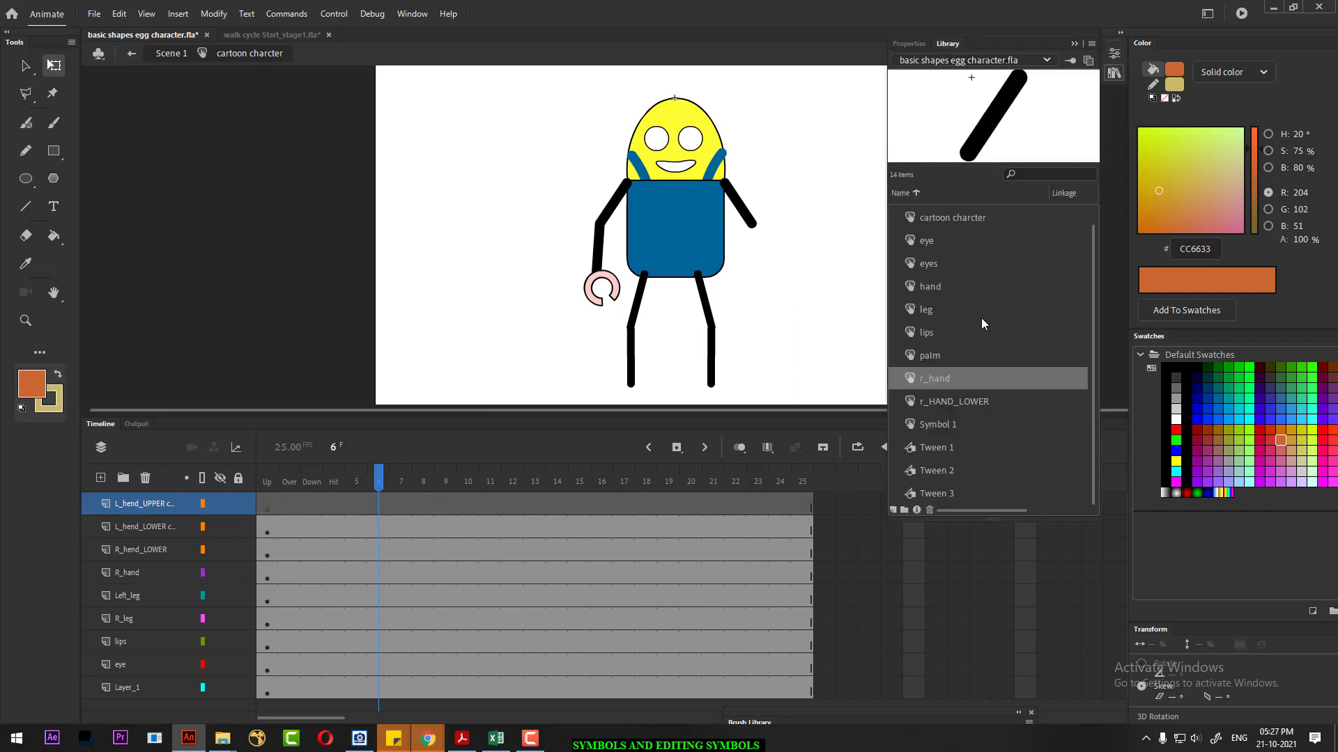
{"action": "left_click", "coordinate": [961, 404]}
{"action": "left_click_drag", "start_coordinate": [918, 407], "coordinate": [800, 286]}
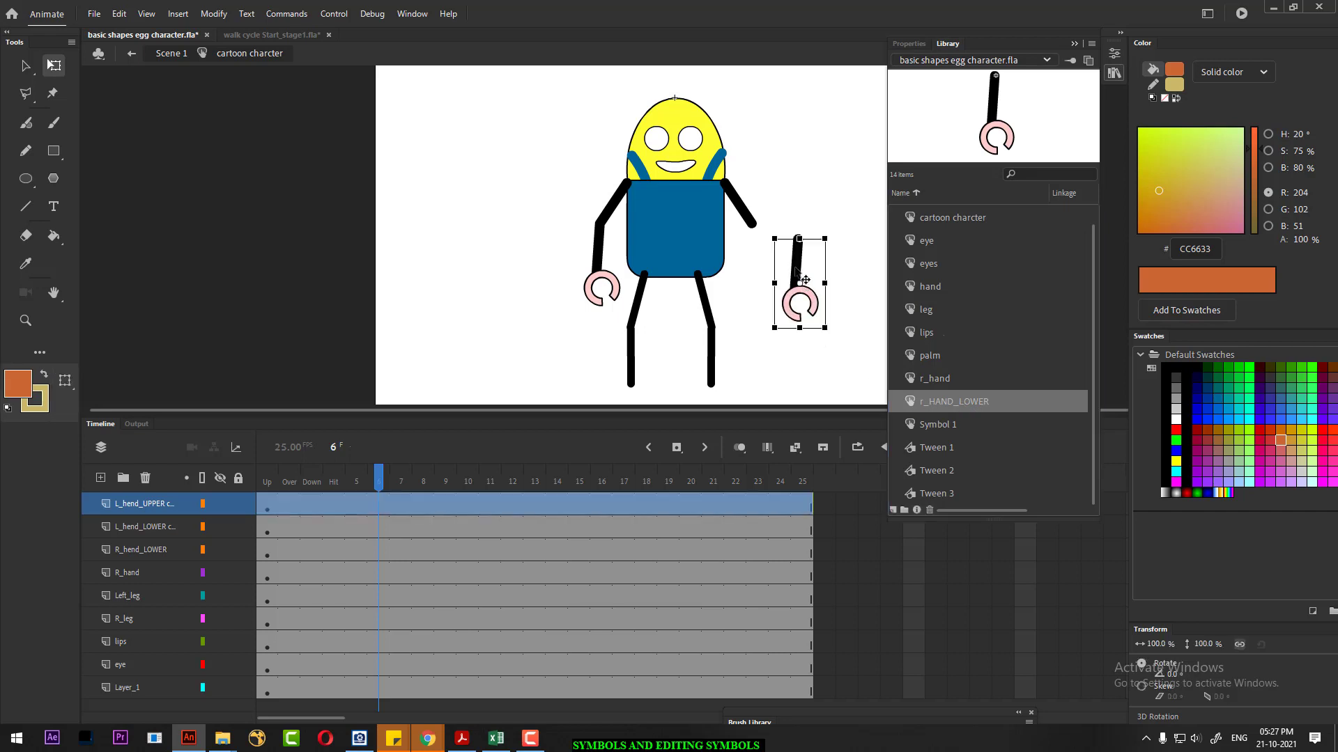
{"action": "key", "text": "ctrl+l"}
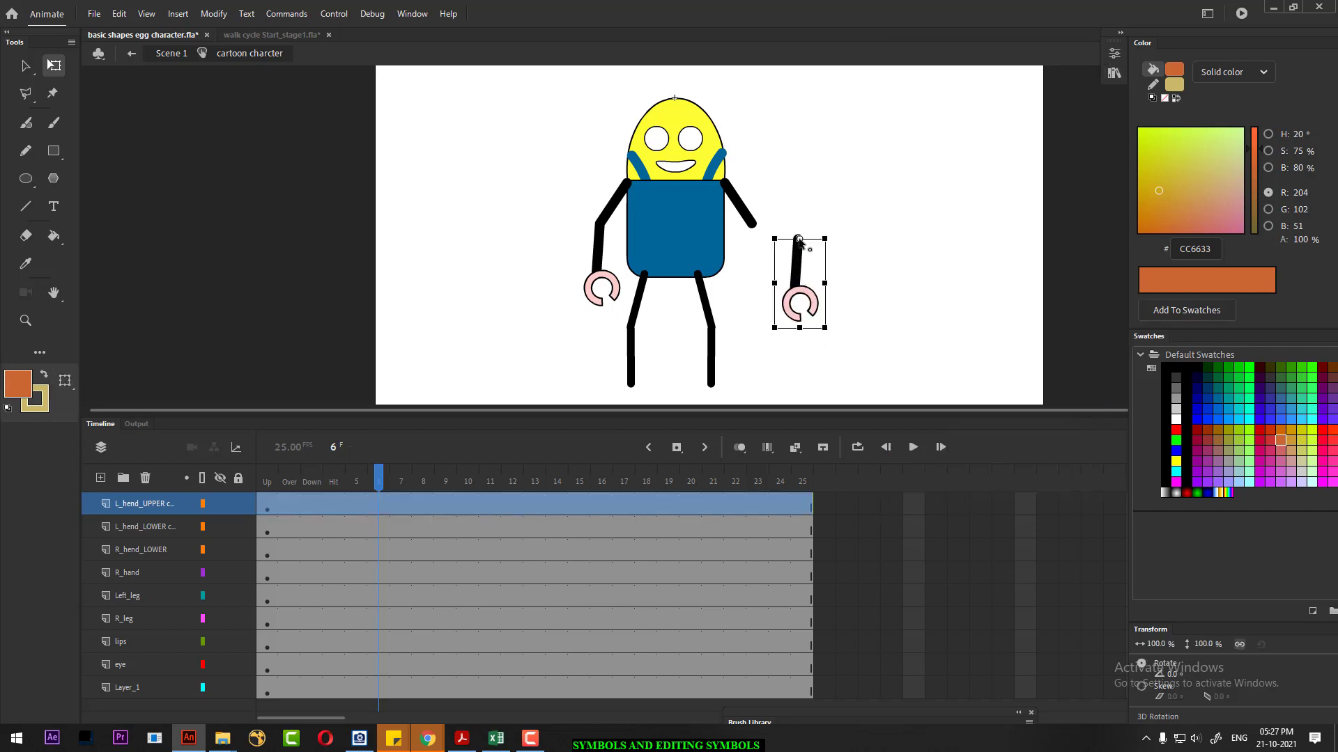
- Flip the new lower arm horizontally and move it to the left elbow, under the left upper arm
{"action": "right_click", "coordinate": [800, 251]}
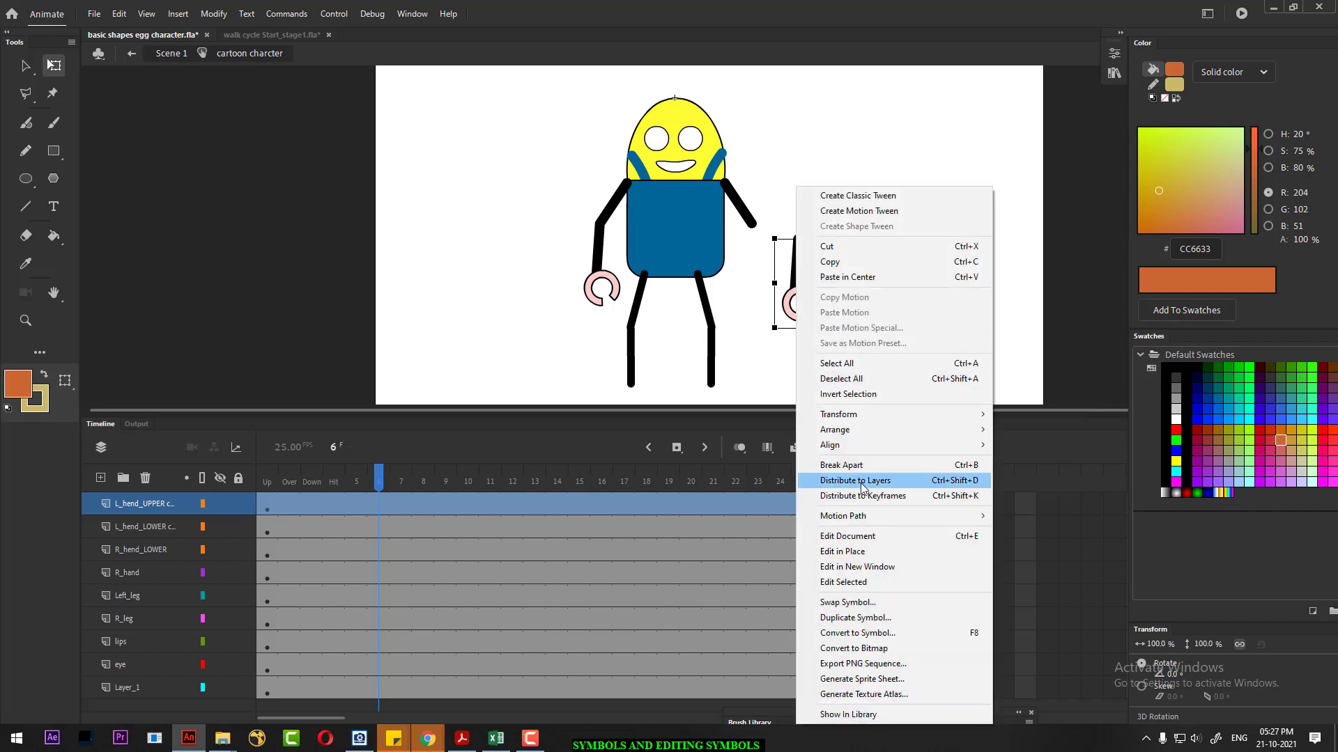
{"action": "mouse_move", "coordinate": [944, 423]}
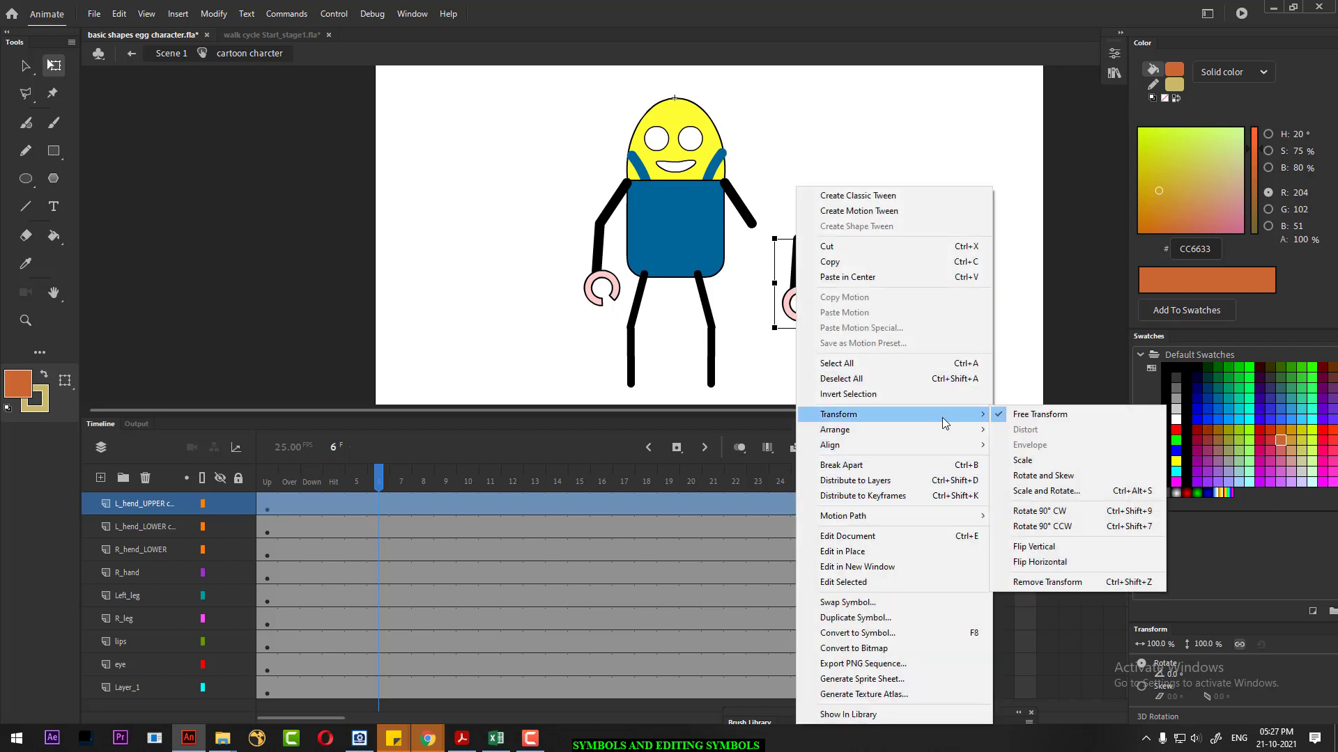
{"action": "left_click", "coordinate": [1065, 565]}
{"action": "left_click_drag", "start_coordinate": [806, 263], "coordinate": [762, 241]}
{"action": "left_click", "coordinate": [855, 236]}
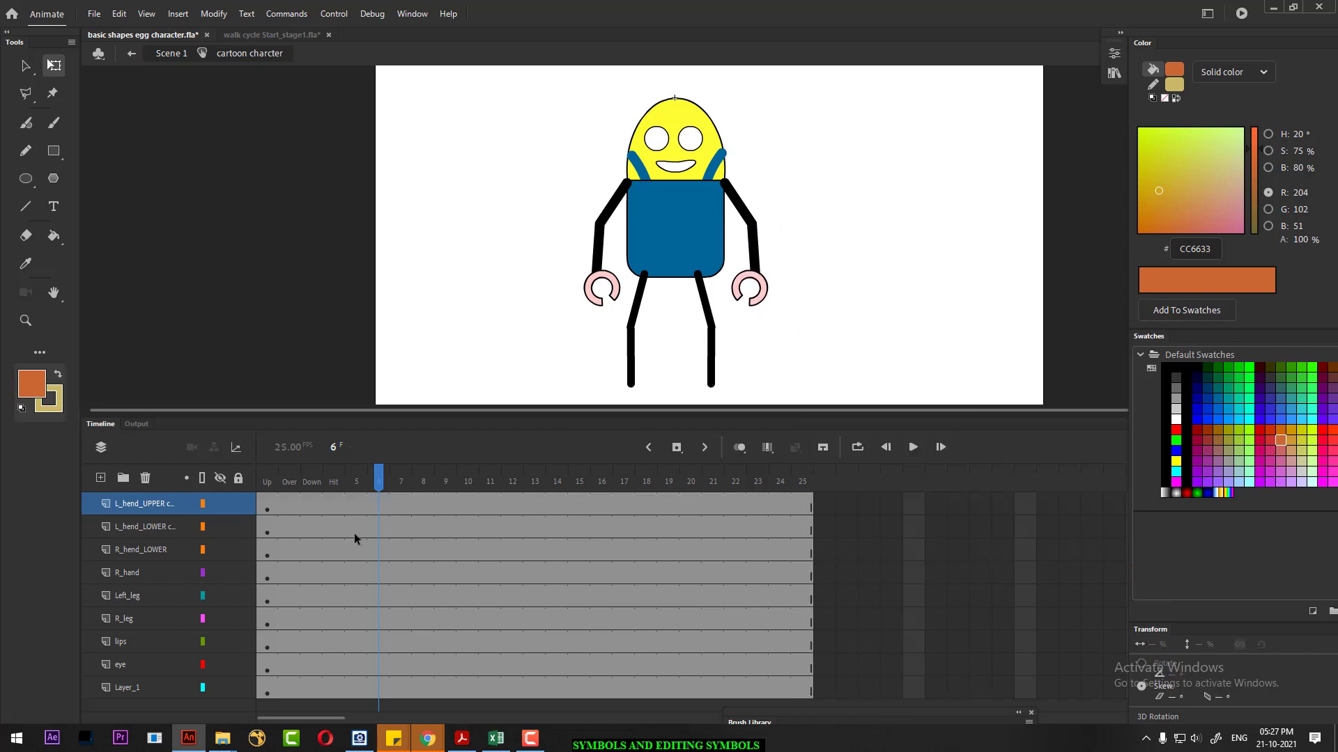
- Check the left arm's parts by toggling the L_hend_UPPER copy layer's visibility, and return the playhead to frame 1
{"action": "left_click", "coordinate": [135, 524]}
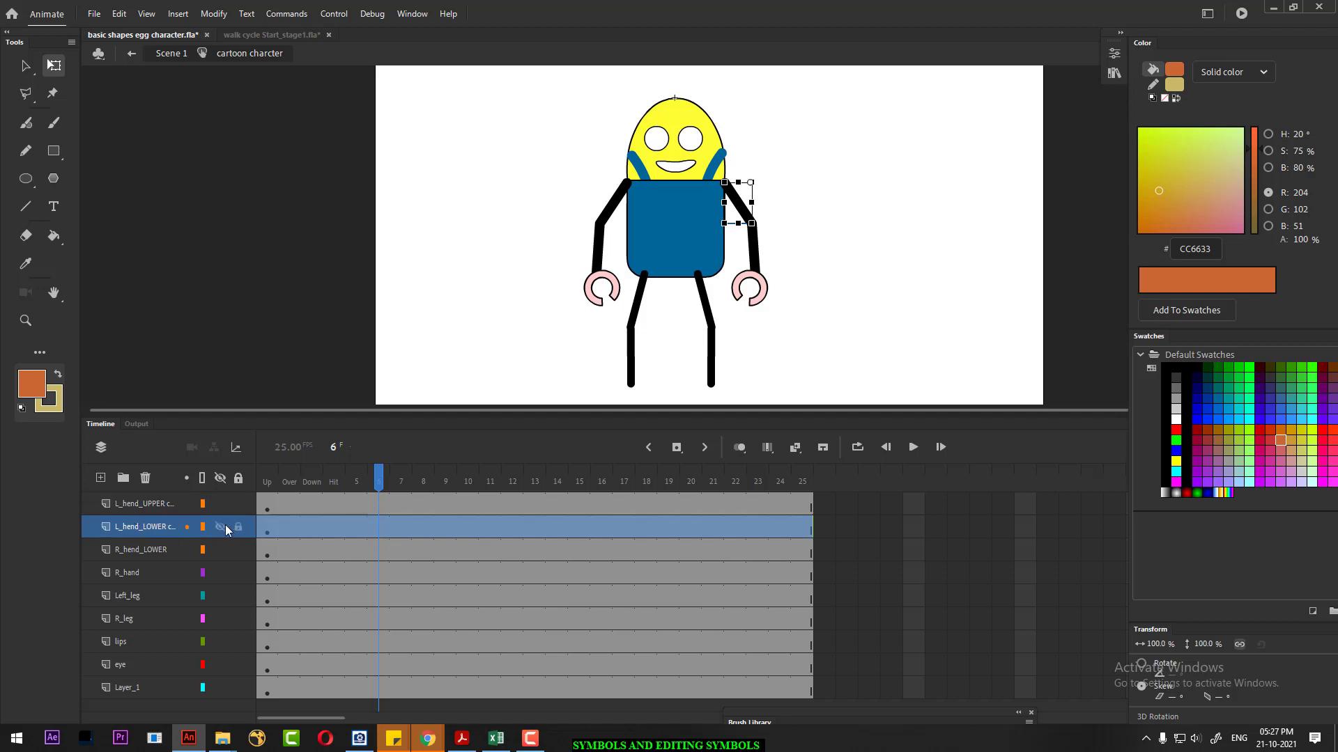
{"action": "key", "text": "q"}
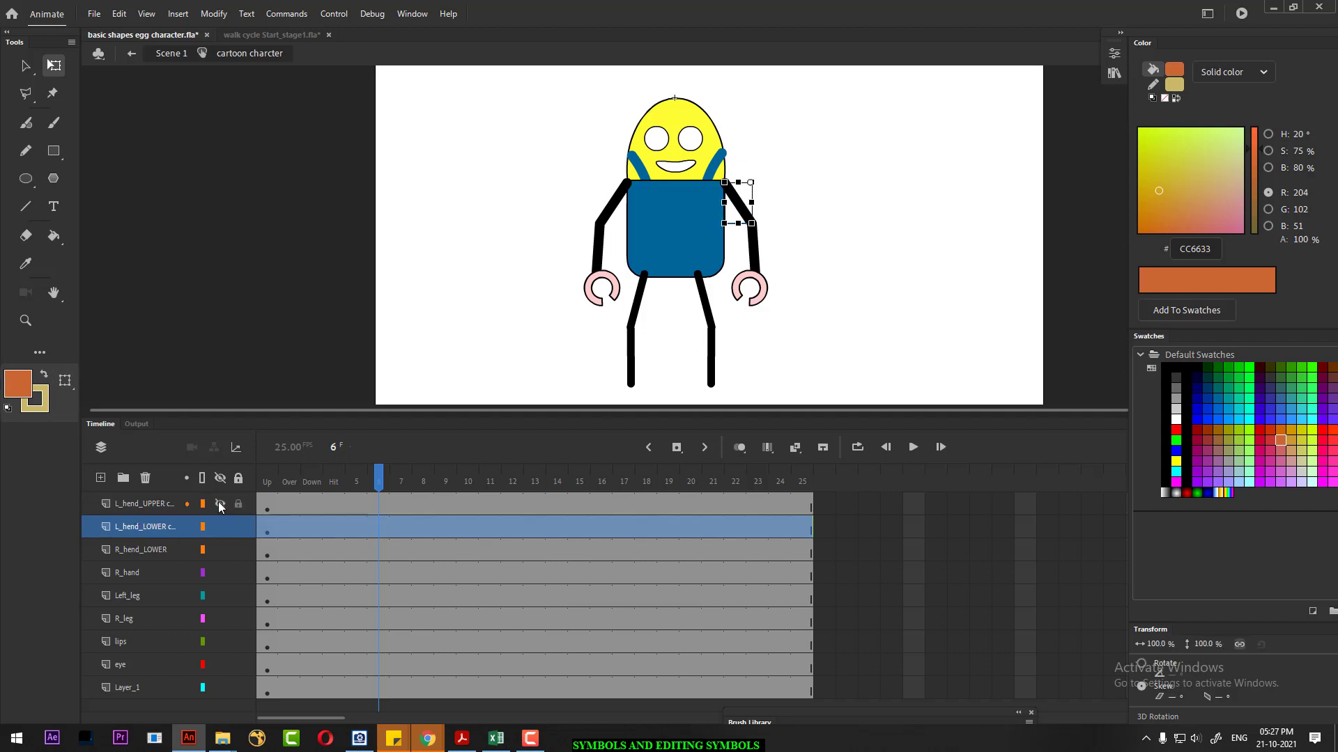
{"action": "left_click", "coordinate": [219, 502]}
{"action": "left_click", "coordinate": [219, 501]}
{"action": "left_click", "coordinate": [851, 194]}
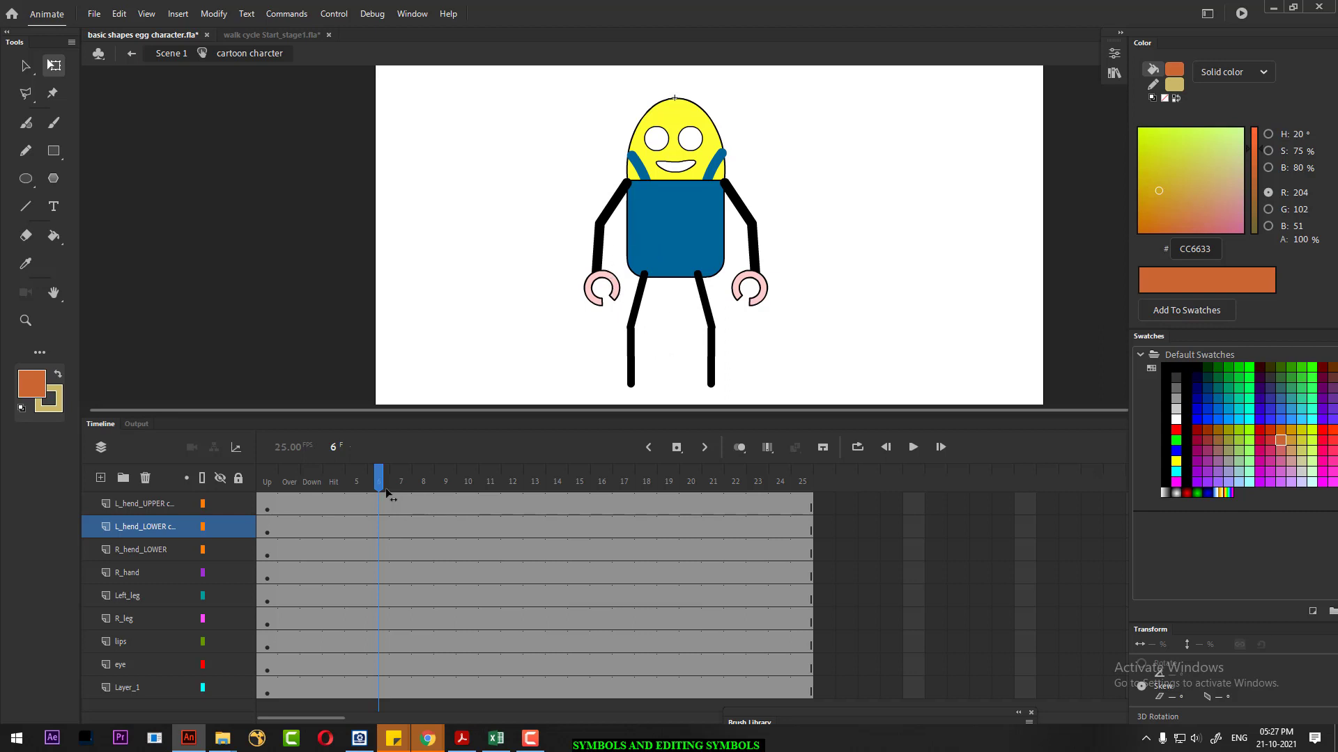
{"action": "left_click_drag", "start_coordinate": [379, 484], "coordinate": [267, 483]}
- Switch to the walk cycle Start_stage1.fla document, show the whole boy and preview his walk animation
{"action": "left_click", "coordinate": [287, 37]}
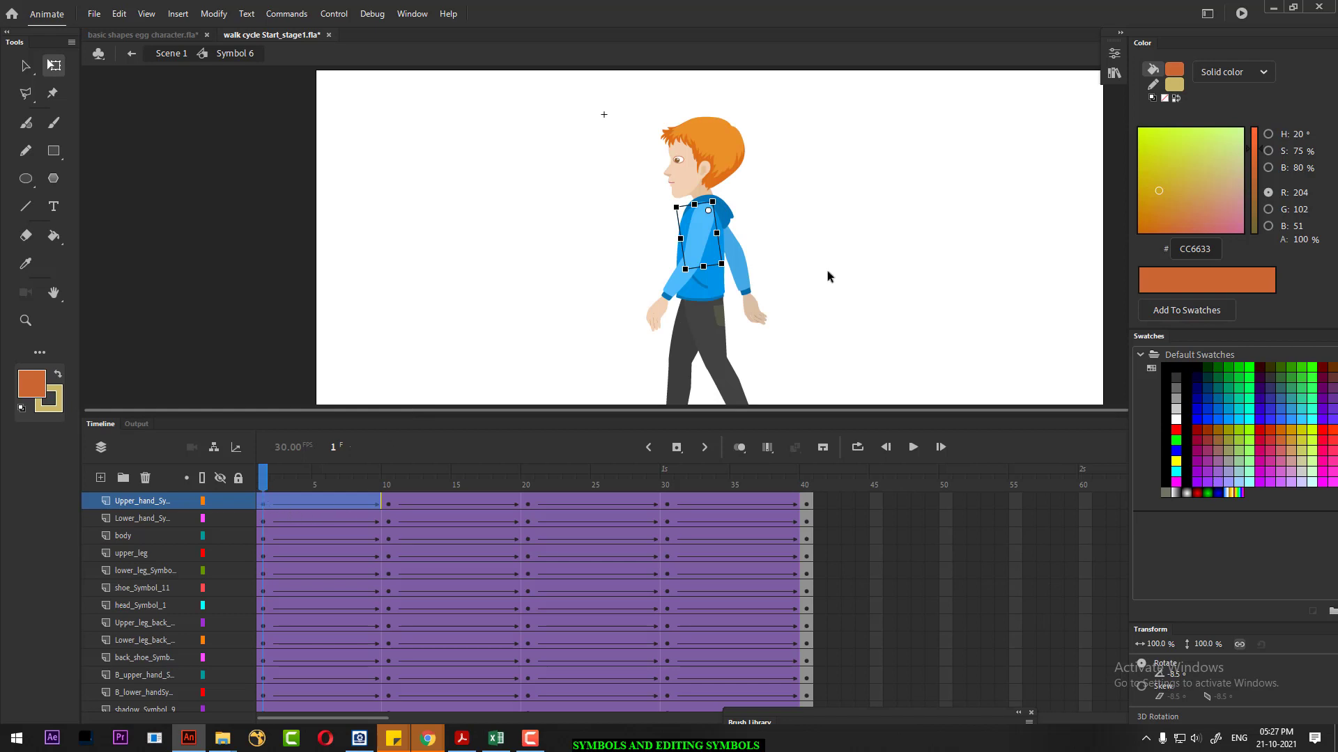
{"action": "left_click", "coordinate": [874, 248]}
{"action": "key", "text": "ctrl+2"}
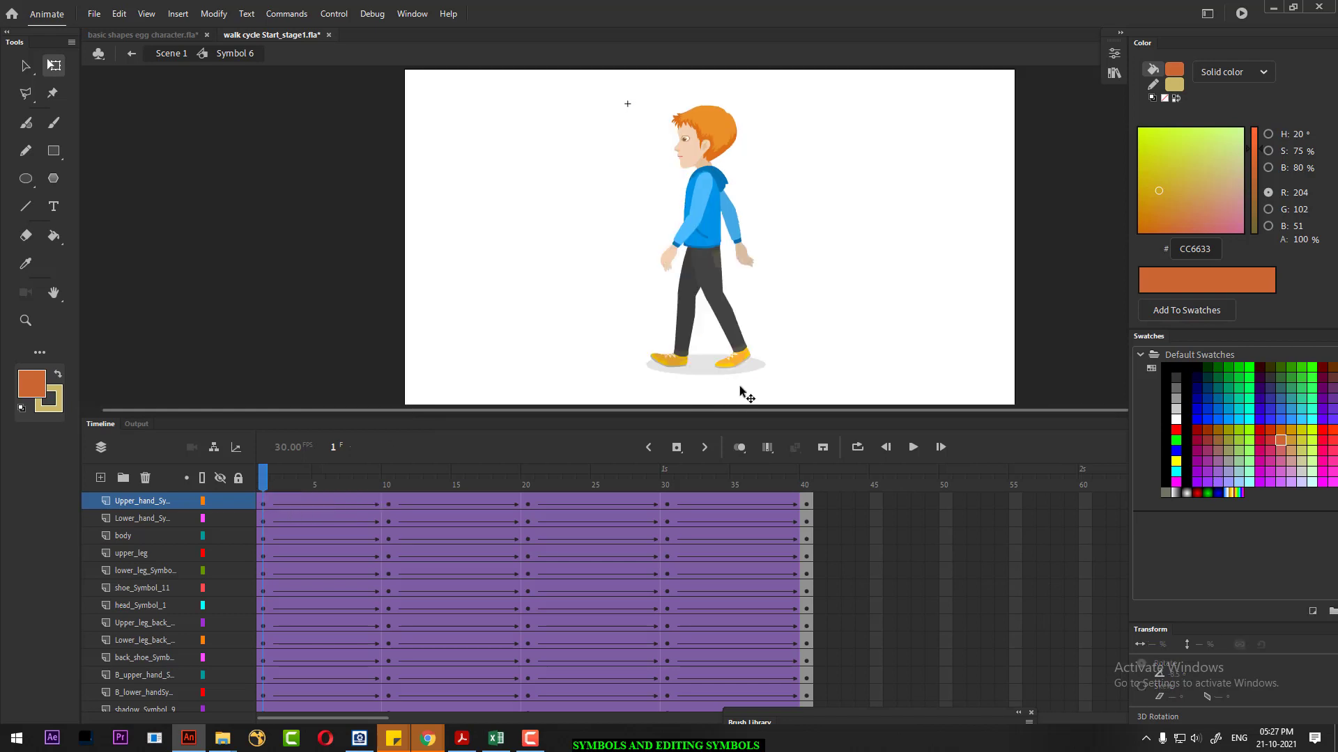
{"action": "left_click_drag", "start_coordinate": [264, 485], "coordinate": [114, 496]}
{"action": "key", "text": "Return"}
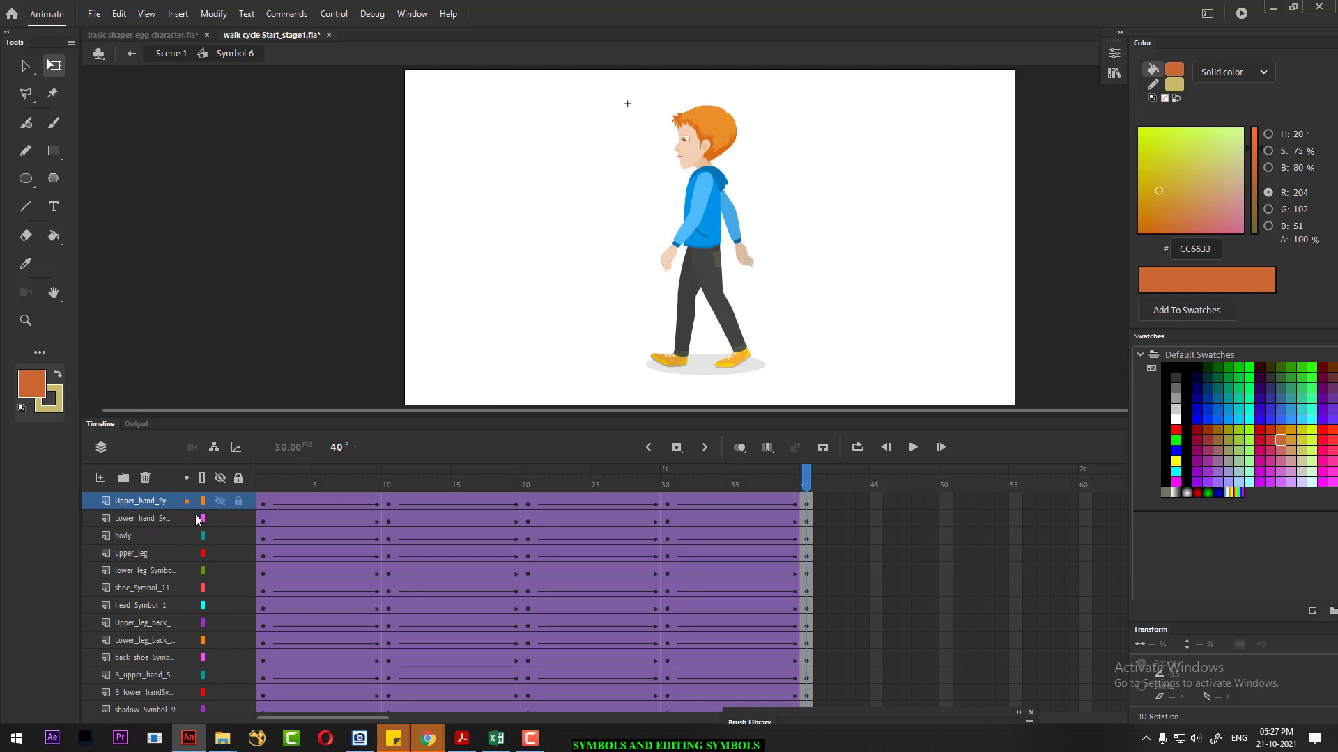
{"action": "mouse_move", "coordinate": [291, 482]}
{"action": "left_mouse_down"}
{"action": "mouse_move", "coordinate": [255, 487]}
{"action": "mouse_move", "coordinate": [283, 490]}
{"action": "left_mouse_up"}
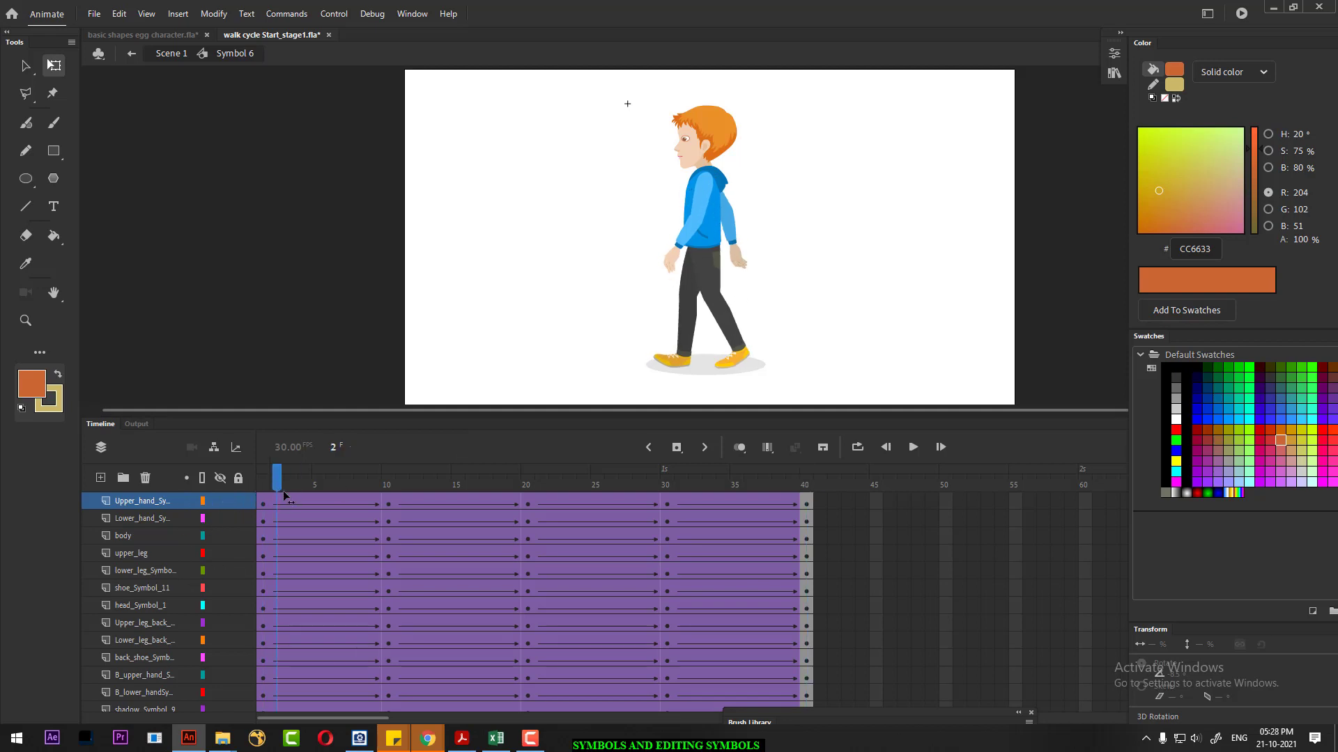
- Inspect the boy's front arm and torso by selecting or toggling the Upper_hand, Lower_hand and body layers
{"action": "left_click", "coordinate": [145, 550]}
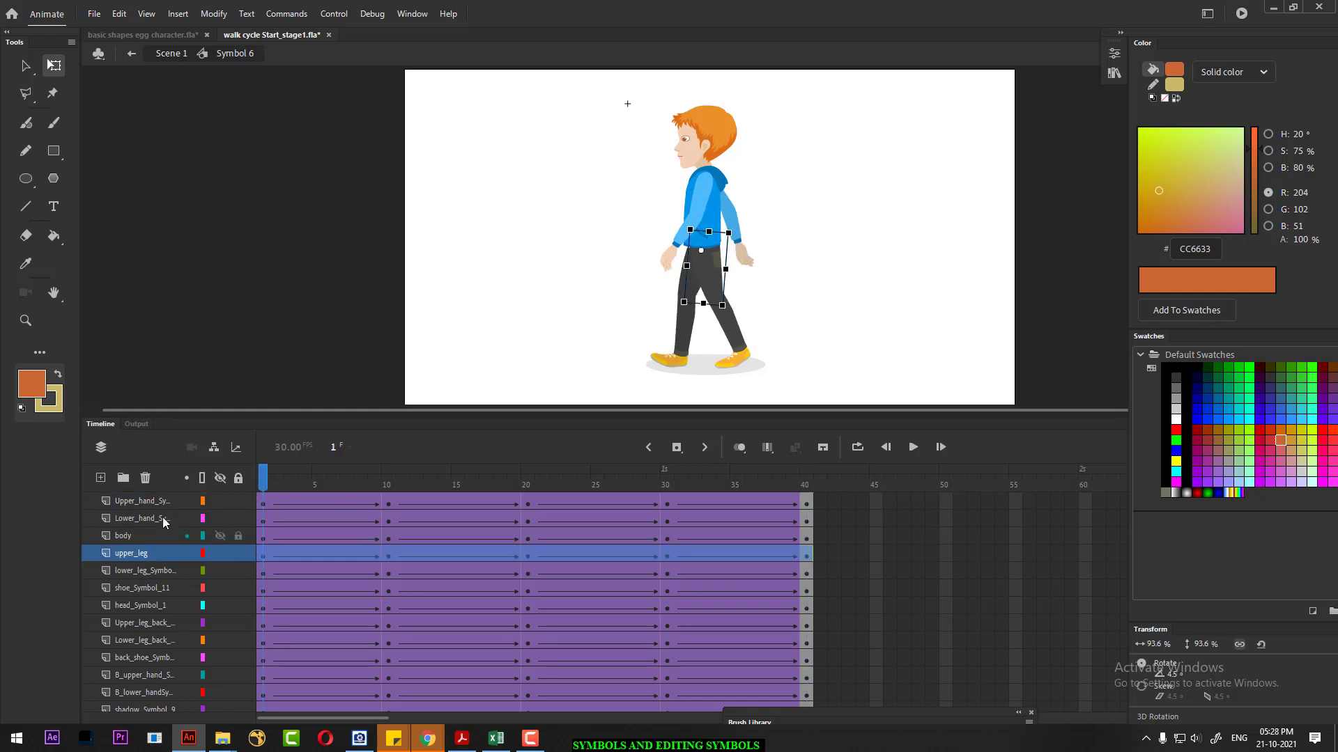
{"action": "left_click", "coordinate": [198, 502]}
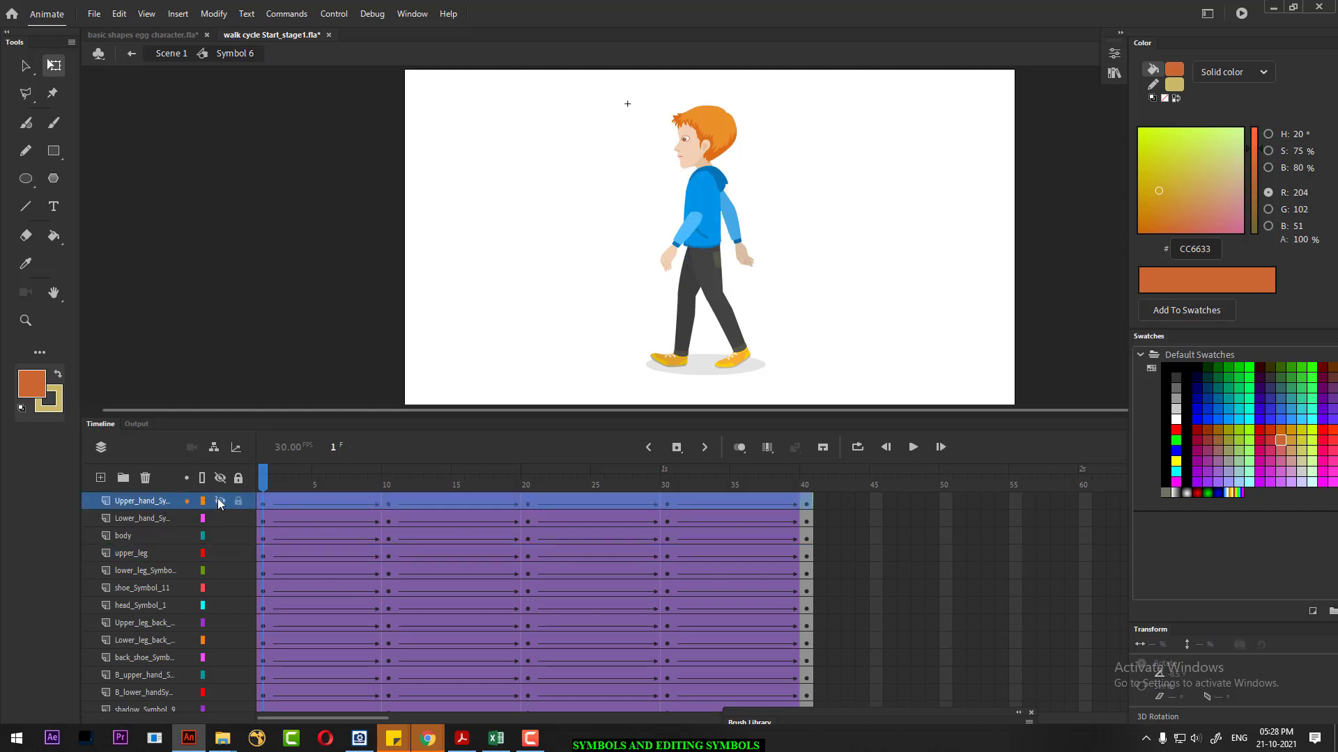
{"action": "left_click", "coordinate": [132, 521]}
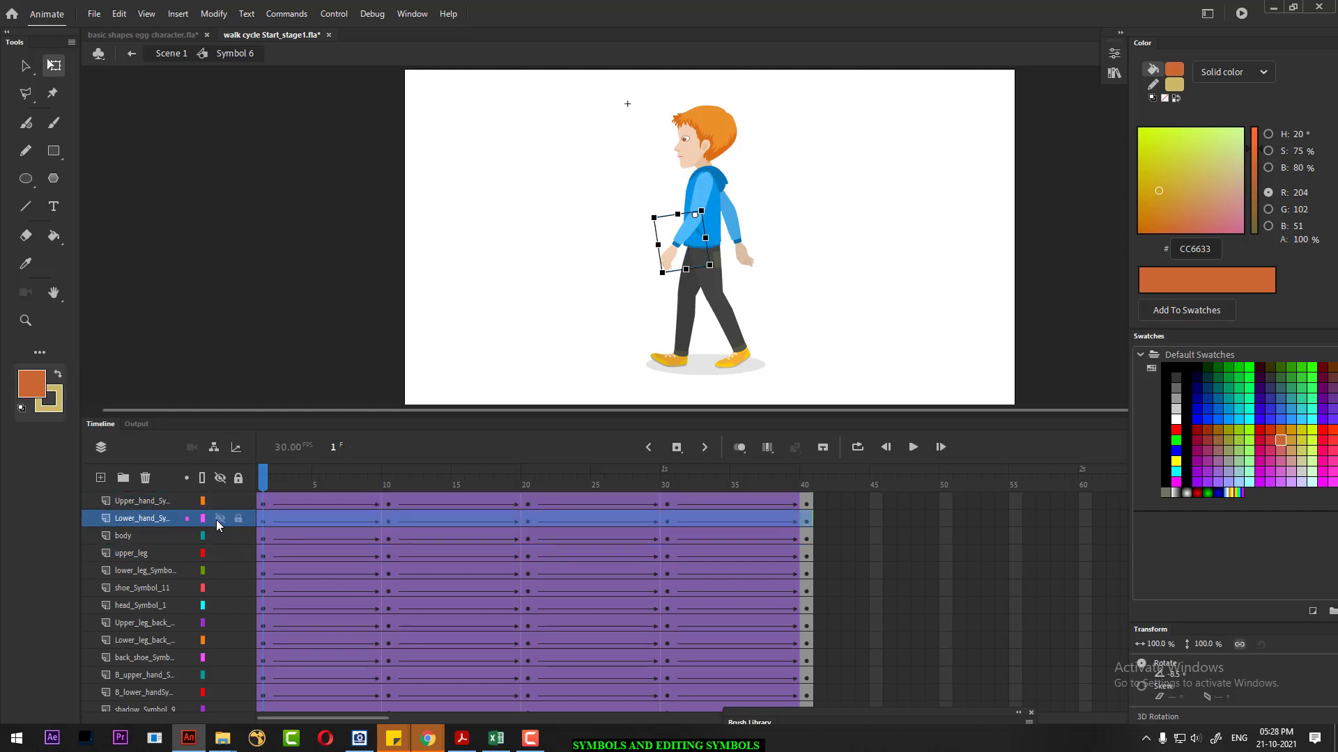
{"action": "left_click", "coordinate": [126, 535]}
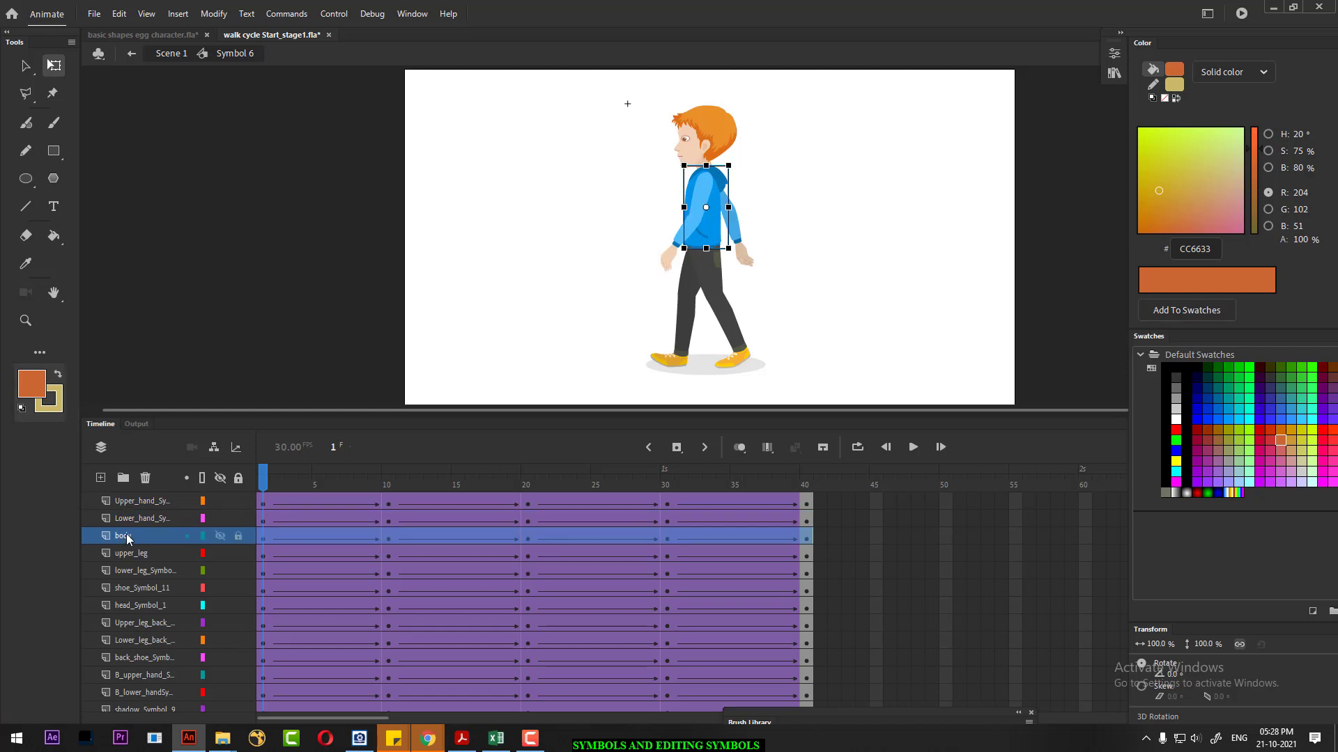
{"action": "left_click", "coordinate": [219, 535]}
{"action": "left_click", "coordinate": [219, 536]}
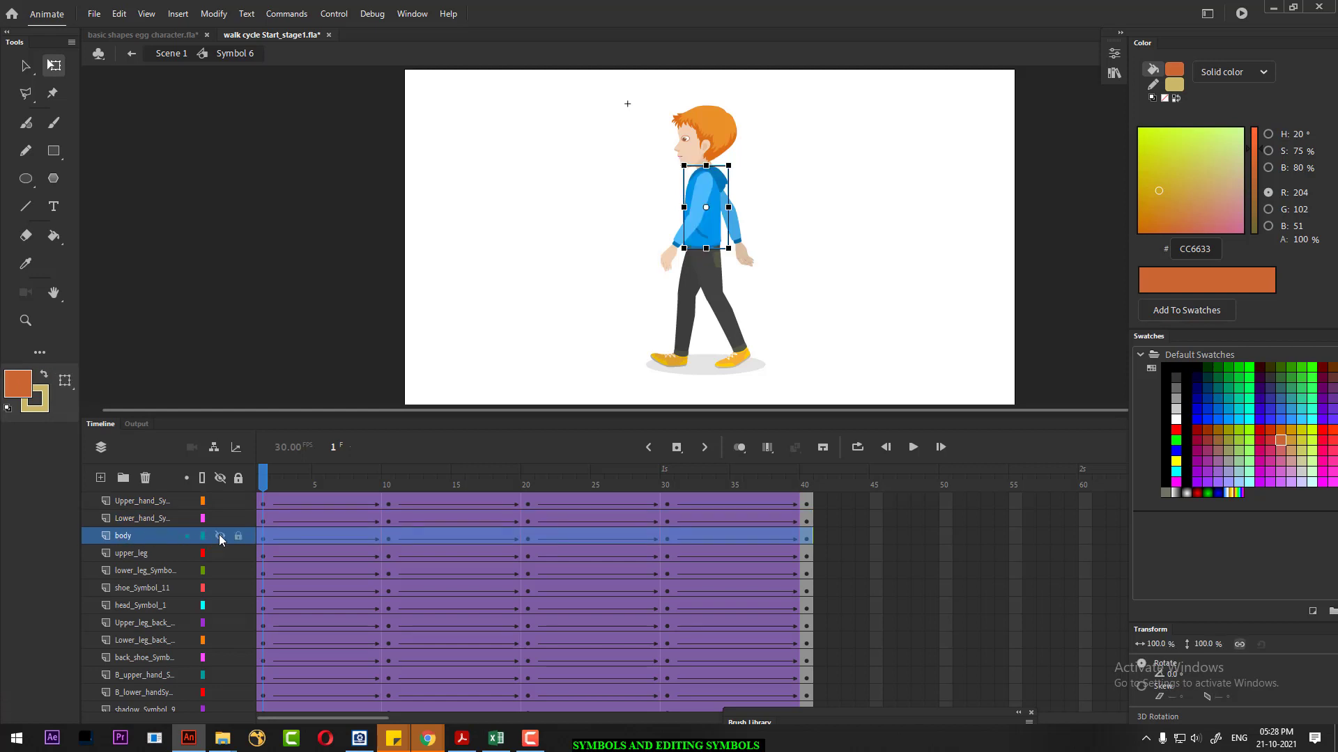
- Examine the boy's front leg by toggling the visibility of the upper_leg, lower_leg and shoe_Symbol_11 layers
{"action": "left_click", "coordinate": [216, 553]}
{"action": "left_click", "coordinate": [217, 552]}
{"action": "left_click", "coordinate": [218, 570]}
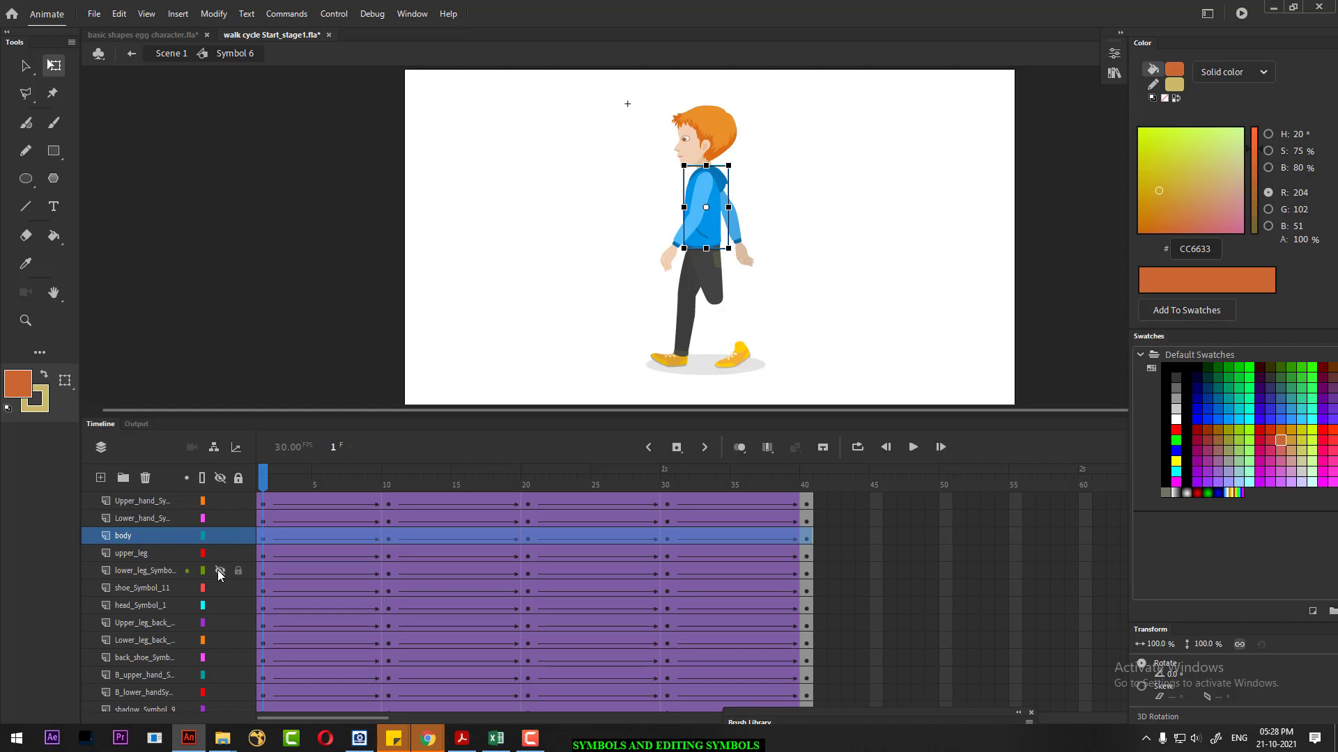
{"action": "left_click", "coordinate": [217, 570]}
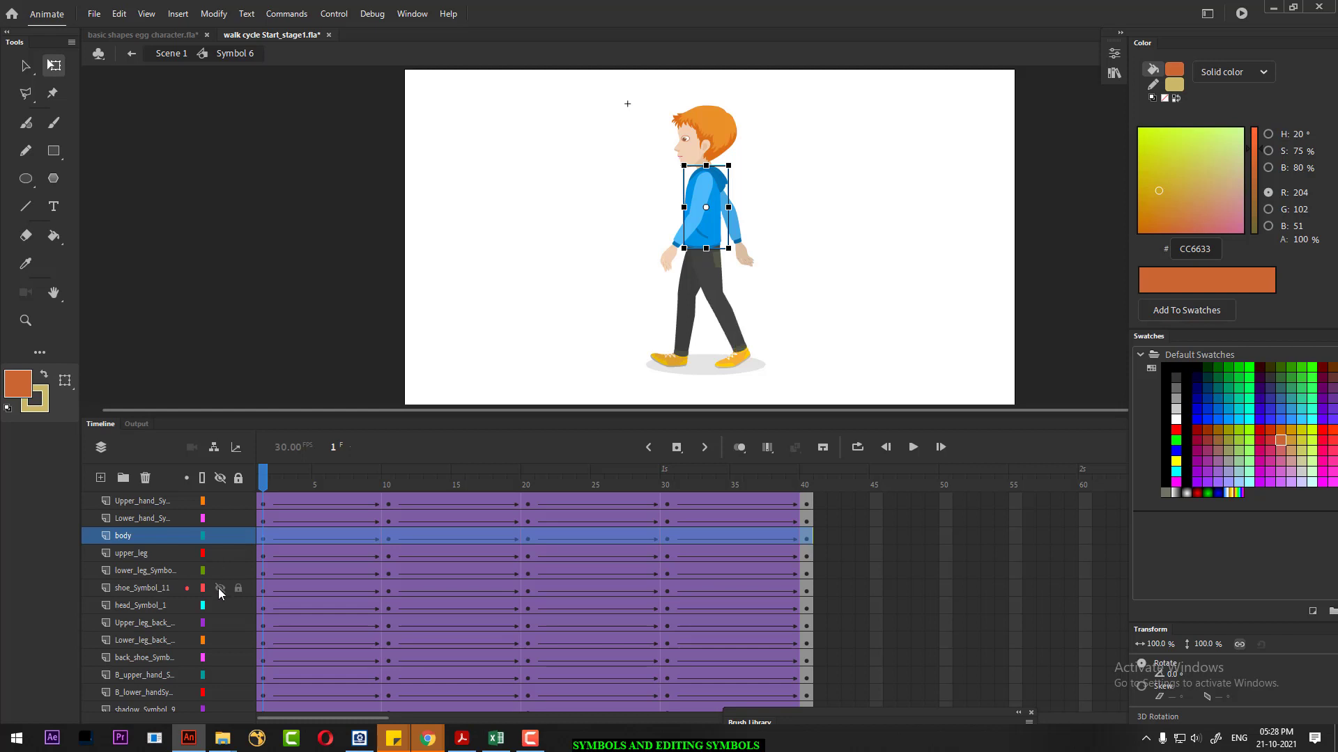
{"action": "left_click", "coordinate": [219, 588]}
{"action": "left_click", "coordinate": [219, 588]}
{"action": "left_click", "coordinate": [219, 588]}
{"action": "left_click", "coordinate": [220, 588]}
- Examine the boy's head and back leg by toggling the head_Symbol_1, Upper_leg_back, Lower_leg_back and back_shoe layers
{"action": "left_click", "coordinate": [219, 606]}
{"action": "left_click", "coordinate": [219, 605]}
{"action": "left_click", "coordinate": [219, 604]}
{"action": "left_click", "coordinate": [219, 605]}
{"action": "left_click", "coordinate": [217, 625]}
{"action": "left_click", "coordinate": [217, 625]}
{"action": "left_click", "coordinate": [217, 641]}
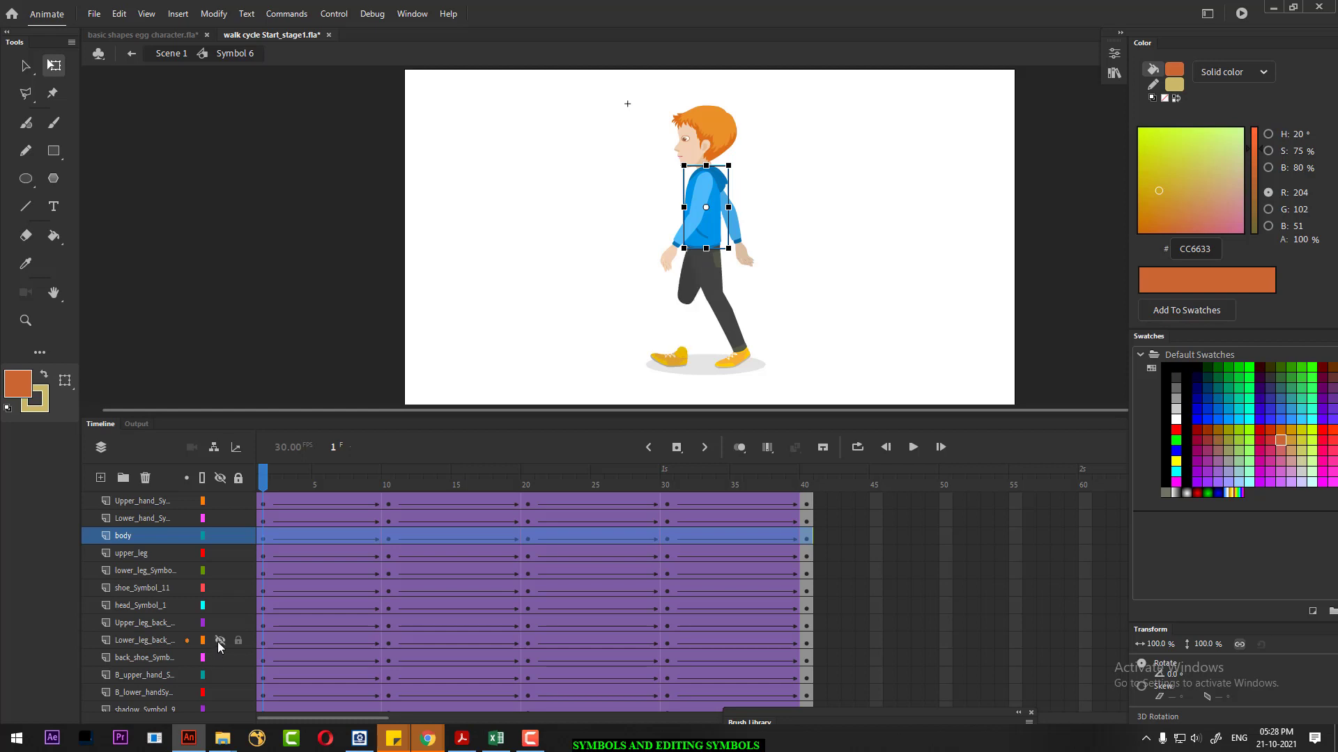
{"action": "left_click", "coordinate": [217, 642]}
{"action": "left_click", "coordinate": [218, 658]}
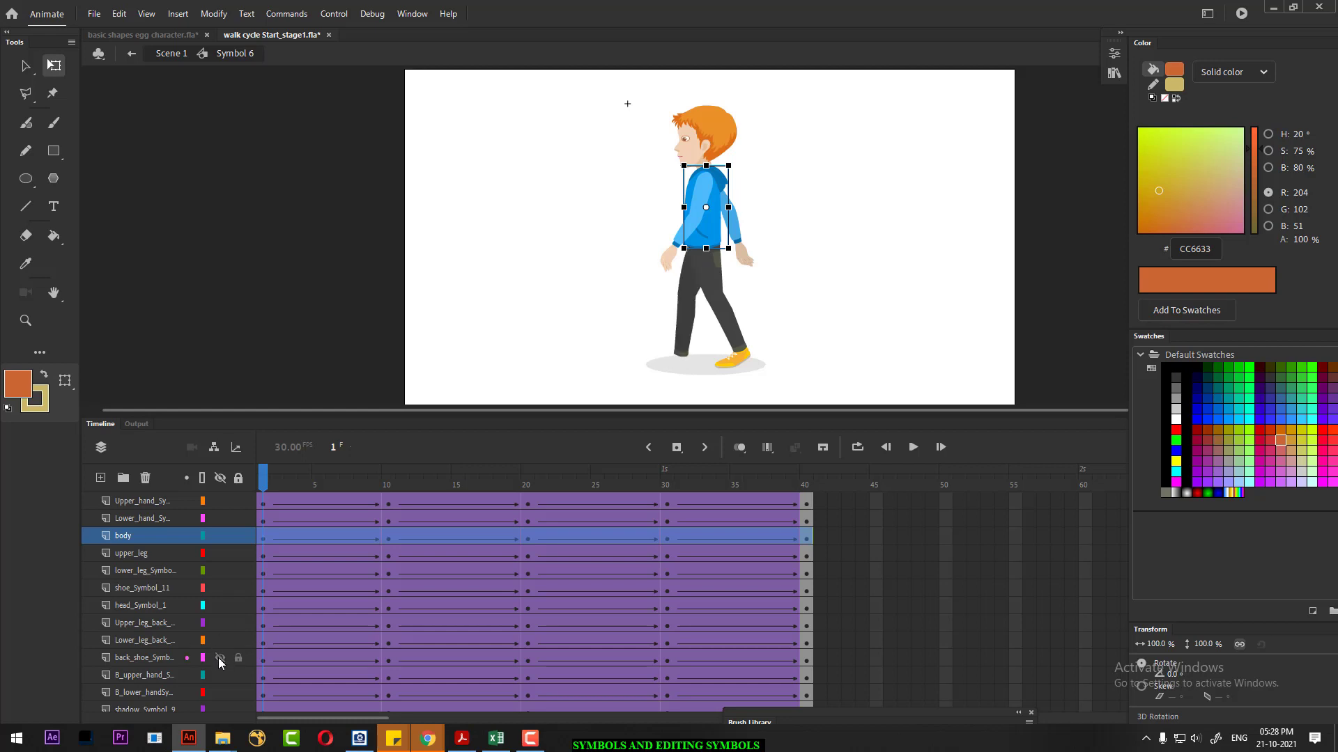
{"action": "left_click", "coordinate": [219, 658]}
- Examine the boy's back arm and shadow by toggling the B_upper_hand, B_lower_hand and shadow_Symbol_9 layers
{"action": "left_click", "coordinate": [219, 674]}
{"action": "left_click", "coordinate": [218, 675]}
{"action": "left_click", "coordinate": [219, 693]}
{"action": "left_click", "coordinate": [219, 693]}
{"action": "scroll", "coordinate": [132, 588], "scroll_direction": "down", "scroll_amount": 1}
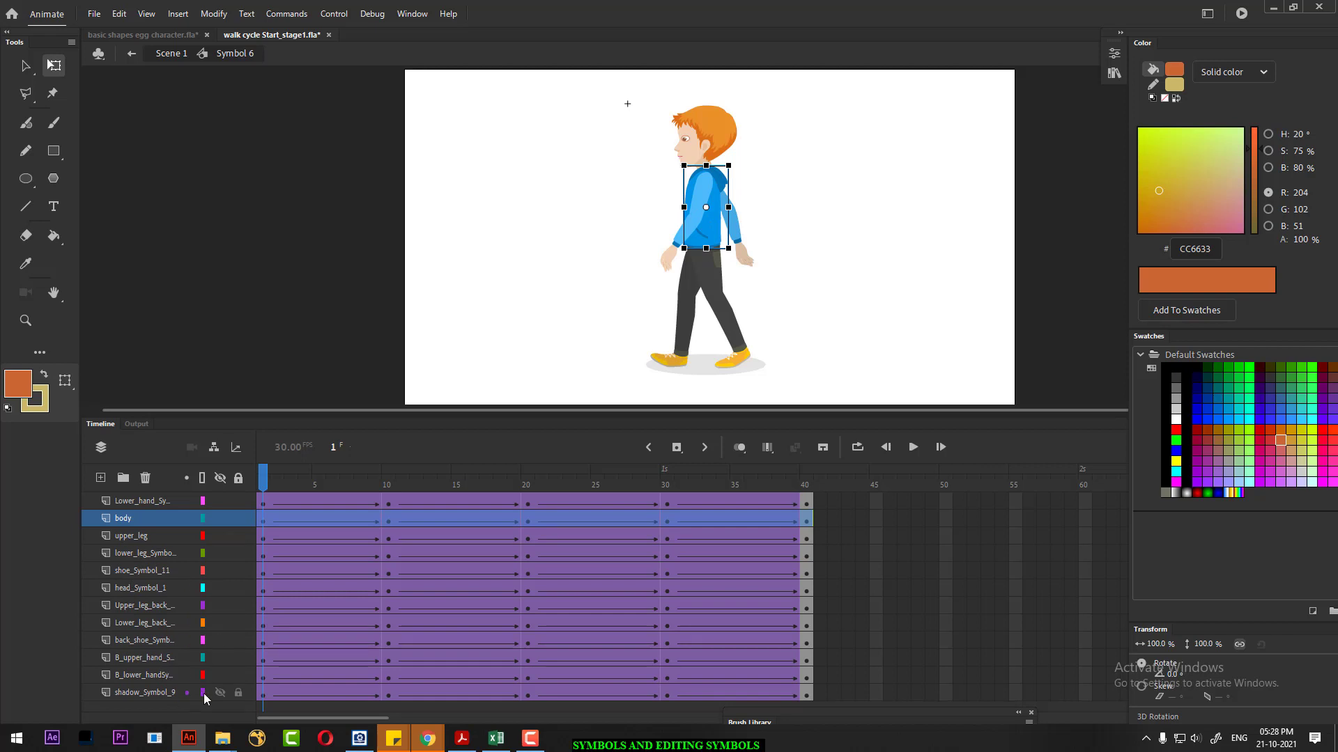
{"action": "left_click", "coordinate": [222, 674]}
{"action": "left_click", "coordinate": [221, 675]}
{"action": "left_click", "coordinate": [220, 692]}
{"action": "left_click", "coordinate": [220, 692]}
- Return to the basic shapes egg character.fla document and review which body part each arm layer and Left_leg holds
{"action": "left_click", "coordinate": [148, 35]}
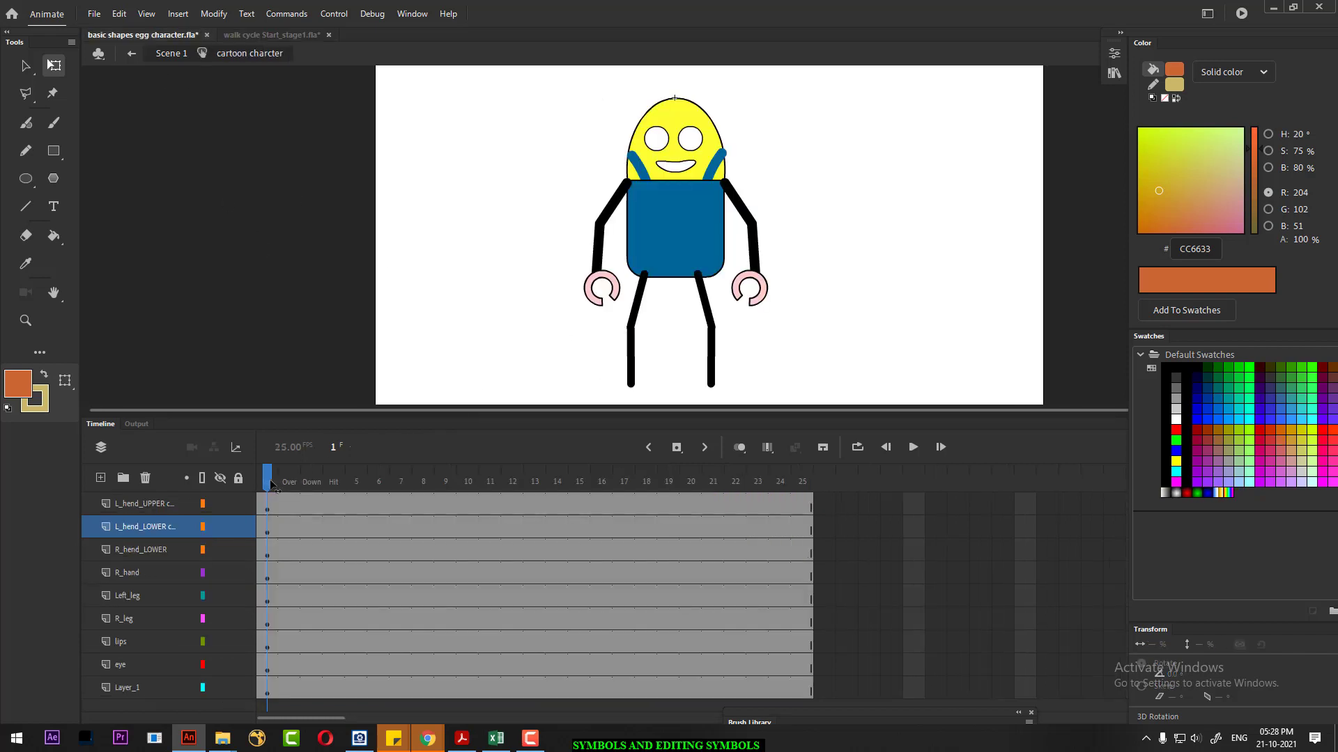
{"action": "left_click", "coordinate": [131, 502]}
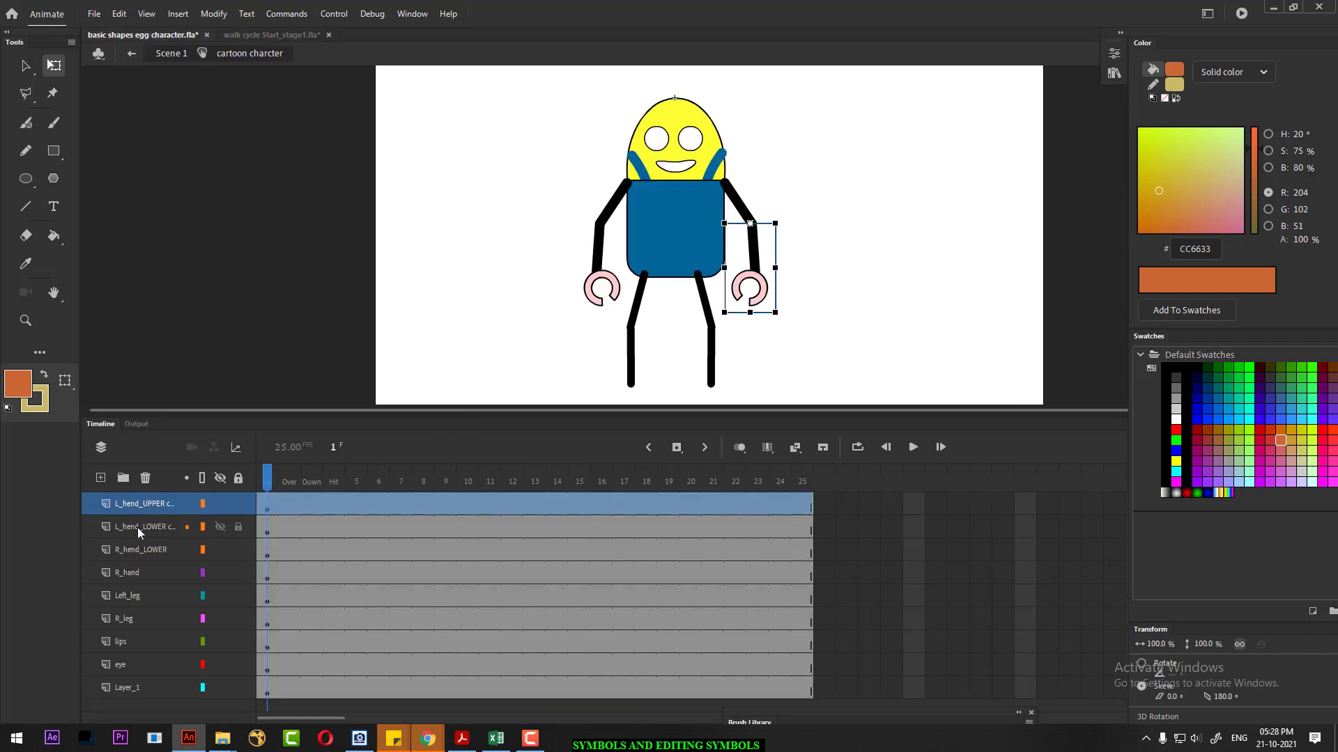
{"action": "left_click", "coordinate": [137, 528]}
{"action": "left_click", "coordinate": [141, 551]}
{"action": "left_click", "coordinate": [140, 578]}
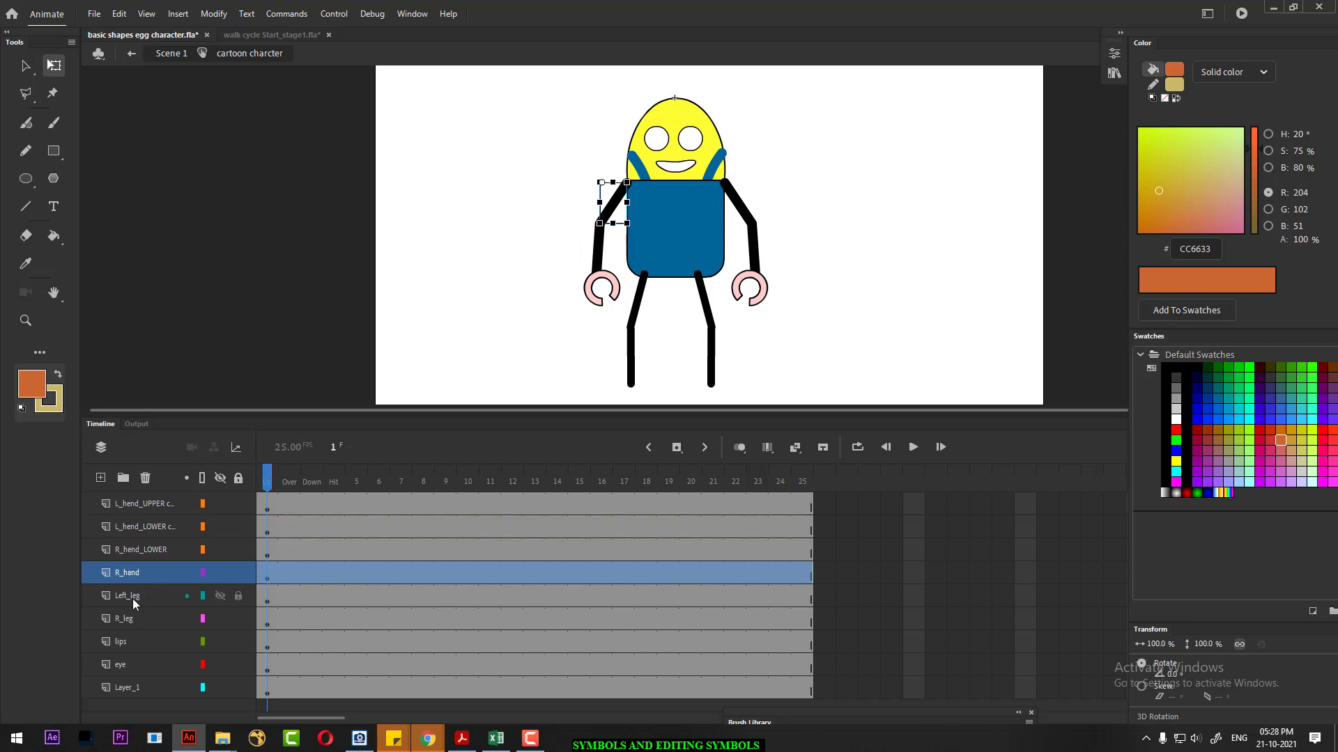
{"action": "left_click", "coordinate": [133, 599]}
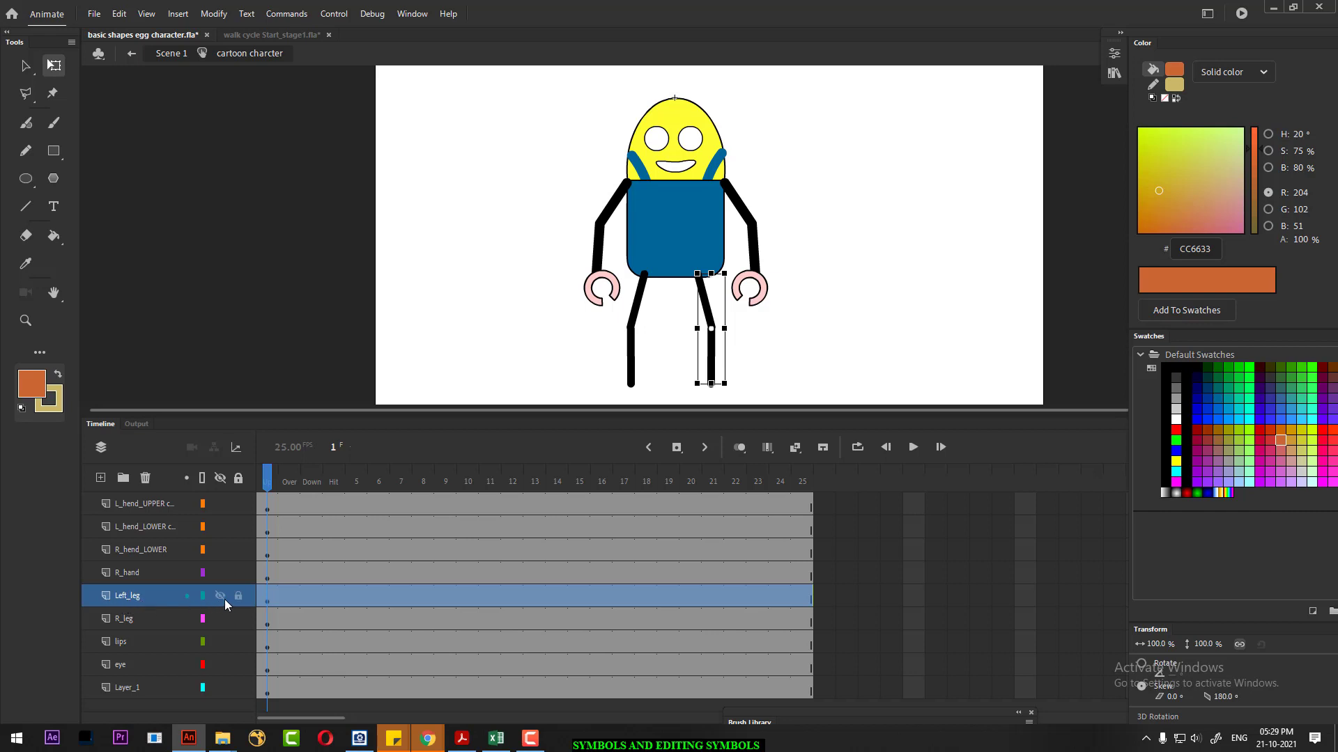
- Duplicate the Left_leg layer and rename the copy Left_leg UPPER
{"action": "left_click", "coordinate": [765, 335]}
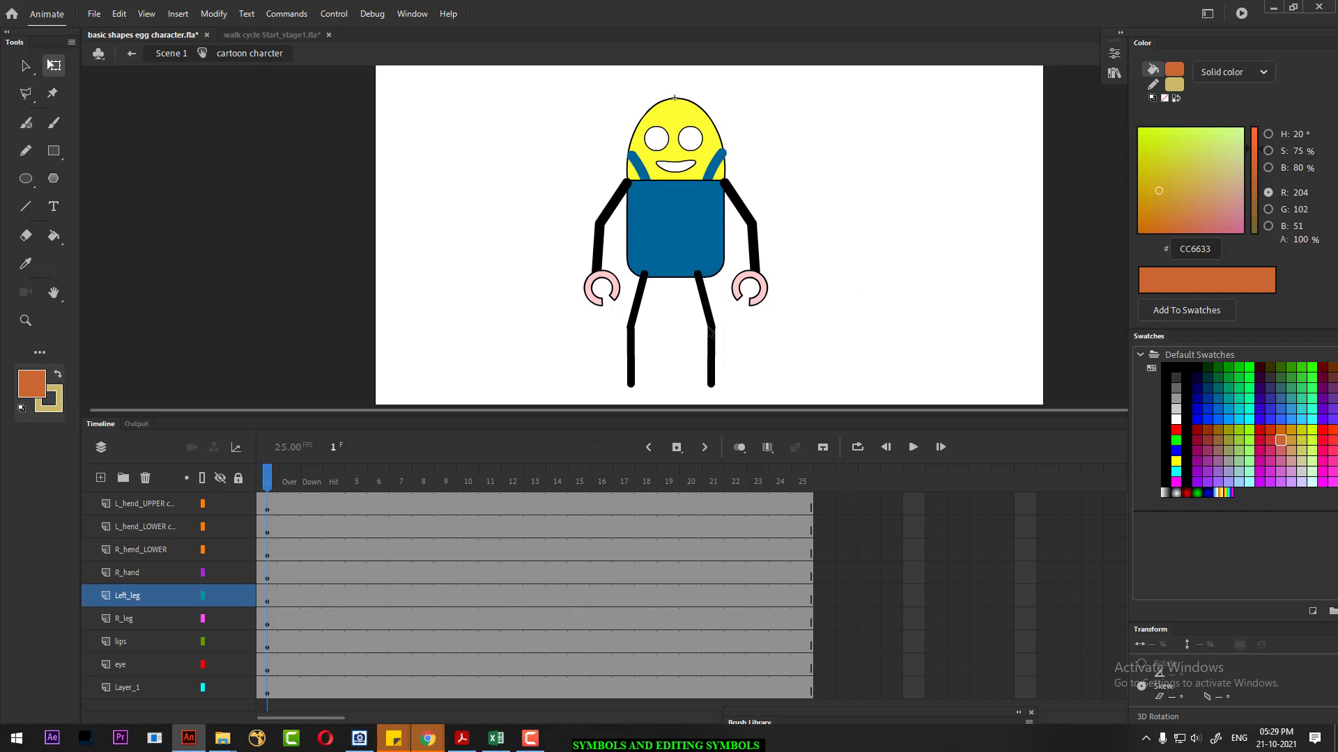
{"action": "right_click", "coordinate": [115, 599]}
{"action": "left_click", "coordinate": [185, 381]}
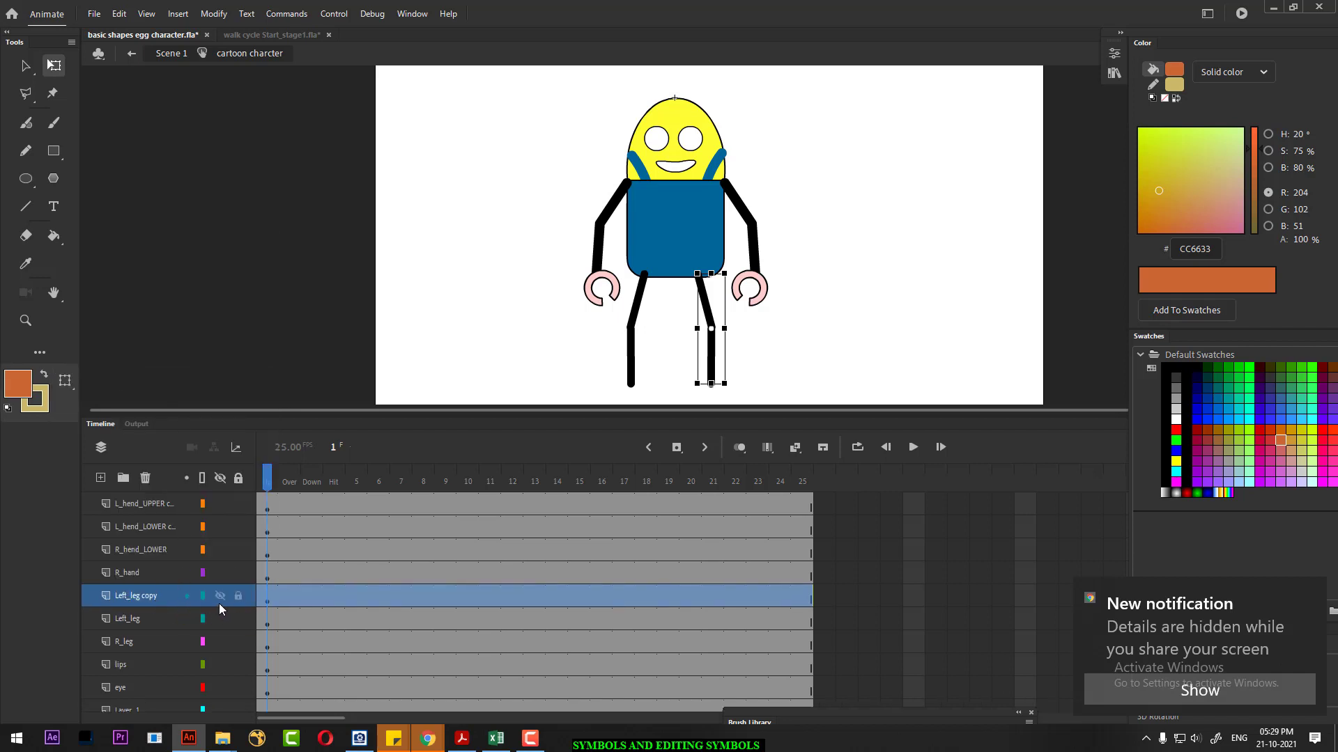
{"action": "double_click", "coordinate": [140, 596]}
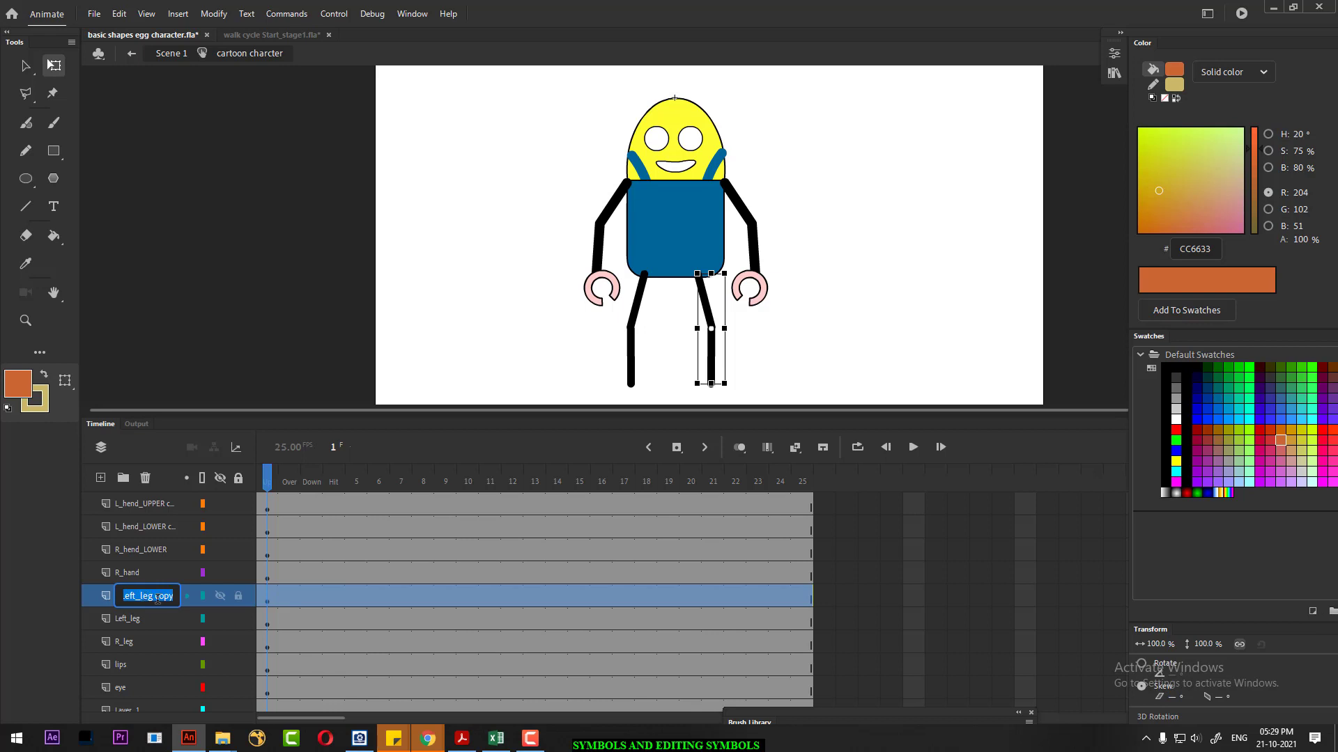
{"action": "left_click", "coordinate": [160, 596]}
{"action": "key", "text": "BackSpace"}
{"action": "key", "text": "BackSpace"}
{"action": "key", "text": "BackSpace"}
{"action": "key", "text": "BackSpace"}
{"action": "type", "text": "UPPER"}
{"action": "key", "text": "Return"}
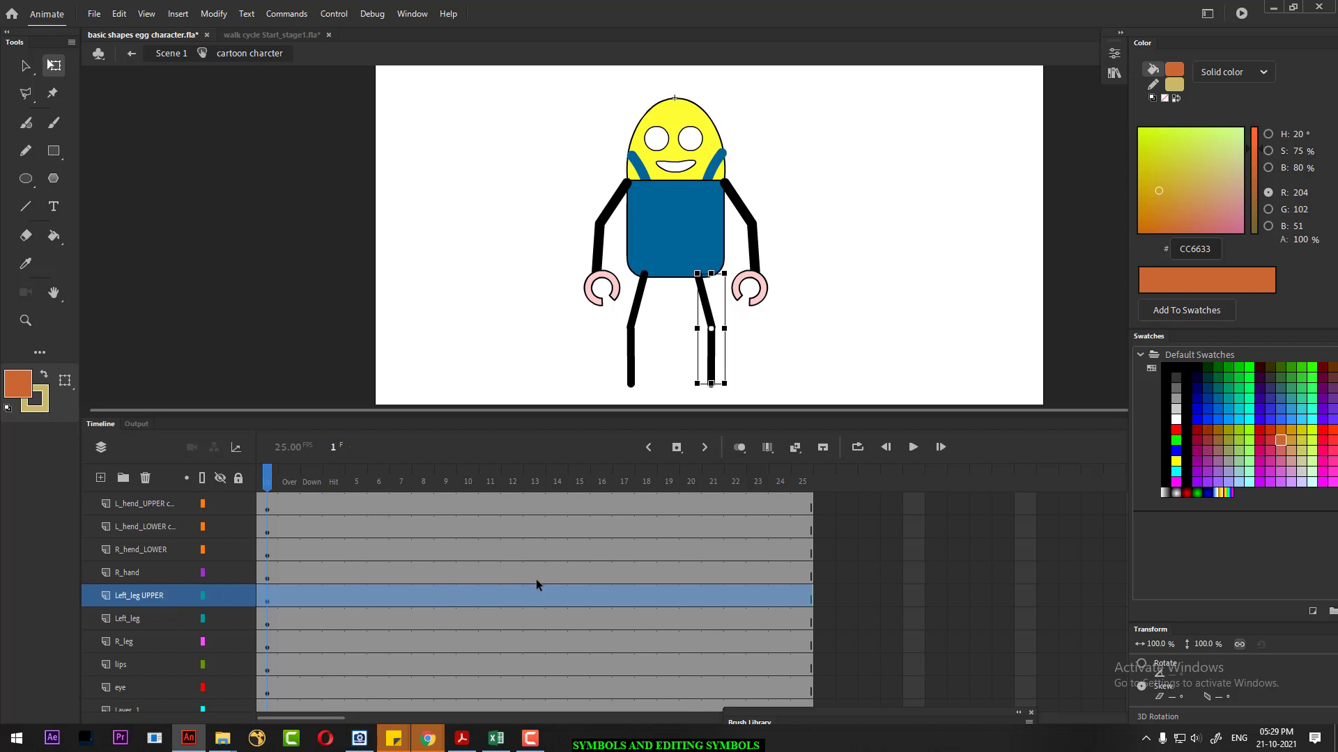
- Rename the original Left_leg layer Left_leg_LOWER, and make Left_leg UPPER the active layer
{"action": "left_click", "coordinate": [154, 625]}
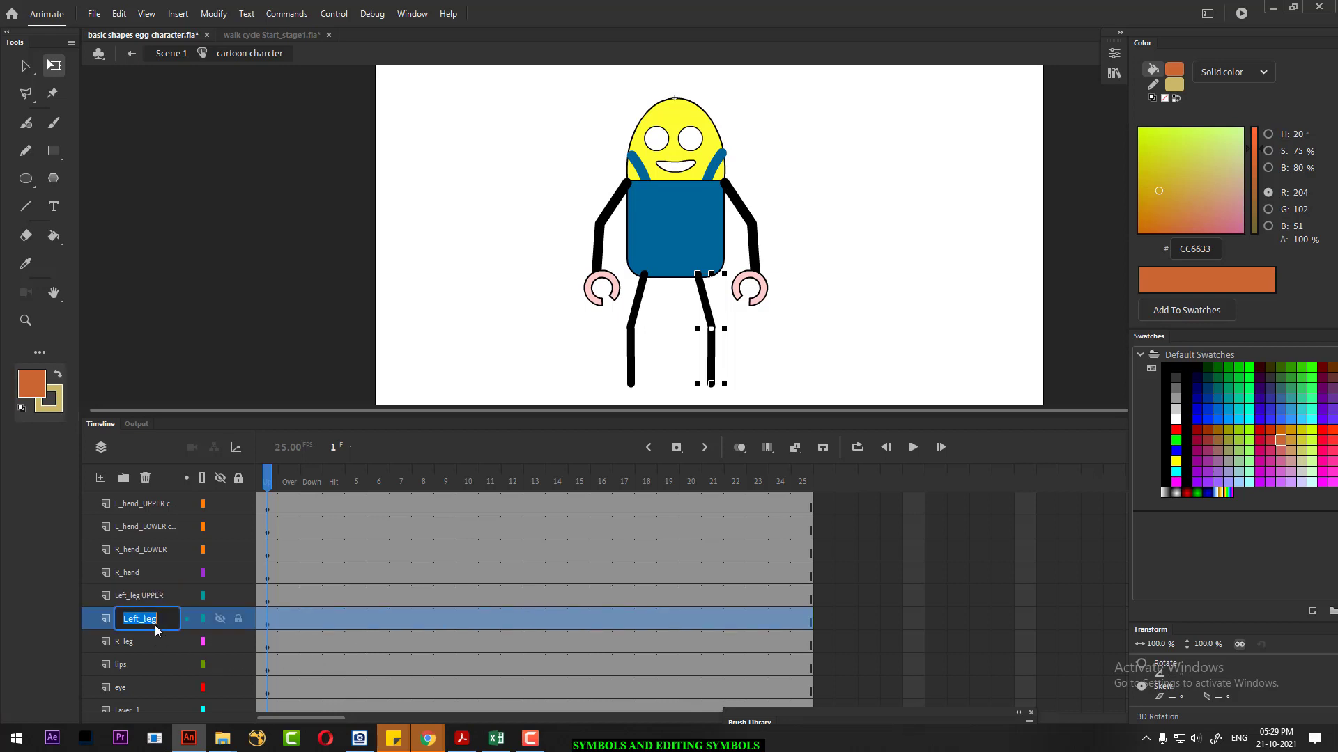
{"action": "left_click", "coordinate": [168, 617]}
{"action": "type", "text": "_LOWER"}
{"action": "key", "text": "Return"}
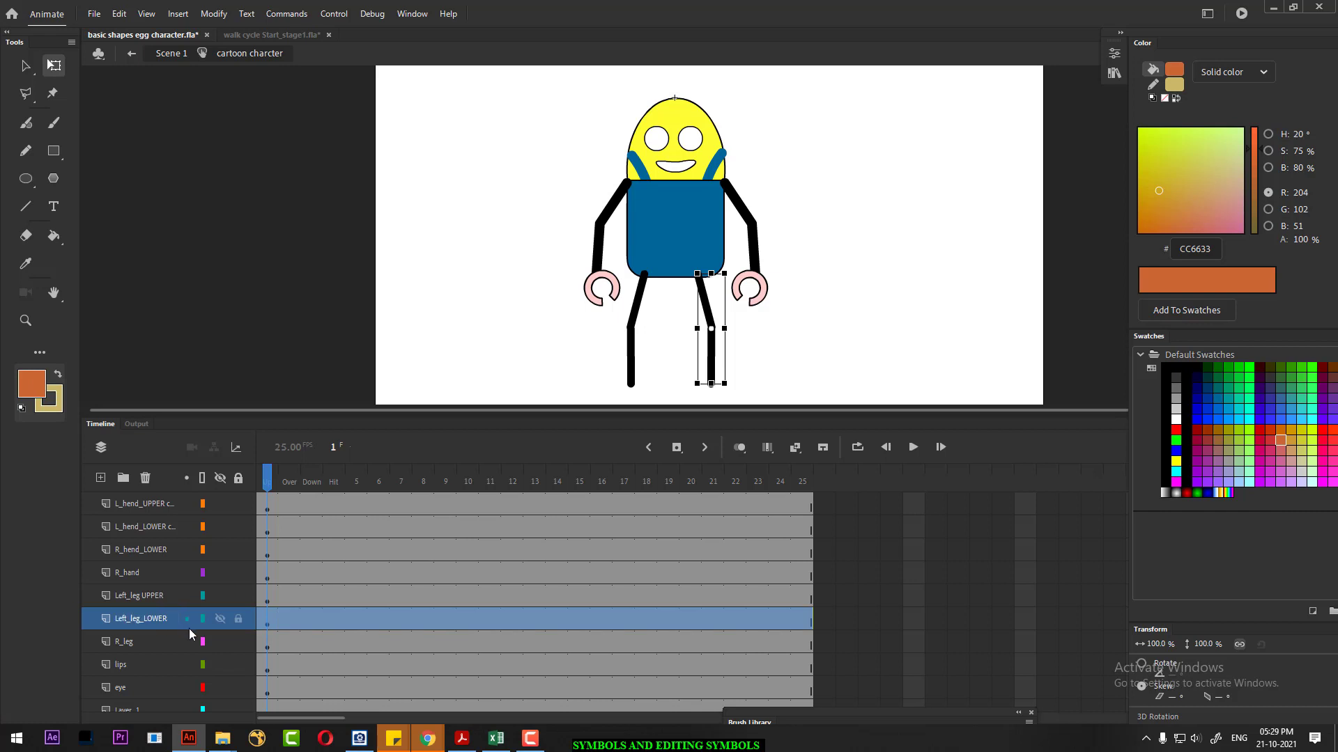
{"action": "left_click", "coordinate": [161, 596]}
{"action": "left_click", "coordinate": [726, 323]}
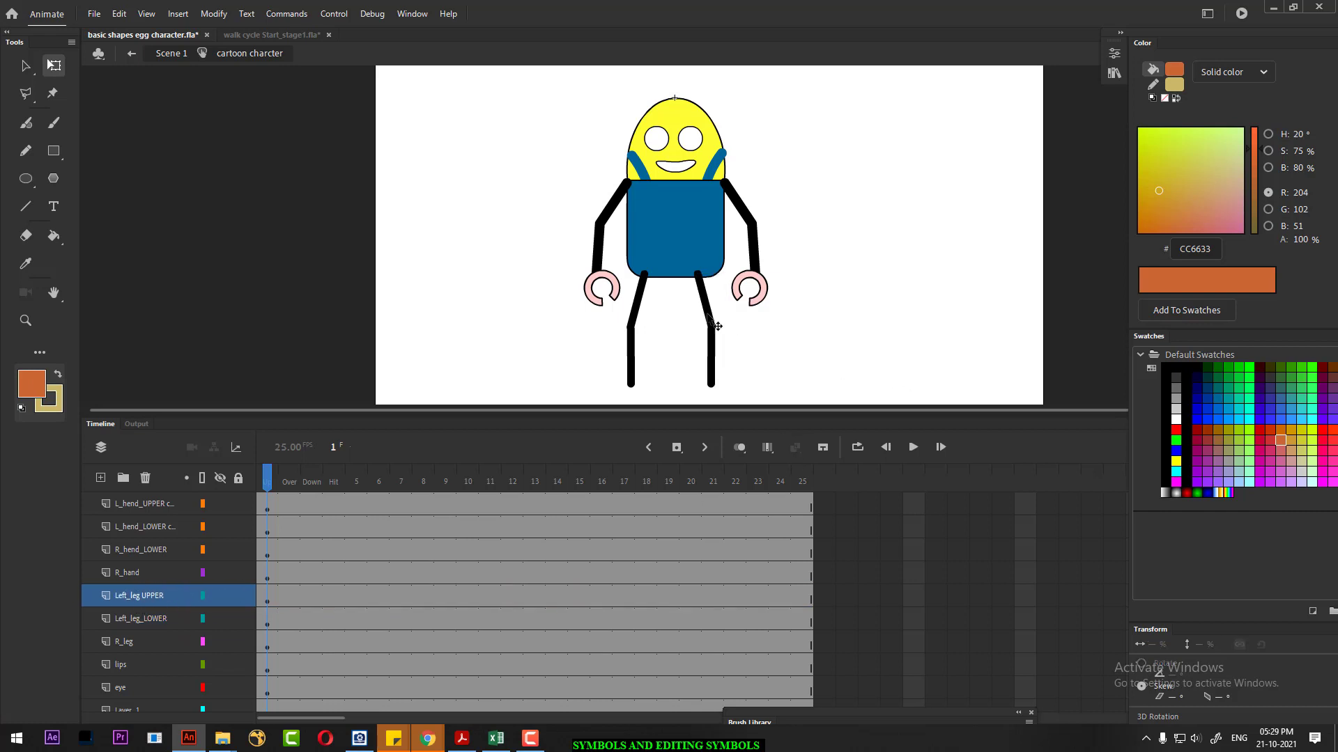
- Hide the Left_leg_LOWER layer and delete the leg instance from the Left_leg UPPER layer
{"action": "left_click", "coordinate": [714, 327]}
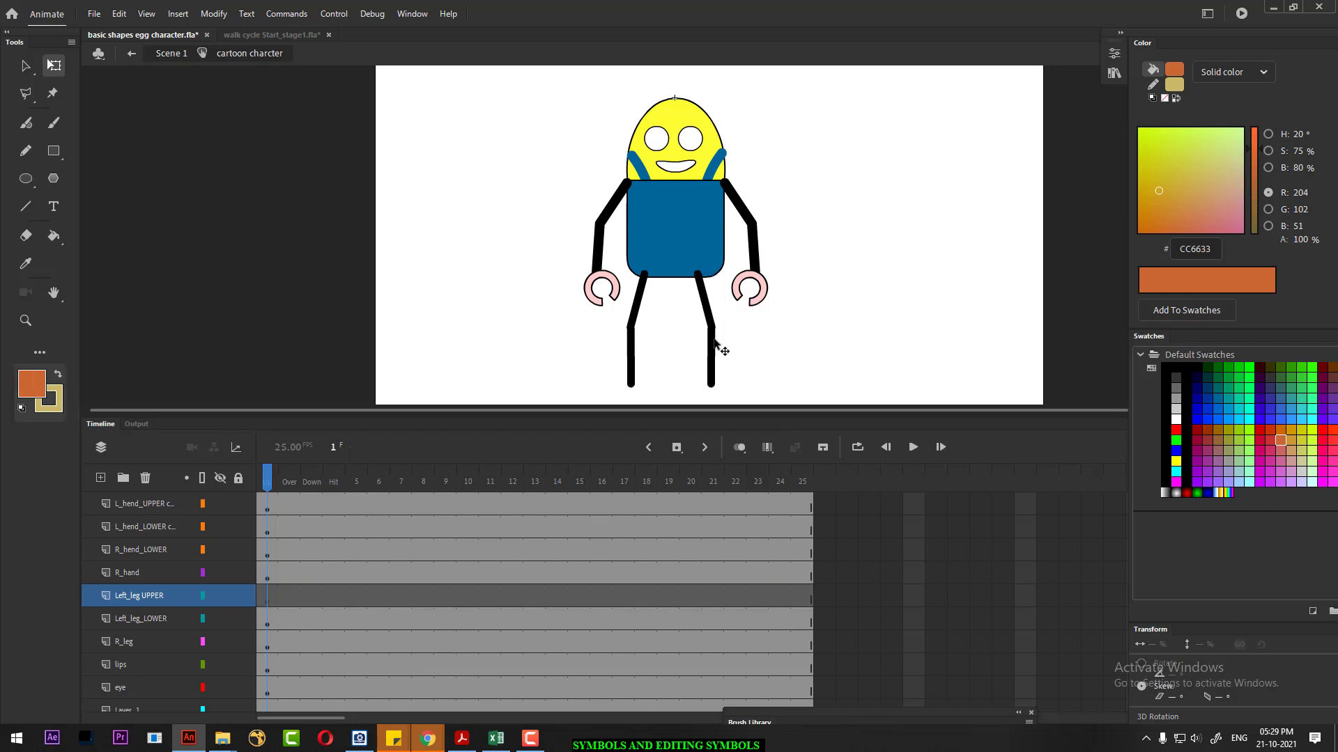
{"action": "left_click", "coordinate": [152, 594]}
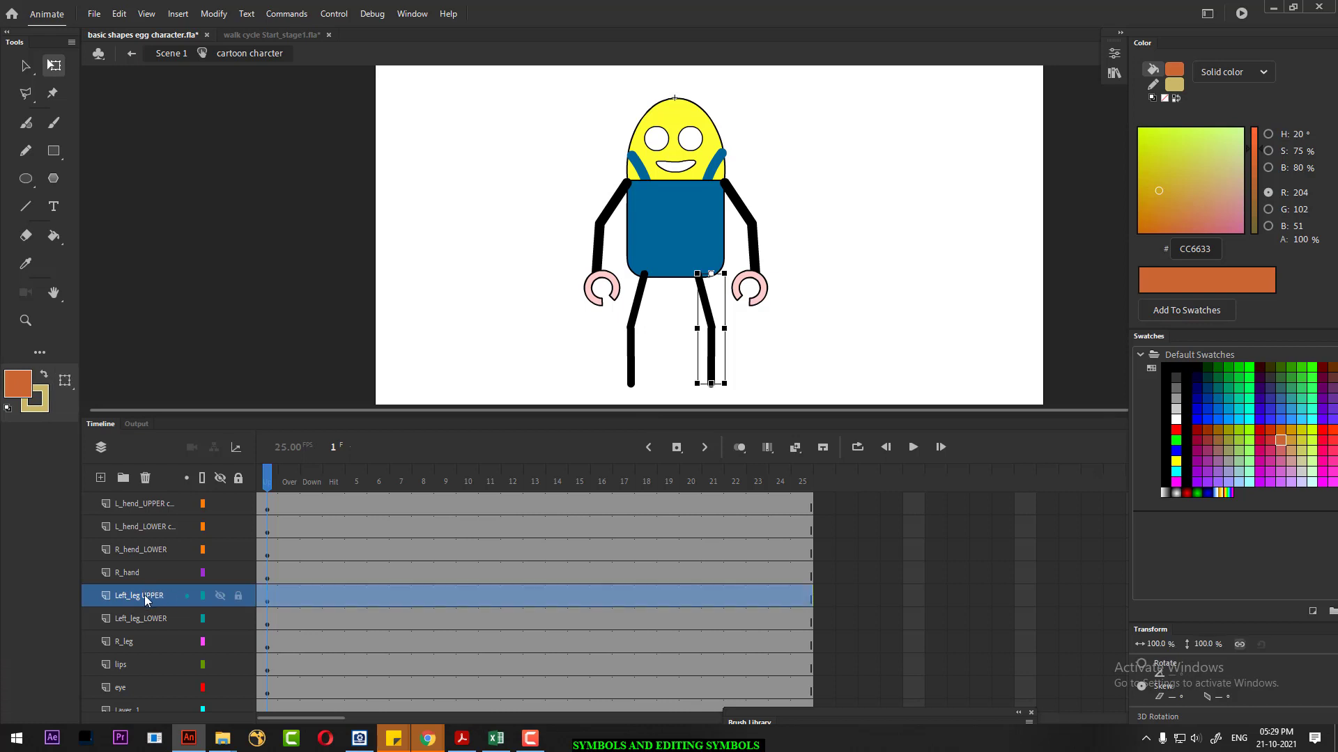
{"action": "left_click", "coordinate": [140, 580]}
{"action": "left_click", "coordinate": [152, 595]}
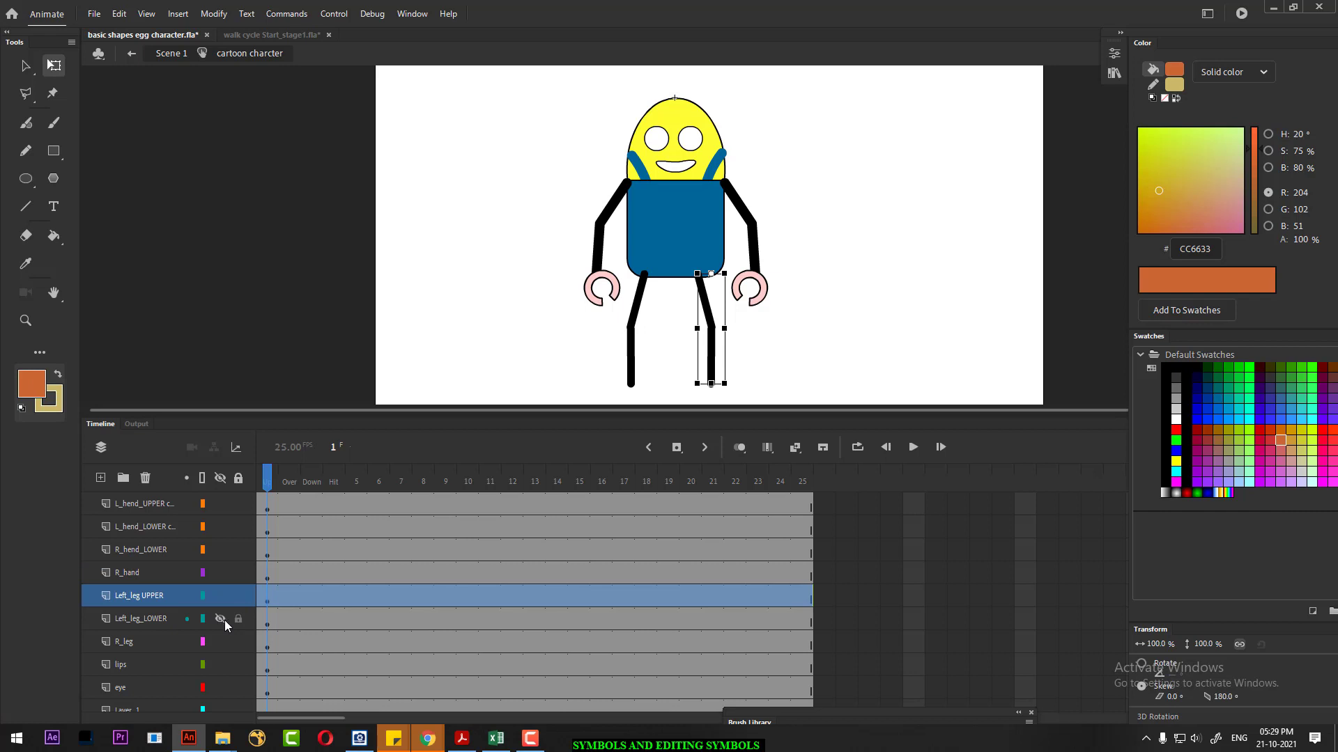
{"action": "left_click", "coordinate": [218, 597]}
{"action": "left_click", "coordinate": [219, 598]}
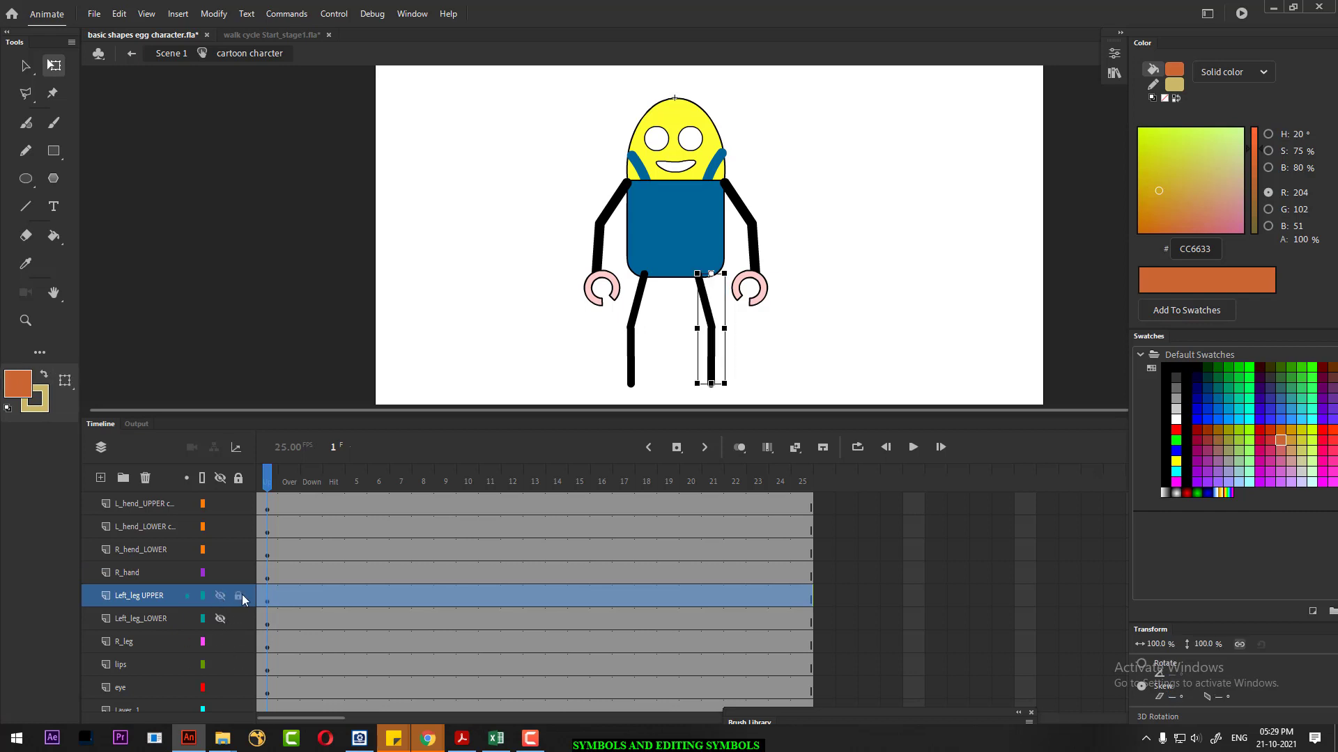
{"action": "left_click", "coordinate": [795, 326]}
{"action": "left_click", "coordinate": [704, 326]}
{"action": "key", "text": "Delete"}
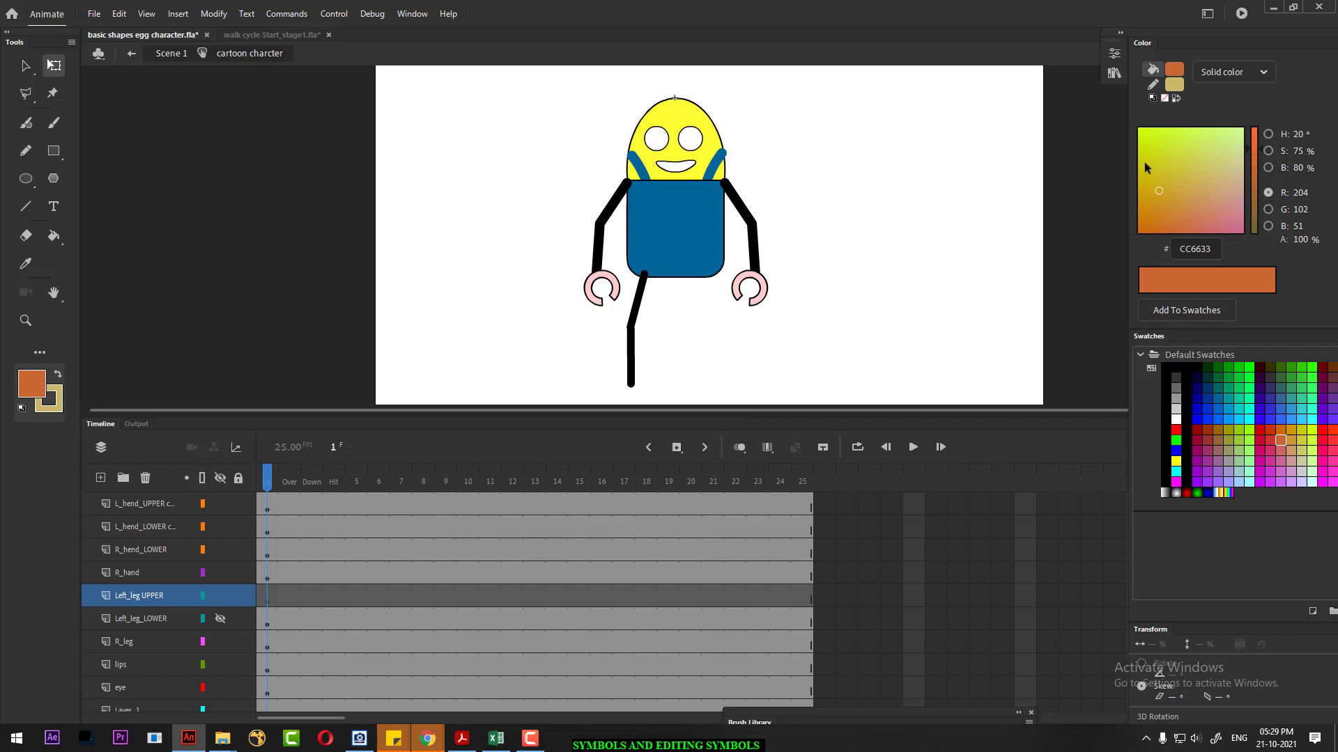
- Locate the leg symbol in the document's Library and return to Scene 1
{"action": "left_click", "coordinate": [1117, 53]}
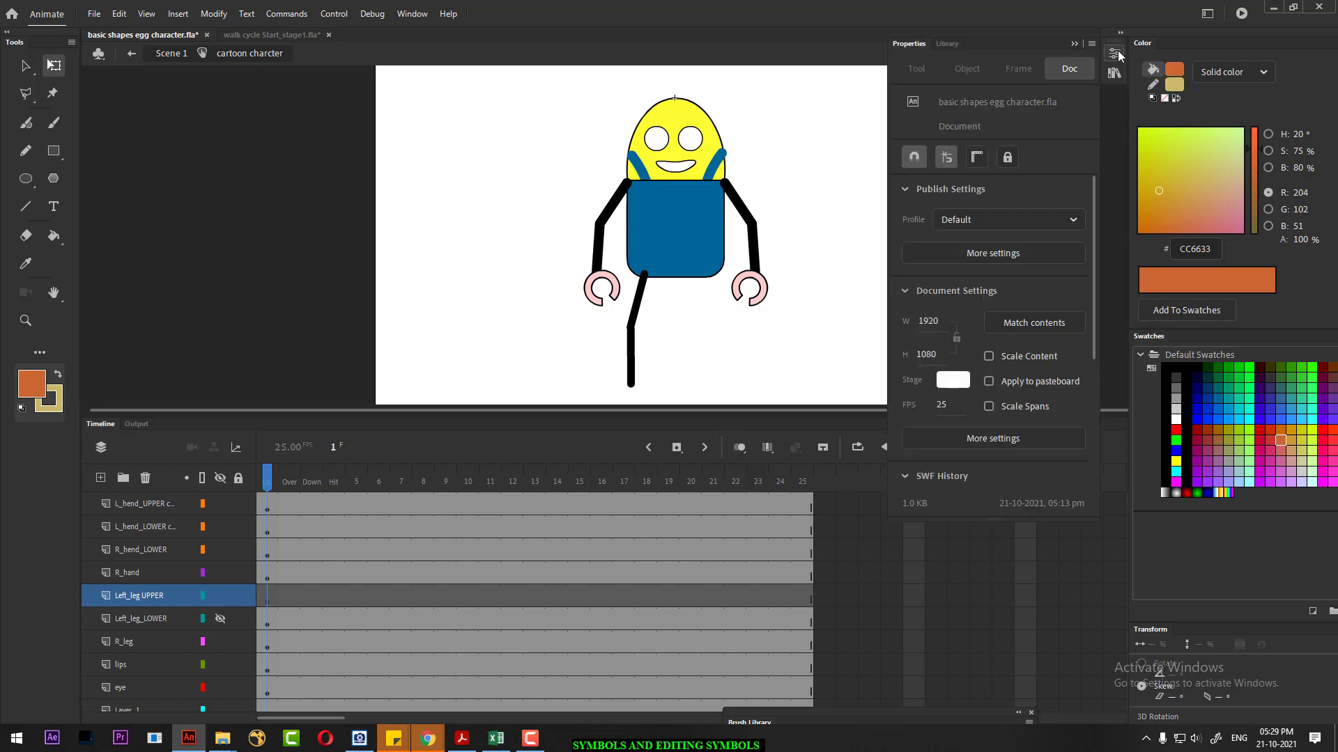
{"action": "left_click", "coordinate": [948, 43]}
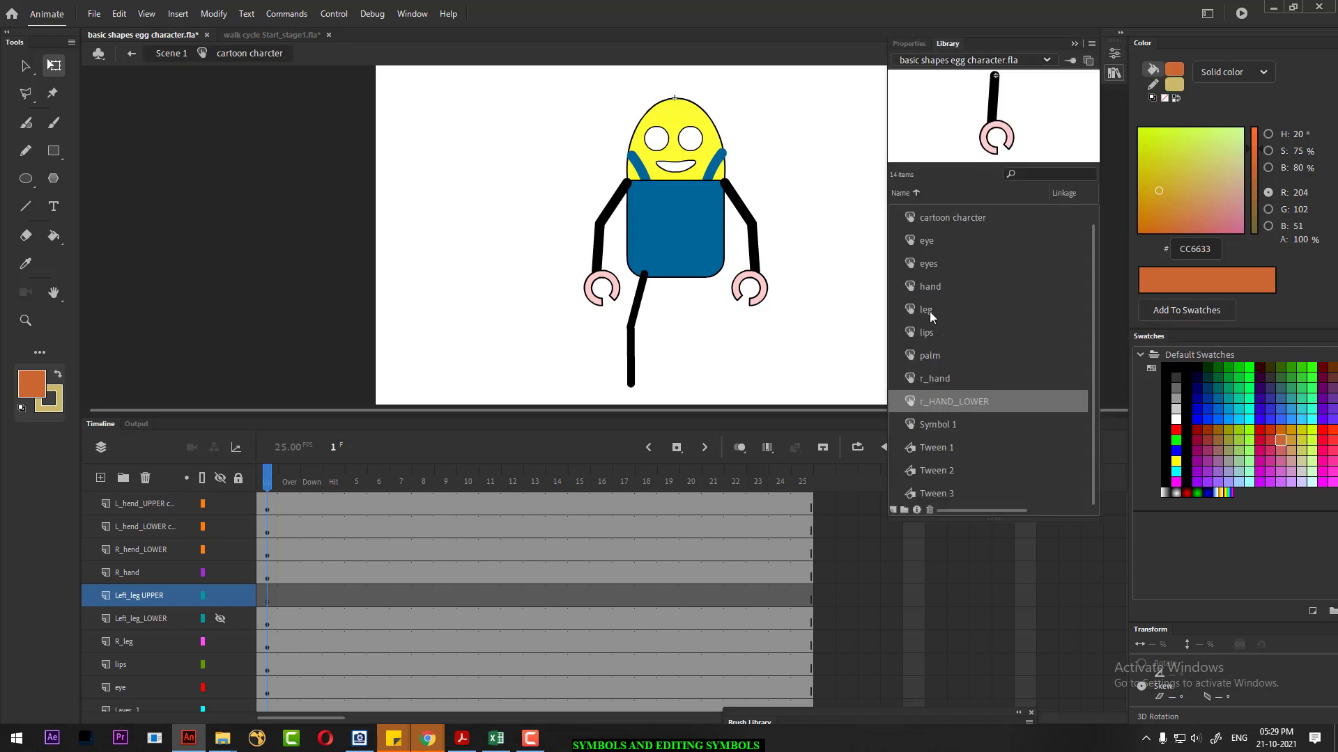
{"action": "left_click_drag", "start_coordinate": [930, 311], "coordinate": [712, 310]}
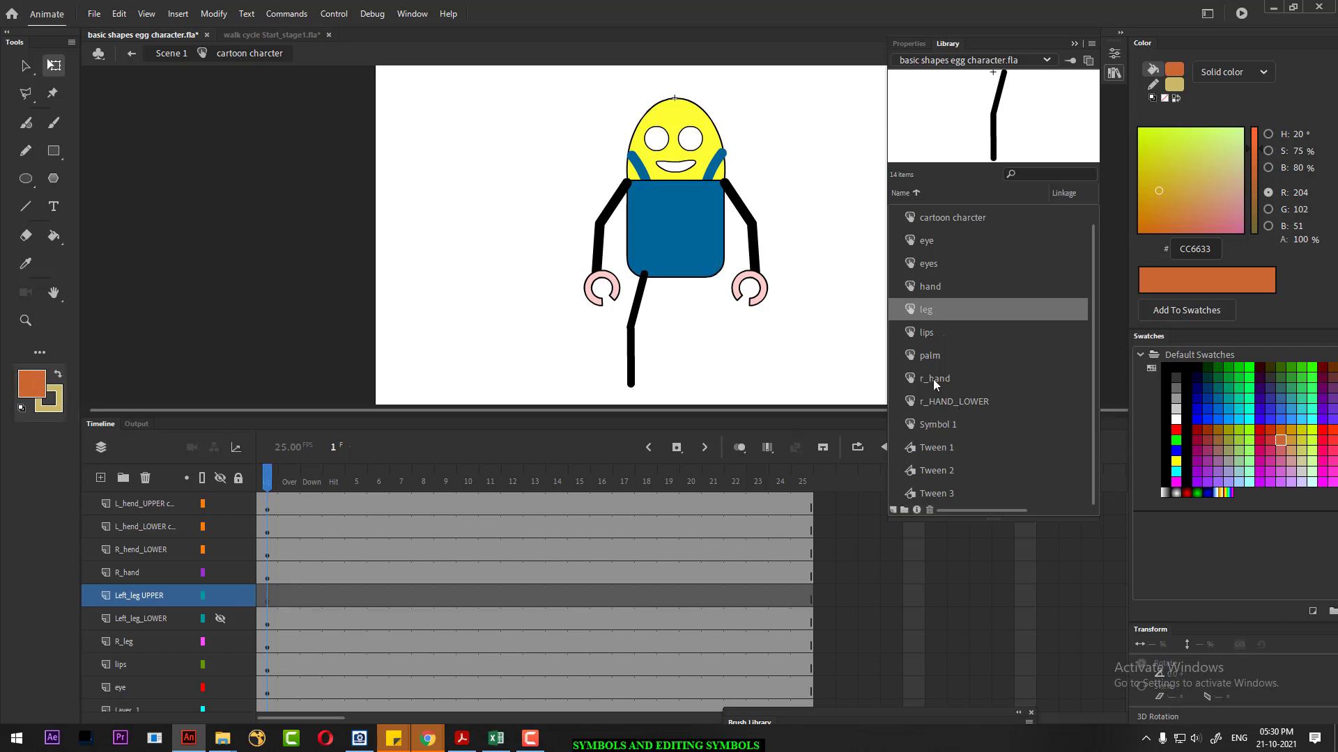
{"action": "key", "text": "ctrl+l"}
{"action": "double_click", "coordinate": [822, 383]}
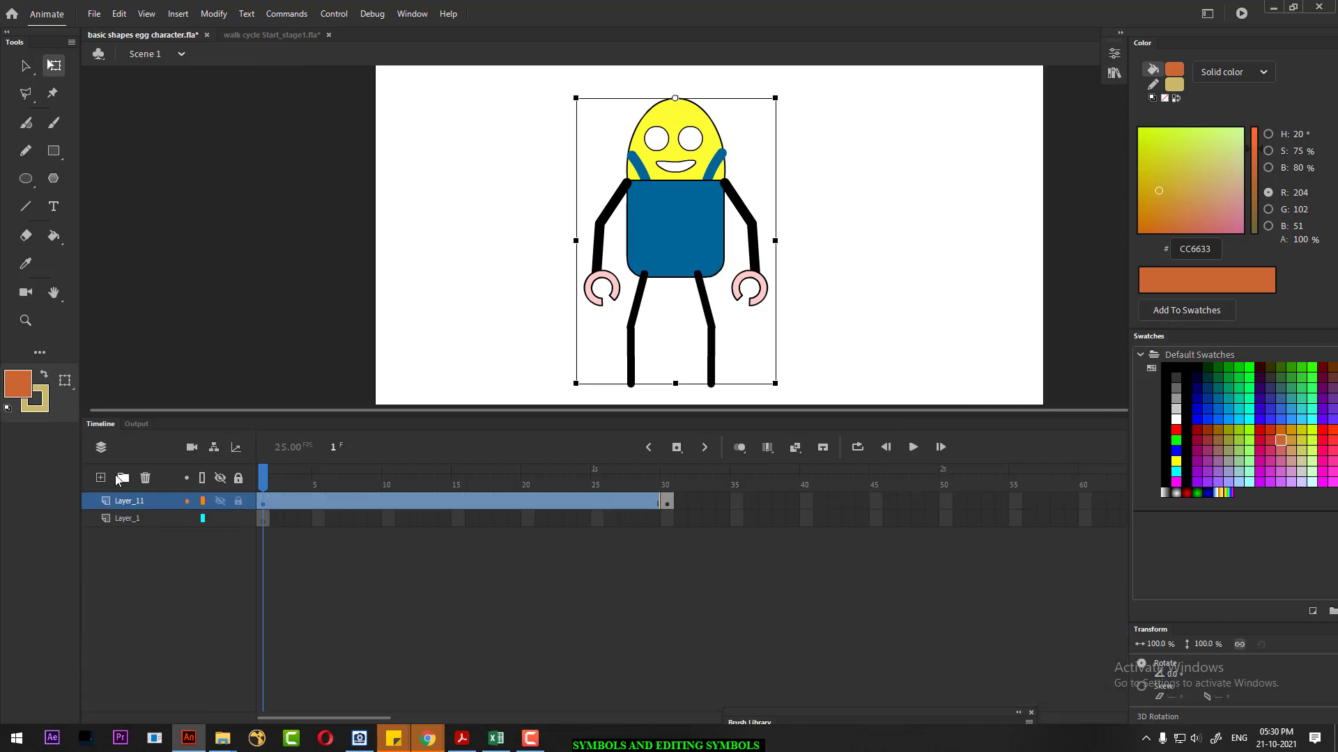
- Add a new layer in Scene 1, place the leg symbol beside the character on it, and open that leg for editing
{"action": "left_click", "coordinate": [101, 477]}
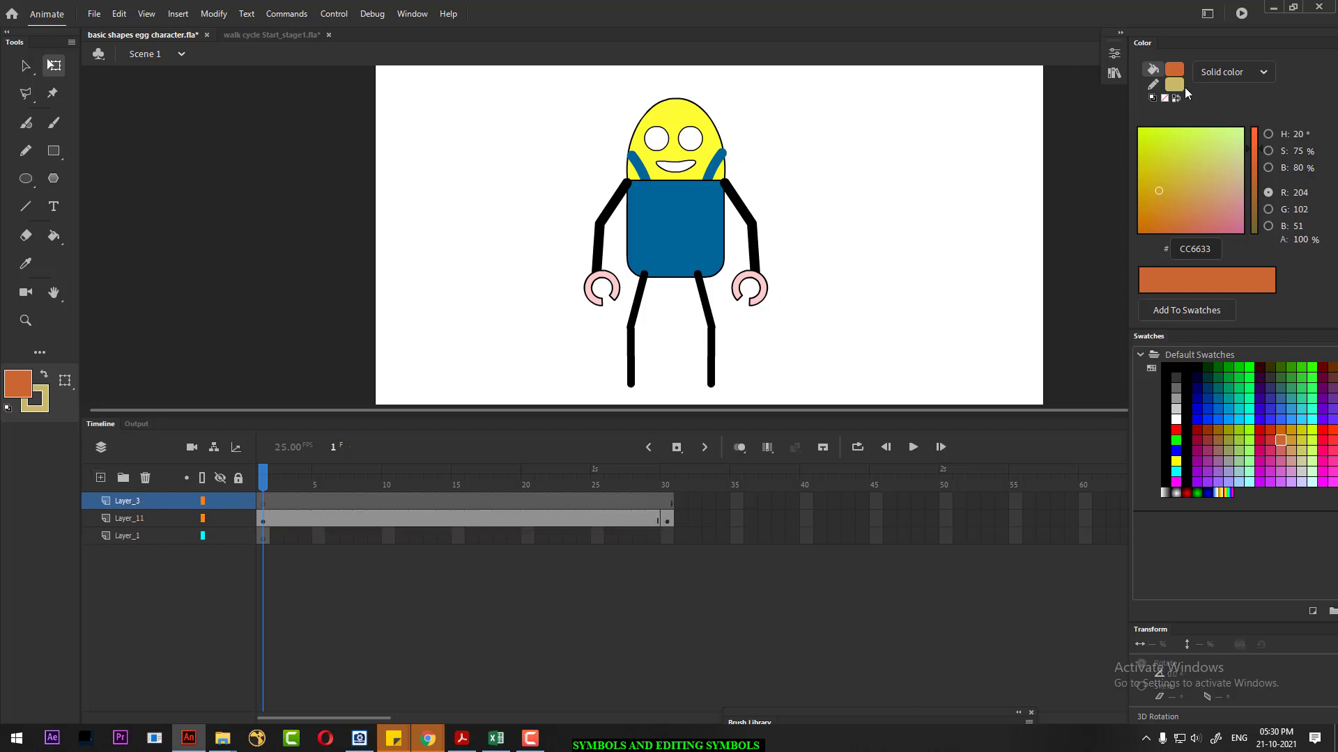
{"action": "left_click", "coordinate": [1114, 53]}
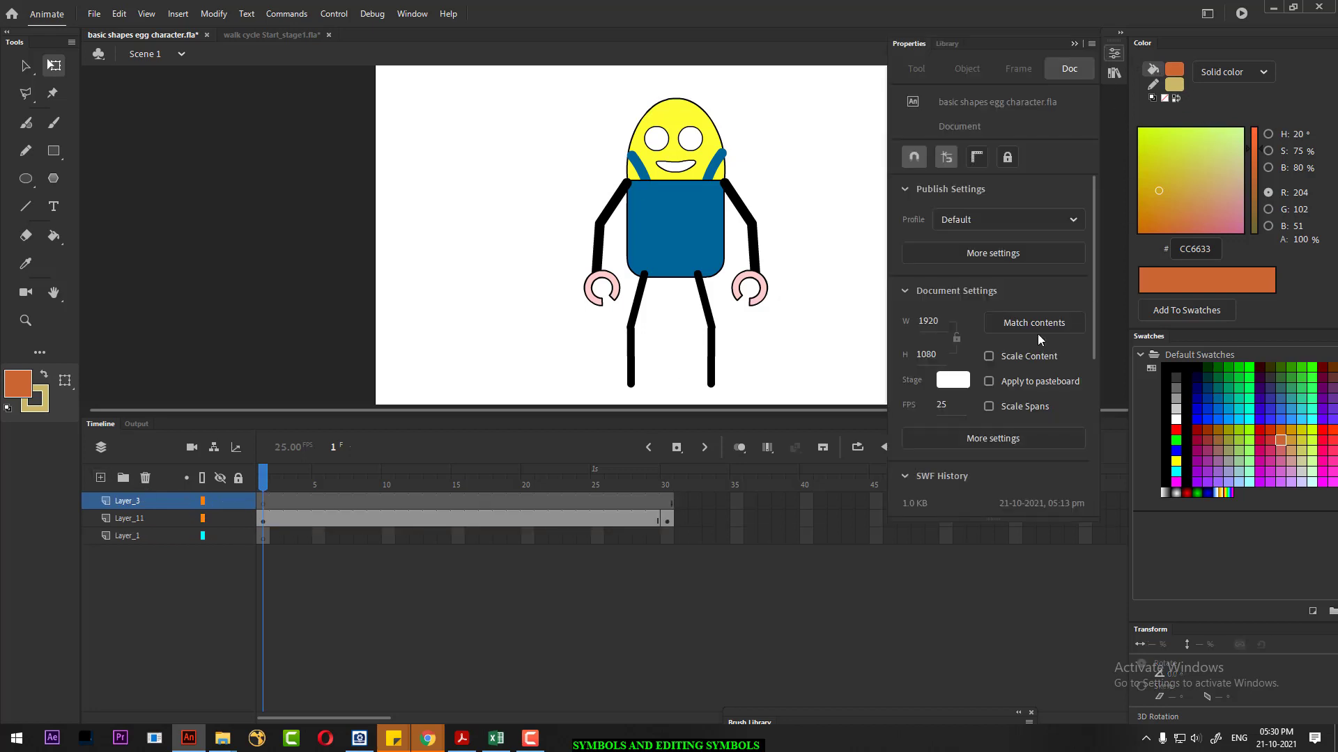
{"action": "left_click", "coordinate": [947, 43]}
{"action": "left_click_drag", "start_coordinate": [930, 309], "coordinate": [522, 222]}
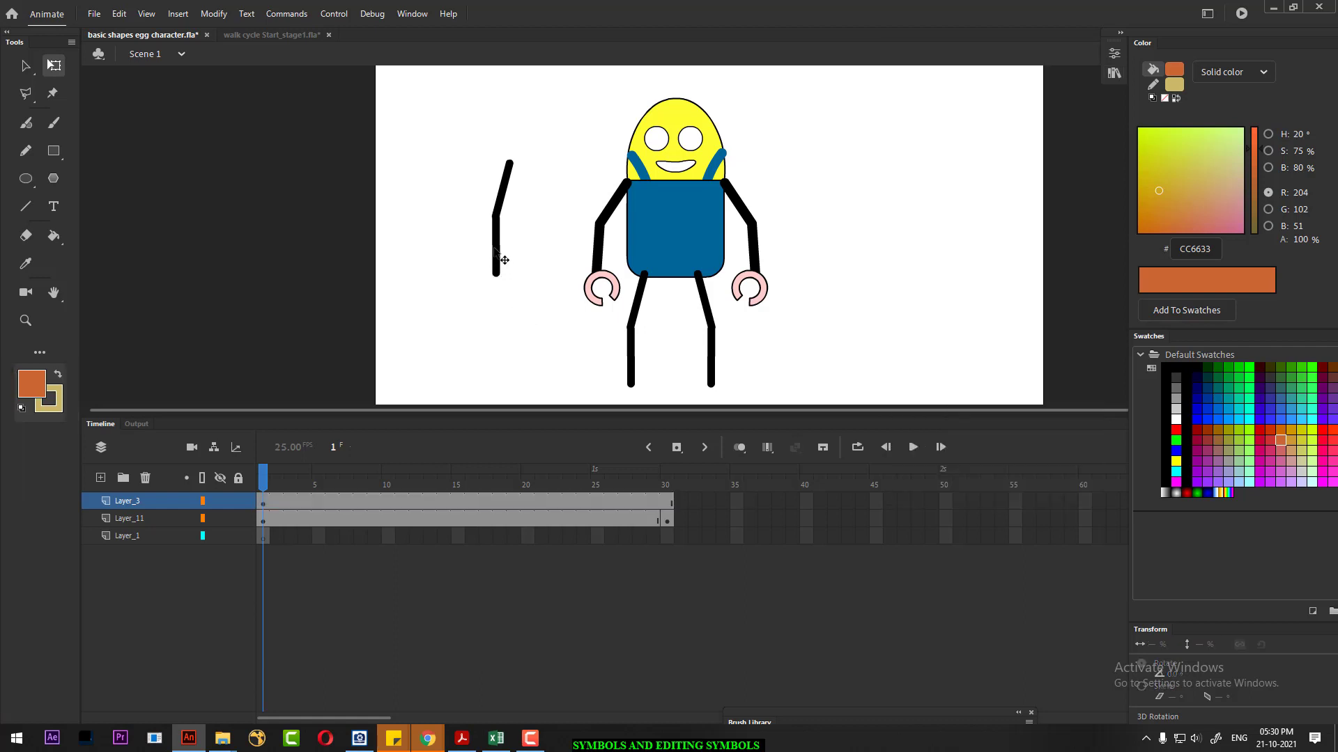
{"action": "double_click", "coordinate": [501, 249]}
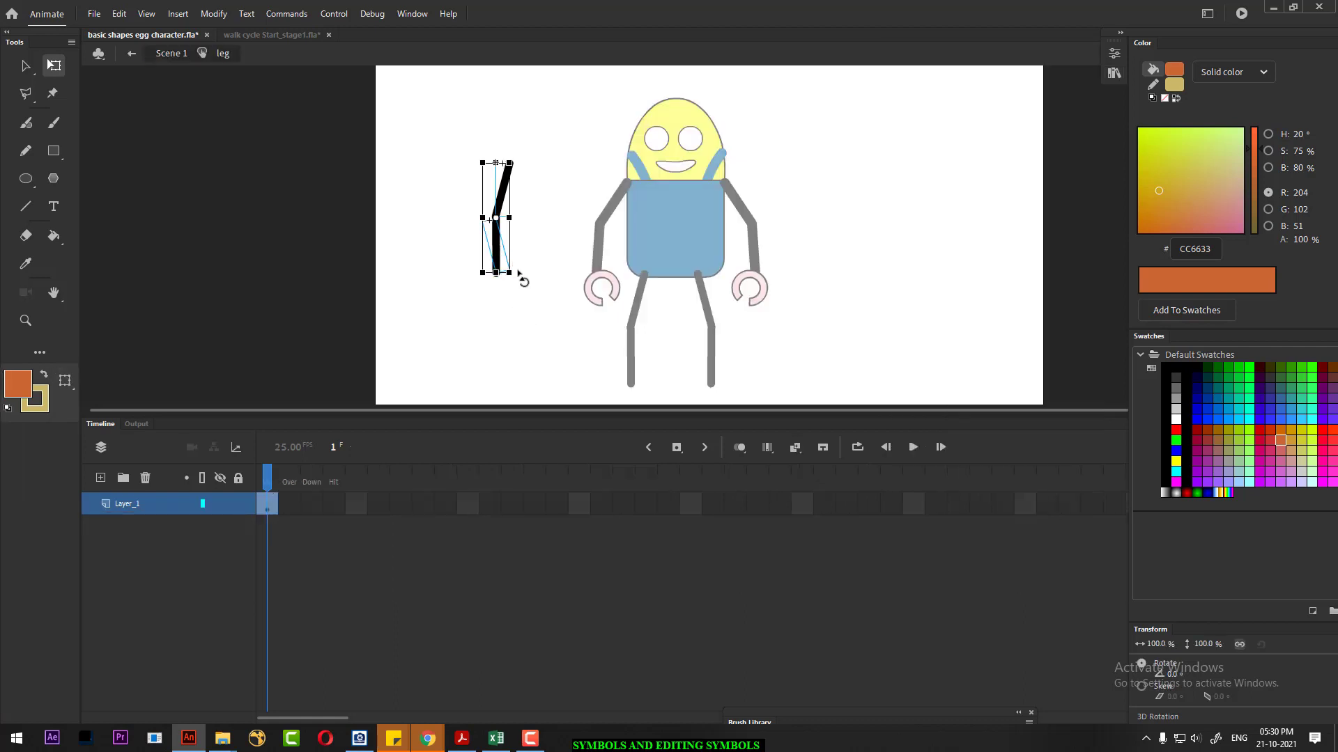
- Try deleting the entire drawing inside the leg symbol, and undo the deletion
{"action": "key", "text": "Delete"}
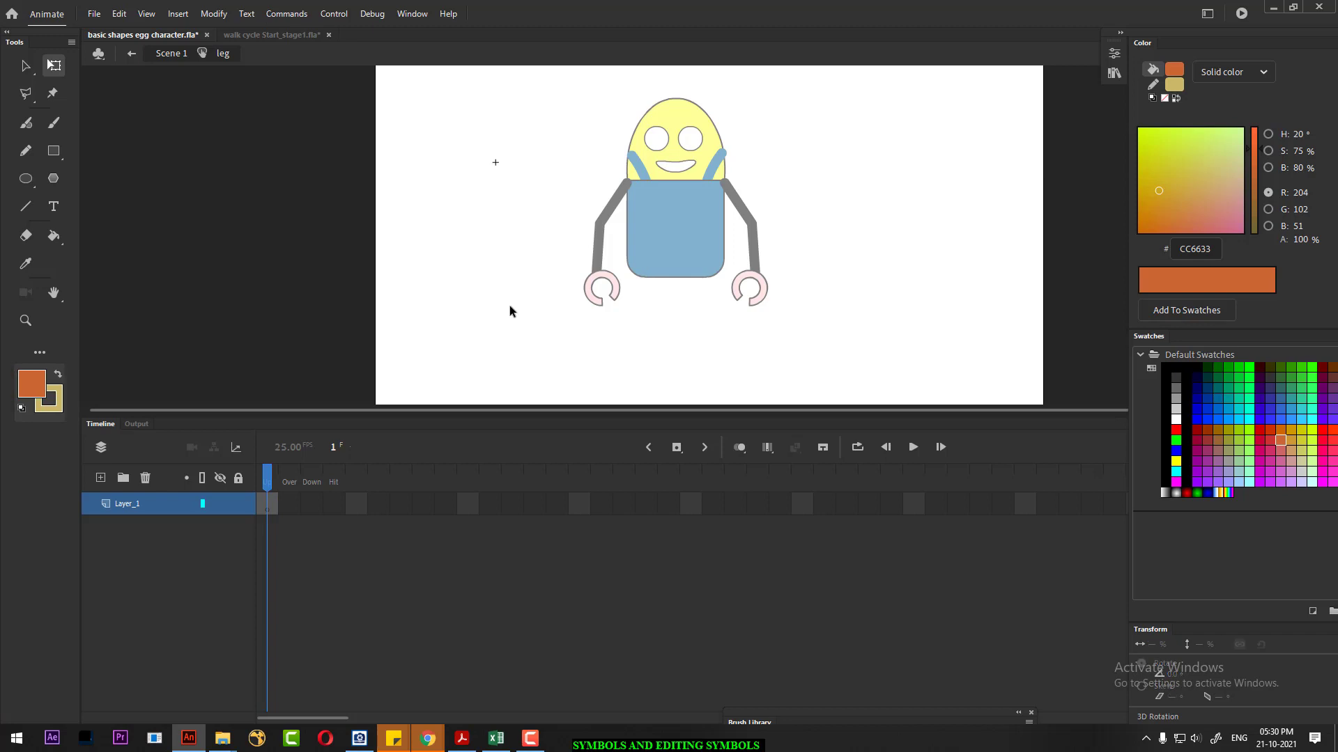
{"action": "key", "text": "ctrl+z"}
{"action": "key", "text": "ctrl+z"}
{"action": "key", "text": "ctrl+z"}
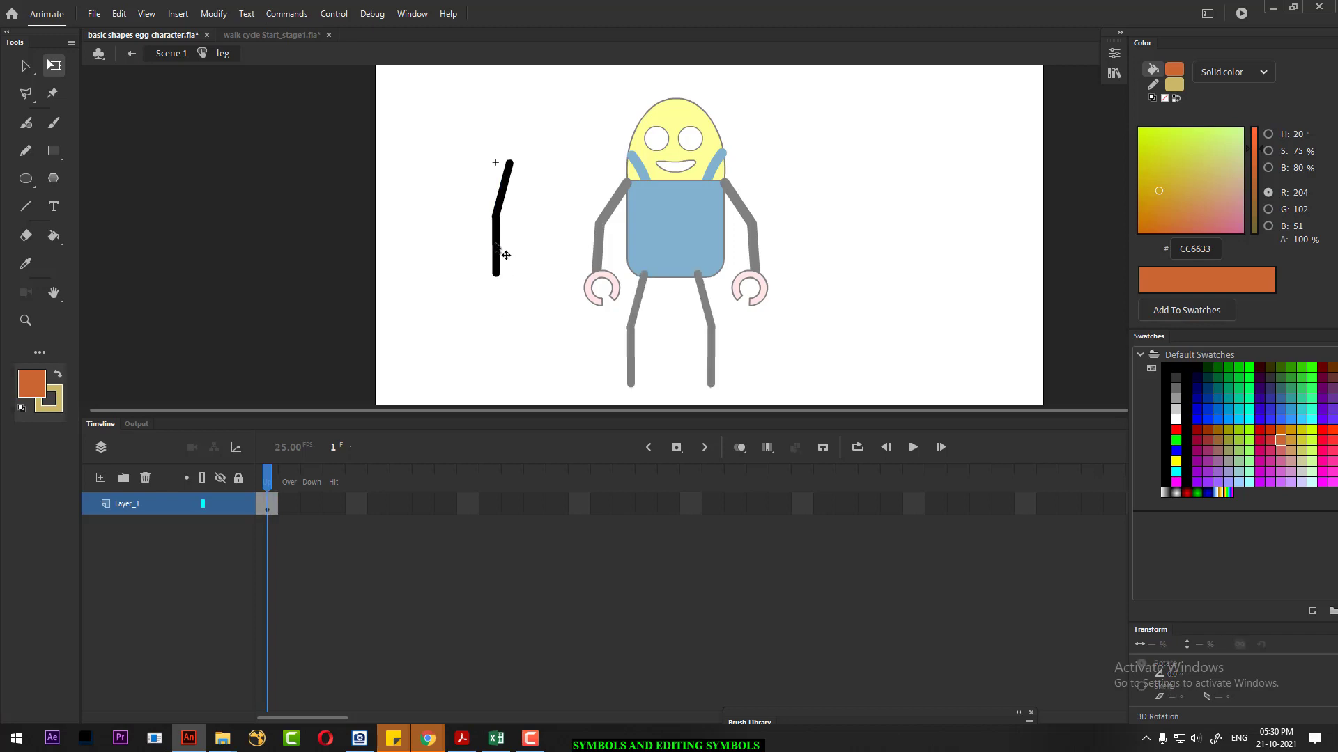
- Delete the lower segment inside the leg symbol, and check the symbol in the Library from Scene 1
{"action": "key", "text": "Delete"}
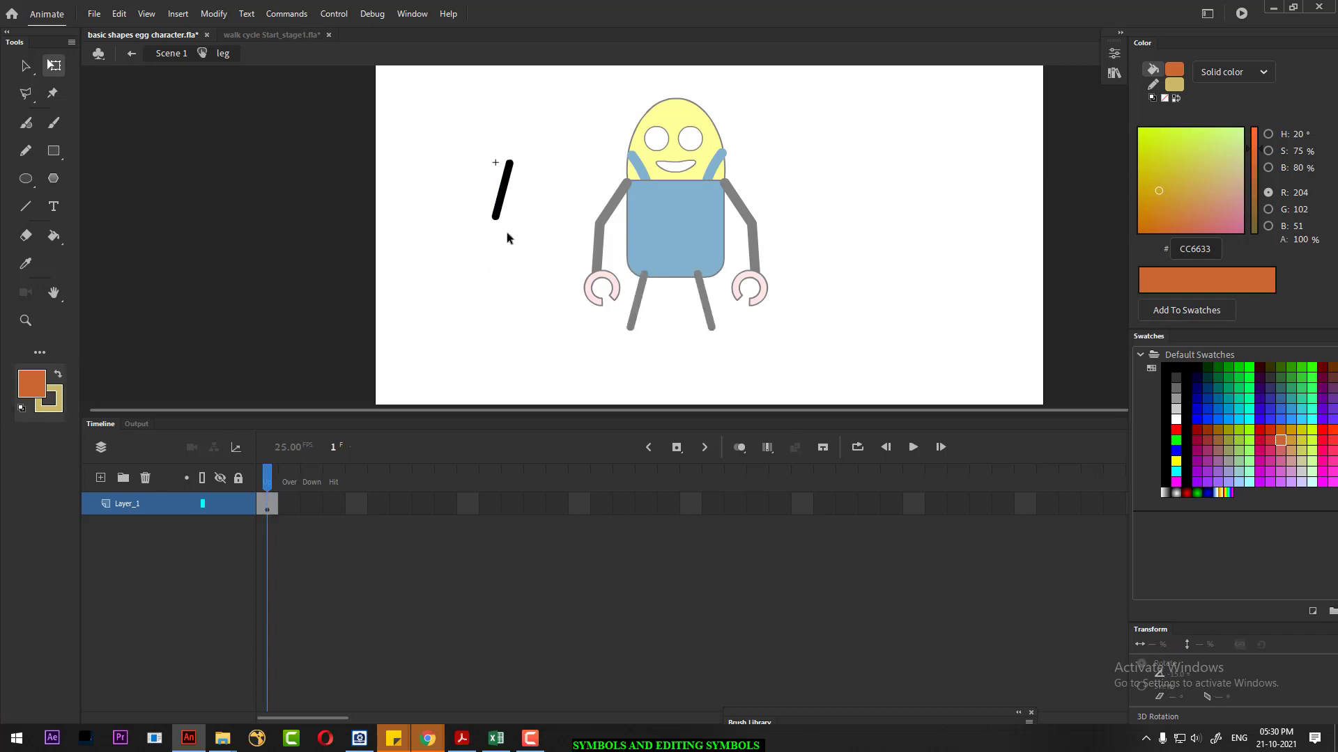
{"action": "left_click", "coordinate": [501, 207]}
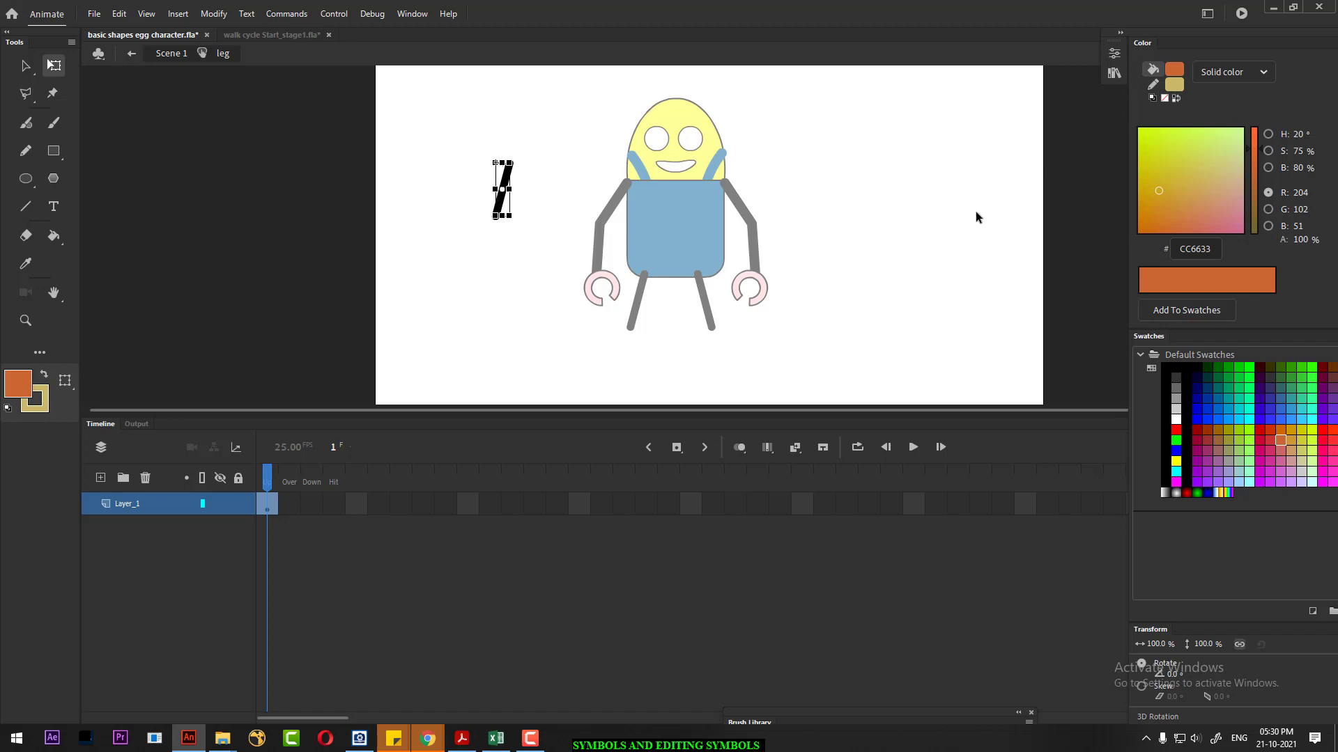
{"action": "double_click", "coordinate": [929, 186]}
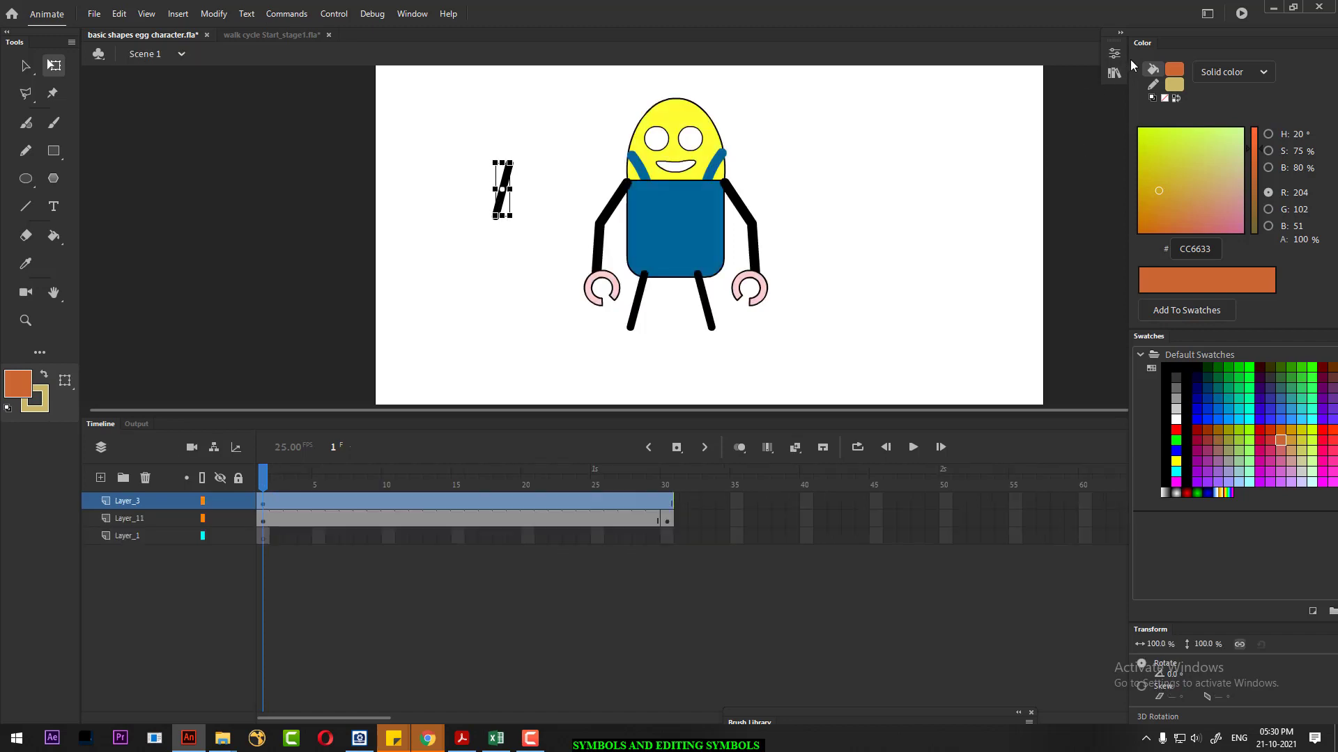
{"action": "left_click", "coordinate": [1112, 54]}
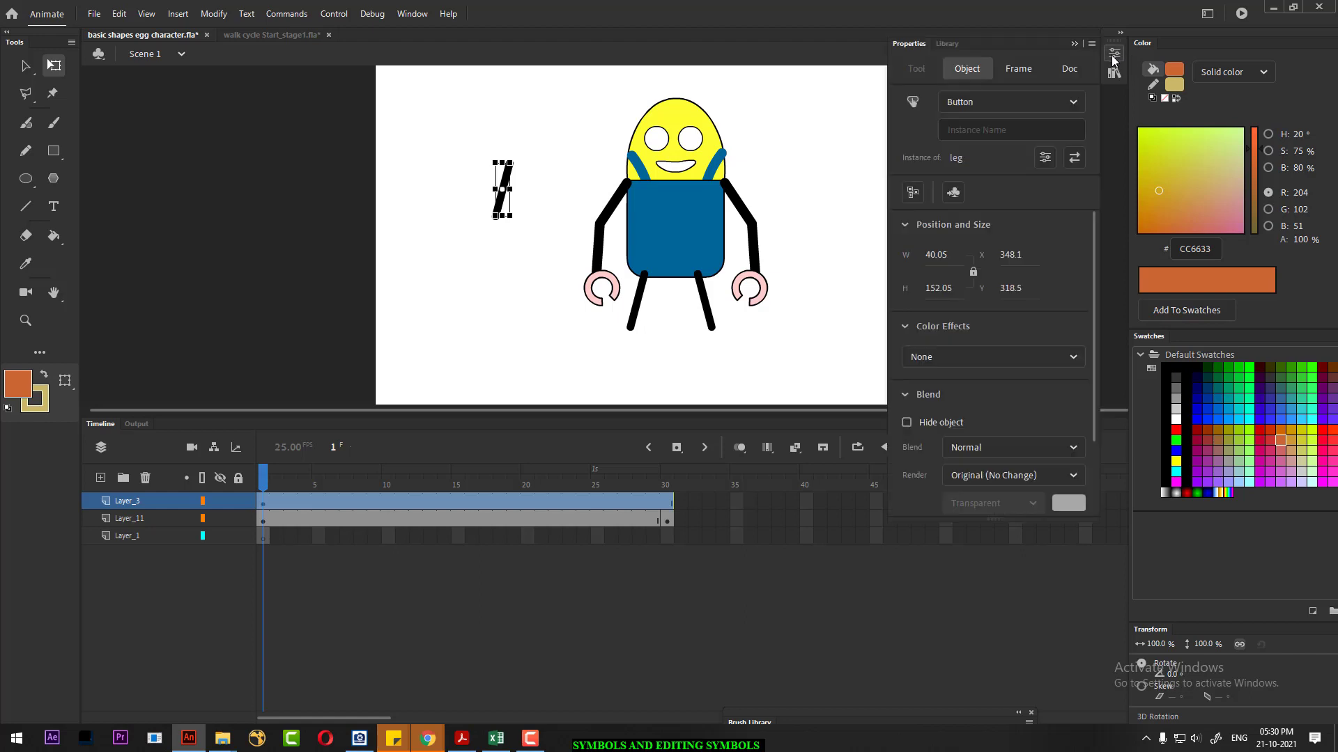
{"action": "left_click", "coordinate": [951, 46]}
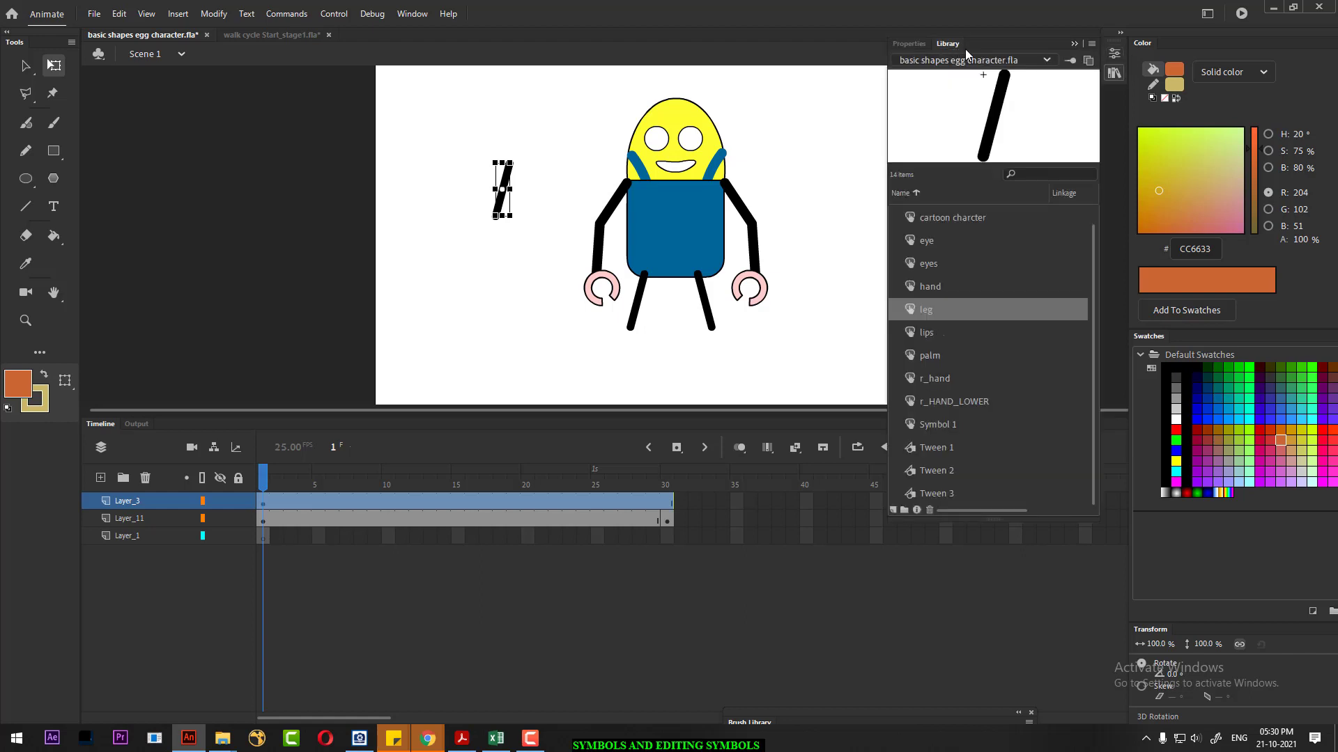
- Launch Google Chrome and maximise its window
{"action": "key", "text": "super"}
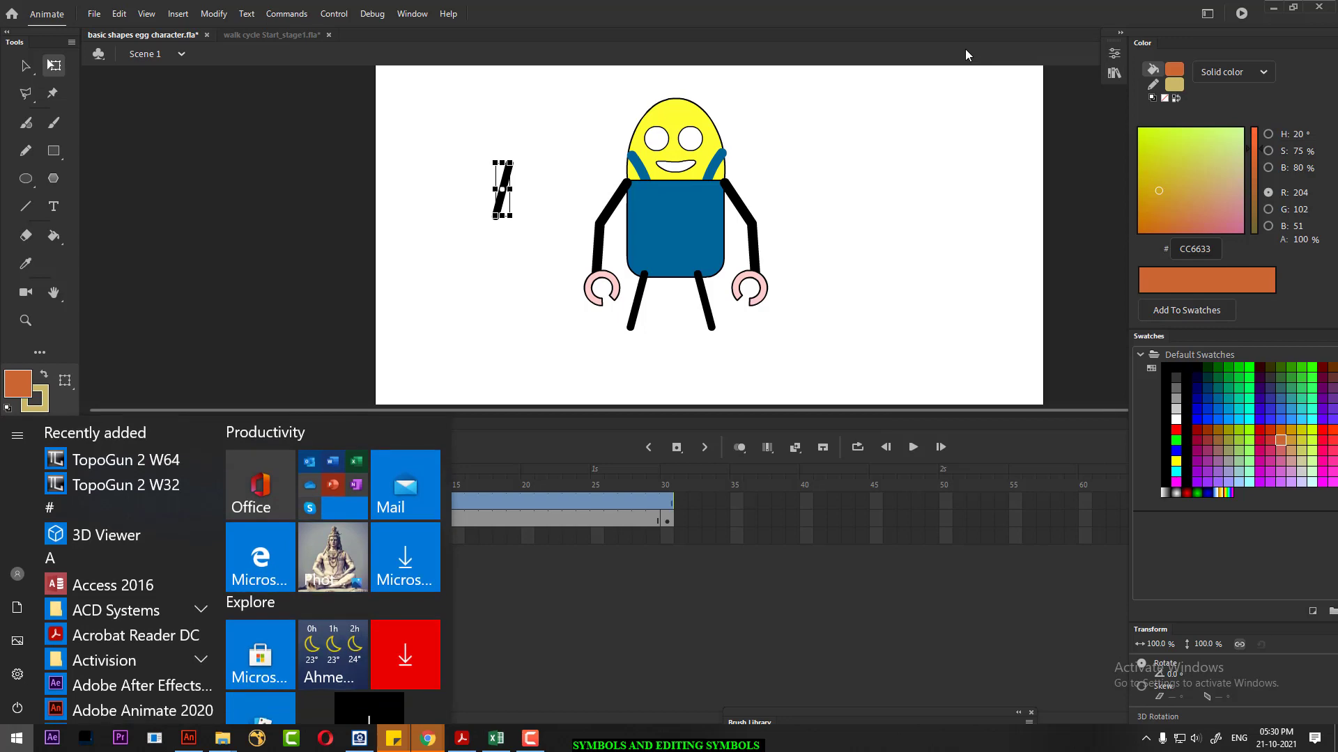
{"action": "key", "text": "super"}
{"action": "key", "text": "super"}
{"action": "type", "text": "CH"}
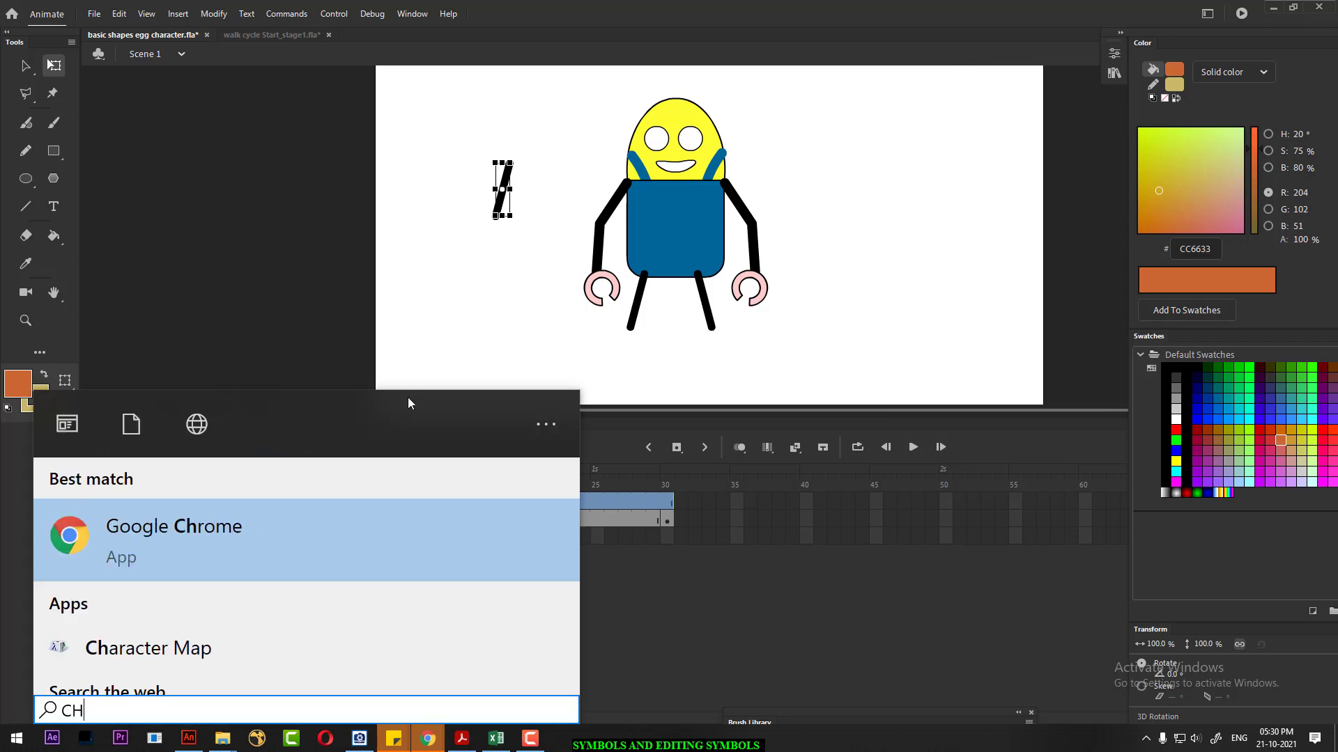
{"action": "left_click", "coordinate": [320, 526]}
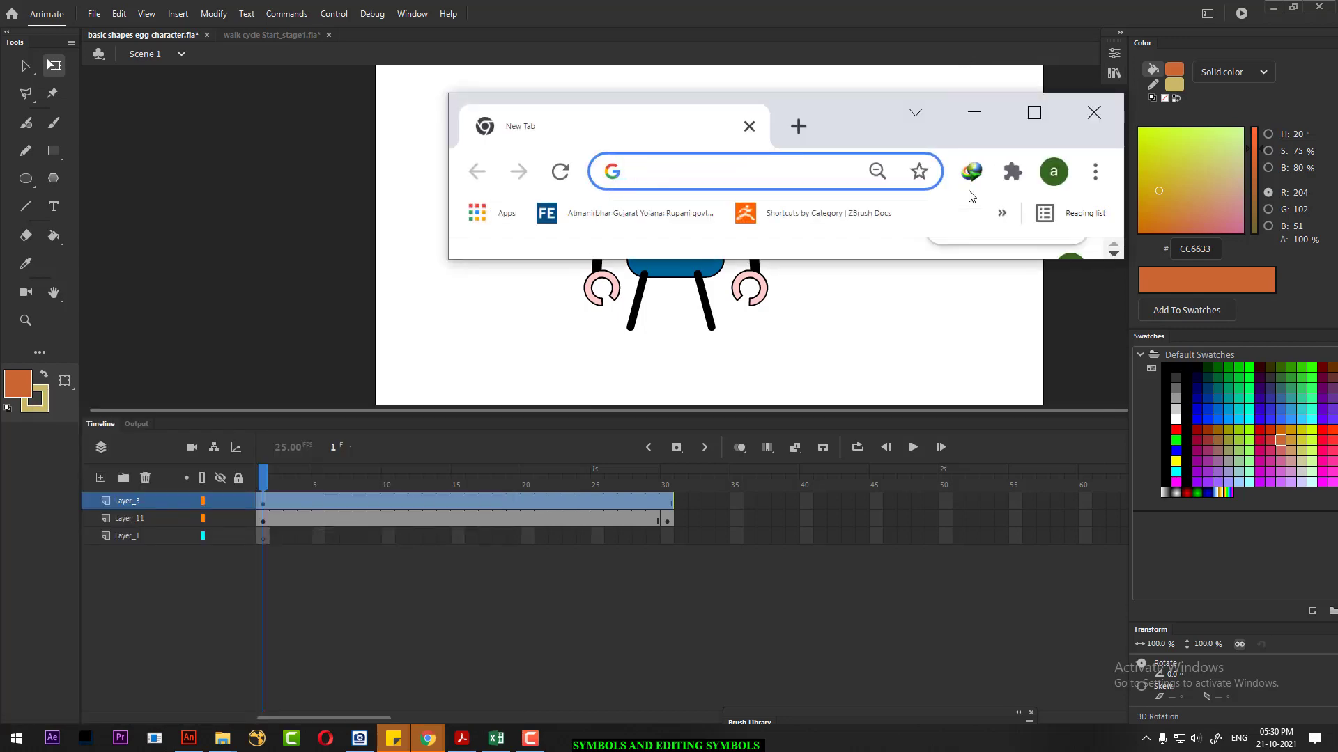
{"action": "left_click", "coordinate": [1034, 112]}
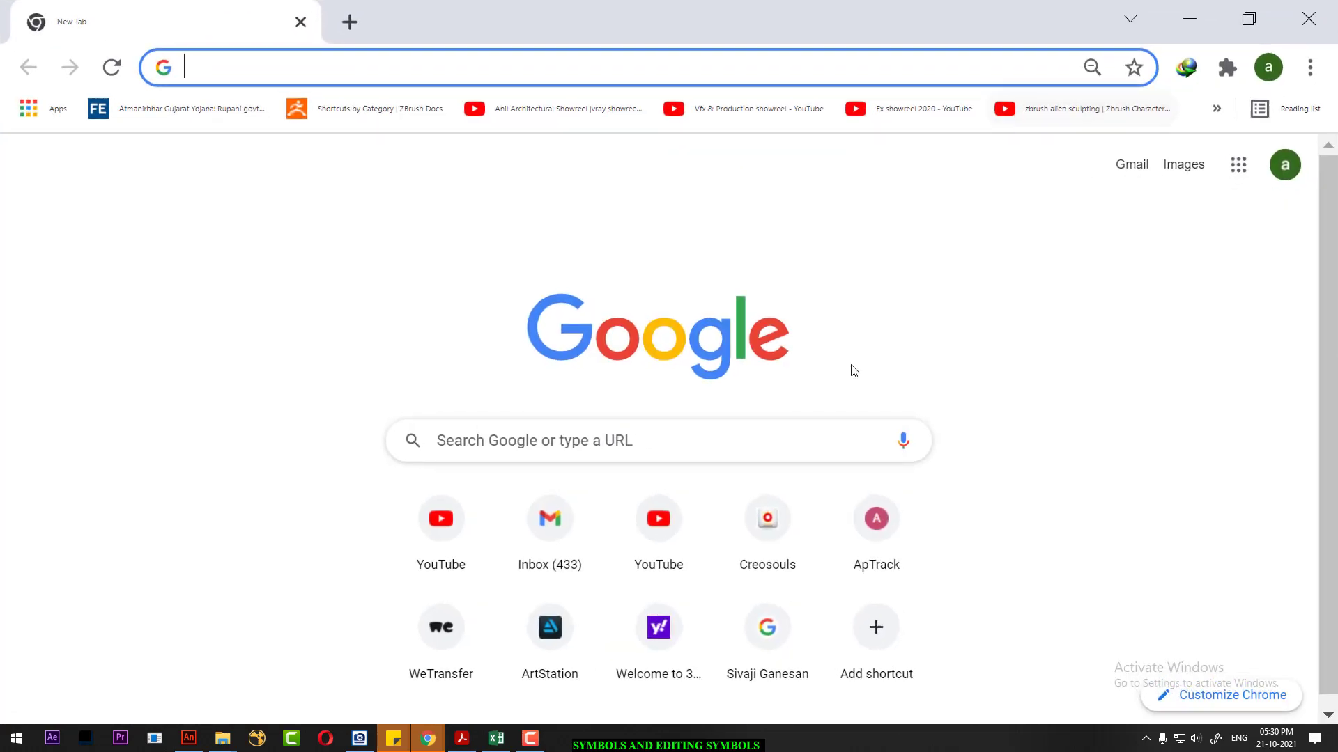
- Open the bookmarked architectural showreel video on YouTube, pause it, and go to its channel, cg artist all rounder
{"action": "left_click", "coordinate": [585, 109]}
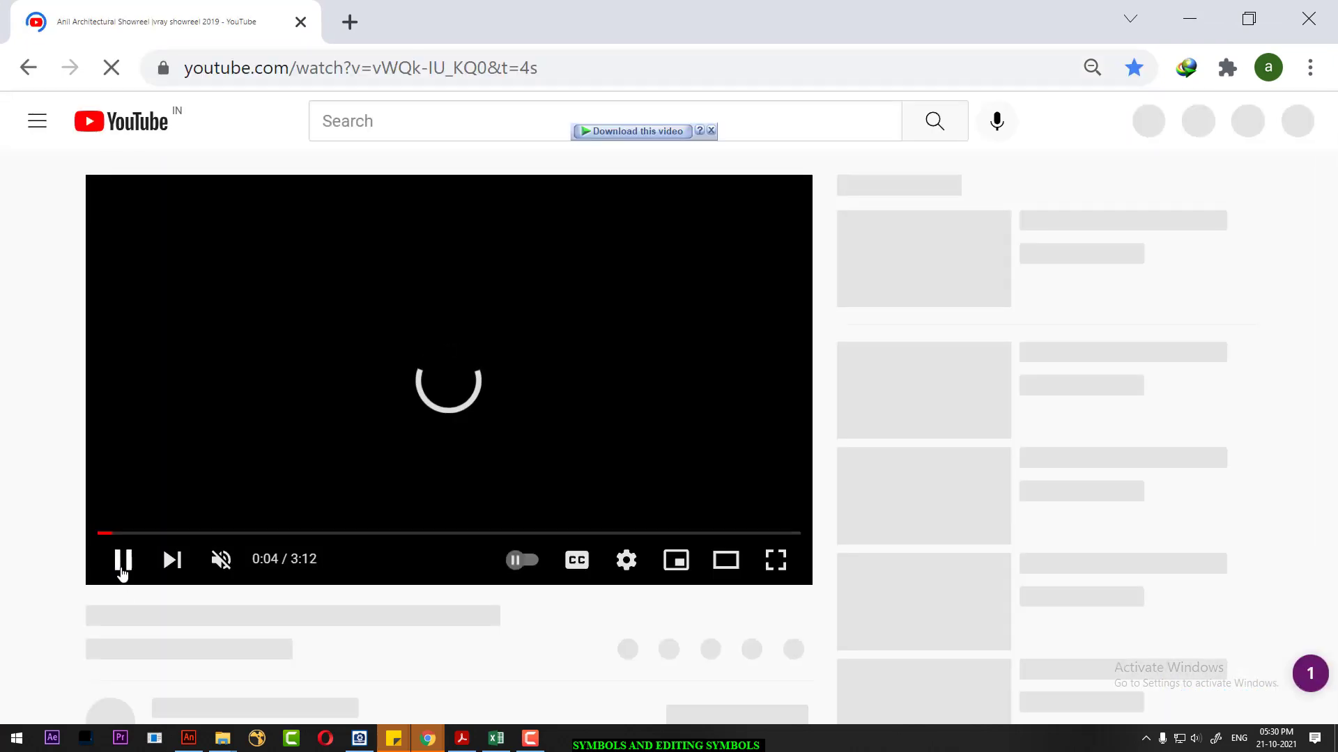
{"action": "left_click", "coordinate": [123, 573]}
{"action": "scroll", "coordinate": [143, 623], "scroll_direction": "down", "scroll_amount": 4}
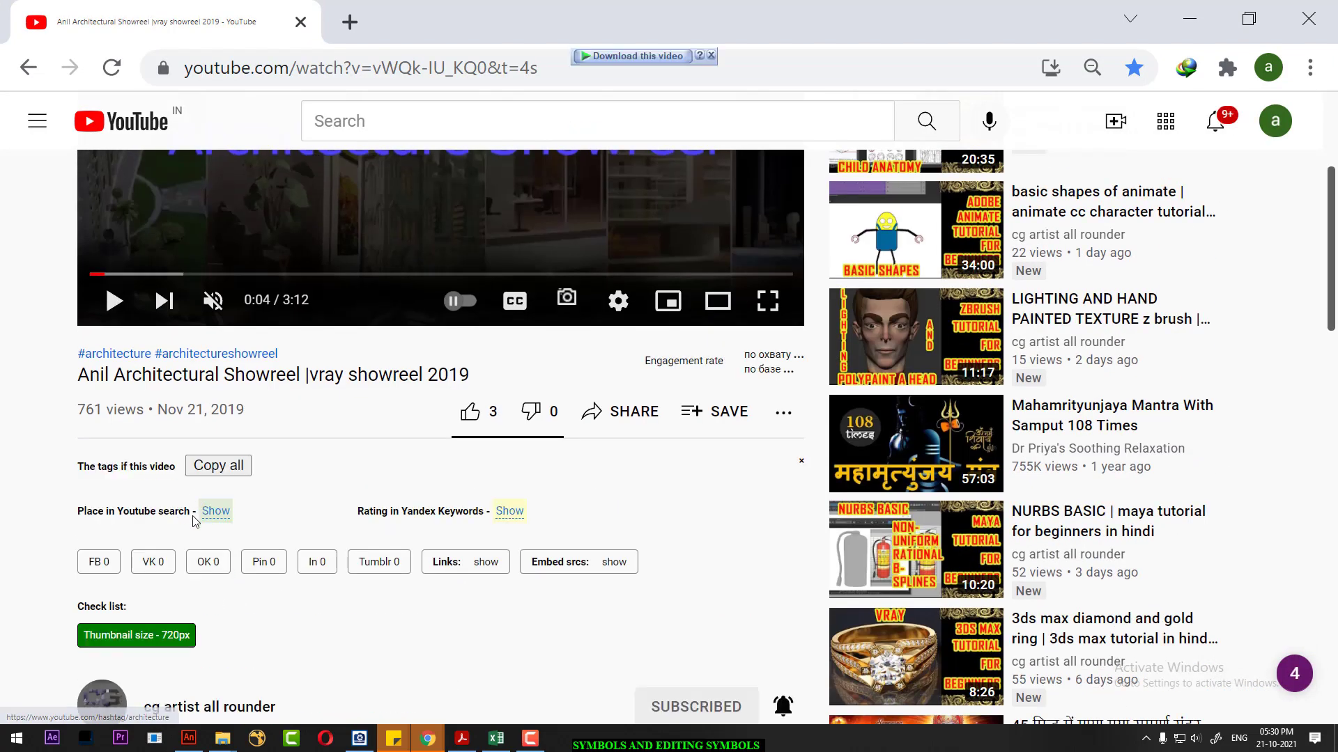
{"action": "left_click", "coordinate": [230, 662]}
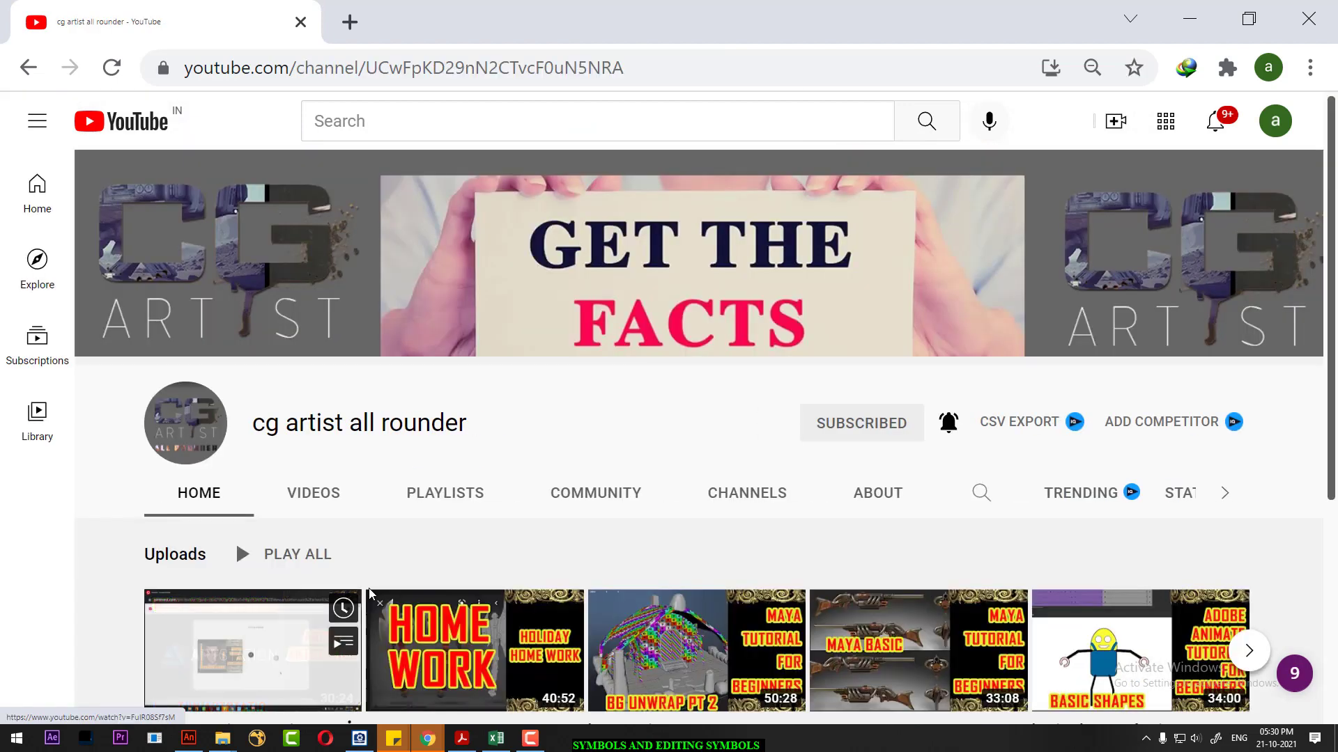
- Search the channel for ANIMATE and open the video "adobe animate character creation | adobe animate cc tutorial in hindi pt4"
{"action": "left_click", "coordinate": [982, 494]}
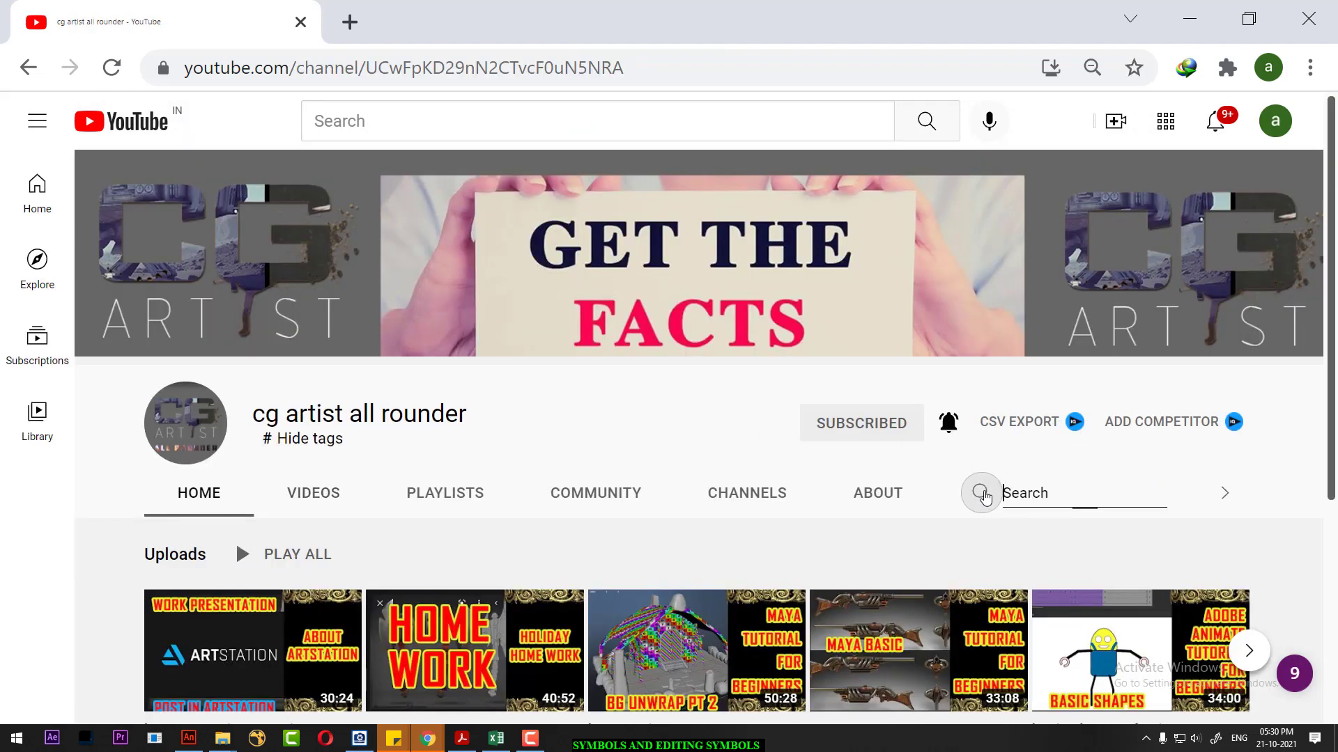
{"action": "type", "text": "ANIMATE"}
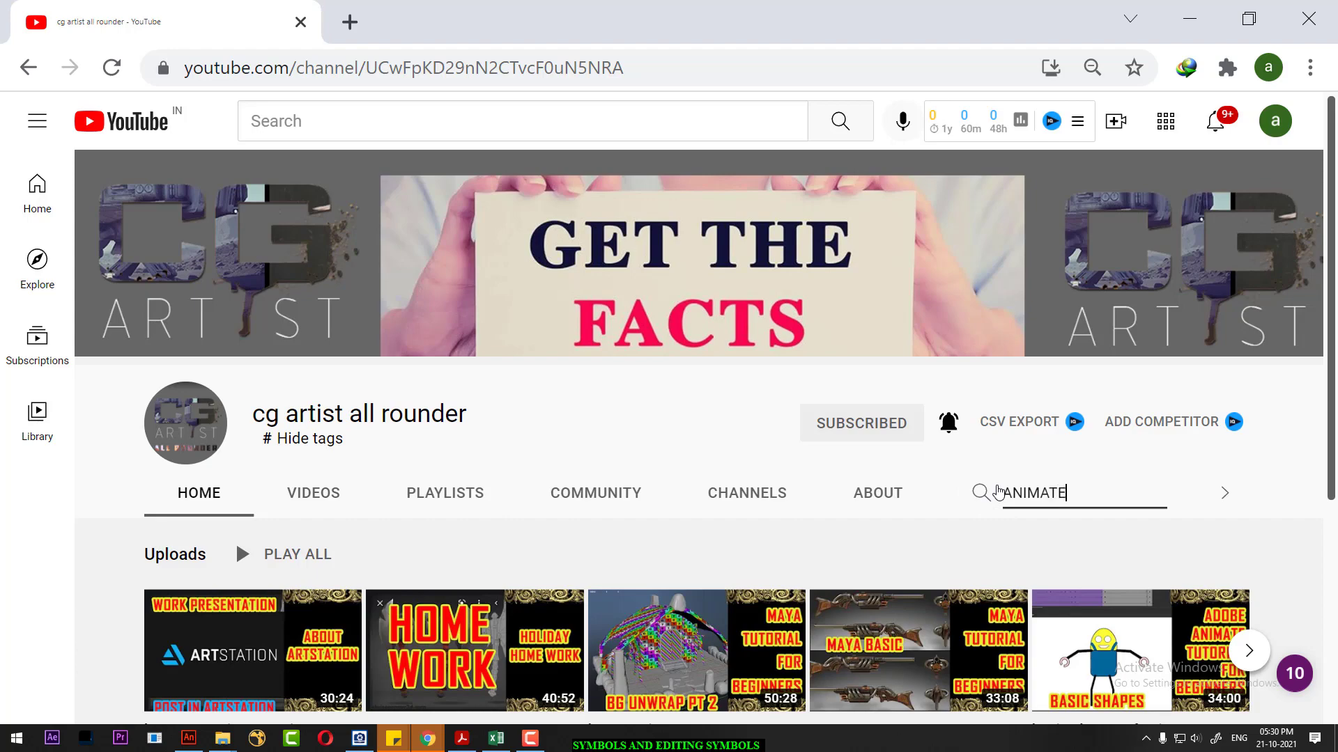
{"action": "key", "text": "Return"}
{"action": "scroll", "coordinate": [857, 507], "scroll_direction": "down", "scroll_amount": 20}
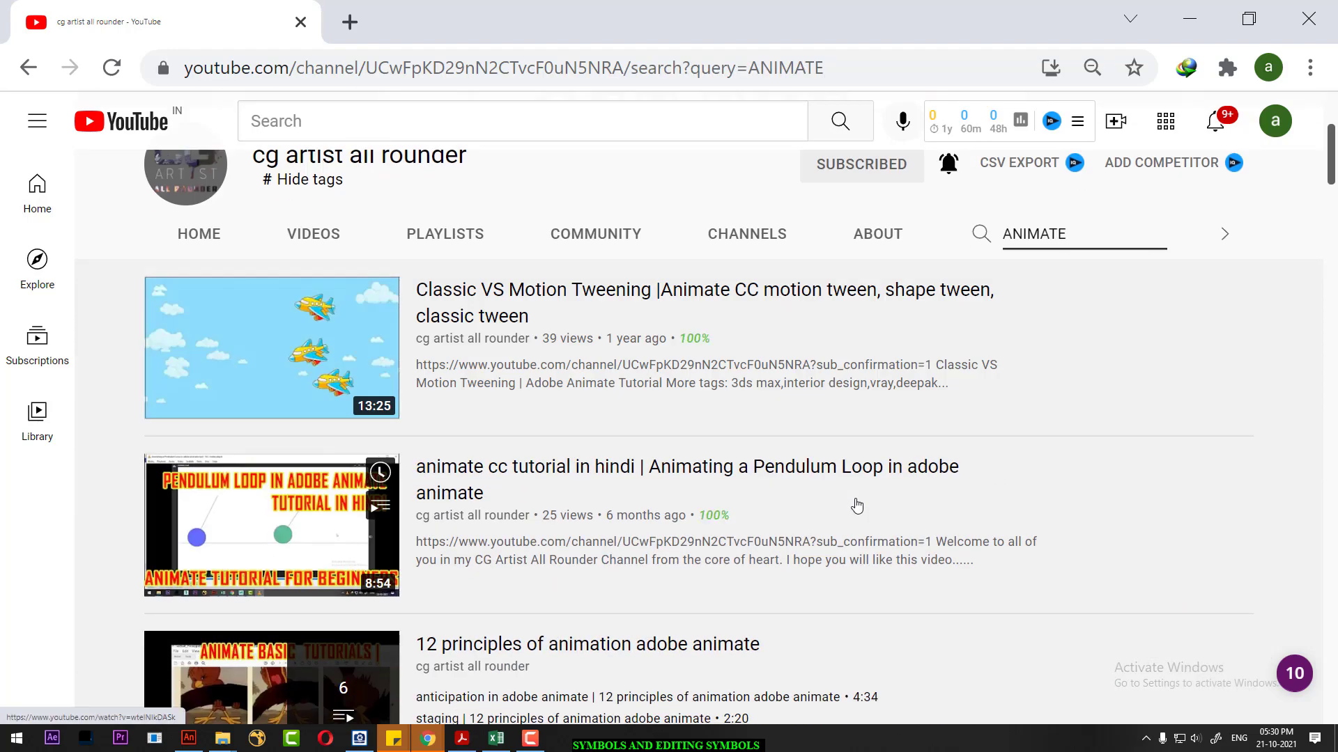
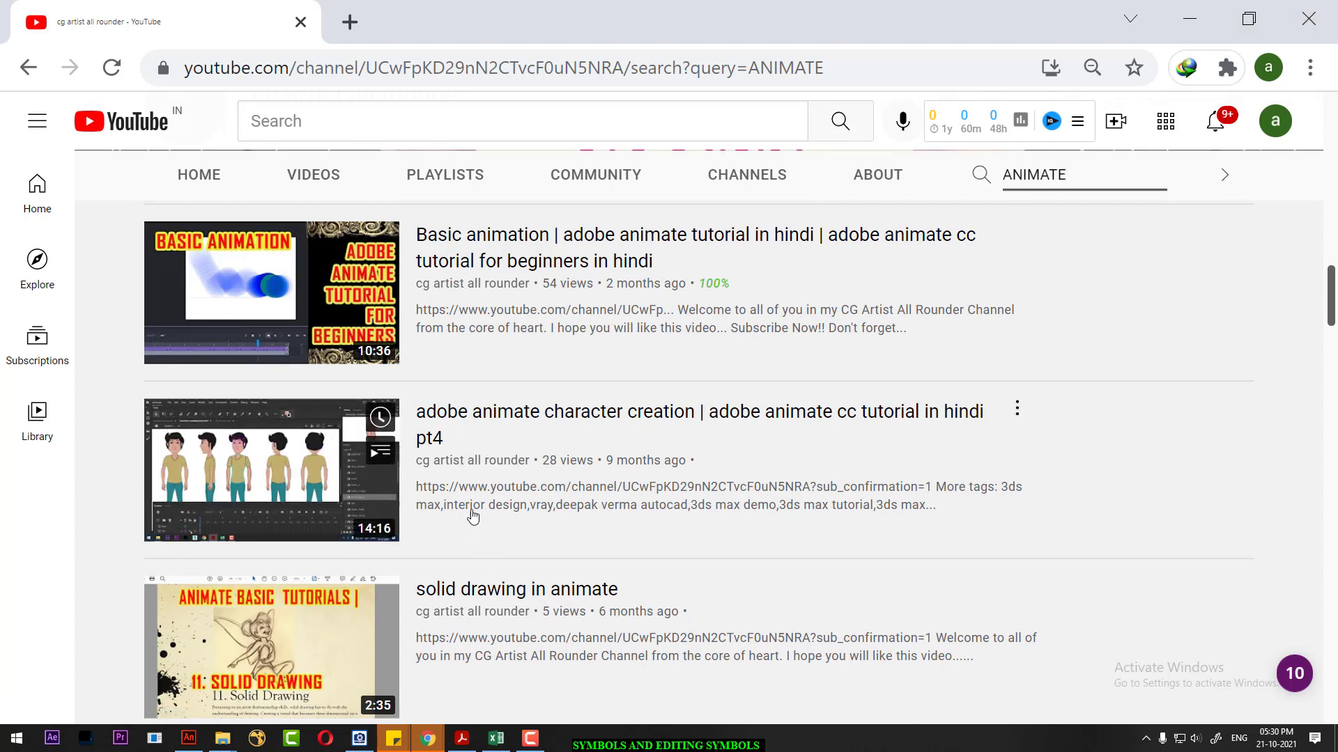
{"action": "left_click", "coordinate": [520, 431]}
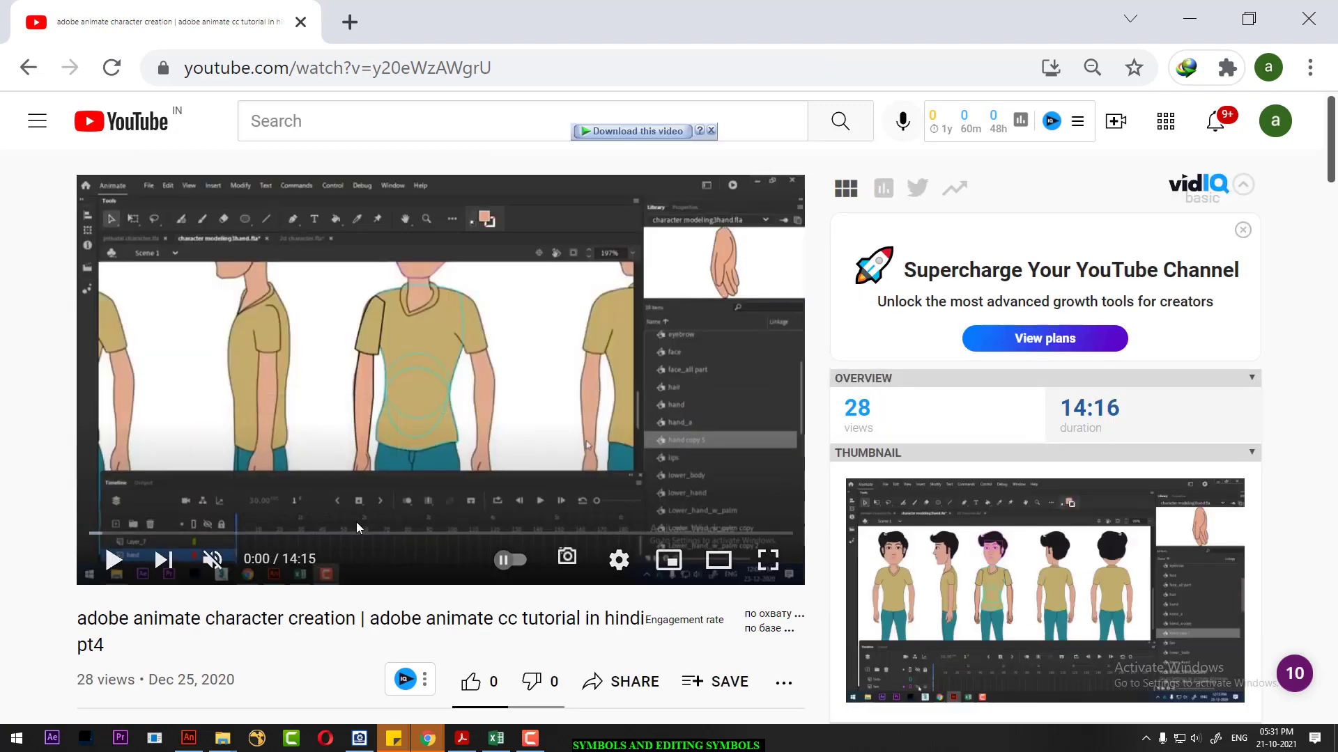
{"action": "scroll", "coordinate": [420, 379], "scroll_direction": "down", "scroll_amount": 5}
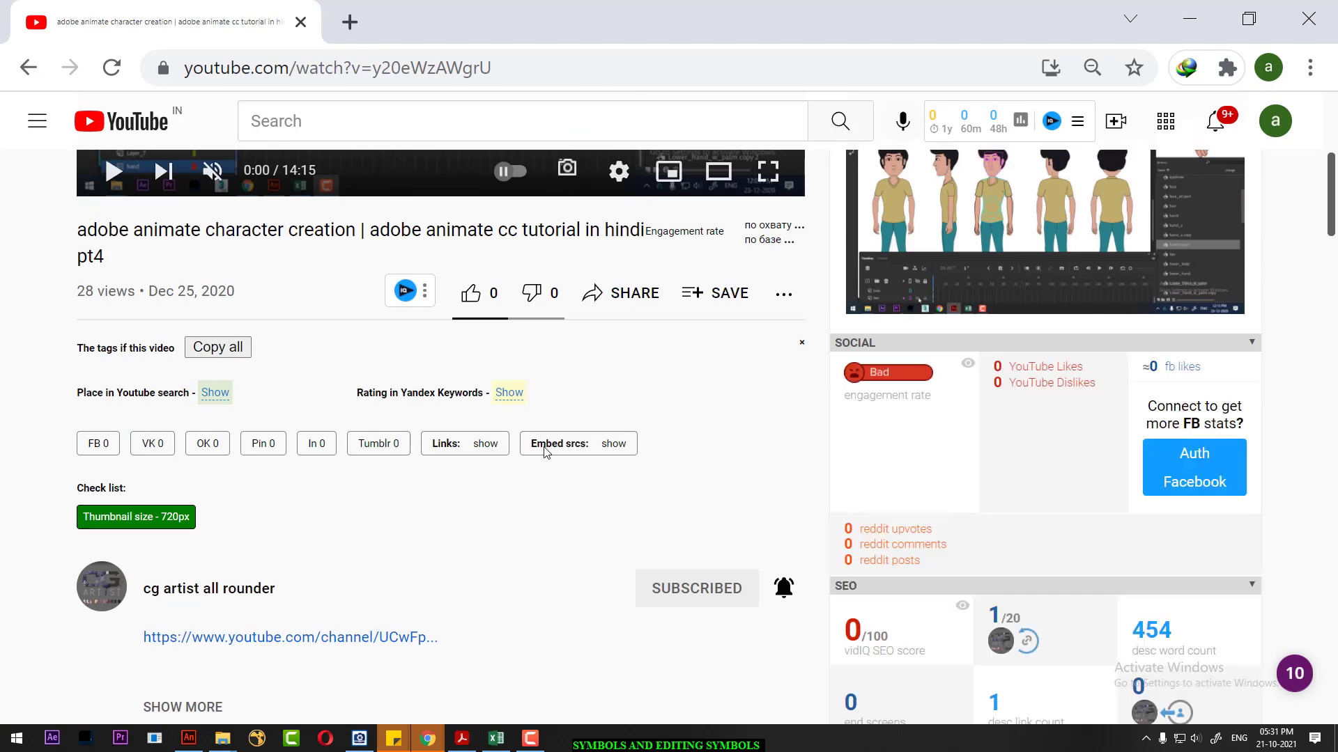
{"action": "scroll", "coordinate": [540, 448], "scroll_direction": "up", "scroll_amount": 5}
- Switch back to Adobe Animate and select the egg character on Layer_11
{"action": "left_click", "coordinate": [1189, 19]}
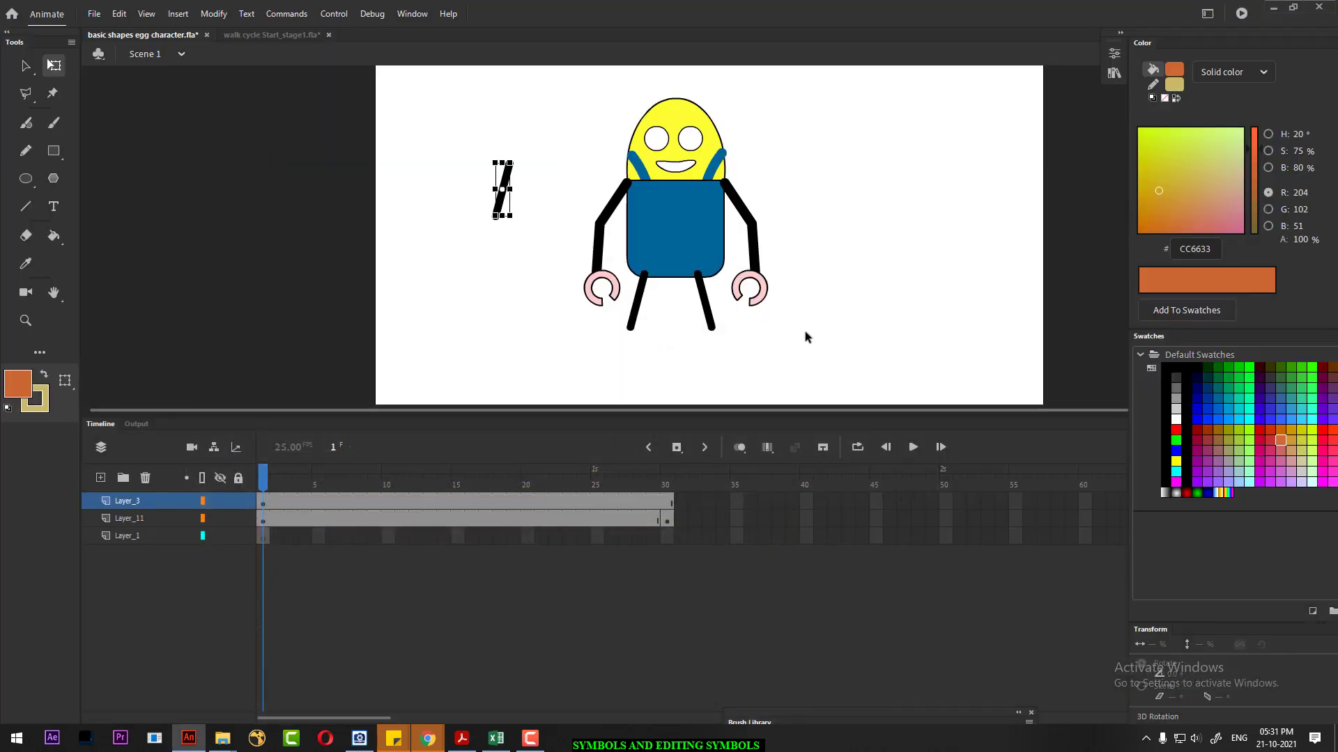
{"action": "left_click", "coordinate": [714, 351]}
{"action": "left_click", "coordinate": [714, 322]}
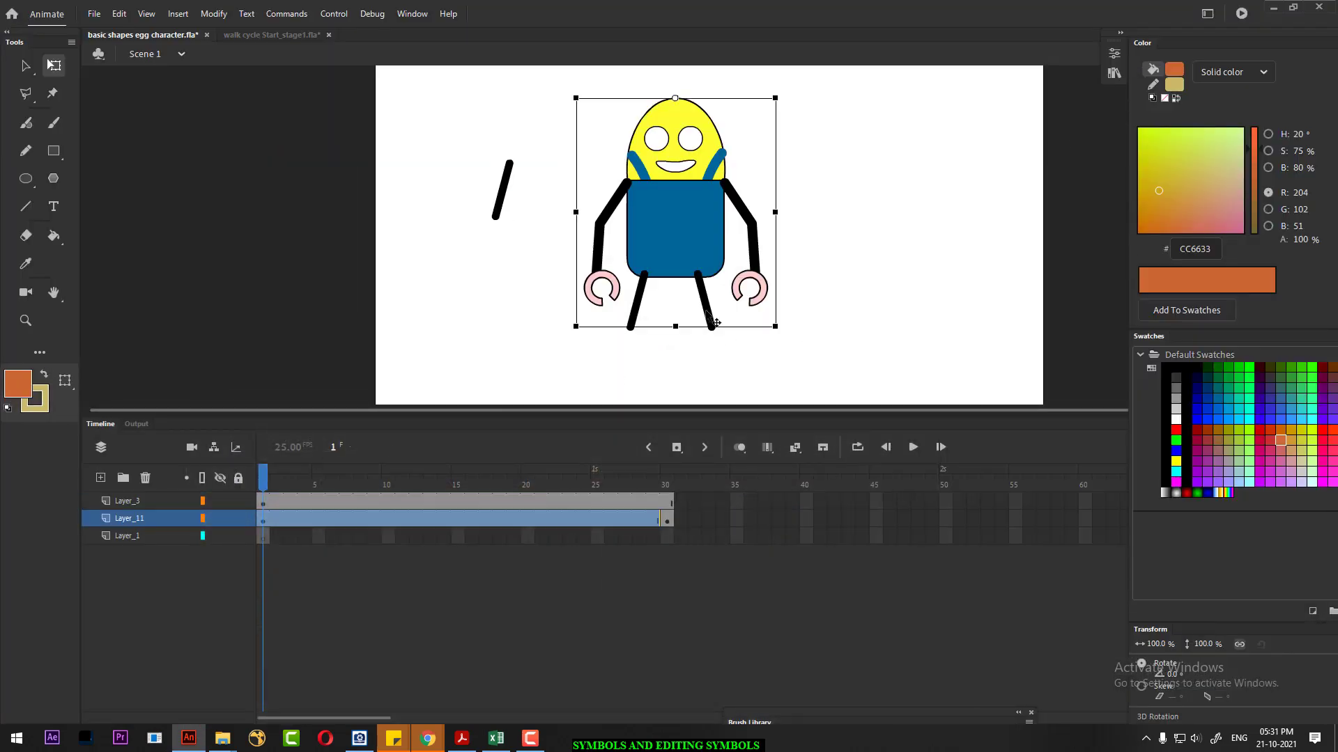
- Inside the cartoon charcter symbol, place a leg symbol instance on the Left_leg UPPER layer beneath the body's unoccupied side
{"action": "double_click", "coordinate": [714, 323]}
{"action": "left_click", "coordinate": [139, 596]}
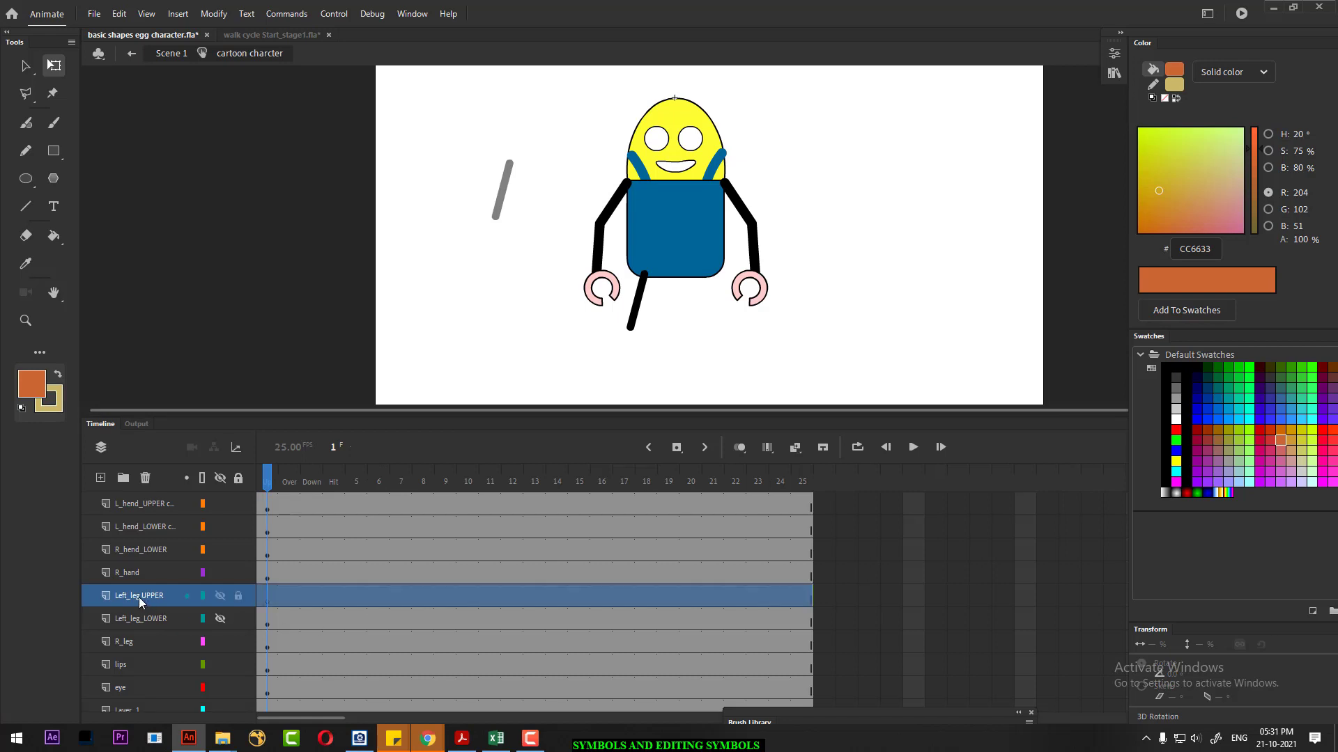
{"action": "left_click", "coordinate": [1114, 54]}
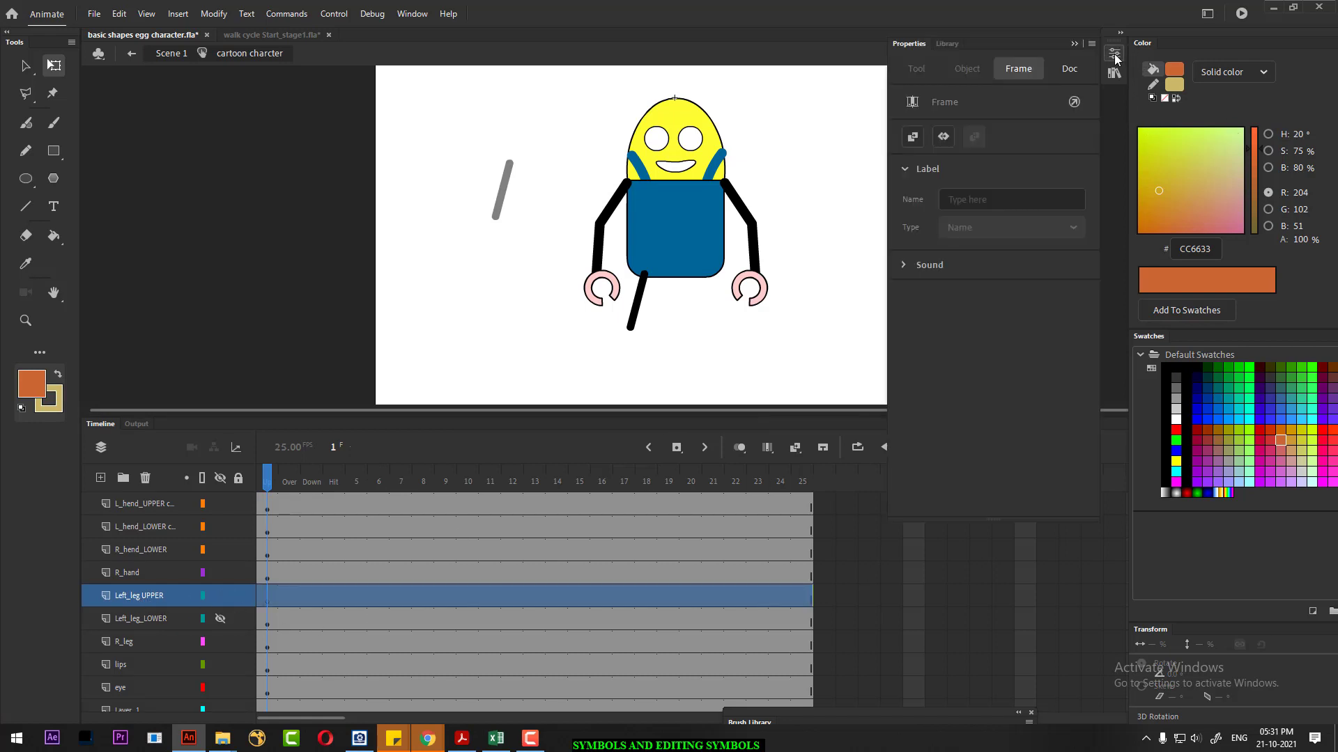
{"action": "left_click", "coordinate": [946, 43]}
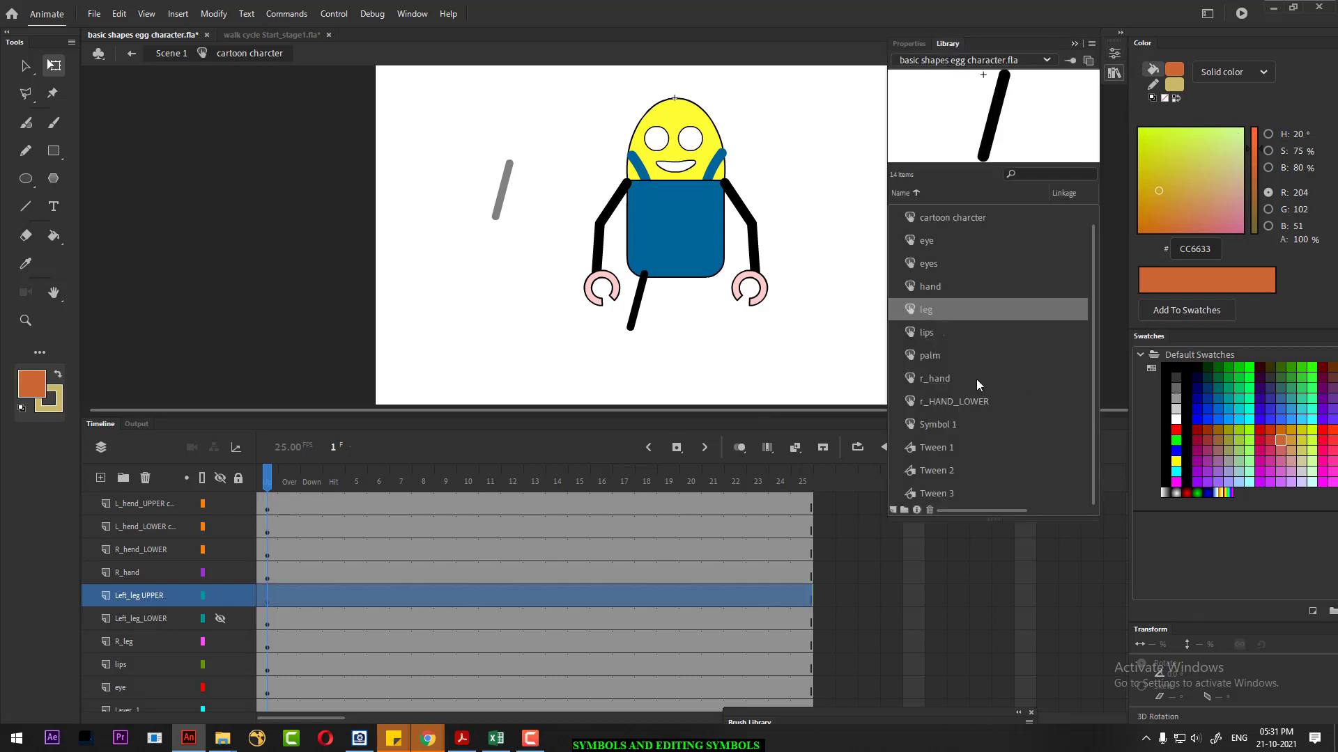
{"action": "left_click_drag", "start_coordinate": [931, 312], "coordinate": [708, 307]}
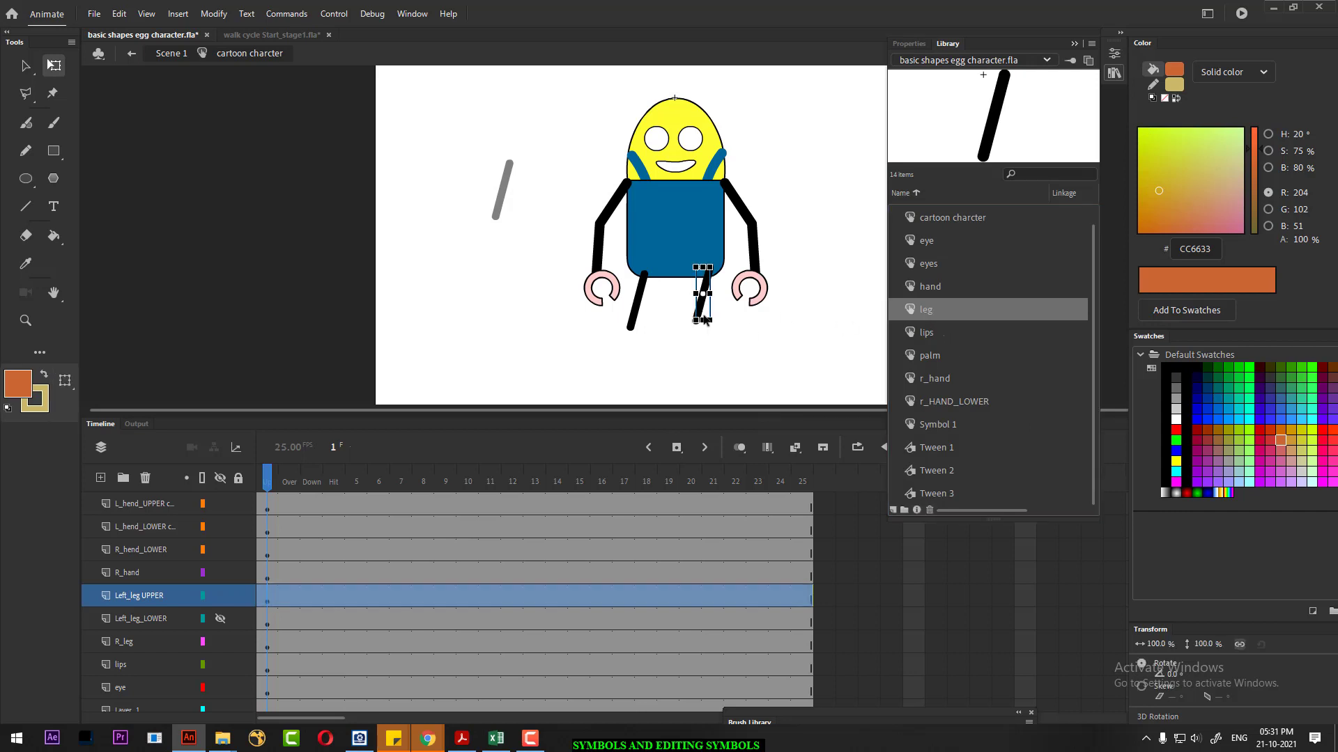
- Flip the newly placed upper leg instance horizontally
{"action": "right_click", "coordinate": [704, 315]}
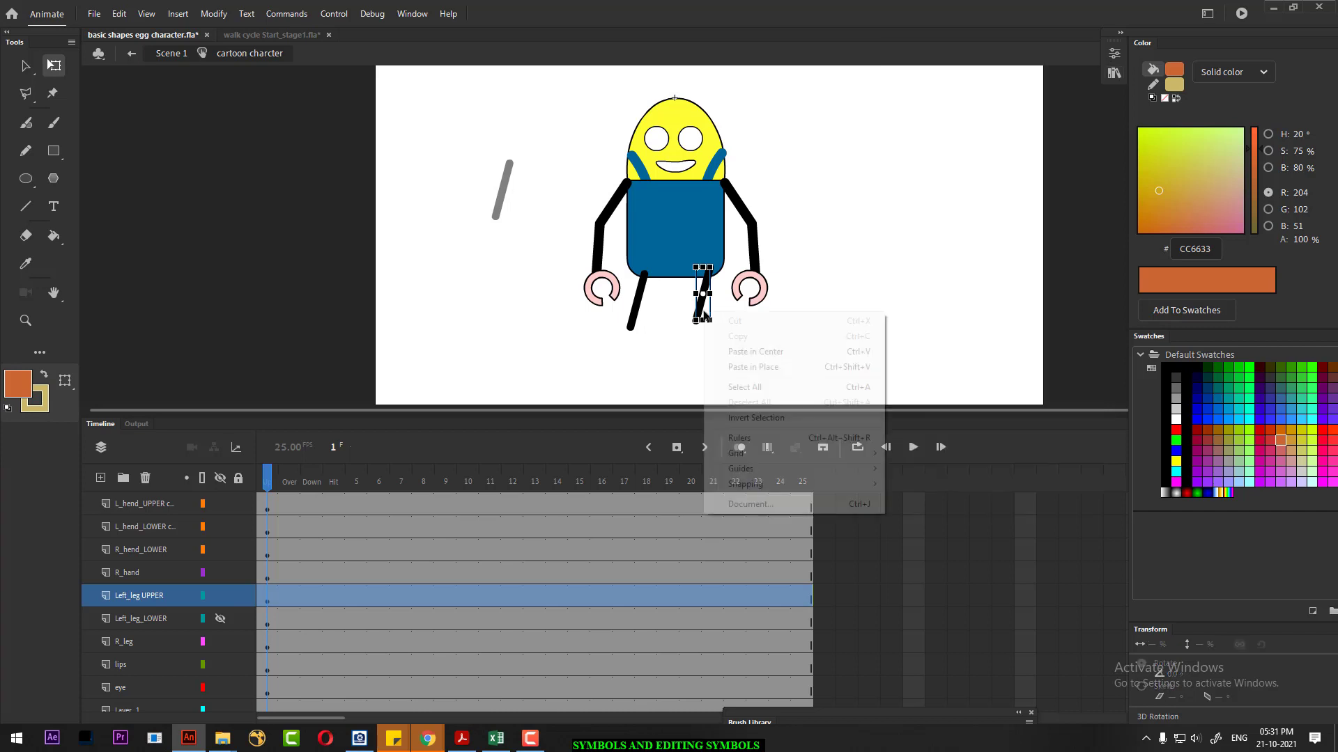
{"action": "left_click", "coordinate": [714, 301]}
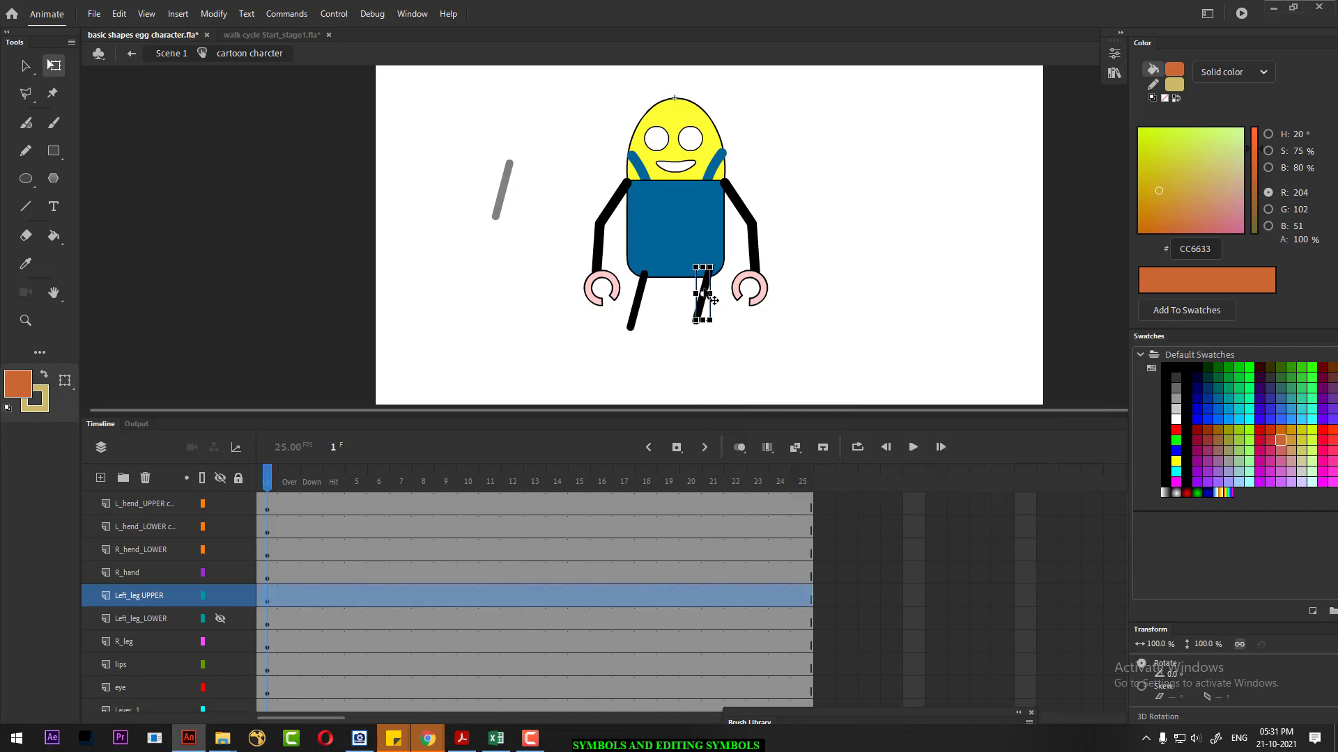
{"action": "right_click", "coordinate": [714, 301]}
{"action": "mouse_move", "coordinate": [859, 452]}
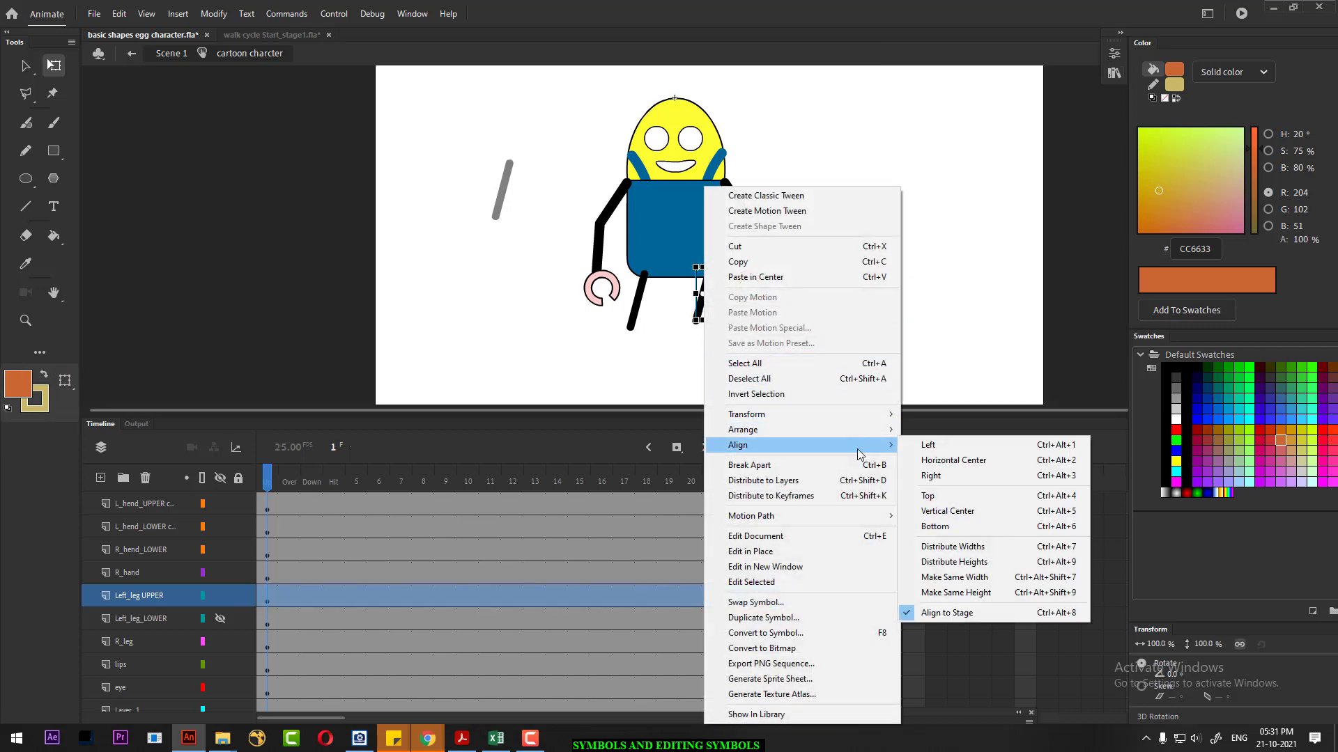
{"action": "mouse_move", "coordinate": [869, 422]}
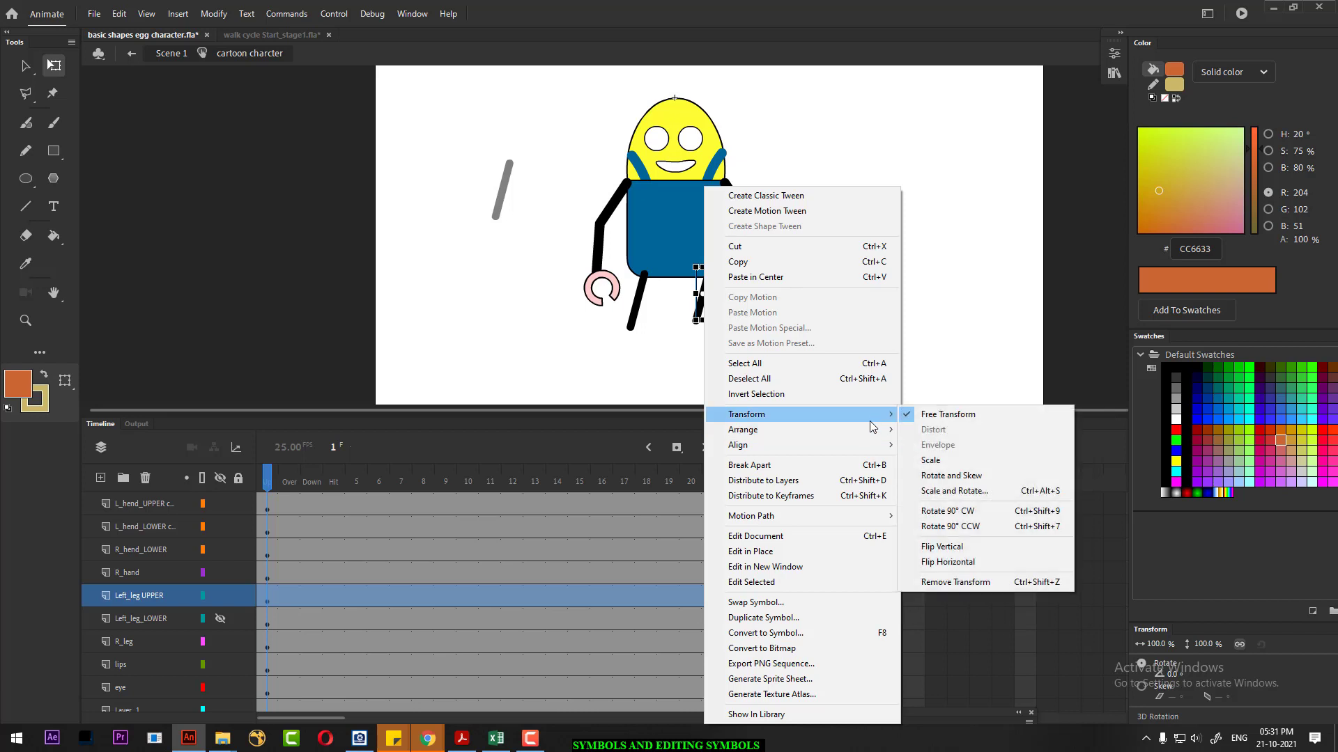
{"action": "left_click", "coordinate": [991, 564]}
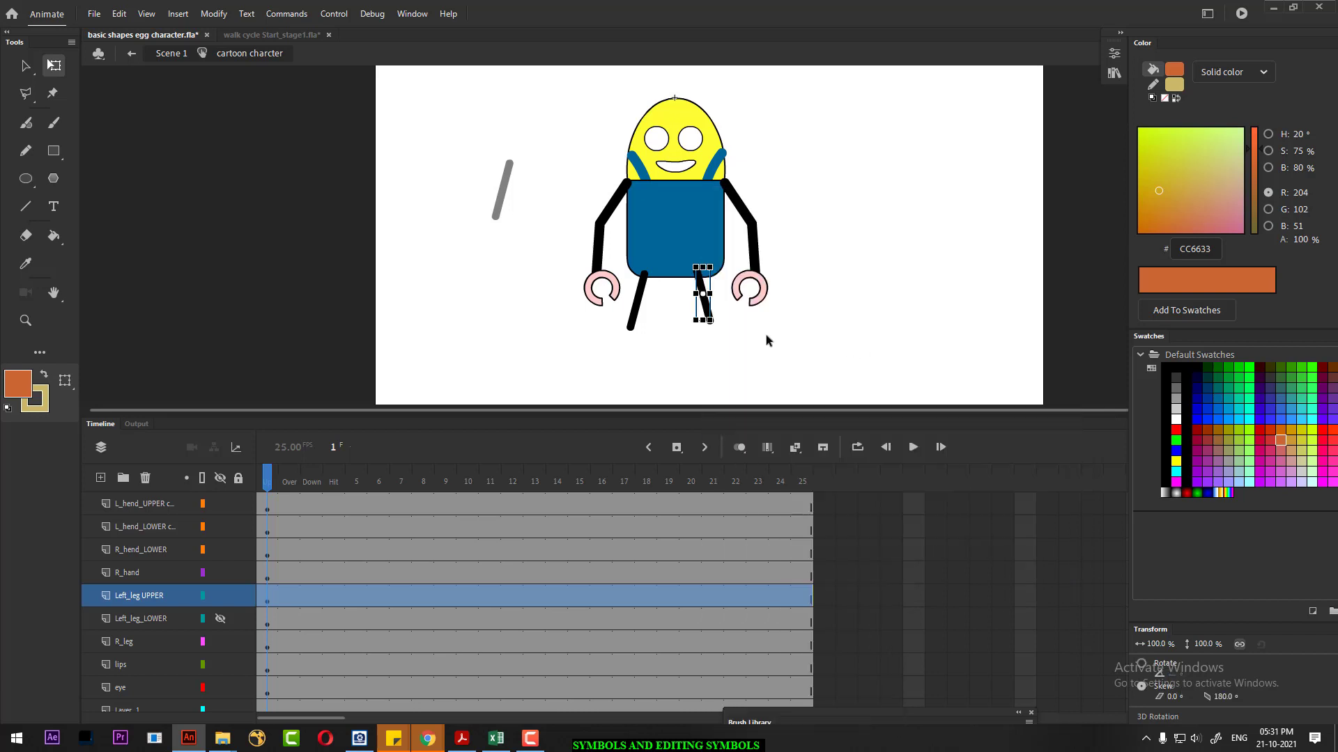
- Move the upper leg's transformation point to its top end and position the leg against the body's lower edge
{"action": "key", "text": "ctrl+equal"}
{"action": "left_click", "coordinate": [728, 306]}
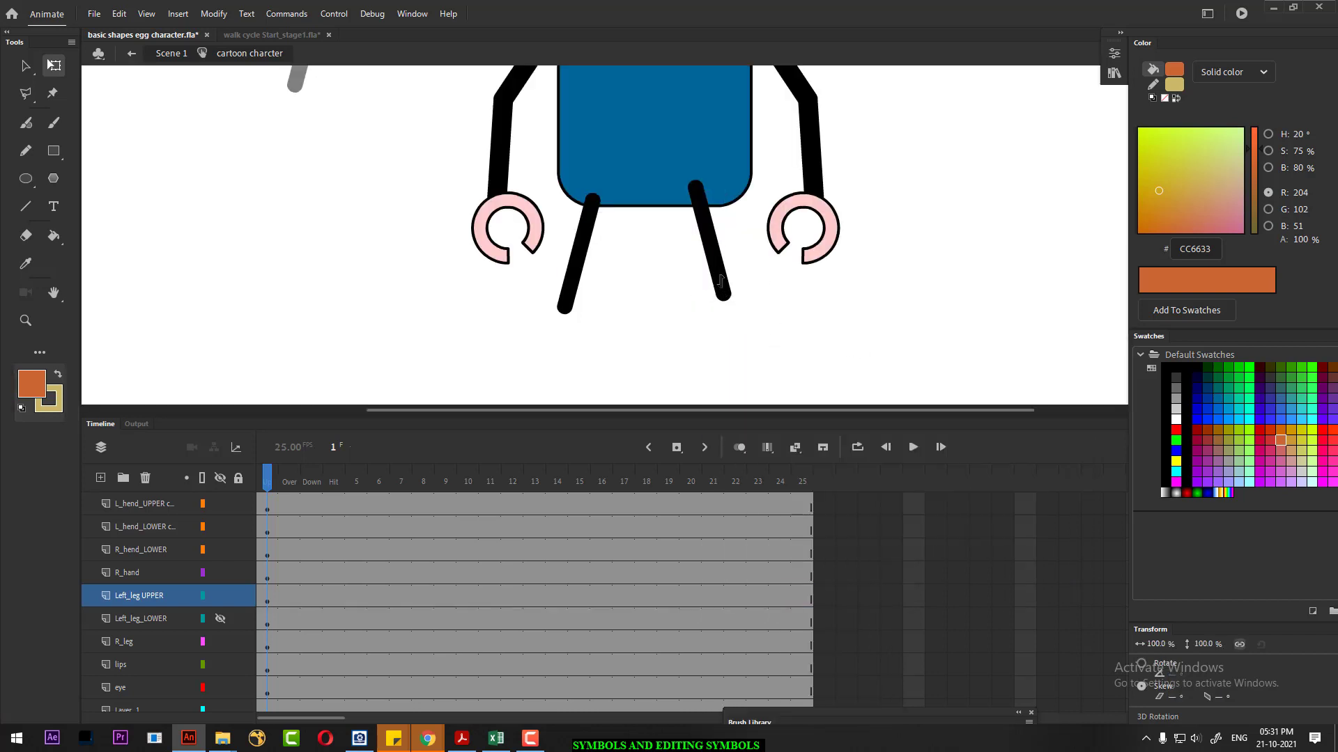
{"action": "left_click", "coordinate": [721, 263]}
{"action": "left_click_drag", "start_coordinate": [709, 241], "coordinate": [695, 187]}
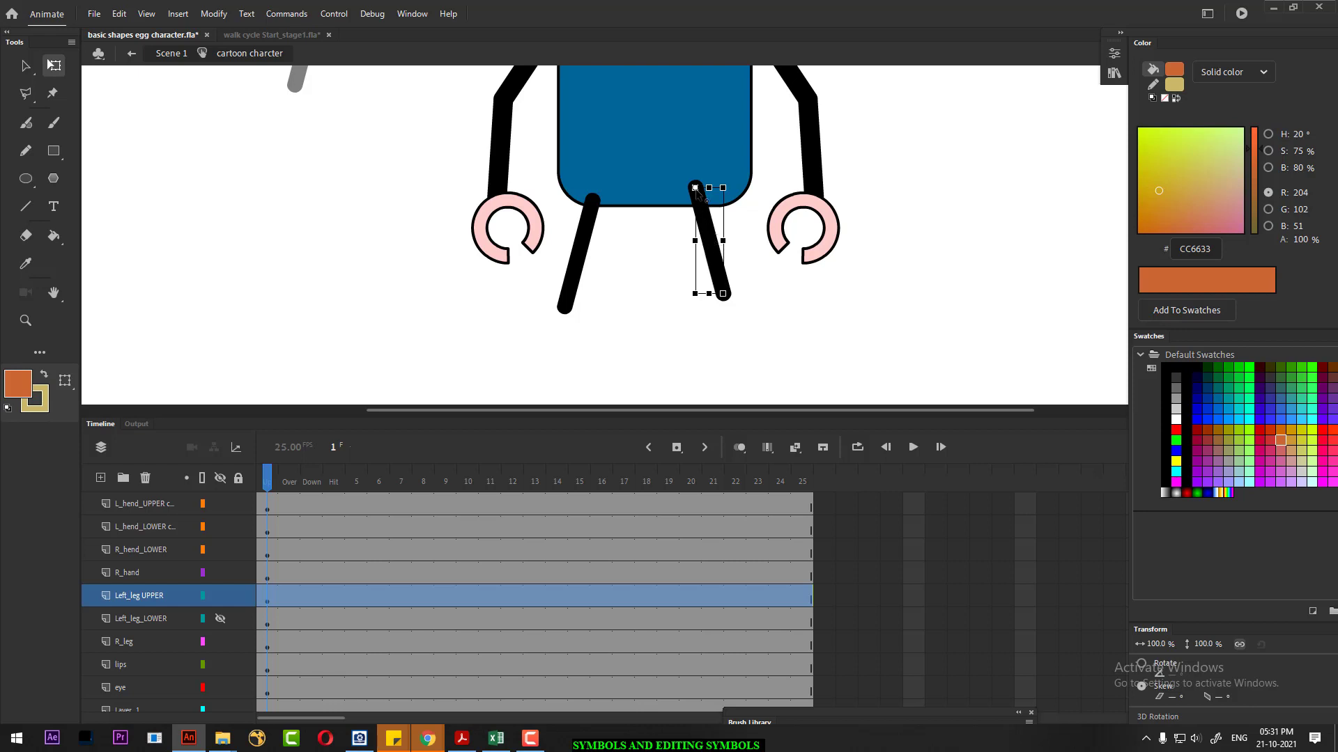
{"action": "left_click_drag", "start_coordinate": [712, 238], "coordinate": [724, 258]}
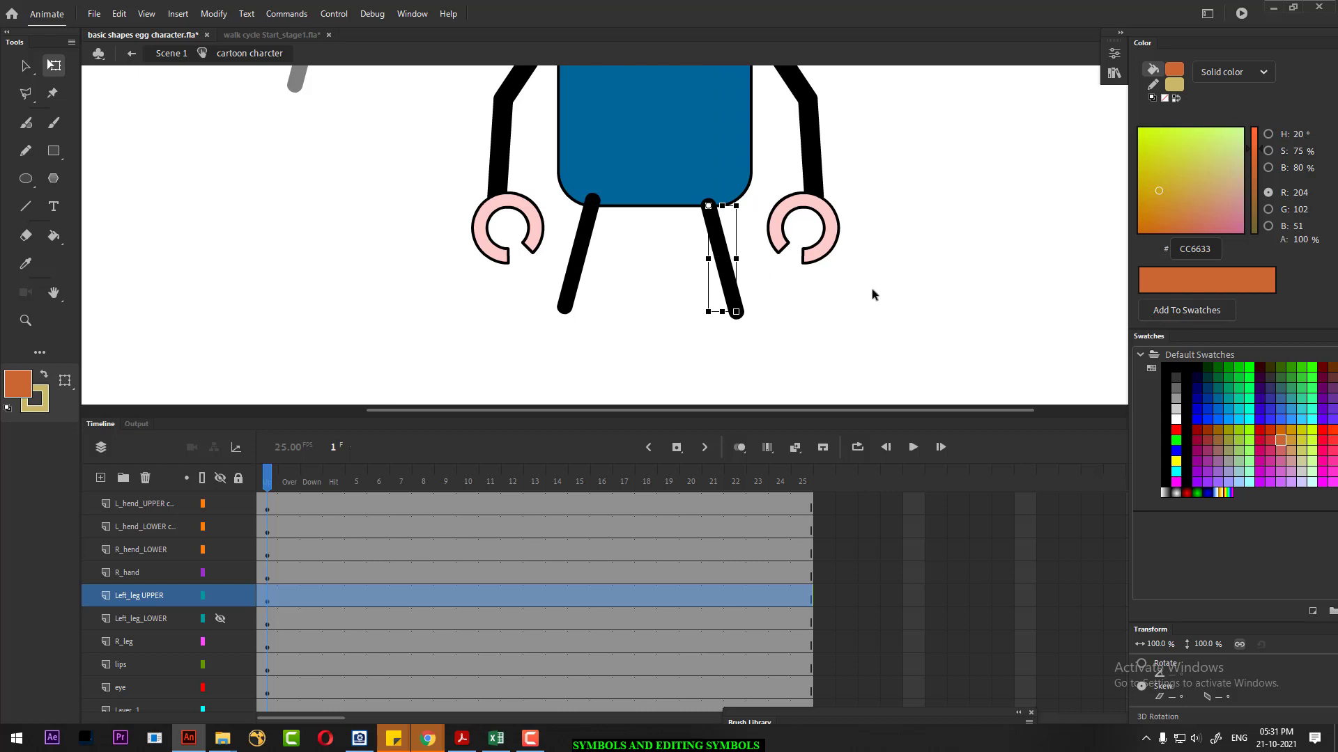
{"action": "left_click", "coordinate": [829, 293]}
{"action": "left_click", "coordinate": [730, 298]}
- Unhide the Left_leg_LOWER layer and delete the old leg instance overlapping the new upper leg
{"action": "left_click", "coordinate": [137, 625]}
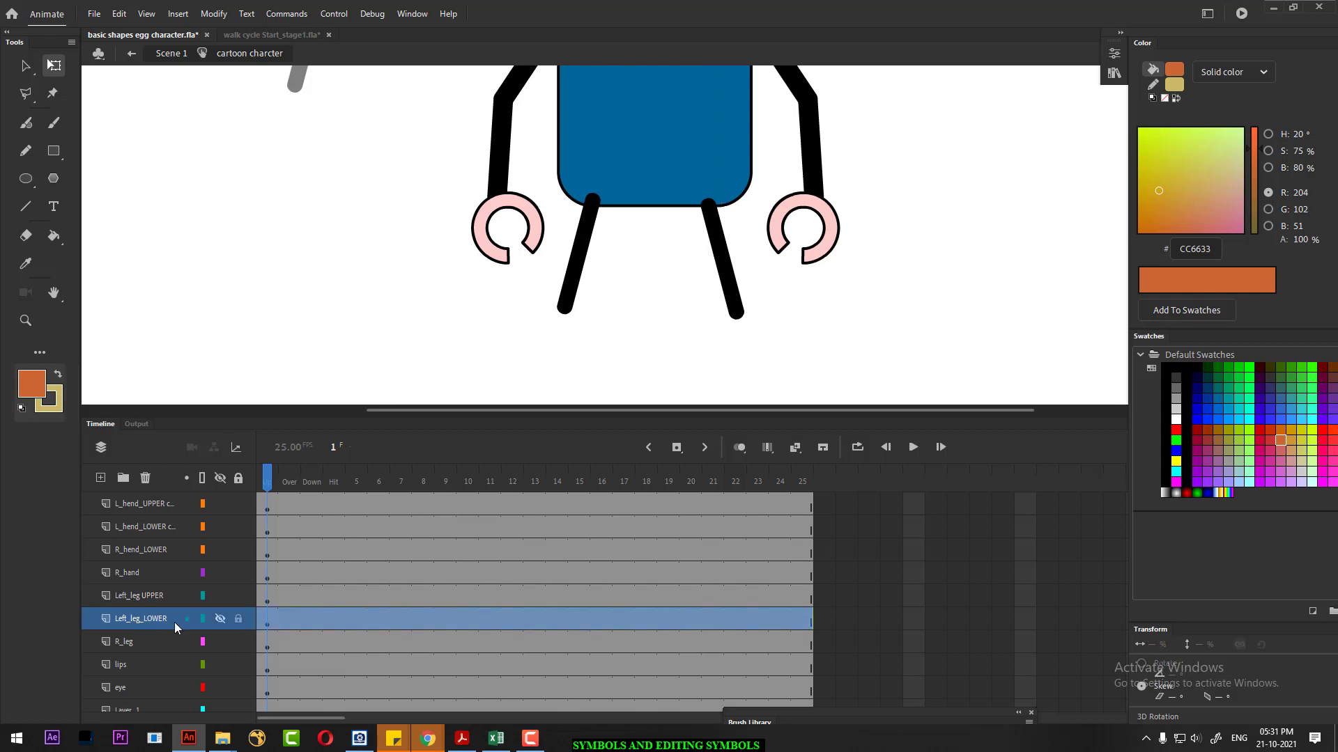
{"action": "left_click", "coordinate": [1115, 53]}
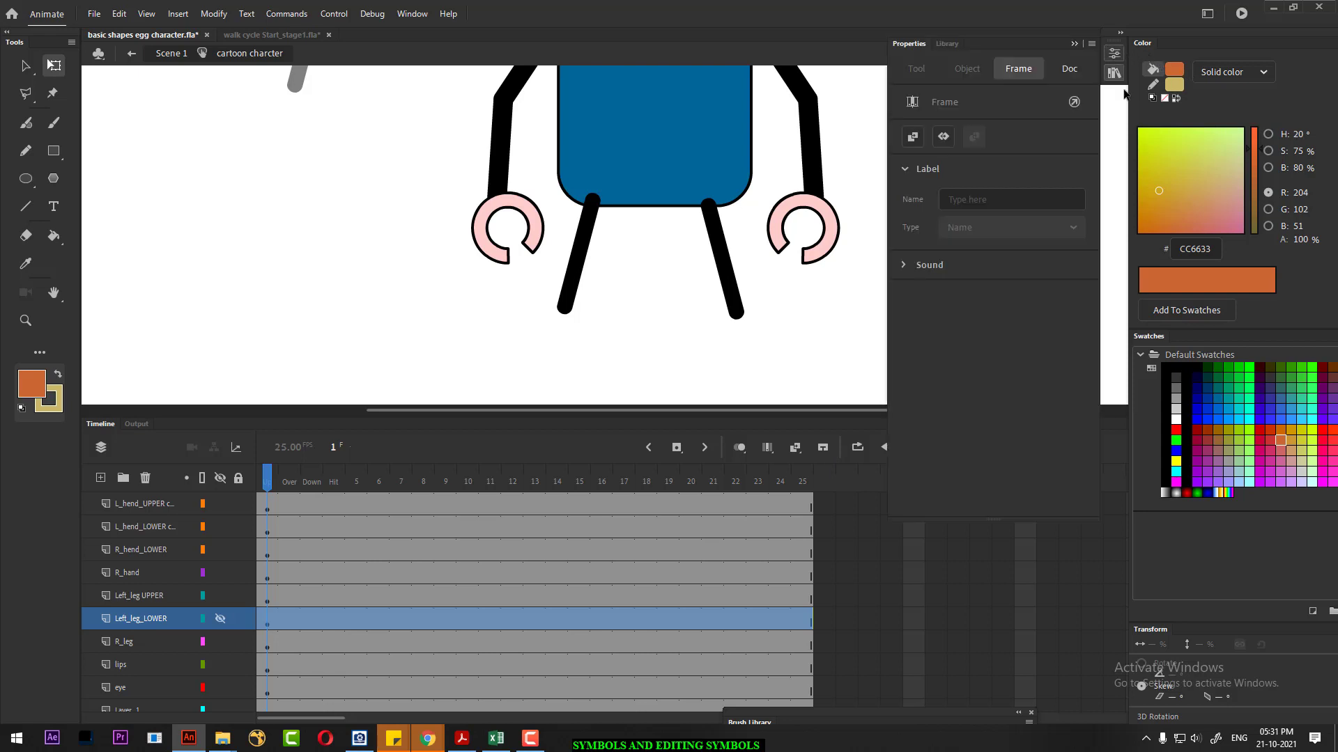
{"action": "left_click", "coordinate": [946, 44]}
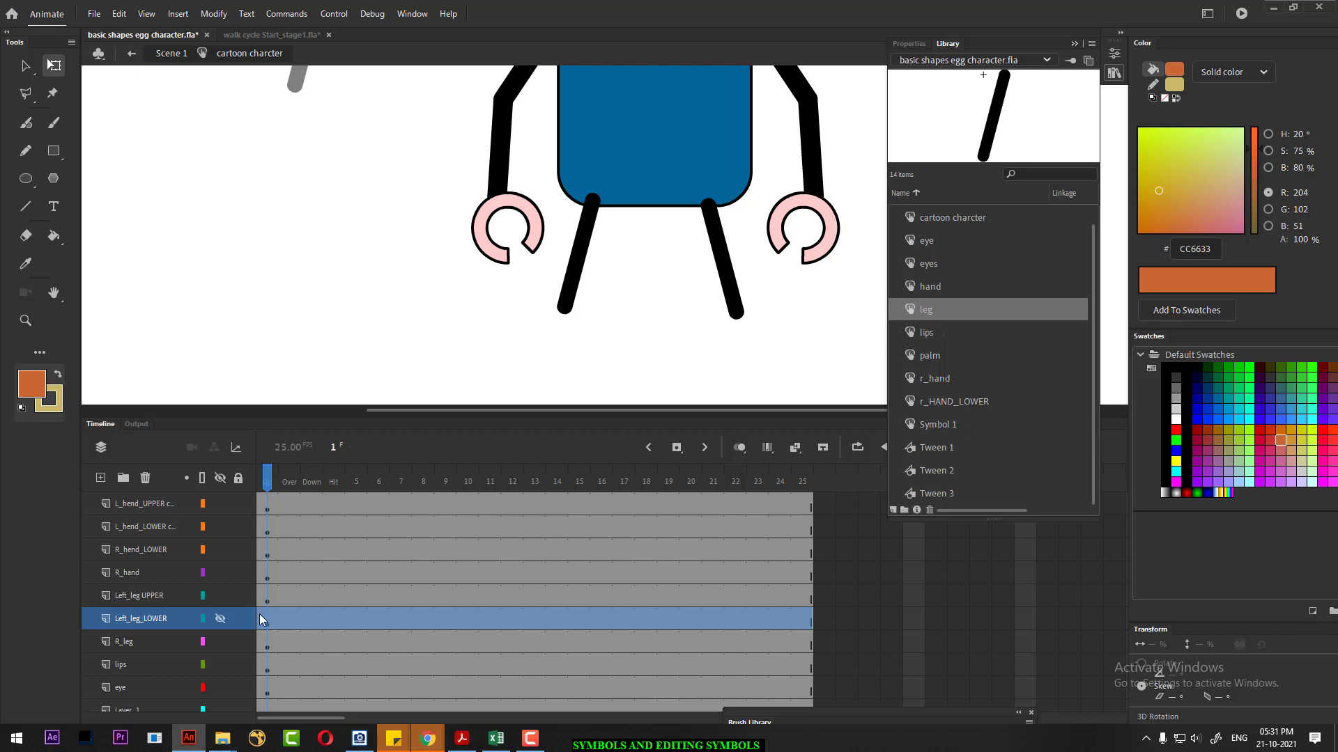
{"action": "left_click", "coordinate": [223, 619]}
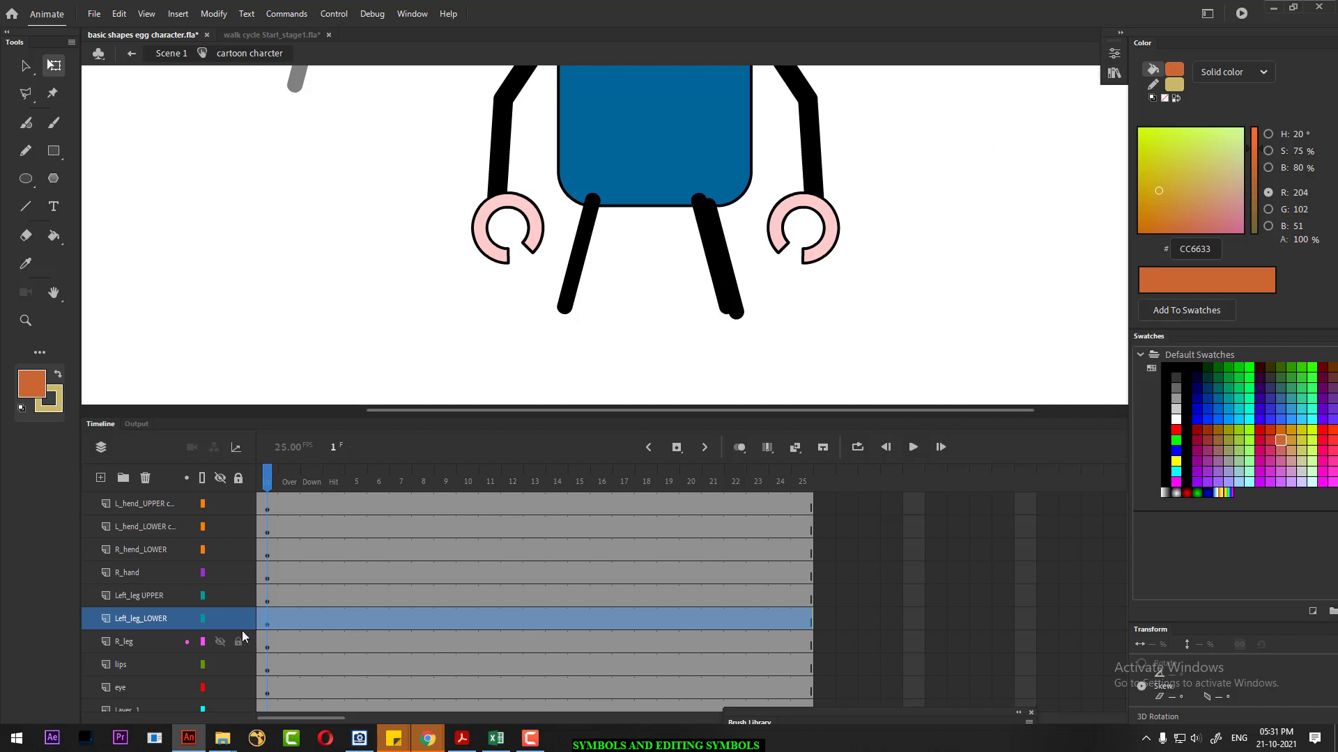
{"action": "left_click", "coordinate": [739, 305]}
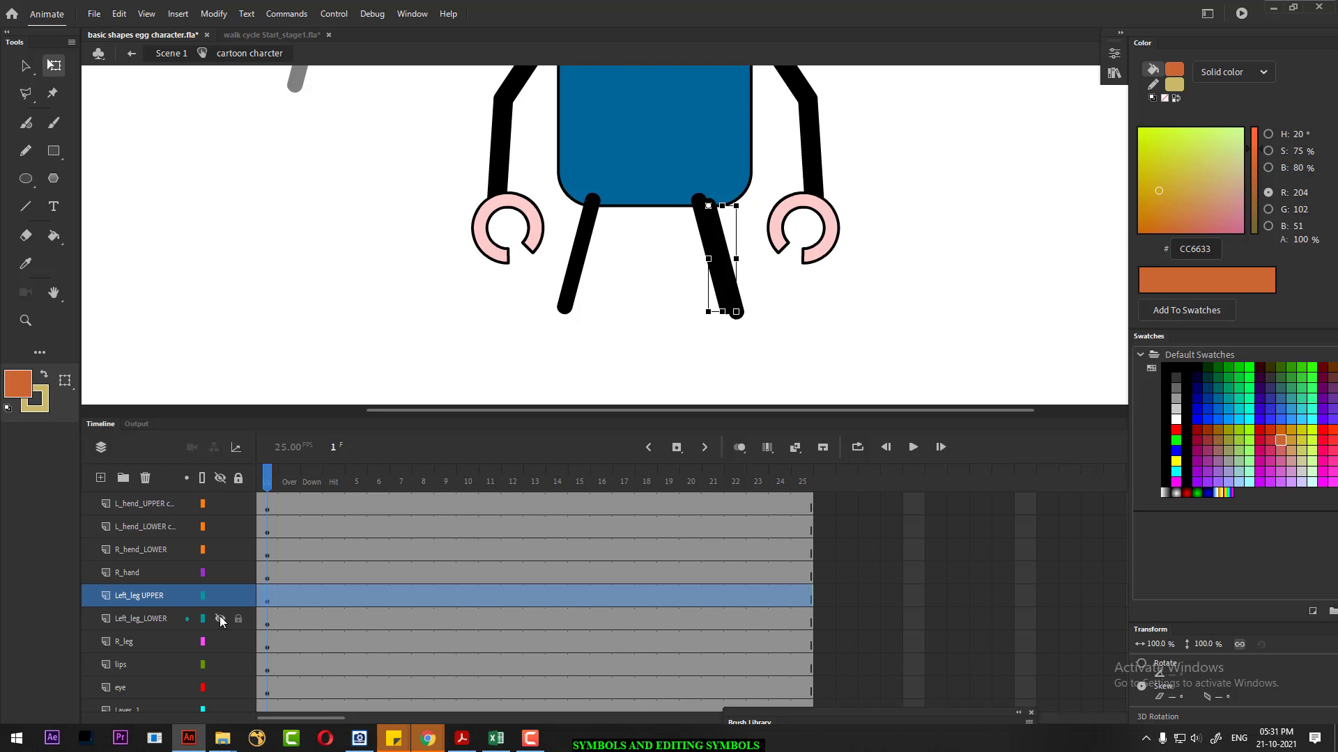
{"action": "left_click", "coordinate": [219, 619]}
{"action": "left_click", "coordinate": [218, 618]}
{"action": "left_click", "coordinate": [757, 326]}
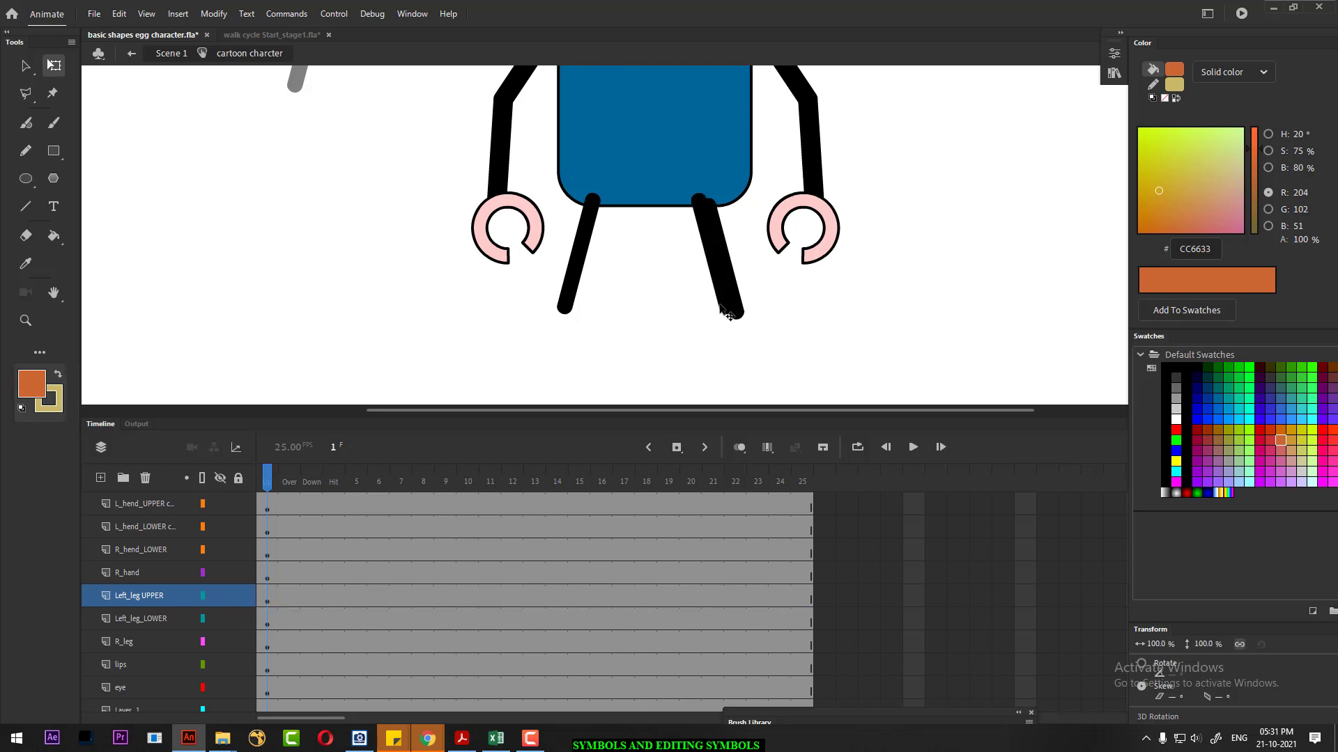
{"action": "left_click", "coordinate": [729, 315]}
{"action": "left_click", "coordinate": [749, 320]}
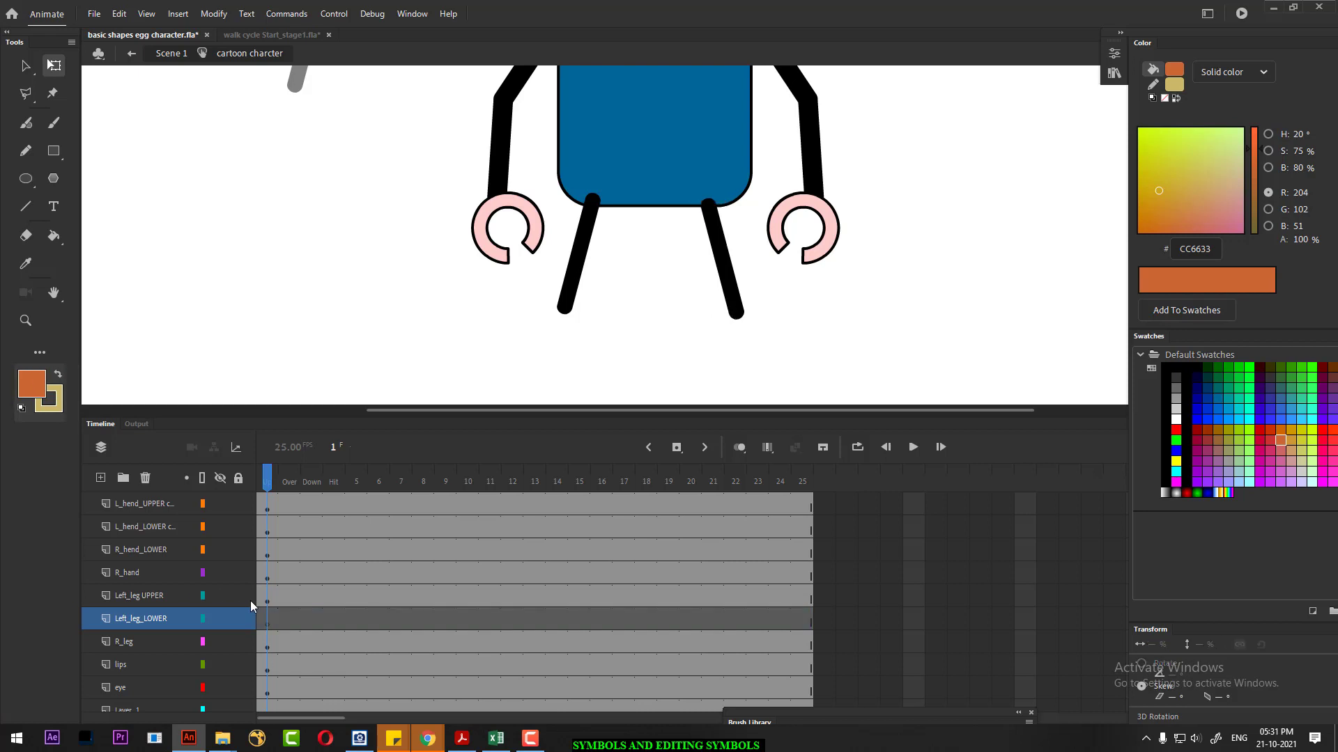
- Toggle the visibility of Left_leg UPPER and Left_leg_LOWER to check what each layer contains
{"action": "left_click", "coordinate": [220, 595]}
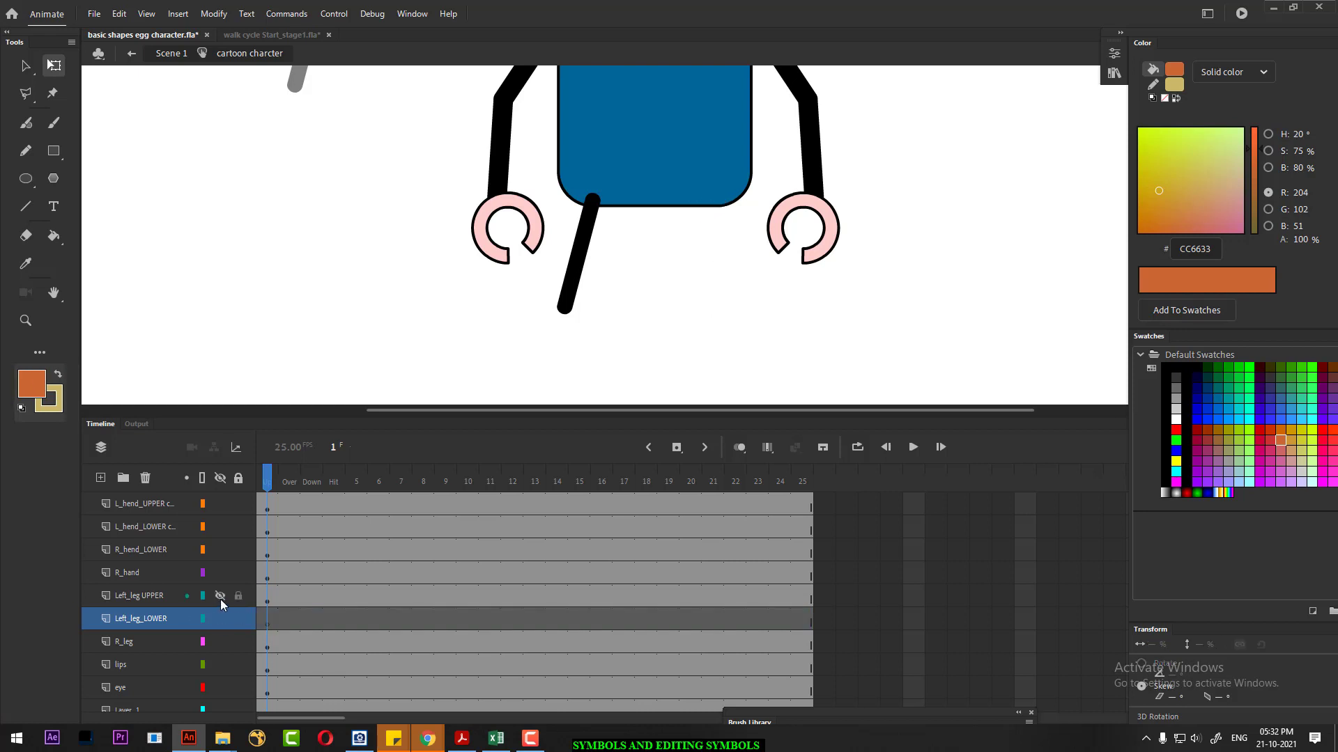
{"action": "left_click", "coordinate": [220, 596]}
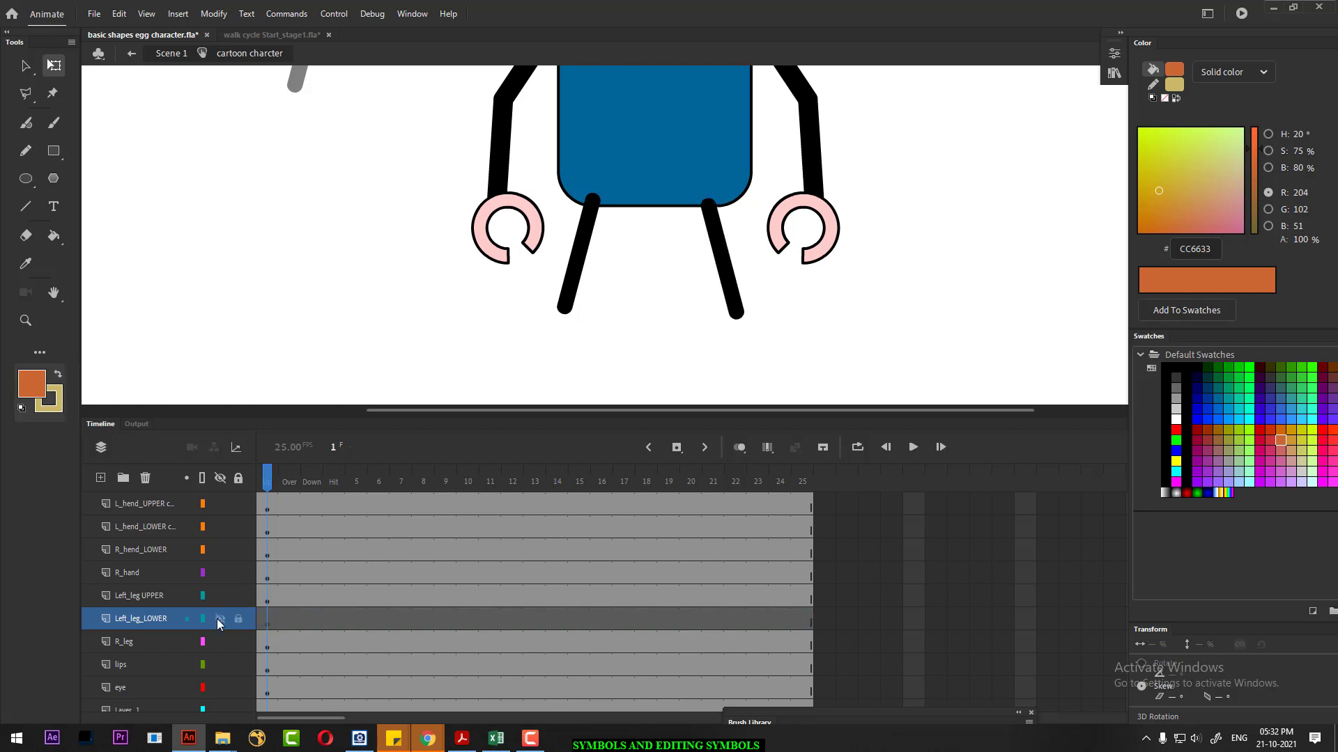
{"action": "left_click", "coordinate": [220, 595]}
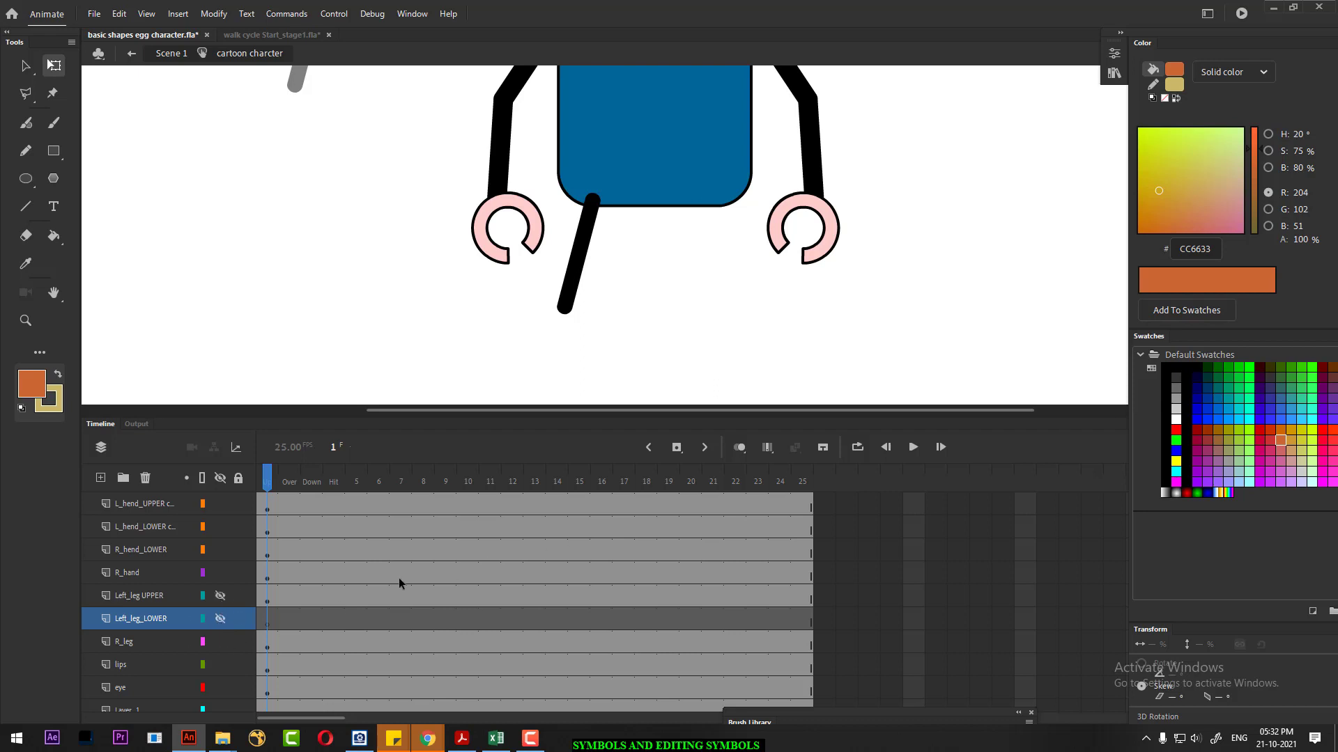
{"action": "left_click", "coordinate": [220, 595]}
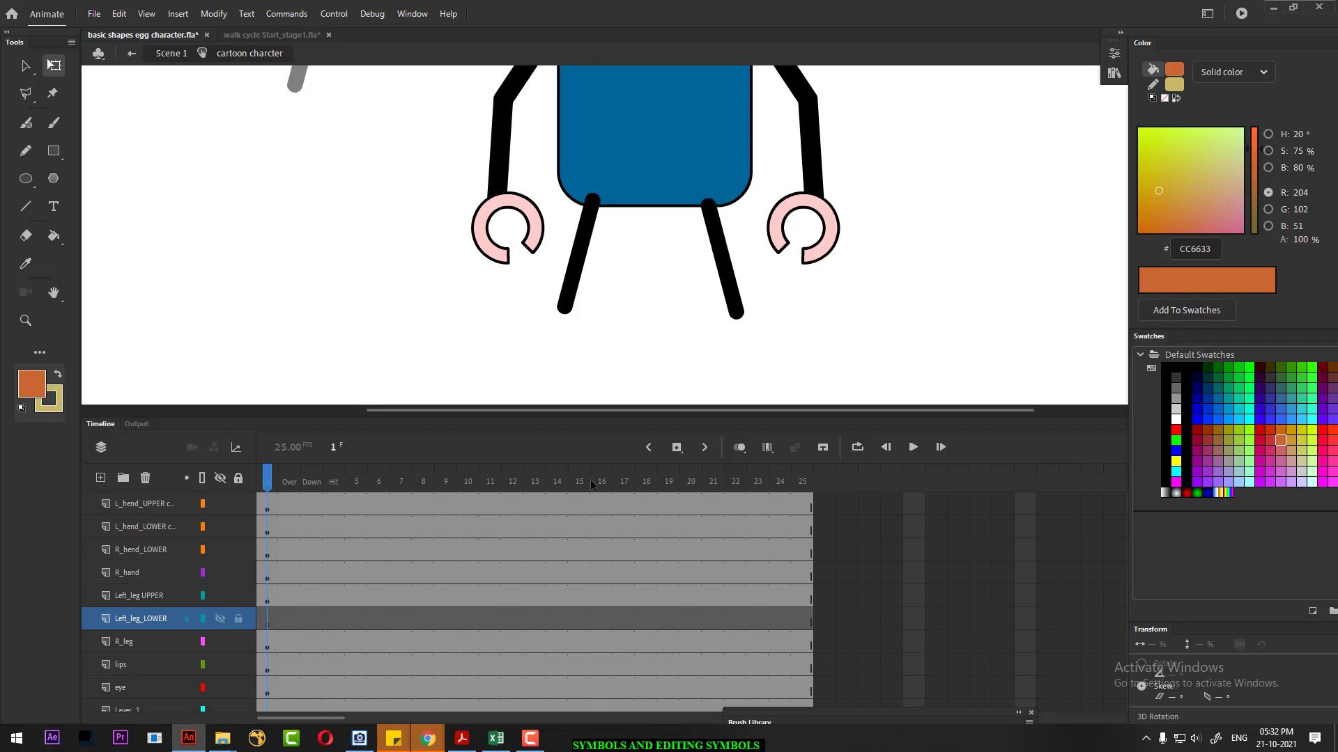
{"action": "left_click", "coordinate": [220, 619]}
- Place a leg symbol instance on Left_leg_LOWER and align its top with the upper leg's end to form a knee
{"action": "left_click", "coordinate": [1110, 55]}
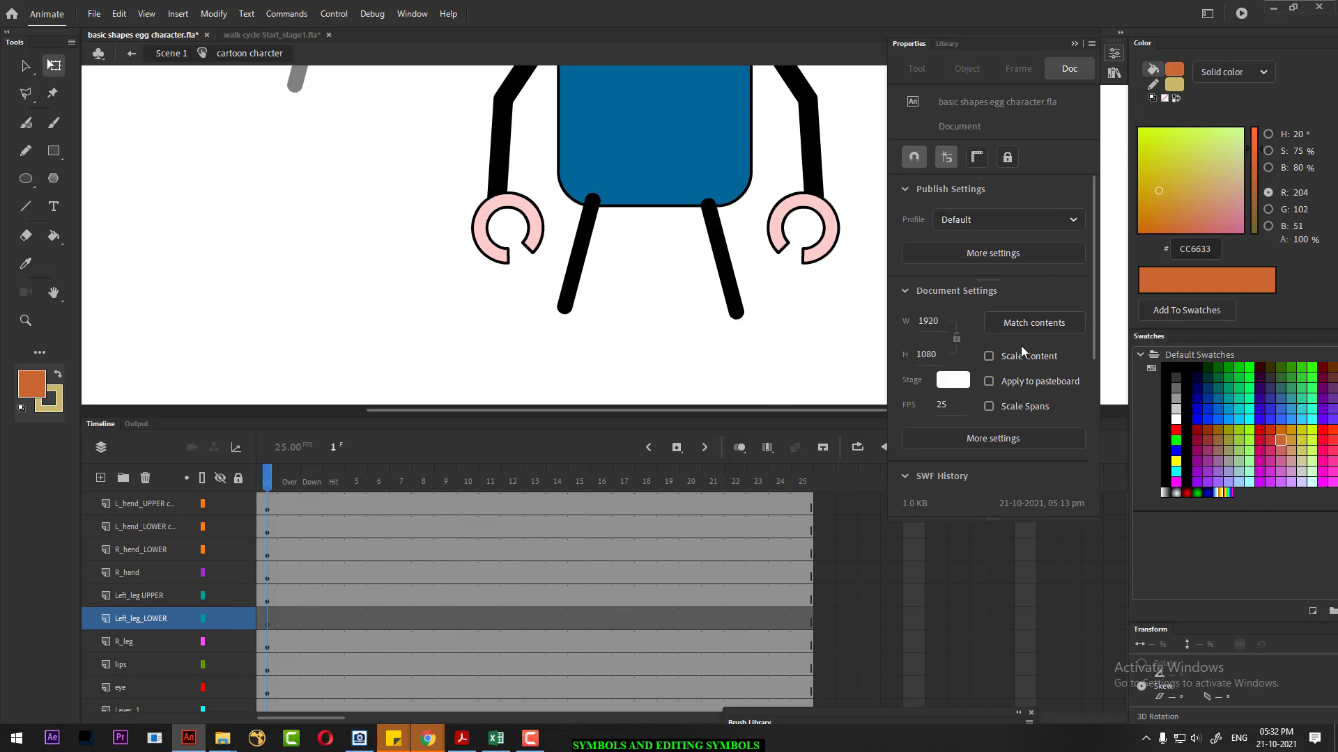
{"action": "left_click", "coordinate": [945, 44]}
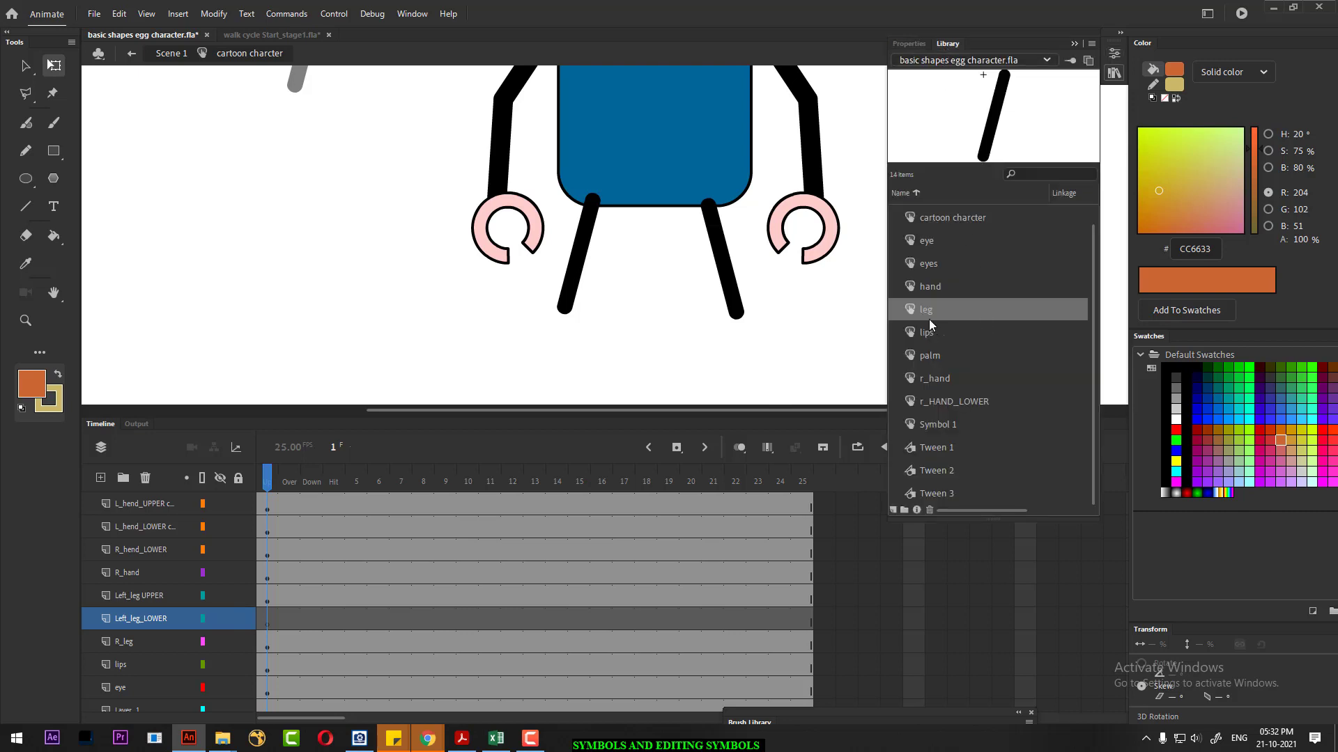
{"action": "left_click_drag", "start_coordinate": [926, 312], "coordinate": [743, 352]}
{"action": "left_click", "coordinate": [746, 360]}
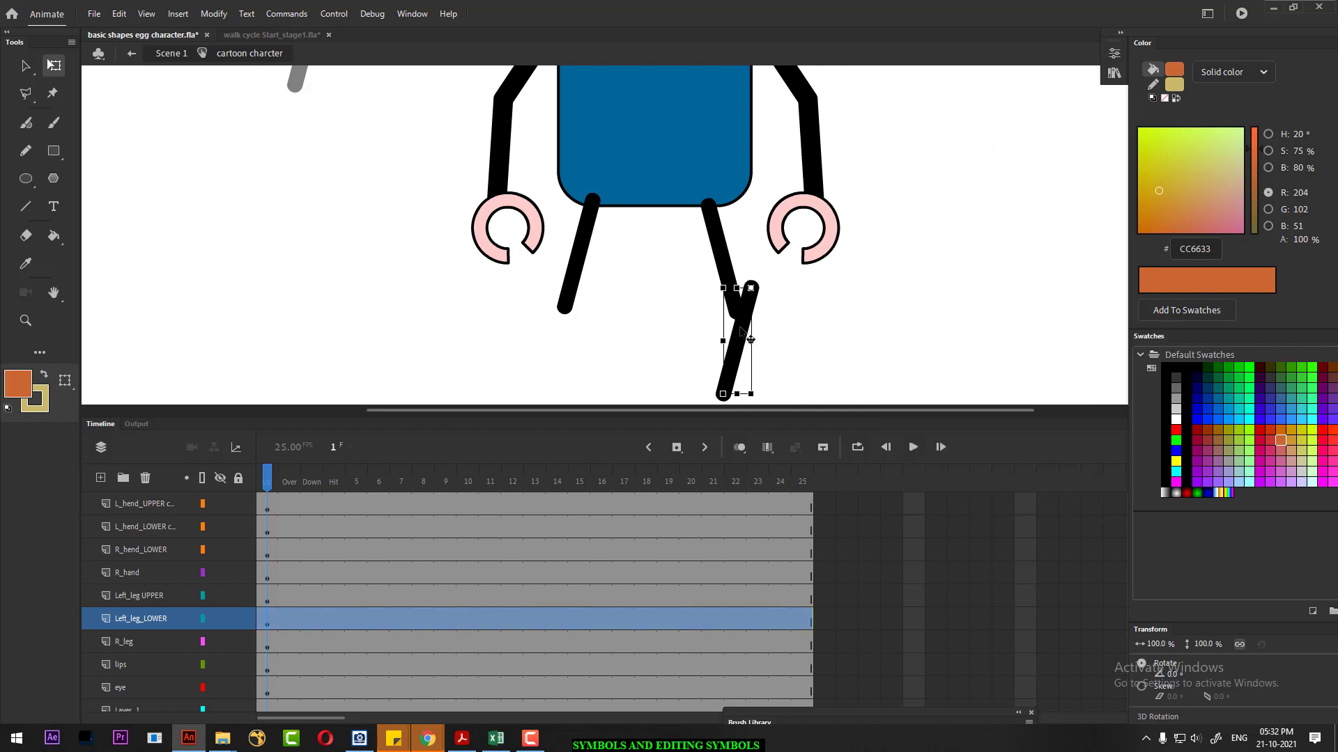
{"action": "left_click_drag", "start_coordinate": [742, 333], "coordinate": [727, 363]}
{"action": "left_click", "coordinate": [943, 291]}
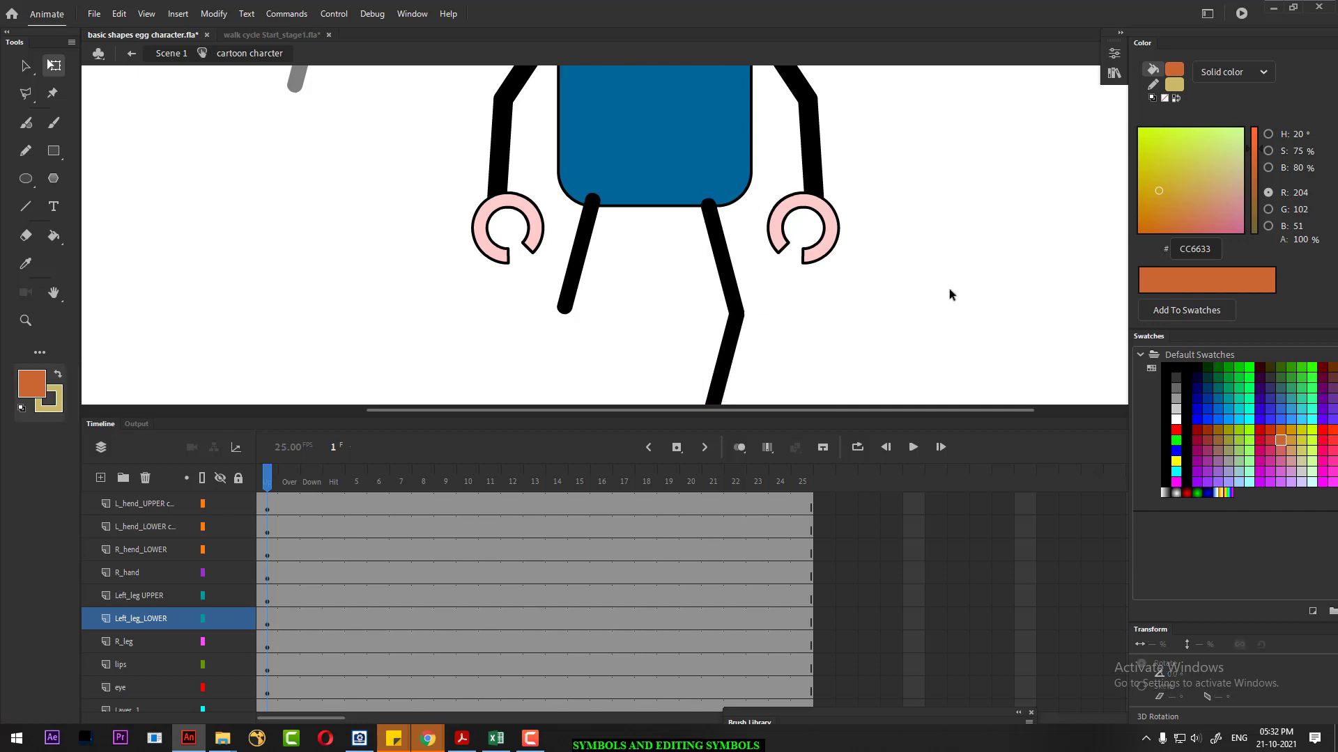
{"action": "key", "text": "ctrl+minus"}
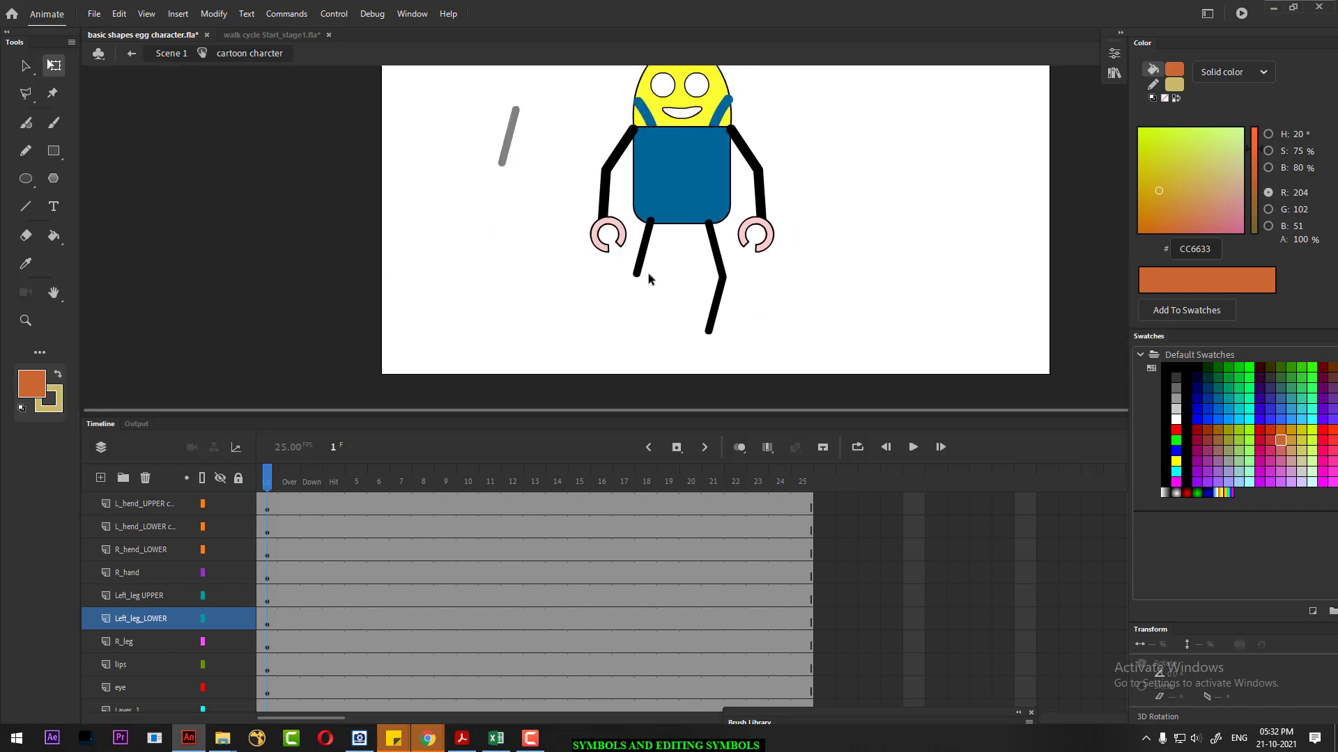
- Rename the R_leg layer as R_leg_UPPER
{"action": "left_click", "coordinate": [140, 641]}
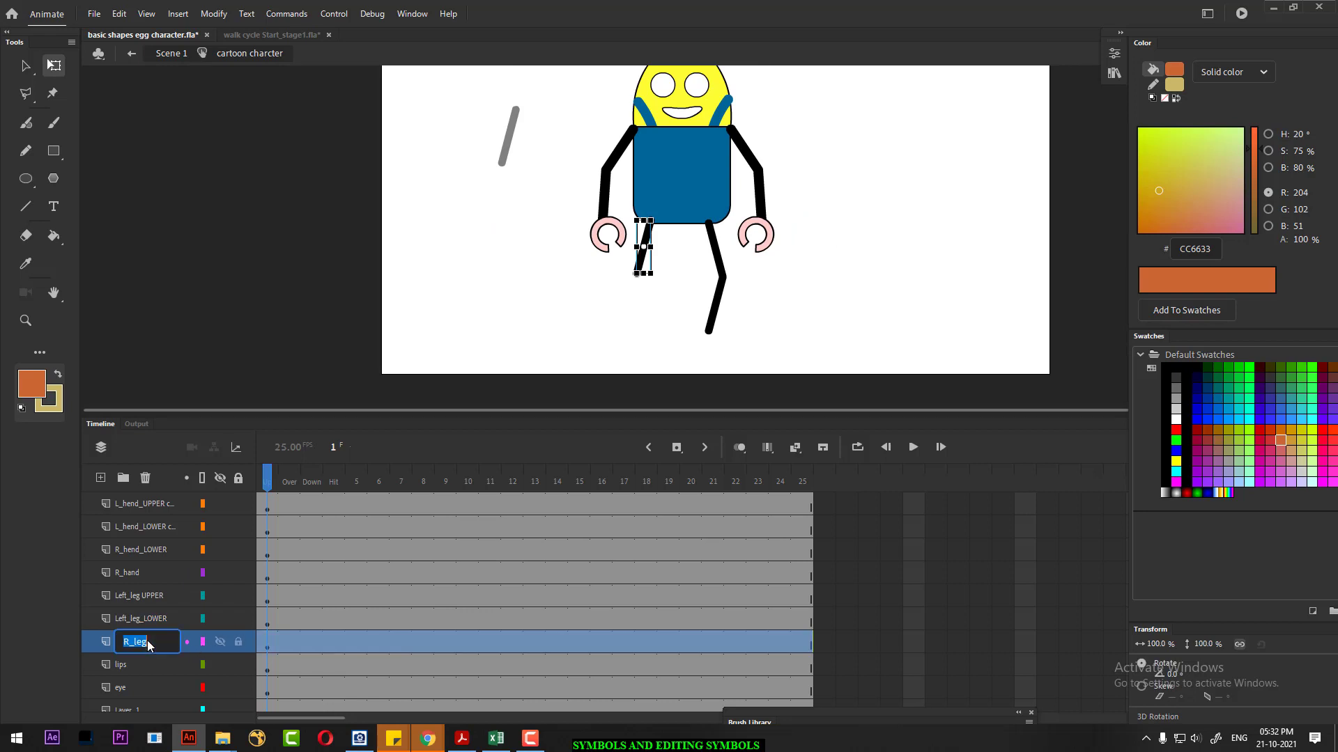
{"action": "double_click", "coordinate": [148, 641]}
{"action": "type", "text": "_UPPER"}
{"action": "key", "text": "Return"}
- Duplicate the R_leg_UPPER layer and rename the lower of the two layers as R_leg_LOWER
{"action": "right_click", "coordinate": [145, 641]}
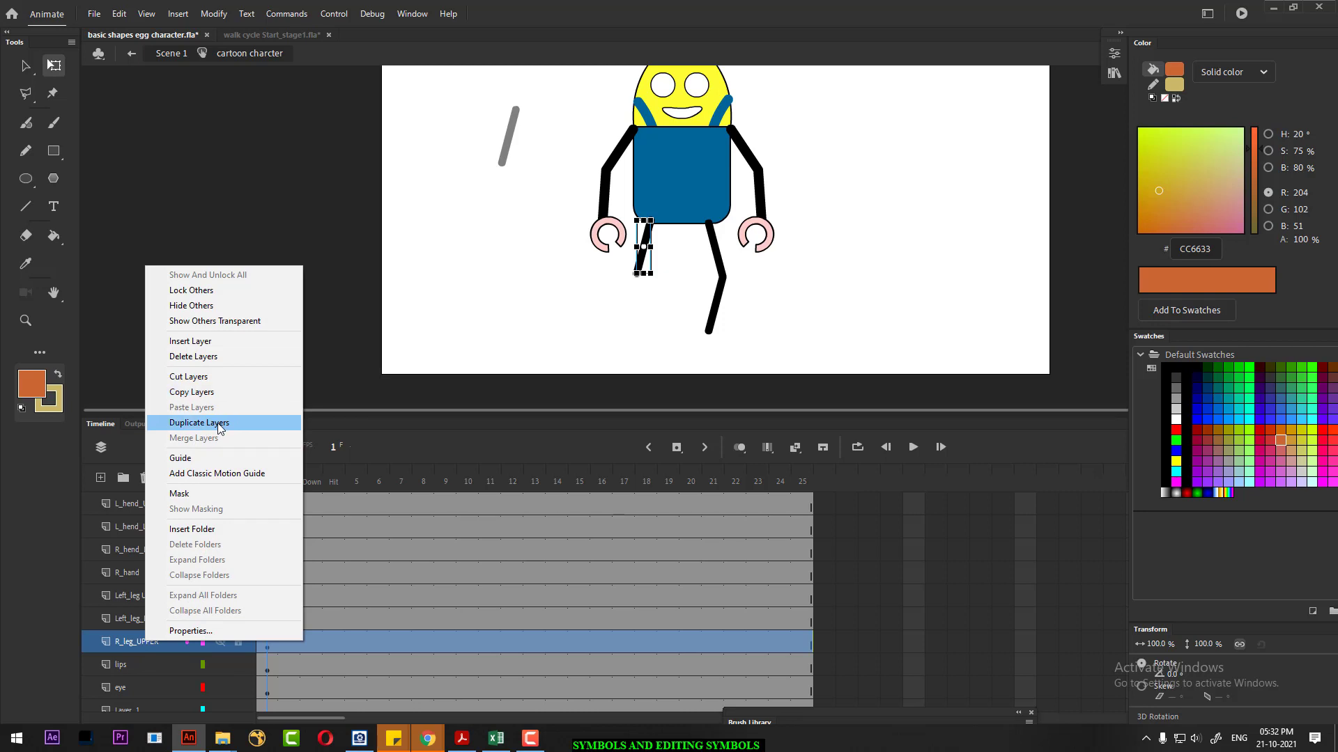
{"action": "left_click", "coordinate": [223, 425]}
{"action": "left_click", "coordinate": [150, 665]}
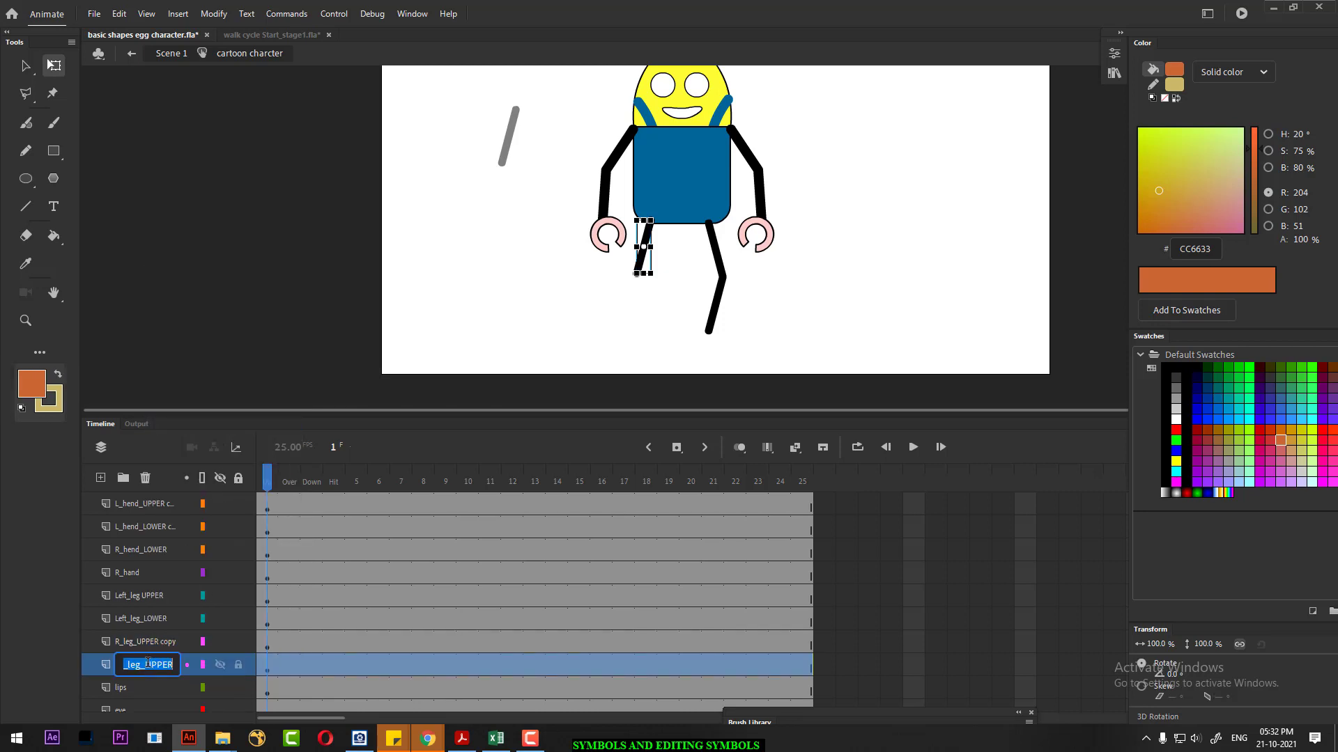
{"action": "double_click", "coordinate": [149, 665]}
{"action": "left_click_drag", "start_coordinate": [146, 665], "coordinate": [177, 666]}
{"action": "key", "text": "BackSpace"}
{"action": "type", "text": "LOWER"}
{"action": "key", "text": "Return"}
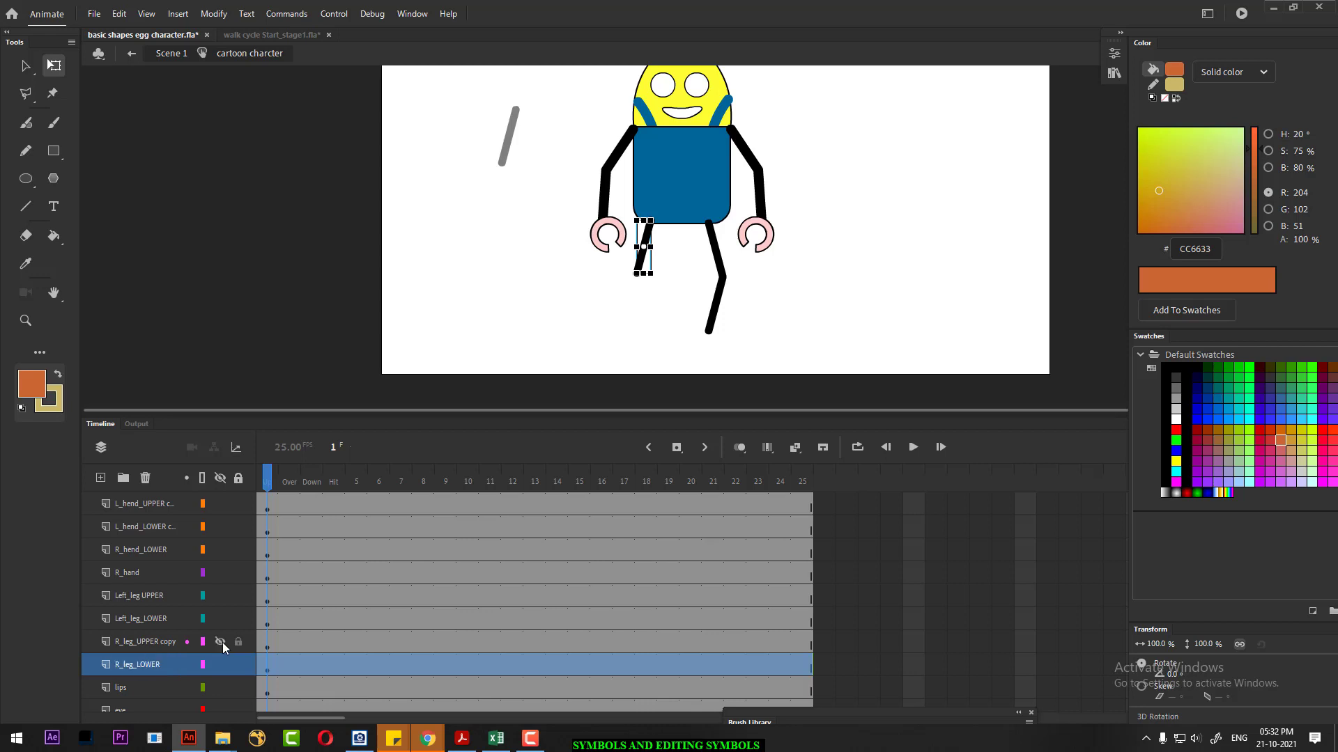
- Clear the duplicated leg from R_leg_LOWER and place a leg symbol instance from the library on it, below the upper leg
{"action": "left_click", "coordinate": [222, 642]}
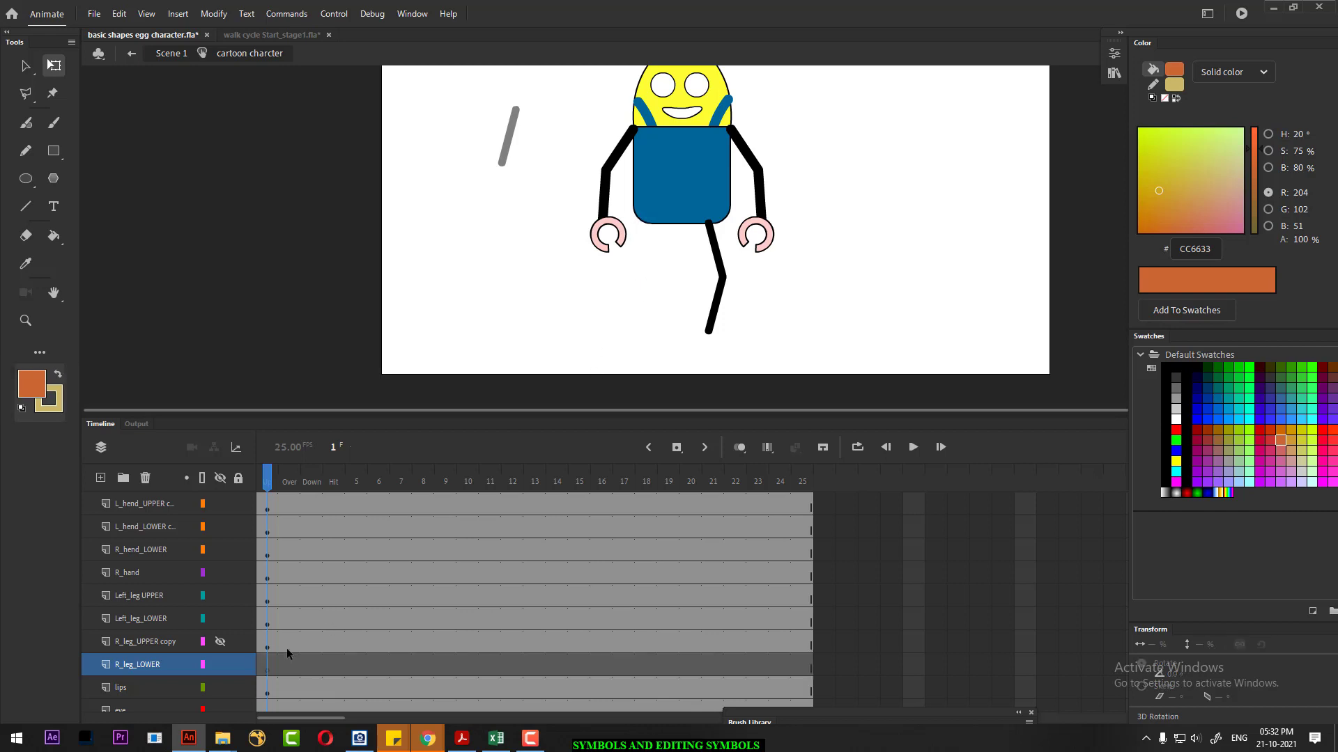
{"action": "left_click", "coordinate": [220, 642]}
{"action": "left_click", "coordinate": [1114, 54]}
{"action": "left_click", "coordinate": [946, 44]}
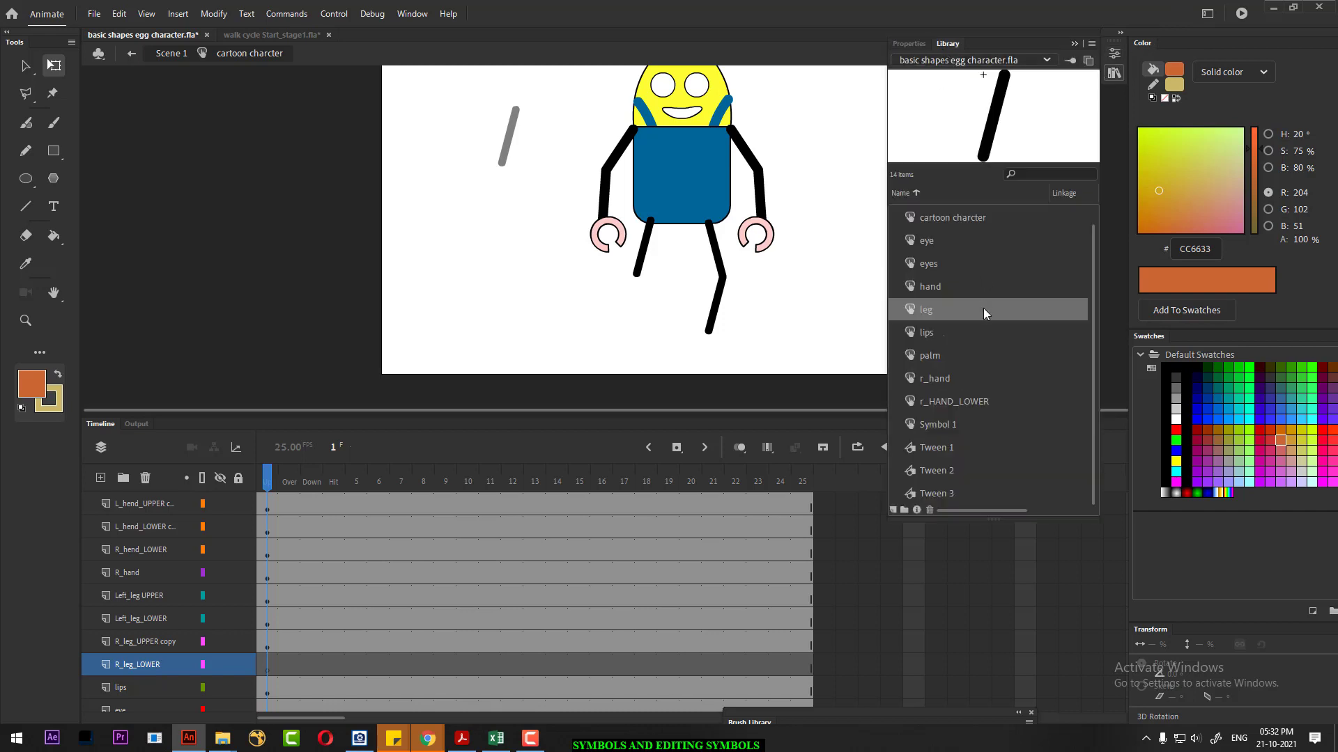
{"action": "left_click_drag", "start_coordinate": [925, 309], "coordinate": [648, 304]}
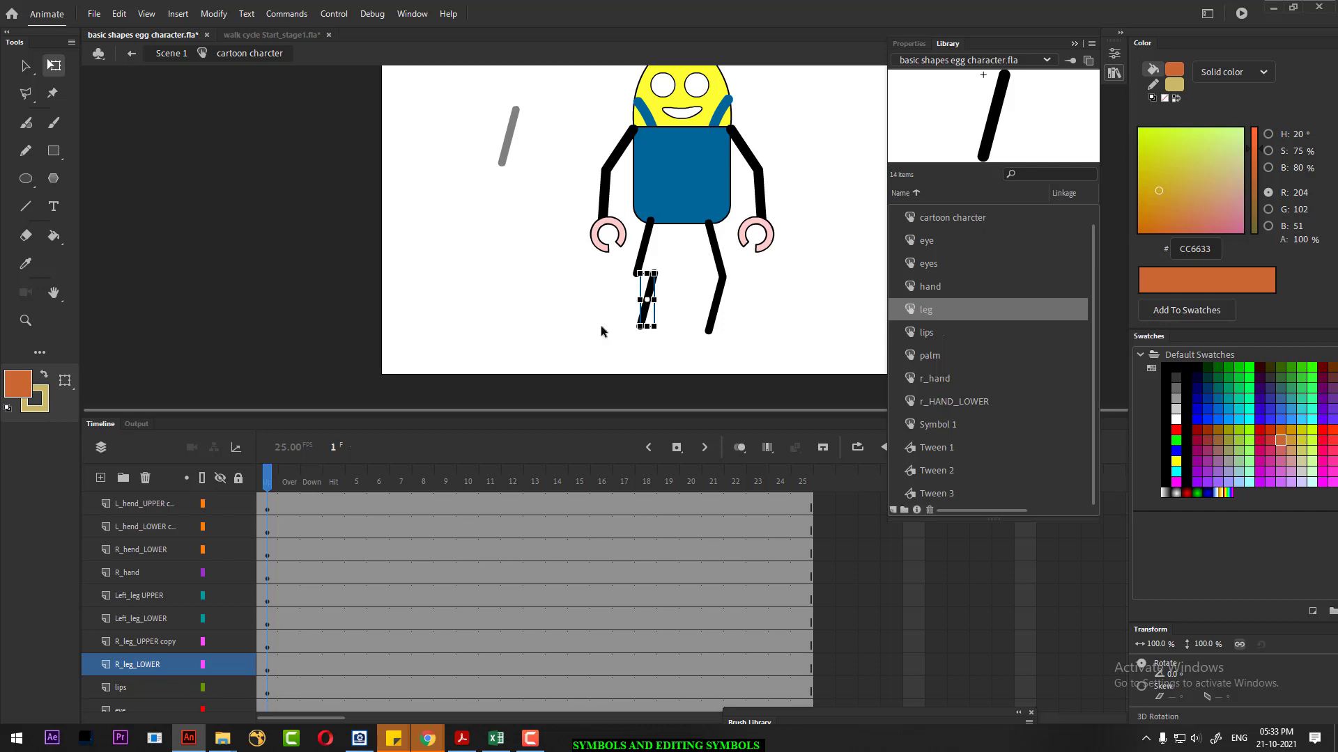
- Align the new lower leg's top with the upper leg's end and flip it horizontally to form a knee
{"action": "key", "text": "ctrl+equal"}
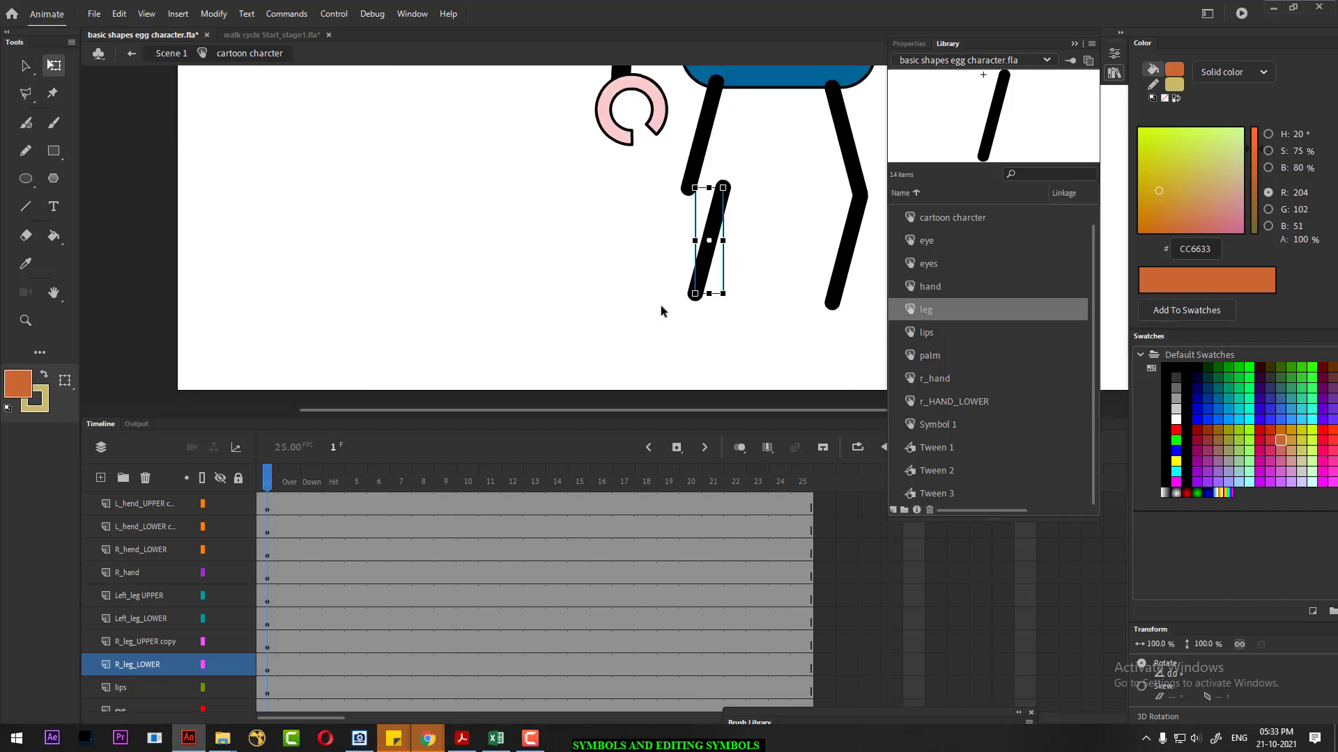
{"action": "key", "text": "ctrl+l"}
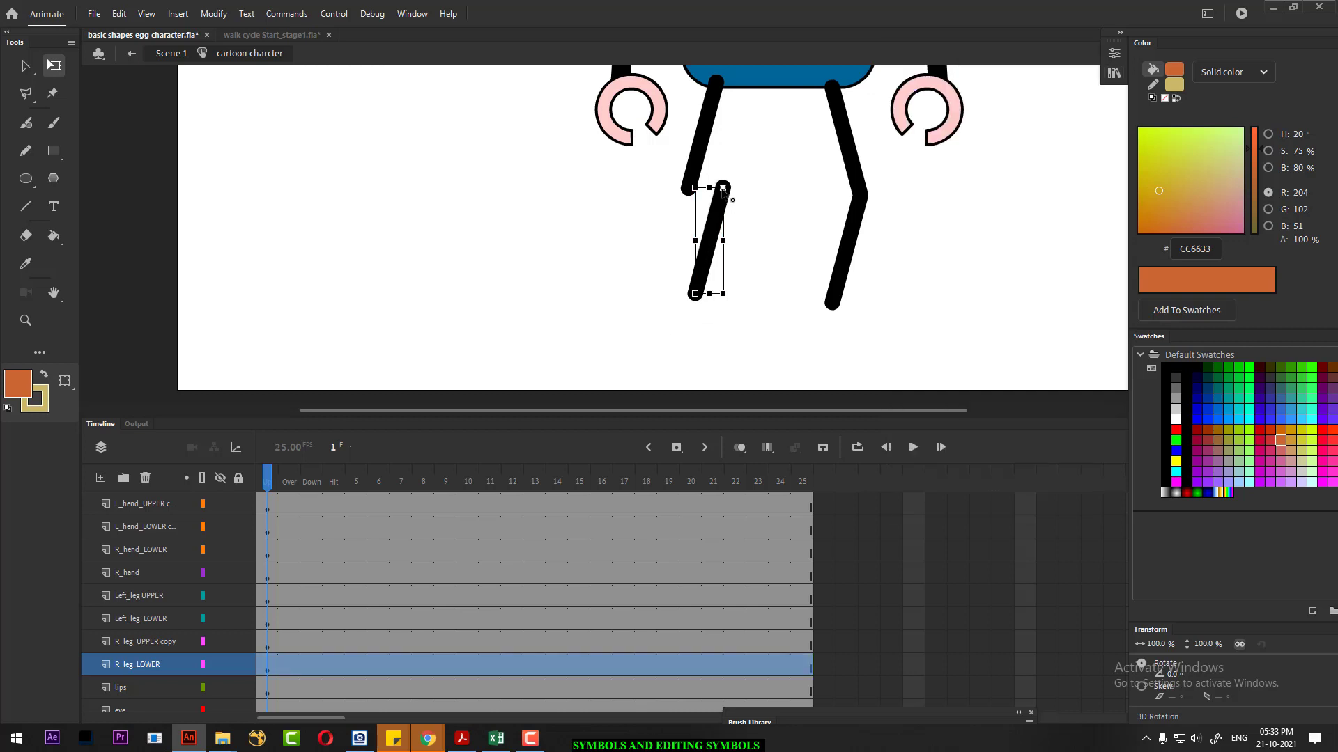
{"action": "left_click_drag", "start_coordinate": [714, 229], "coordinate": [686, 244]}
{"action": "right_click", "coordinate": [678, 244]}
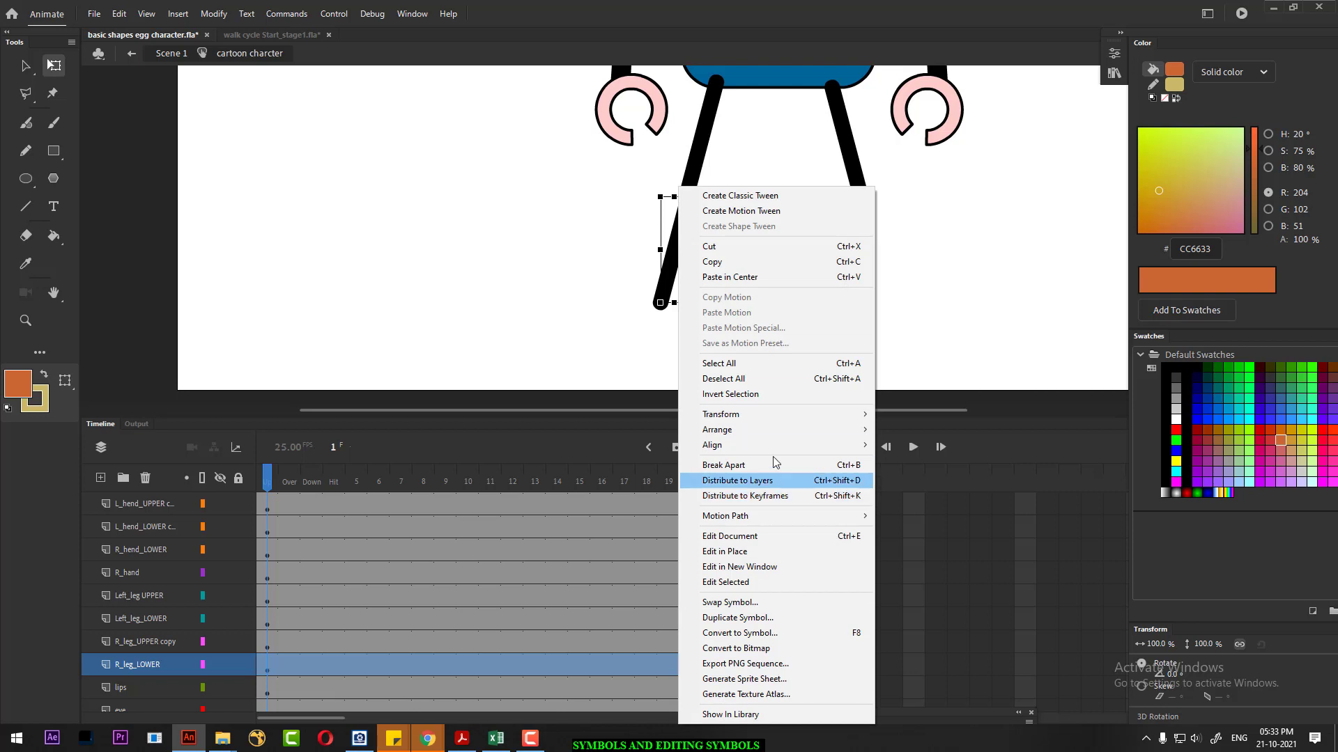
{"action": "mouse_move", "coordinate": [794, 418]}
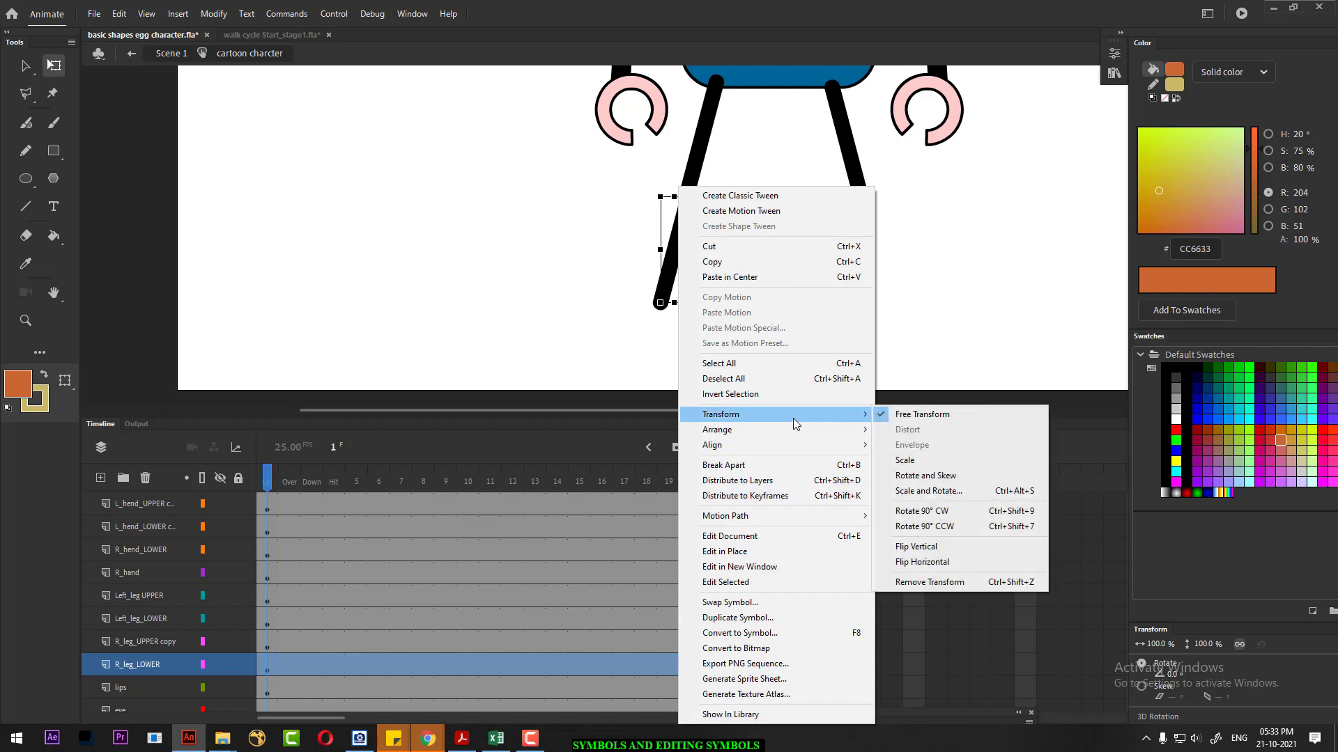
{"action": "left_click", "coordinate": [945, 562]}
{"action": "left_click", "coordinate": [727, 269]}
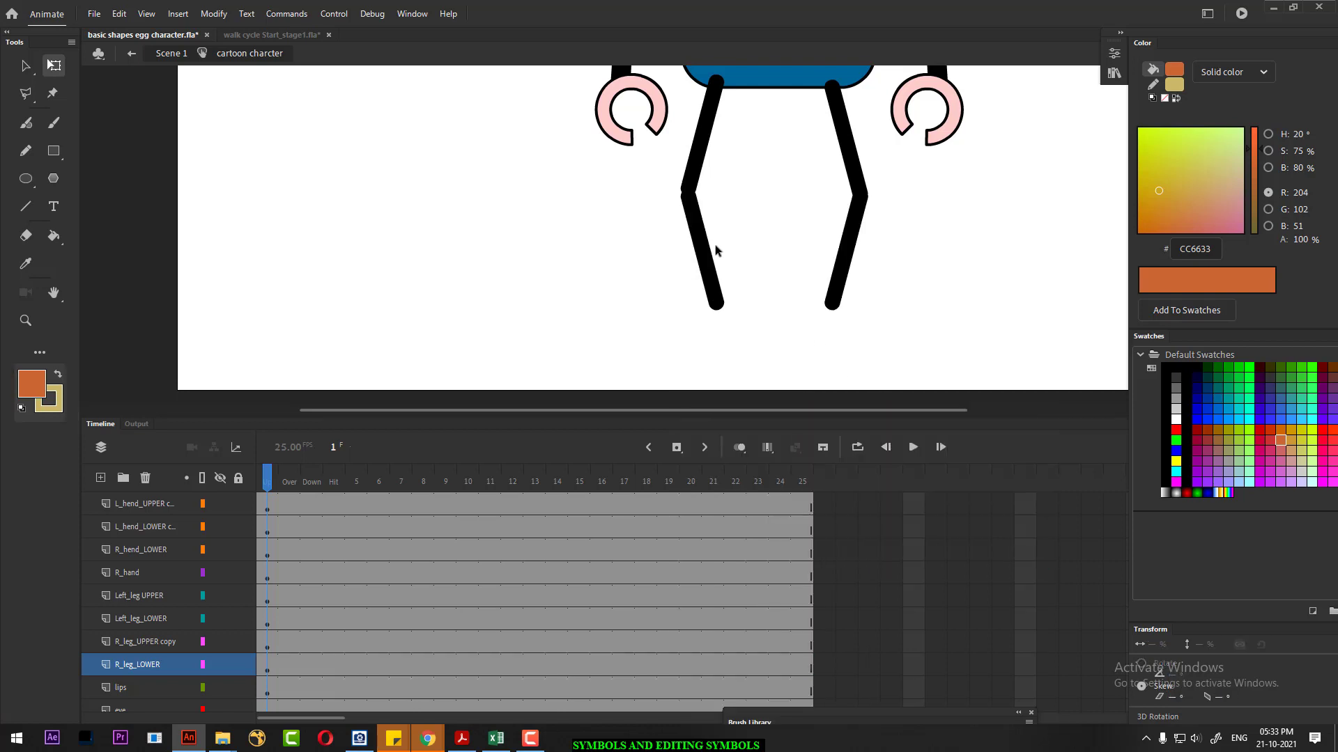
{"action": "key", "text": "ctrl+minus"}
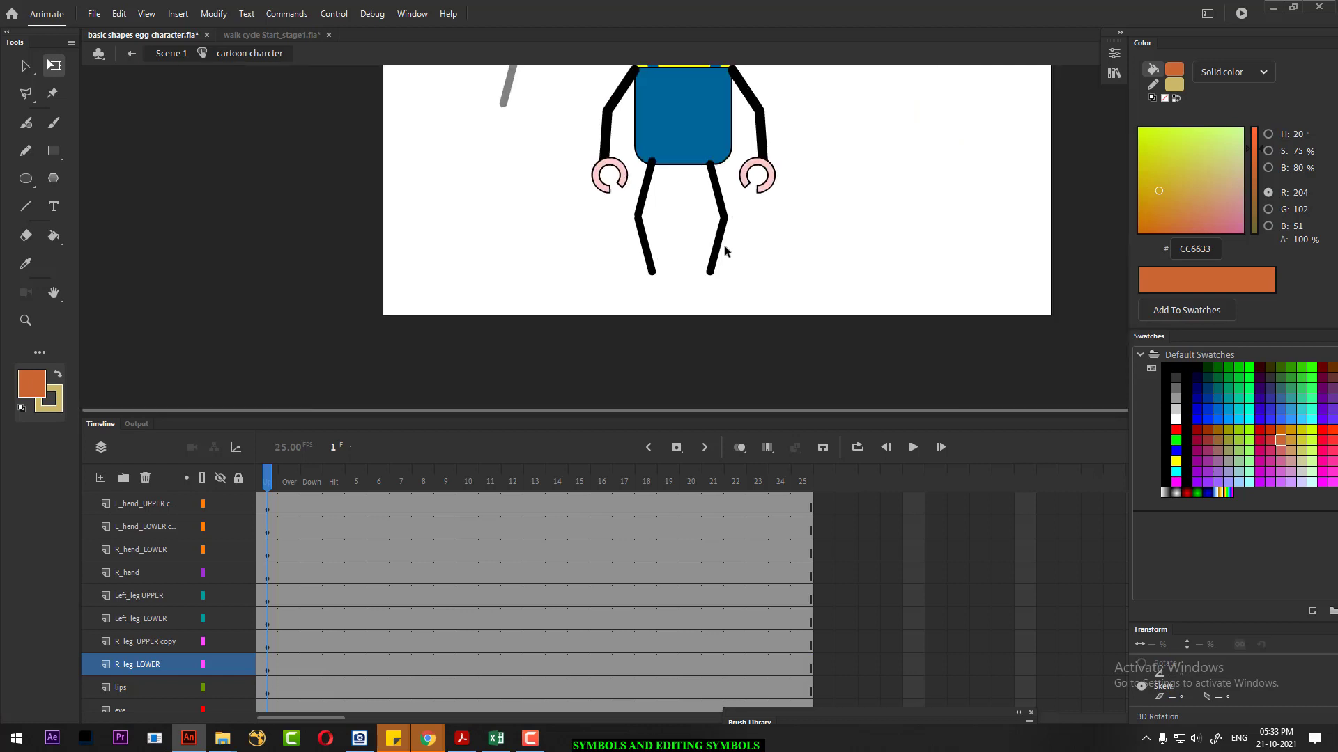
{"action": "left_click_drag", "start_coordinate": [832, 159], "coordinate": [834, 250]}
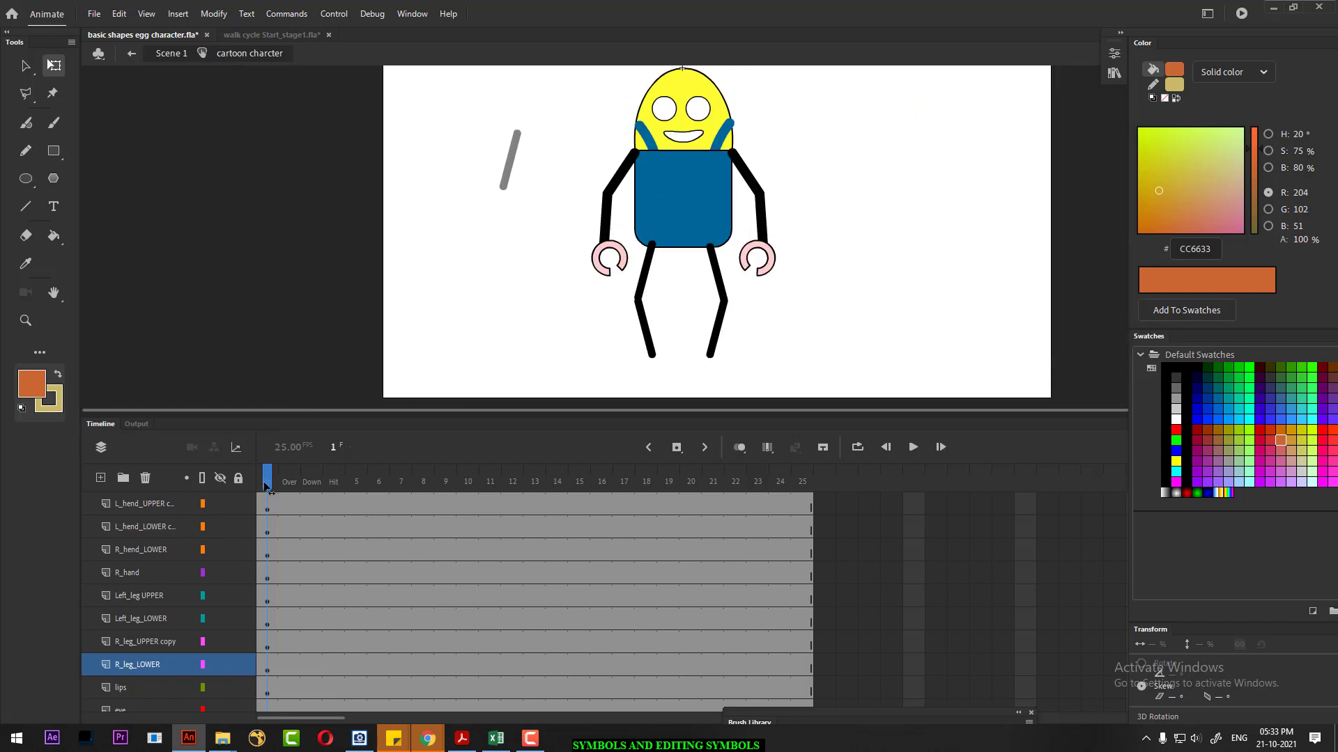
- Return to Scene 1 and delete Layer_3, which holds the stray leg beside the character
{"action": "mouse_move", "coordinate": [266, 478]}
{"action": "left_mouse_down"}
{"action": "mouse_move", "coordinate": [380, 480]}
{"action": "mouse_move", "coordinate": [267, 480]}
{"action": "left_mouse_up"}
{"action": "double_click", "coordinate": [852, 220]}
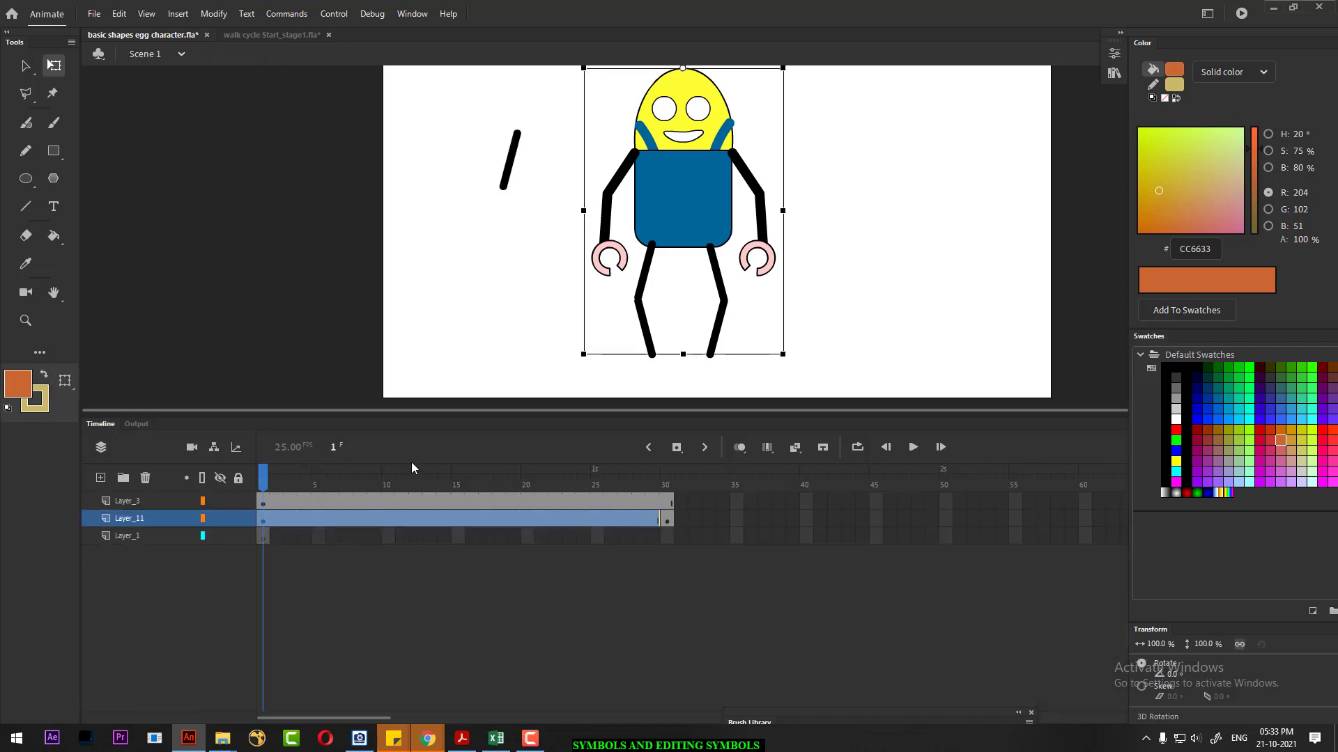
{"action": "left_click", "coordinate": [131, 502]}
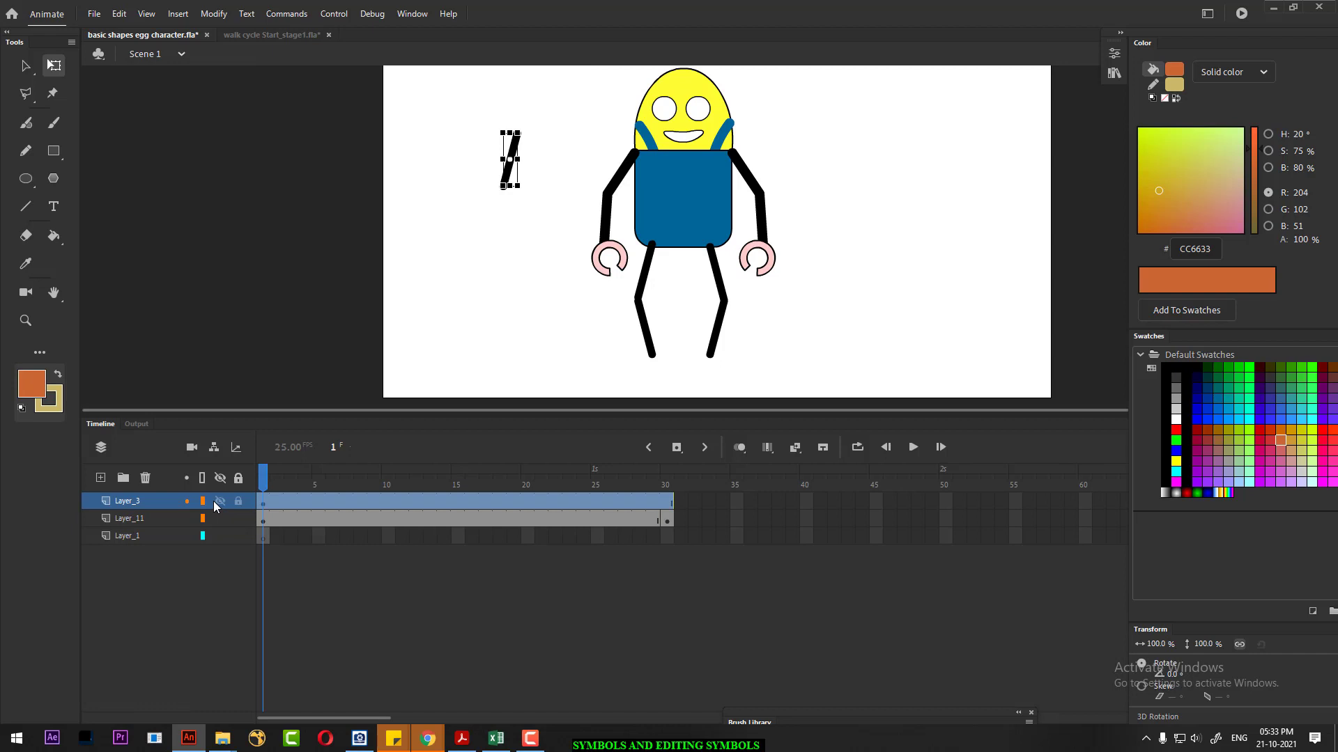
{"action": "key", "text": "q"}
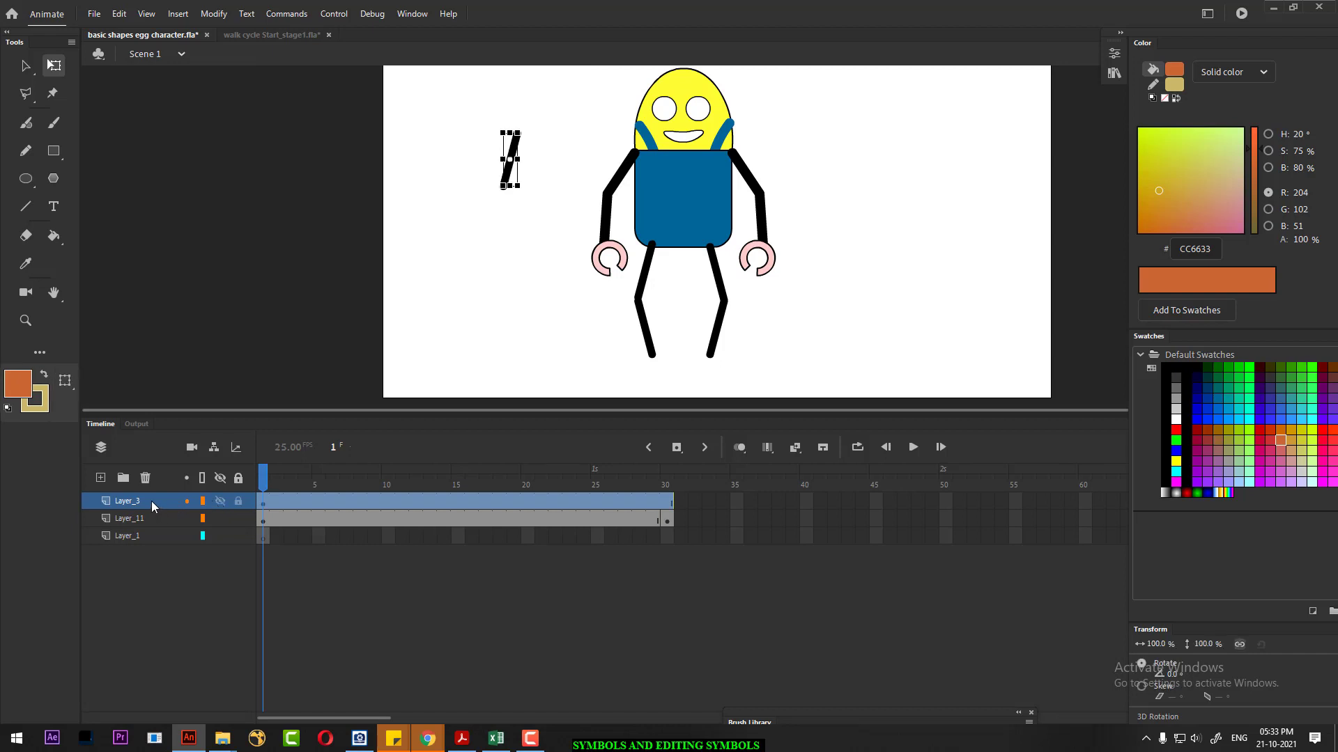
{"action": "right_click", "coordinate": [152, 500]}
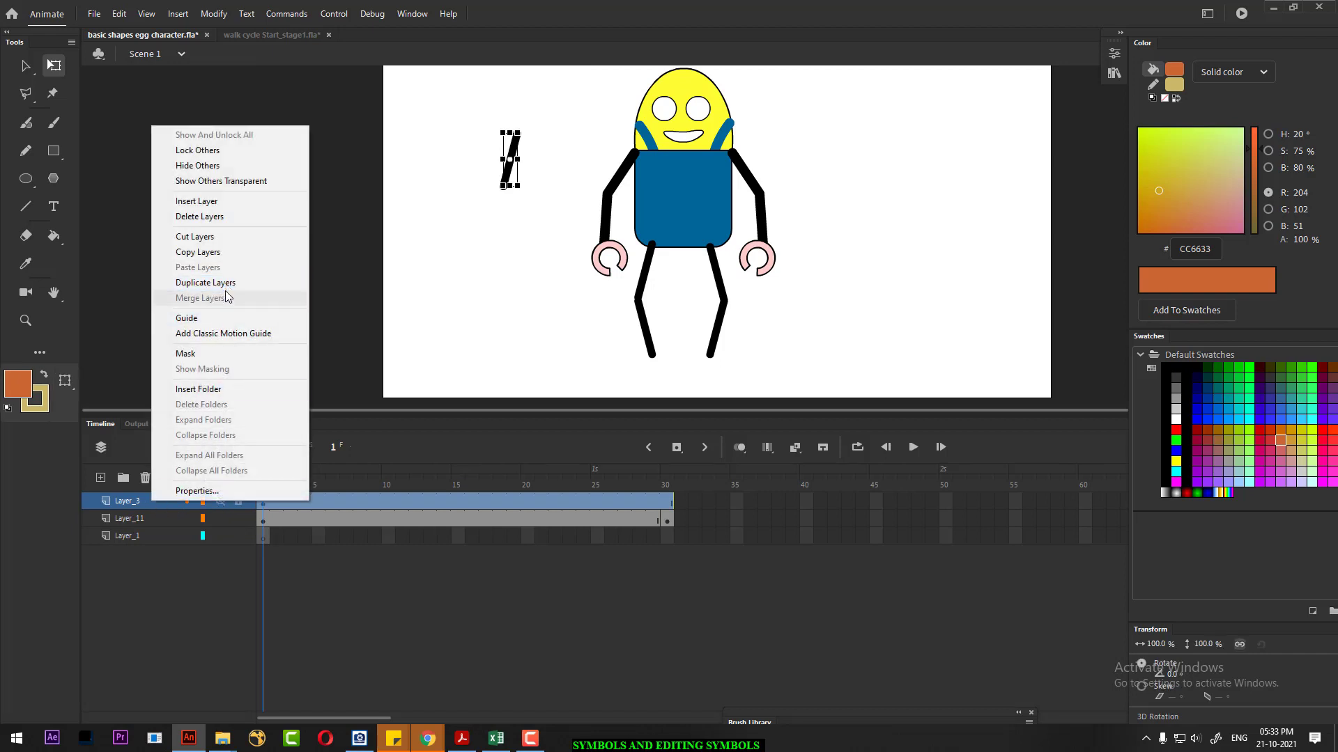
{"action": "left_click", "coordinate": [241, 214]}
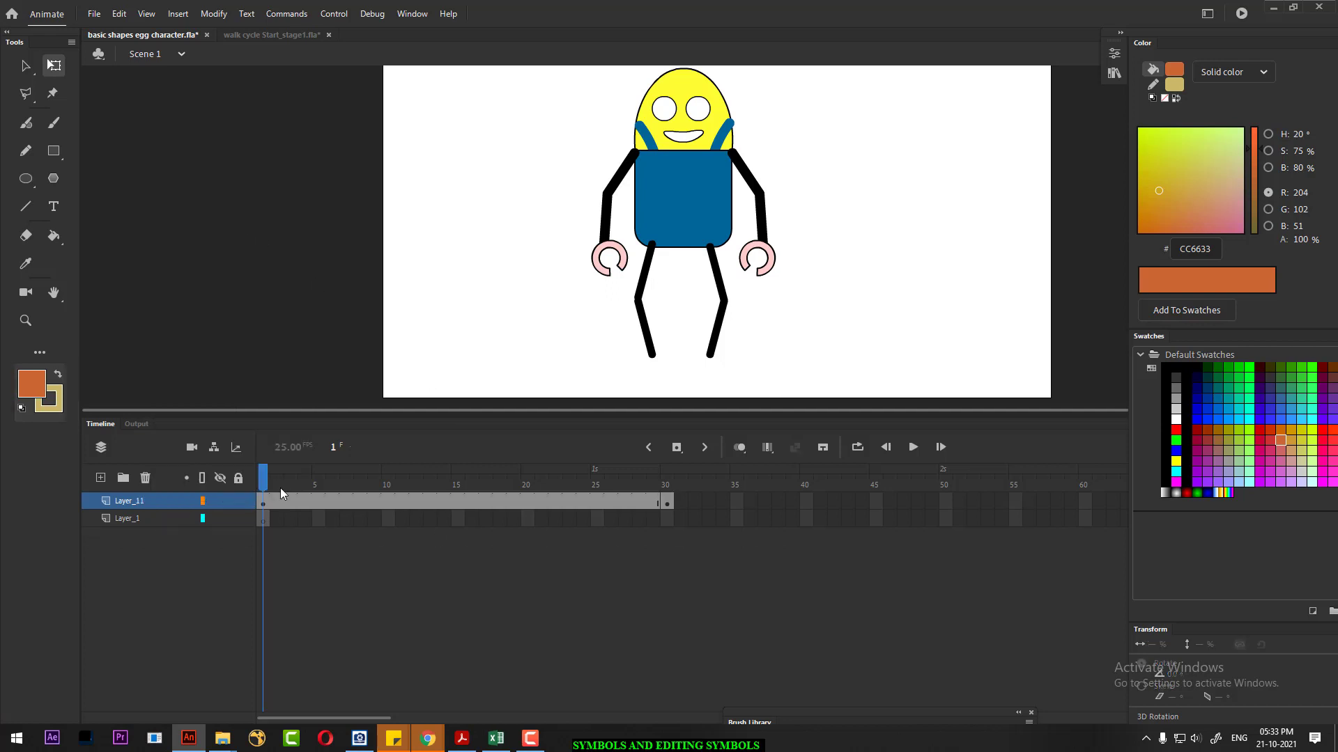
- Select the egg character instance on Layer_11 at frame 1
{"action": "mouse_move", "coordinate": [264, 478]}
{"action": "left_mouse_down"}
{"action": "mouse_move", "coordinate": [375, 477]}
{"action": "mouse_move", "coordinate": [264, 478]}
{"action": "left_mouse_up"}
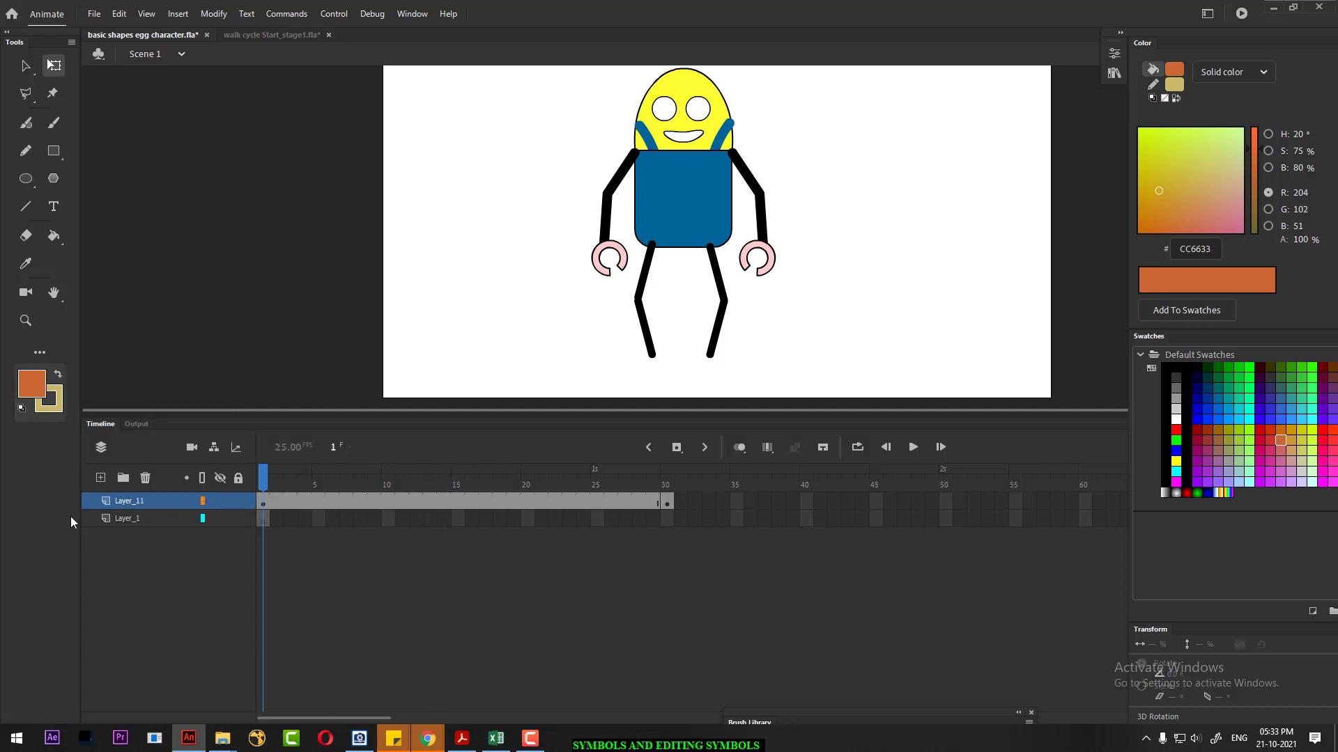
{"action": "left_click", "coordinate": [690, 204]}
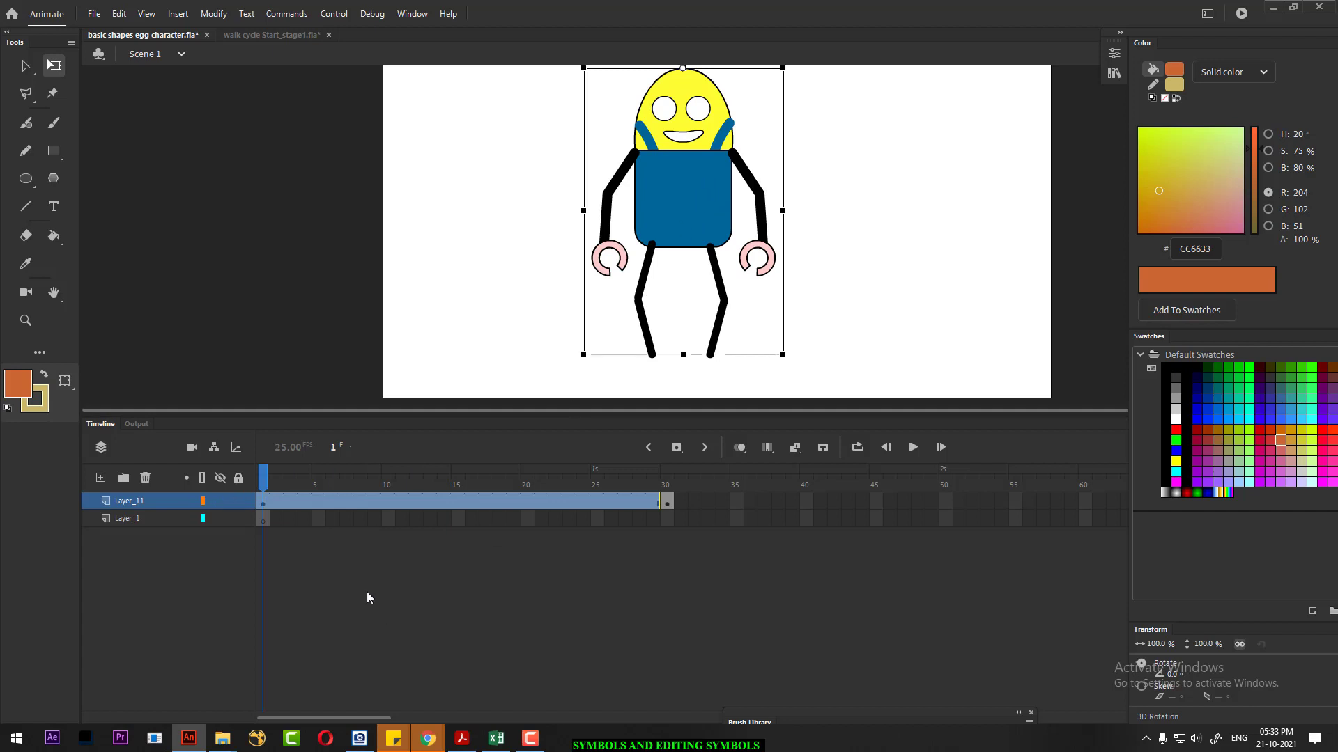
- Open the cartoon charcter symbol for editing and move the playhead to frame 9
{"action": "left_click", "coordinate": [855, 222]}
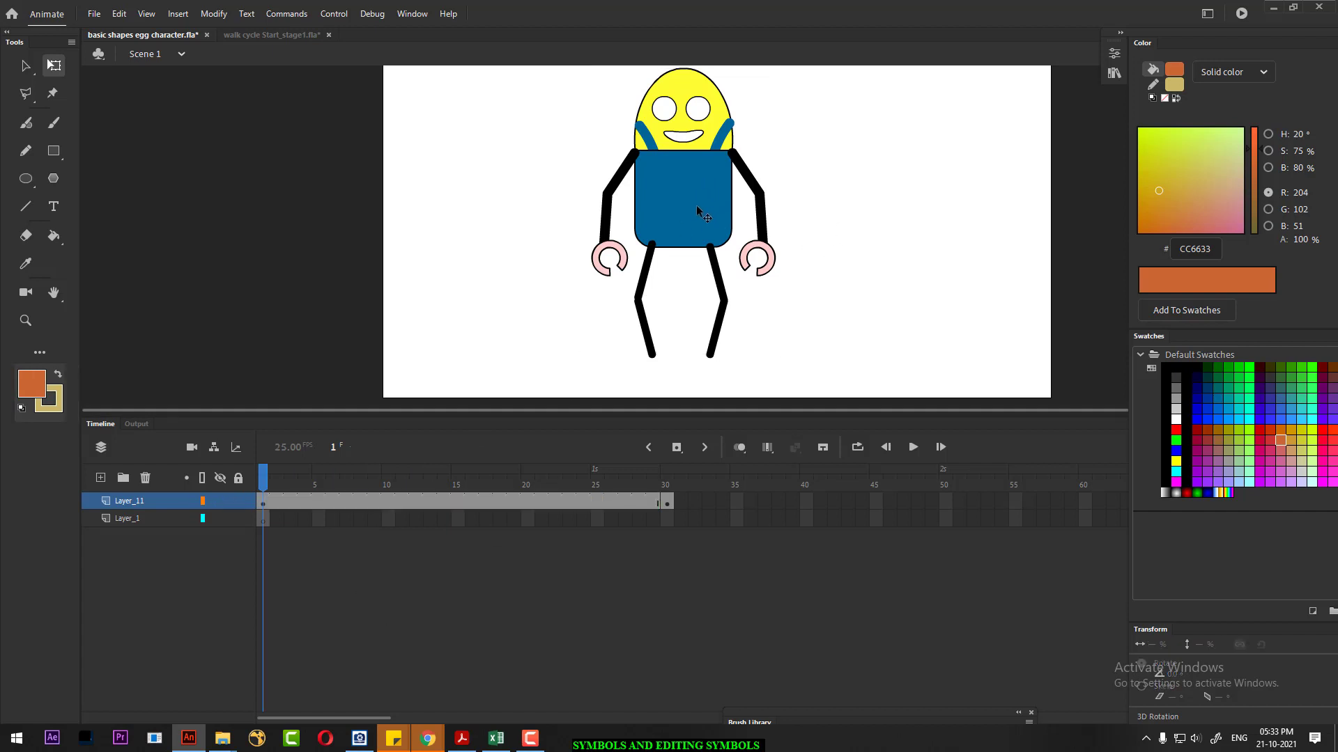
{"action": "left_click", "coordinate": [697, 207]}
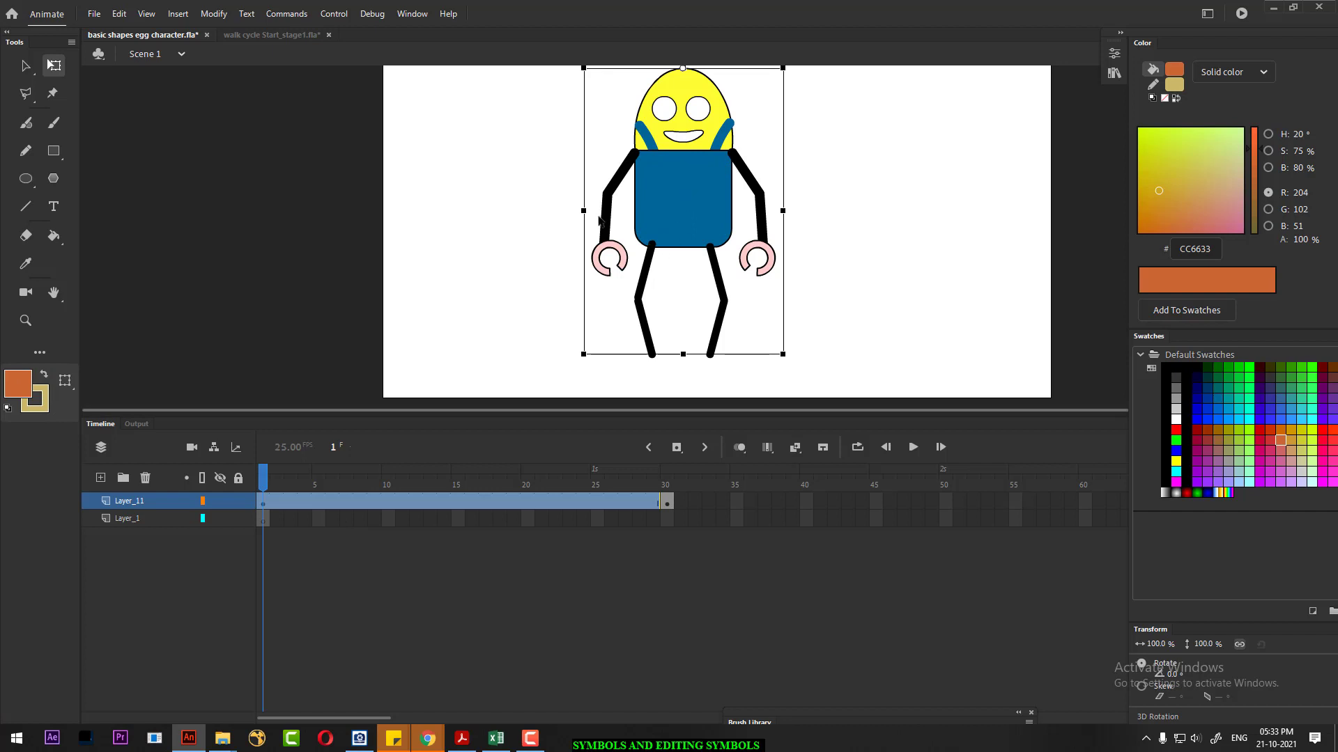
{"action": "double_click", "coordinate": [683, 183]}
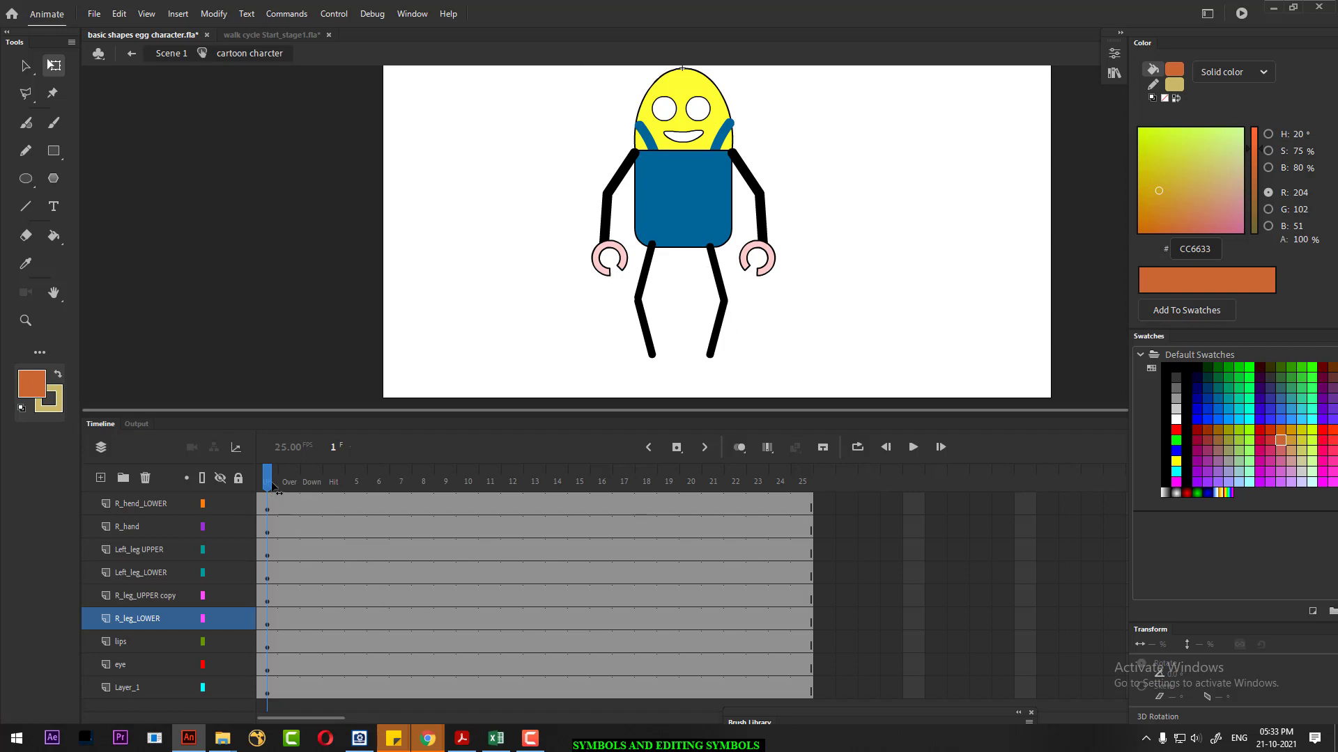
{"action": "left_click_drag", "start_coordinate": [272, 483], "coordinate": [443, 499]}
- Inspect the boy's tweened walk cycle in walk cycle Start_stage1.fla, and return to the basic shapes egg character document
{"action": "left_click", "coordinate": [274, 37]}
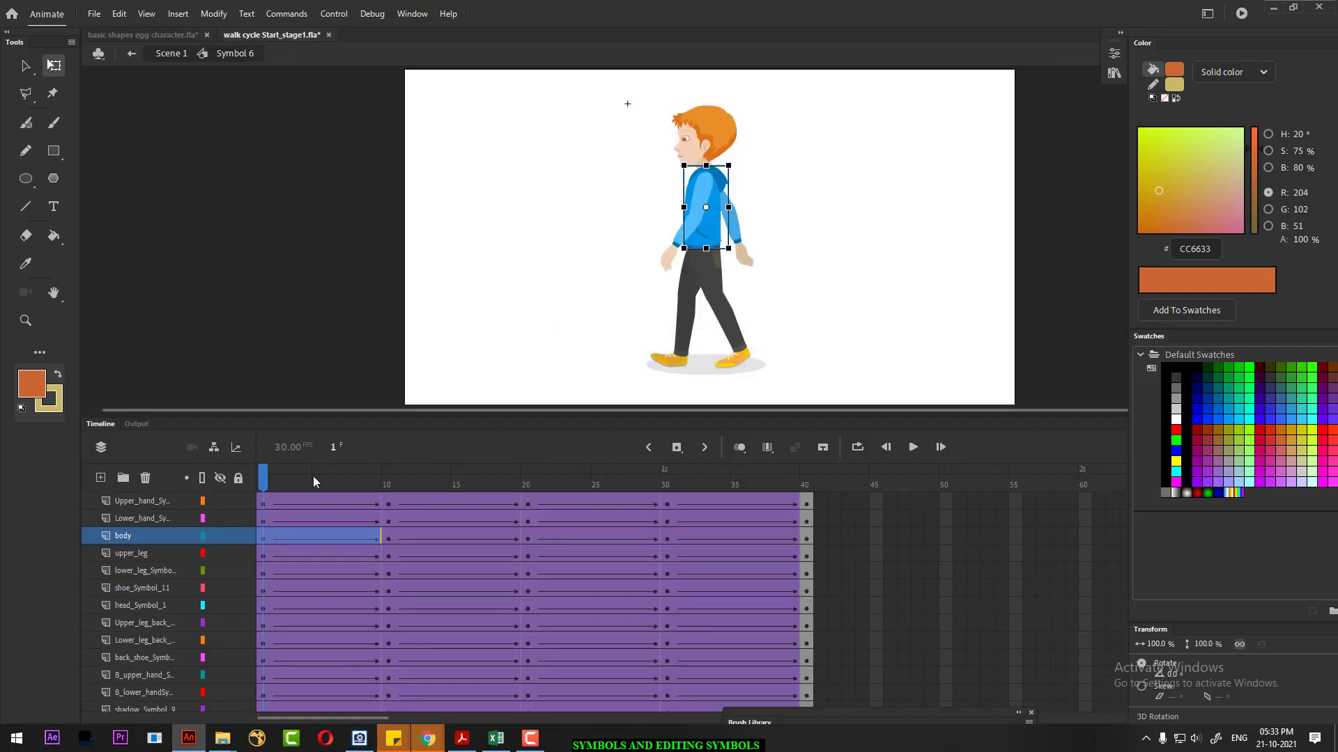
{"action": "left_click_drag", "start_coordinate": [270, 478], "coordinate": [244, 504]}
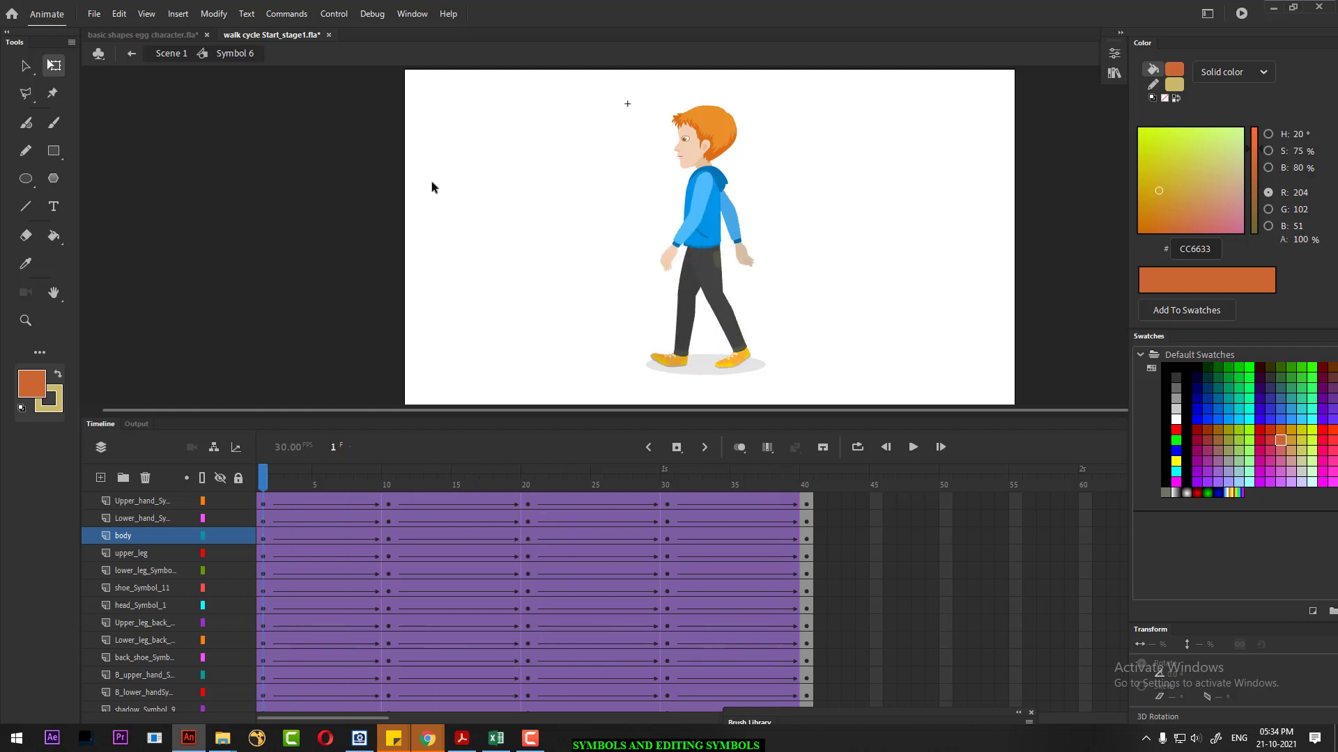
{"action": "left_click", "coordinate": [134, 31]}
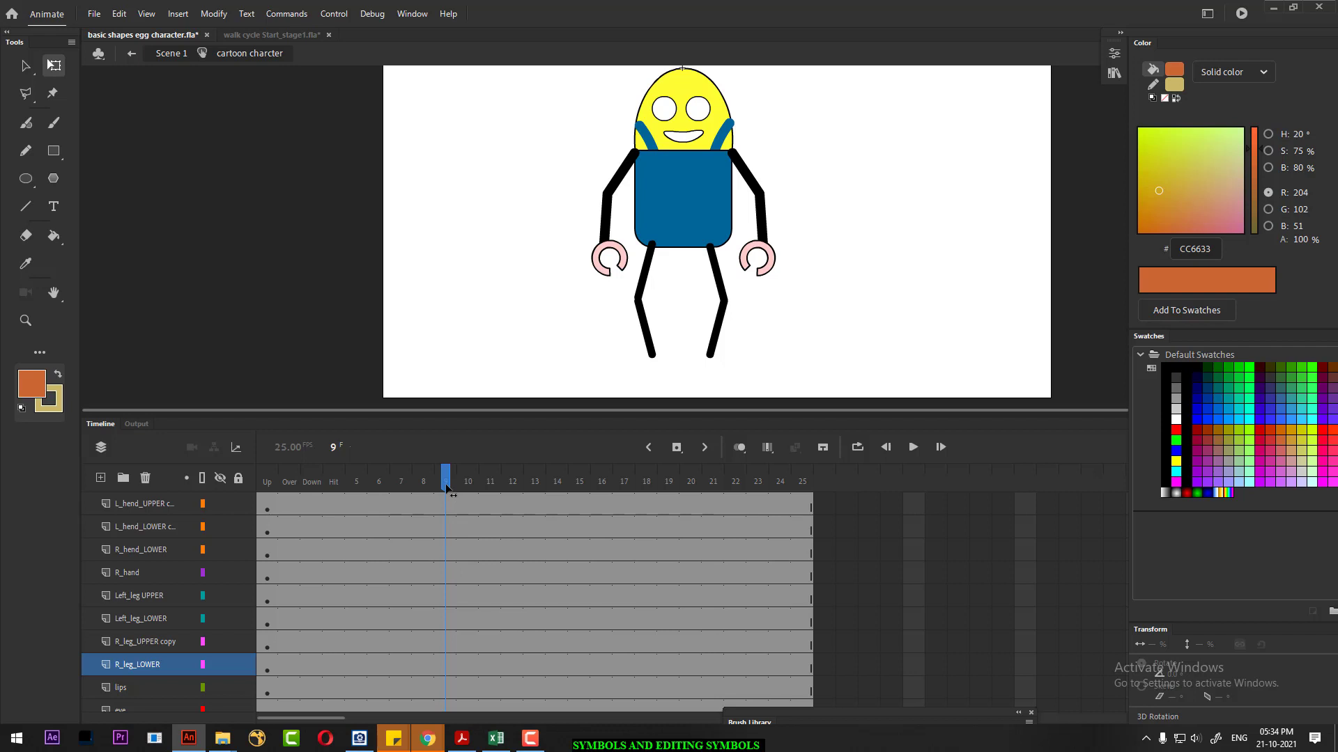
- Insert keyframes on all of the character's layers at frame 10
{"action": "mouse_move", "coordinate": [445, 484]}
{"action": "left_mouse_down"}
{"action": "mouse_move", "coordinate": [355, 483]}
{"action": "mouse_move", "coordinate": [449, 483]}
{"action": "mouse_move", "coordinate": [279, 506]}
{"action": "mouse_move", "coordinate": [523, 492]}
{"action": "mouse_move", "coordinate": [422, 483]}
{"action": "mouse_move", "coordinate": [463, 483]}
{"action": "left_mouse_up"}
{"action": "scroll", "coordinate": [478, 508], "scroll_direction": "down", "scroll_amount": 2}
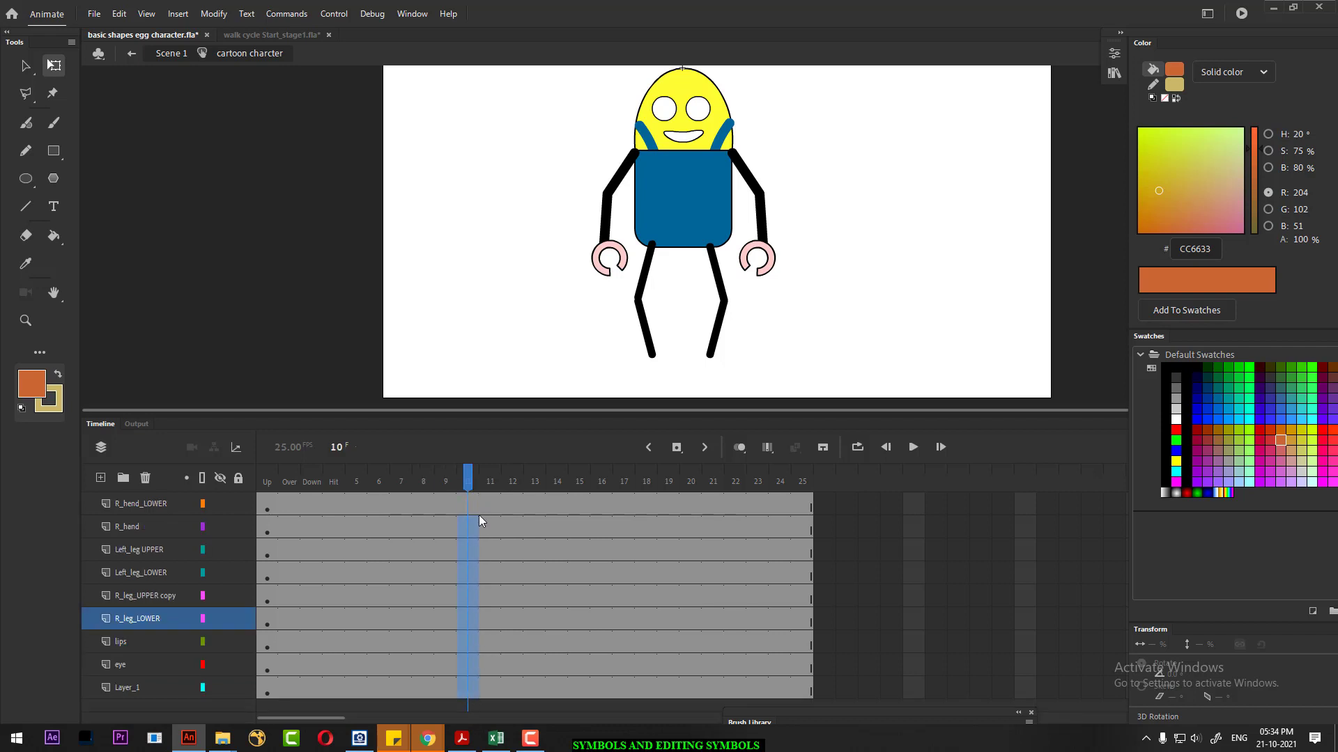
{"action": "scroll", "coordinate": [479, 516], "scroll_direction": "up", "scroll_amount": 2}
{"action": "left_click", "coordinate": [467, 481]}
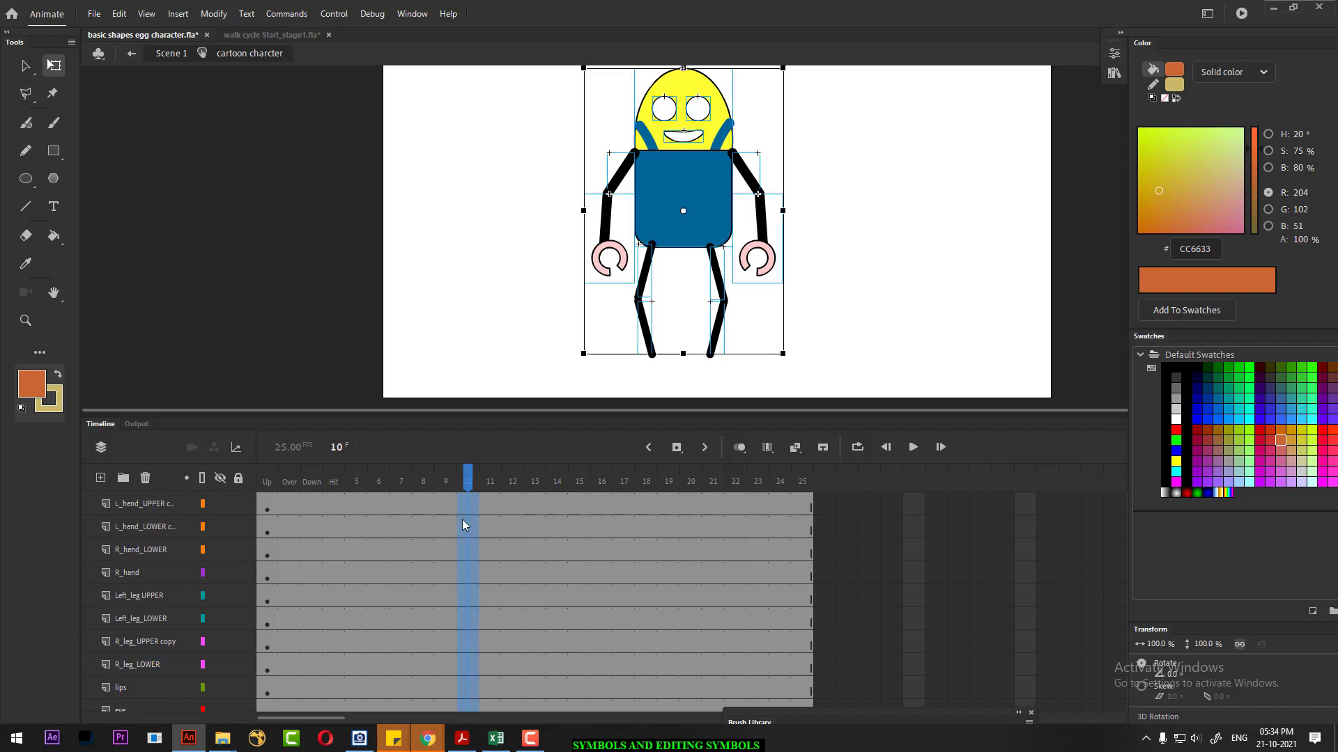
{"action": "right_click", "coordinate": [463, 508]}
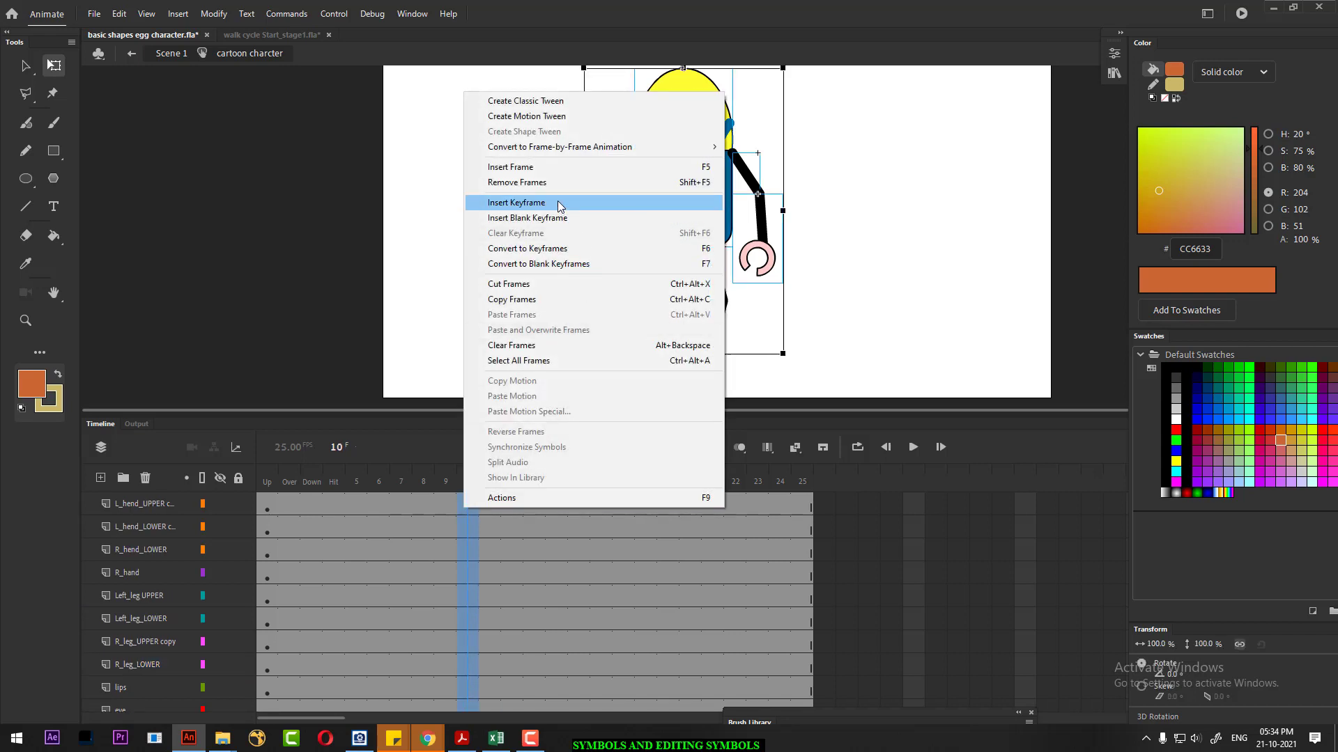
{"action": "left_click", "coordinate": [558, 202]}
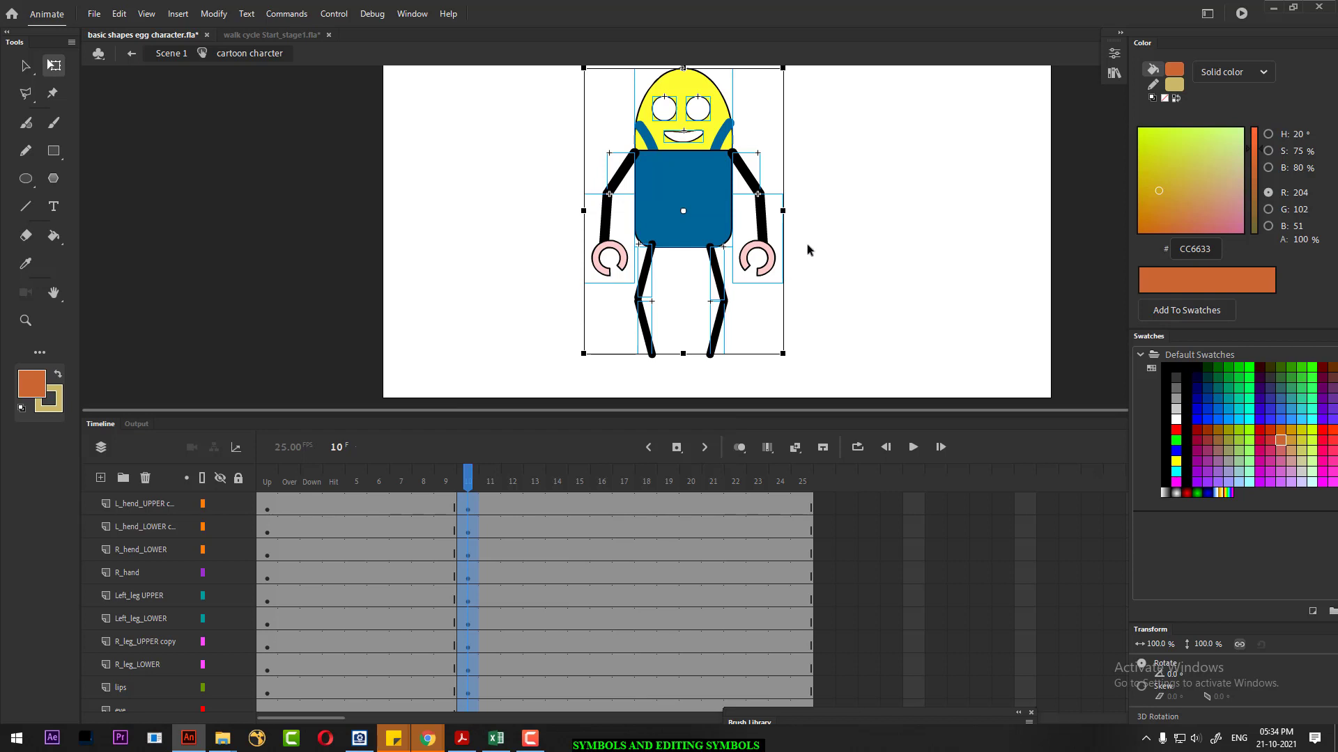
{"action": "left_click", "coordinate": [875, 224]}
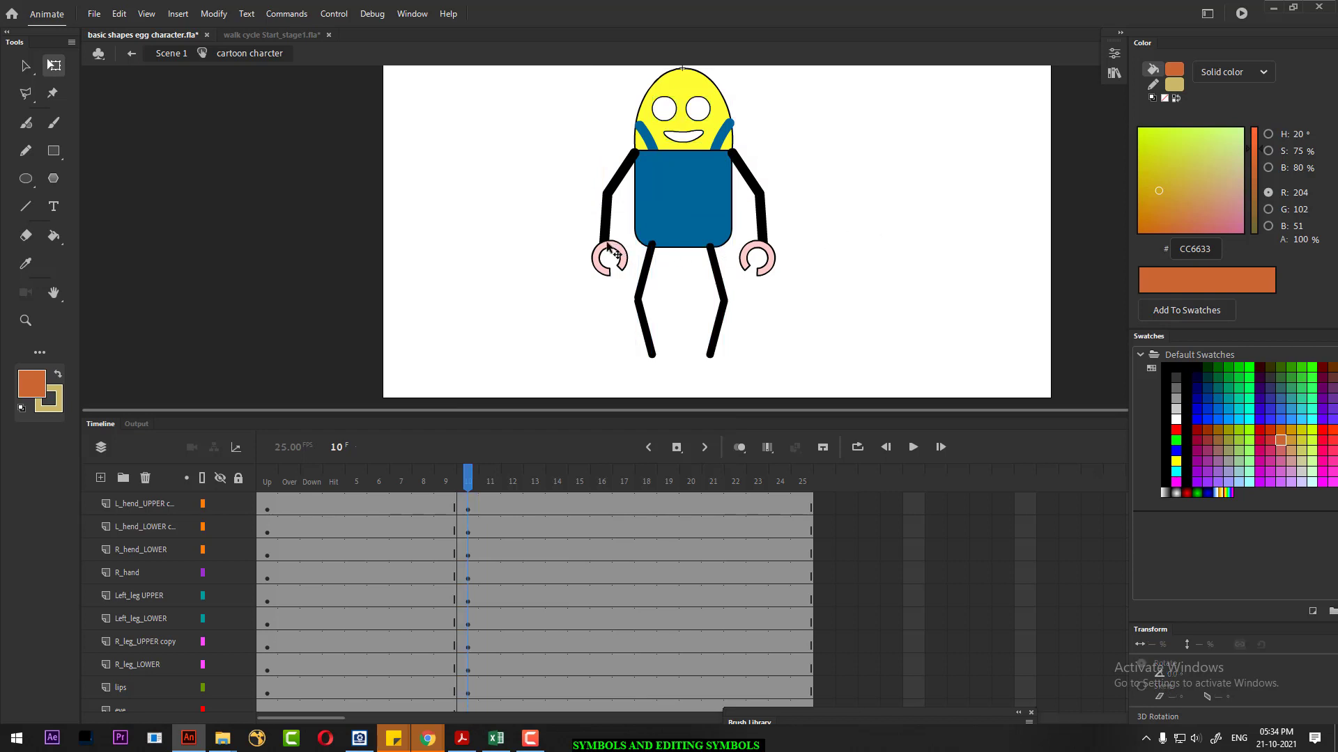
- Rotate the R_hend_LOWER forearm 120° around its elbow at frame 10 so the hand swings outward and up
{"action": "left_click", "coordinate": [609, 247]}
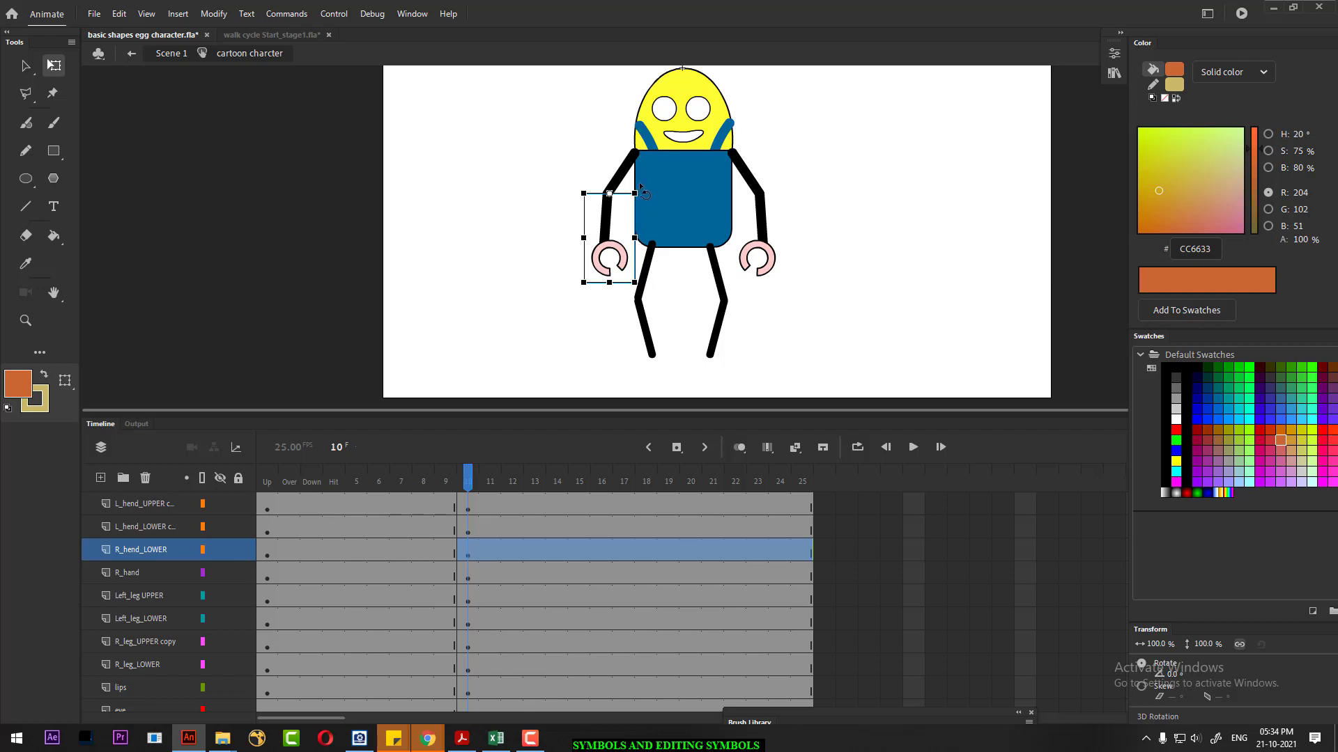
{"action": "left_click_drag", "start_coordinate": [641, 188], "coordinate": [576, 303]}
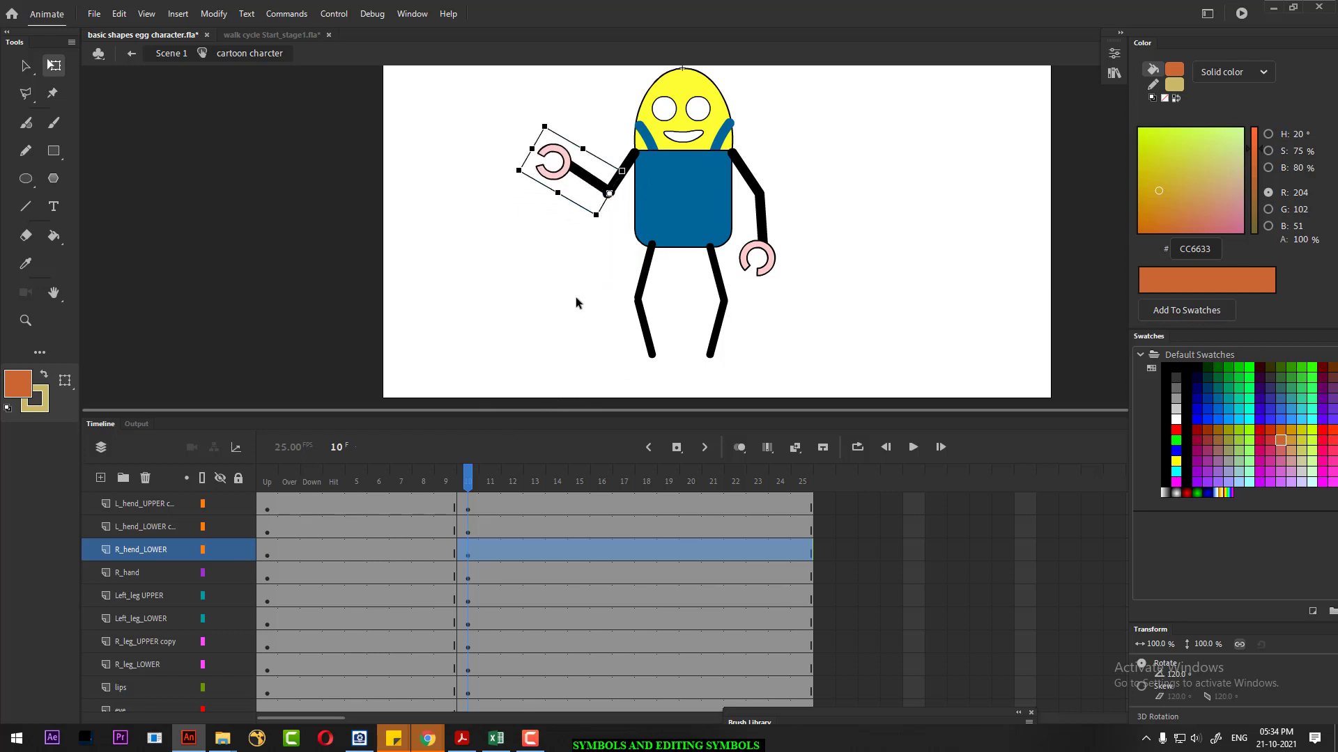
{"action": "left_click_drag", "start_coordinate": [631, 170], "coordinate": [632, 165]}
- Insert keyframes on all of the character's layers at frame 15
{"action": "mouse_move", "coordinate": [468, 481]}
{"action": "left_mouse_down"}
{"action": "mouse_move", "coordinate": [340, 491]}
{"action": "mouse_move", "coordinate": [505, 485]}
{"action": "mouse_move", "coordinate": [423, 485]}
{"action": "mouse_move", "coordinate": [480, 484]}
{"action": "left_mouse_up"}
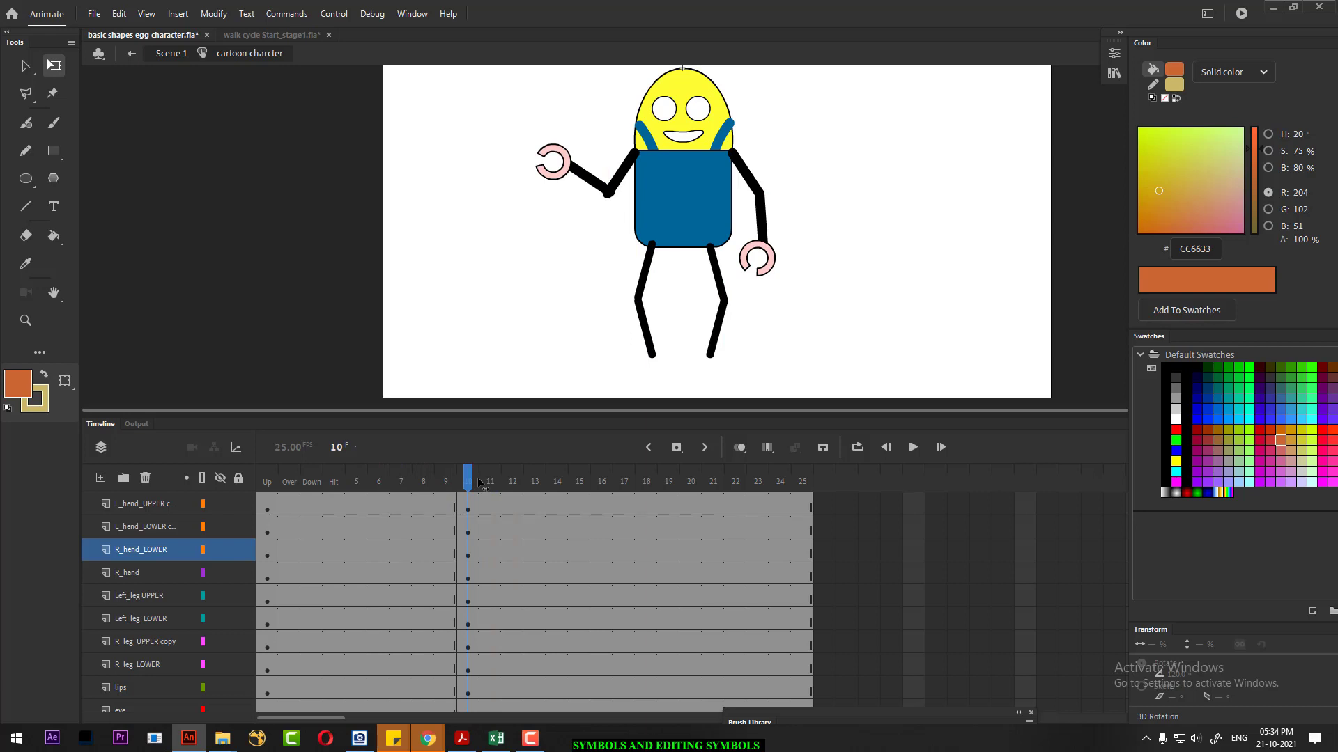
{"action": "left_click_drag", "start_coordinate": [479, 481], "coordinate": [615, 479]}
{"action": "scroll", "coordinate": [586, 659], "scroll_direction": "down", "scroll_amount": 2}
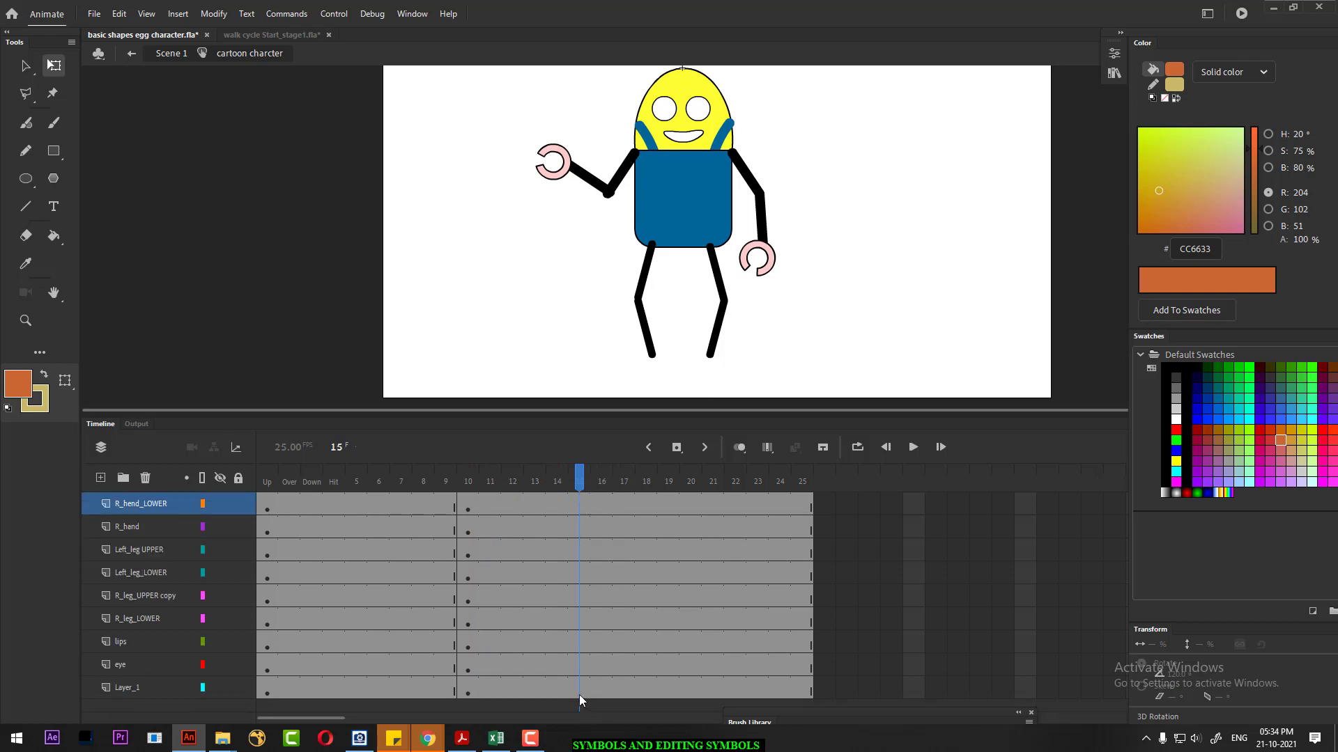
{"action": "scroll", "coordinate": [587, 504], "scroll_direction": "up", "scroll_amount": 2}
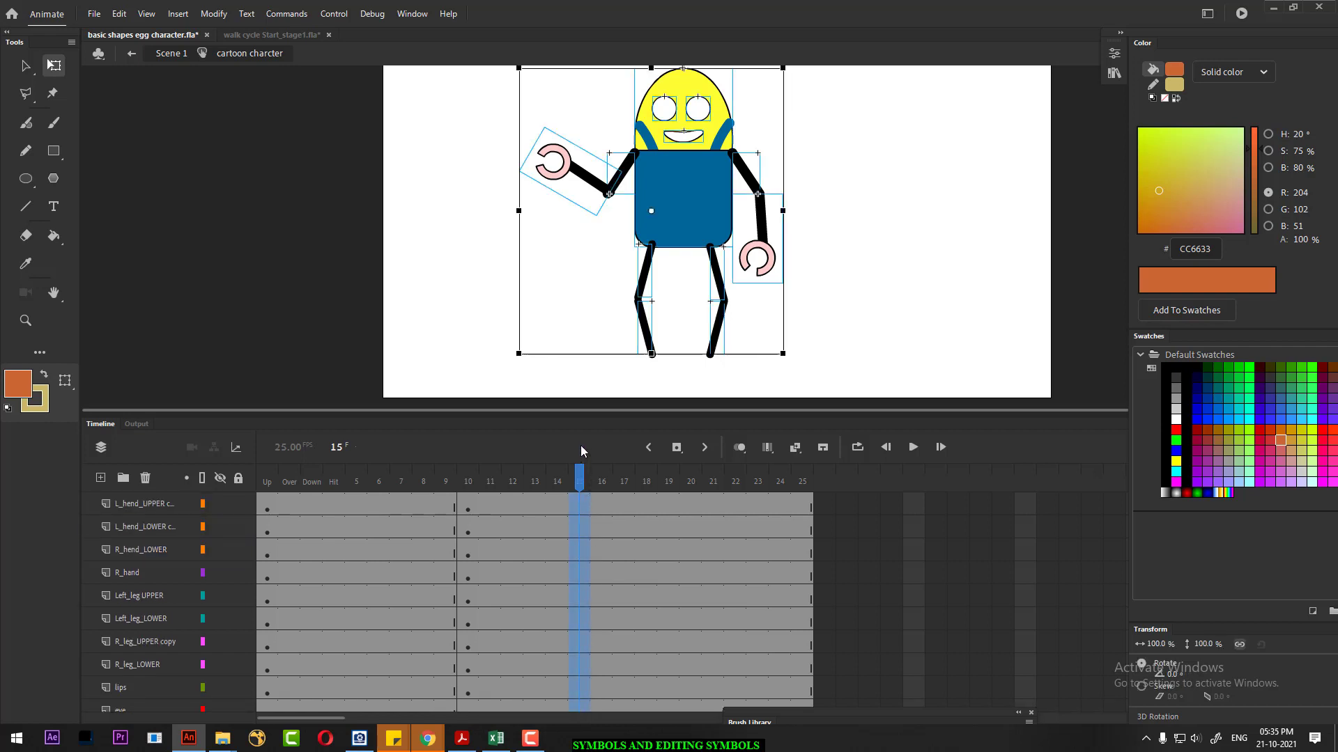
{"action": "key", "text": "ctrl+a"}
{"action": "right_click", "coordinate": [576, 512]}
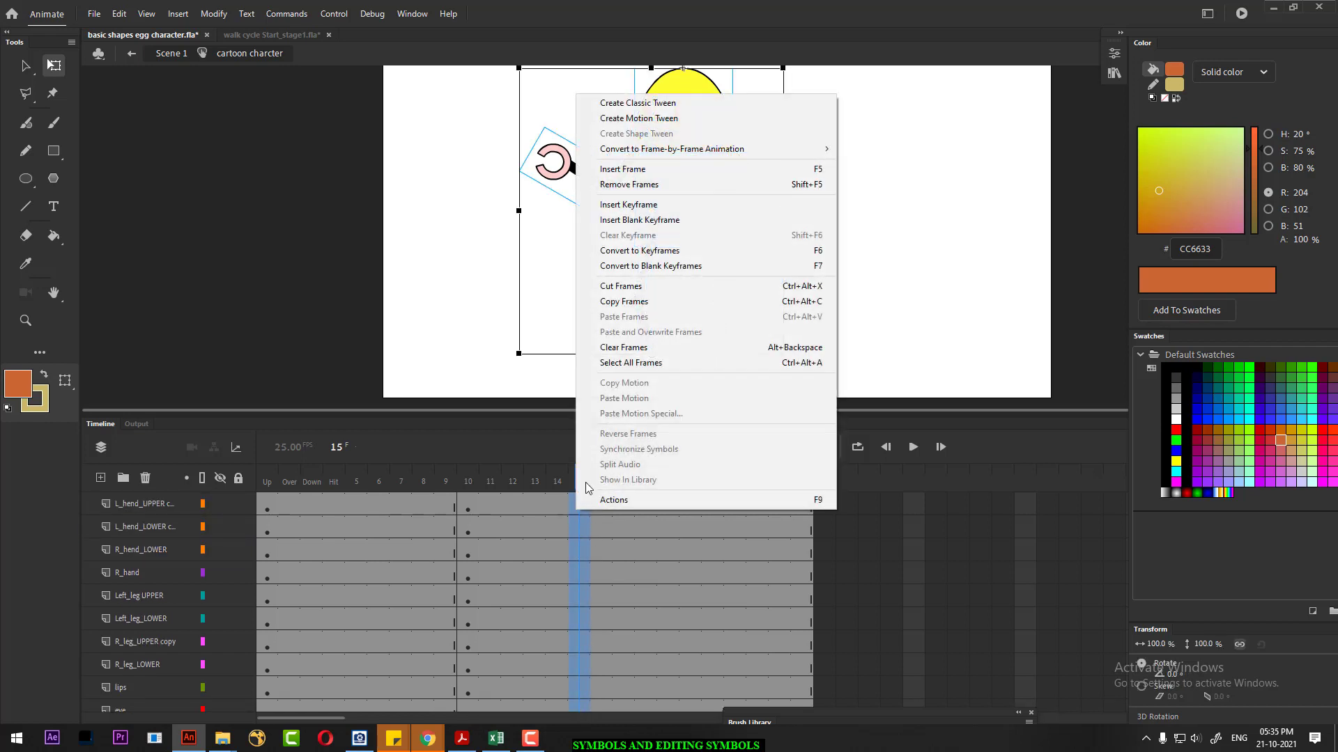
{"action": "left_click", "coordinate": [655, 206]}
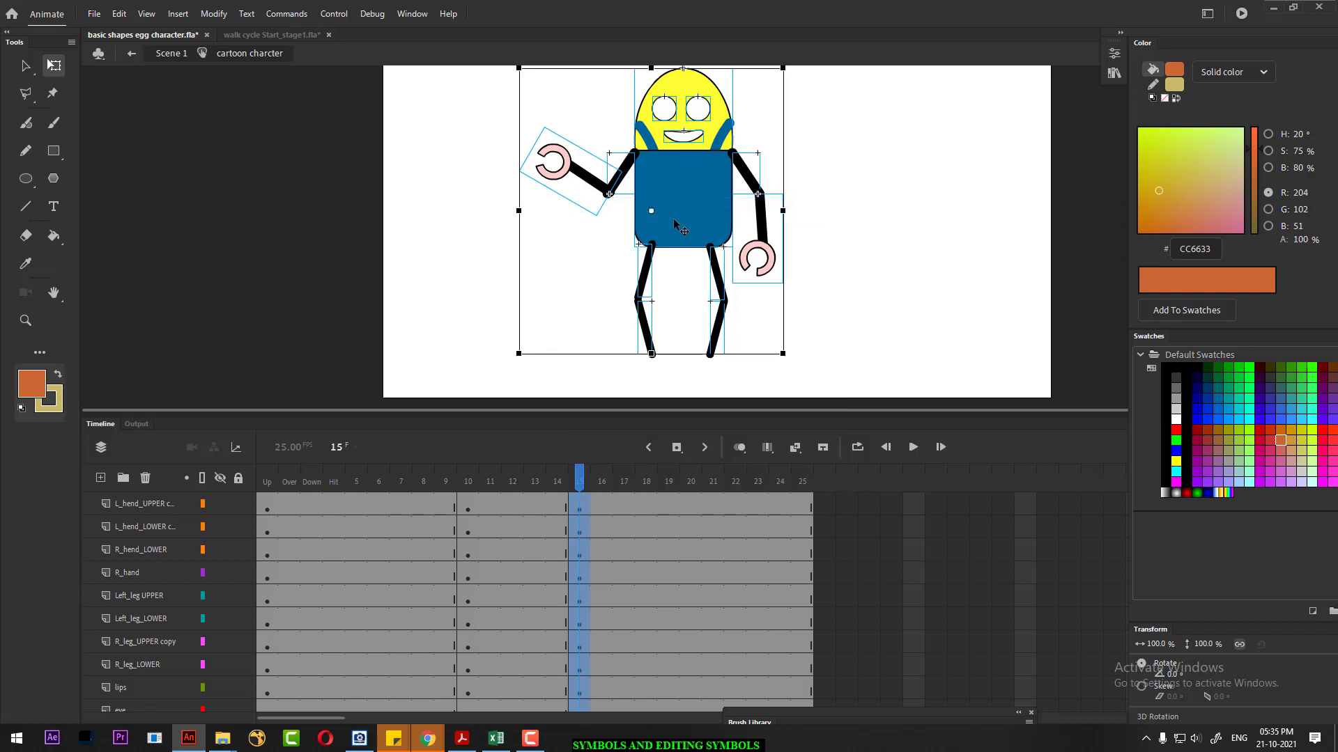
{"action": "left_click", "coordinate": [847, 245]}
- Raise the R_hand upper arm and R_hend_LOWER forearm together at frame 15 by rotating them about 75° around the shoulder
{"action": "left_click", "coordinate": [622, 170]}
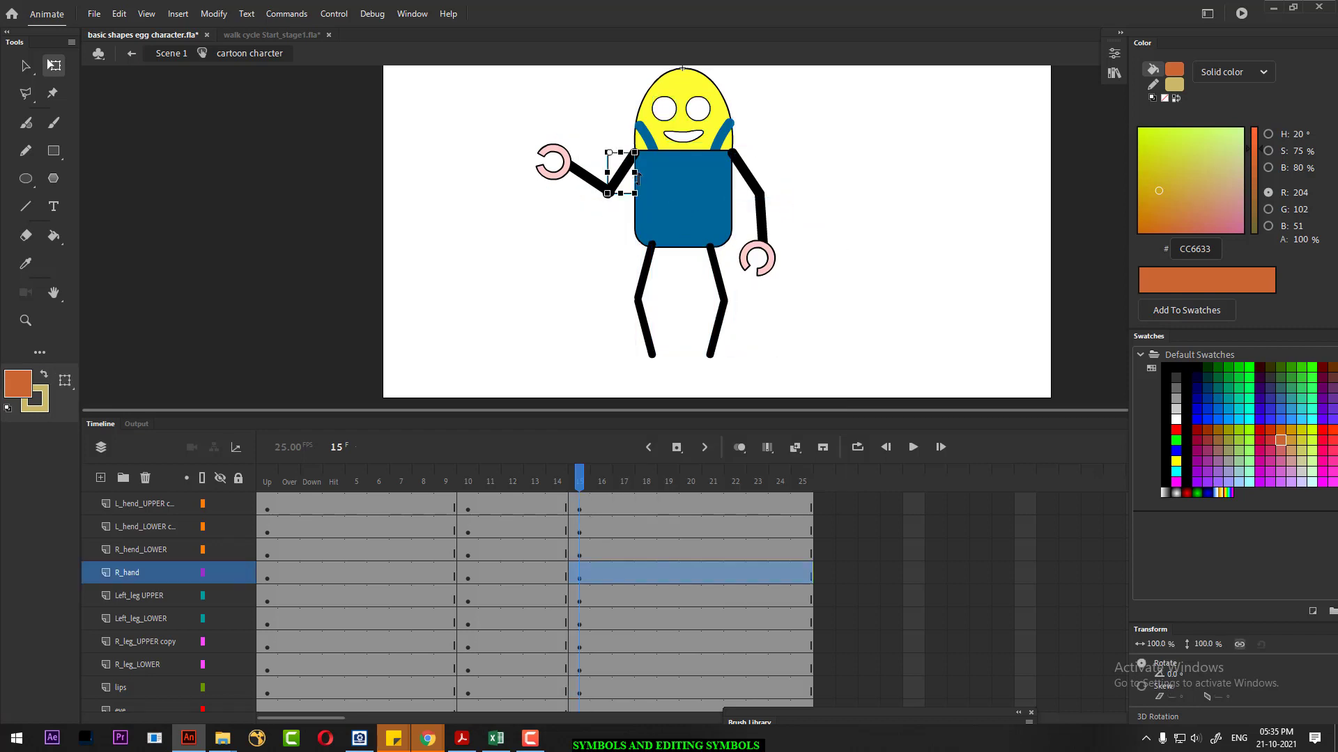
{"action": "key", "text": "ctrl+="}
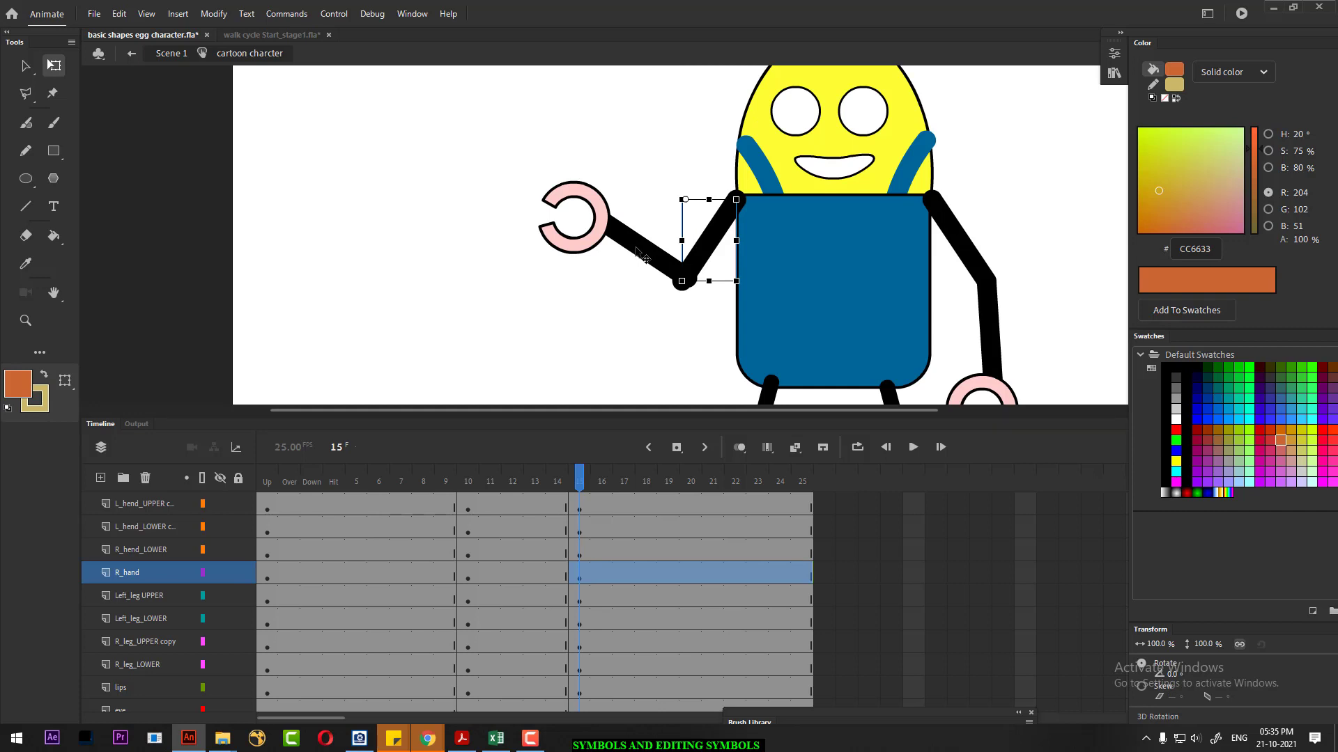
{"action": "left_click", "coordinate": [643, 255]}
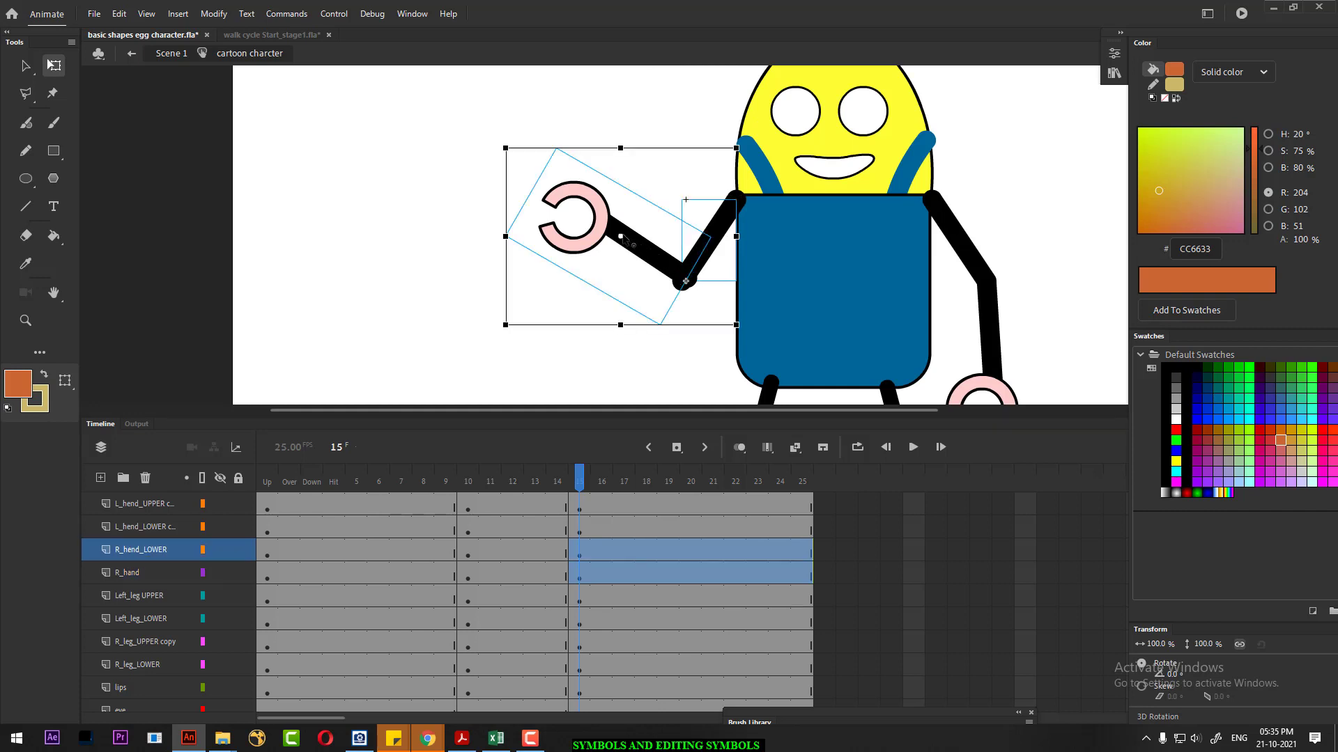
{"action": "left_click_drag", "start_coordinate": [686, 281], "coordinate": [735, 202]}
{"action": "left_click_drag", "start_coordinate": [740, 331], "coordinate": [623, 260]}
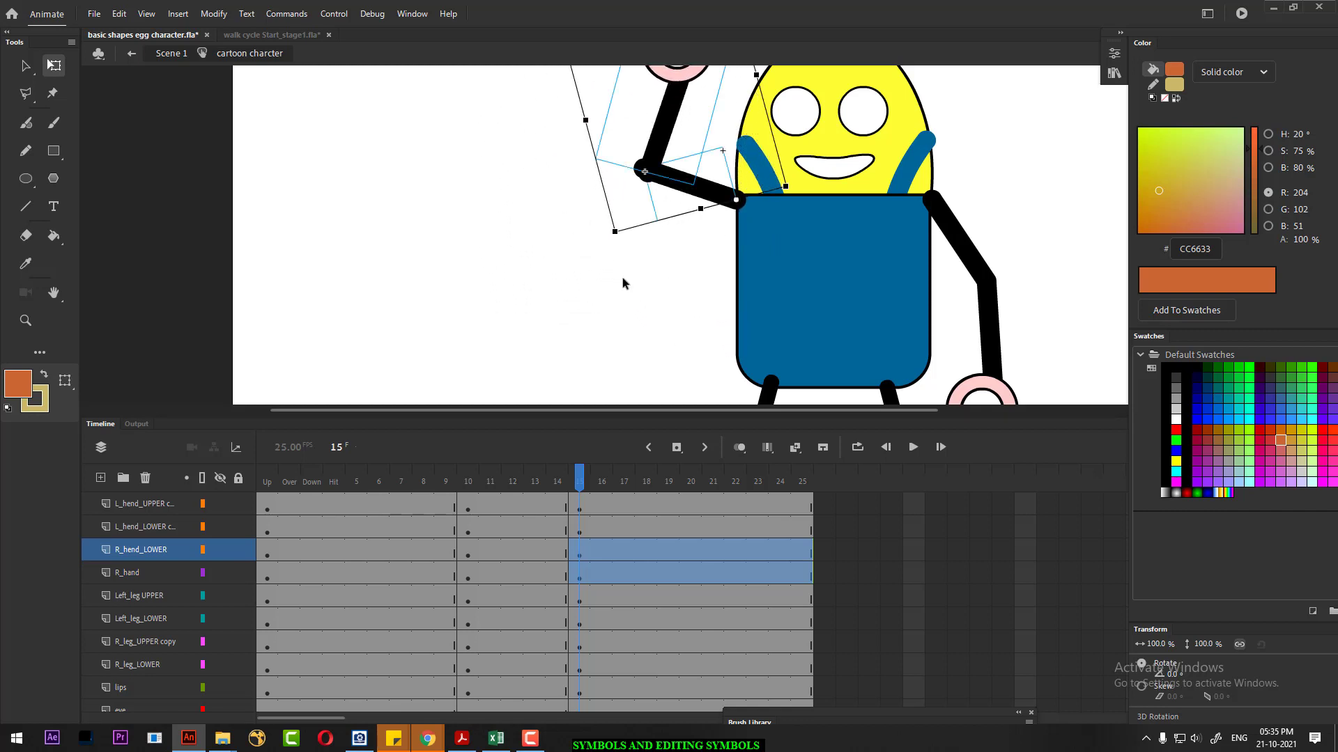
{"action": "left_click", "coordinate": [623, 280]}
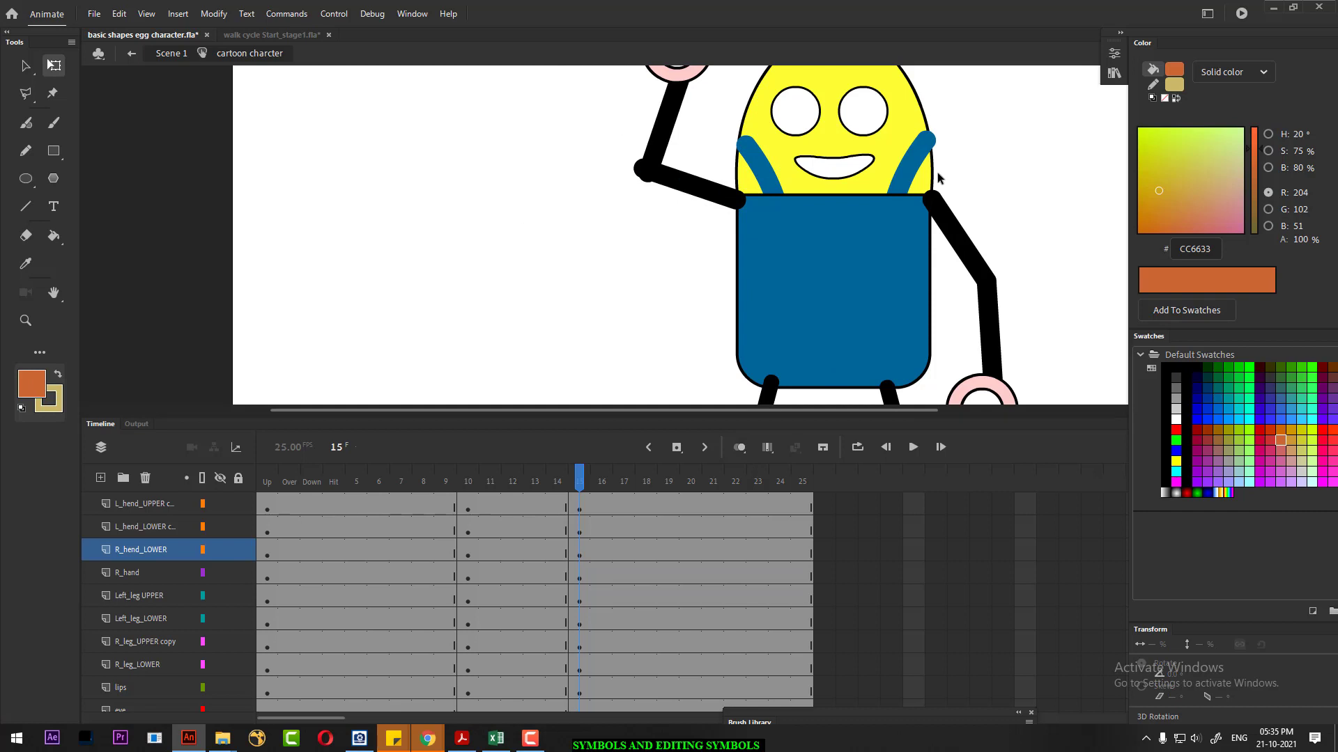
- Fit the stage in view and compare the arm poses between frames 12 and 15
{"action": "key", "text": "ctrl+2"}
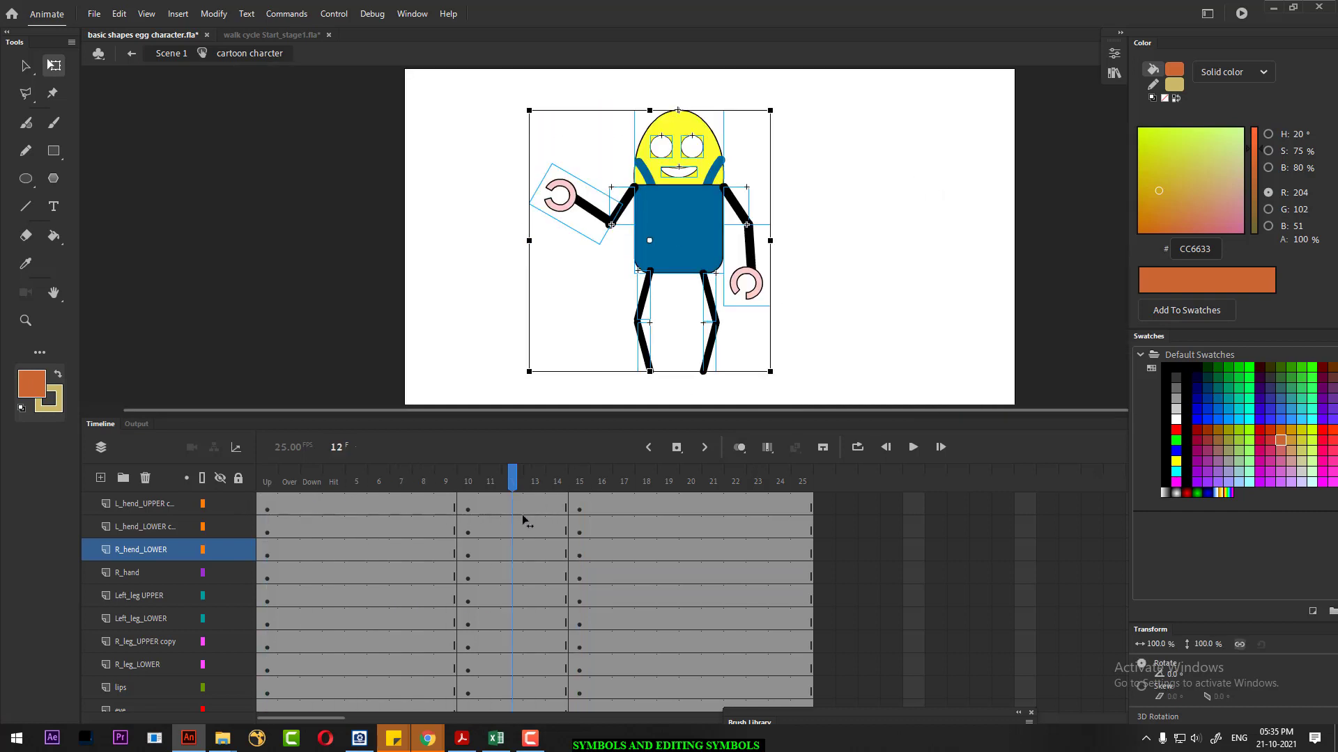
{"action": "left_click", "coordinate": [597, 534]}
{"action": "key", "text": "Return"}
{"action": "left_click", "coordinate": [584, 517]}
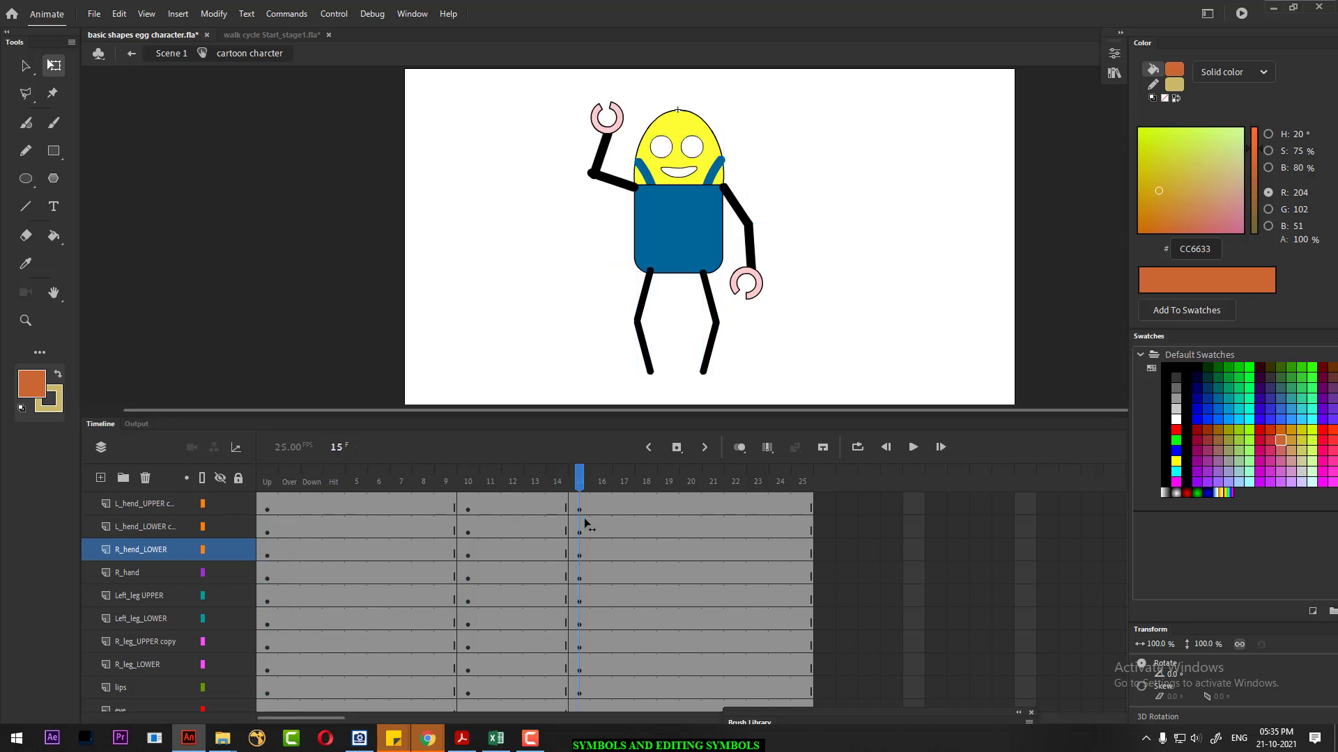
- Nudge the raised R_hend_LOWER forearm slightly up and outward at the elbow on frame 15
{"action": "key", "text": "ctrl+="}
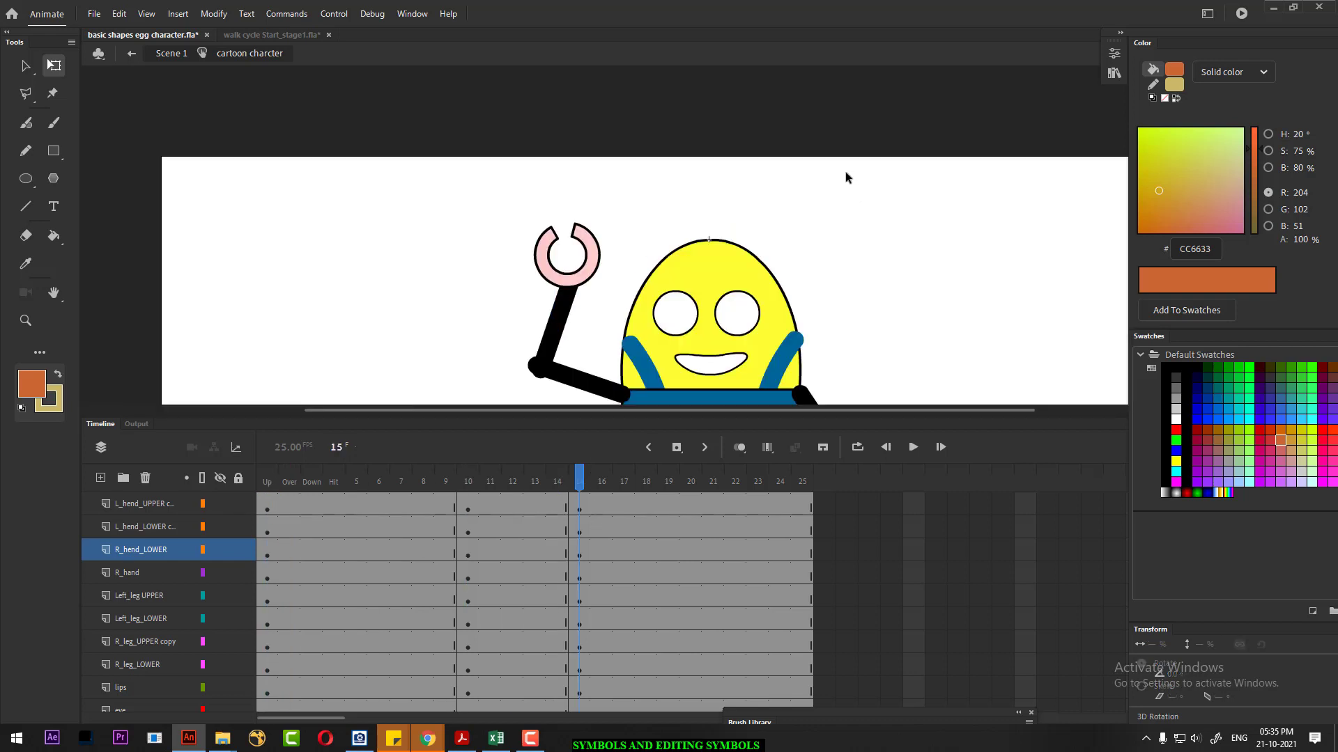
{"action": "left_click_drag", "start_coordinate": [583, 332], "coordinate": [581, 279]}
{"action": "left_click", "coordinate": [585, 279]}
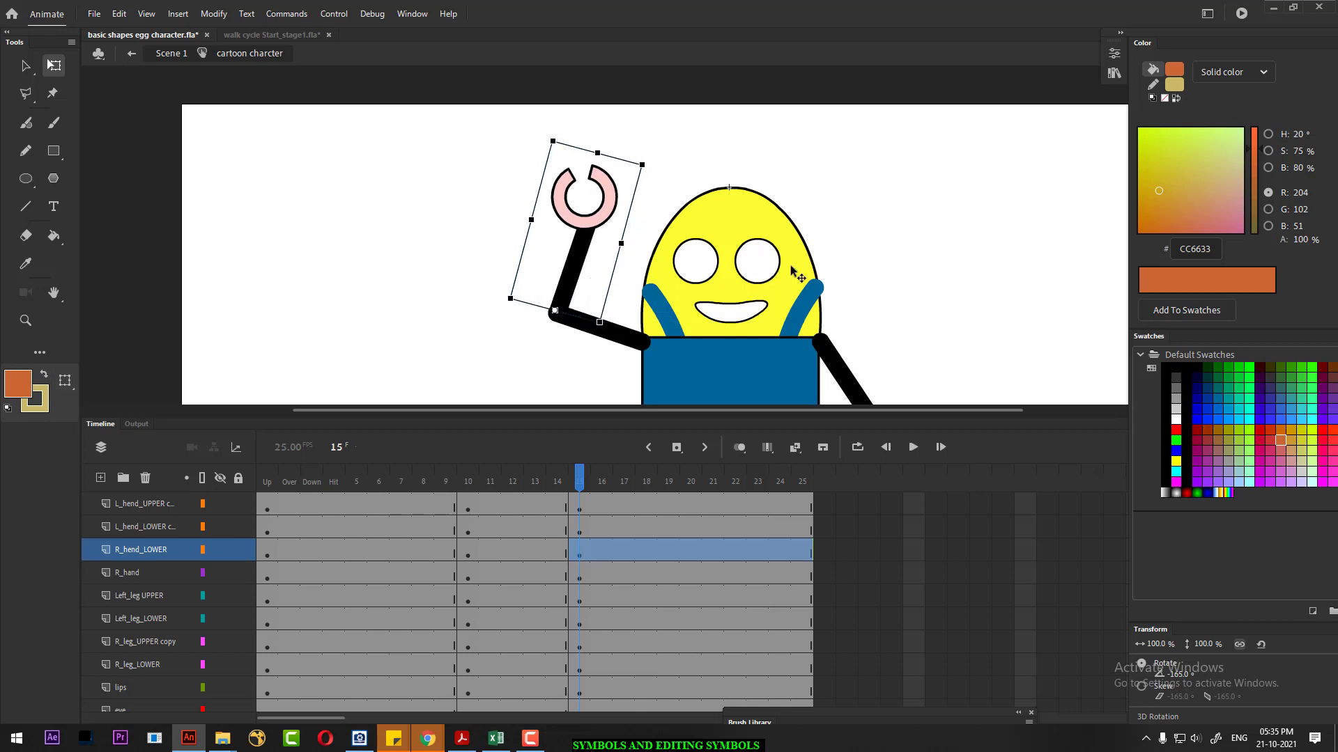
{"action": "left_click", "coordinate": [899, 223]}
- Scrub the timeline from frame 1 to frame 20 to review the arm-raising motion with the whole character in view
{"action": "left_click", "coordinate": [446, 485]}
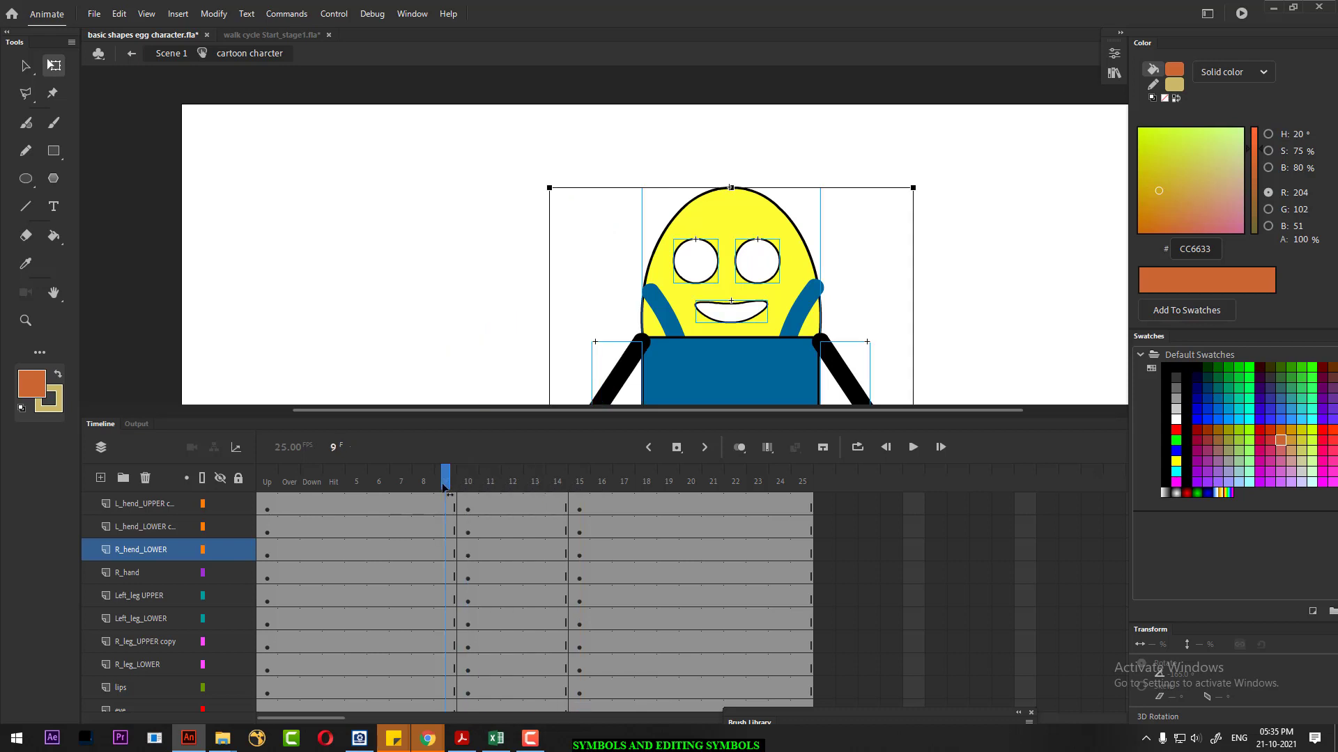
{"action": "left_click_drag", "start_coordinate": [446, 488], "coordinate": [267, 481]}
{"action": "key", "text": "ctrl+minus"}
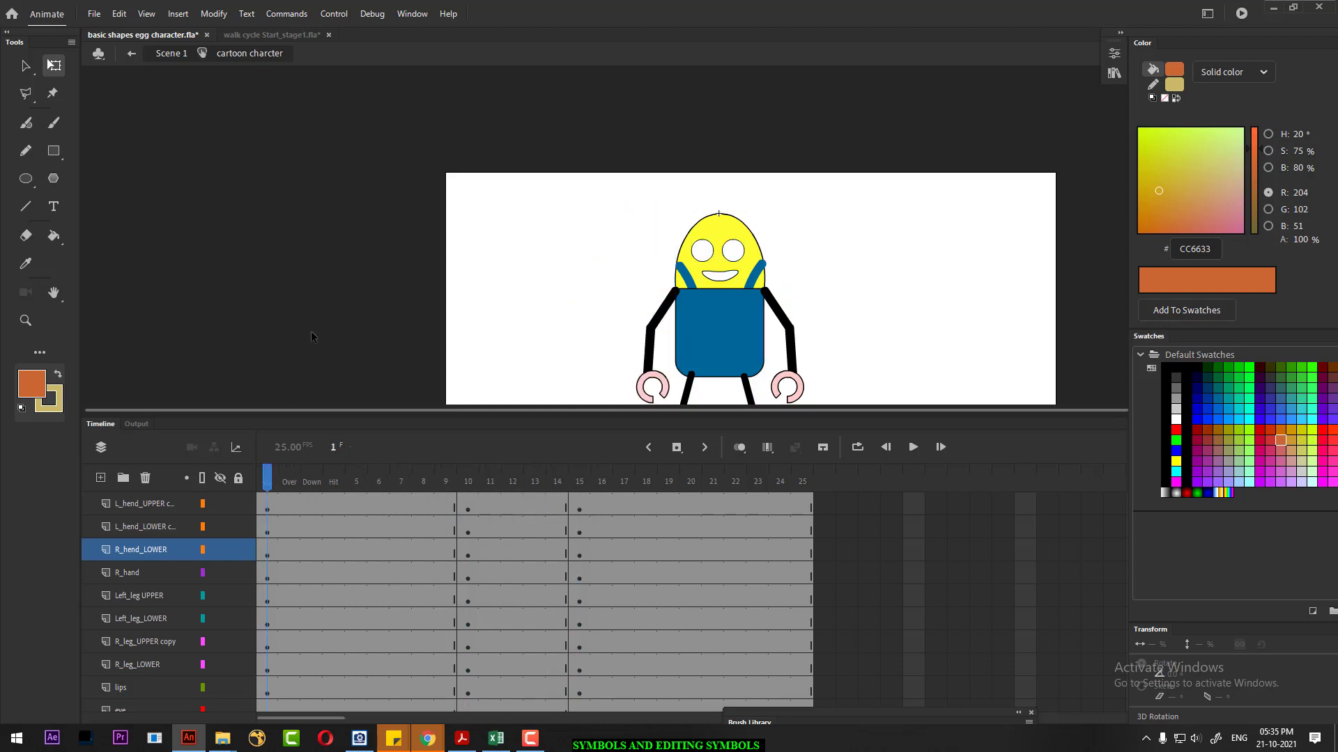
{"action": "scroll", "coordinate": [630, 315], "scroll_direction": "down", "scroll_amount": 3}
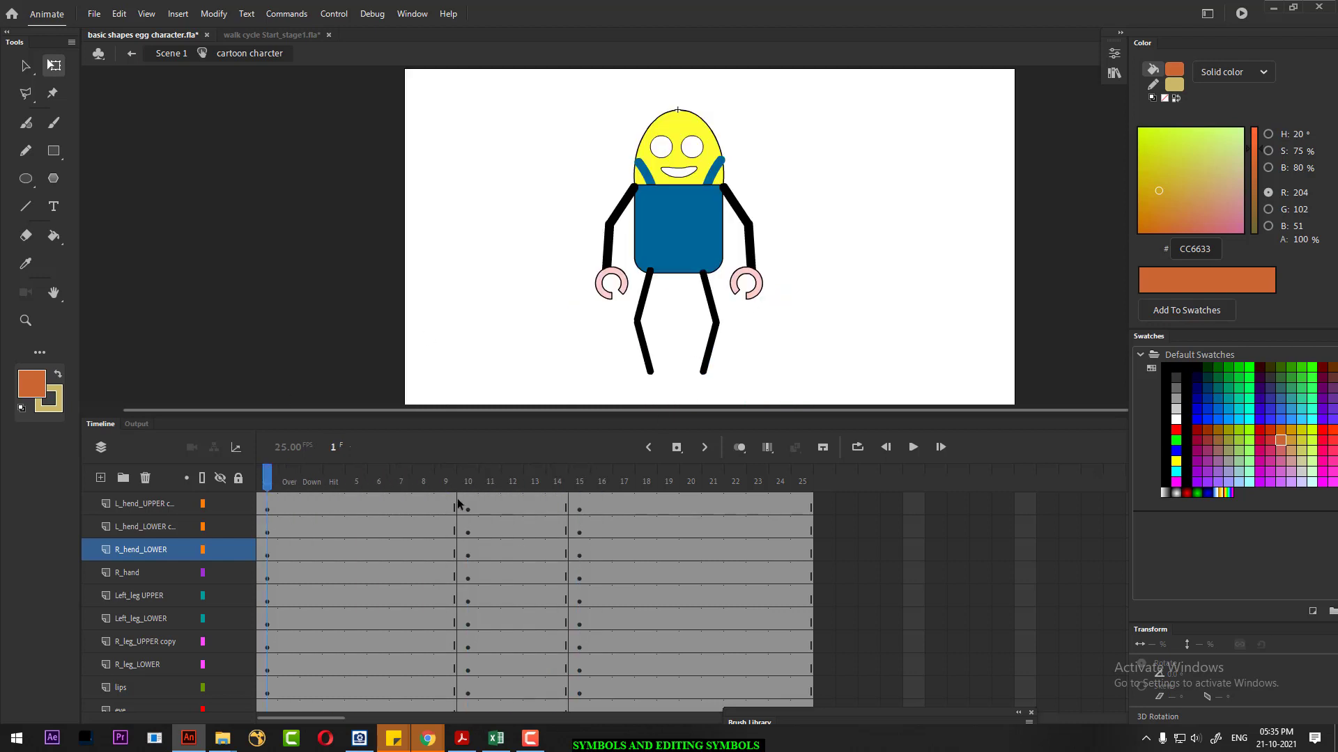
{"action": "left_click_drag", "start_coordinate": [275, 483], "coordinate": [686, 473]}
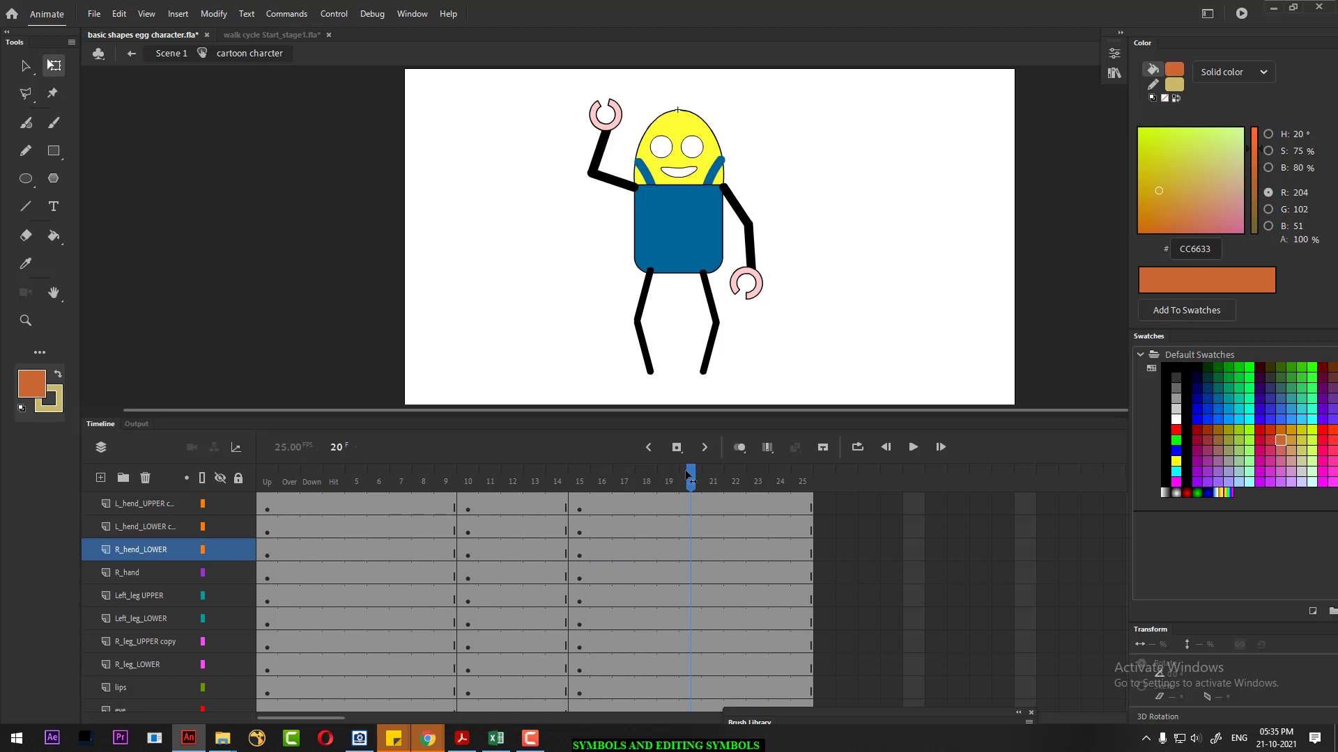
- Insert keyframes at frame 18 on the R_hend_LOWER and R_hand layers of the raised arm
{"action": "left_click_drag", "start_coordinate": [694, 487], "coordinate": [680, 487]}
{"action": "left_click_drag", "start_coordinate": [673, 485], "coordinate": [655, 485]}
{"action": "left_click", "coordinate": [601, 151]}
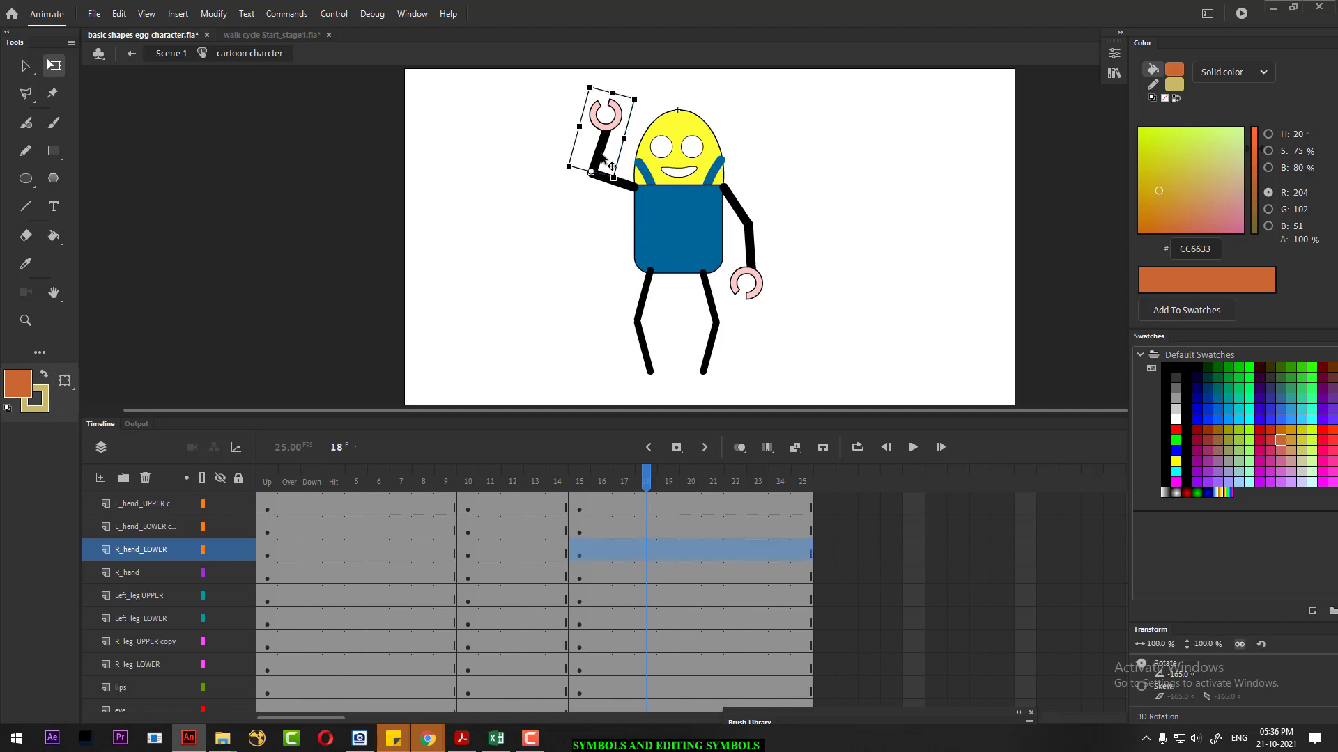
{"action": "left_click", "coordinate": [630, 191], "text": "shift"}
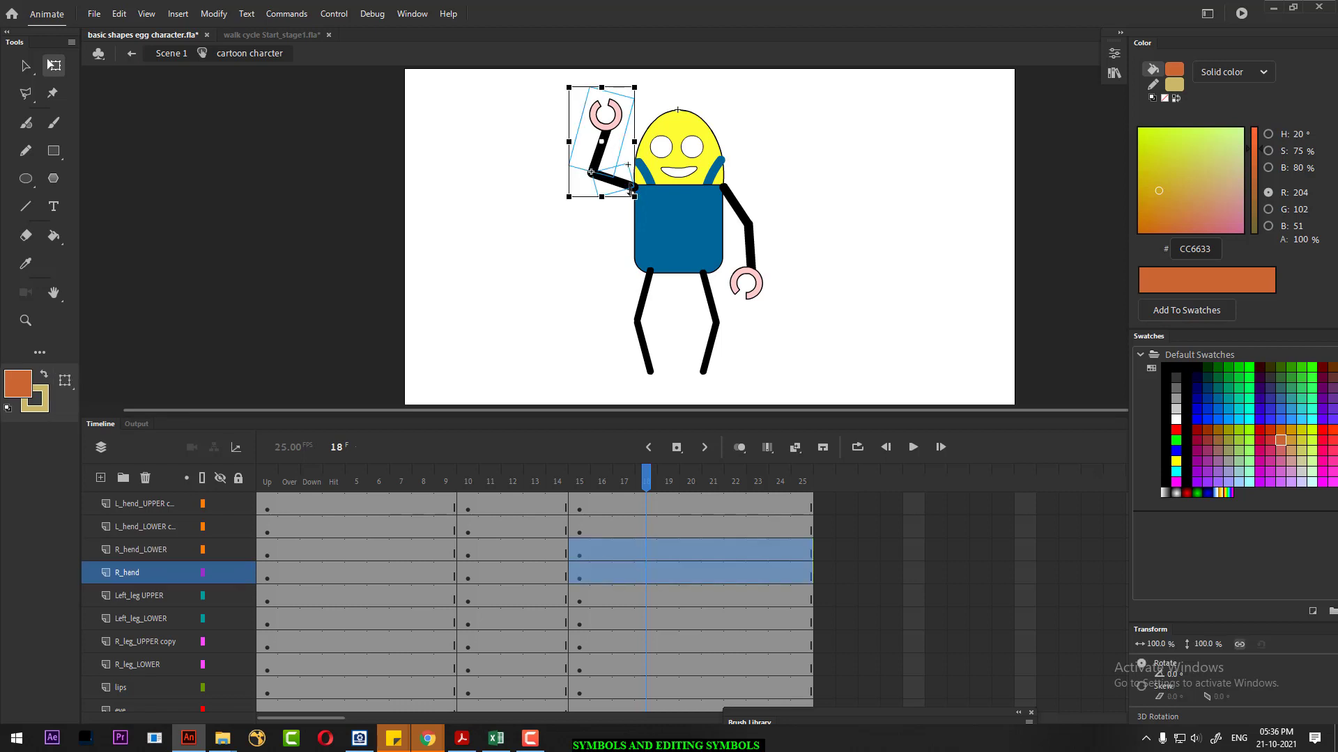
{"action": "right_click", "coordinate": [647, 555]}
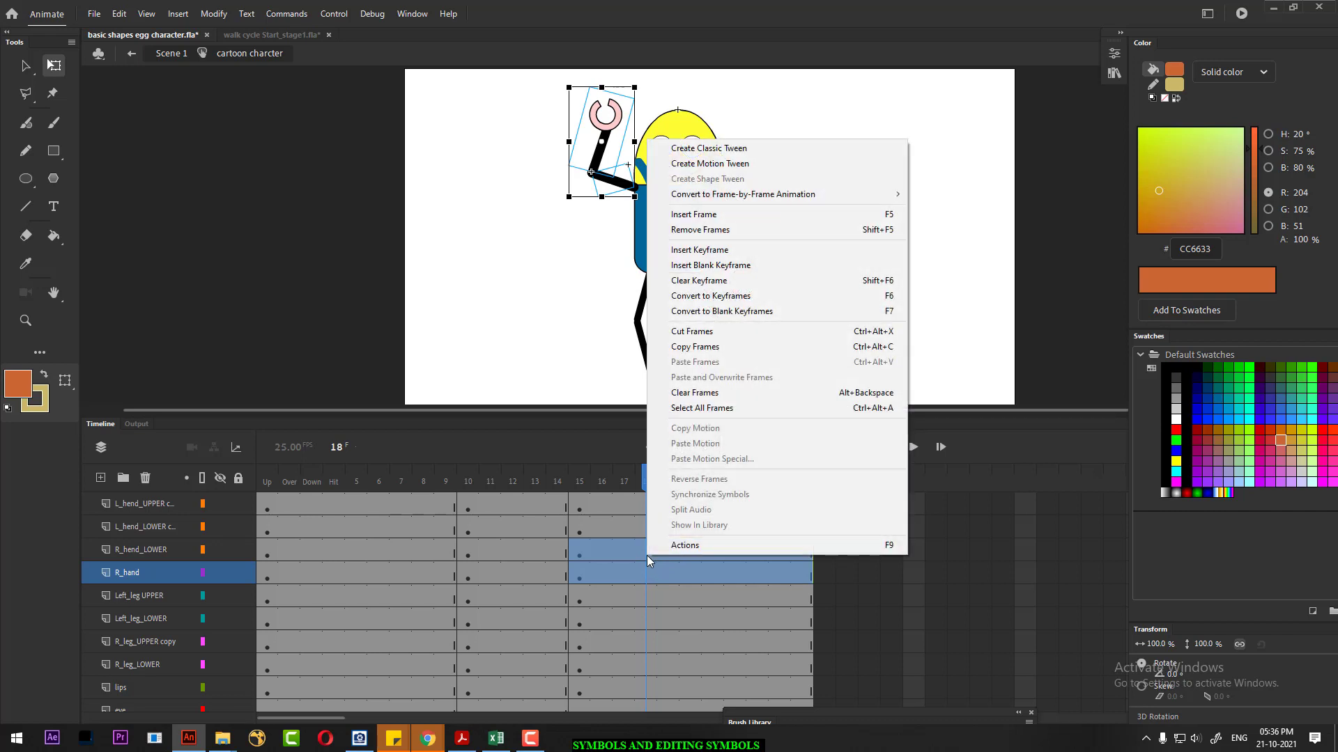
{"action": "left_click", "coordinate": [716, 252]}
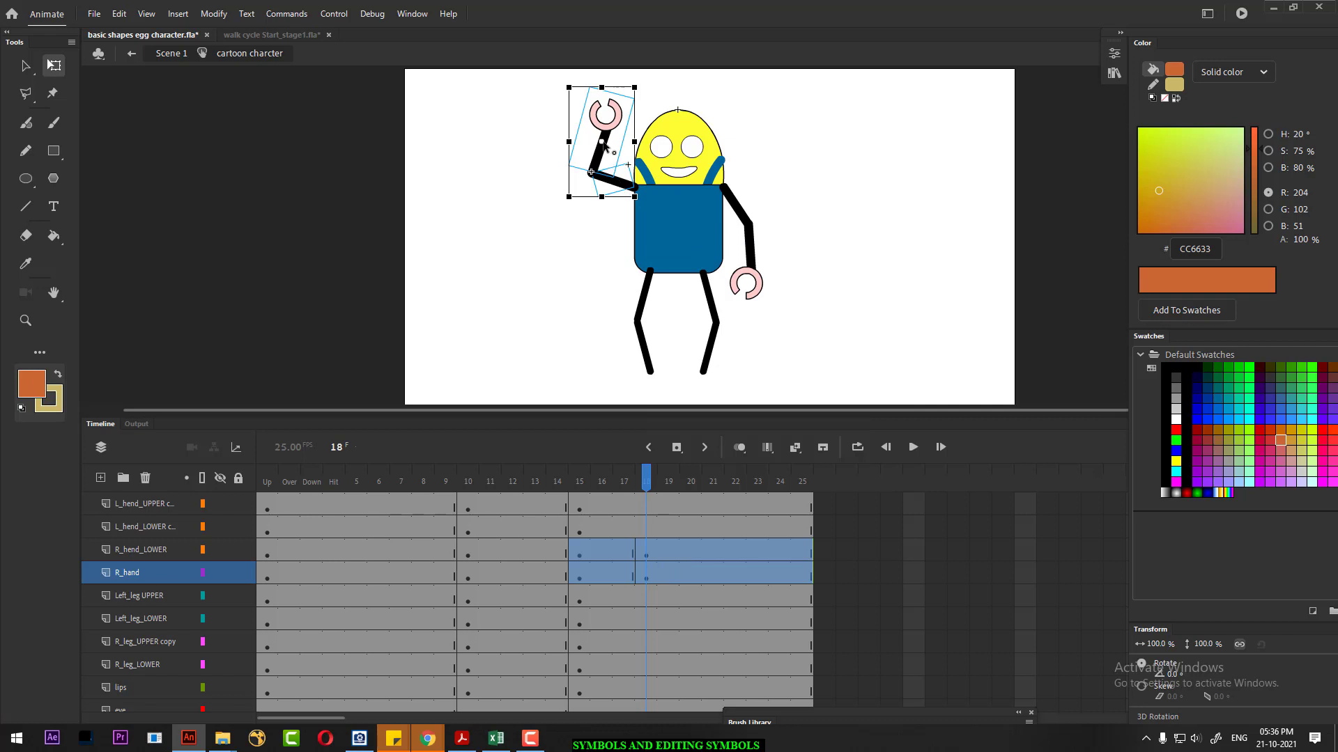
- Rotate the raised arm about its shoulder inward toward the head on frame 18 and compare it with the frame 15 pose
{"action": "left_click_drag", "start_coordinate": [614, 169], "coordinate": [634, 193]}
{"action": "key", "text": "ctrl+="}
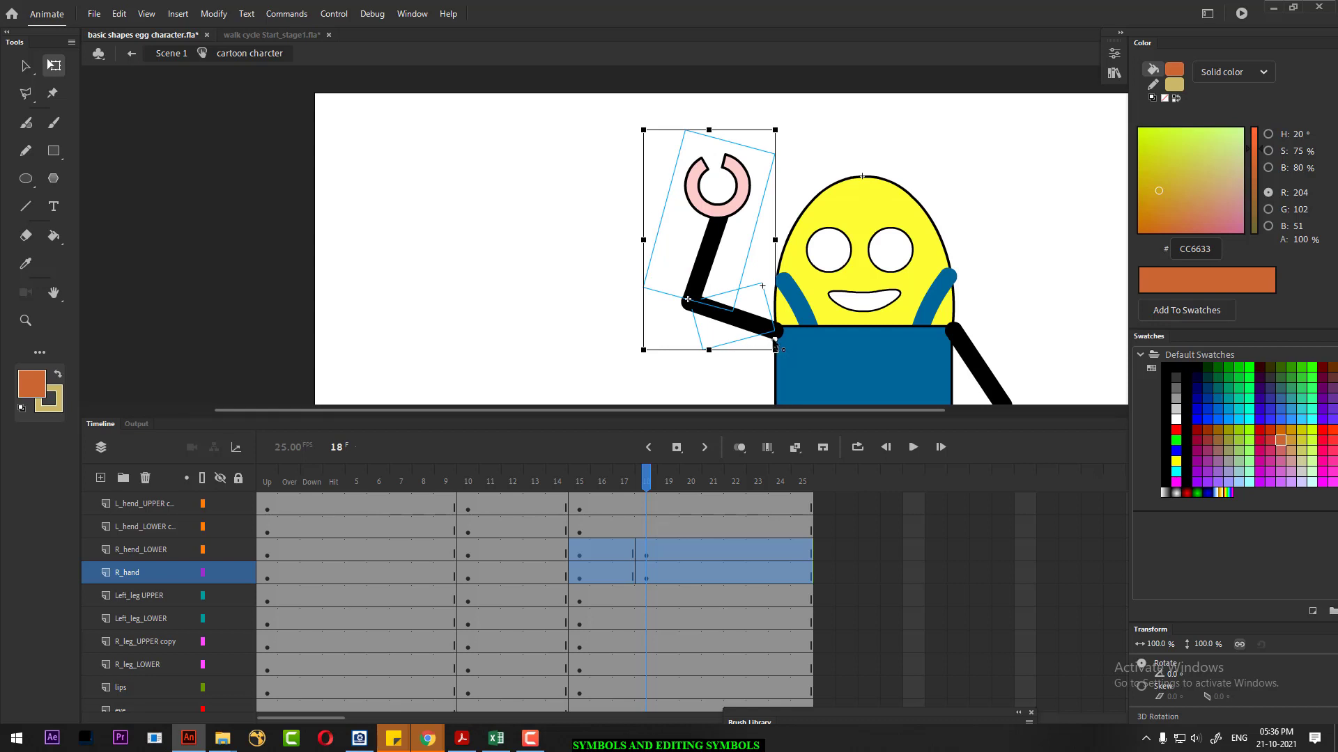
{"action": "left_click_drag", "start_coordinate": [775, 342], "coordinate": [777, 342]}
{"action": "left_click_drag", "start_coordinate": [636, 132], "coordinate": [701, 135]}
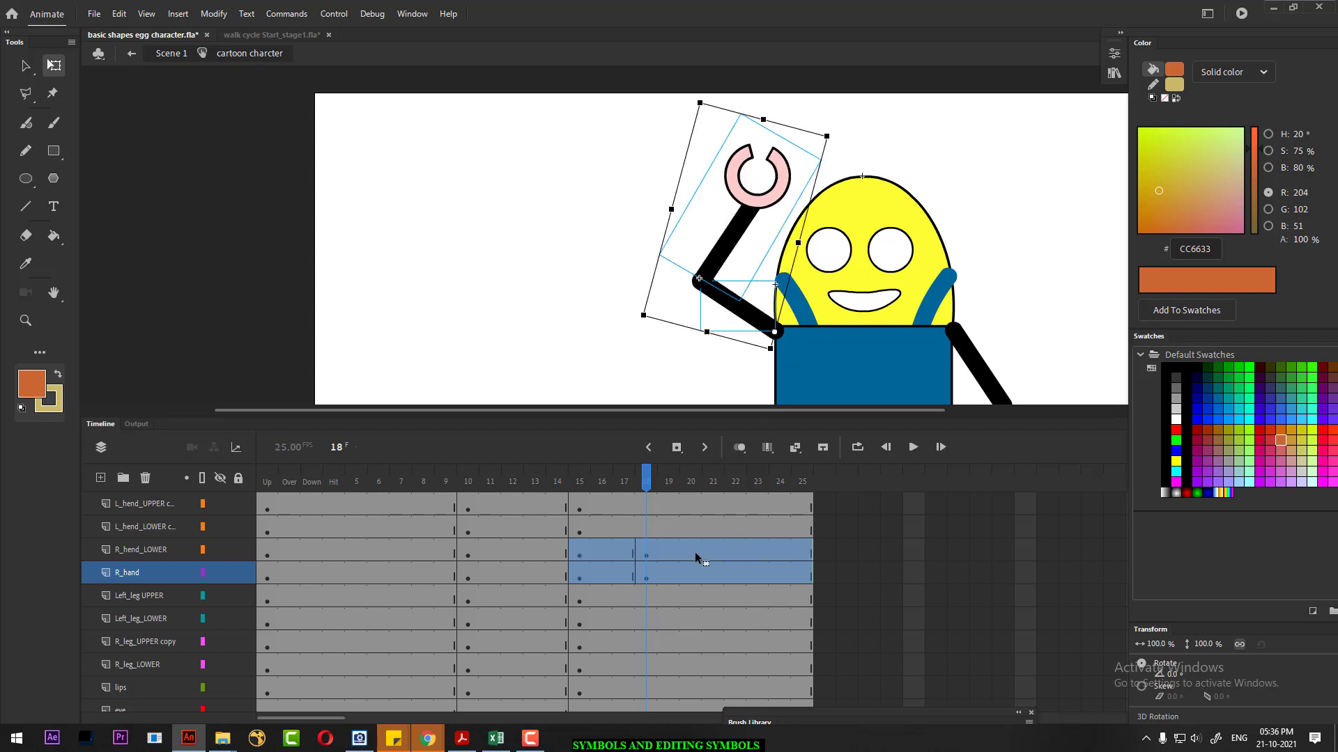
{"action": "left_click_drag", "start_coordinate": [646, 487], "coordinate": [587, 492]}
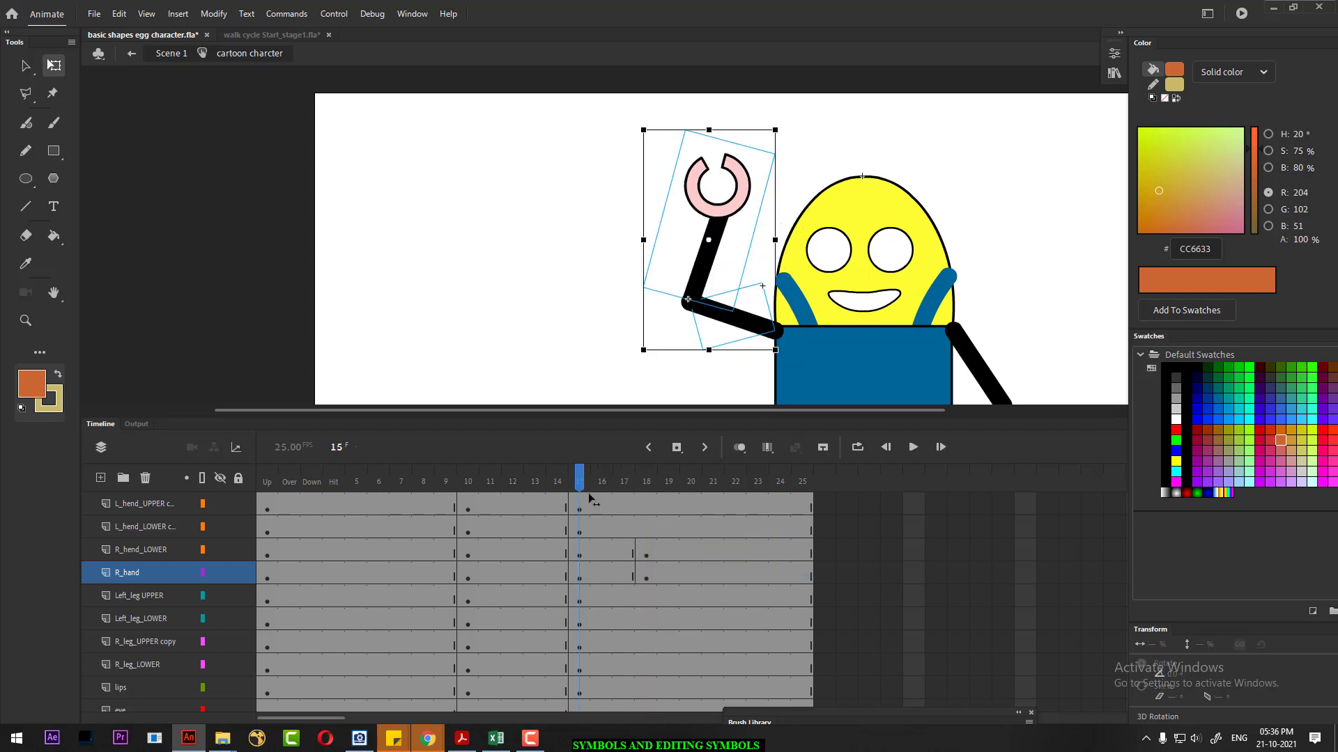
- Insert keyframes at frame 21 on the R_hend_LOWER and R_hand layers
{"action": "left_click", "coordinate": [654, 488]}
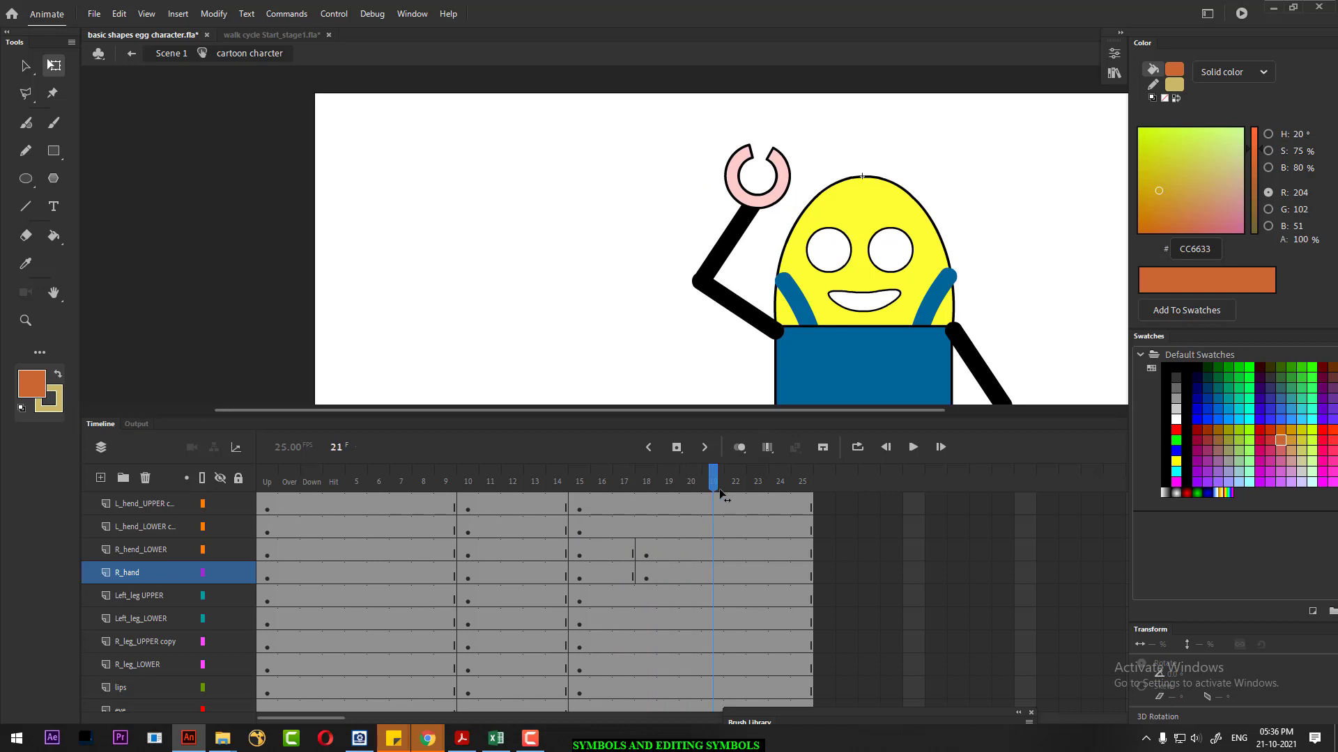
{"action": "right_click", "coordinate": [713, 574]}
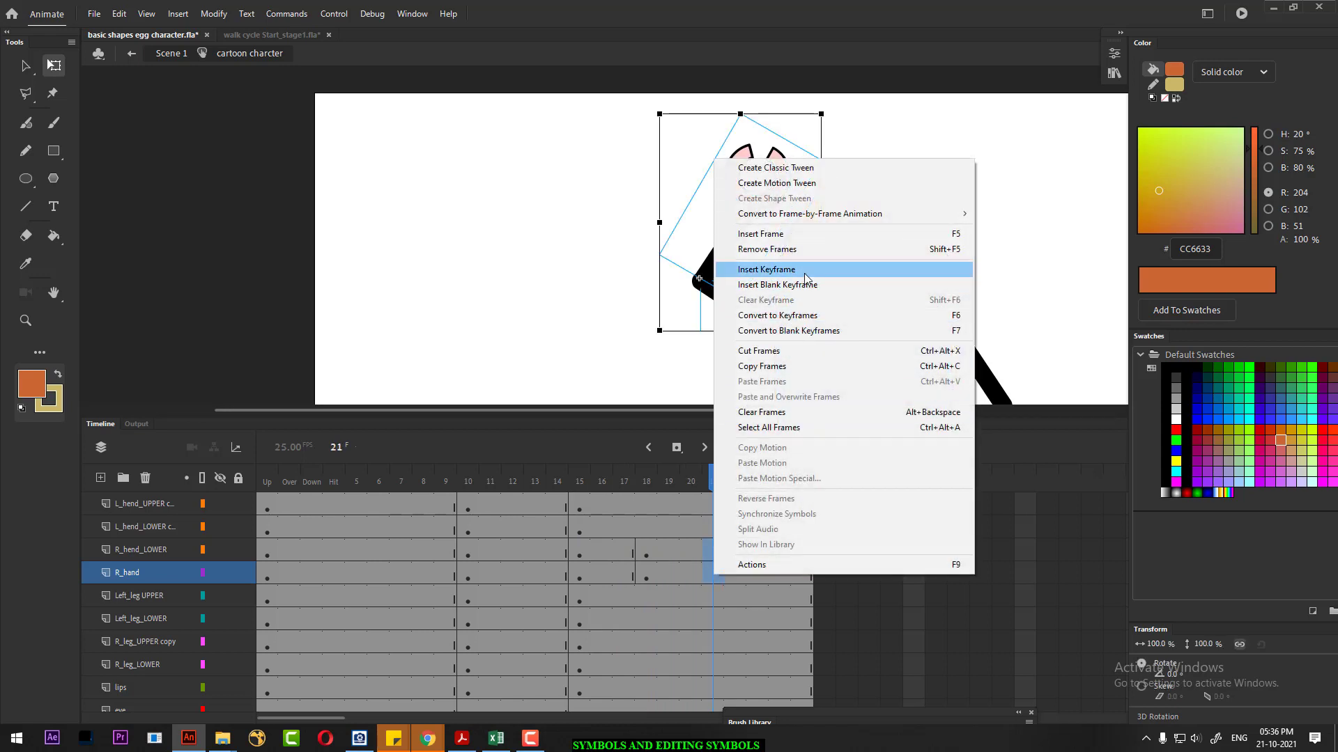
{"action": "left_click", "coordinate": [804, 272]}
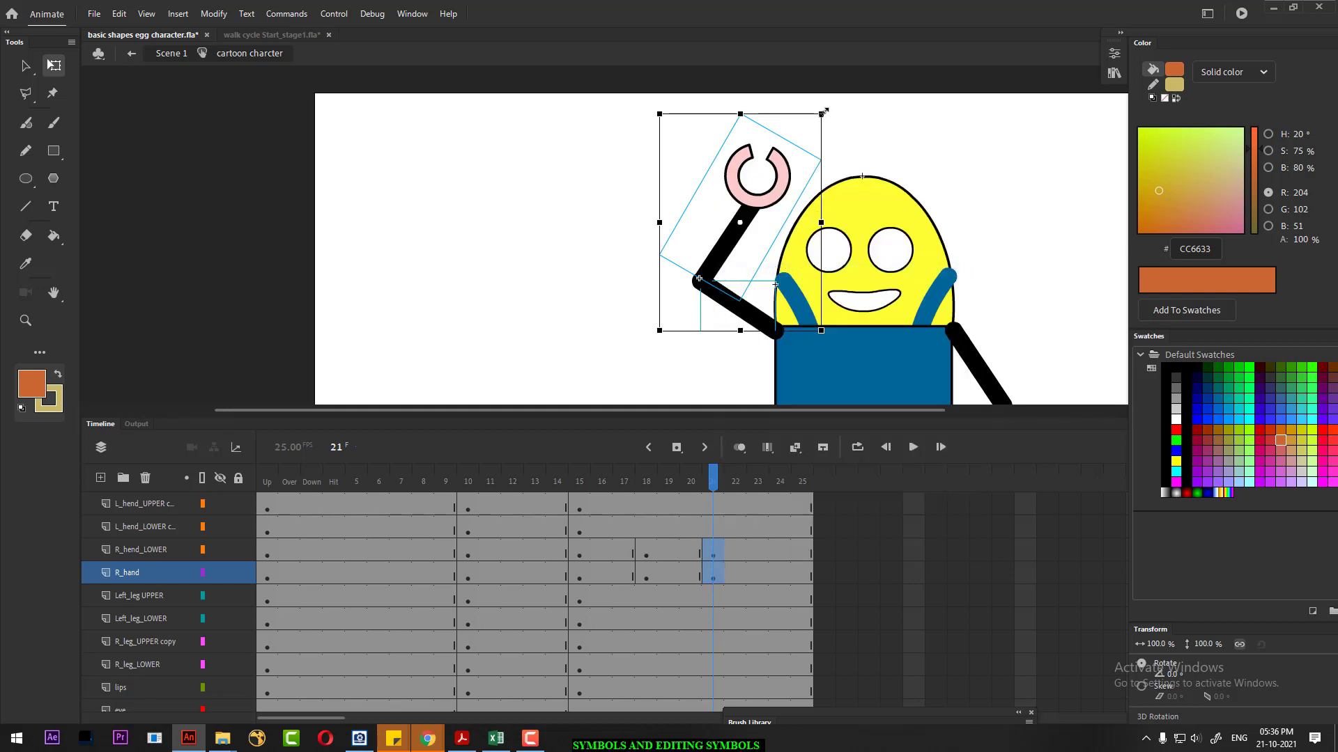
- Set the raised arm's pivot at the shoulder and rotate the arm outward, away from the head, on frame 21
{"action": "left_click_drag", "start_coordinate": [829, 114], "coordinate": [809, 106]}
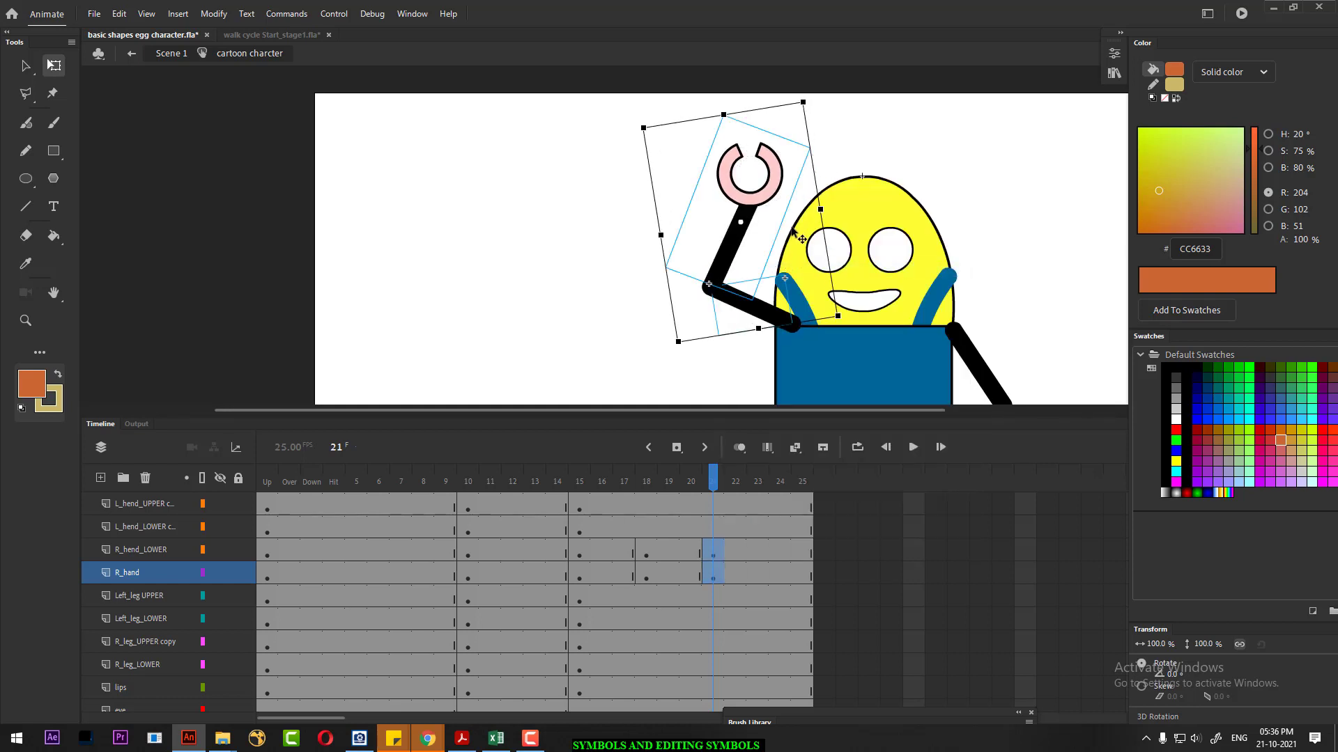
{"action": "key", "text": "ctrl+z"}
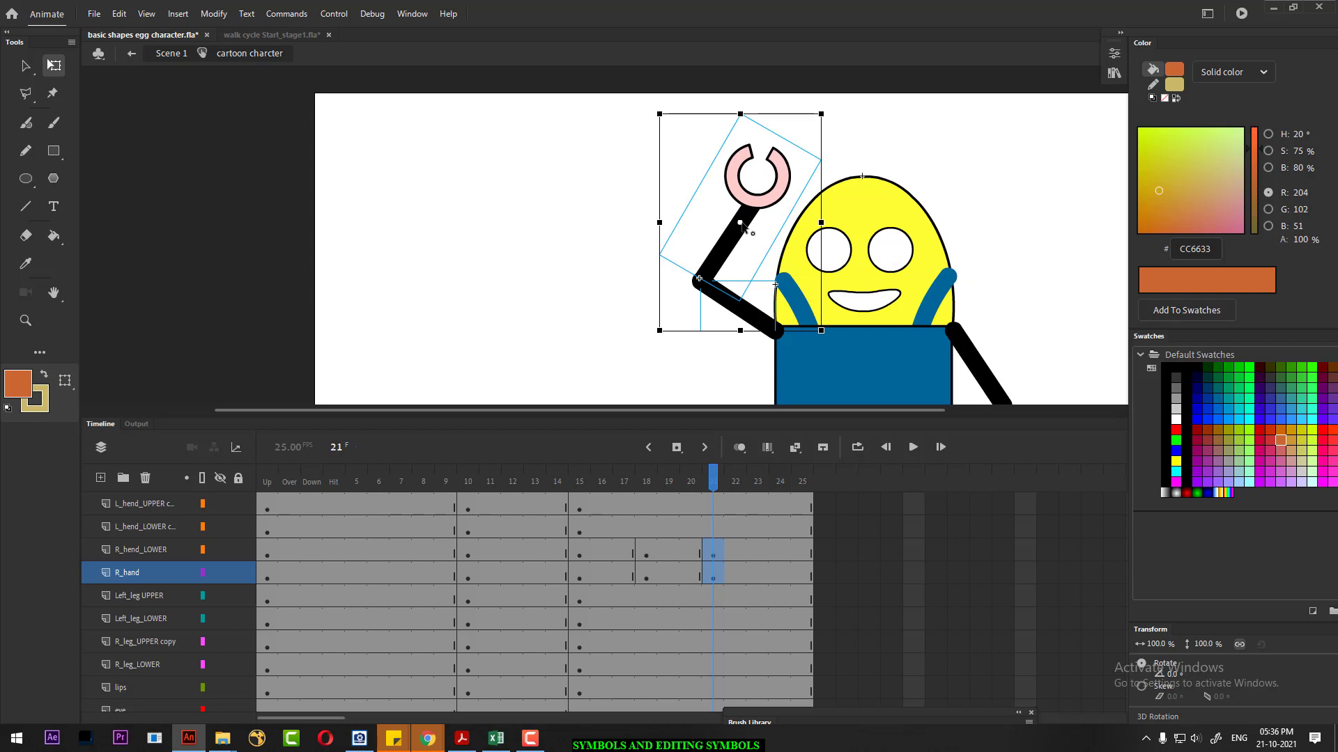
{"action": "left_click_drag", "start_coordinate": [779, 307], "coordinate": [777, 332]}
{"action": "left_click_drag", "start_coordinate": [835, 111], "coordinate": [731, 115]}
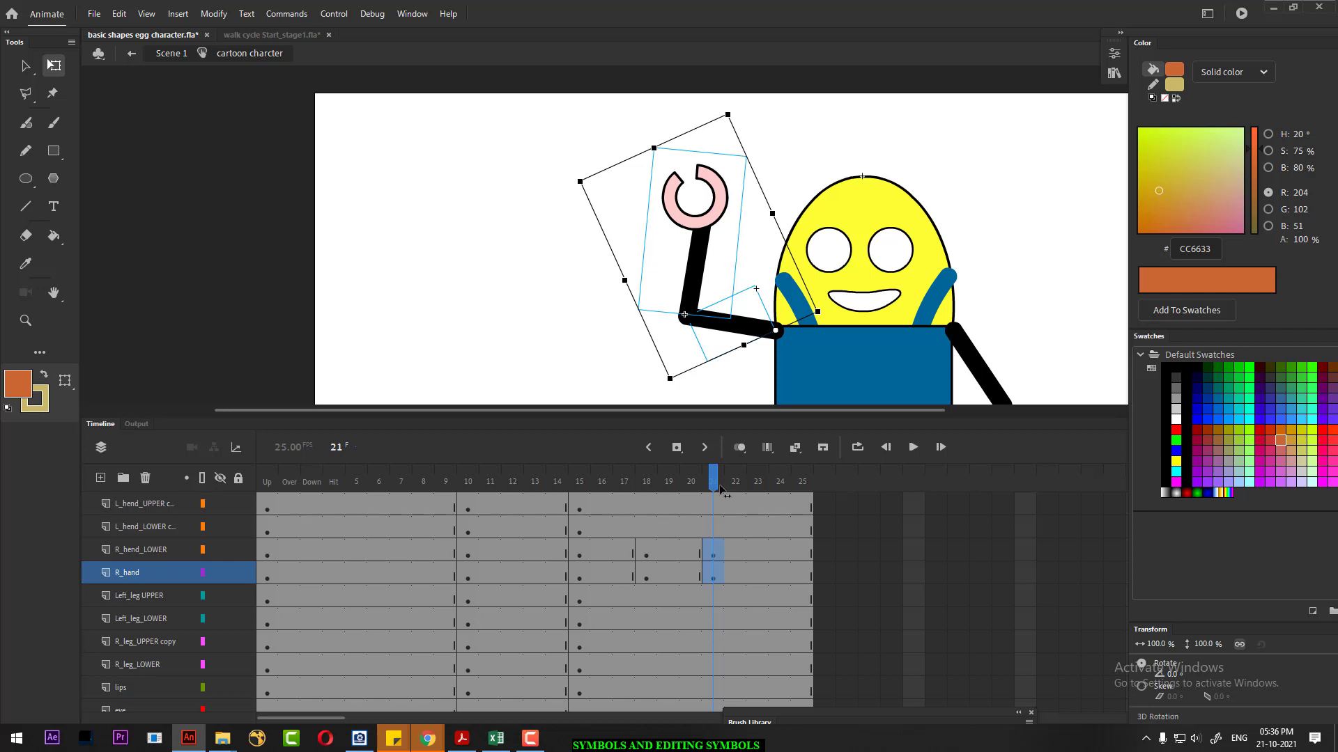
- Turn on onion skinning and set its range from frame 17 to frame 21
{"action": "left_click", "coordinate": [740, 449]}
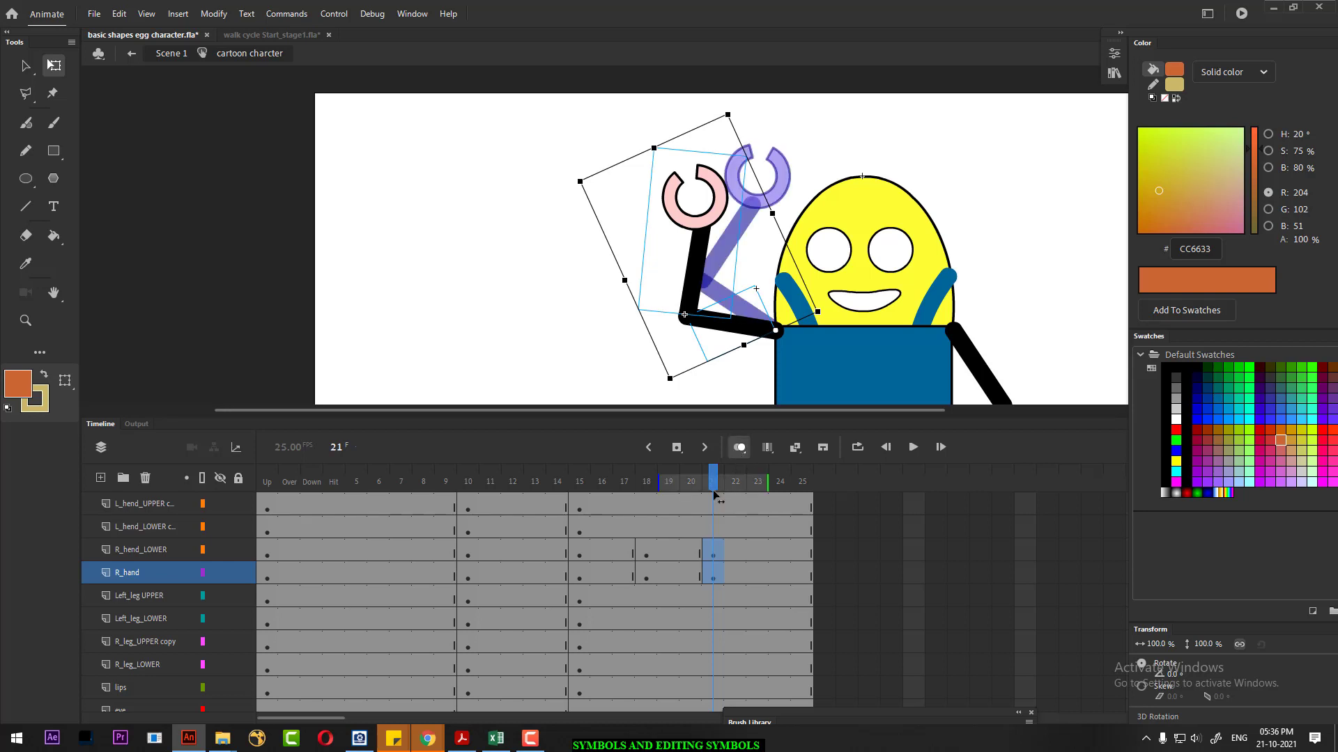
{"action": "left_click_drag", "start_coordinate": [661, 487], "coordinate": [628, 494]}
{"action": "left_click_drag", "start_coordinate": [769, 483], "coordinate": [725, 493]}
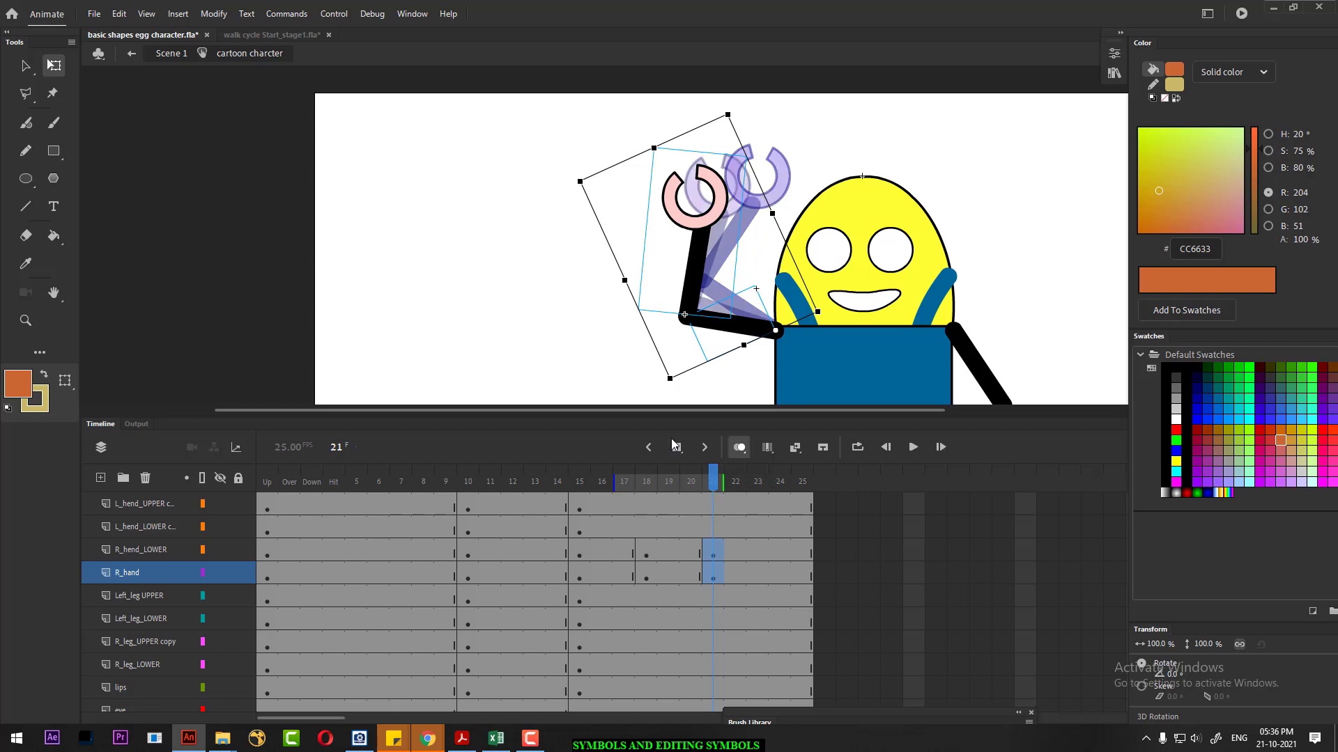
- Copy the frame 18 keyframes of the R_hend_LOWER and R_hand layers to frame 24
{"action": "left_click", "coordinate": [653, 556]}
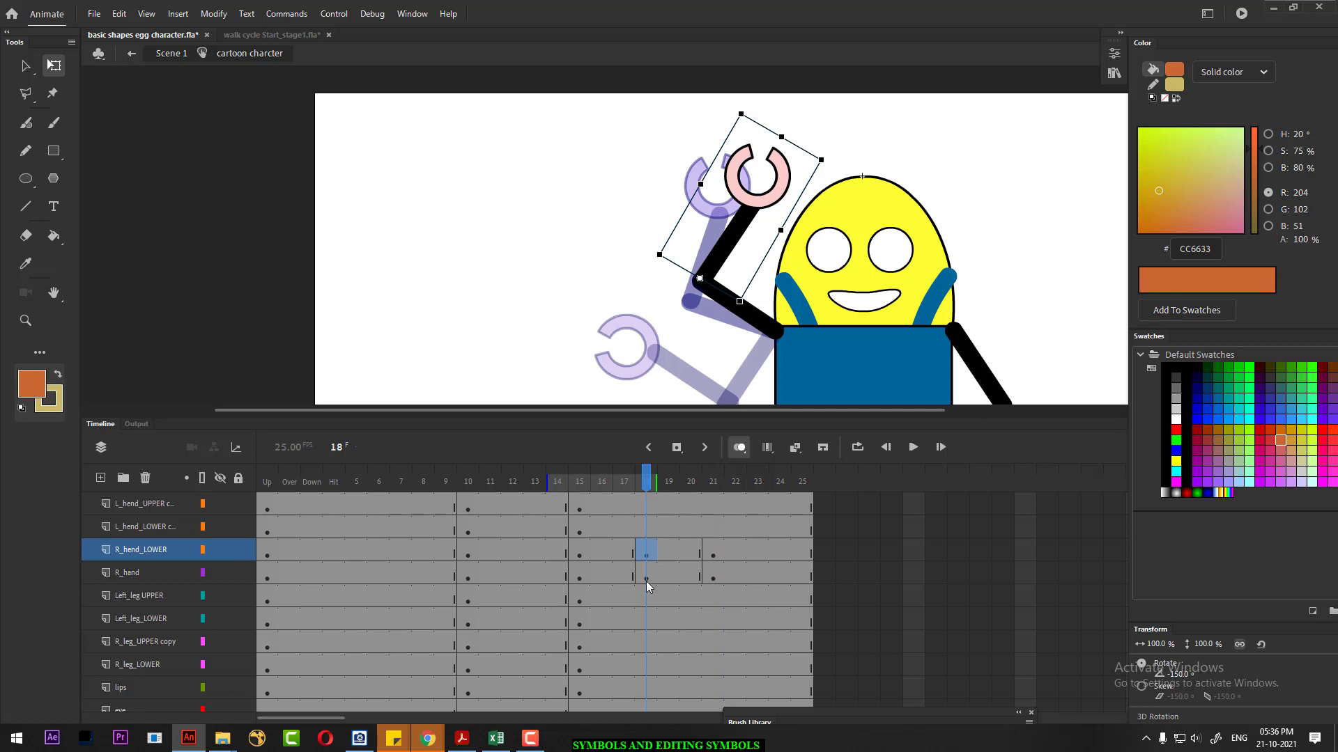
{"action": "left_click", "coordinate": [648, 577], "text": "shift"}
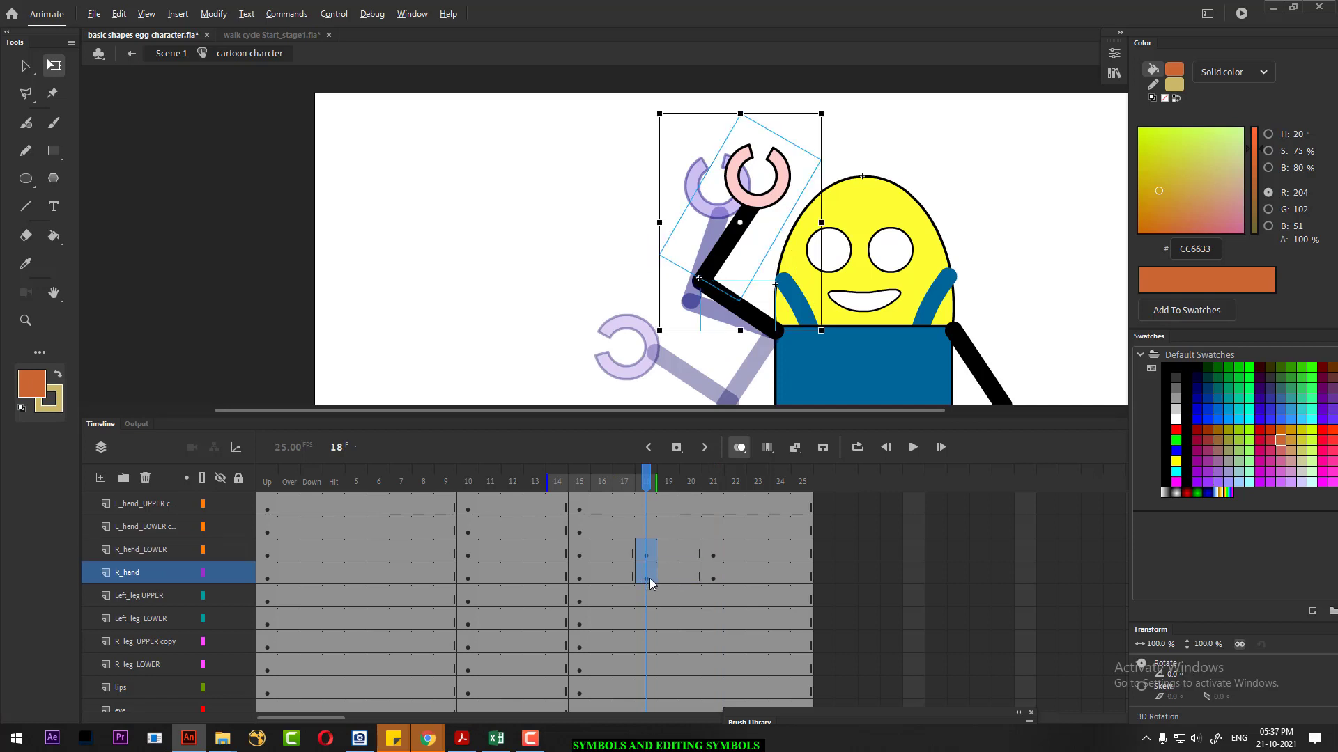
{"action": "left_click_drag", "start_coordinate": [649, 578], "coordinate": [772, 582]}
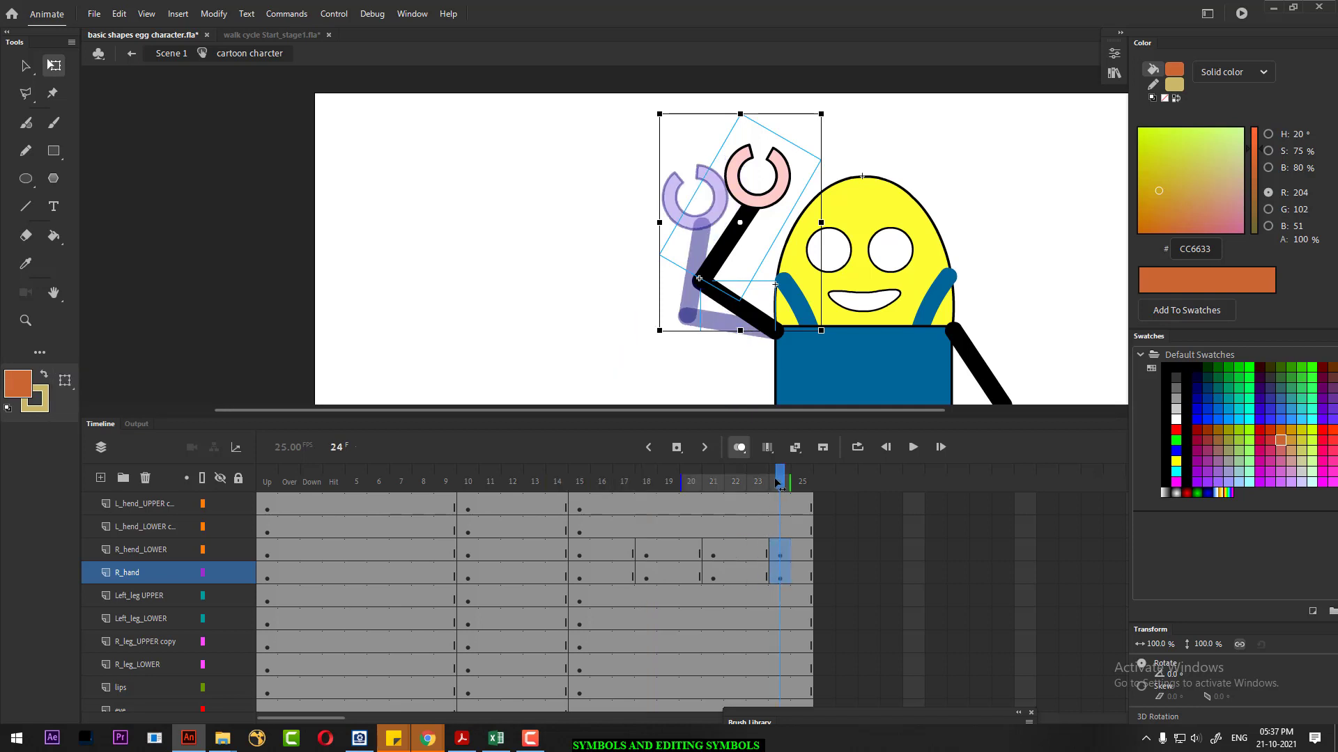
- Play the untweened arm wave from frame 1 with the whole character in view
{"action": "left_click_drag", "start_coordinate": [780, 486], "coordinate": [176, 547]}
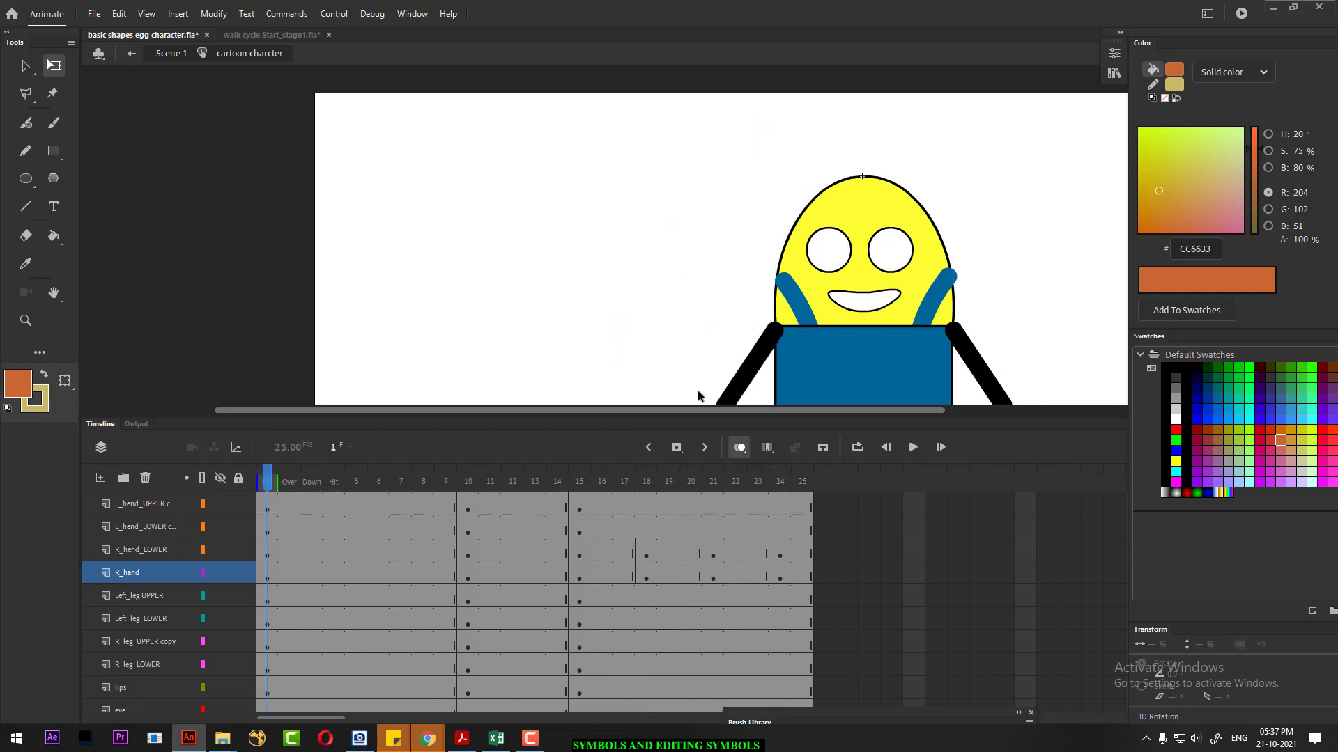
{"action": "key", "text": "ctrl+2"}
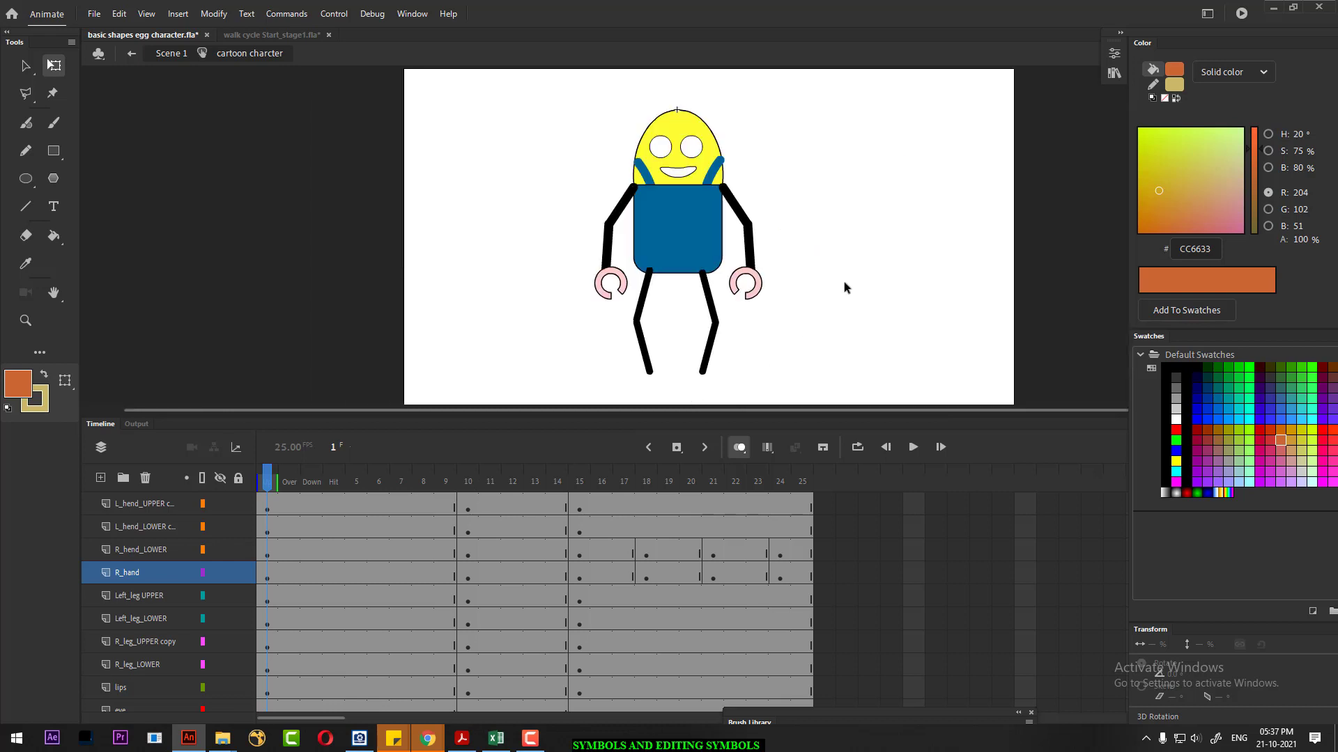
{"action": "key", "text": "Return"}
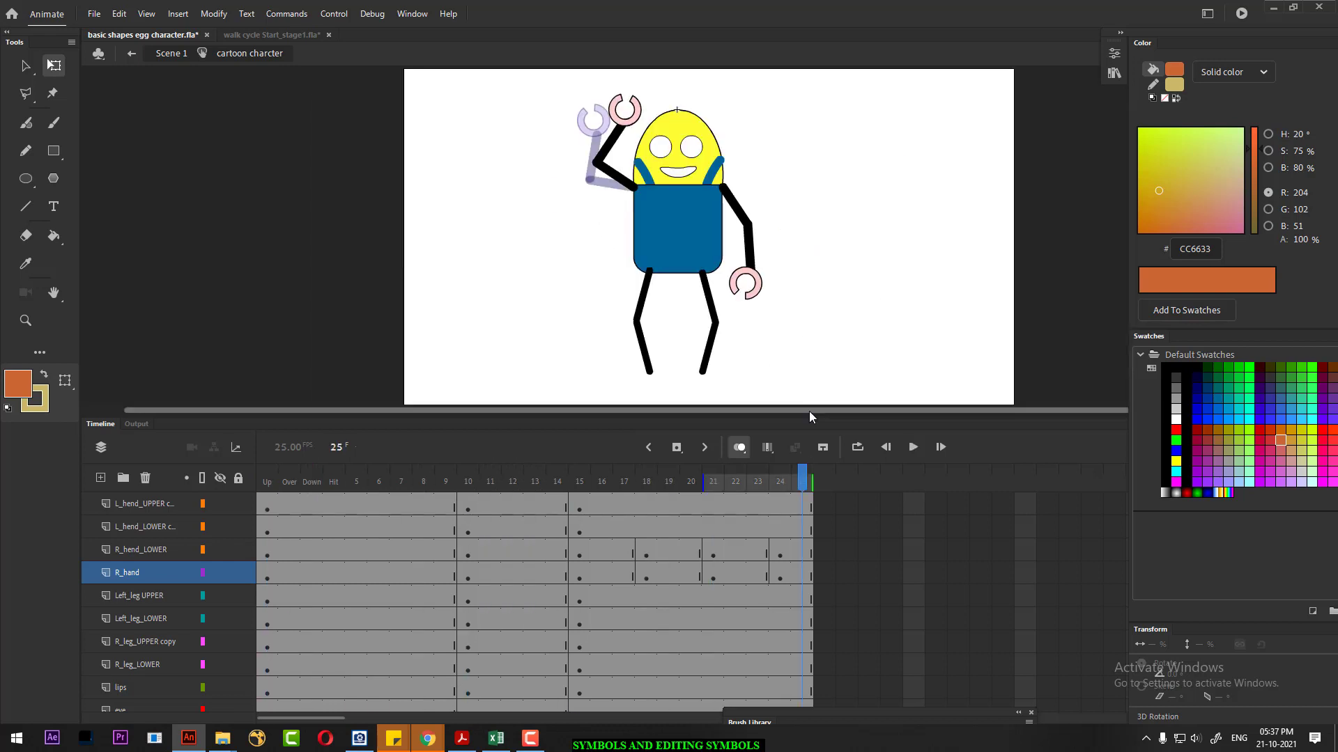
{"action": "key", "text": "Return"}
{"action": "key", "text": "Return"}
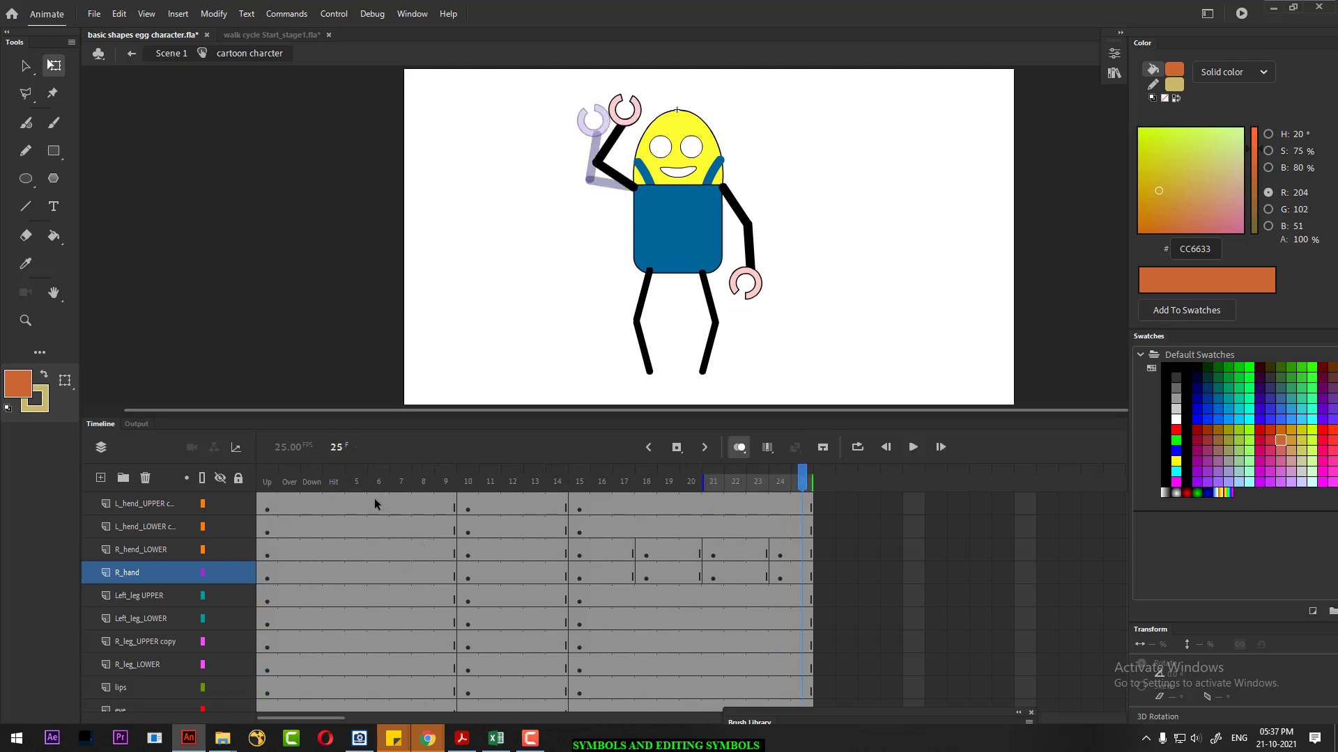
- Create classic tweens on all layers between frames 1 and 10, accepting the conversion of frame content to symbols
{"action": "left_click_drag", "start_coordinate": [378, 507], "coordinate": [390, 626]}
{"action": "right_click", "coordinate": [381, 603]}
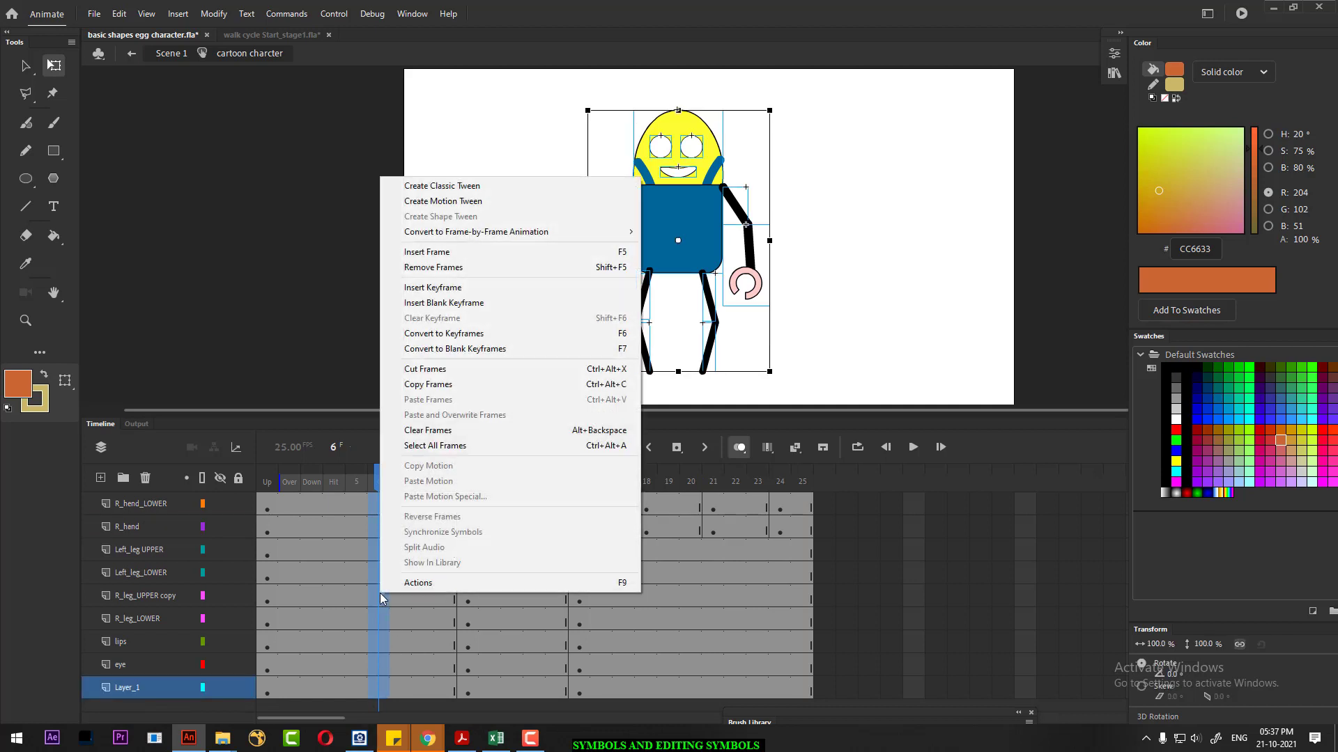
{"action": "left_click", "coordinate": [483, 186]}
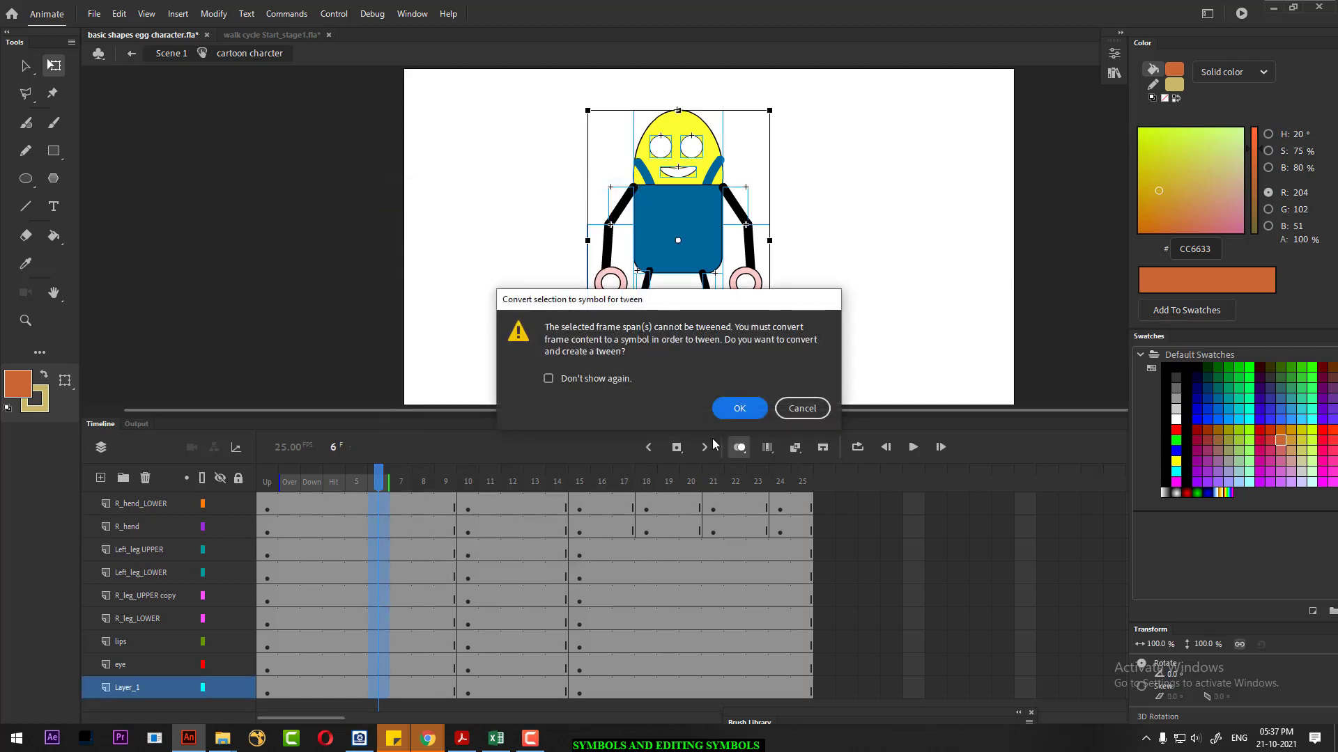
{"action": "left_click", "coordinate": [740, 410]}
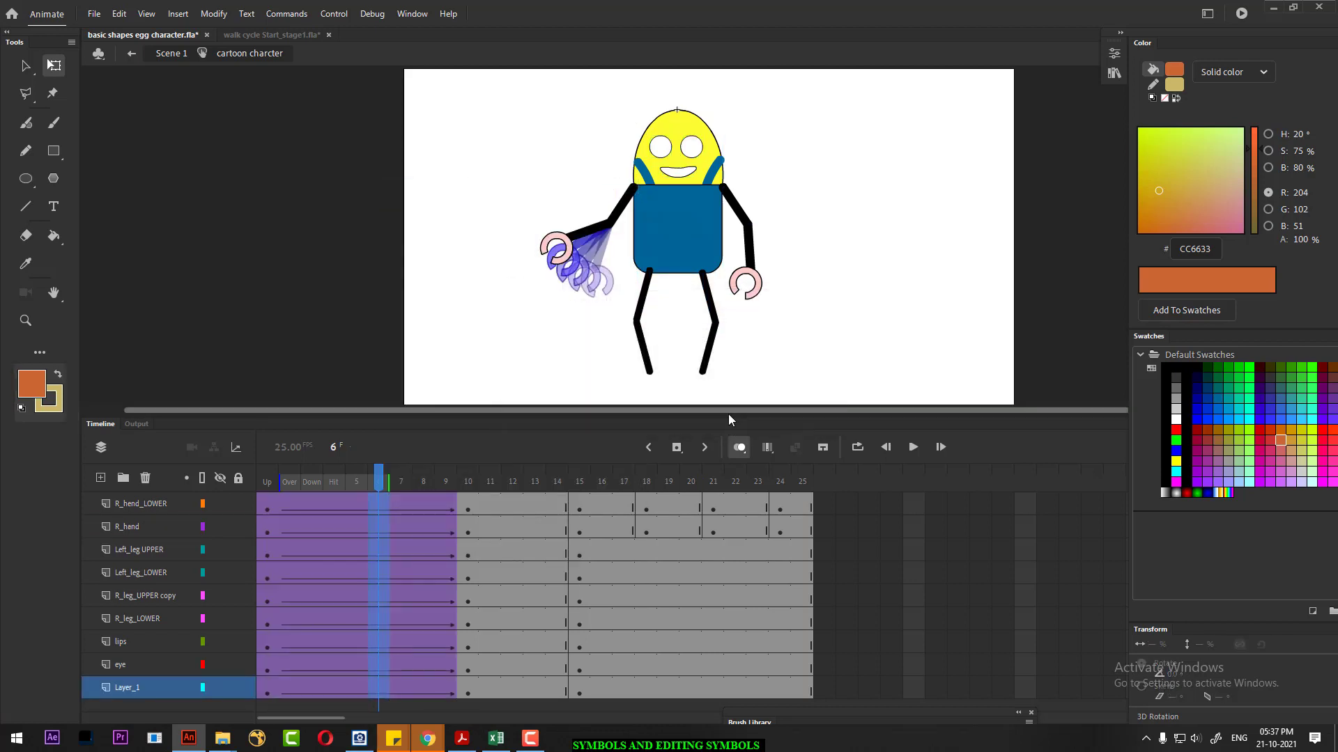
- Play the animation from frame 1 to check the tweened first span, and return to the start
{"action": "left_click", "coordinate": [268, 481]}
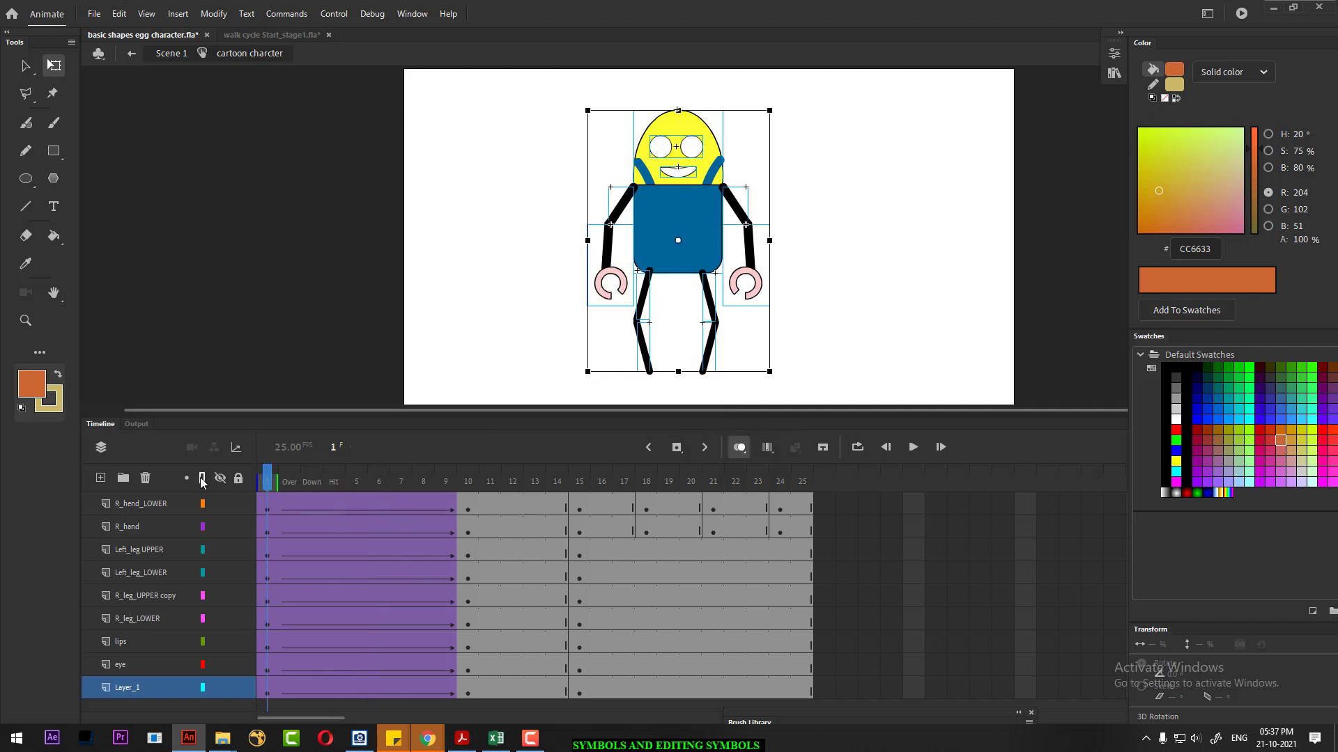
{"action": "key", "text": "Return"}
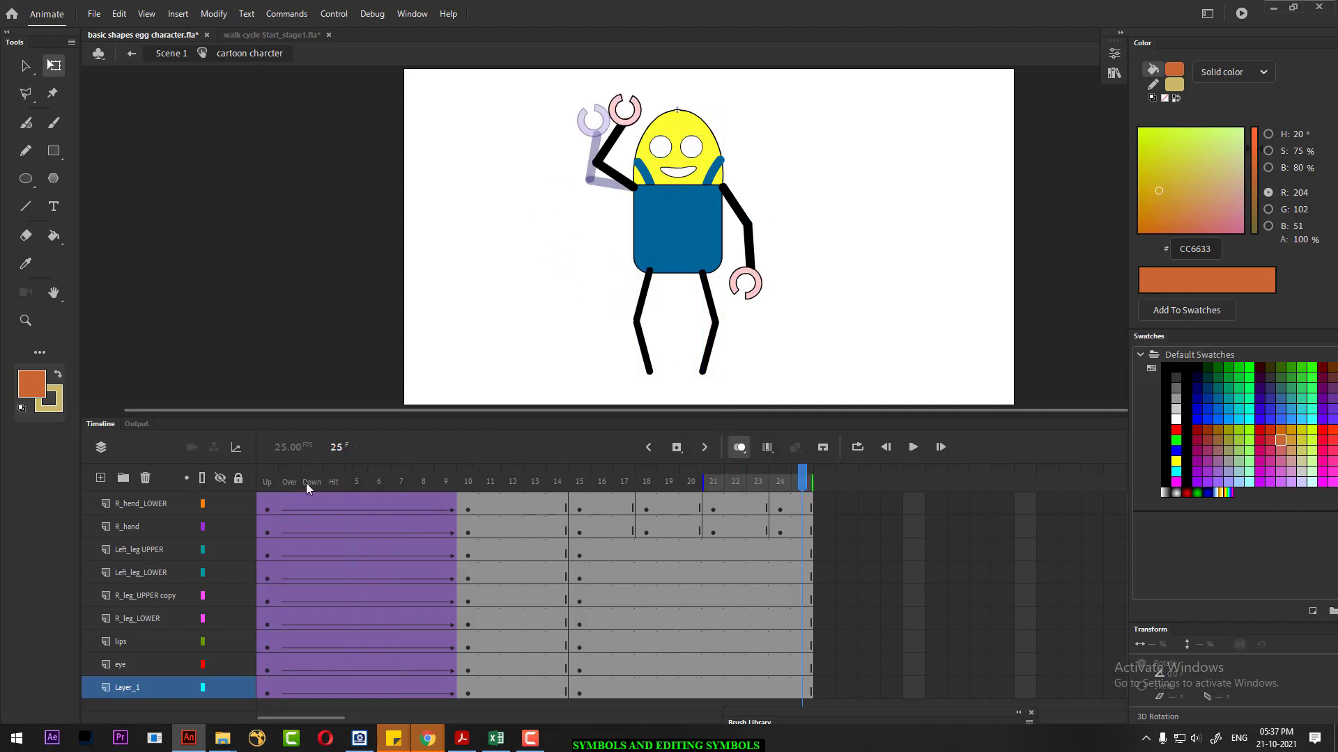
{"action": "left_click", "coordinate": [267, 481]}
- Create classic tweens on all layers across frames 12 to 25, accepting the conversion of frame content to symbols
{"action": "scroll", "coordinate": [563, 573], "scroll_direction": "up", "scroll_amount": 1}
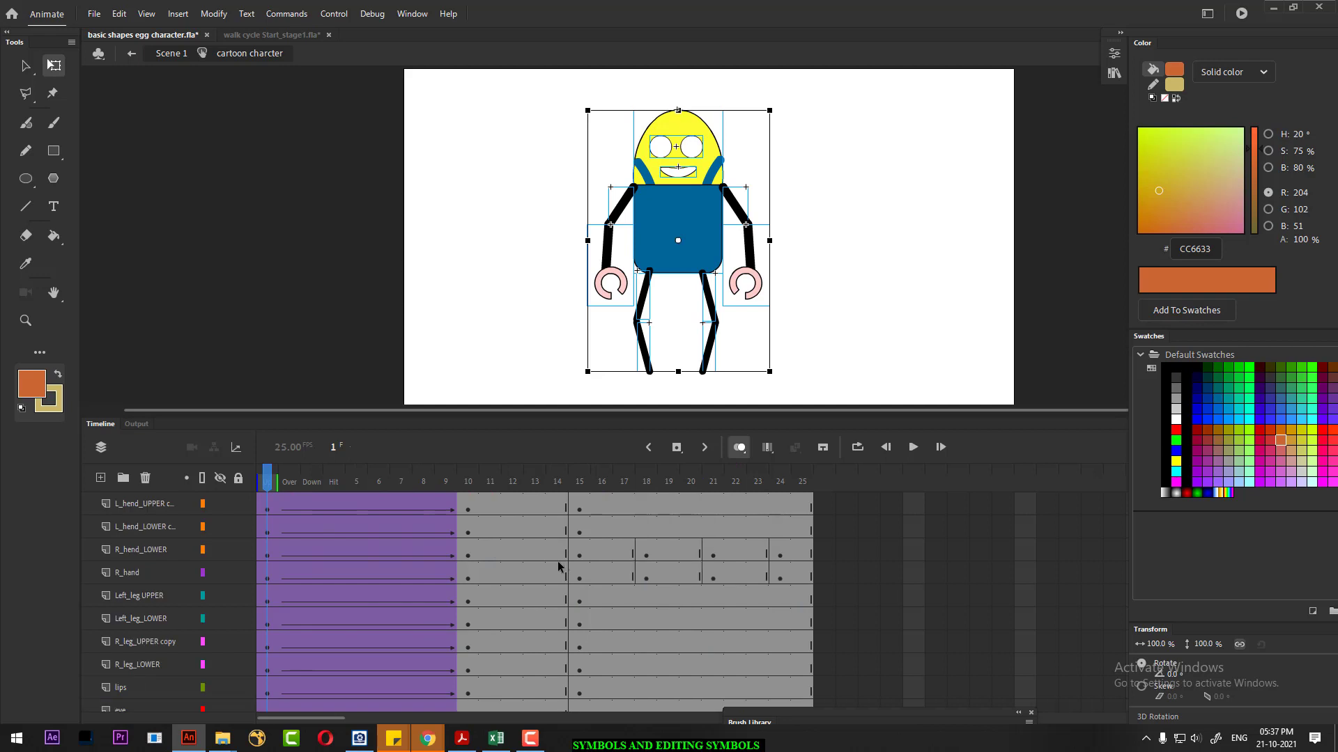
{"action": "left_click_drag", "start_coordinate": [520, 508], "coordinate": [803, 688]}
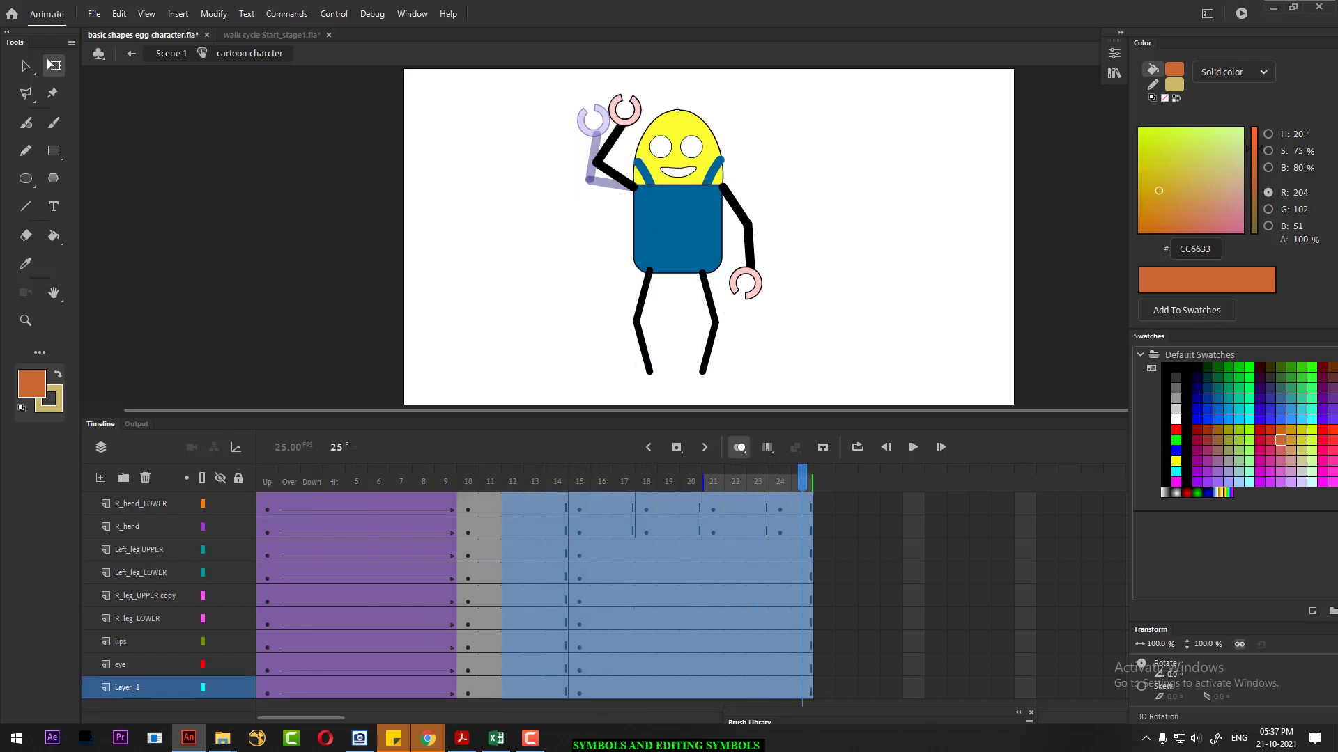
{"action": "right_click", "coordinate": [688, 629]}
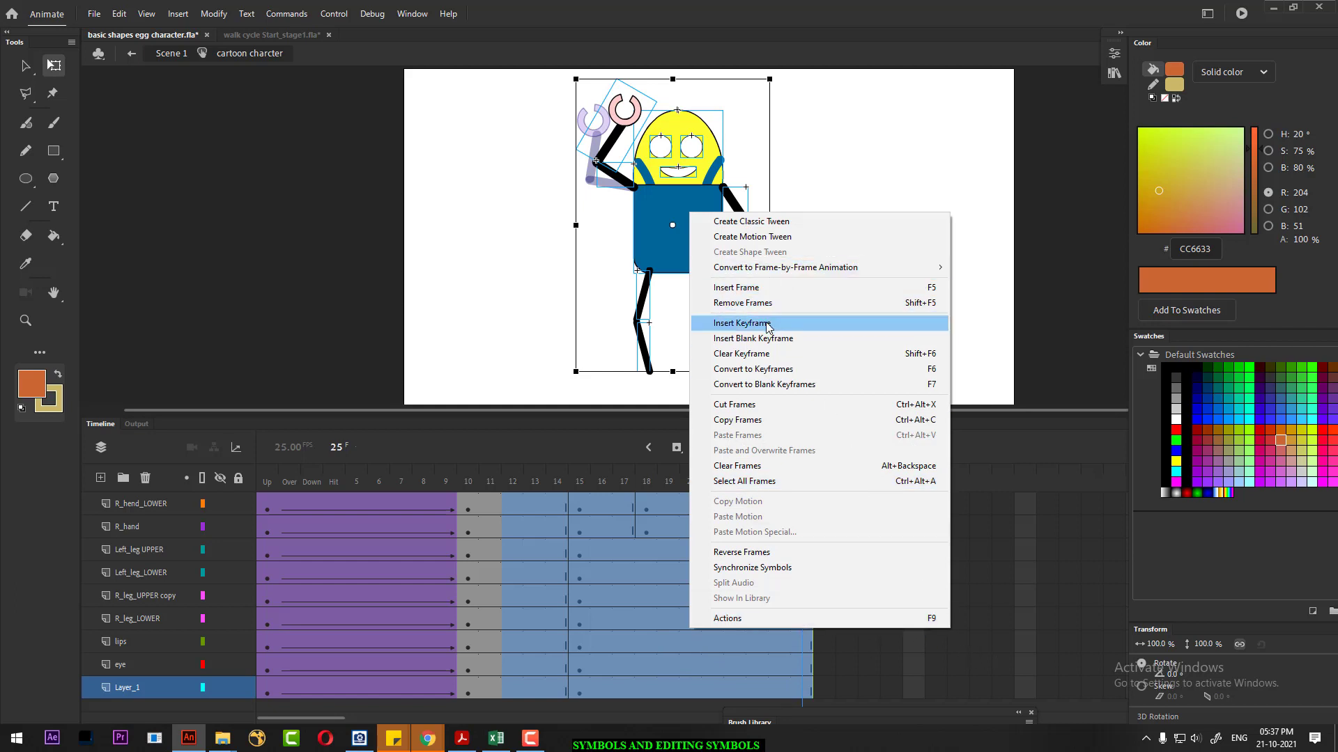
{"action": "left_click", "coordinate": [764, 221]}
{"action": "left_click", "coordinate": [726, 406]}
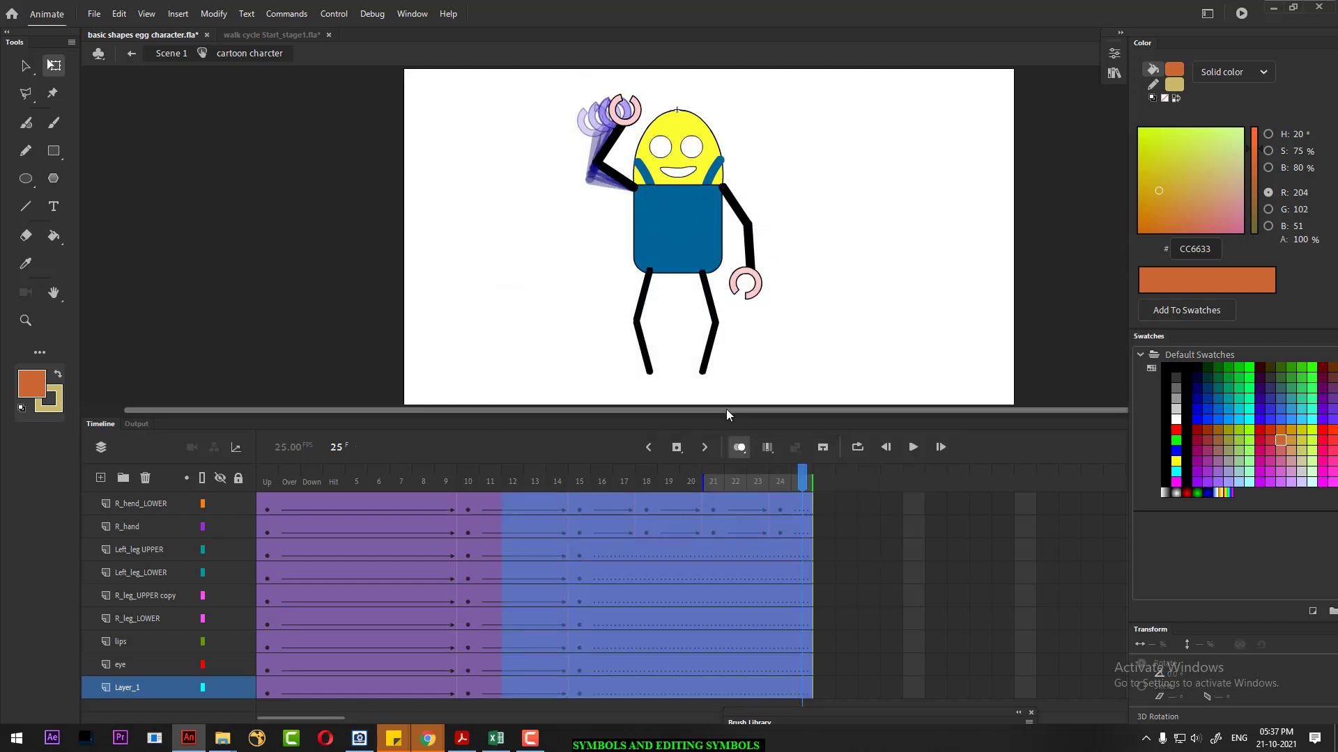
- Play the fully tweened animation repeatedly from frame 1 and scrub its early frames to examine the arm raising and waving motion
{"action": "left_click", "coordinate": [557, 488]}
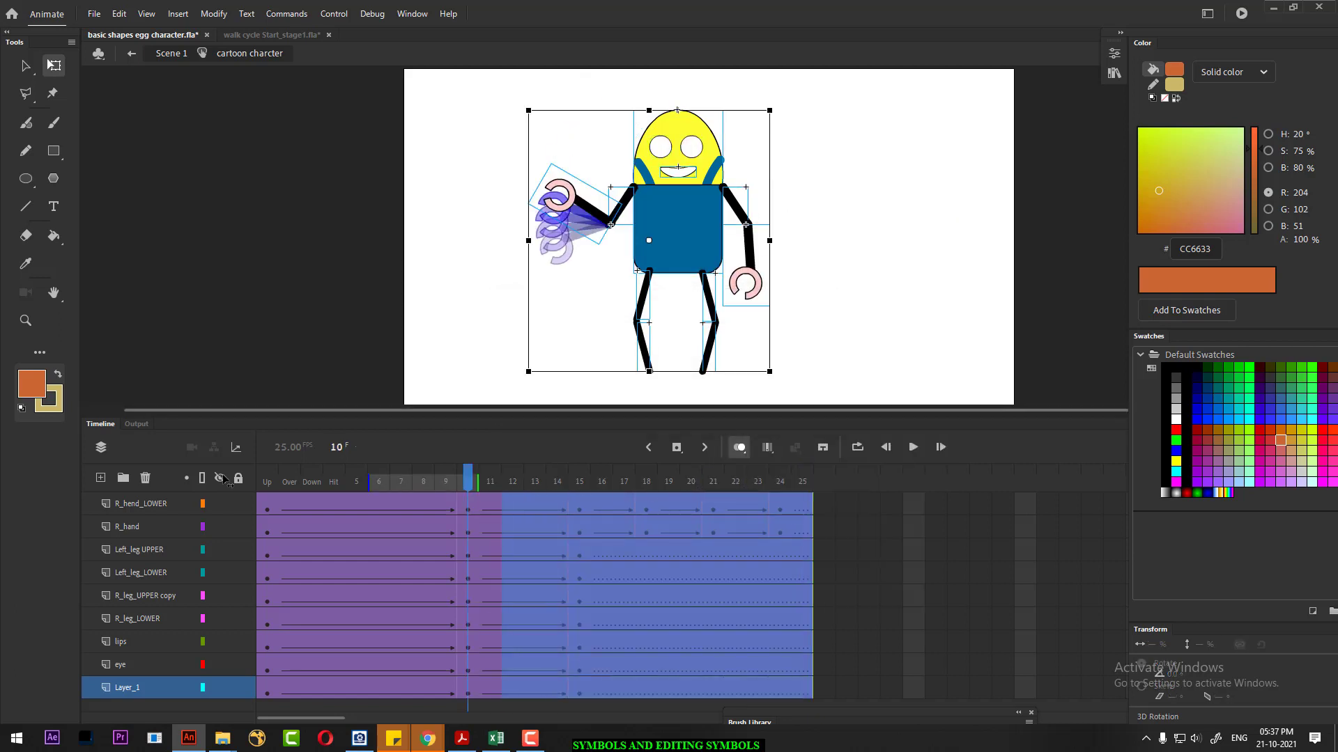
{"action": "key", "text": "Return"}
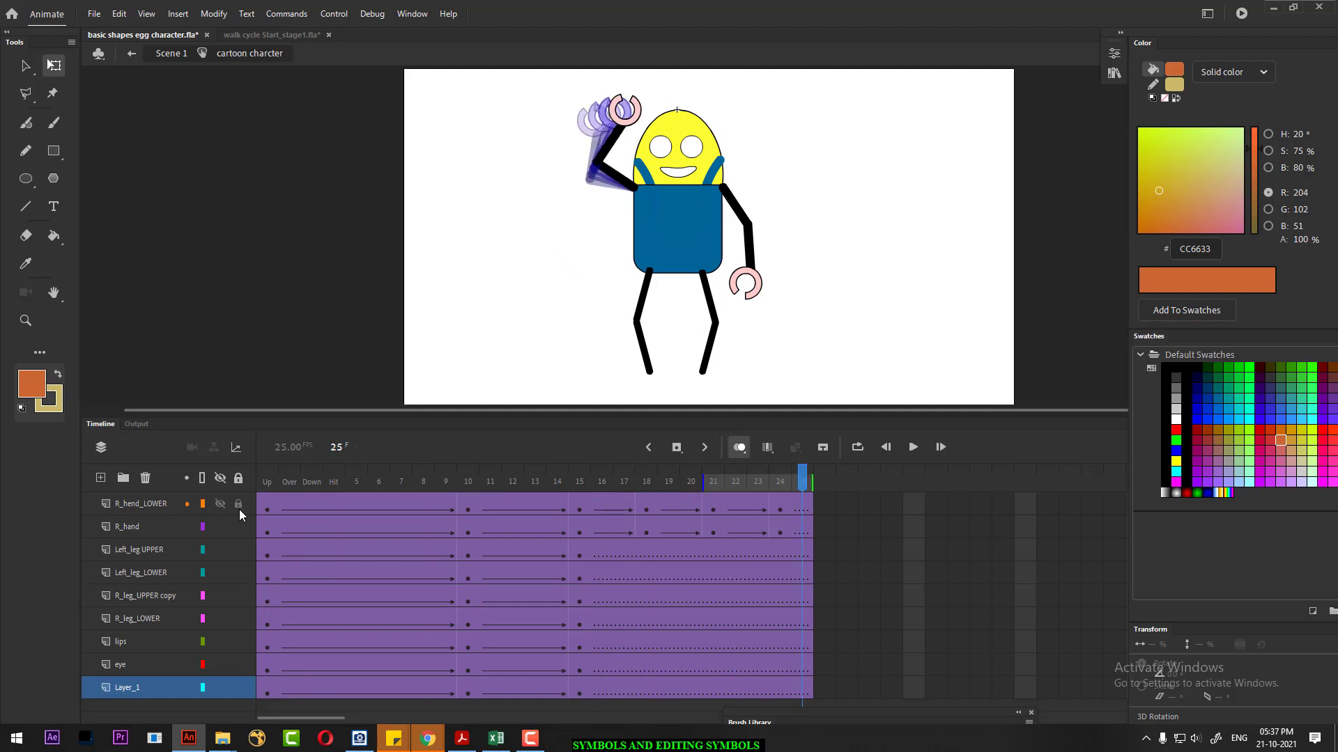
{"action": "left_click", "coordinate": [267, 480]}
{"action": "key", "text": "Return"}
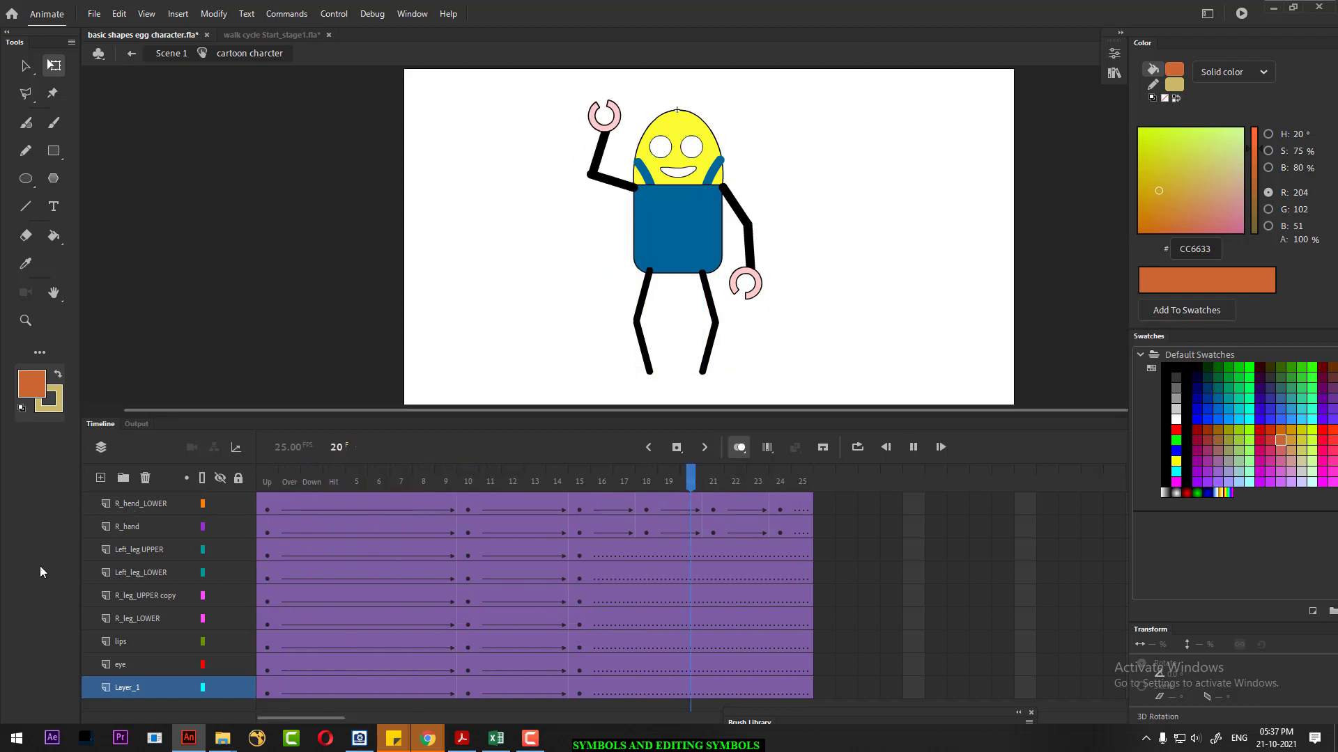
{"action": "left_click_drag", "start_coordinate": [439, 484], "coordinate": [336, 492]}
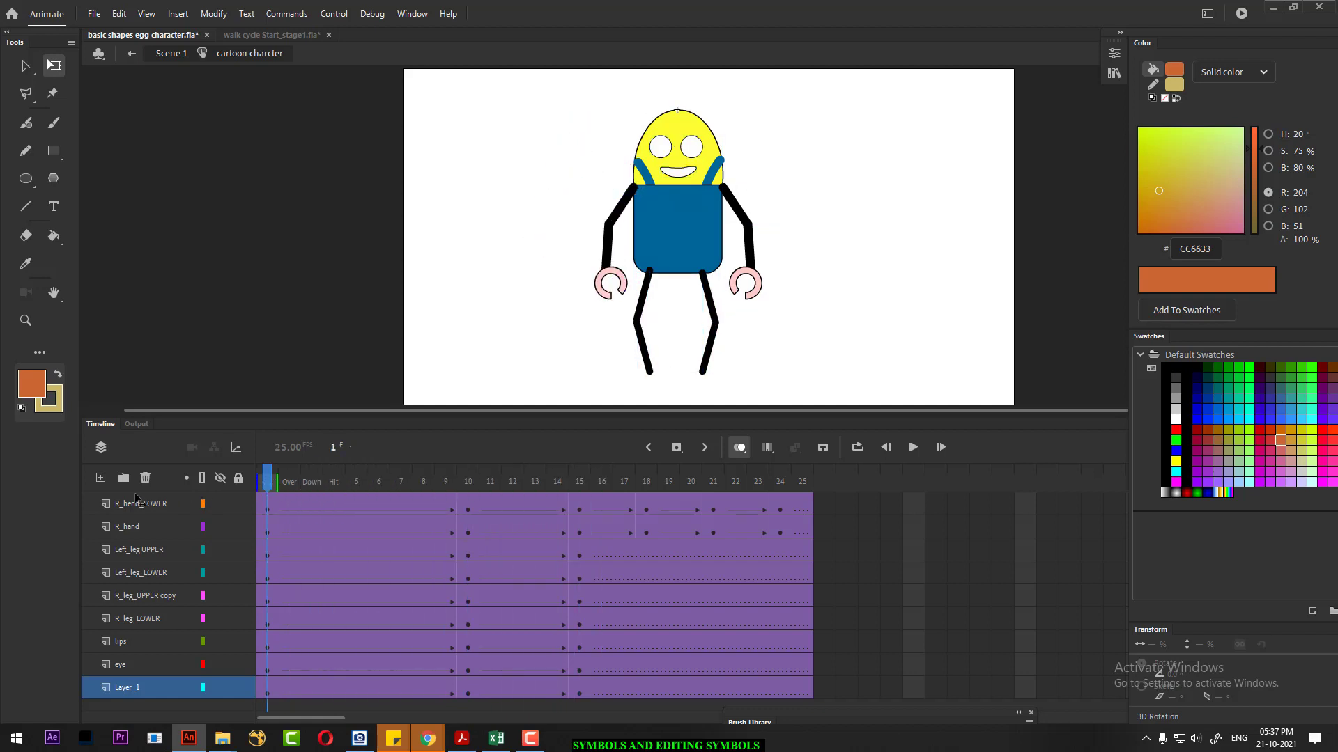
{"action": "key", "text": "Return"}
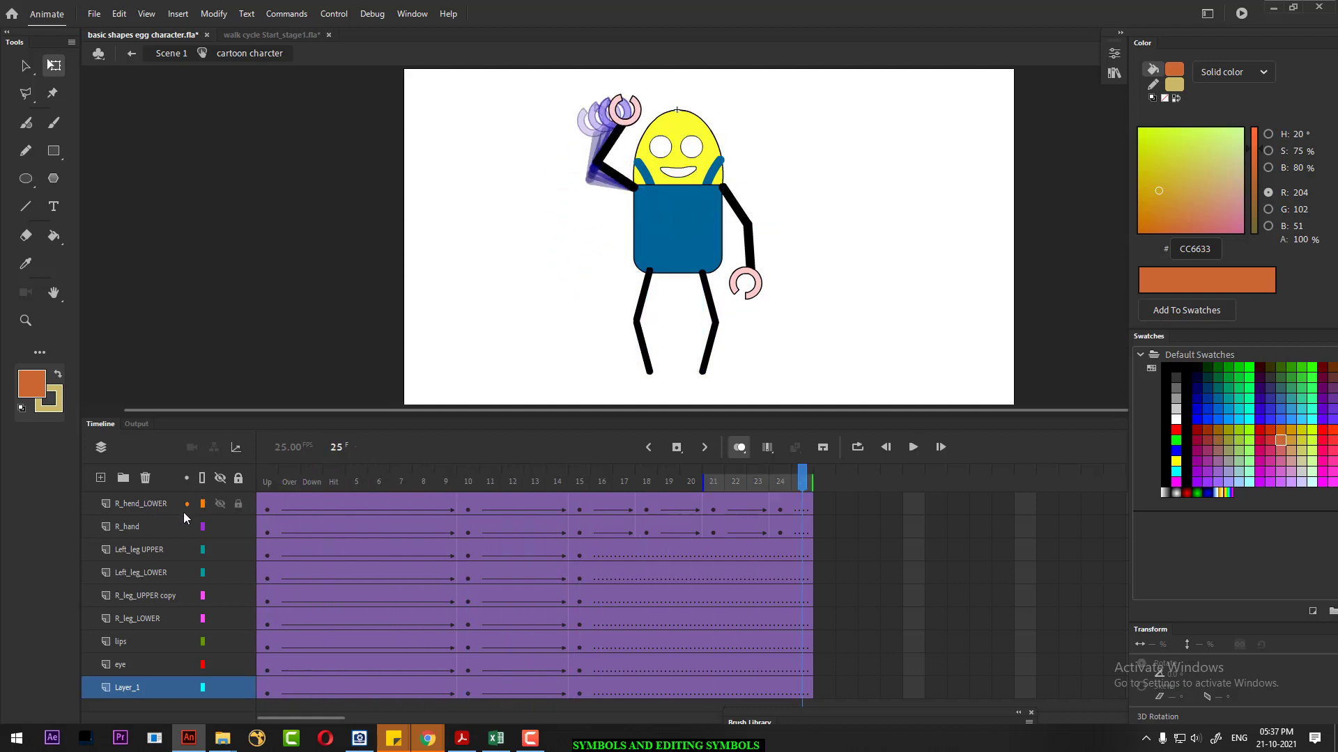
{"action": "key", "text": "Return"}
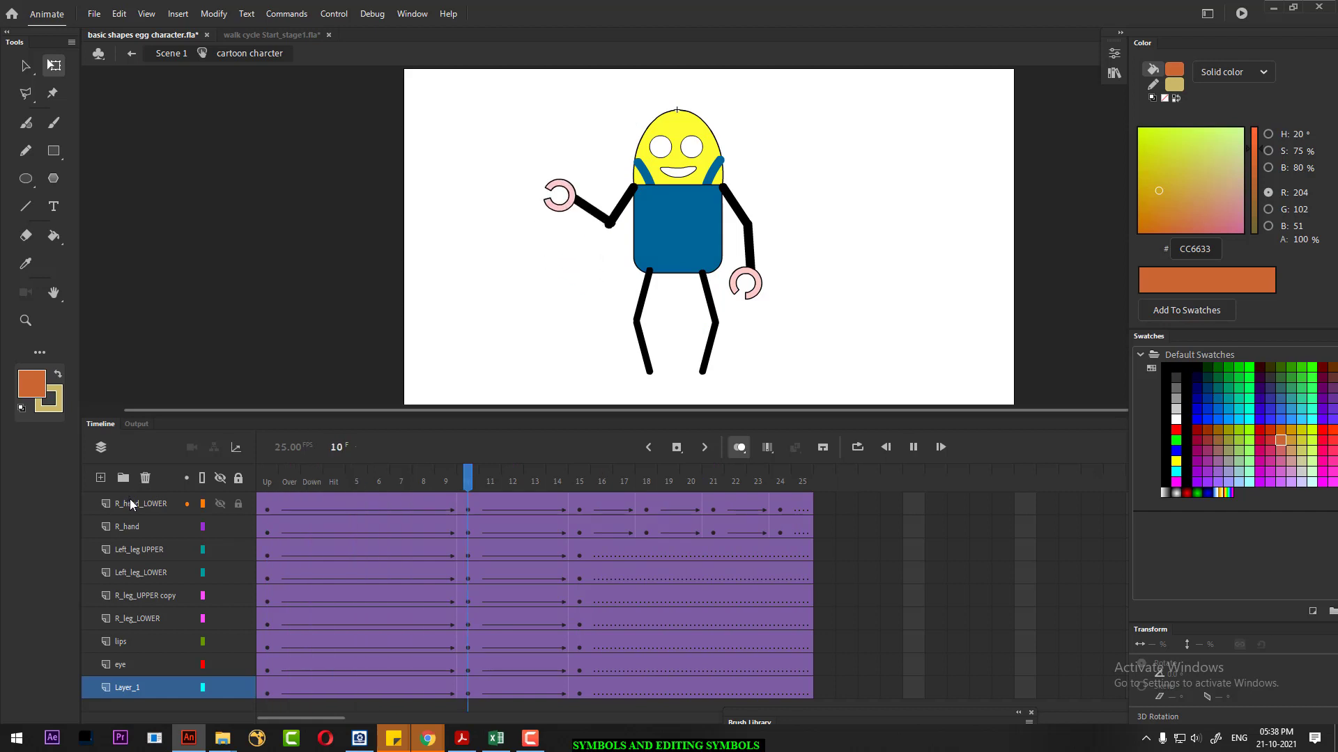
{"action": "key", "text": "Return"}
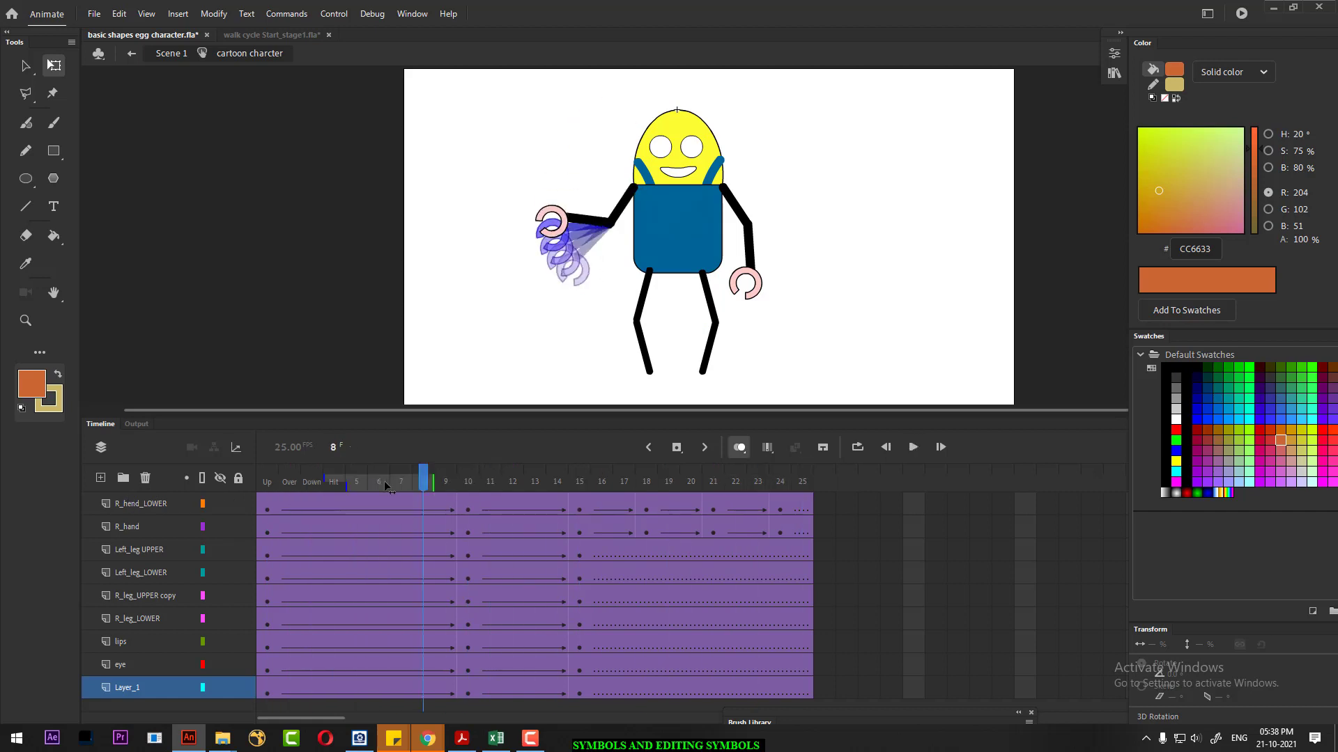
{"action": "left_click_drag", "start_coordinate": [292, 512], "coordinate": [515, 516]}
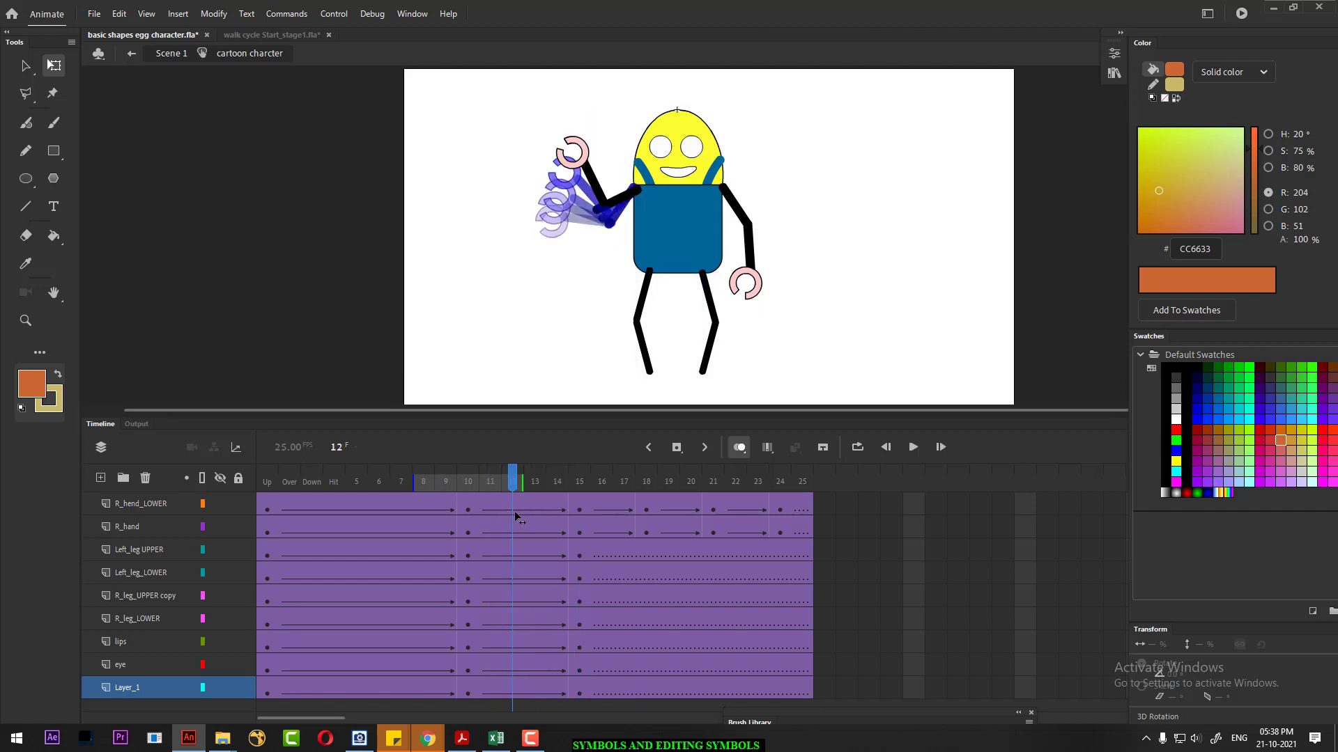
- Turn off onion skinning and move the R_hend_LOWER forearm at frame 12 so its end meets the upper arm's elbow
{"action": "key", "text": "ctrl+equal"}
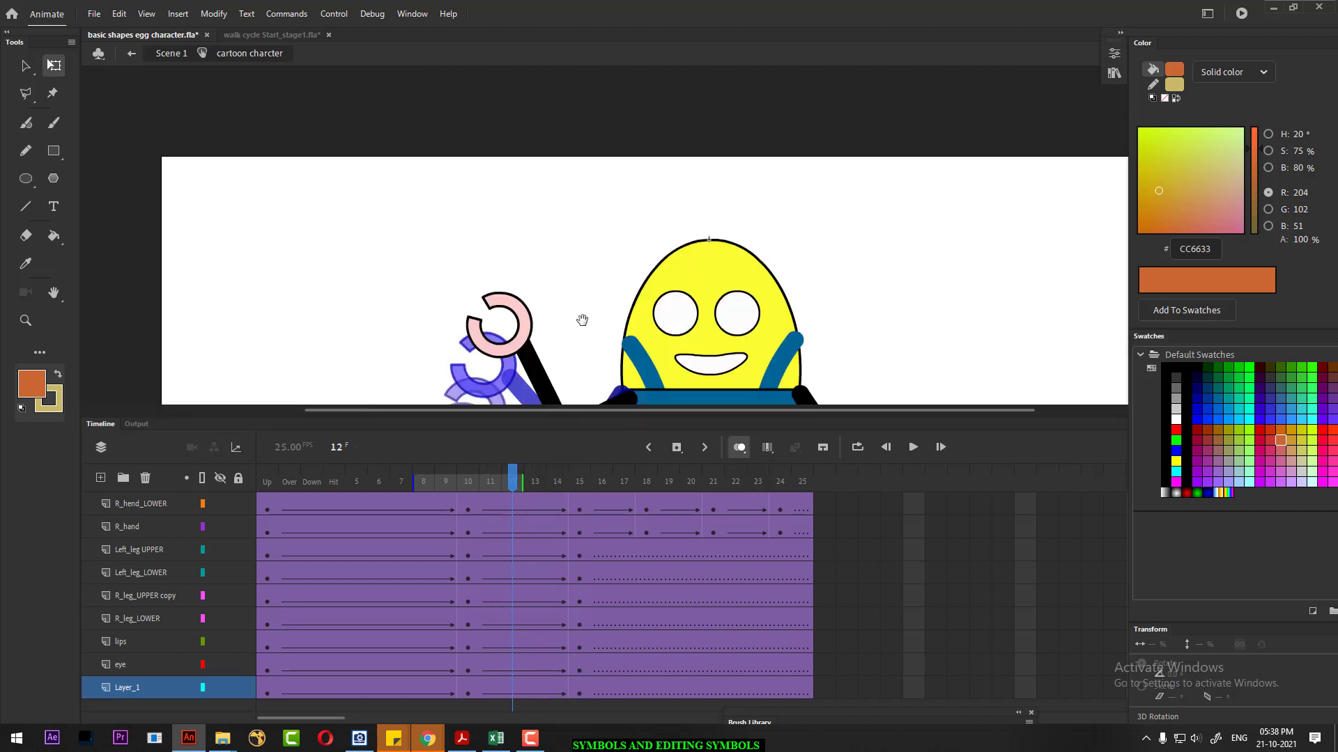
{"action": "left_click_drag", "start_coordinate": [577, 286], "coordinate": [616, 179]}
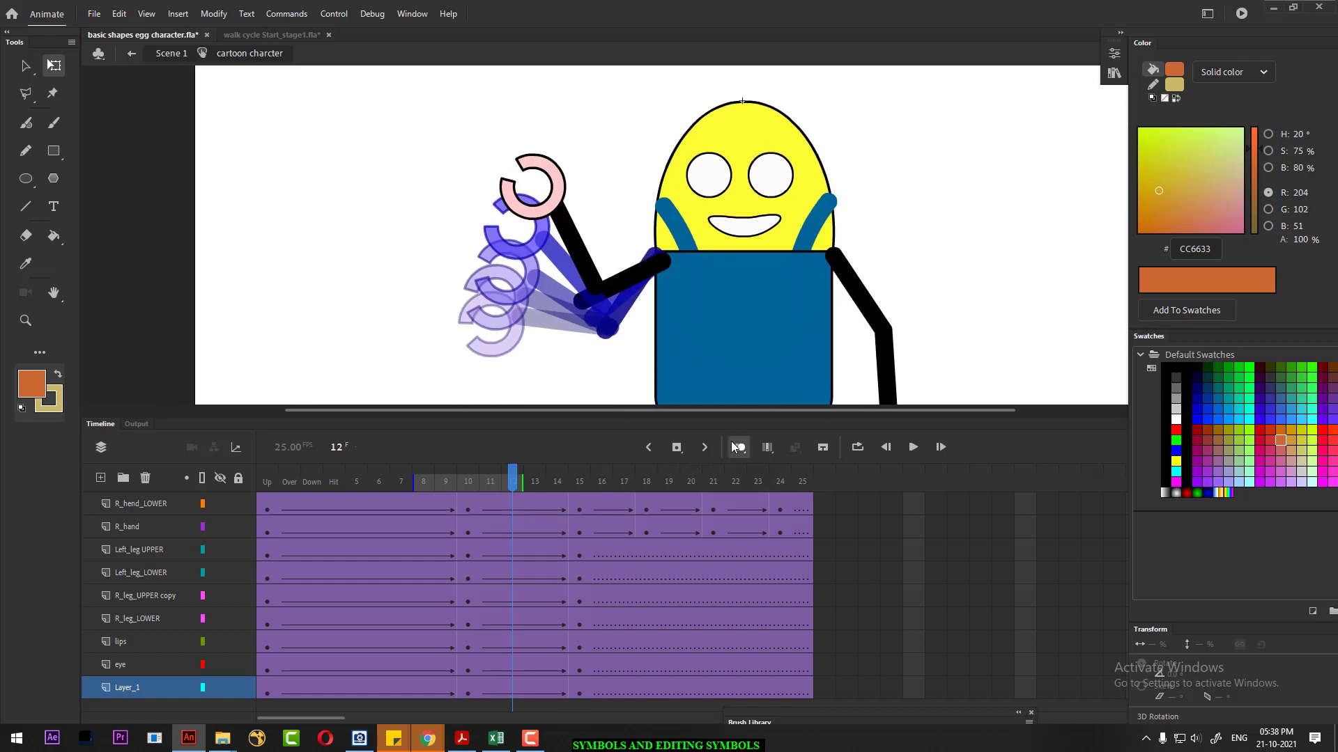
{"action": "left_click", "coordinate": [735, 447]}
{"action": "mouse_move", "coordinate": [518, 480]}
{"action": "left_mouse_down"}
{"action": "mouse_move", "coordinate": [468, 485]}
{"action": "mouse_move", "coordinate": [567, 484]}
{"action": "mouse_move", "coordinate": [516, 495]}
{"action": "left_mouse_up"}
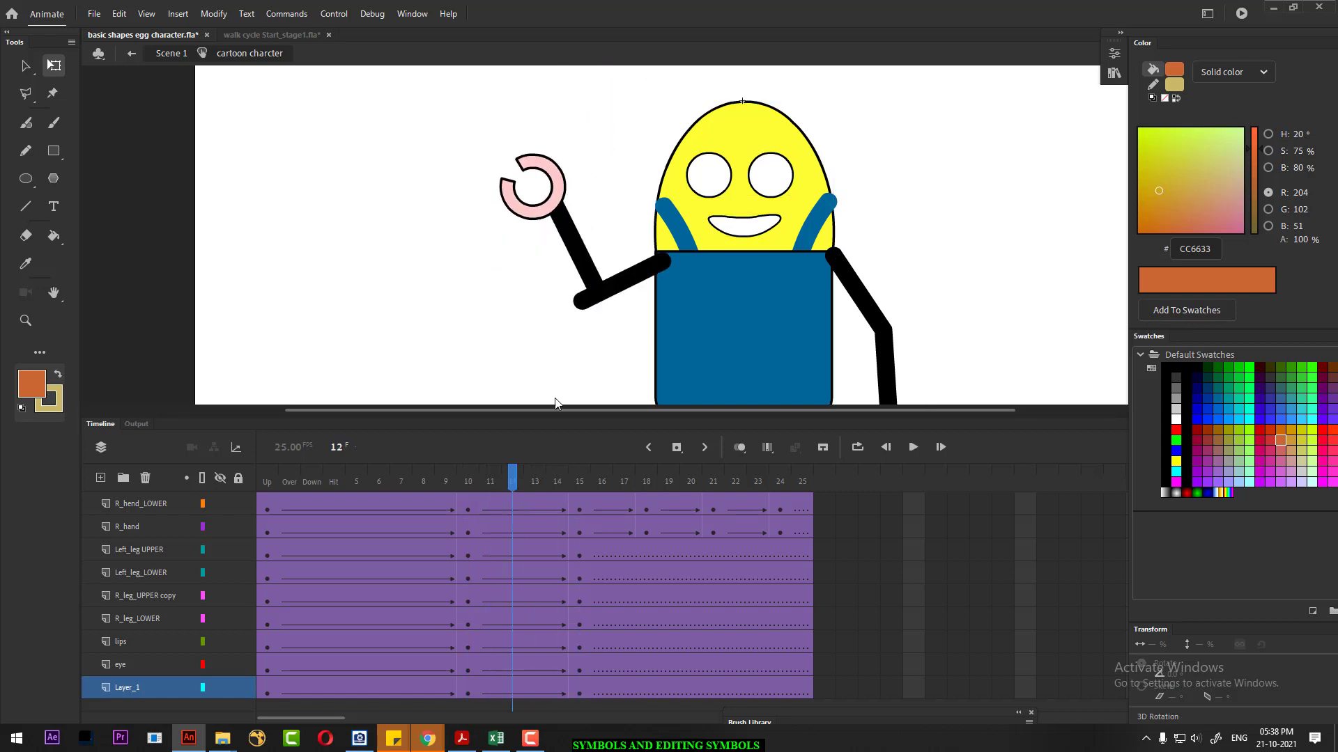
{"action": "left_click", "coordinate": [582, 259]}
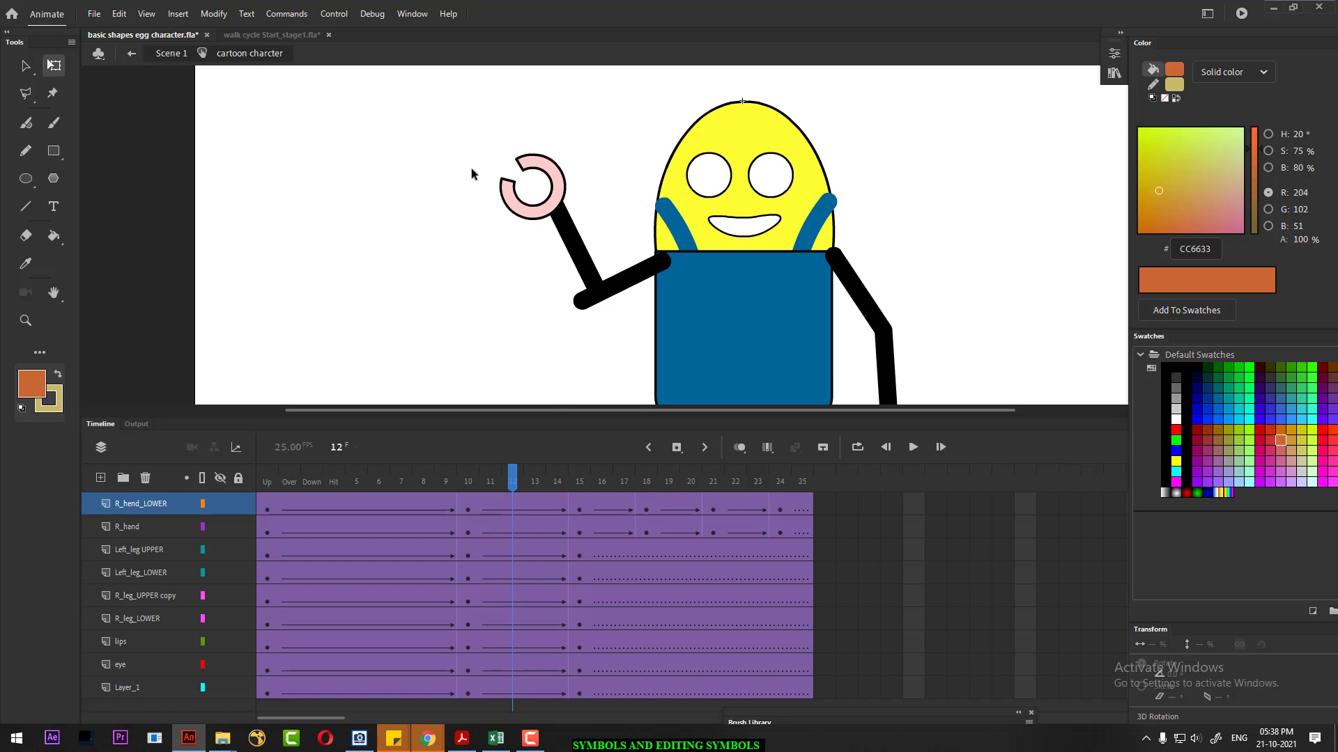
{"action": "left_click", "coordinate": [570, 251]}
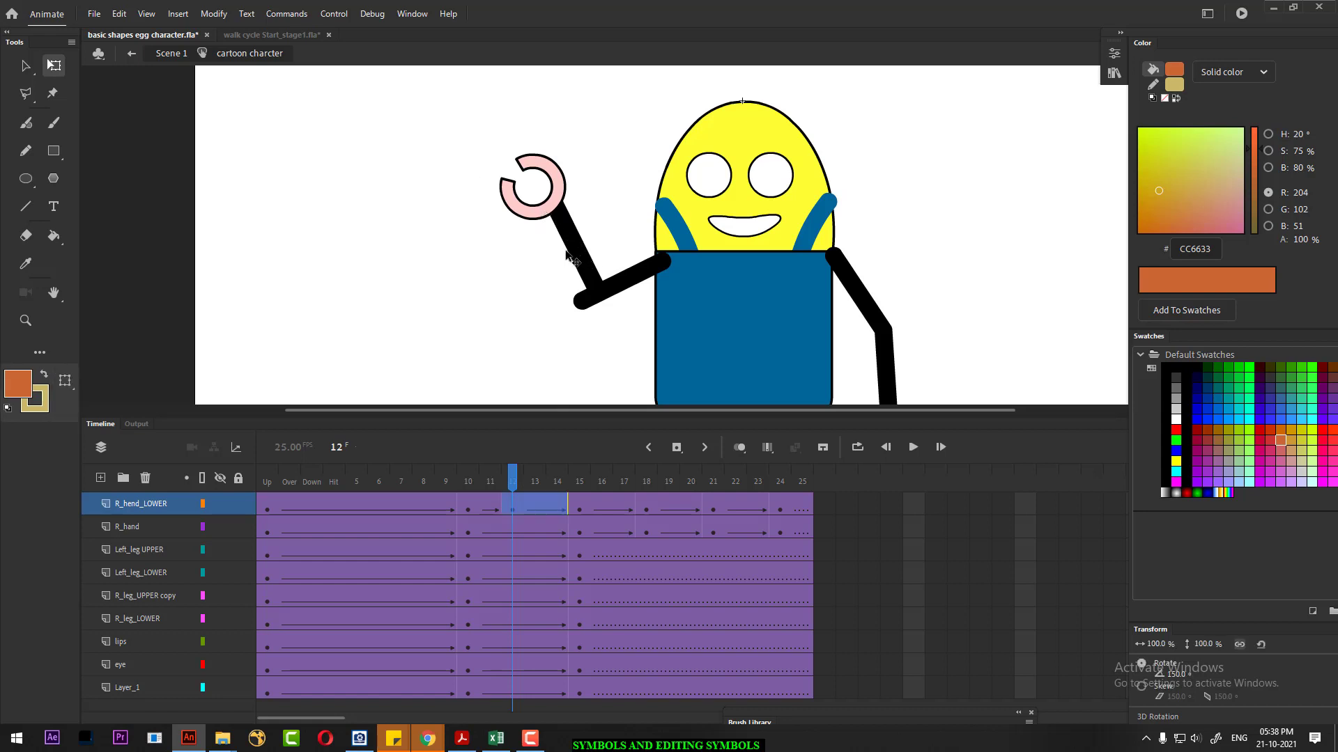
{"action": "left_click_drag", "start_coordinate": [570, 251], "coordinate": [562, 265]}
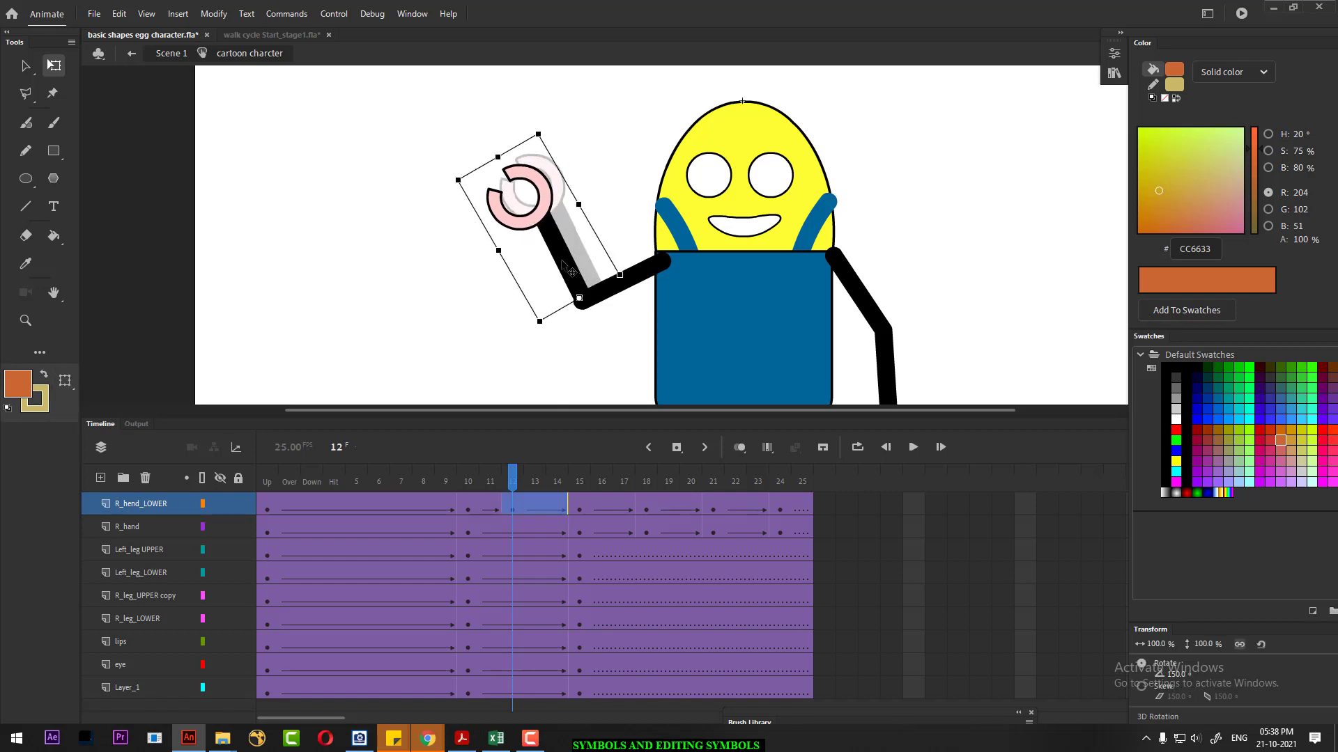
- Nudge the R_hend_LOWER forearm at frame 10 so it lines up with the upper arm at the elbow
{"action": "left_click_drag", "start_coordinate": [513, 485], "coordinate": [468, 488]}
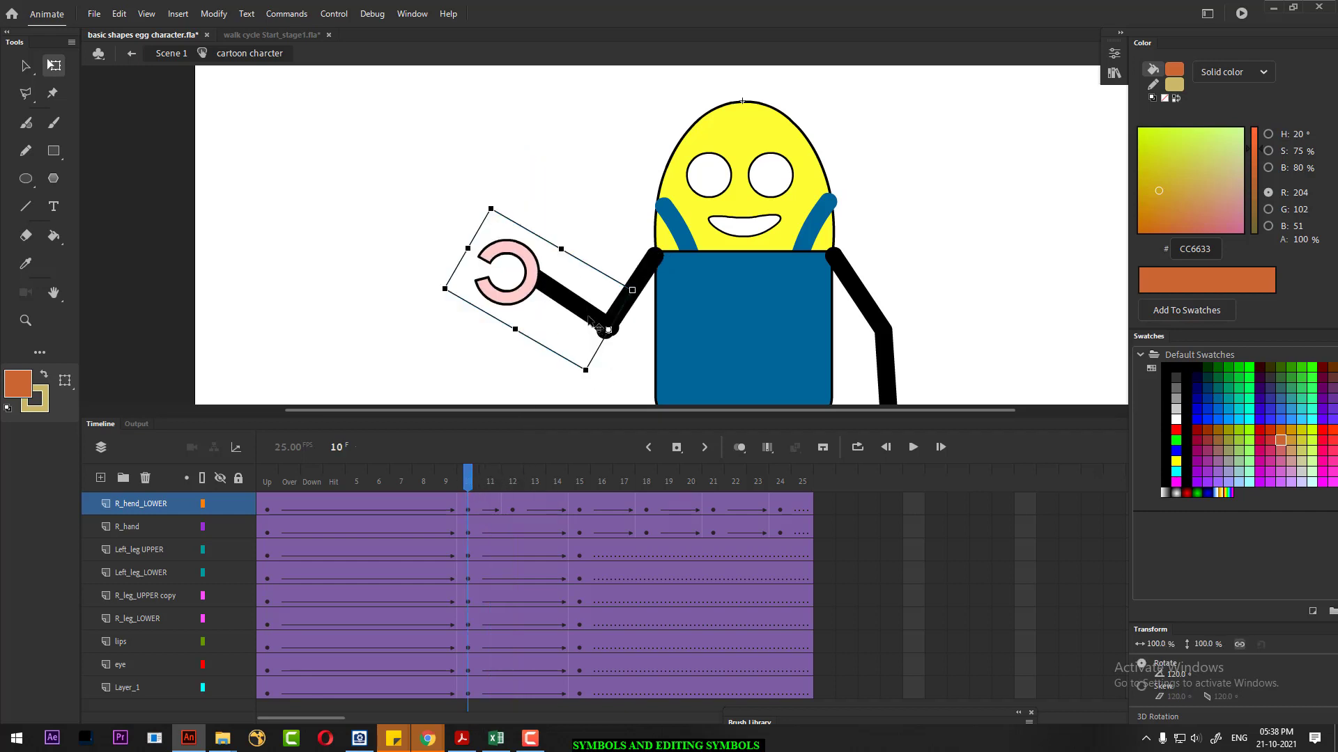
{"action": "left_click_drag", "start_coordinate": [591, 318], "coordinate": [587, 319]}
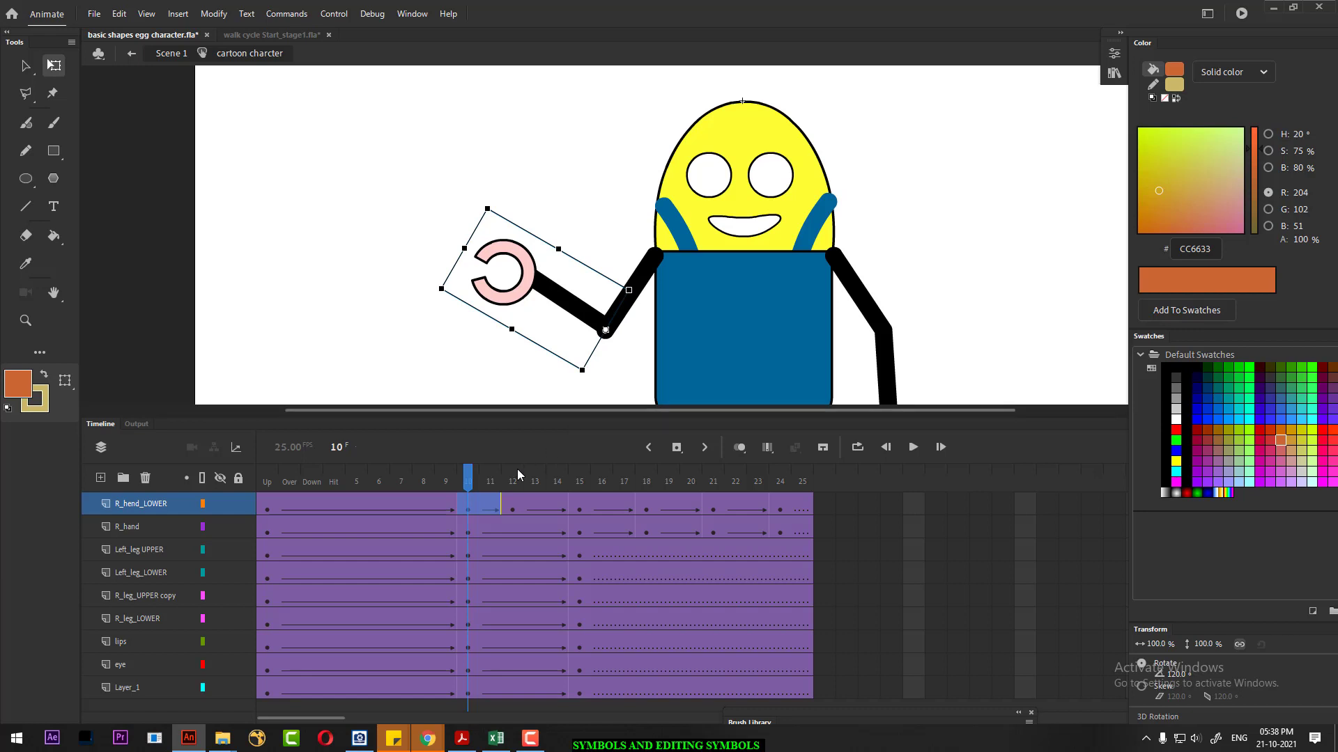
{"action": "scroll", "coordinate": [690, 363], "scroll_direction": "up", "scroll_amount": 2}
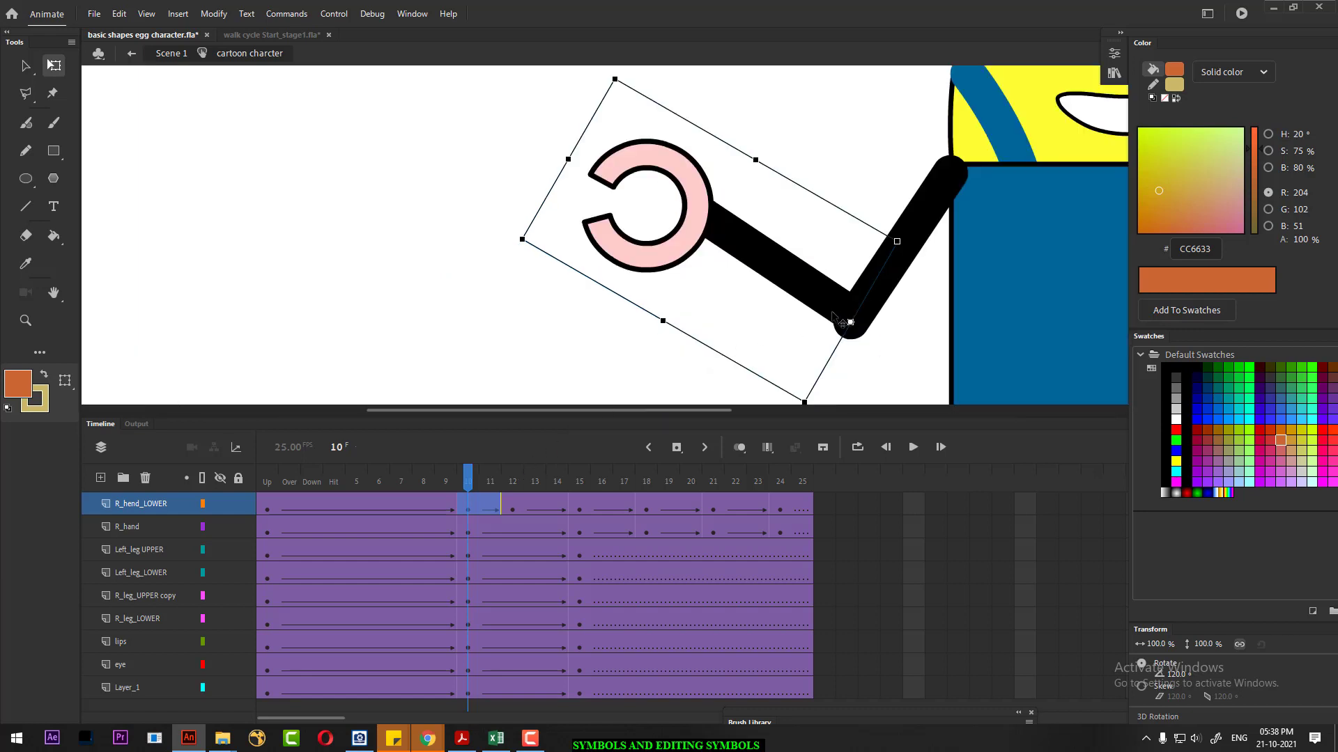
{"action": "scroll", "coordinate": [832, 317], "scroll_direction": "up", "scroll_amount": 1}
{"action": "left_click_drag", "start_coordinate": [826, 309], "coordinate": [827, 316]}
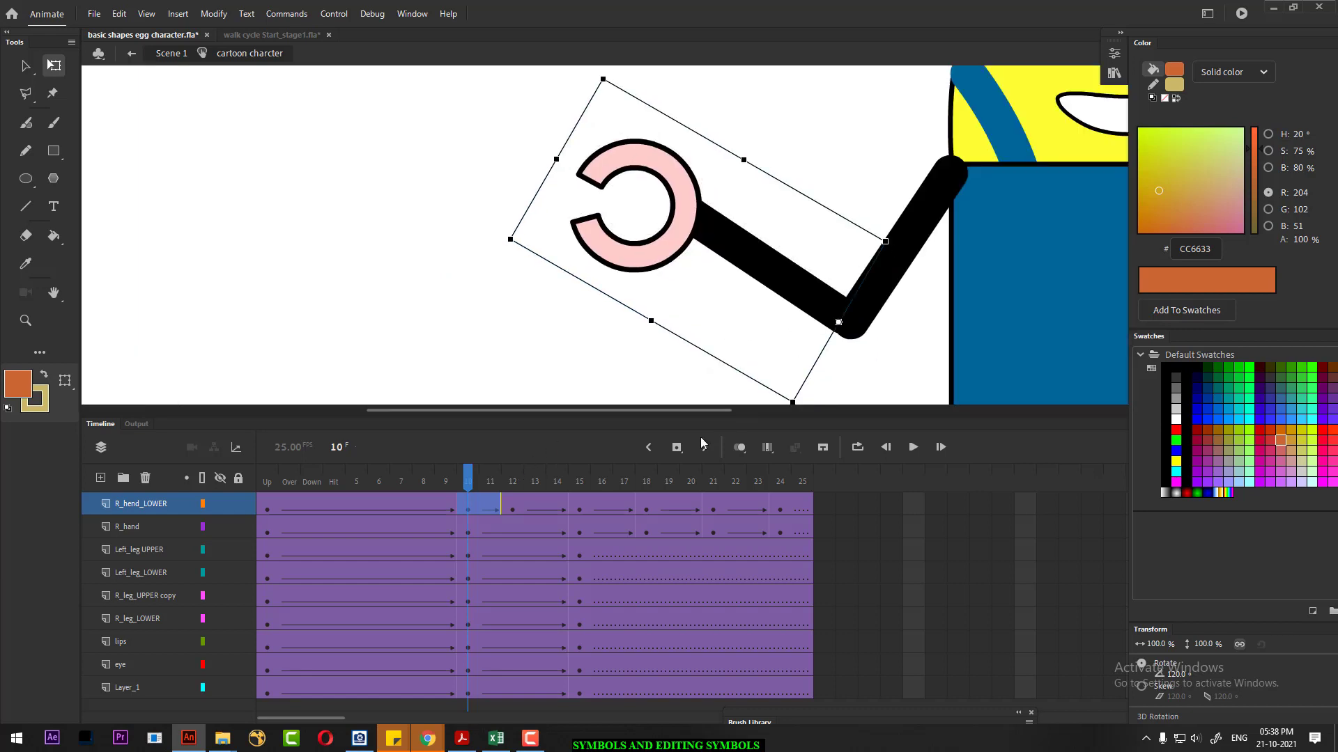
- Shift the R_hend_LOWER forearm at frame 14 slightly outward onto the elbow joint
{"action": "left_click_drag", "start_coordinate": [481, 482], "coordinate": [550, 478]}
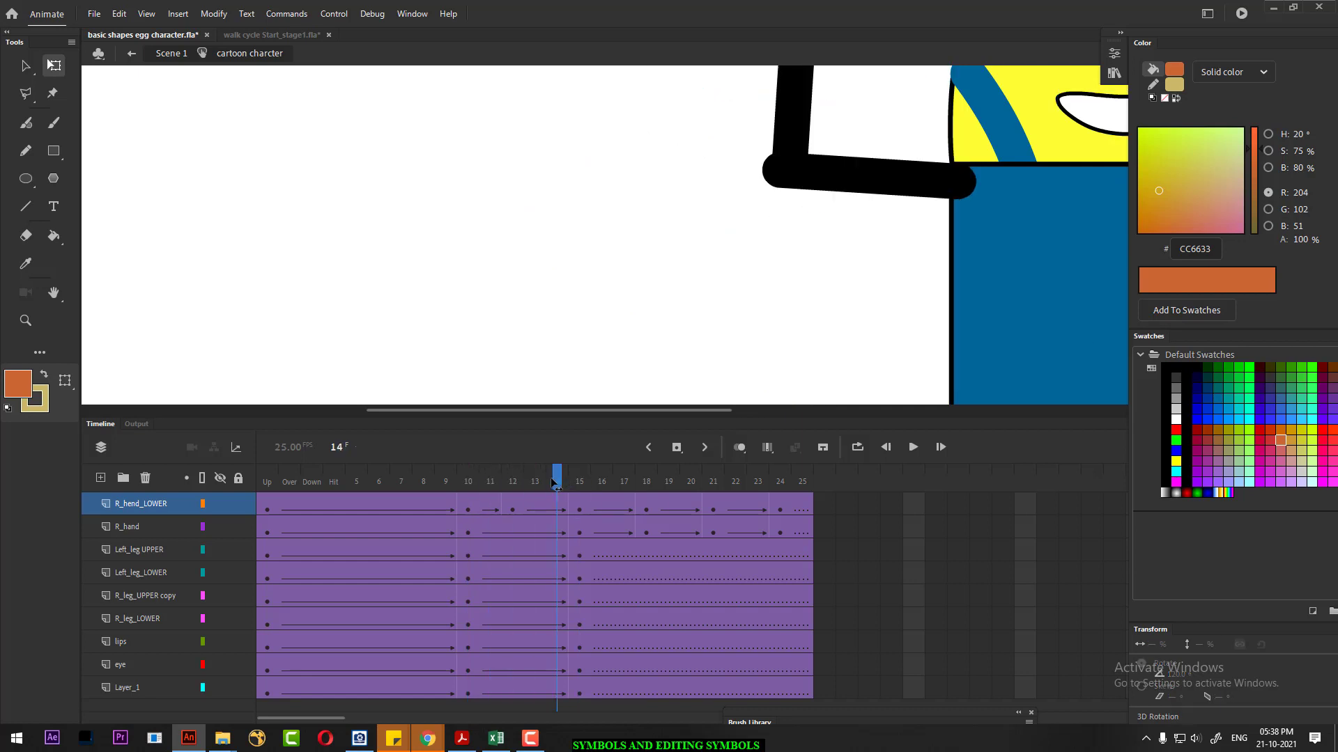
{"action": "left_click", "coordinate": [785, 117]}
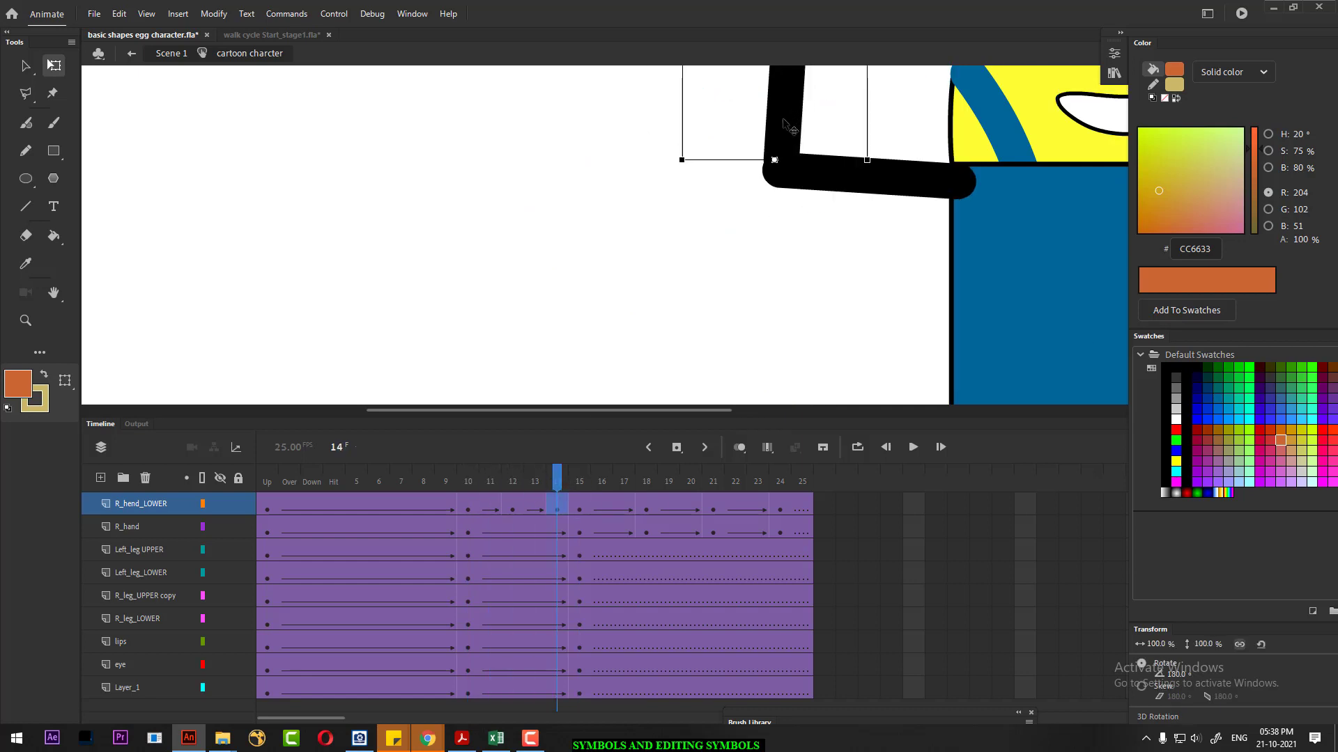
{"action": "scroll", "coordinate": [710, 323], "scroll_direction": "down", "scroll_amount": 1}
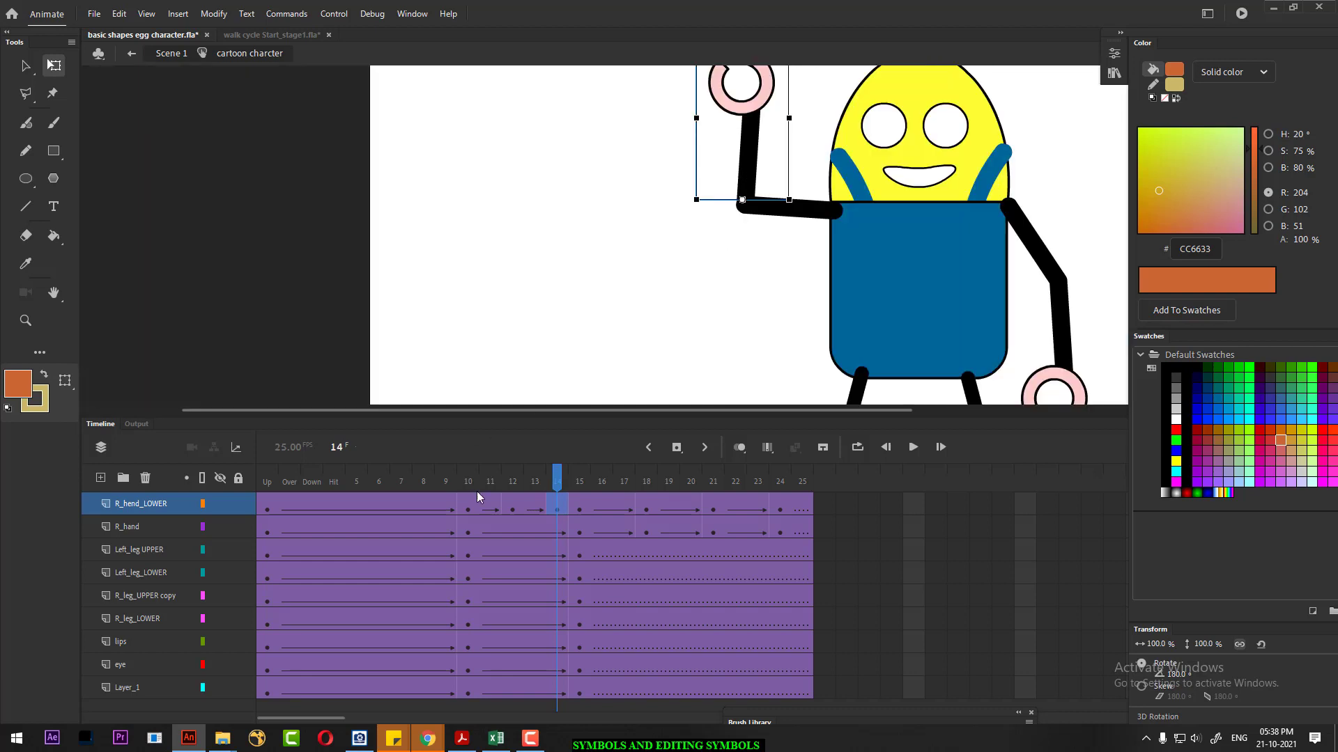
- Play the animation from frame 1 twice with the whole stage in view to check the corrected elbow, and return to the start
{"action": "left_click_drag", "start_coordinate": [551, 490], "coordinate": [222, 489]}
{"action": "key", "text": "Return"}
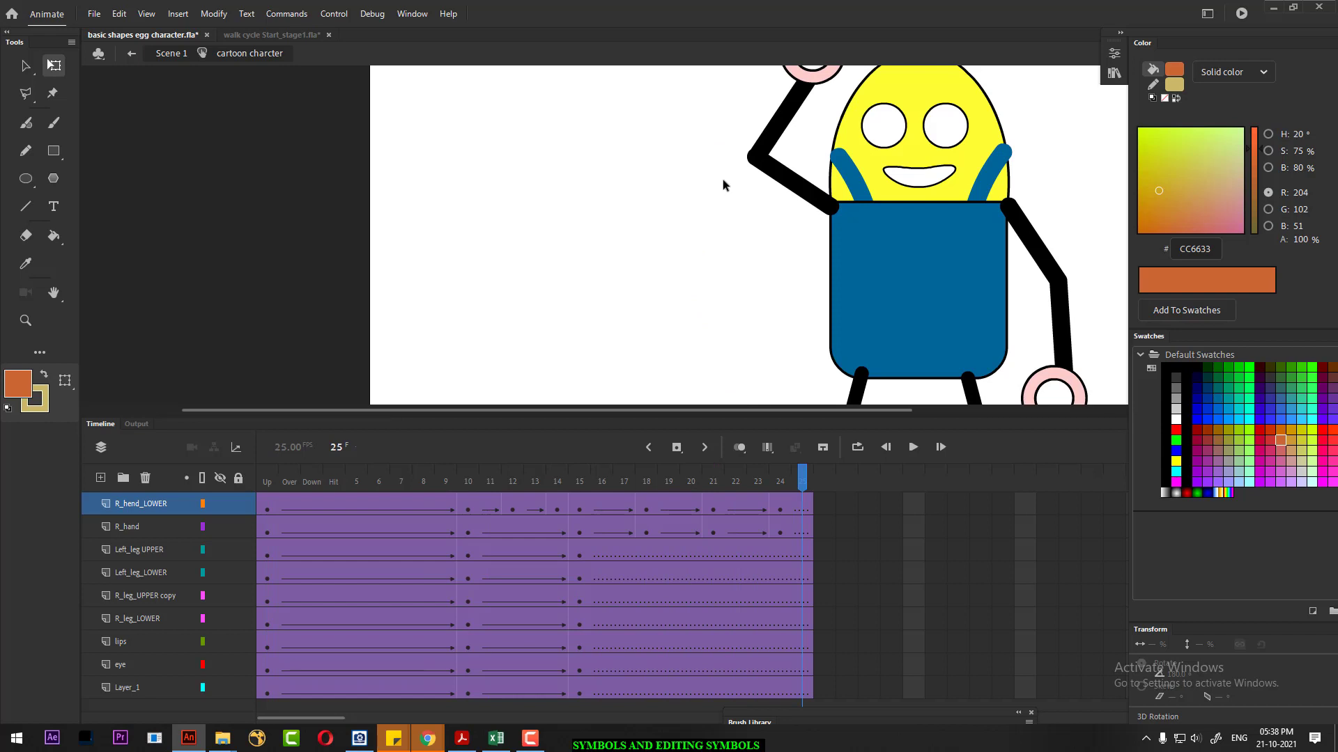
{"action": "key", "text": "ctrl+2"}
{"action": "left_click_drag", "start_coordinate": [604, 470], "coordinate": [3, 514]}
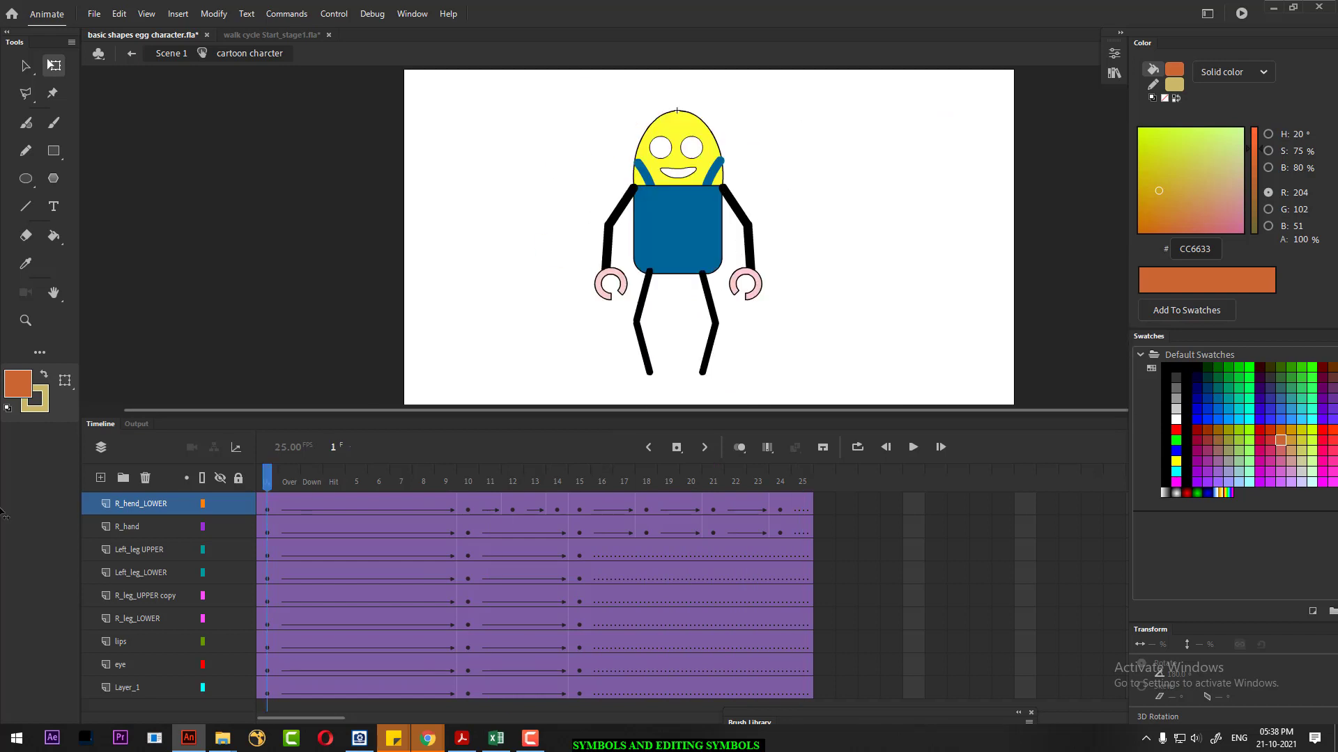
{"action": "key", "text": "Return"}
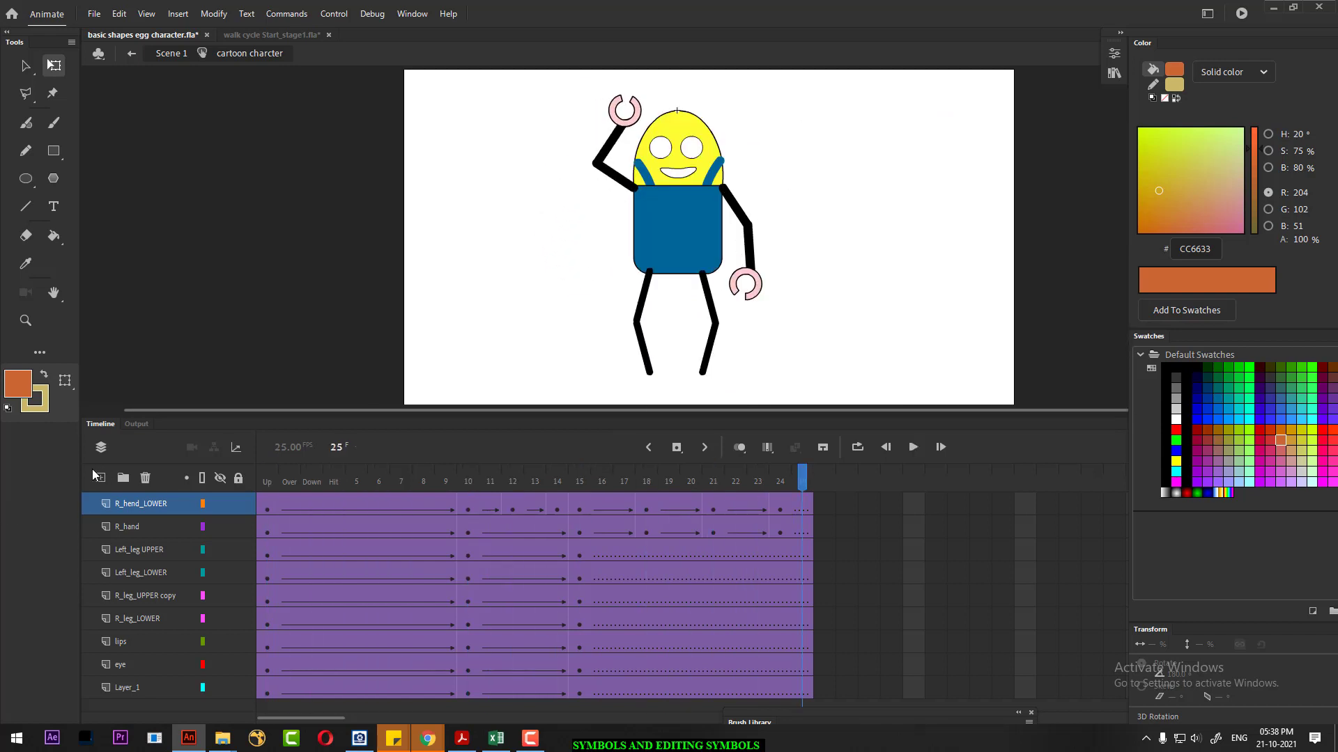
{"action": "left_click_drag", "start_coordinate": [341, 484], "coordinate": [103, 505]}
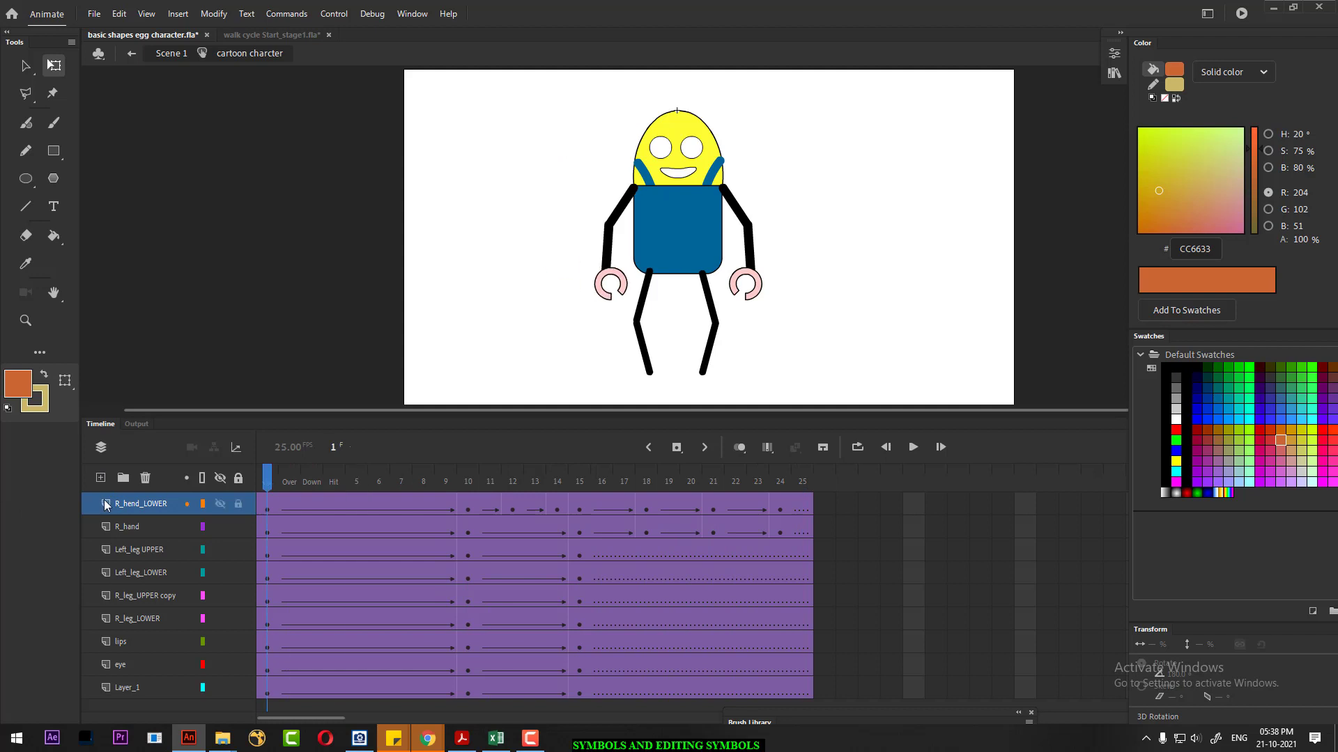
- Enable loop playback over frames 1 to 25, play the waving animation continuously, and stop it
{"action": "left_click", "coordinate": [856, 448]}
{"action": "left_click_drag", "start_coordinate": [321, 474], "coordinate": [800, 481]}
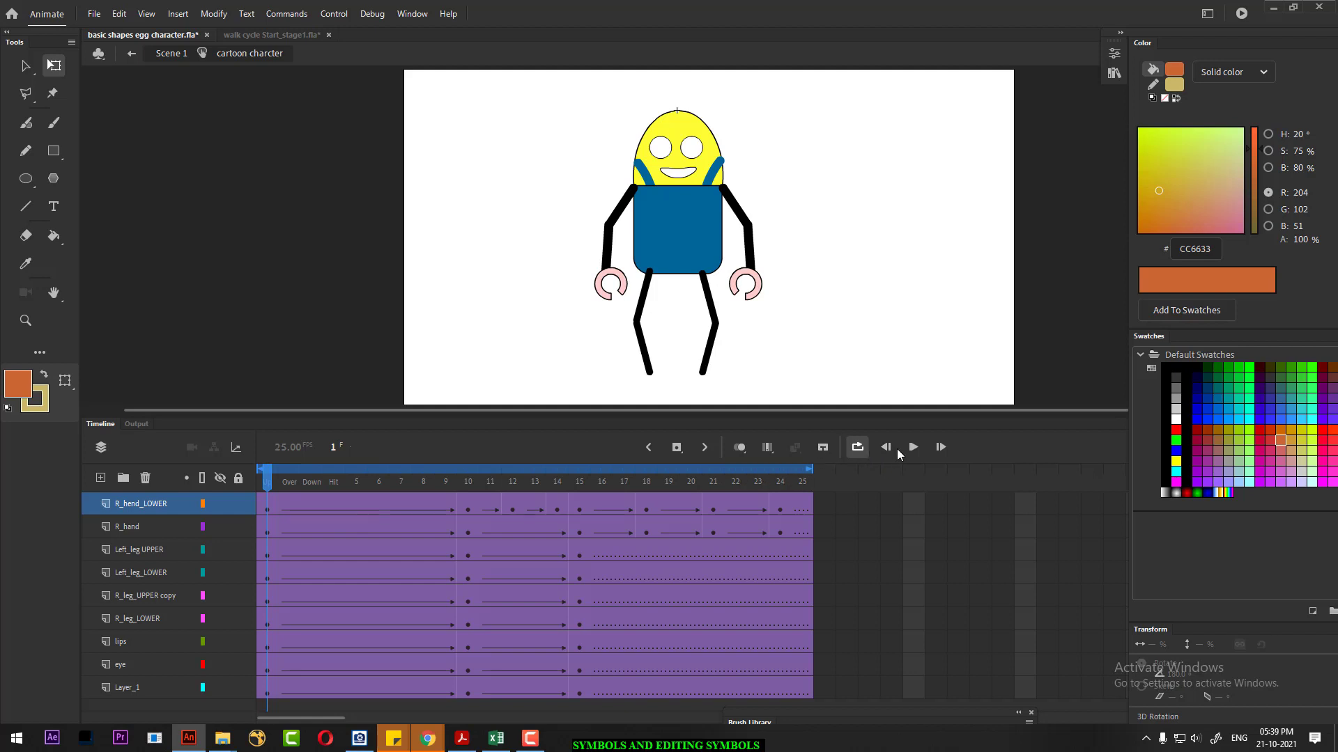
{"action": "left_click", "coordinate": [913, 448]}
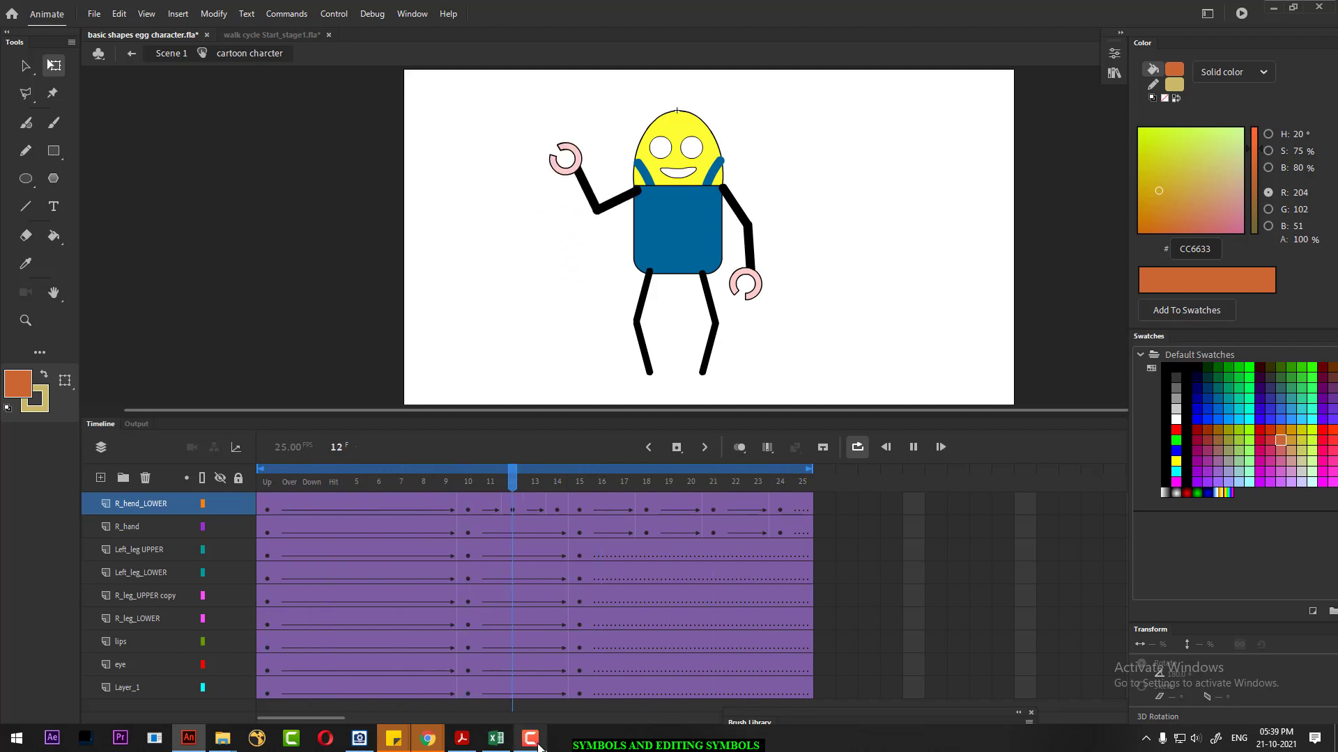
{"action": "left_click", "coordinate": [530, 739]}
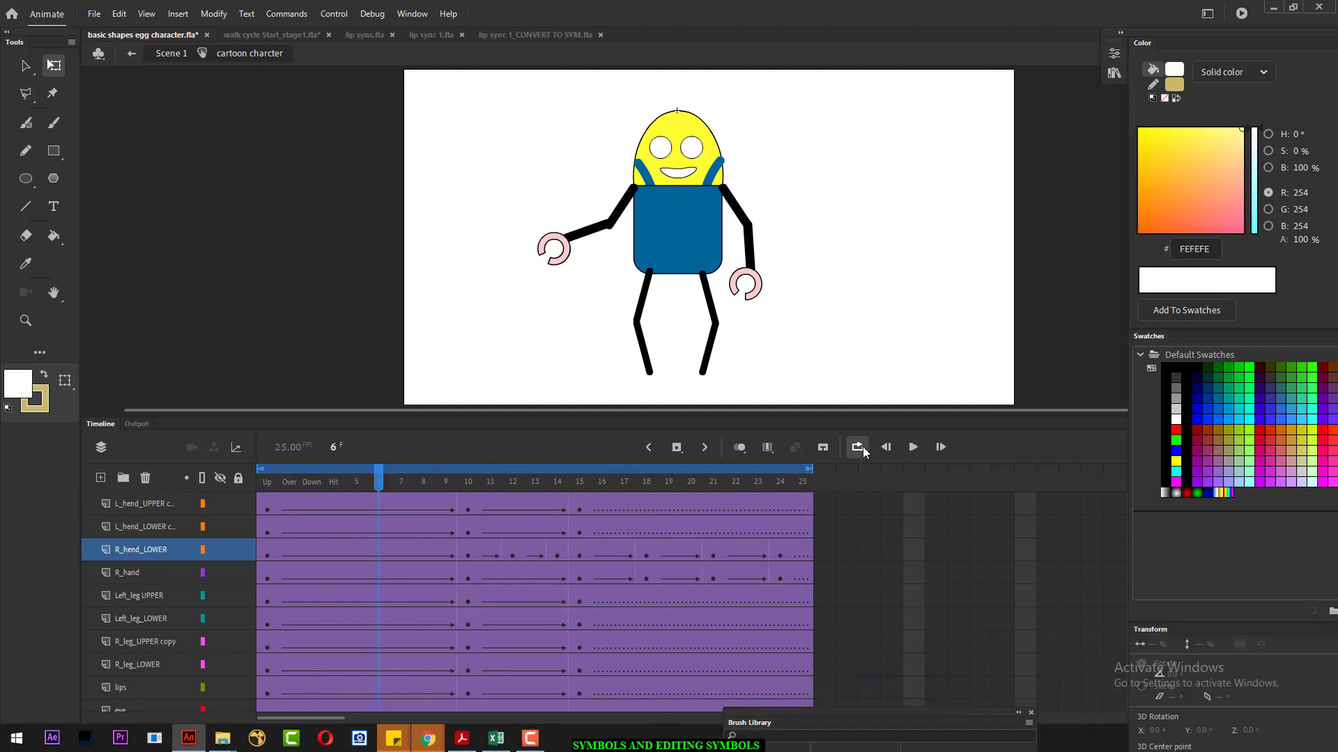
{"action": "left_click", "coordinate": [913, 447]}
{"action": "left_click", "coordinate": [912, 447]}
- Reposition the R_hend_LOWER forearm at frame 6 so it joins the upper arm at the elbow
{"action": "key", "text": "ctrl+equal"}
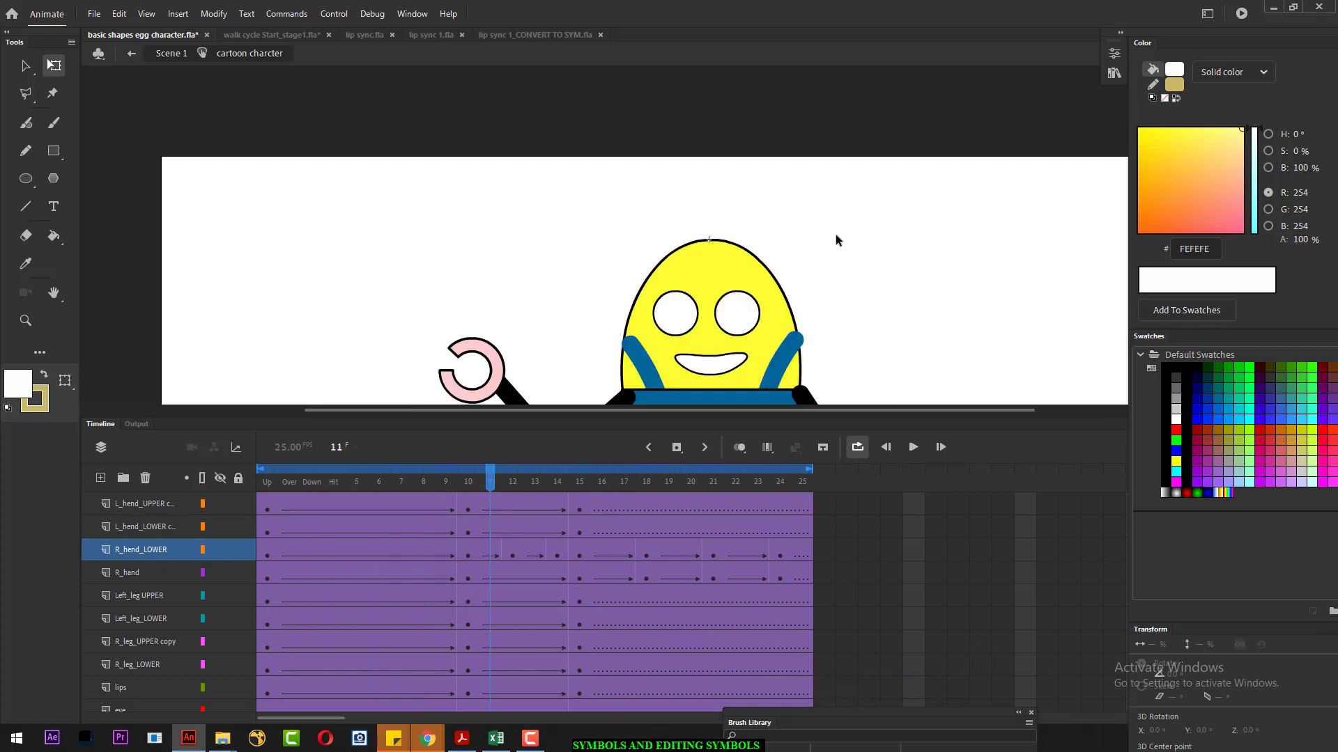
{"action": "scroll", "coordinate": [302, 613], "scroll_direction": "down", "scroll_amount": 2}
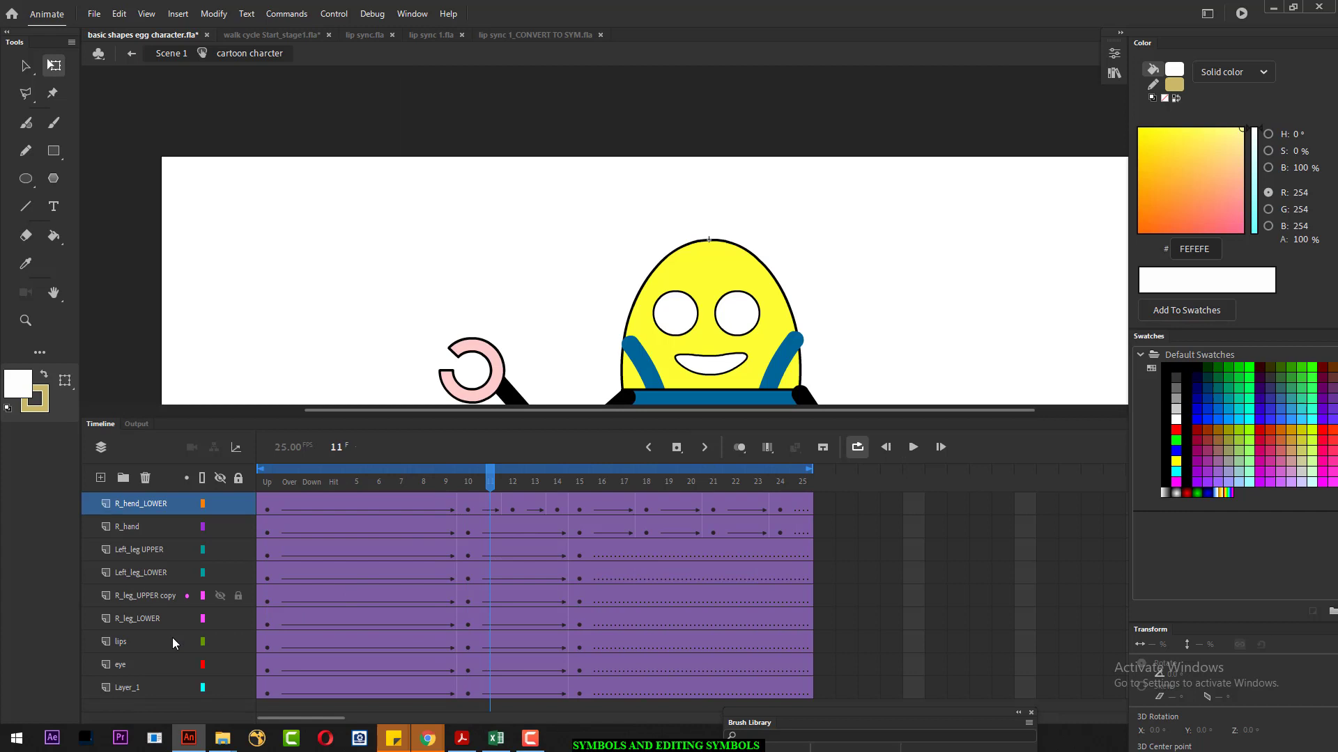
{"action": "left_click", "coordinate": [122, 666]}
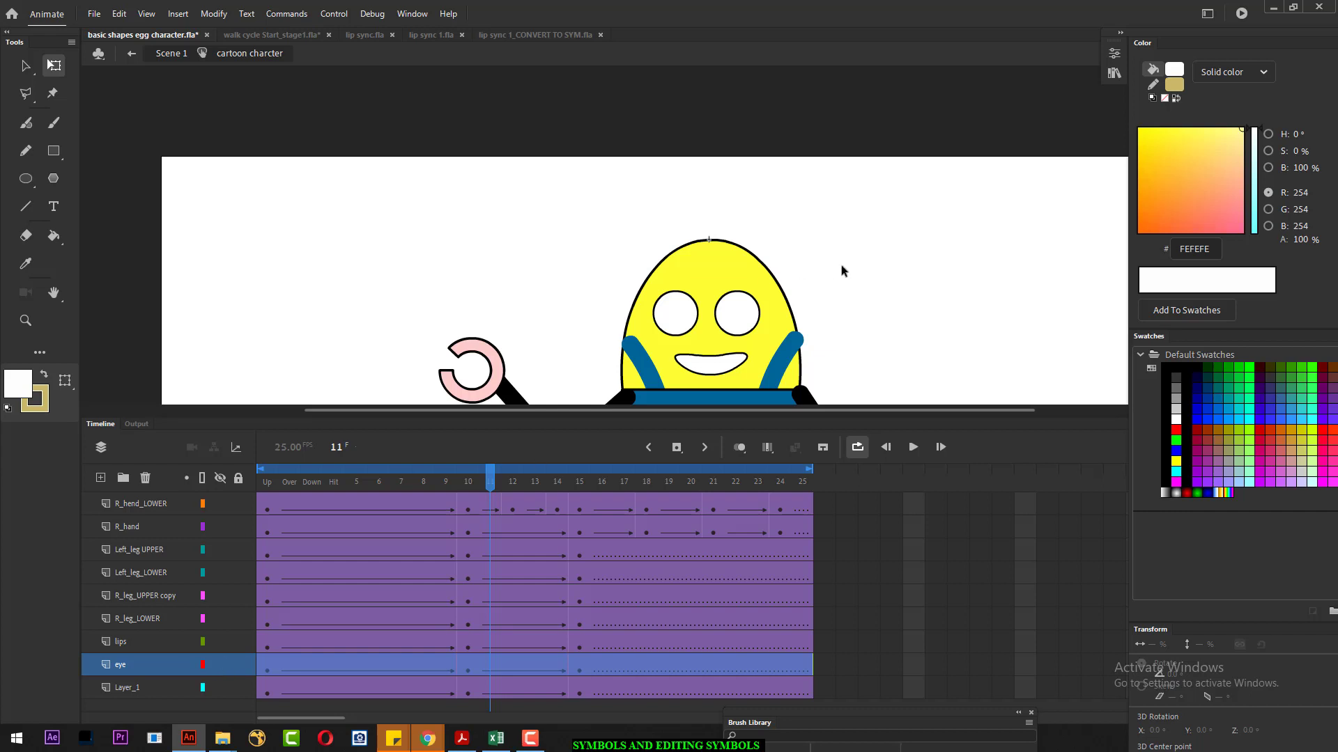
{"action": "left_click_drag", "start_coordinate": [856, 266], "coordinate": [782, 214]}
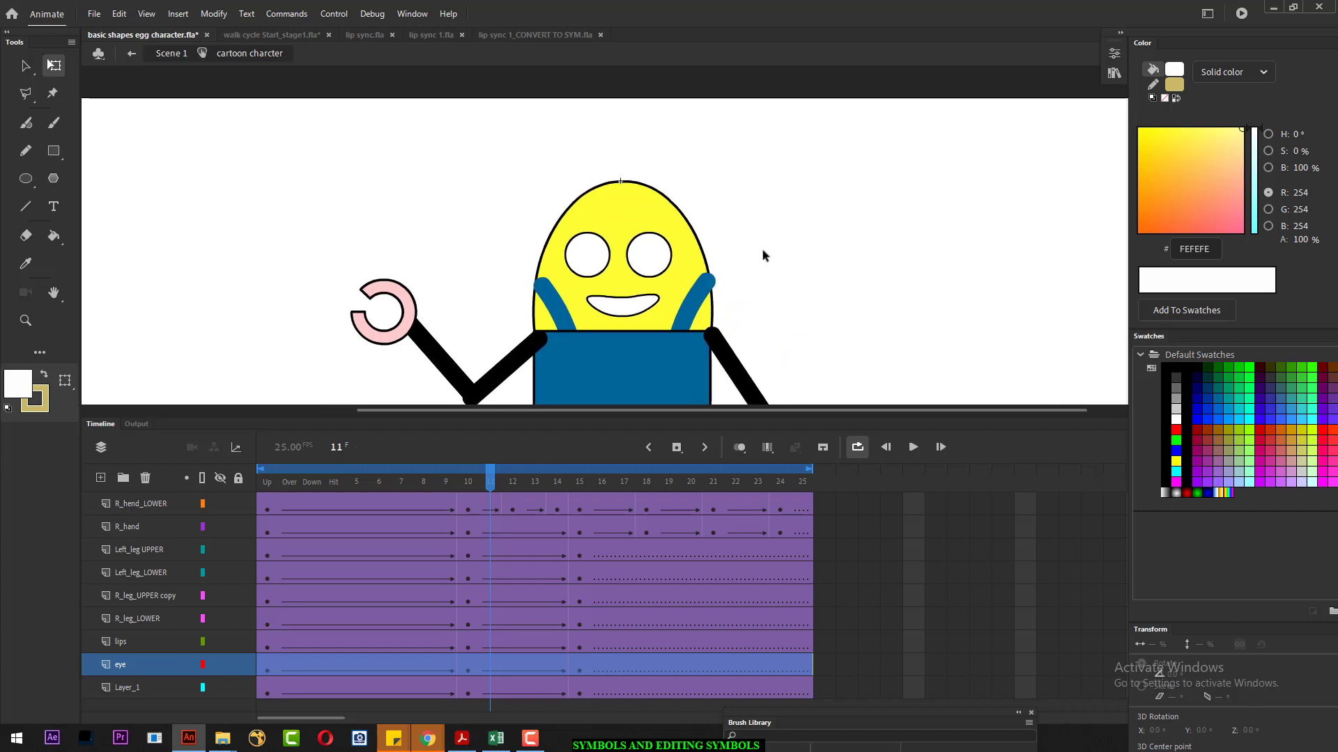
{"action": "left_click_drag", "start_coordinate": [799, 285], "coordinate": [866, 235]}
{"action": "left_click_drag", "start_coordinate": [479, 493], "coordinate": [232, 509]}
{"action": "mouse_move", "coordinate": [369, 503]}
{"action": "left_mouse_down"}
{"action": "mouse_move", "coordinate": [409, 501]}
{"action": "mouse_move", "coordinate": [385, 505]}
{"action": "left_mouse_up"}
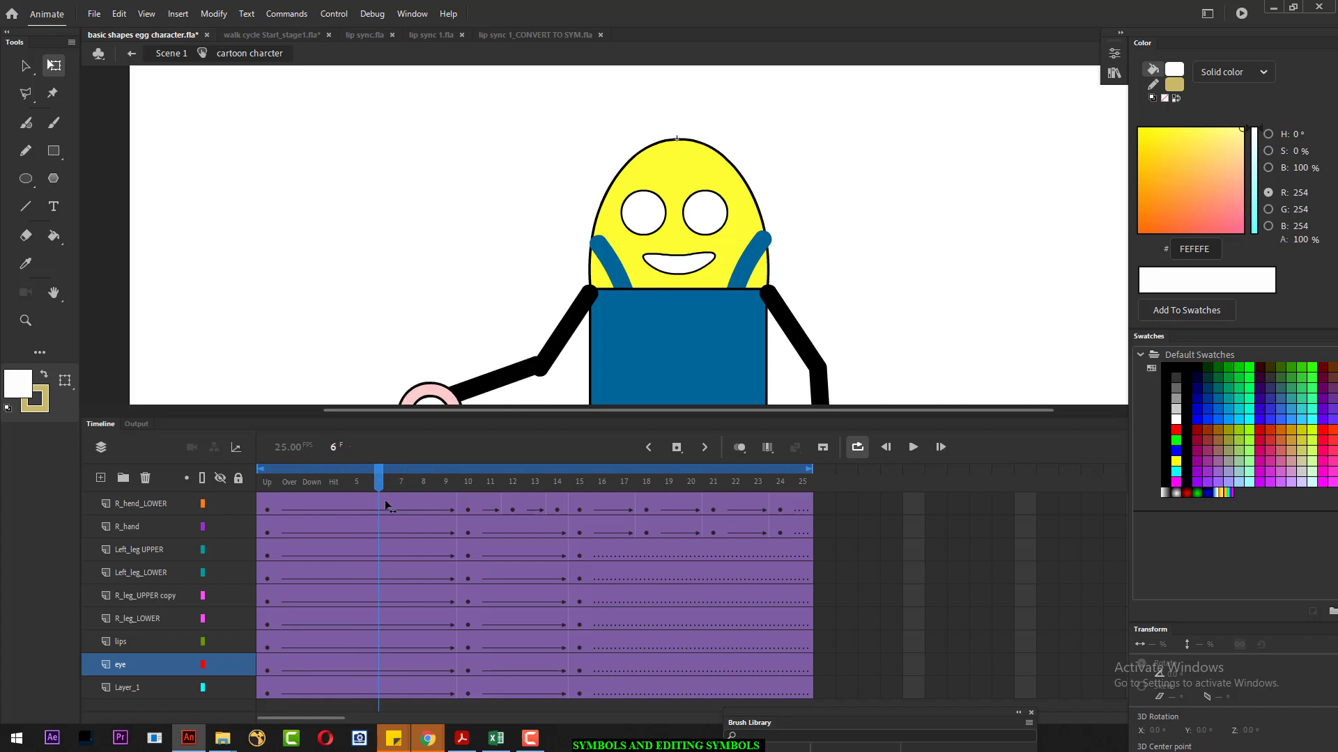
{"action": "left_click", "coordinate": [538, 379]}
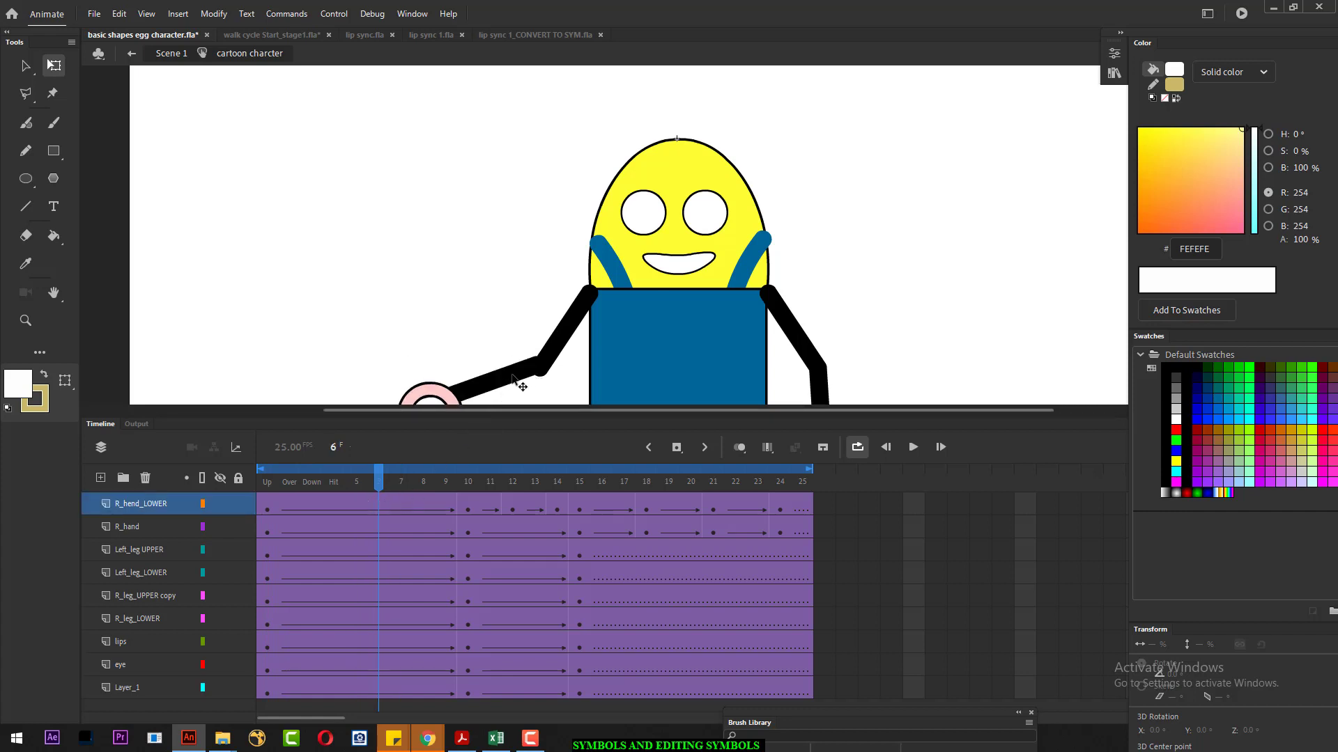
{"action": "left_click", "coordinate": [524, 392]}
{"action": "left_click_drag", "start_coordinate": [524, 392], "coordinate": [519, 376]}
- Align the R_hend_LOWER forearm with the elbow at frames 11 and 13
{"action": "left_click_drag", "start_coordinate": [382, 488], "coordinate": [480, 492]}
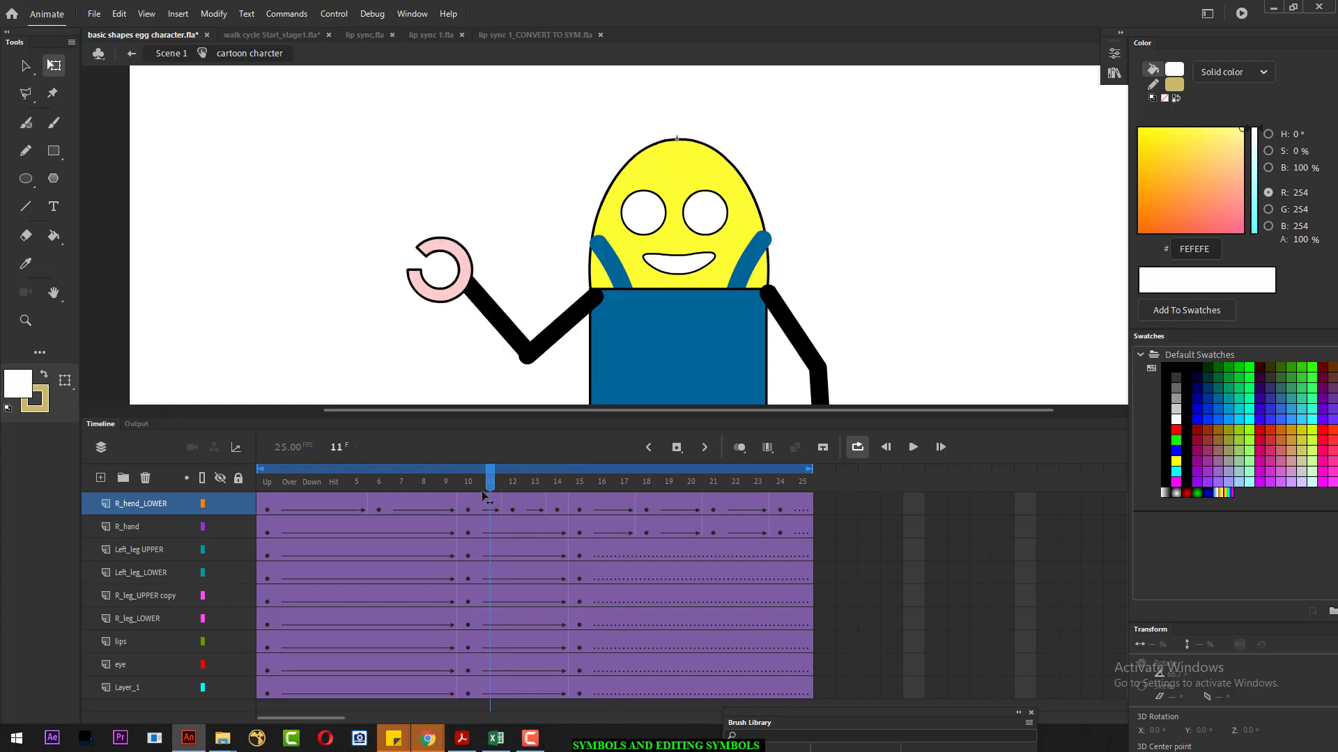
{"action": "left_click", "coordinate": [519, 352]}
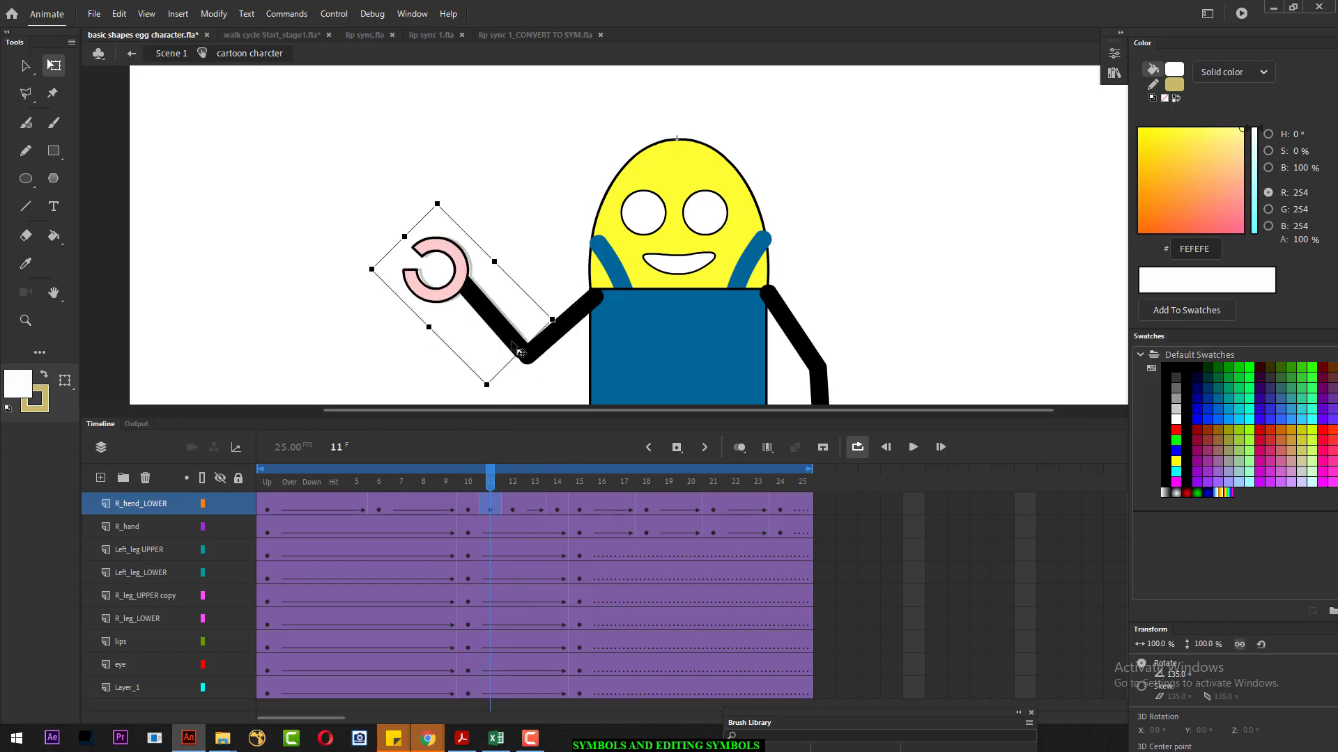
{"action": "left_click_drag", "start_coordinate": [490, 481], "coordinate": [544, 489]}
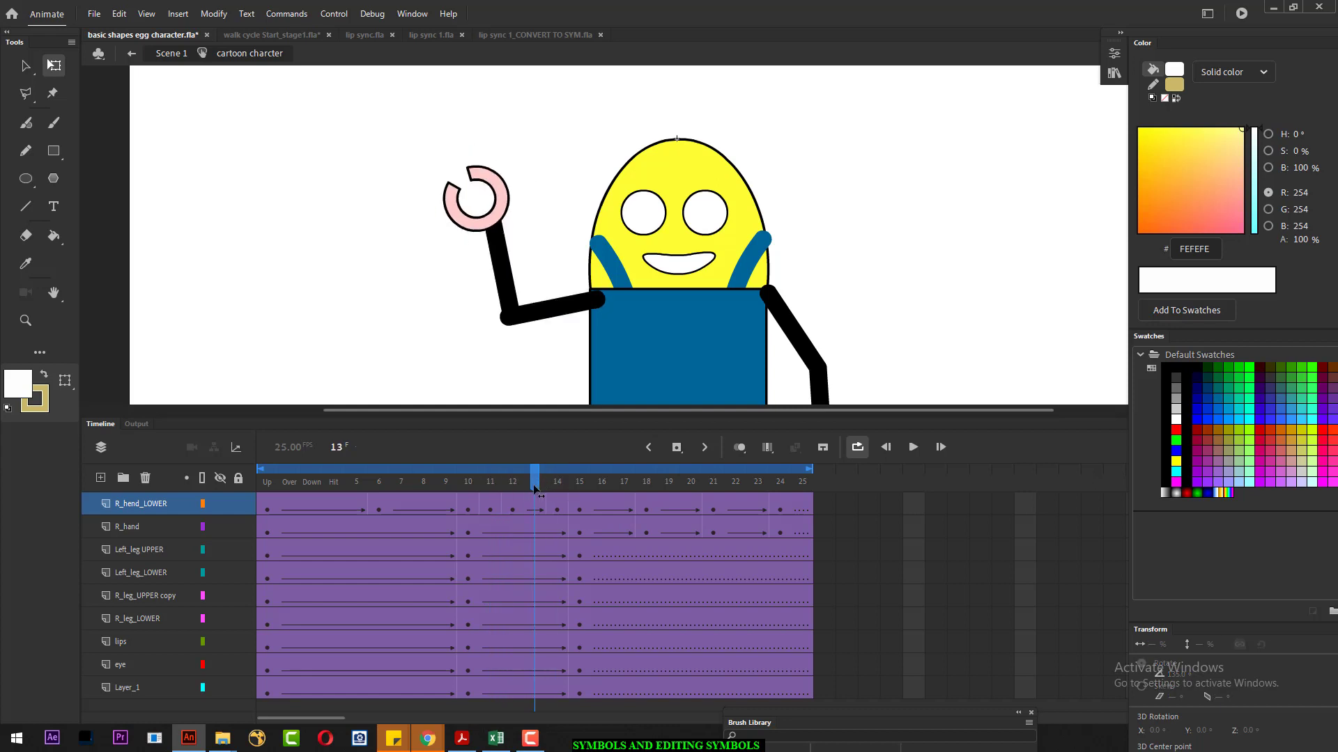
{"action": "mouse_move", "coordinate": [530, 491]}
{"action": "left_mouse_down"}
{"action": "mouse_move", "coordinate": [513, 488]}
{"action": "mouse_move", "coordinate": [535, 488]}
{"action": "left_mouse_up"}
{"action": "left_click", "coordinate": [514, 301]}
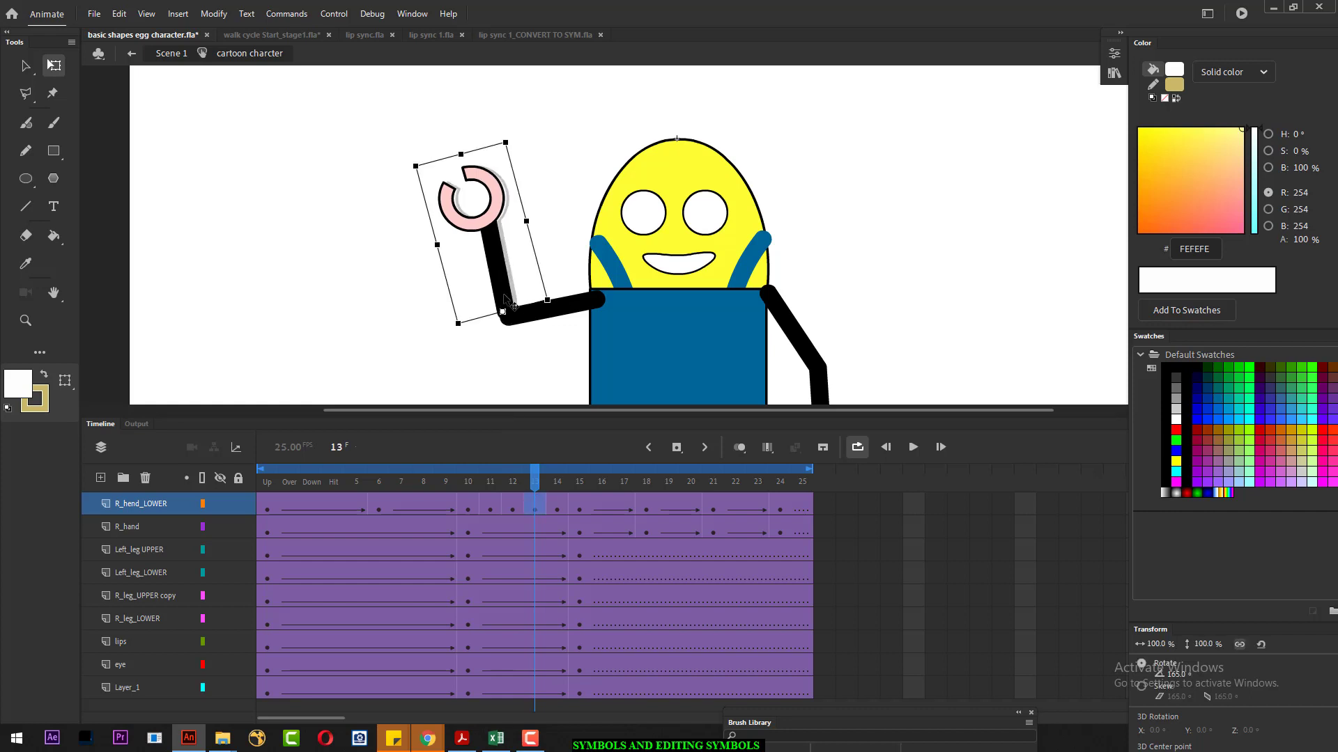
- Play the looping animation from frame 1 to check the forearm alignment, and stop it
{"action": "left_click_drag", "start_coordinate": [536, 484], "coordinate": [267, 482]}
{"action": "key", "text": "Return"}
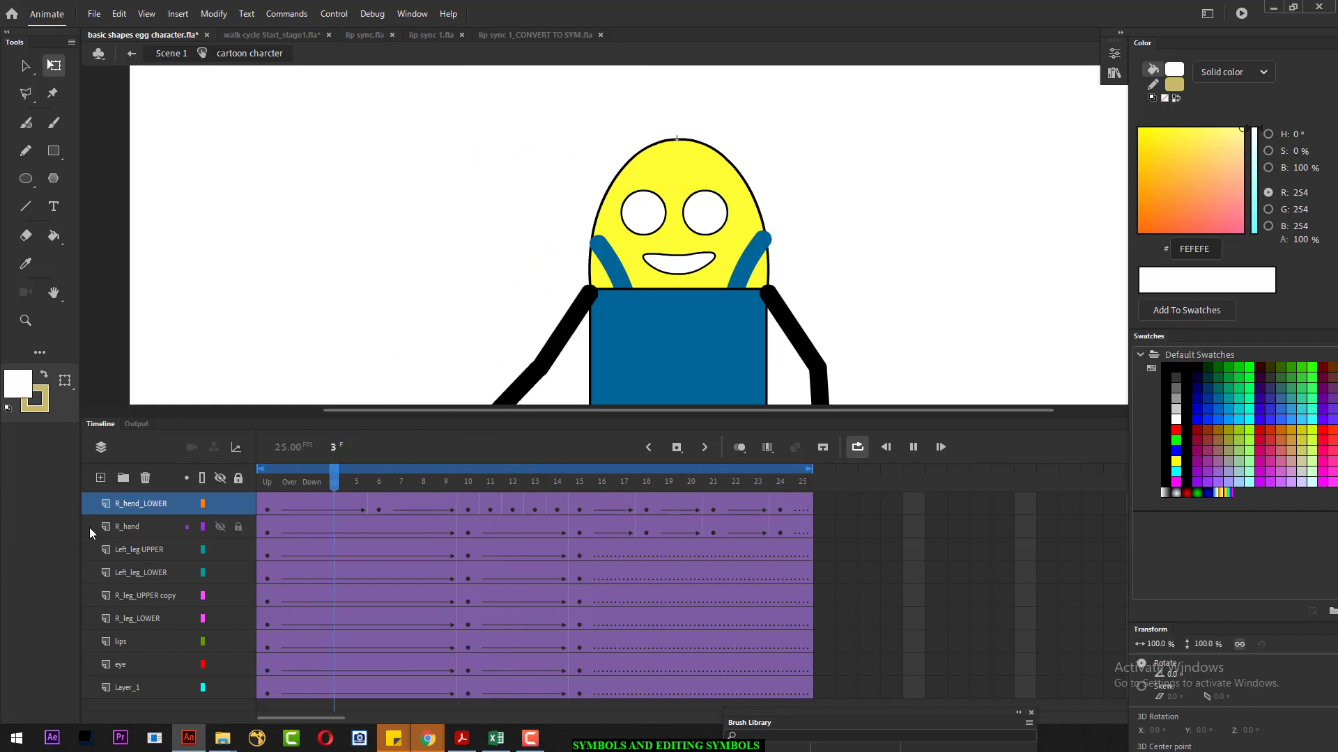
{"action": "key", "text": "Return"}
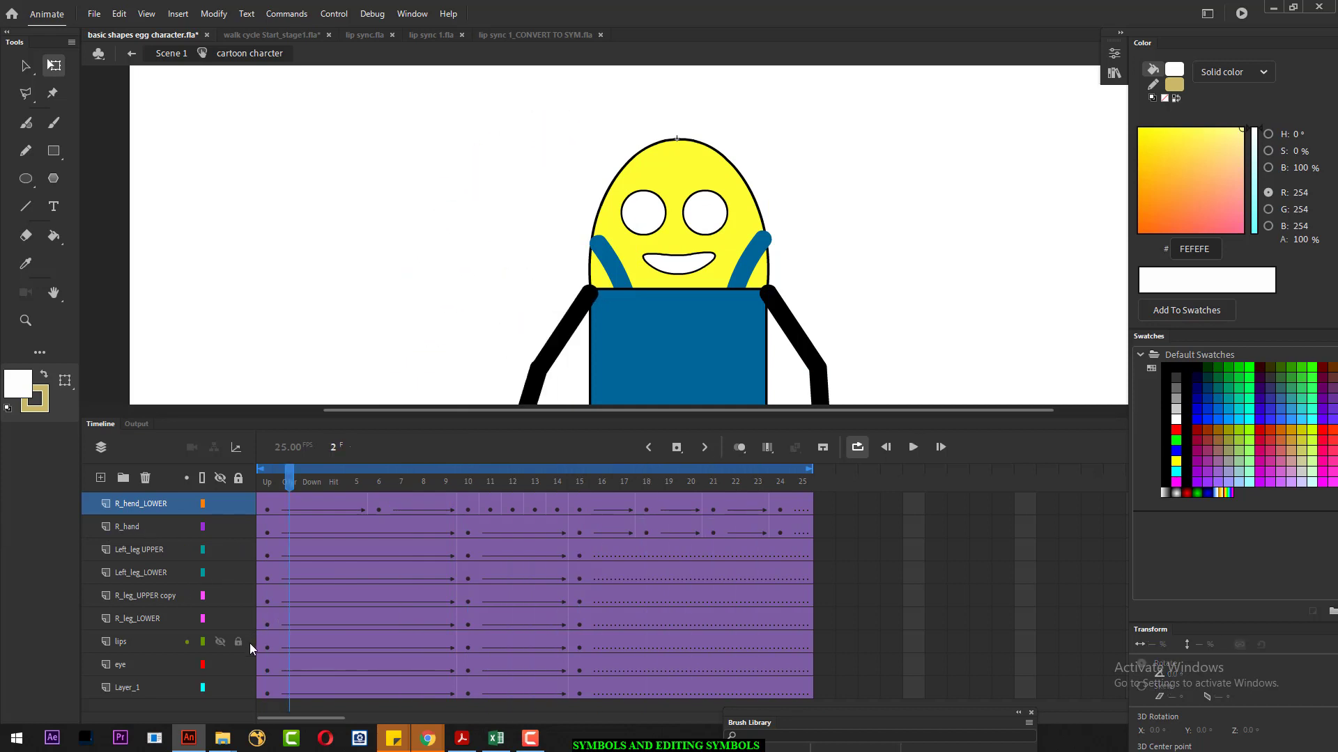
- Insert a blank keyframe at frame 4 of the eye layer and turn on onion skinning
{"action": "left_click_drag", "start_coordinate": [292, 484], "coordinate": [340, 495]}
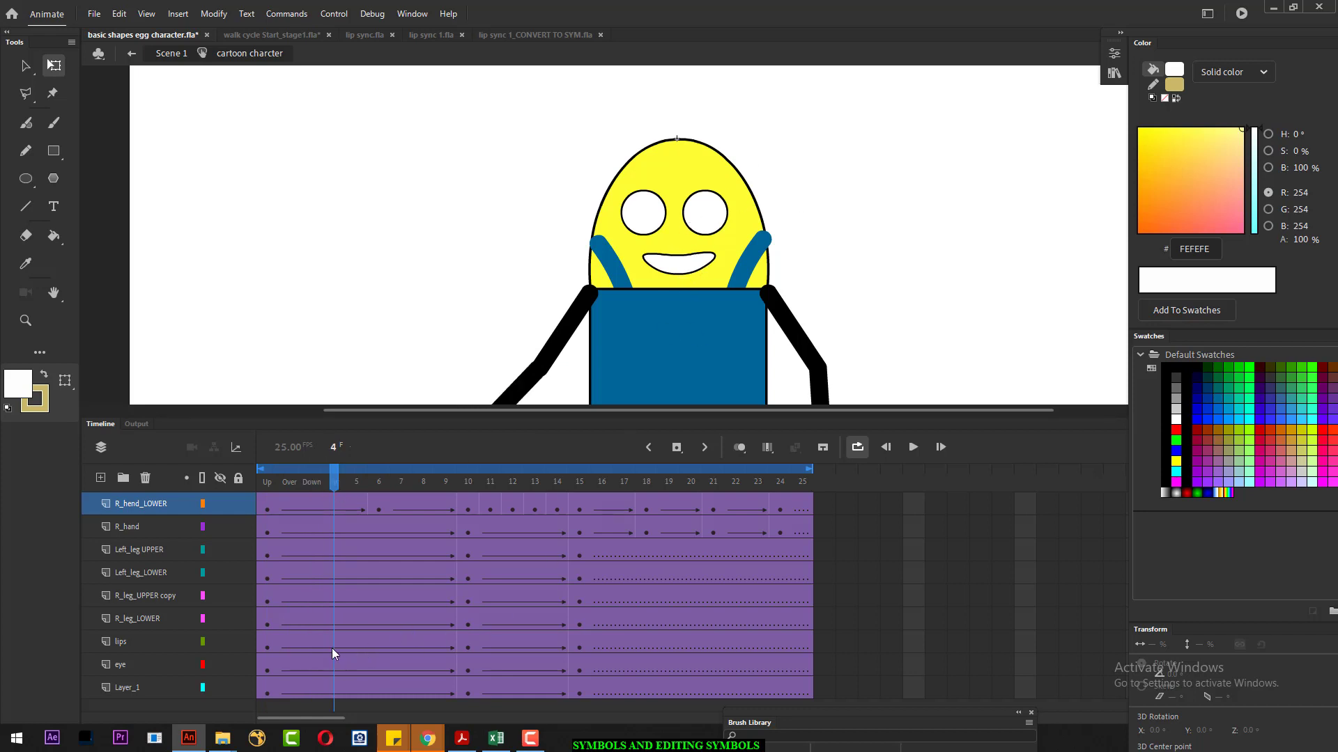
{"action": "left_click", "coordinate": [134, 668]}
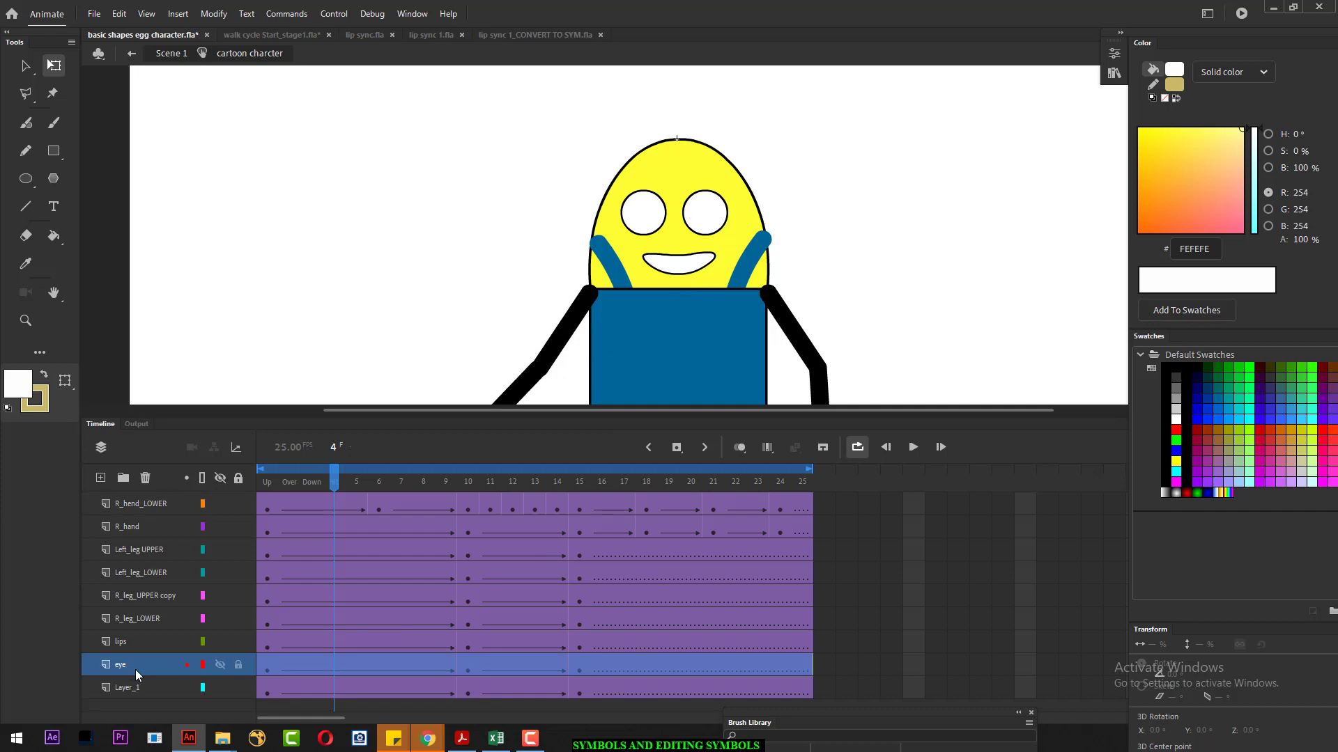
{"action": "right_click", "coordinate": [331, 670]}
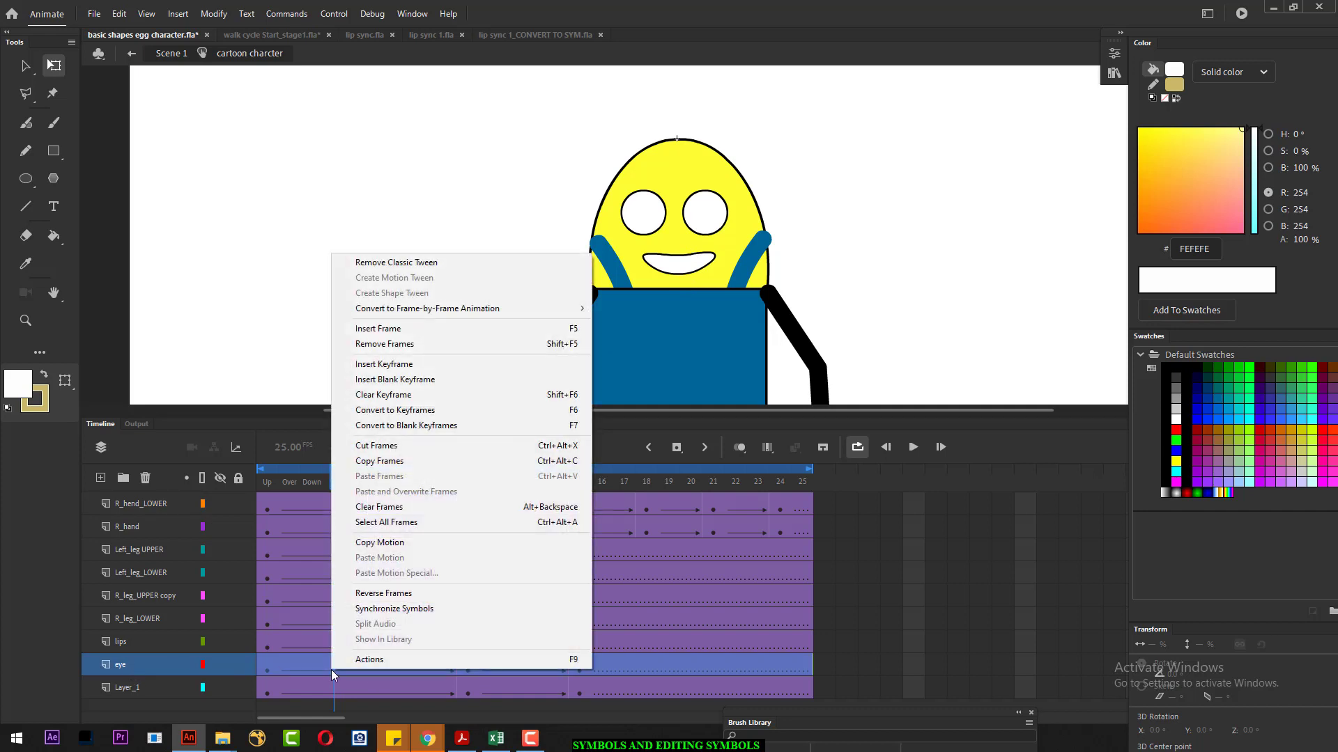
{"action": "left_click", "coordinate": [409, 379]}
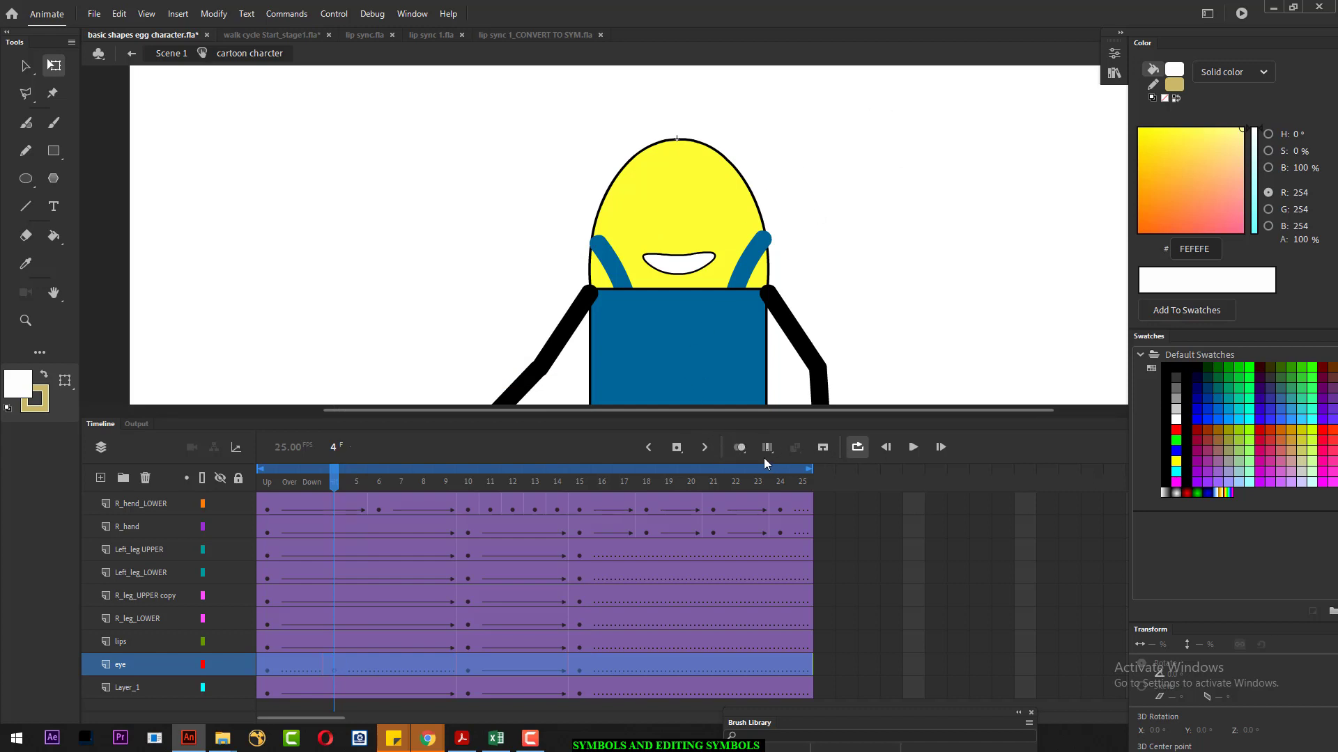
{"action": "left_click", "coordinate": [741, 448]}
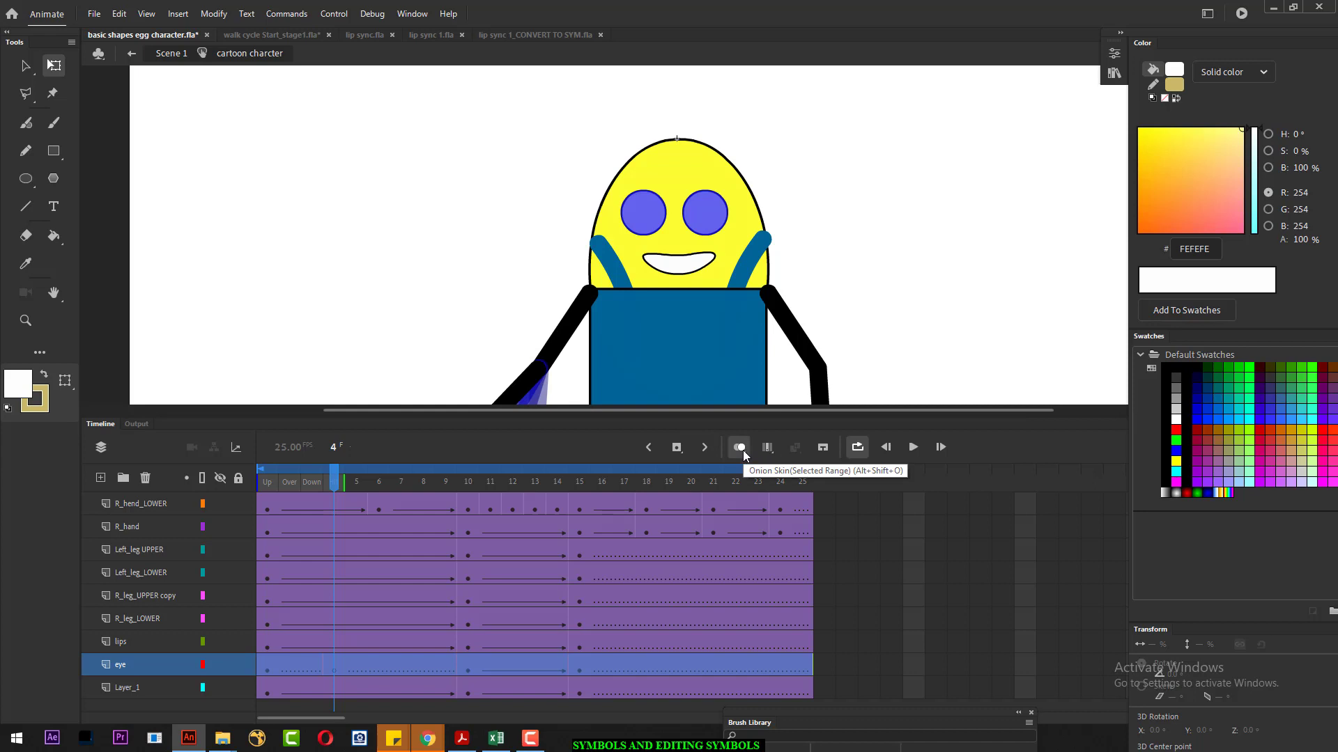
- Choose the Line tool and set its stroke colour to black, discarding the test line across the eye
{"action": "key", "text": "ctrl+equal"}
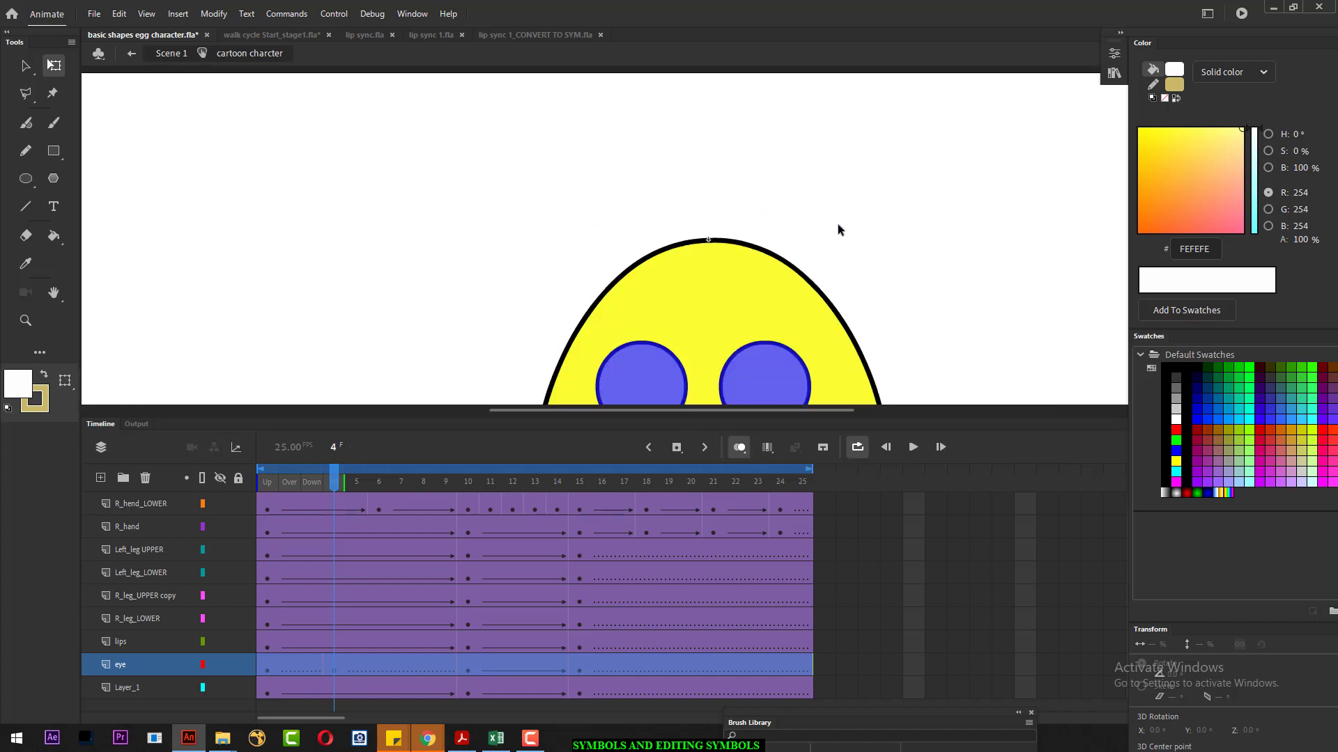
{"action": "left_click_drag", "start_coordinate": [839, 230], "coordinate": [806, 152]}
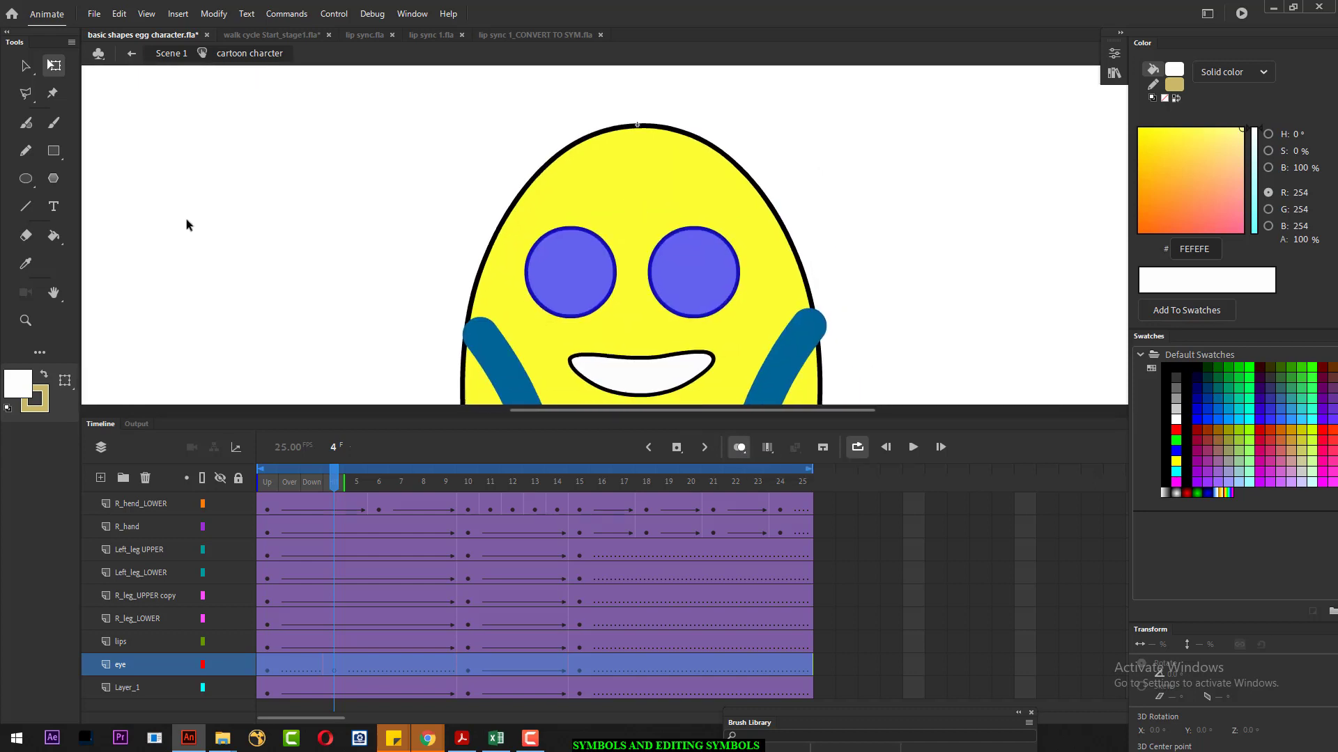
{"action": "left_click", "coordinate": [28, 212]}
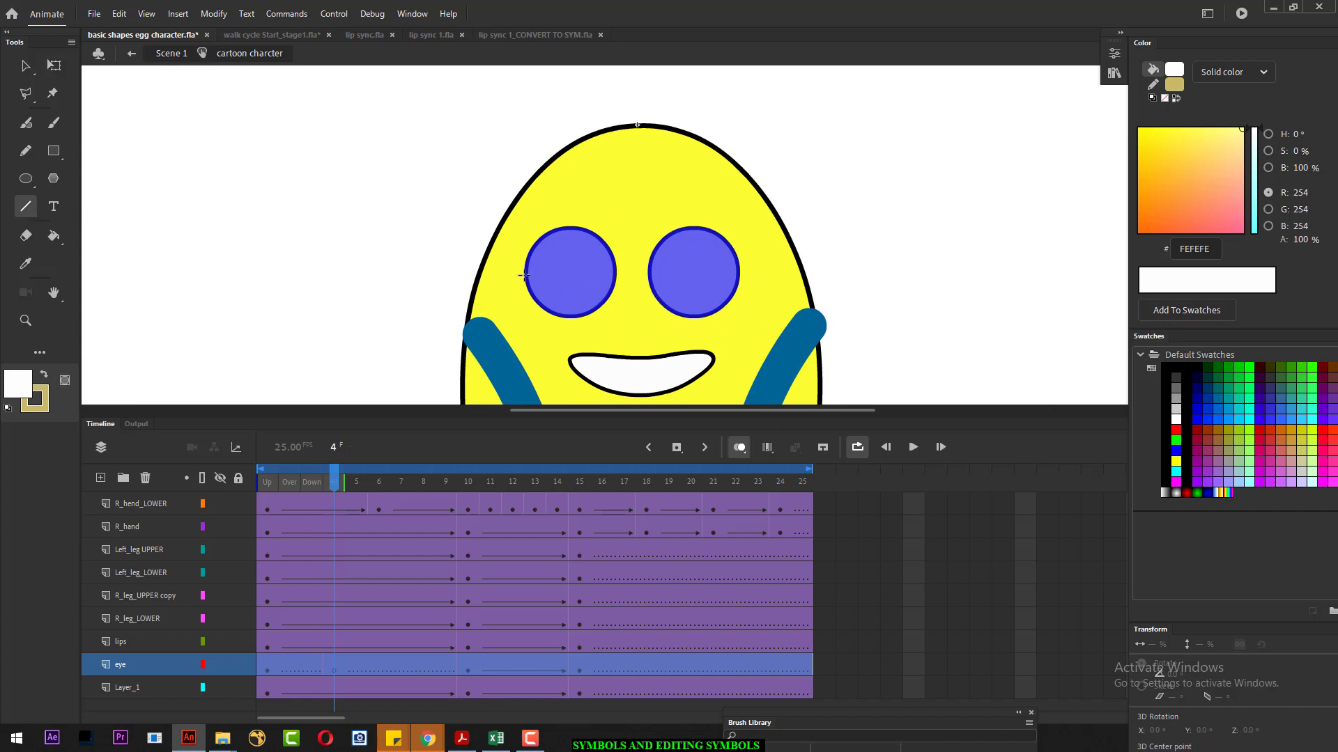
{"action": "left_click_drag", "start_coordinate": [524, 275], "coordinate": [616, 274]}
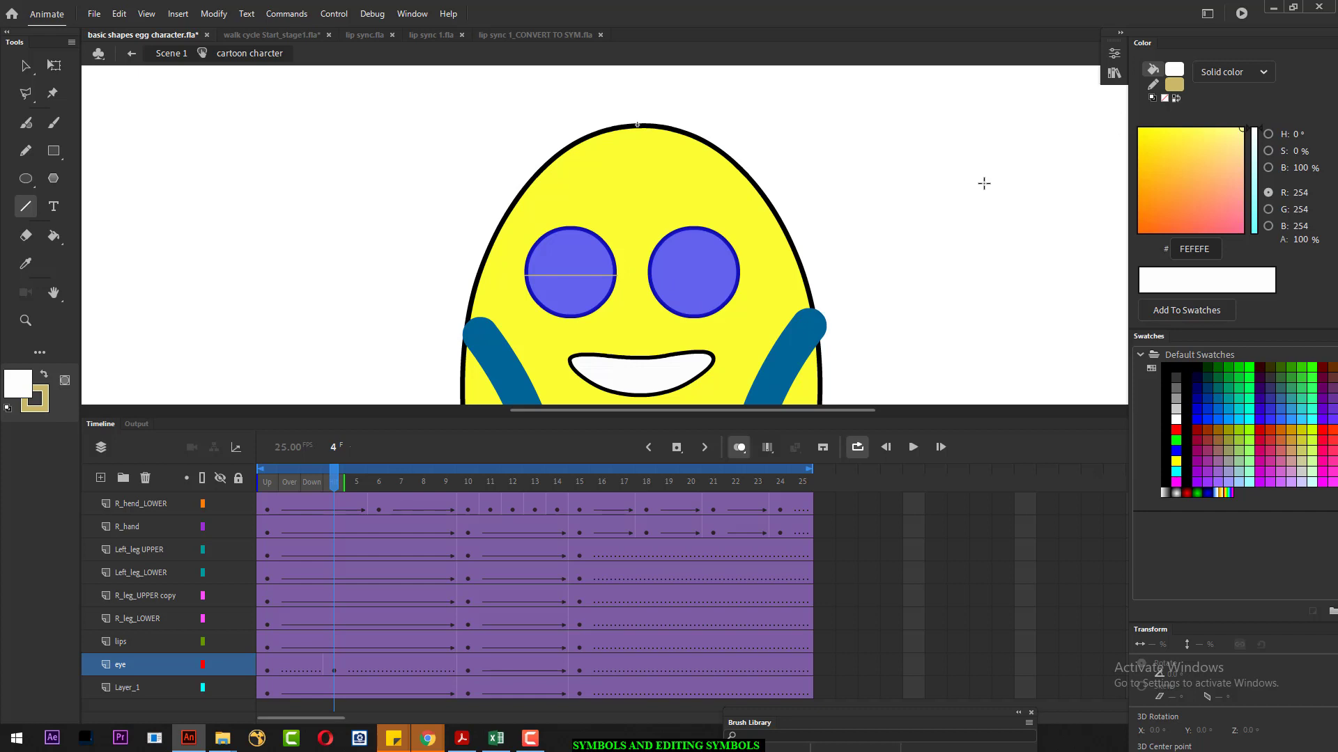
{"action": "key", "text": "ctrl+z"}
{"action": "left_click", "coordinate": [1173, 83]}
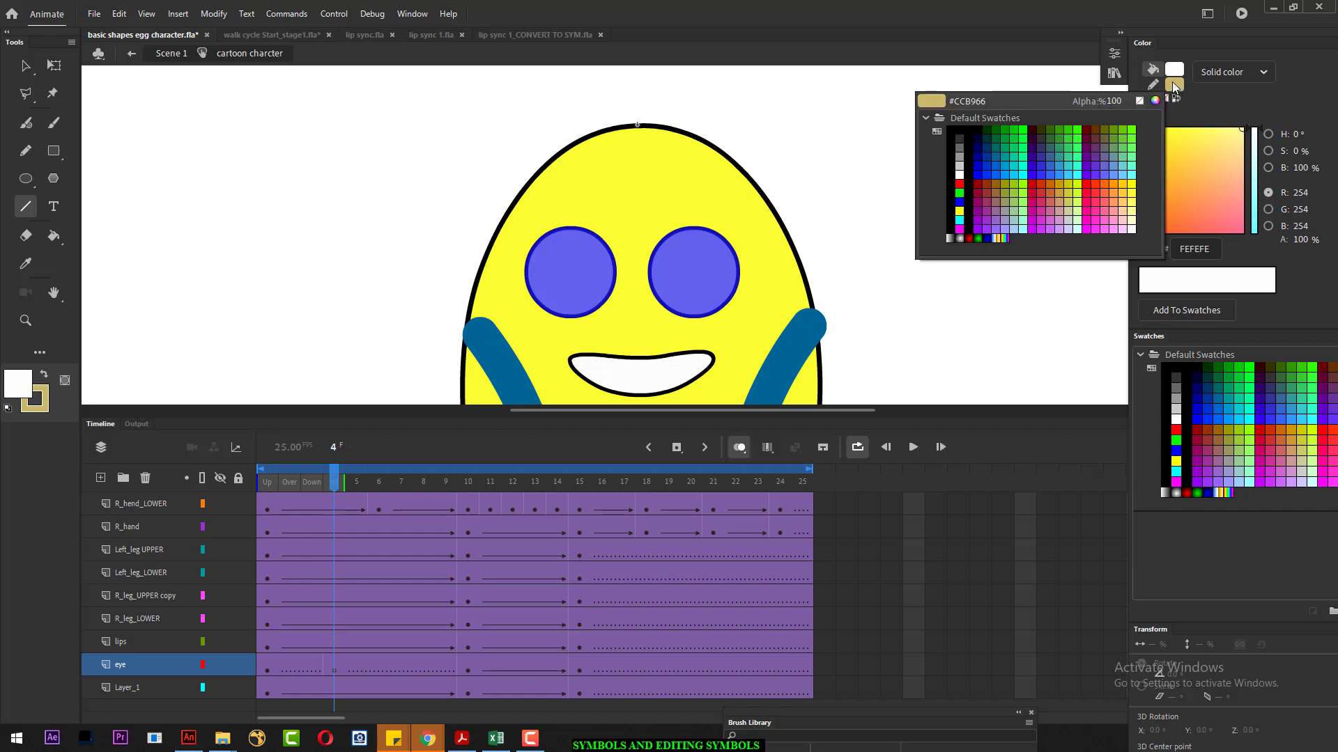
{"action": "left_click", "coordinate": [971, 129]}
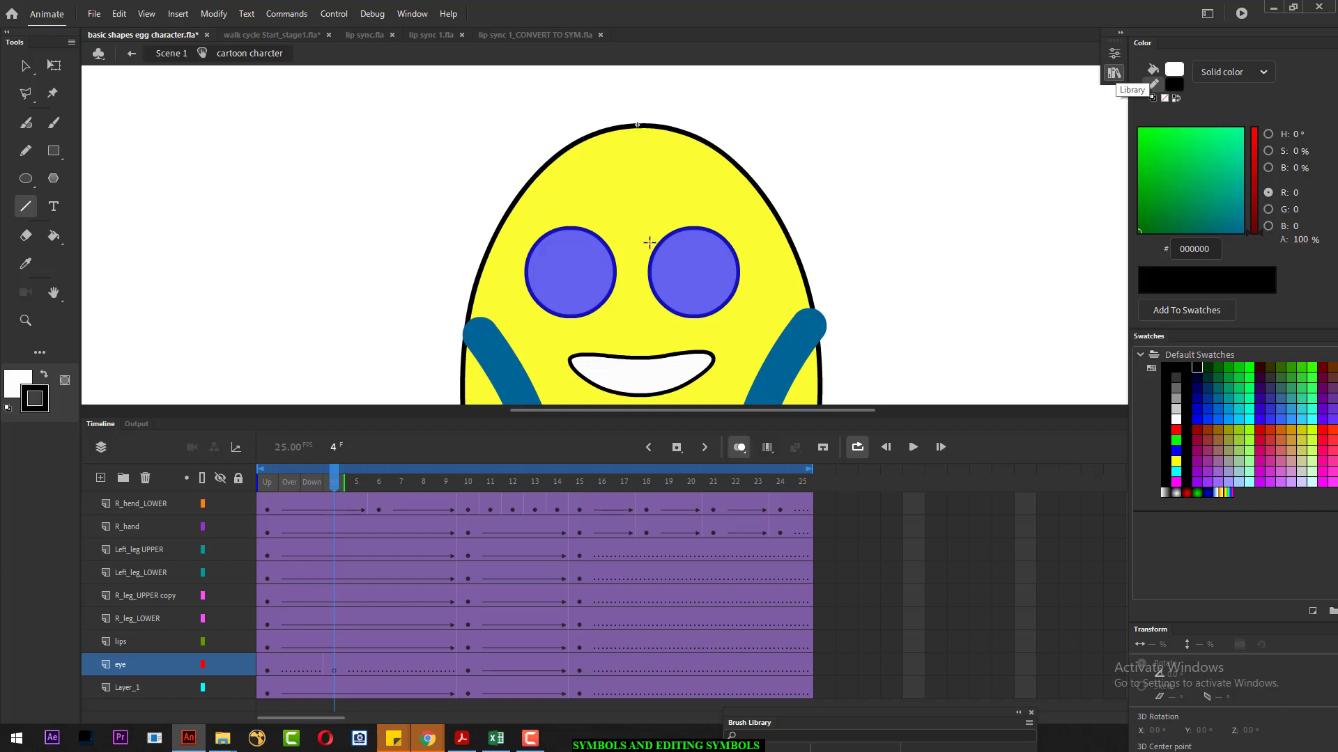
- Set the Line tool's stroke size to 7 and undo the test lines drawn across the eye
{"action": "left_click_drag", "start_coordinate": [529, 267], "coordinate": [585, 267]}
{"action": "key", "text": "ctrl+z"}
{"action": "left_click", "coordinate": [1114, 53]}
{"action": "left_click_drag", "start_coordinate": [908, 245], "coordinate": [913, 245]}
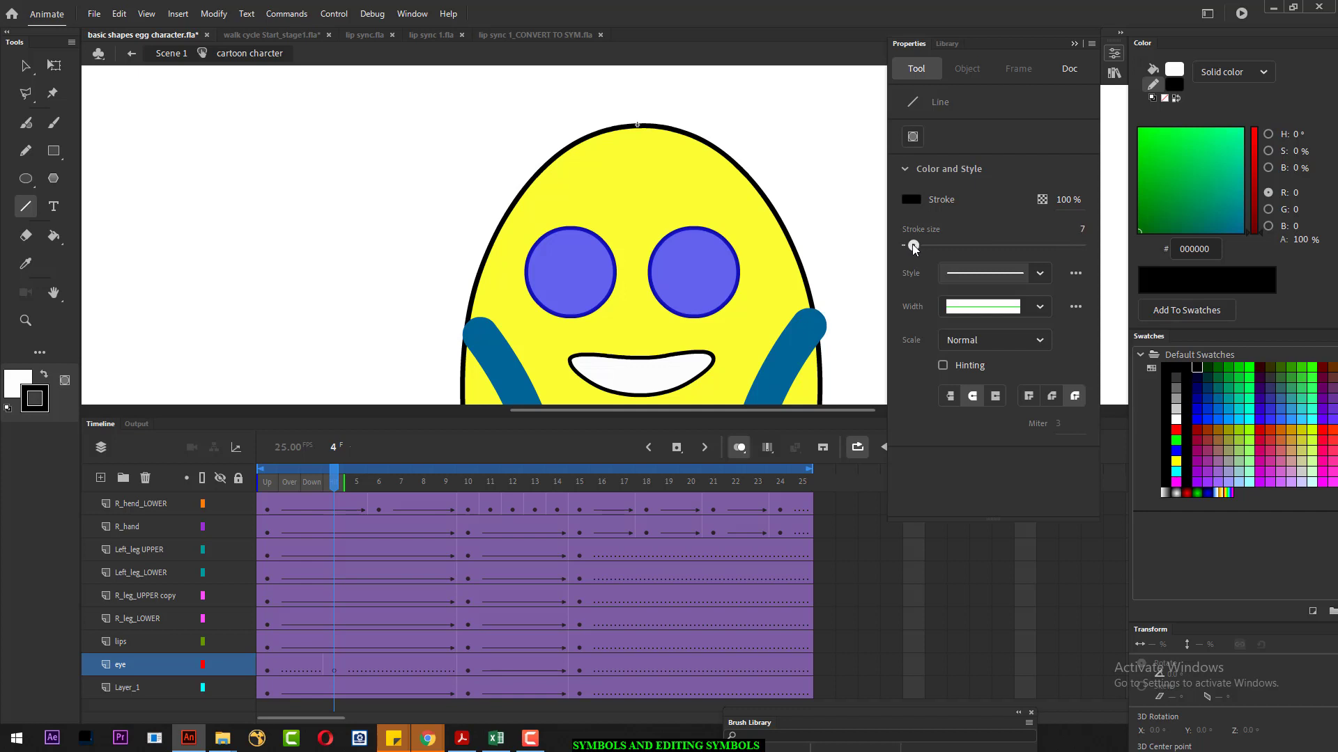
{"action": "left_click_drag", "start_coordinate": [528, 276], "coordinate": [608, 271]}
{"action": "key", "text": "ctrl+z"}
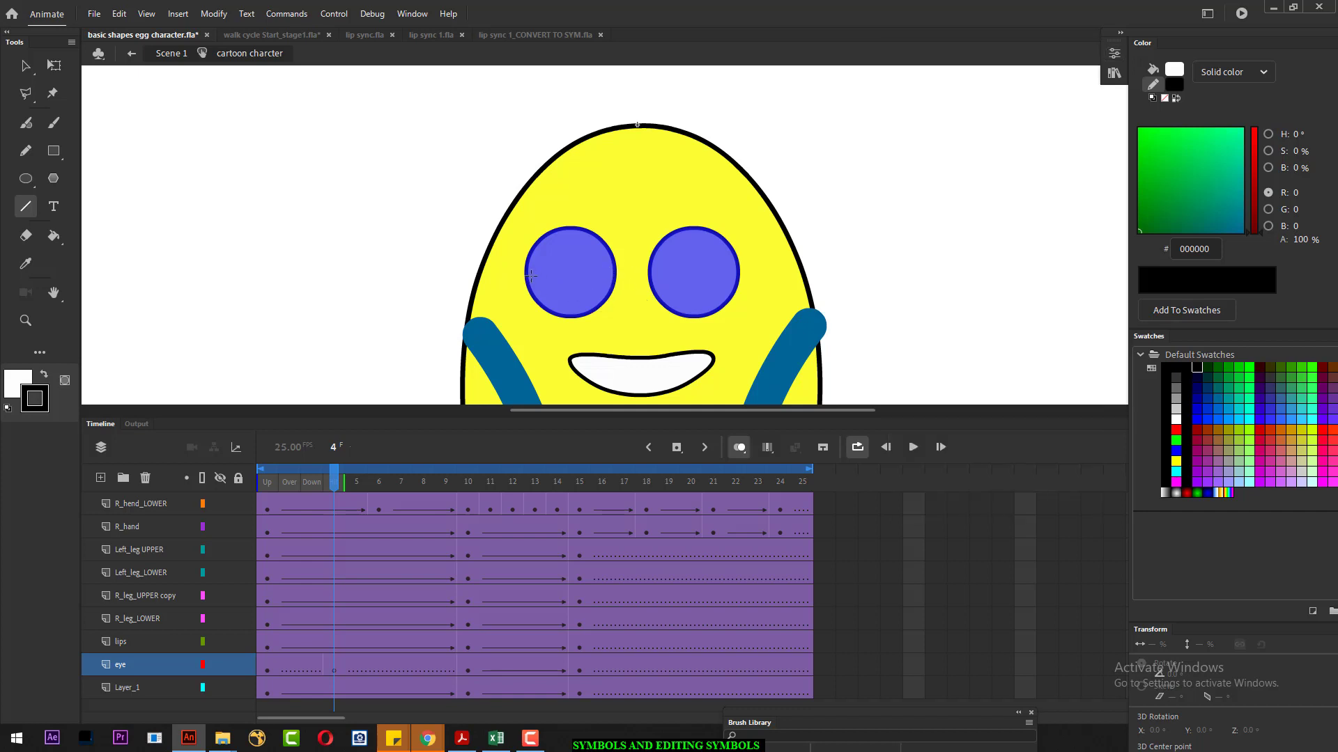
- Draw a horizontal black line across the middle of each onion-skinned eye at frame 4, and turn off onion skinning
{"action": "left_click_drag", "start_coordinate": [526, 273], "coordinate": [614, 274]}
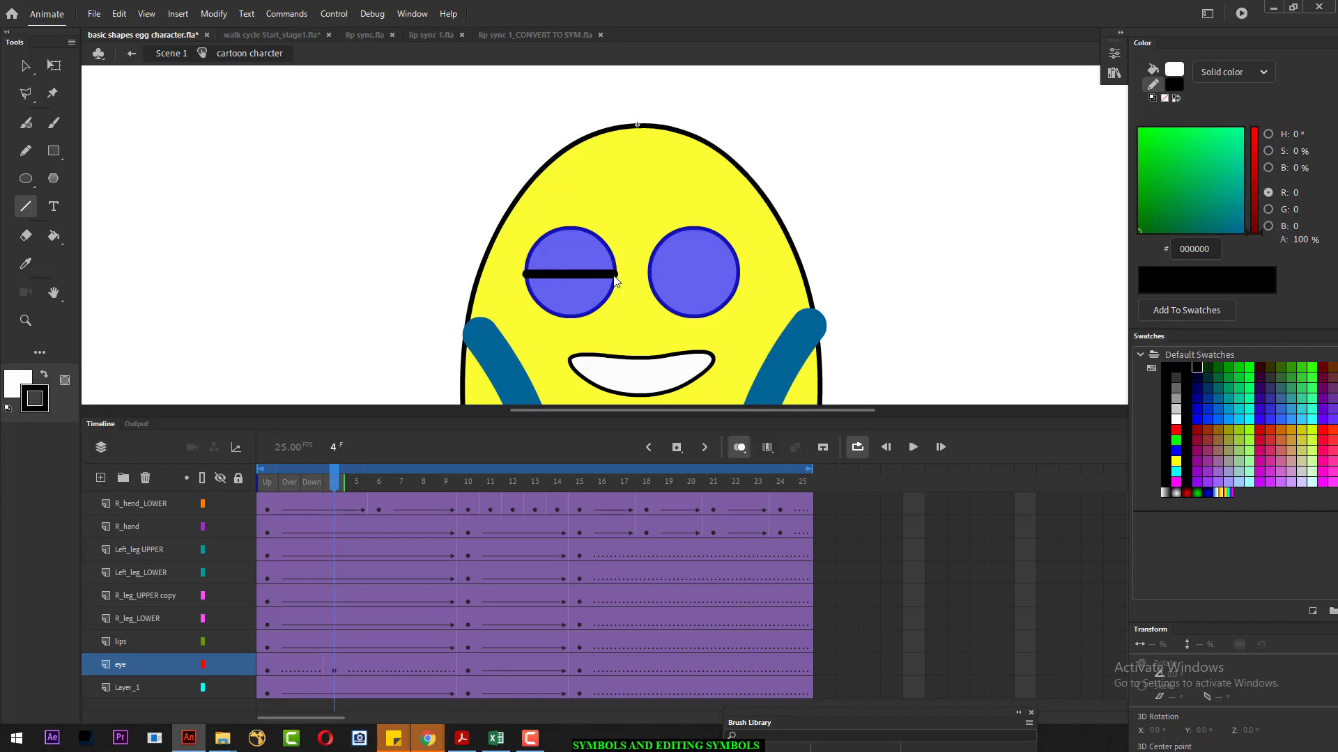
{"action": "left_click_drag", "start_coordinate": [649, 273], "coordinate": [738, 268]}
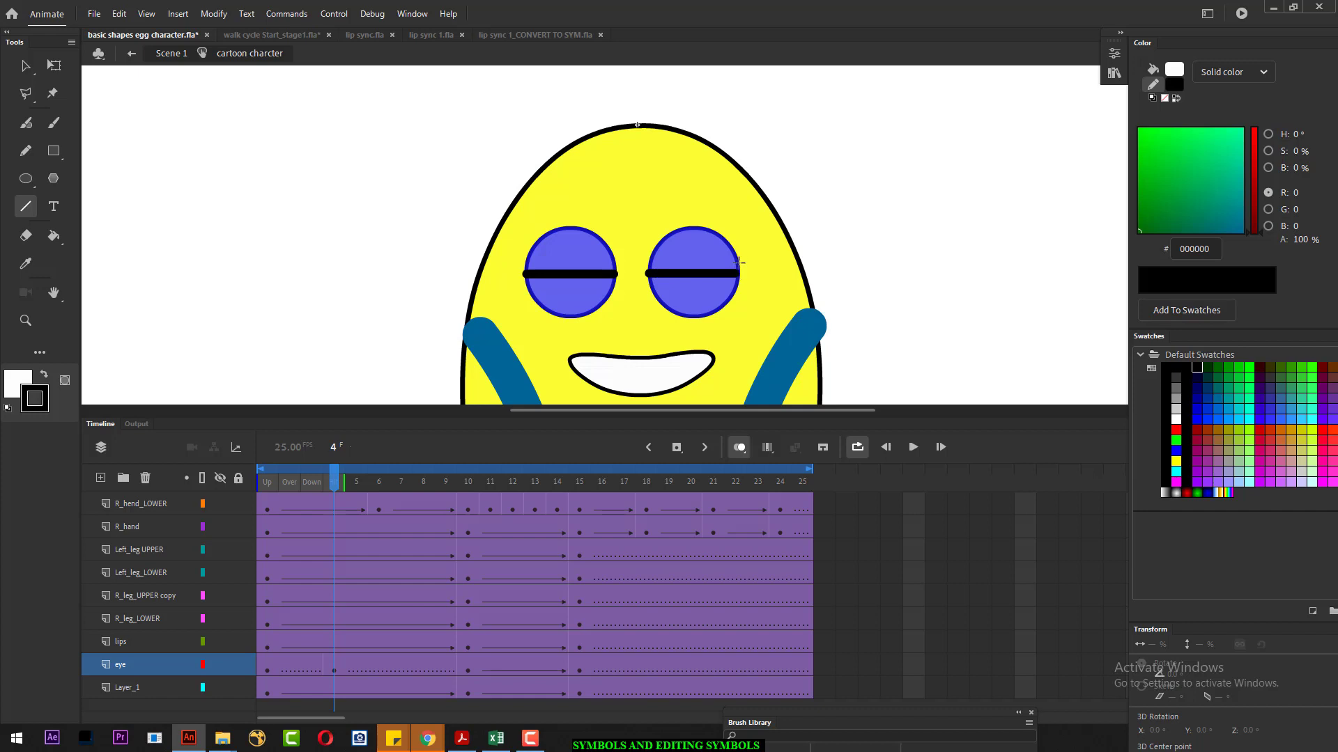
{"action": "mouse_move", "coordinate": [338, 482]}
{"action": "left_mouse_down"}
{"action": "mouse_move", "coordinate": [314, 484]}
{"action": "mouse_move", "coordinate": [352, 495]}
{"action": "mouse_move", "coordinate": [267, 487]}
{"action": "mouse_move", "coordinate": [356, 485]}
{"action": "mouse_move", "coordinate": [289, 486]}
{"action": "mouse_move", "coordinate": [356, 489]}
{"action": "mouse_move", "coordinate": [336, 490]}
{"action": "left_mouse_up"}
{"action": "left_click", "coordinate": [737, 447]}
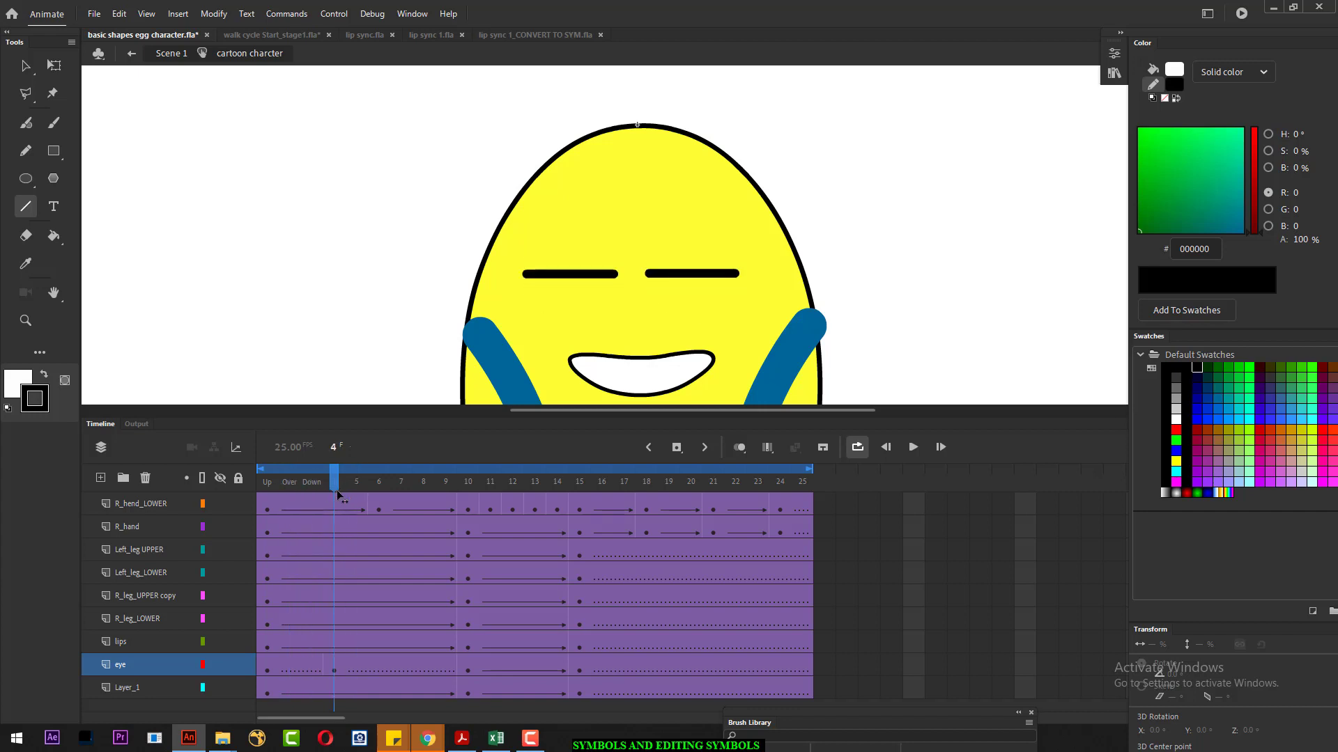
- Bend both straight eye lines downward at their middles into curved closed eyelids, and scrub the first frames to check the blink
{"action": "left_click", "coordinate": [25, 66]}
{"action": "left_click_drag", "start_coordinate": [568, 282], "coordinate": [569, 293]}
{"action": "left_click", "coordinate": [684, 298]}
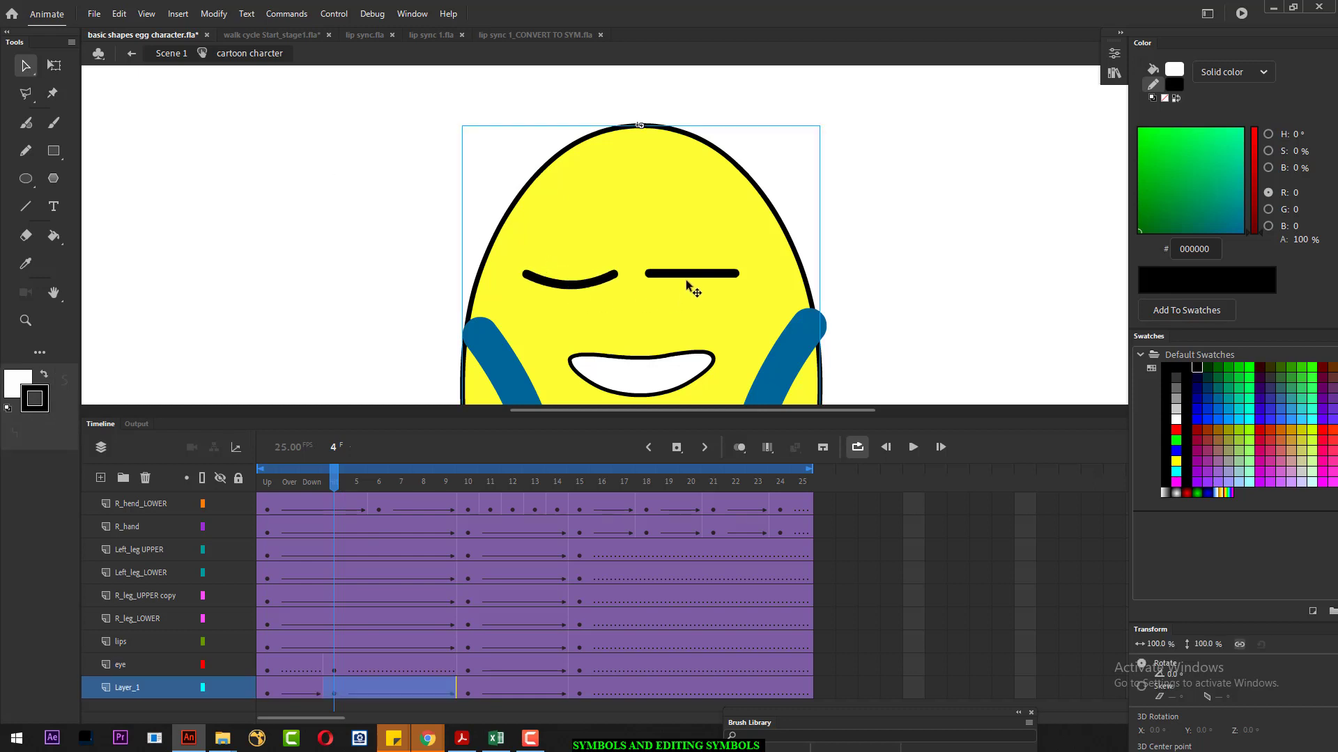
{"action": "left_click_drag", "start_coordinate": [687, 278], "coordinate": [689, 283]}
{"action": "left_click_drag", "start_coordinate": [289, 481], "coordinate": [363, 472]}
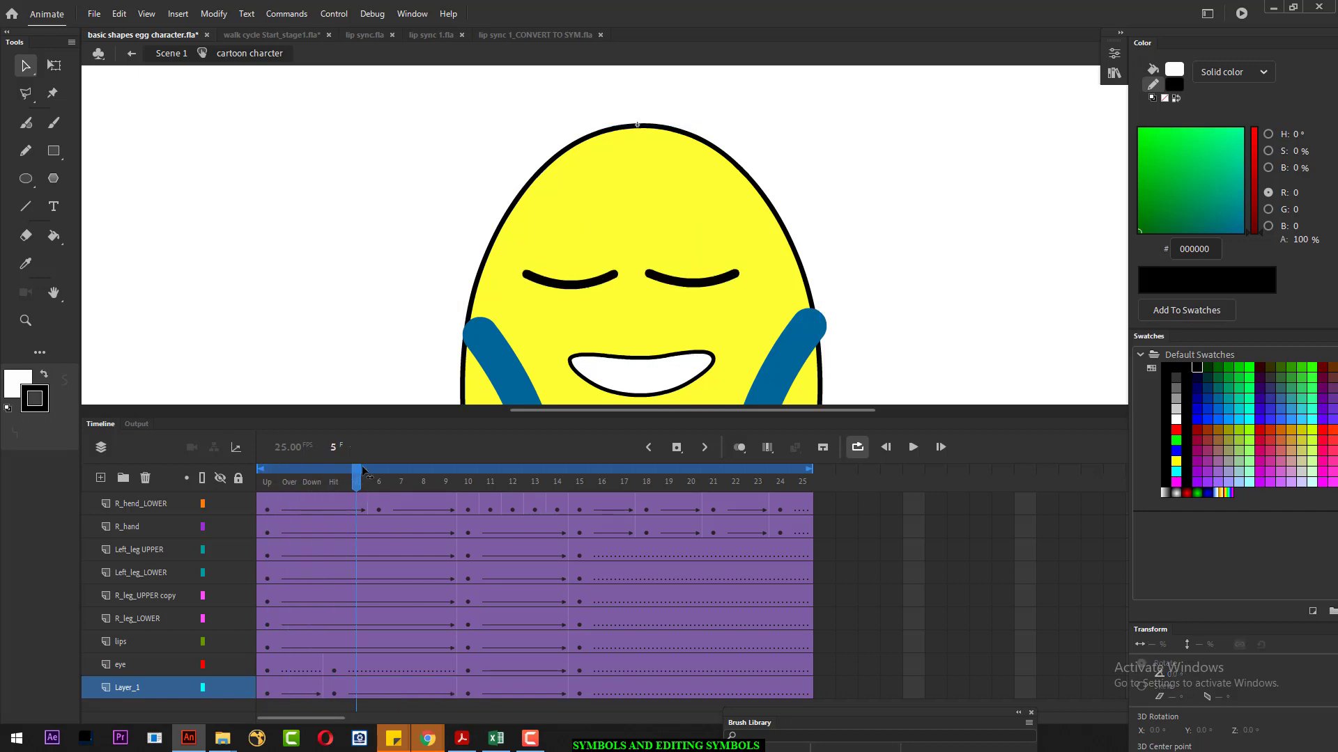
- In the eye layer, copy the open-eye keyframe from frame 1 to frame 7 and the closed-eye keyframe from frame 4 to frame 10
{"action": "left_click", "coordinate": [266, 671]}
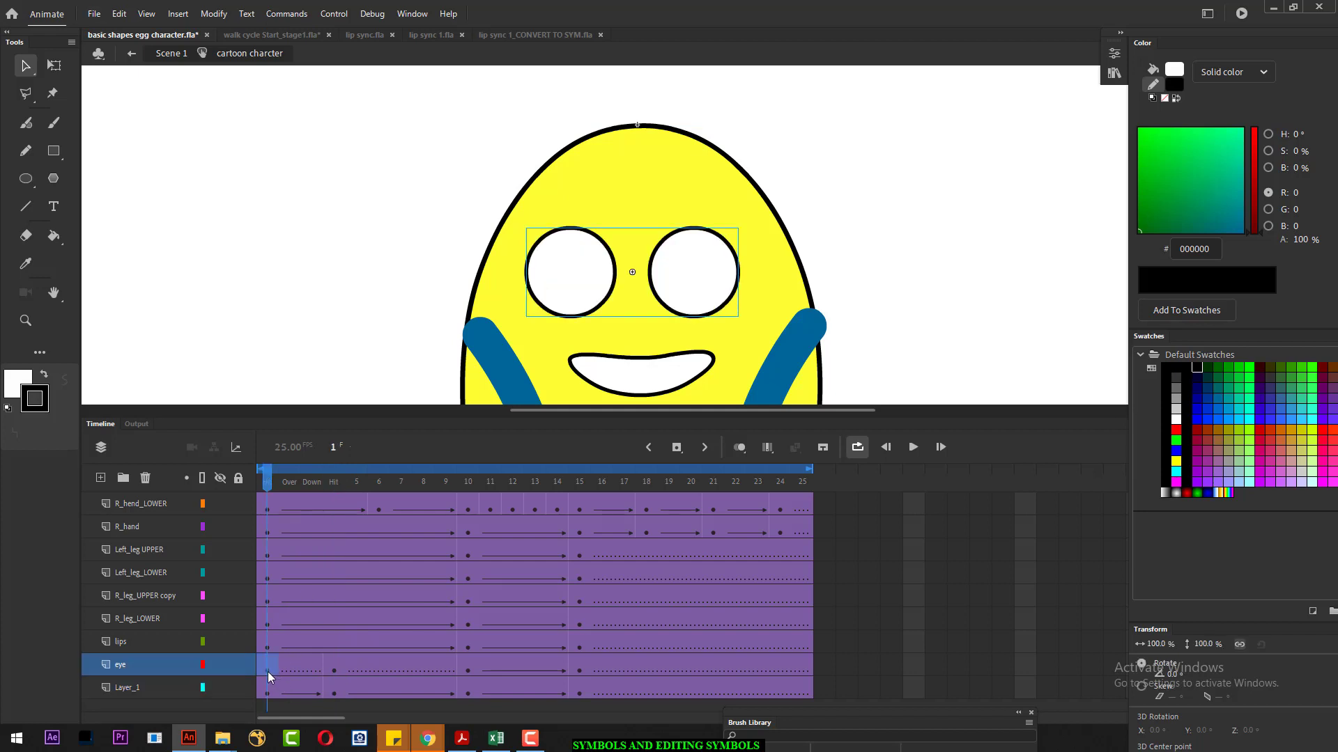
{"action": "left_click_drag", "start_coordinate": [390, 670], "coordinate": [393, 670]}
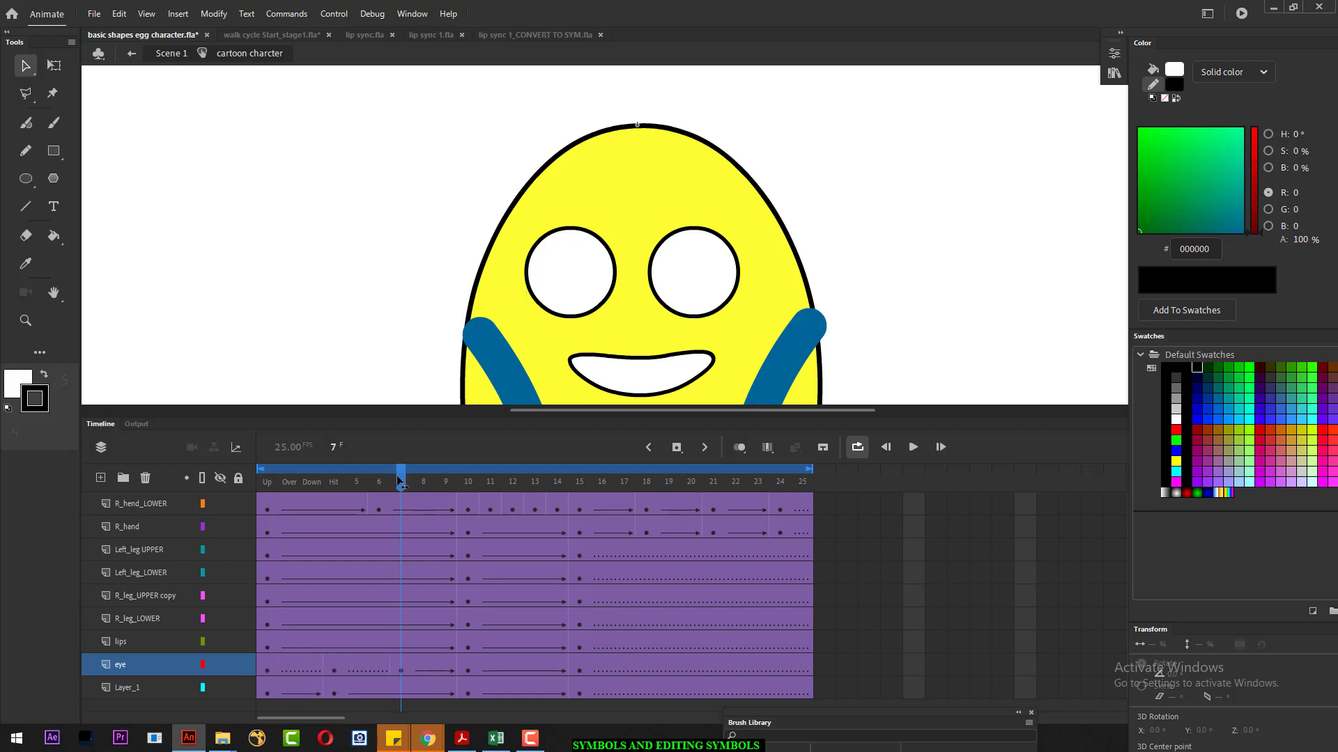
{"action": "left_click", "coordinate": [290, 483]}
{"action": "left_click_drag", "start_coordinate": [304, 492], "coordinate": [411, 491]}
{"action": "left_click", "coordinate": [334, 671]}
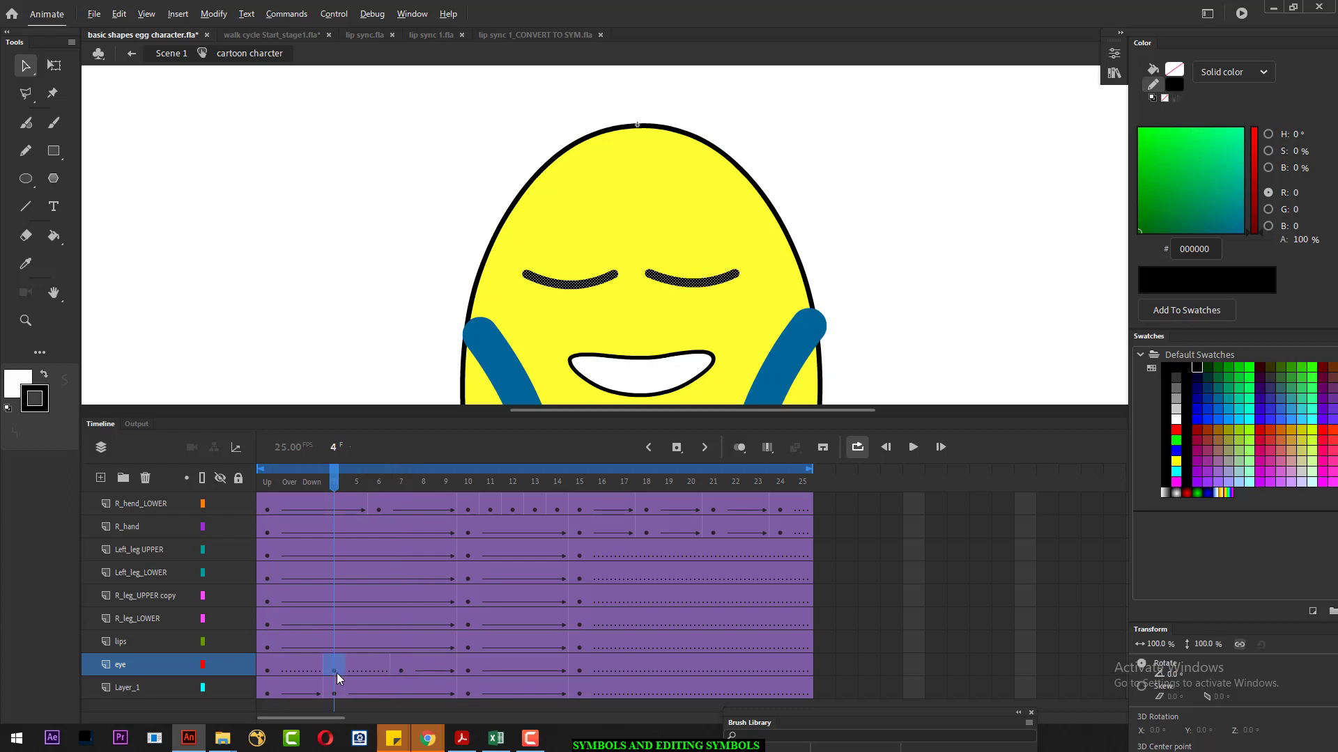
{"action": "left_click_drag", "start_coordinate": [458, 667], "coordinate": [465, 667]}
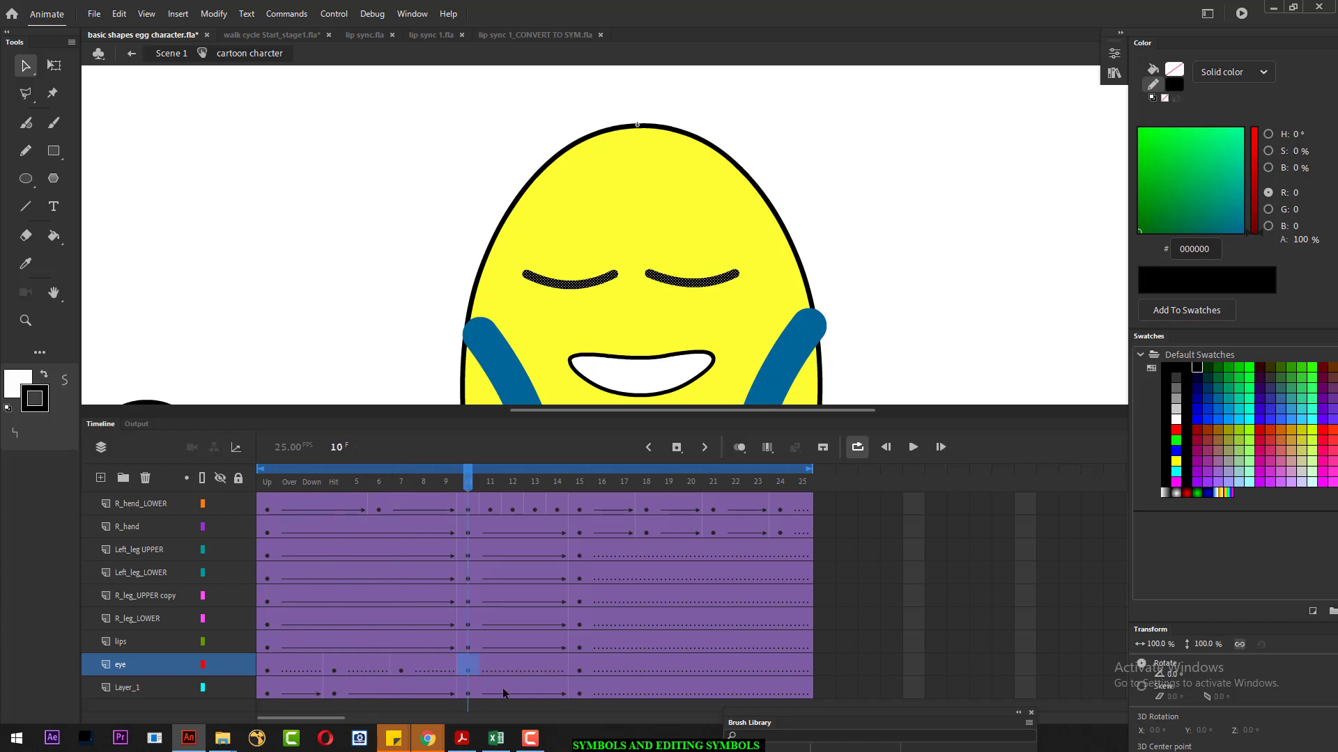
{"action": "left_click", "coordinate": [400, 671]}
{"action": "left_click_drag", "start_coordinate": [468, 673], "coordinate": [538, 671]}
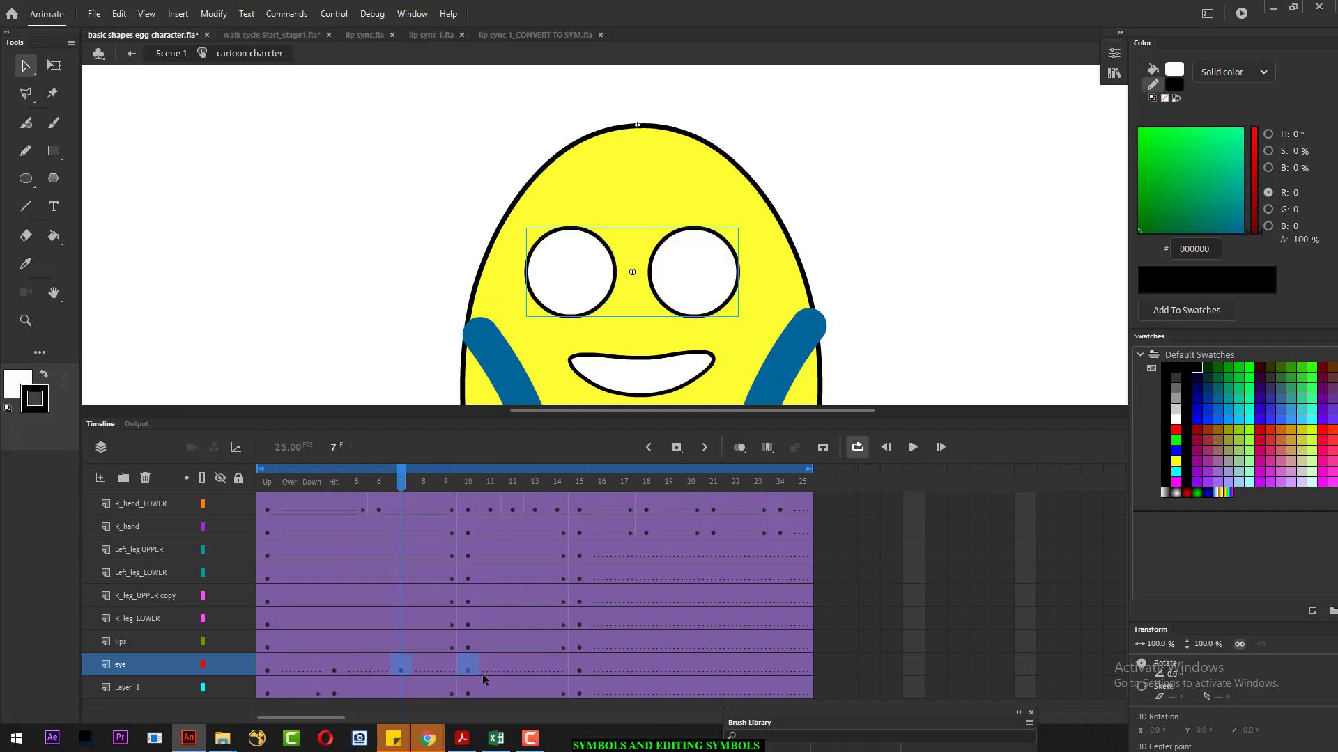
{"action": "left_click", "coordinate": [465, 672]}
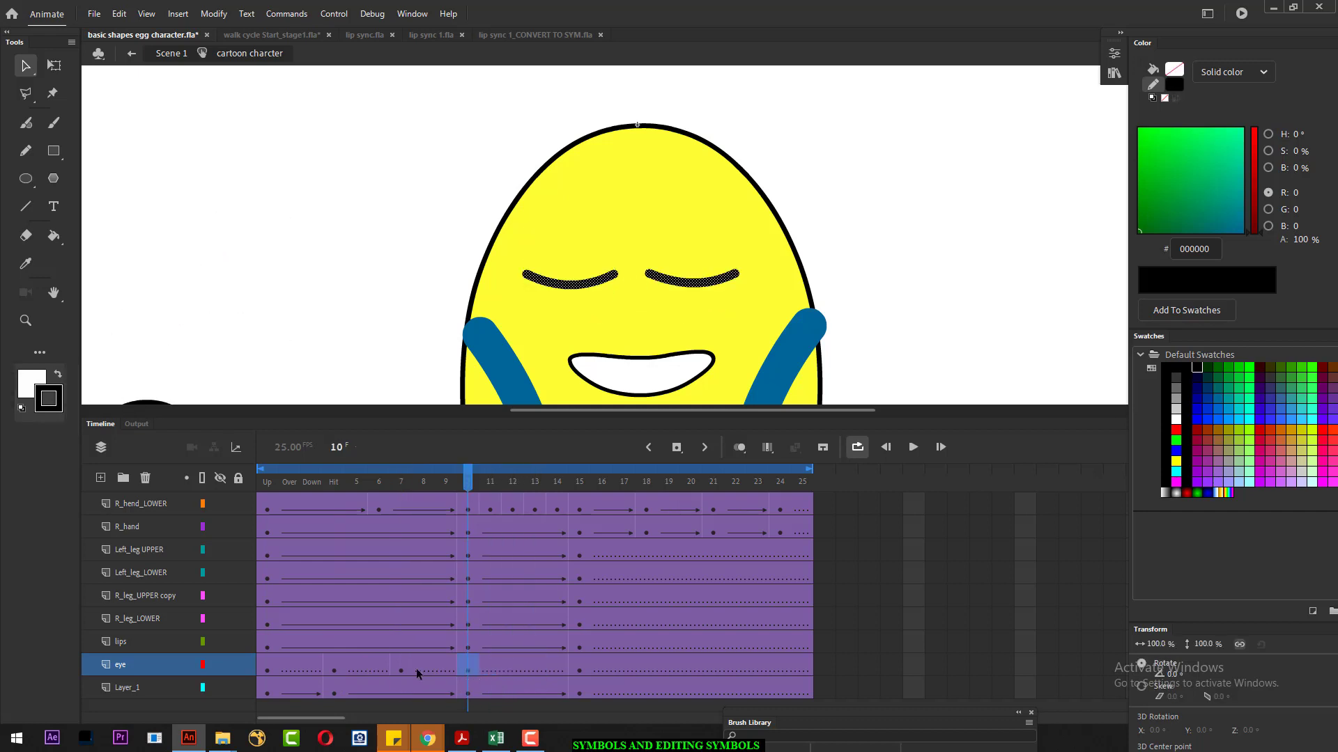
- Play the animation from frame 1 to check the blinking eyes, stop it, and scrub back to frame 9
{"action": "left_click_drag", "start_coordinate": [468, 474], "coordinate": [274, 491]}
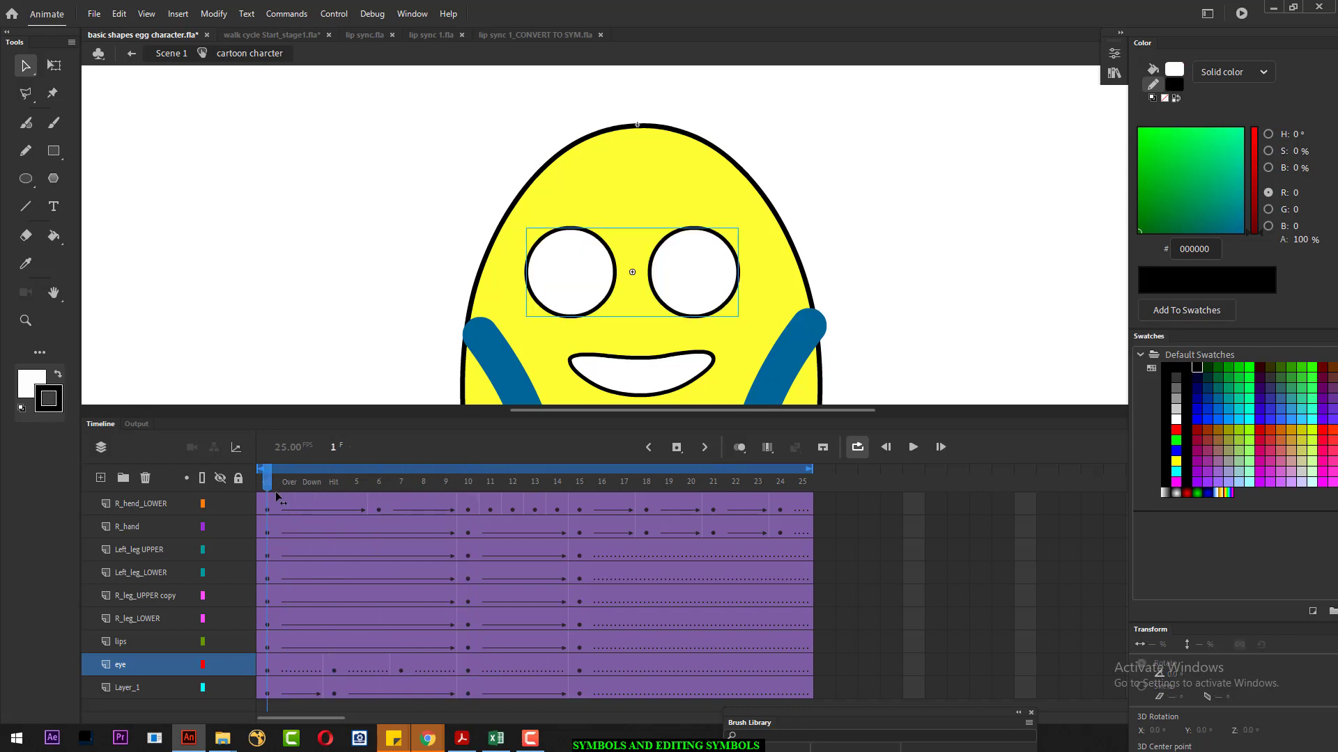
{"action": "key", "text": "Return"}
{"action": "key", "text": "Return"}
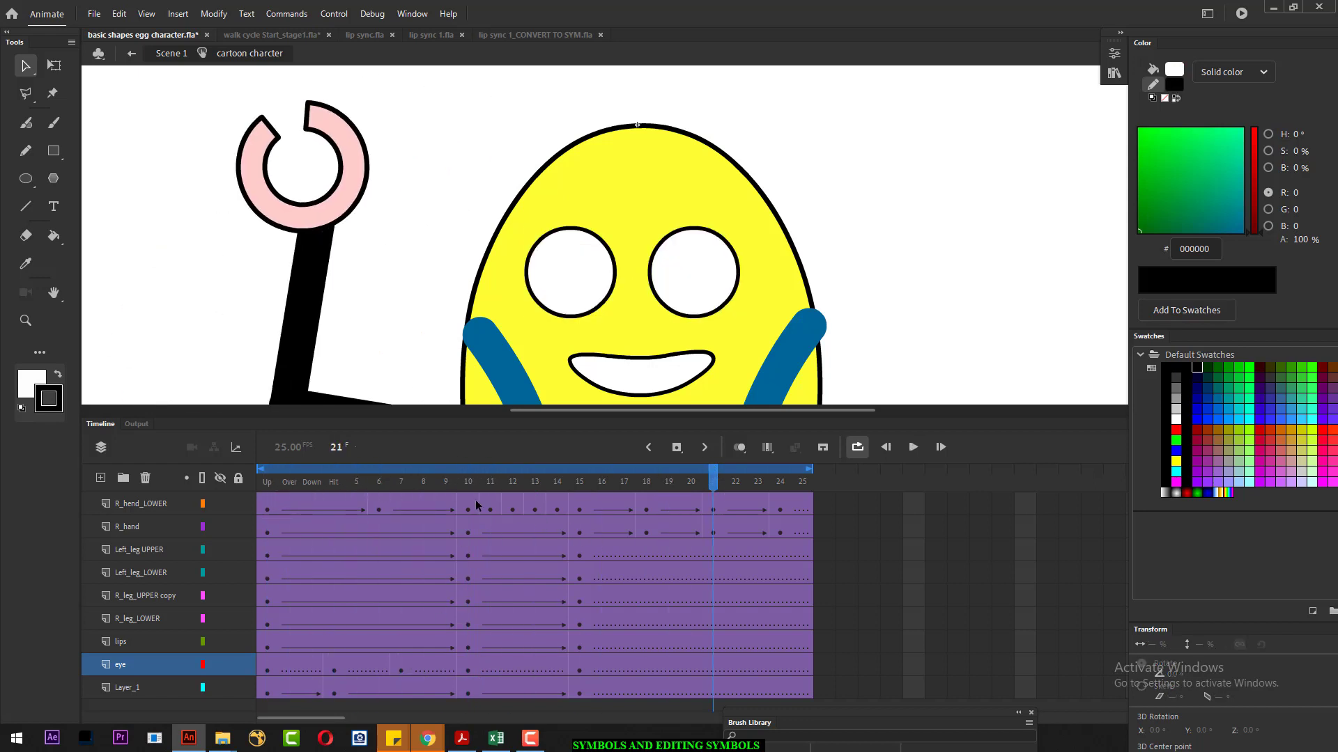
{"action": "mouse_move", "coordinate": [461, 475]}
{"action": "left_mouse_down"}
{"action": "mouse_move", "coordinate": [286, 483]}
{"action": "mouse_move", "coordinate": [520, 487]}
{"action": "mouse_move", "coordinate": [453, 493]}
{"action": "left_mouse_up"}
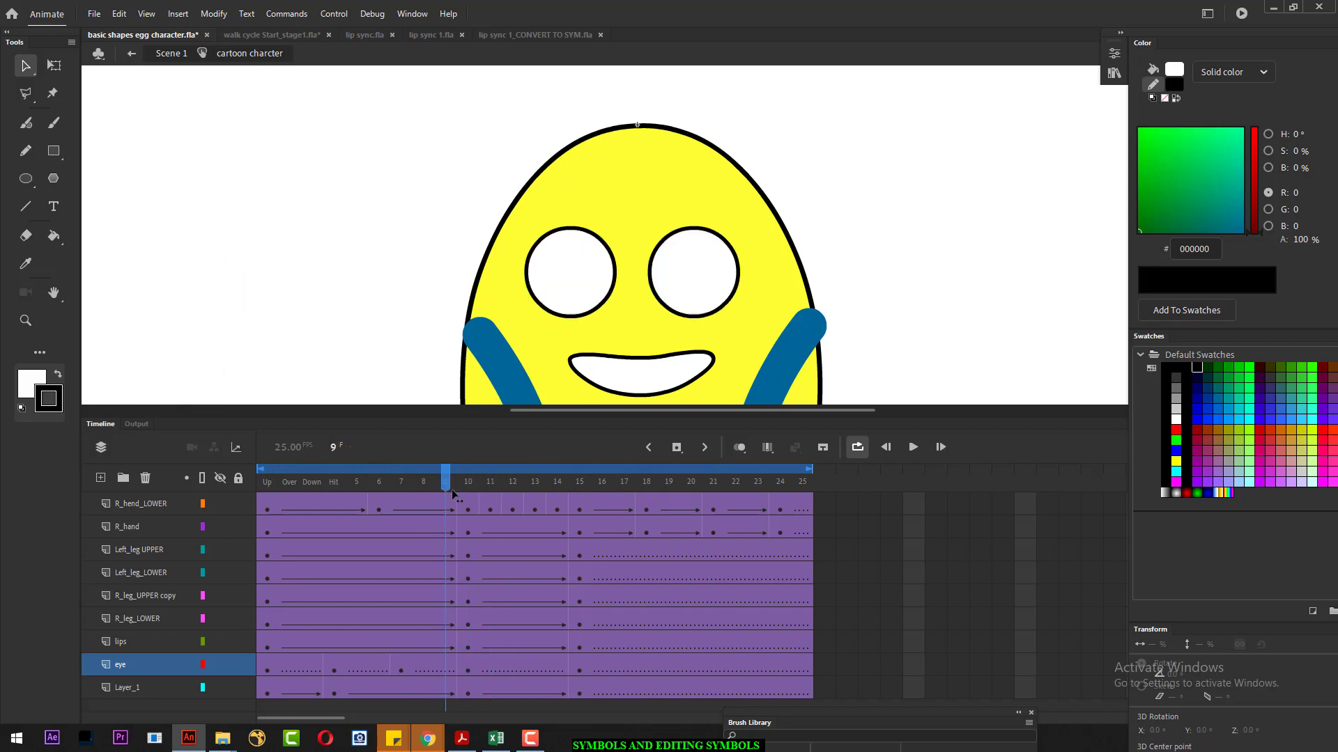
{"action": "left_click", "coordinate": [468, 671]}
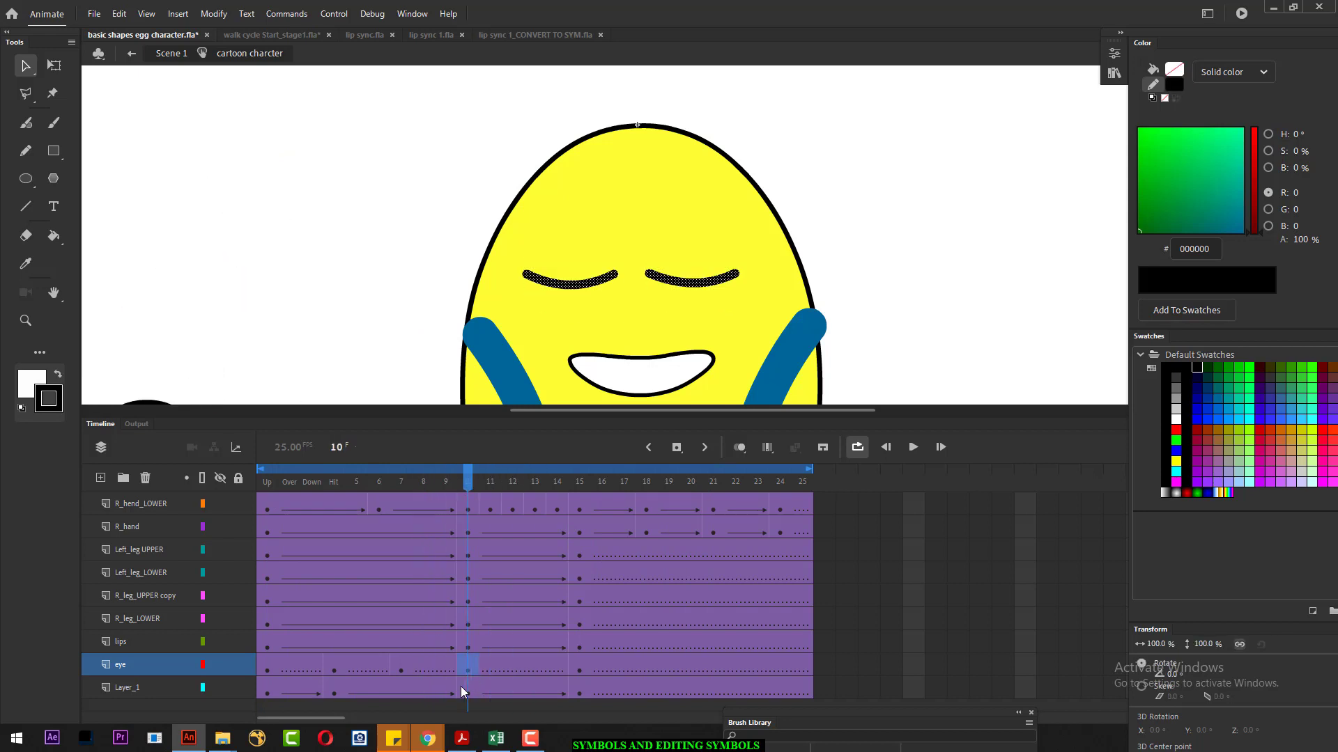
{"action": "left_click", "coordinate": [402, 671], "text": "shift"}
{"action": "left_click", "coordinate": [335, 671], "text": "shift"}
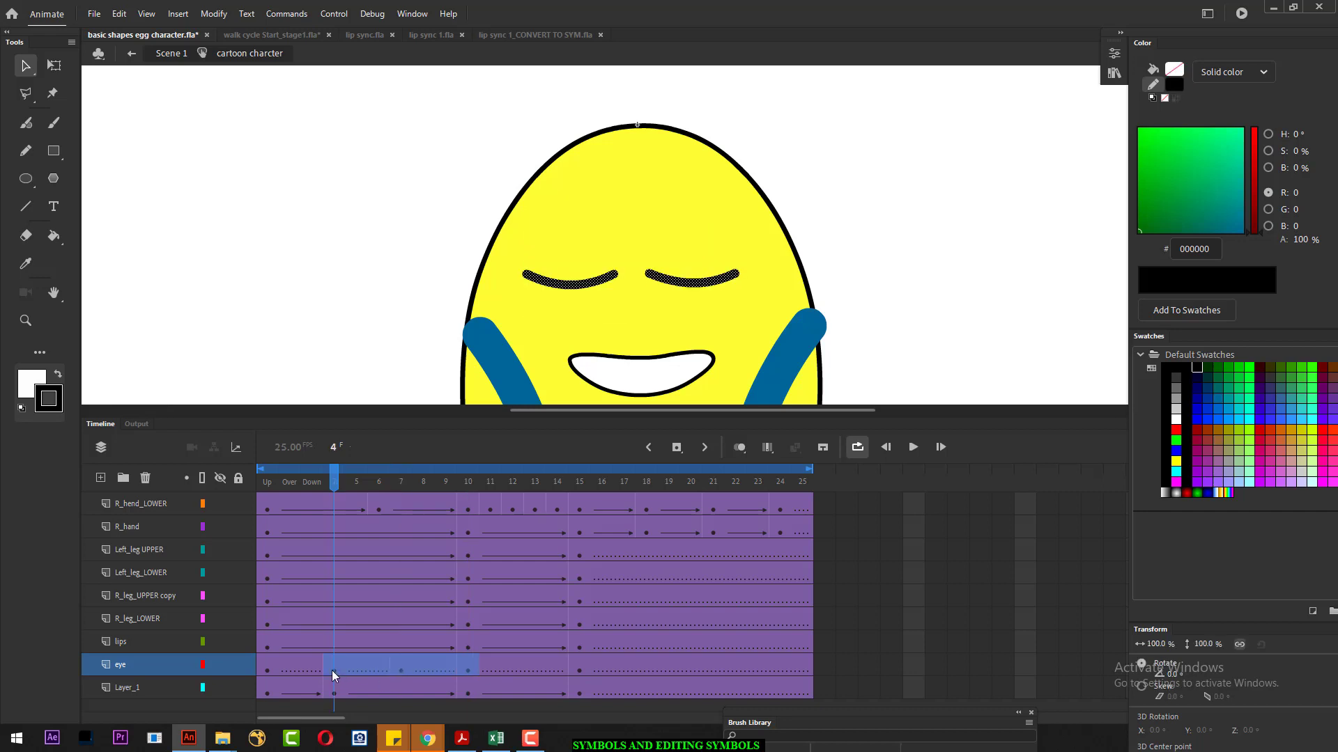
{"action": "left_click", "coordinate": [402, 671], "text": "shift"}
{"action": "left_click", "coordinate": [468, 671], "text": "ctrl"}
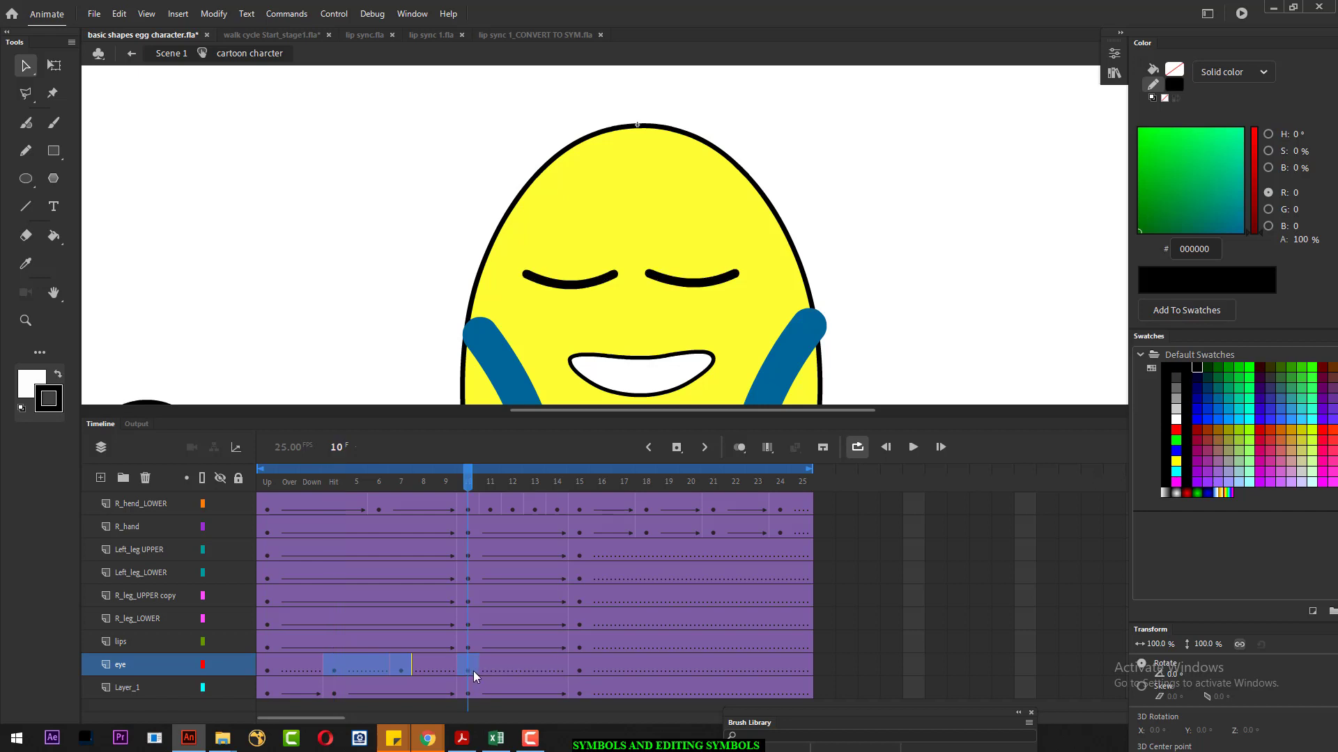
{"action": "left_click_drag", "start_coordinate": [469, 673], "coordinate": [491, 674]}
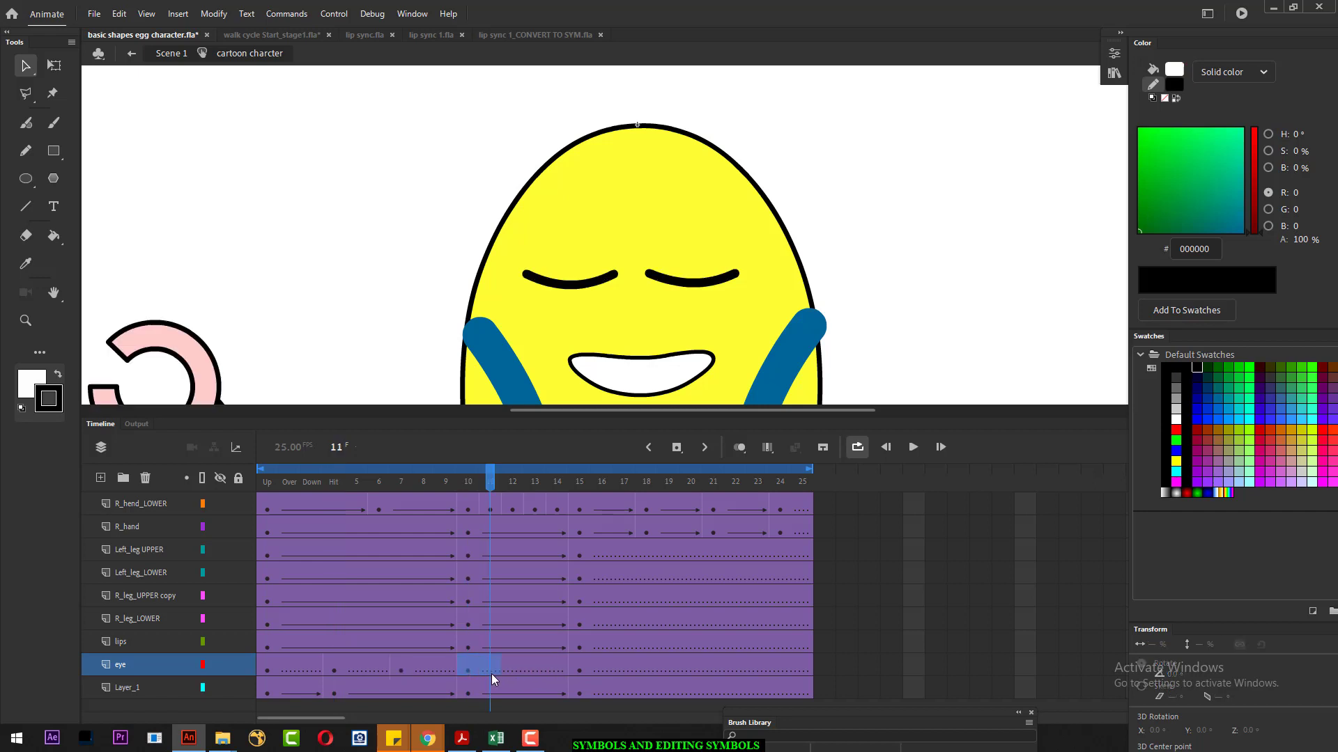
{"action": "left_click", "coordinate": [501, 675]}
- Space out the blink by moving the eye layer's keyframes from frame 10 to 15, 7 to 10, and 4 to 6
{"action": "left_click", "coordinate": [468, 671]}
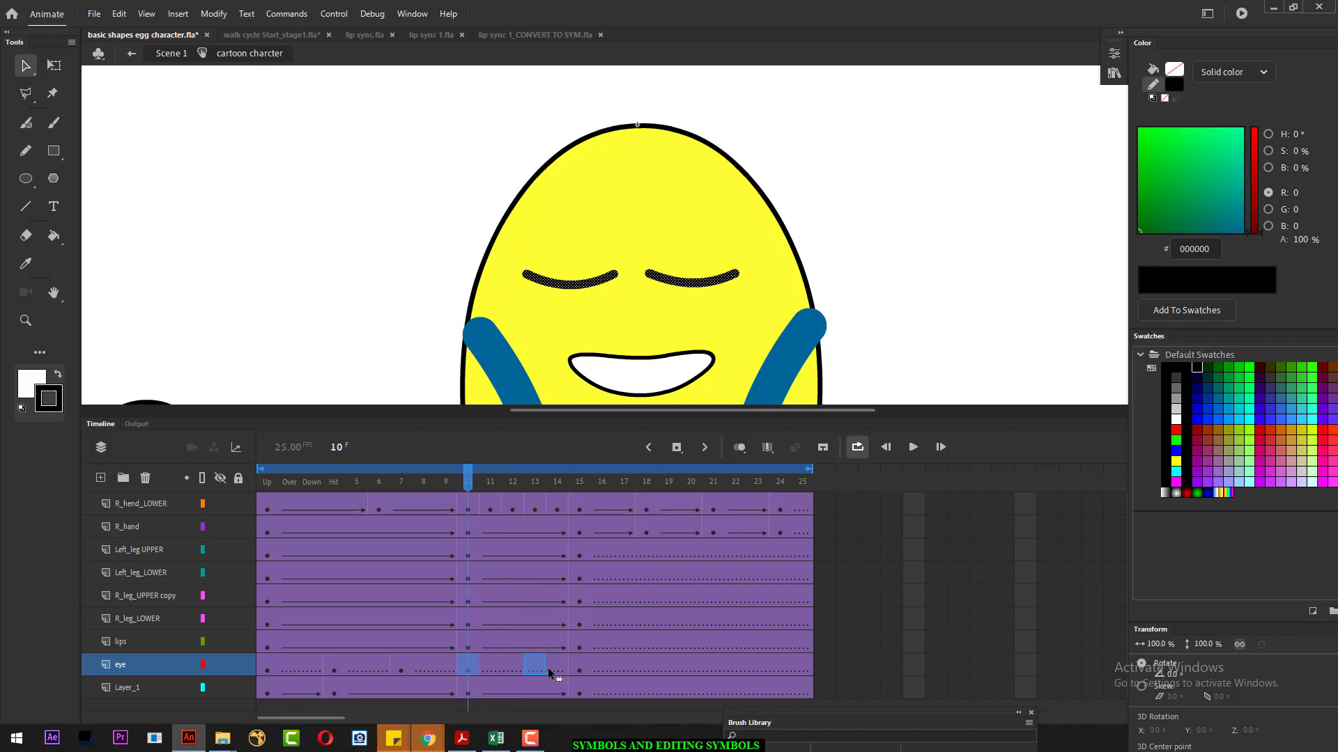
{"action": "left_click_drag", "start_coordinate": [548, 667], "coordinate": [573, 667]}
{"action": "left_click", "coordinate": [400, 670]}
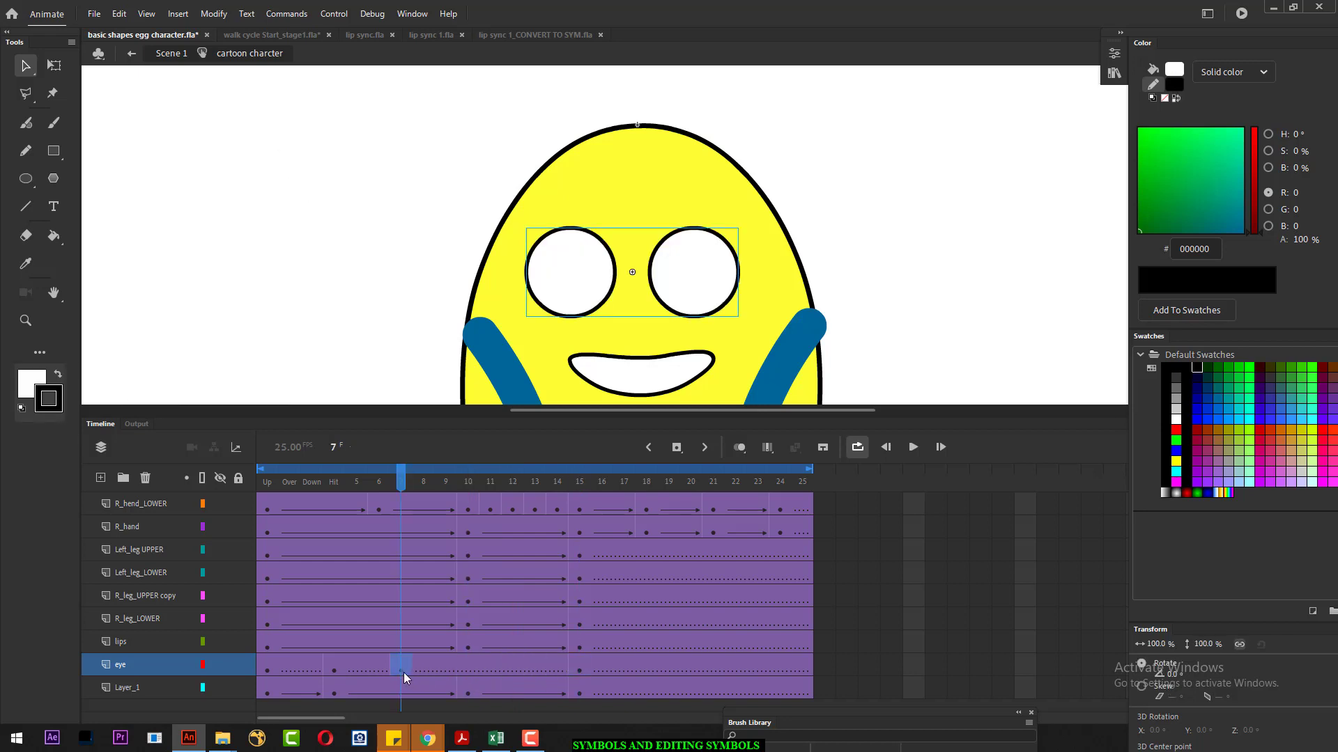
{"action": "left_click", "coordinate": [466, 671]}
{"action": "left_click", "coordinate": [332, 672]}
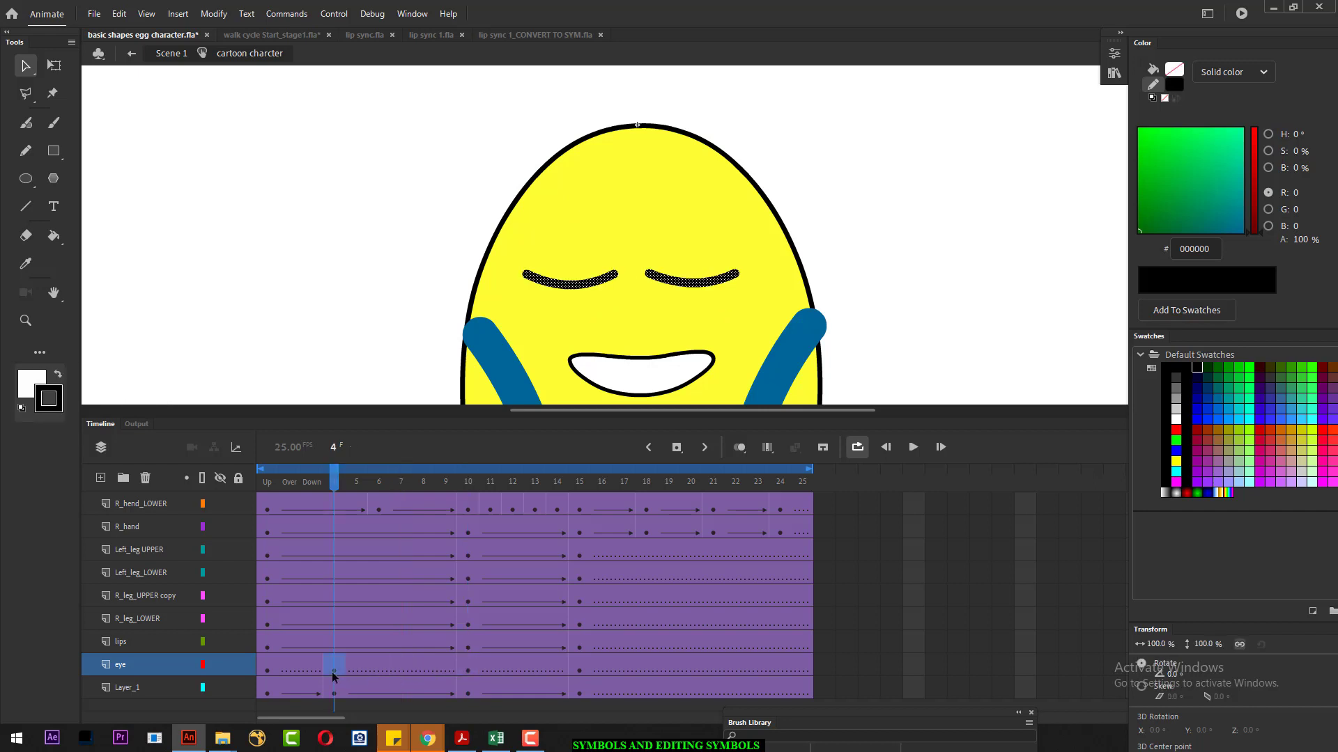
{"action": "left_click_drag", "start_coordinate": [364, 667], "coordinate": [379, 667]}
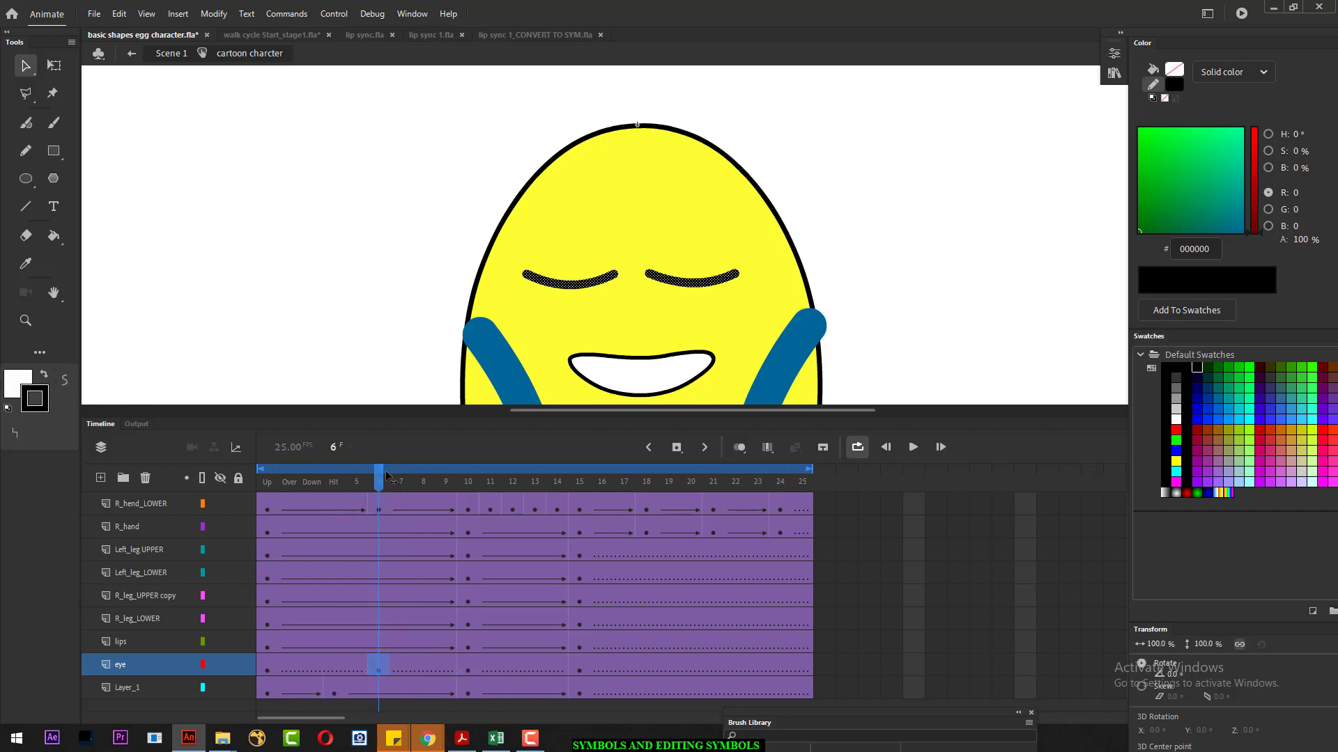
- Play and scrub the blink, and copy the eye layer's open-eye keyframe from frame 1 to frame 18
{"action": "key", "text": "Return"}
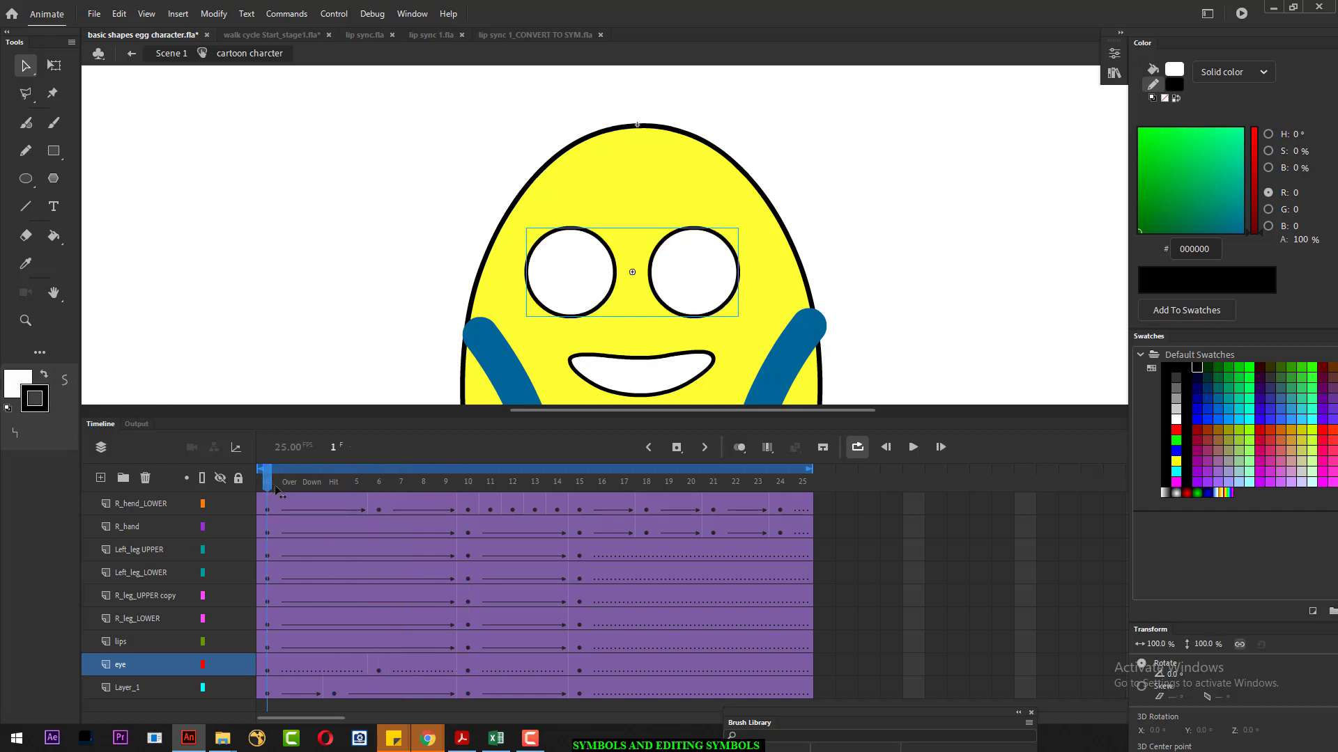
{"action": "left_click", "coordinate": [311, 483]}
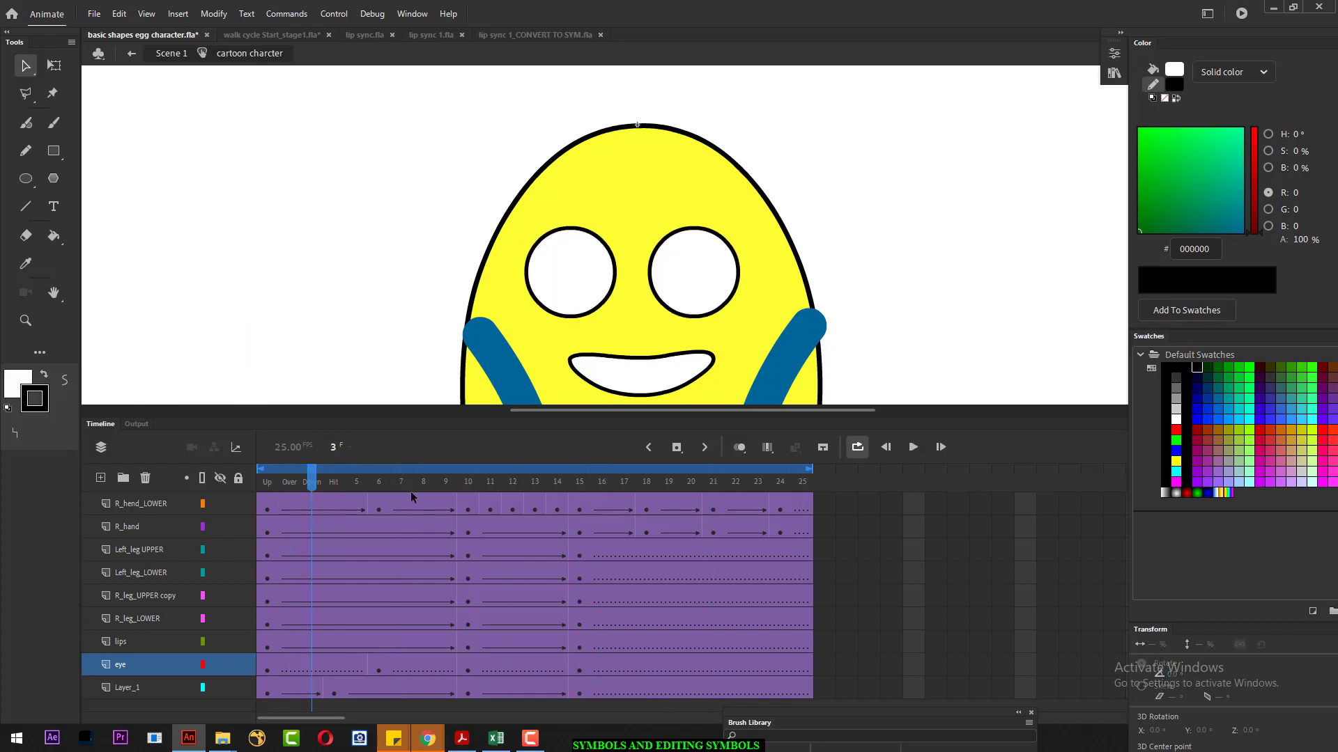
{"action": "left_click_drag", "start_coordinate": [312, 482], "coordinate": [653, 495]}
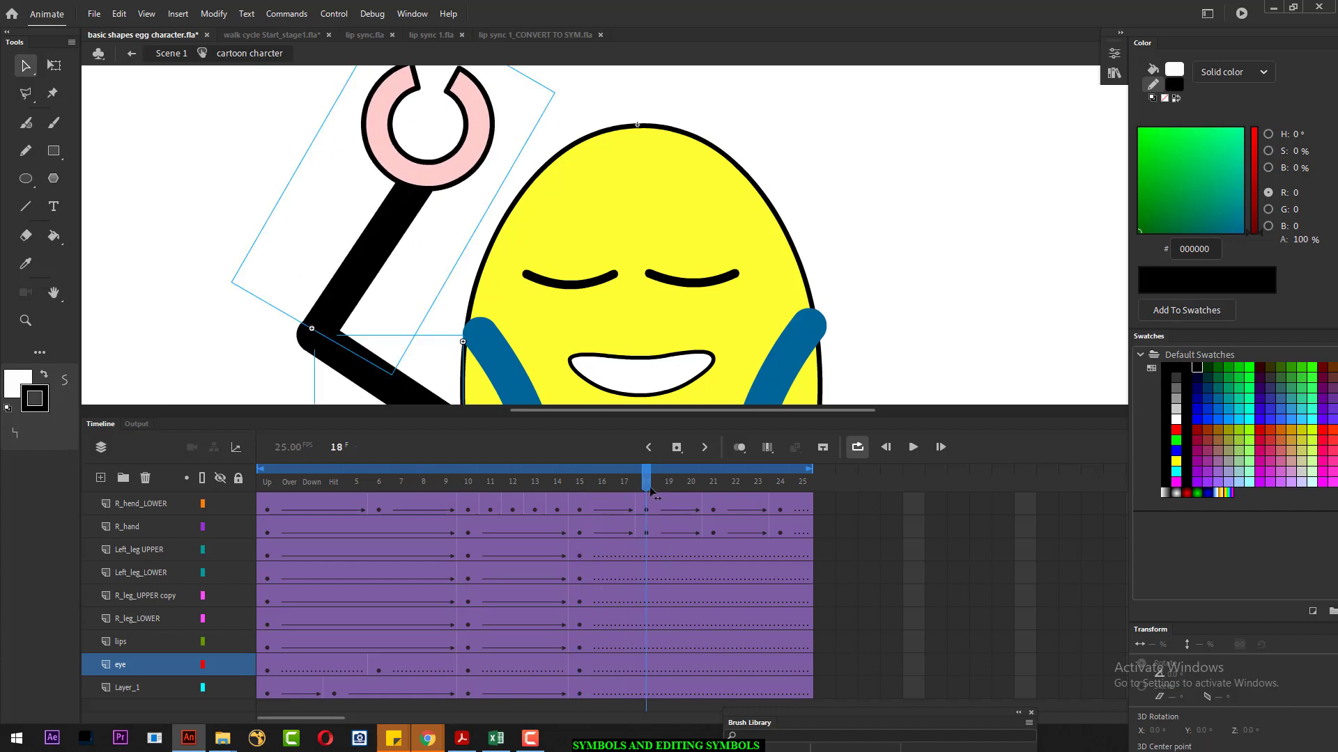
{"action": "left_click", "coordinate": [268, 670]}
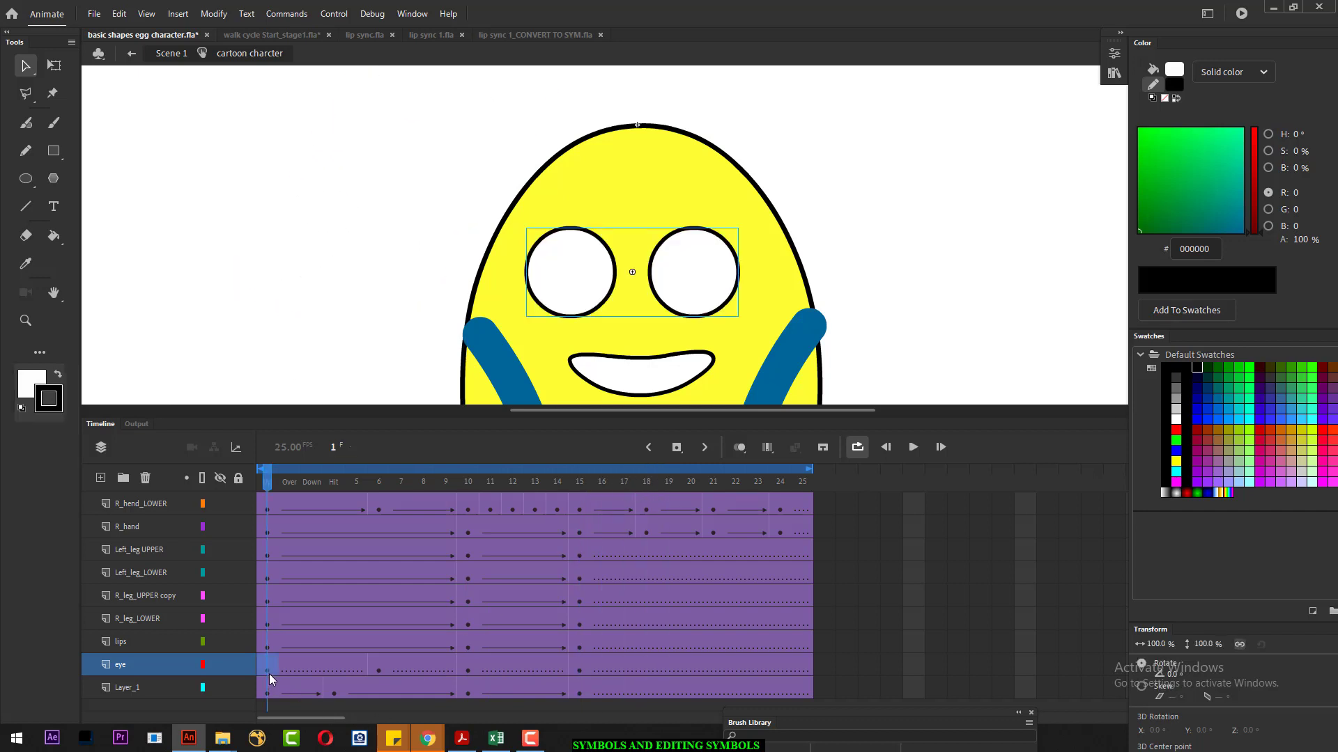
{"action": "left_click_drag", "start_coordinate": [269, 675], "coordinate": [650, 667]}
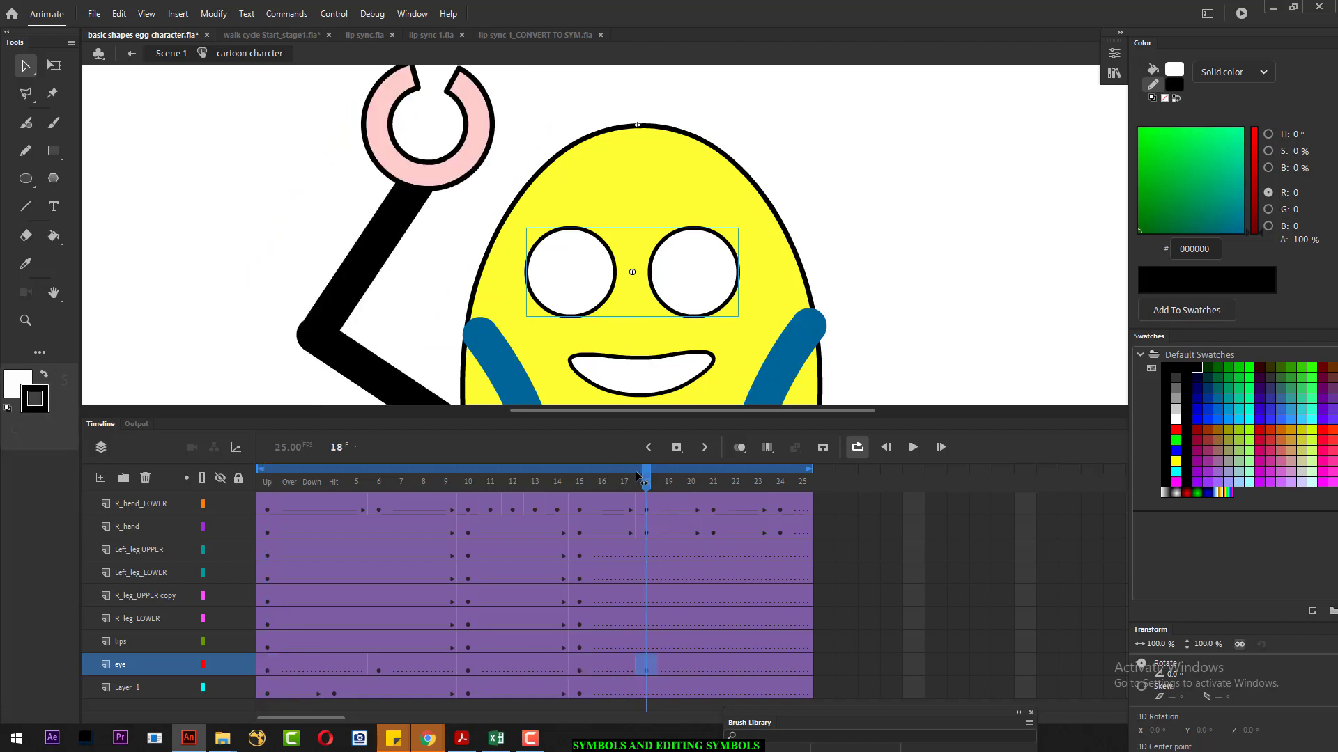
- Play the looping animation with the whole character in view, stop it, and return to frame 1 with the lips layer selected
{"action": "key", "text": "Return"}
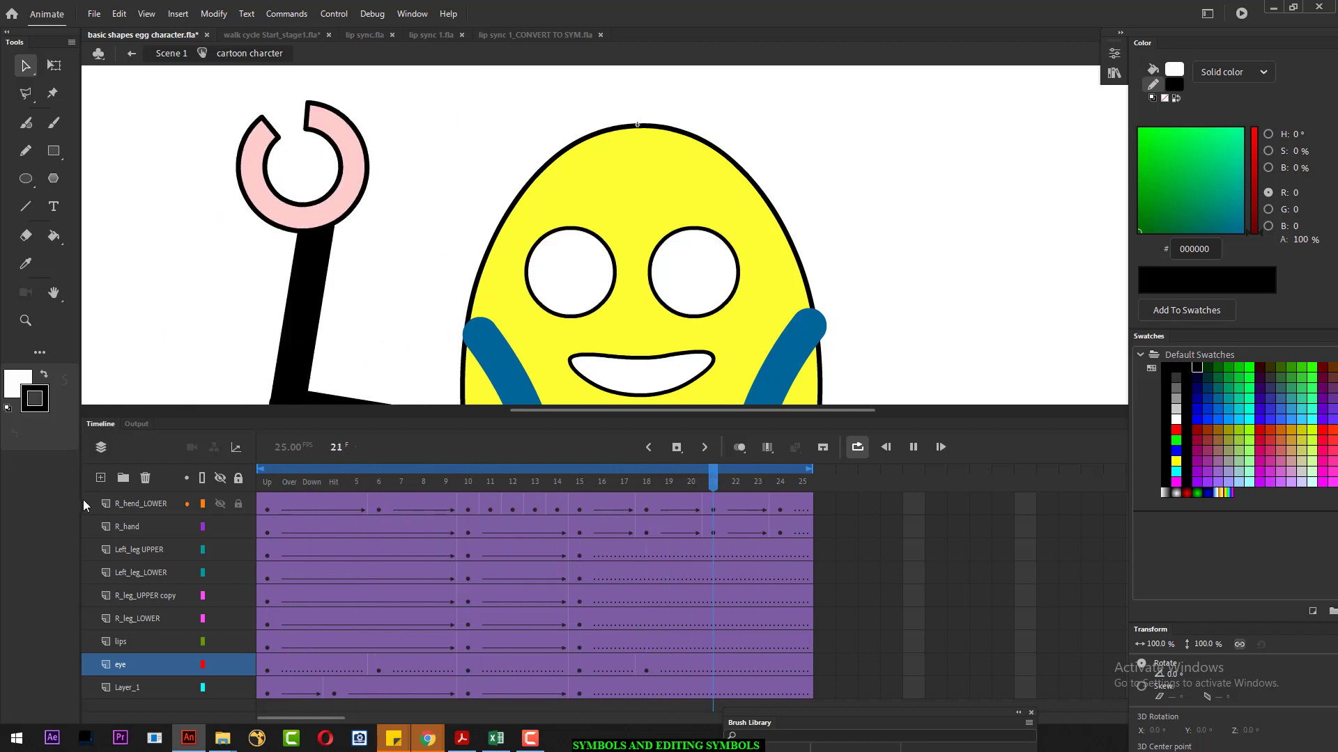
{"action": "key", "text": "ctrl+2"}
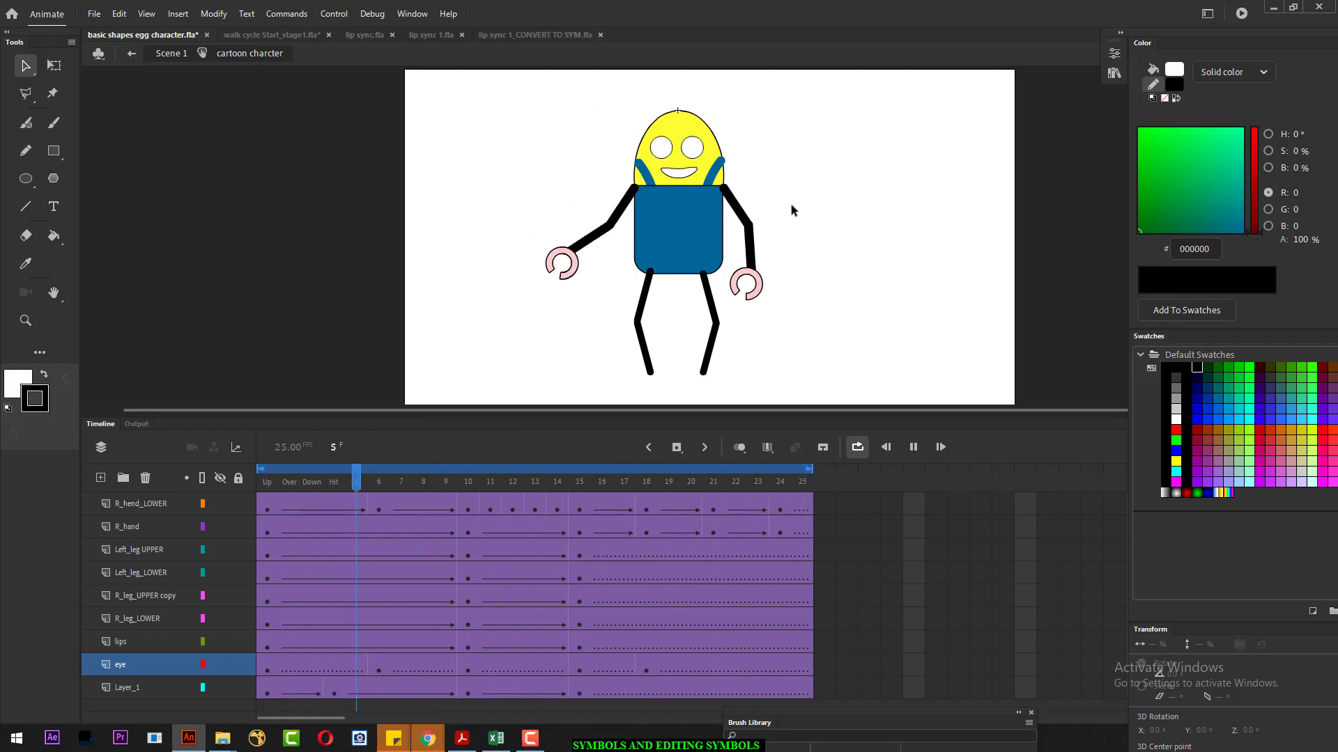
{"action": "key", "text": "ctrl+="}
{"action": "key", "text": "ctrl+minus"}
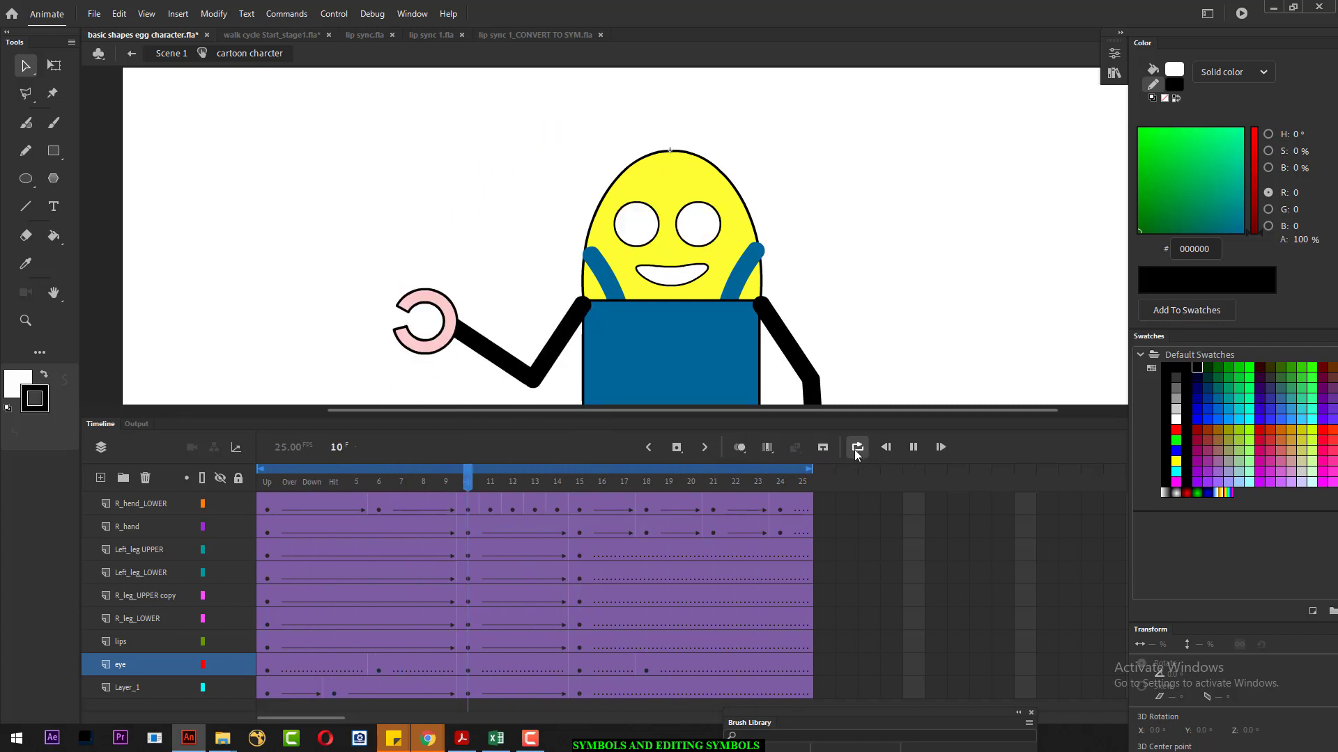
{"action": "left_click", "coordinate": [913, 447]}
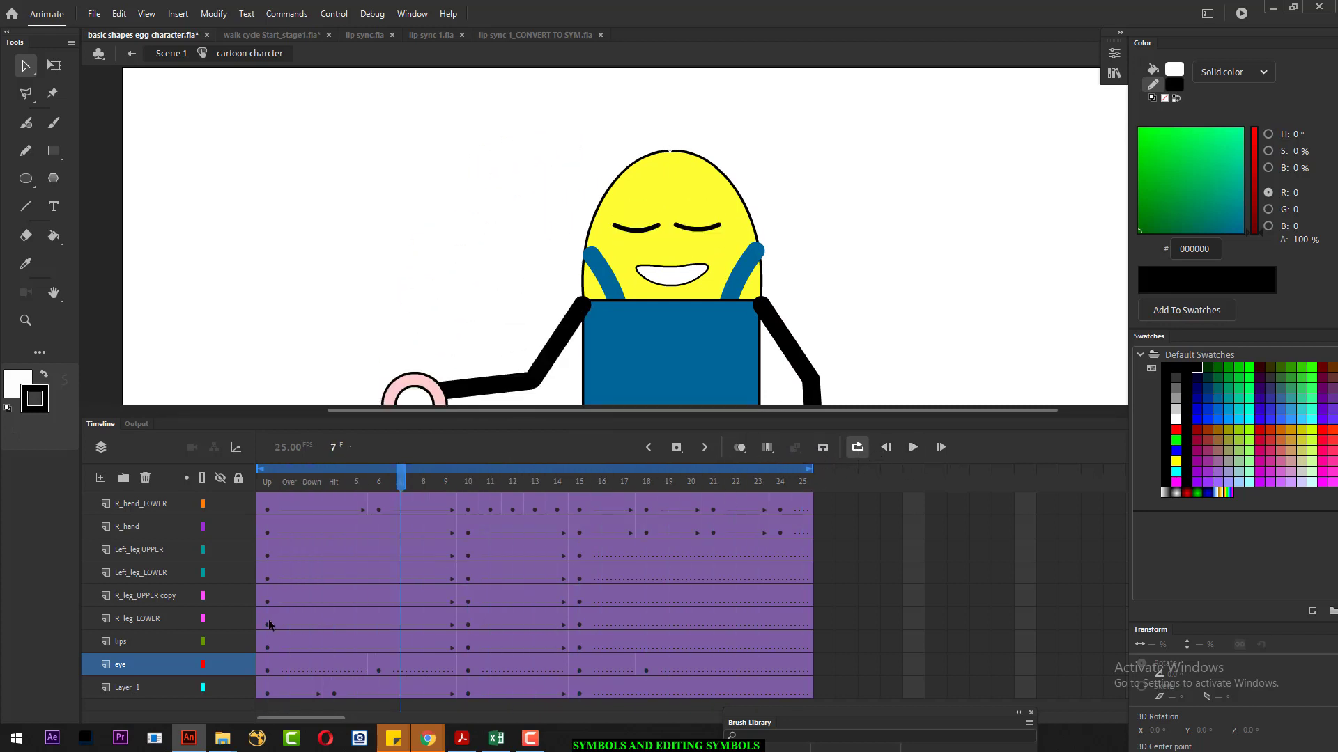
{"action": "left_click", "coordinate": [126, 642]}
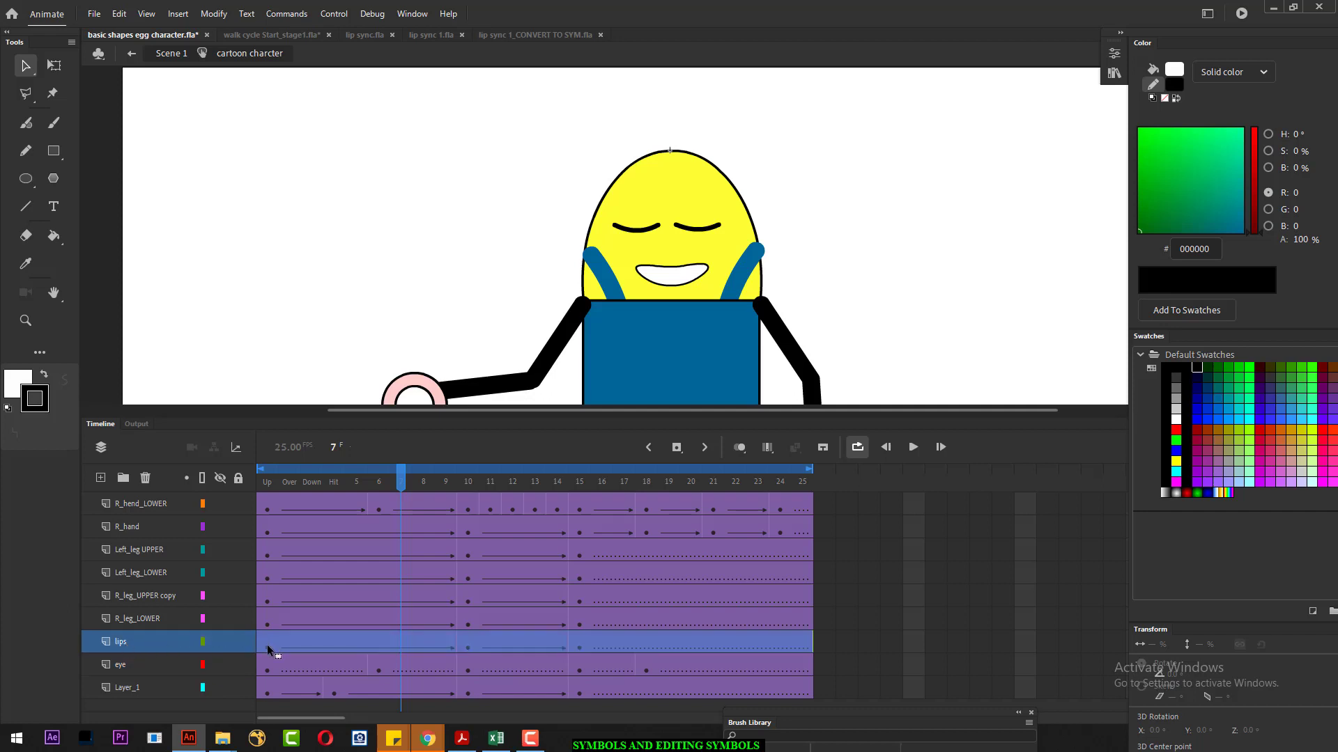
{"action": "left_click_drag", "start_coordinate": [397, 499], "coordinate": [269, 499]}
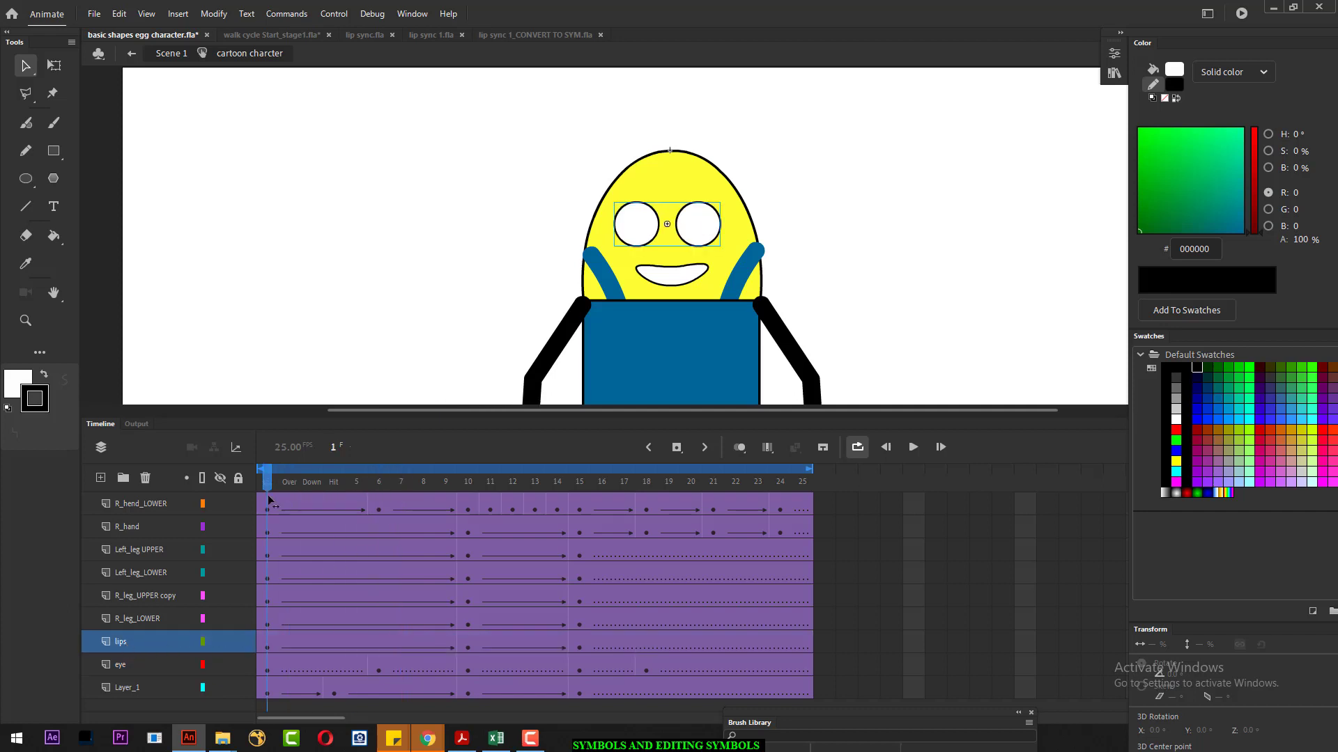
- Switch to lip sync 1_CONVERT TO SYM.fla, enlarge the stage area, and examine the chart of lip sync mouth positions
{"action": "left_click", "coordinate": [524, 34]}
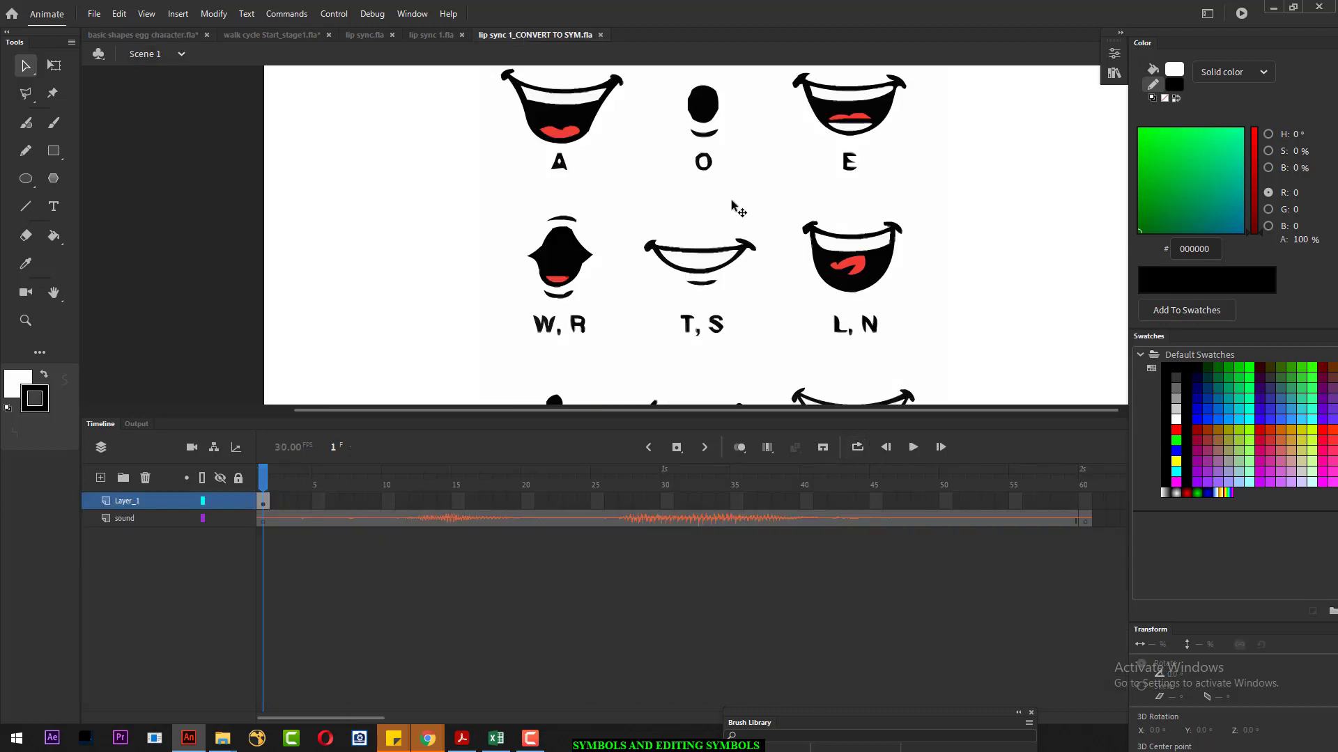
{"action": "scroll", "coordinate": [735, 207], "scroll_direction": "up", "scroll_amount": 3}
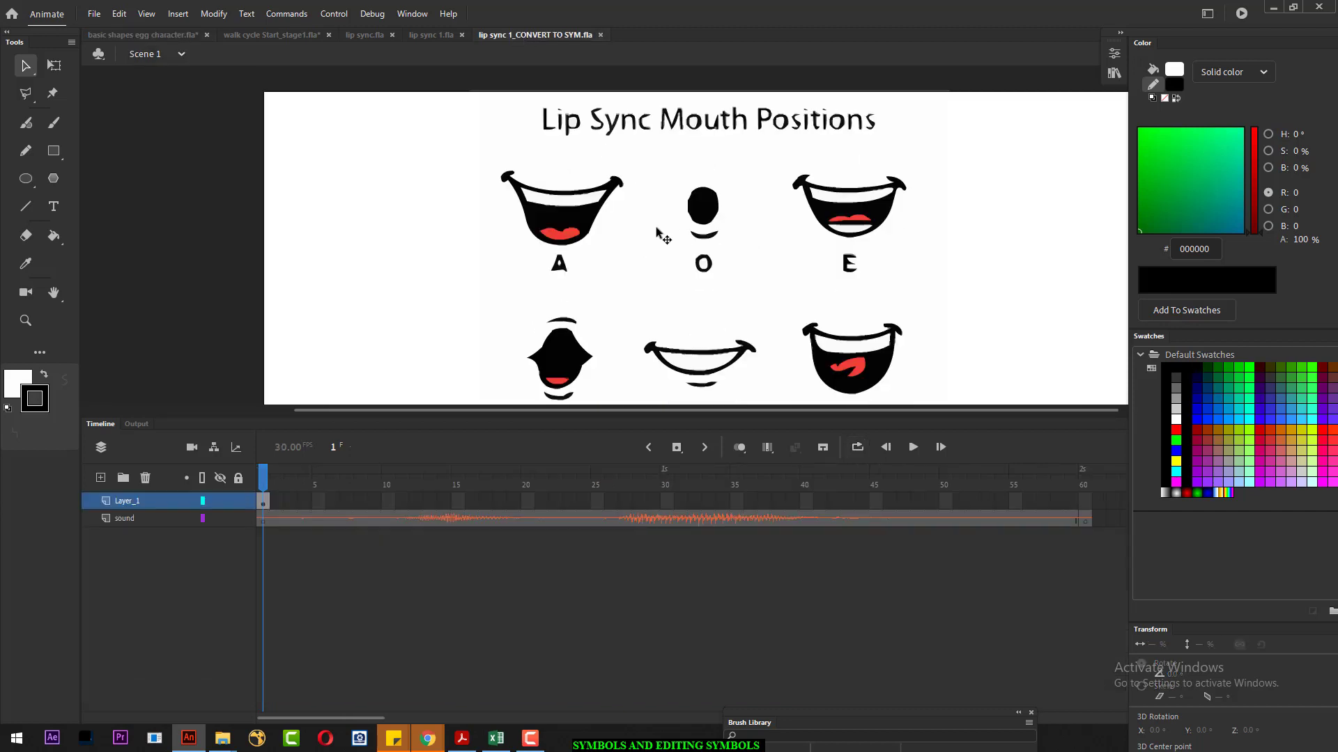
{"action": "scroll", "coordinate": [680, 237], "scroll_direction": "down", "scroll_amount": 2}
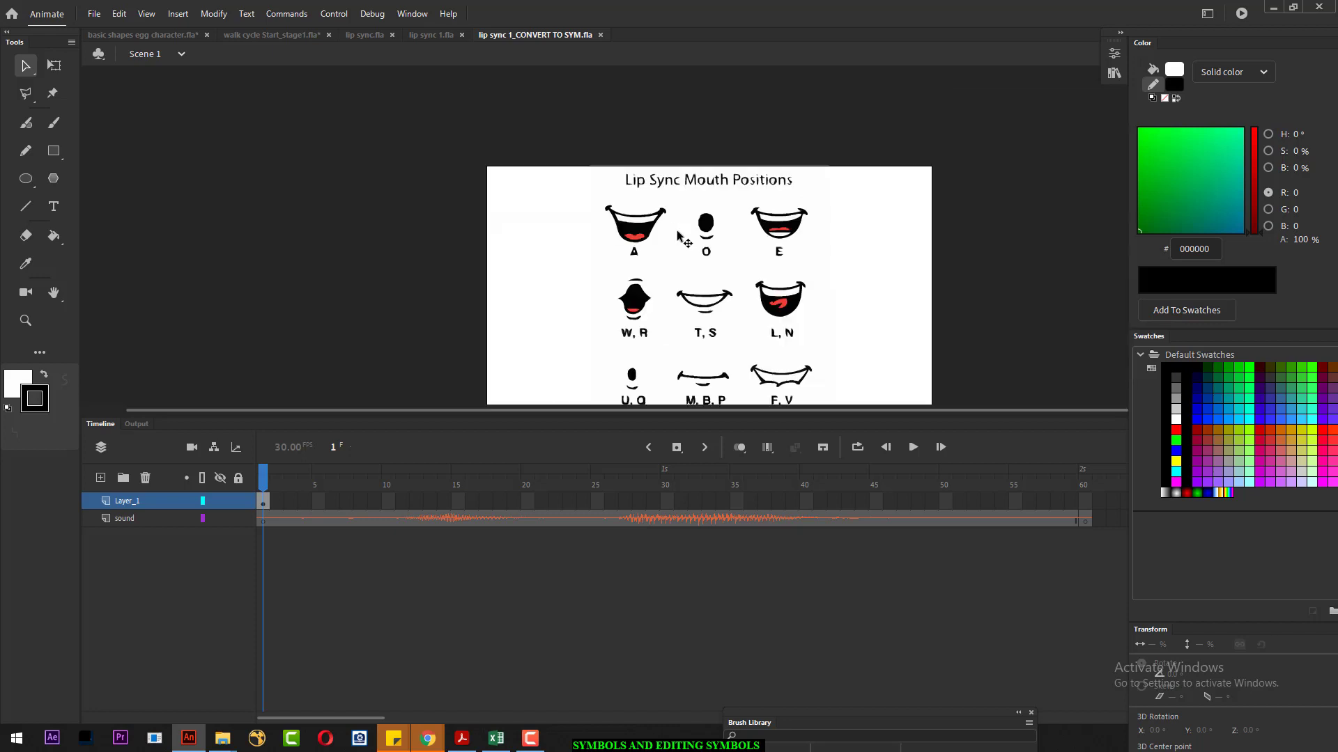
{"action": "scroll", "coordinate": [763, 251], "scroll_direction": "down", "scroll_amount": 2}
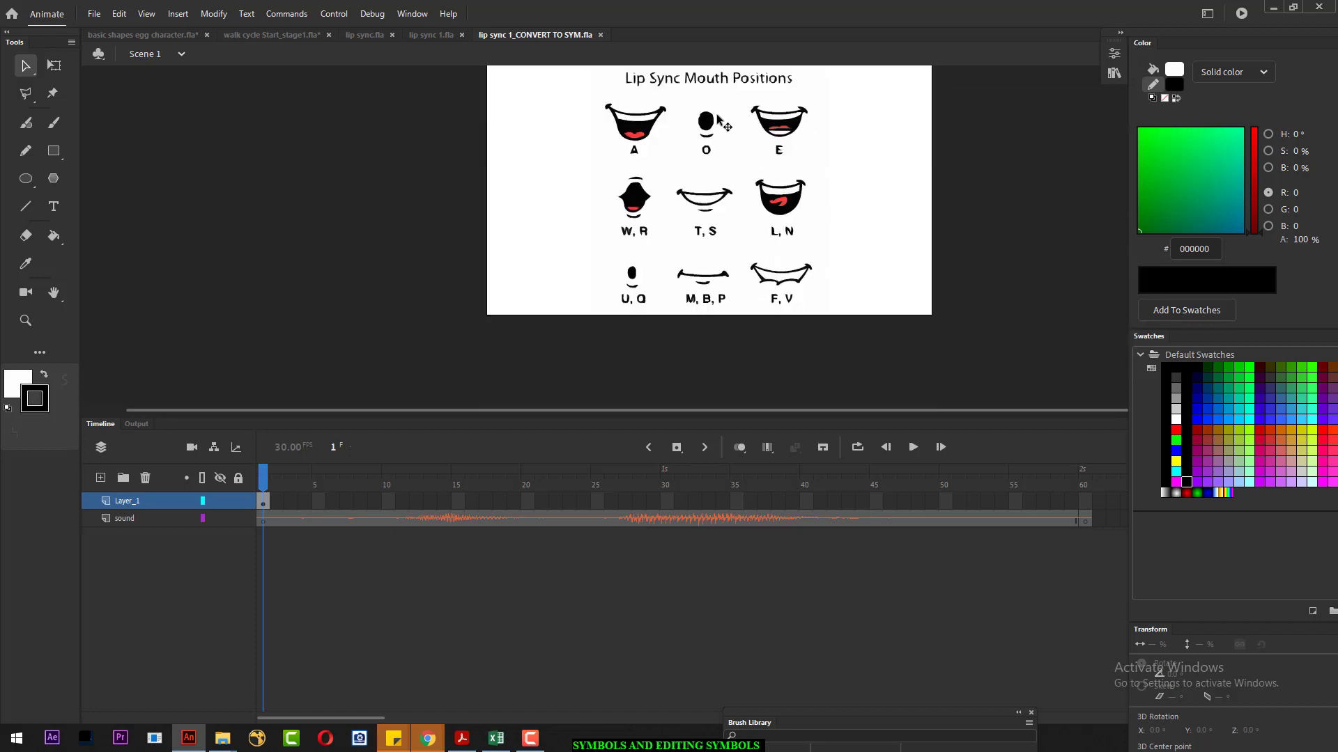
{"action": "scroll", "coordinate": [759, 210], "scroll_direction": "up", "scroll_amount": 2}
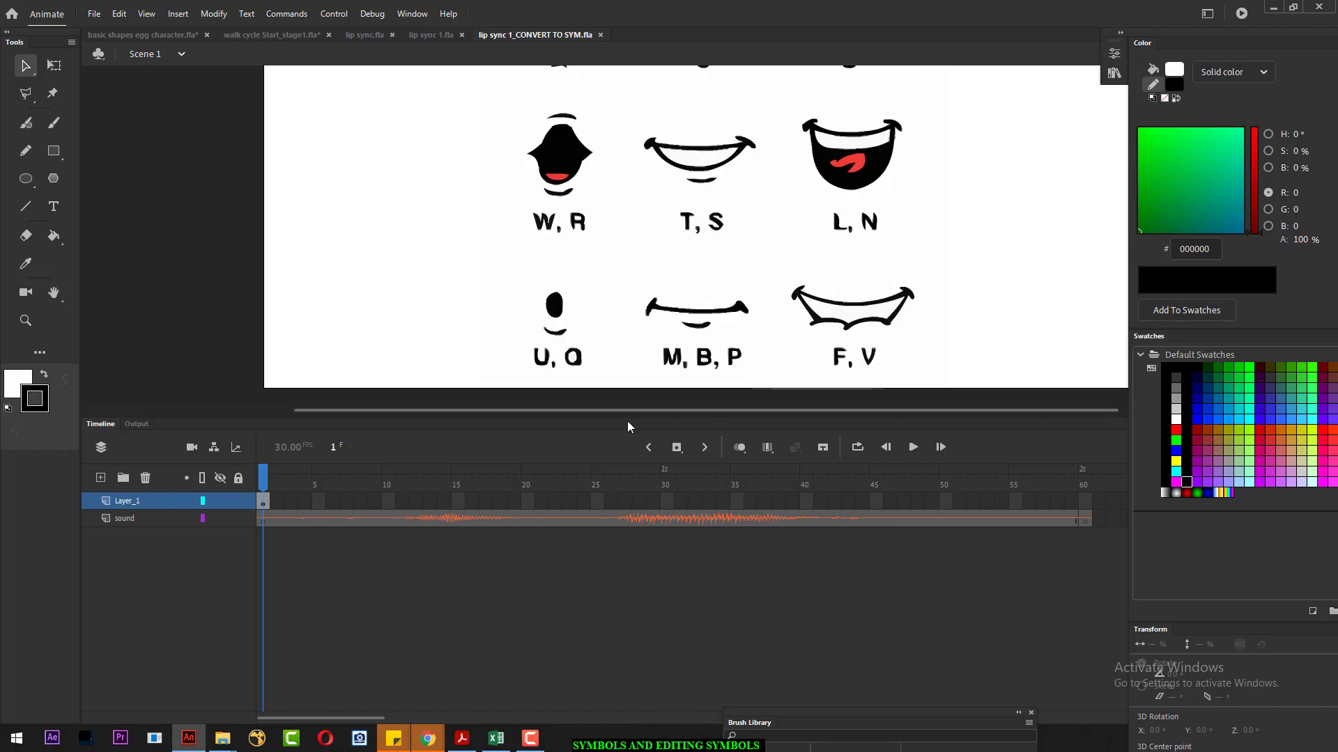
{"action": "left_click_drag", "start_coordinate": [625, 418], "coordinate": [634, 517]}
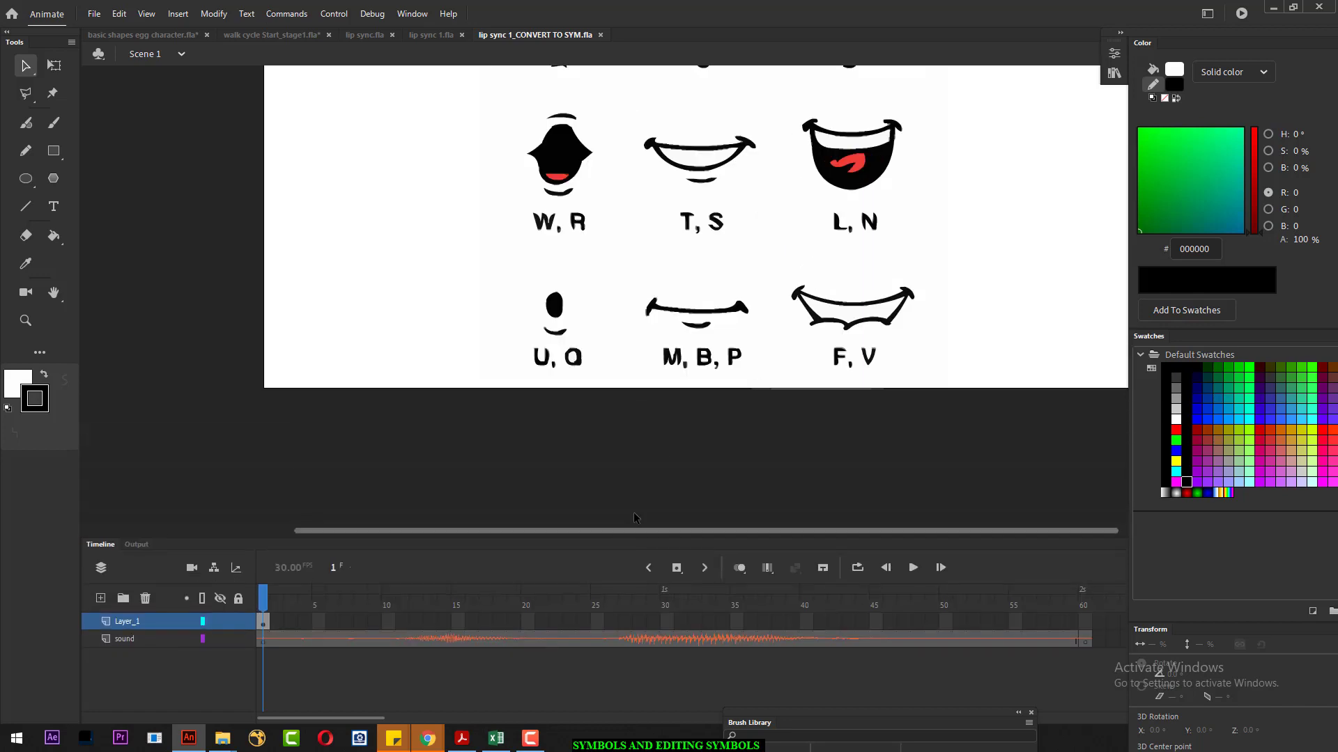
- Inspect the M, B, P mouth's instance properties, view the symbol conversion options without applying them, and preview its library symbol
{"action": "left_click", "coordinate": [712, 313]}
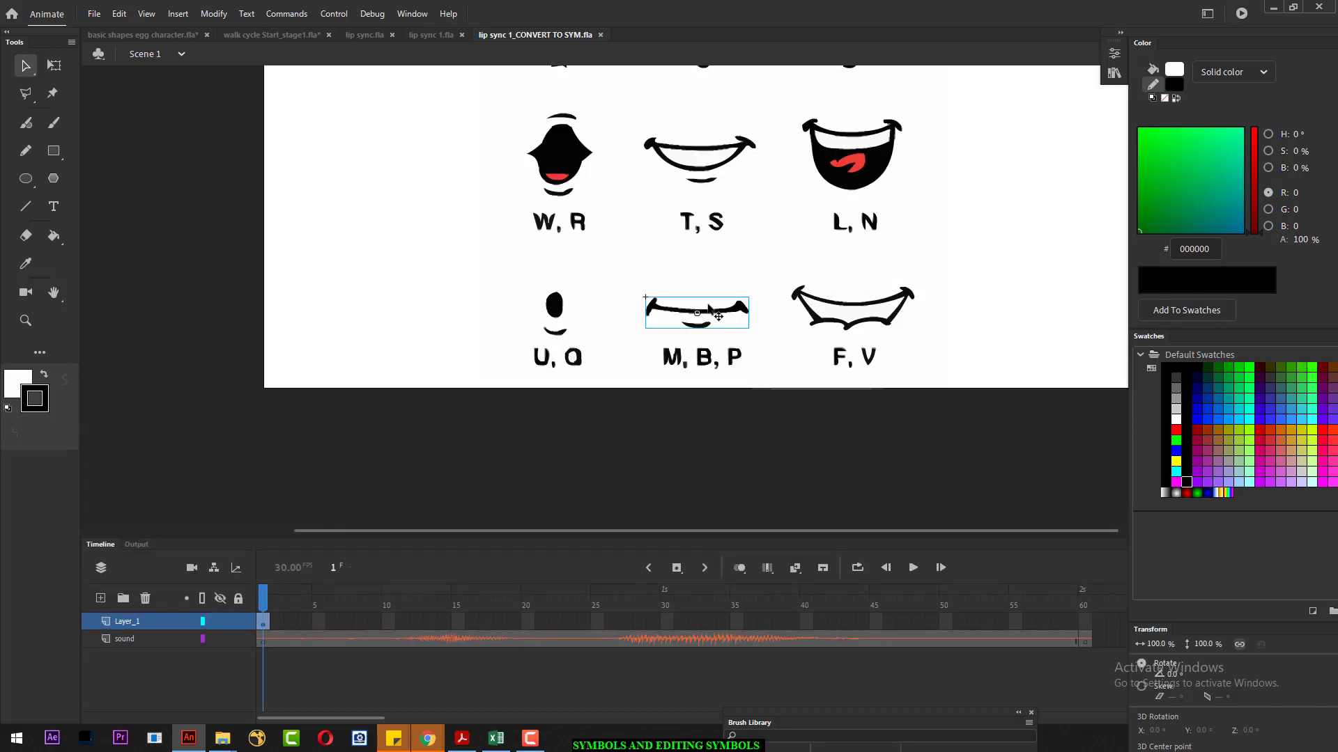
{"action": "left_click", "coordinate": [1114, 54]}
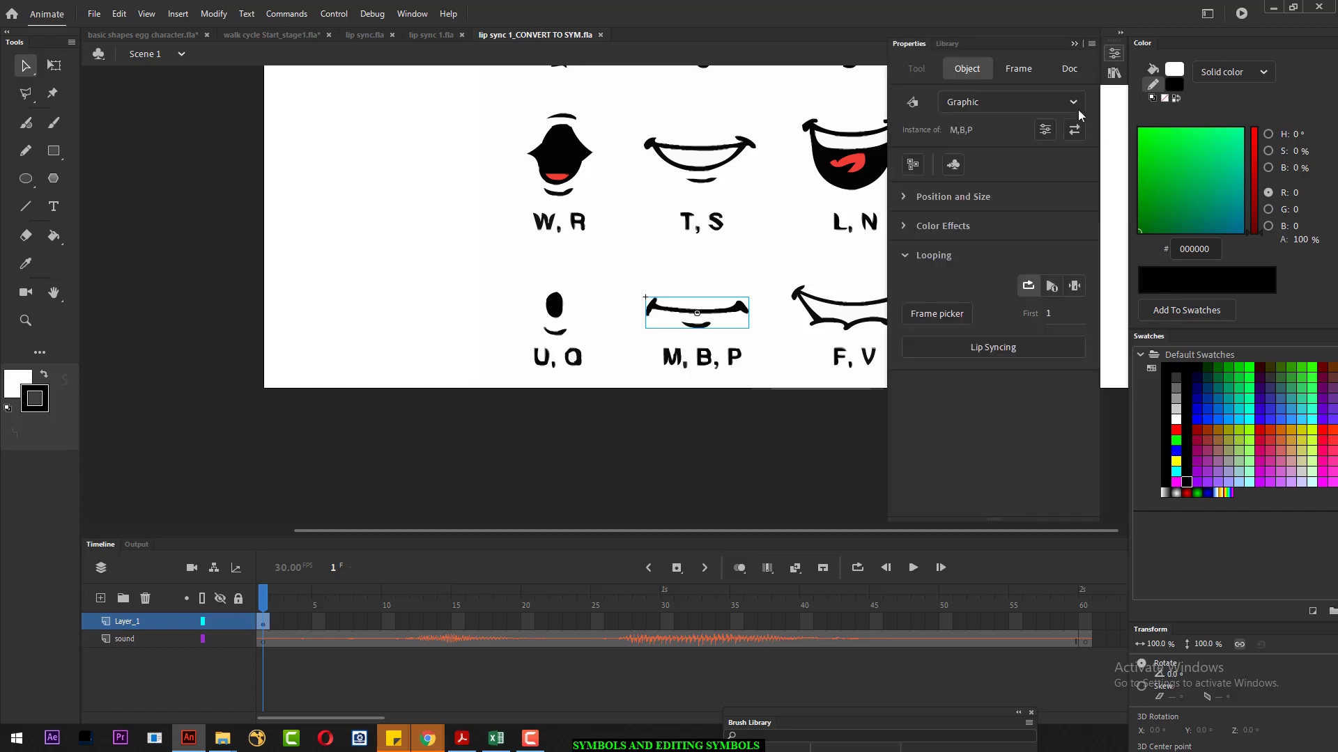
{"action": "left_click", "coordinate": [947, 43]}
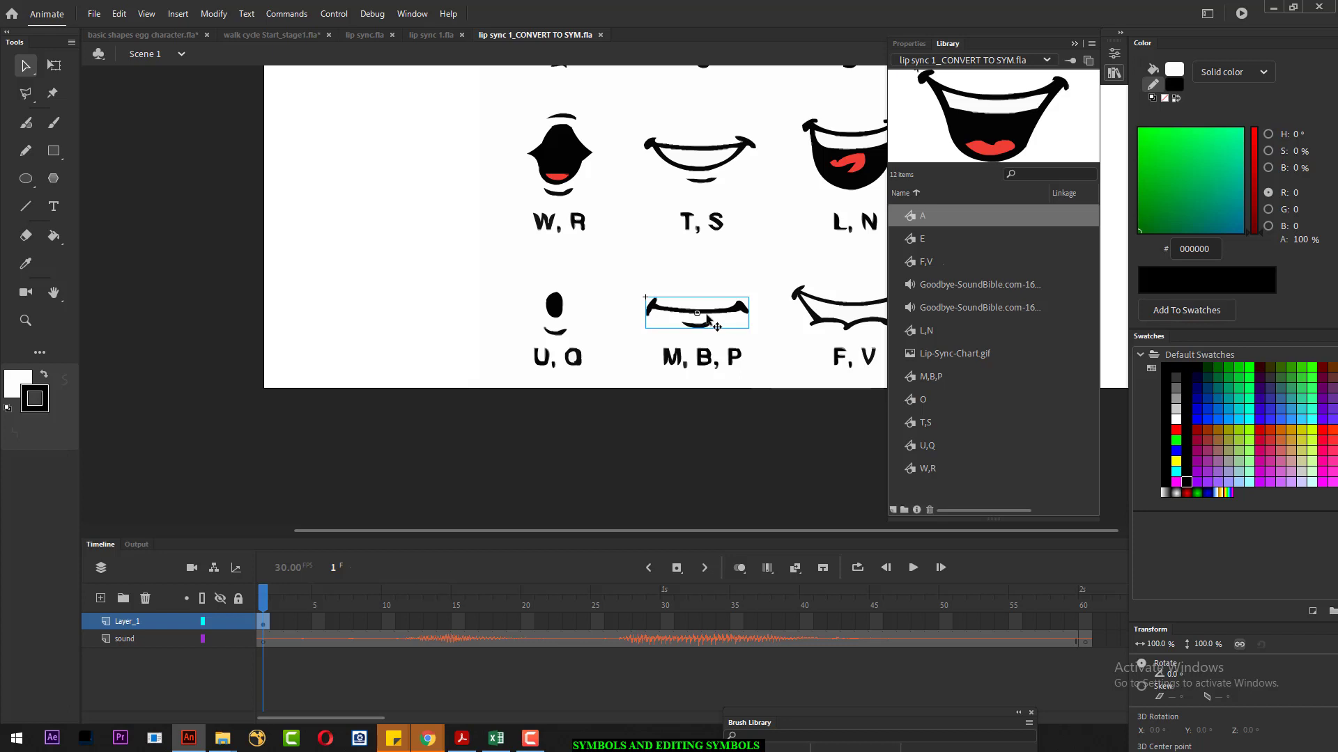
{"action": "key", "text": "F8"}
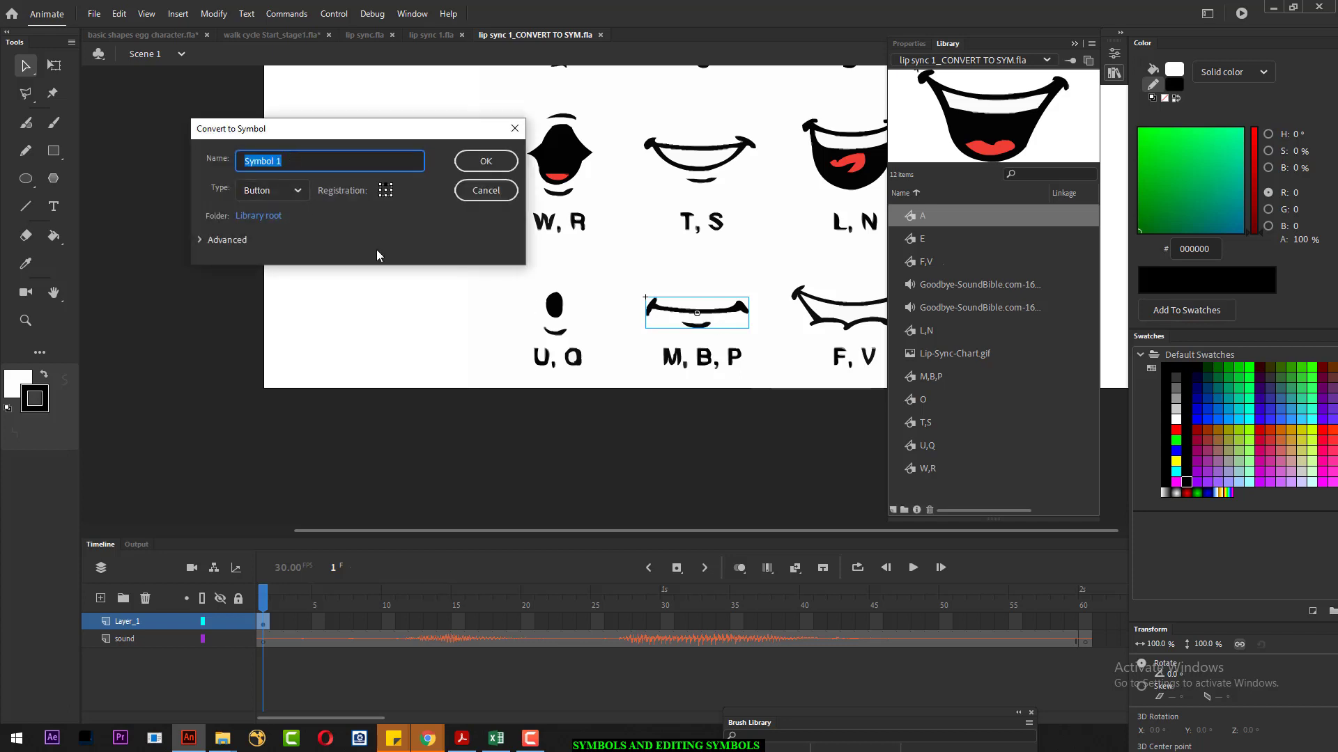
{"action": "left_click", "coordinate": [515, 129]}
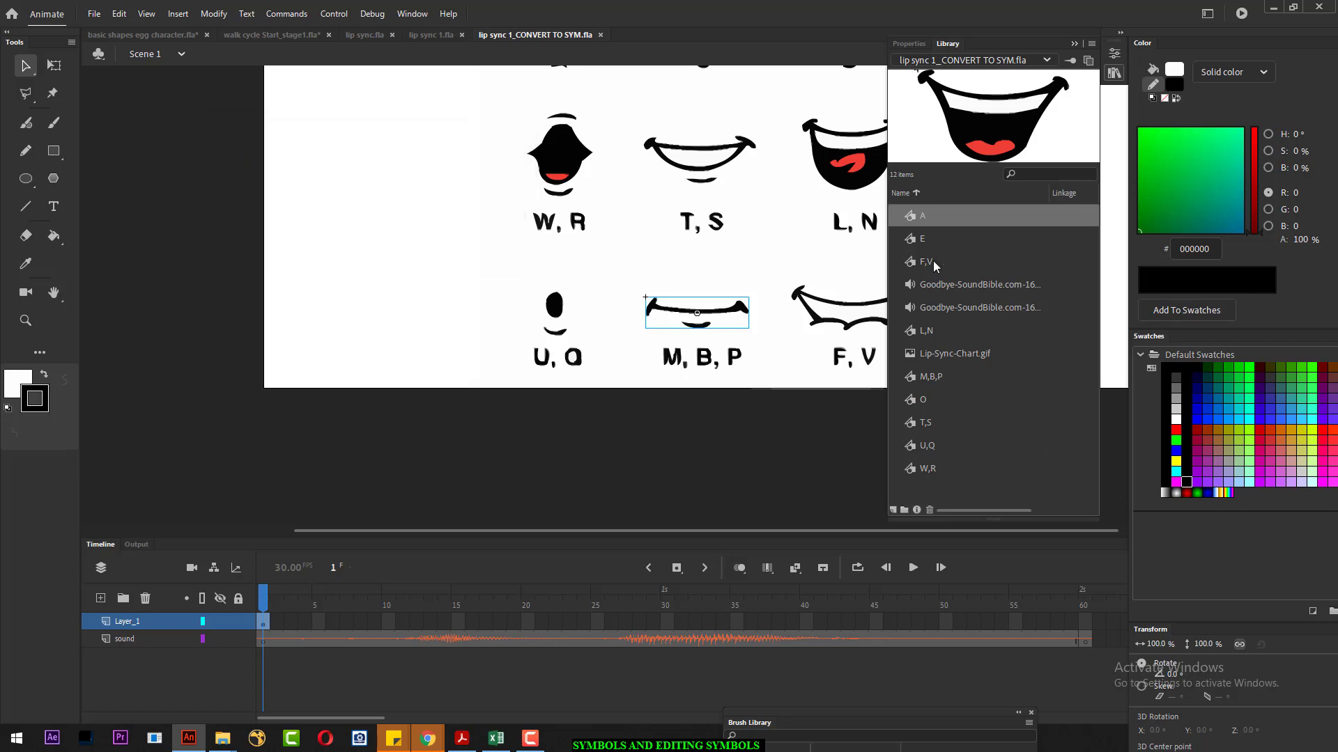
{"action": "left_click", "coordinate": [931, 379]}
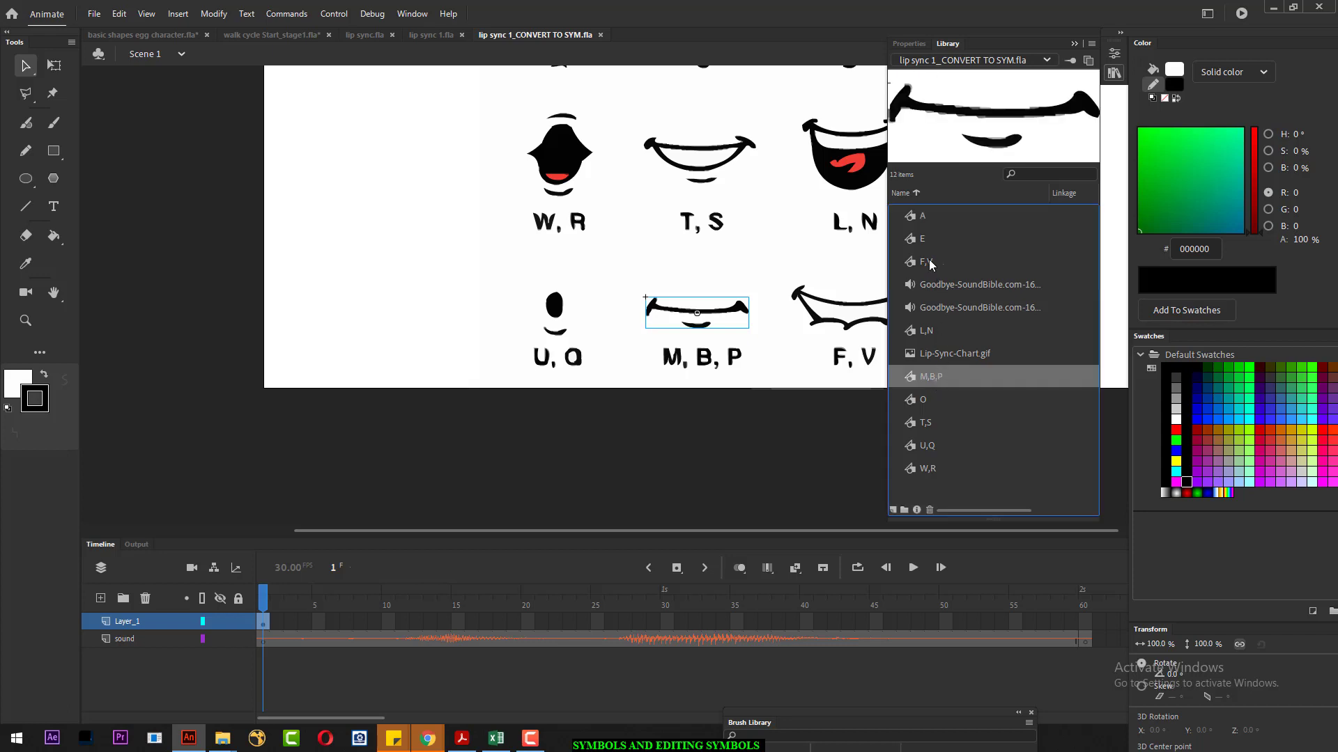
- Select and copy all nine mouth symbols in the library, from A, E and F,V through to U,Q and W,R, skipping the sounds and GIF
{"action": "left_click", "coordinate": [922, 217]}
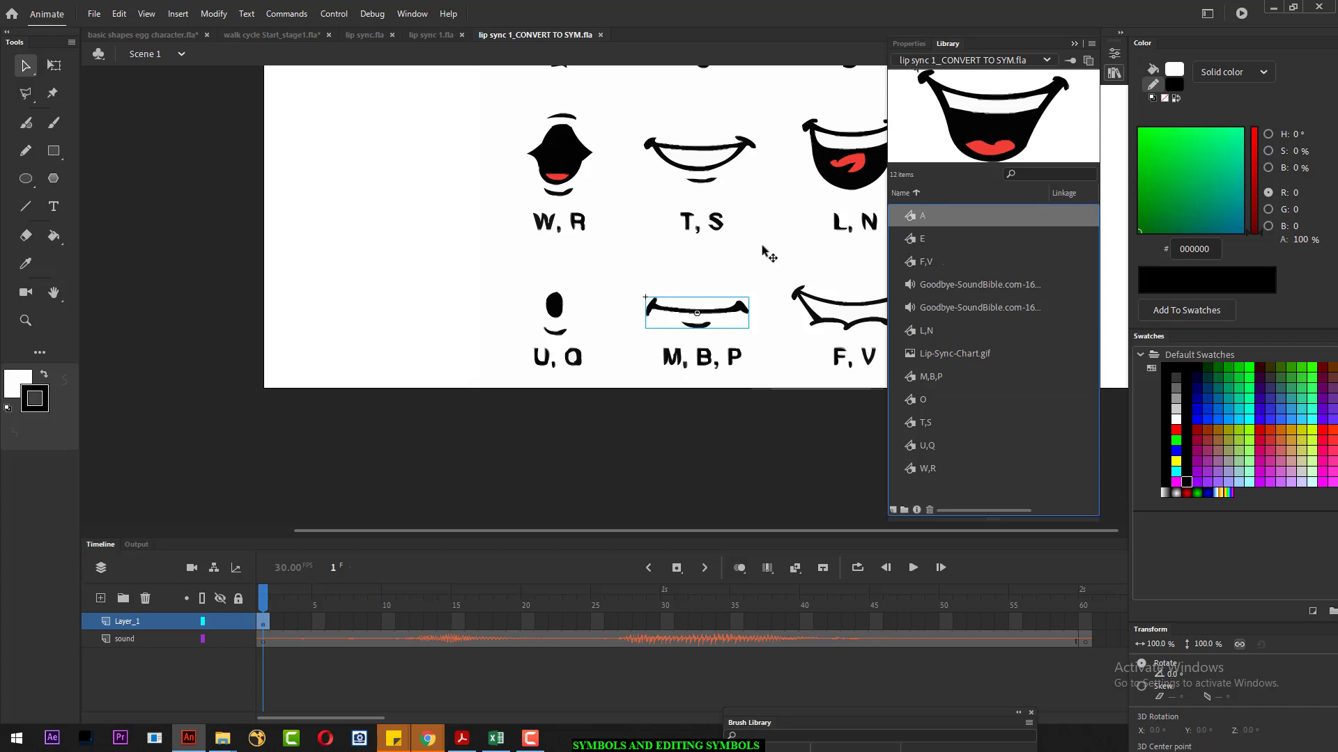
{"action": "left_click", "coordinate": [918, 239], "text": "ctrl"}
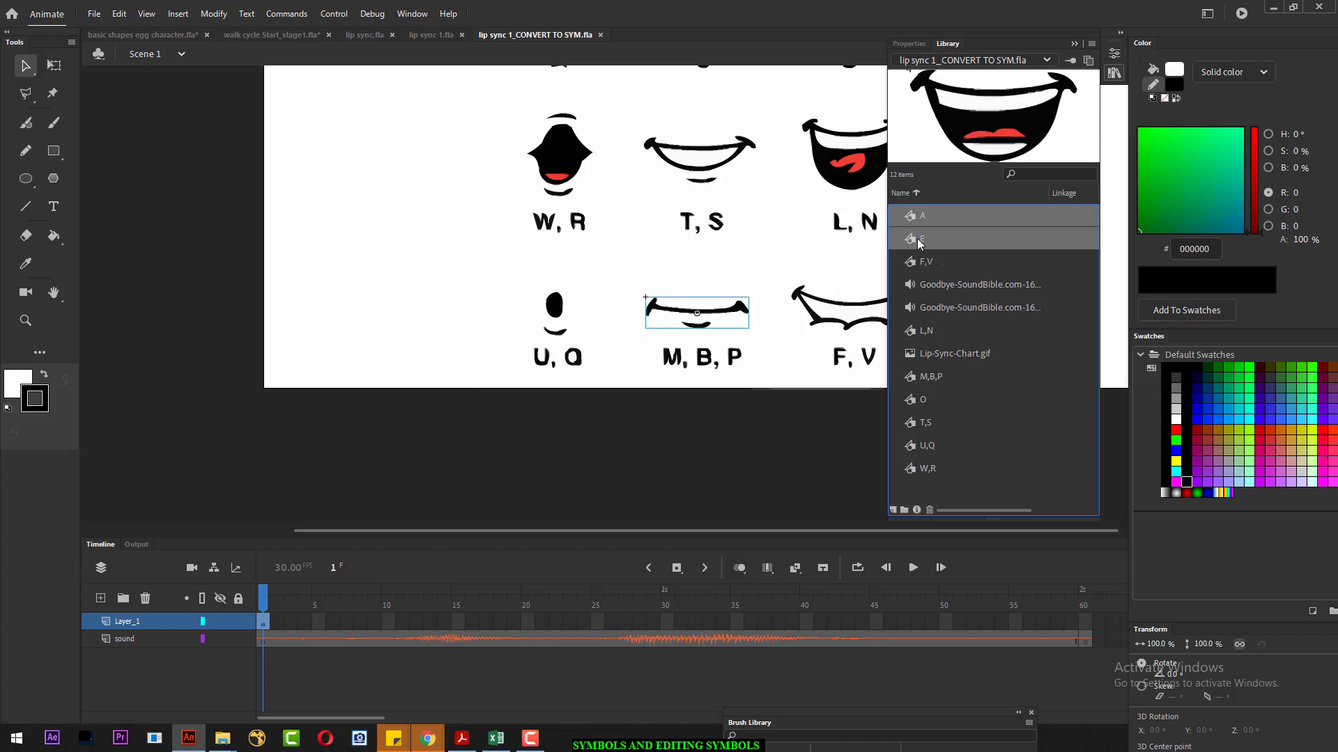
{"action": "left_click", "coordinate": [925, 263], "text": "ctrl"}
{"action": "left_click", "coordinate": [926, 331], "text": "ctrl"}
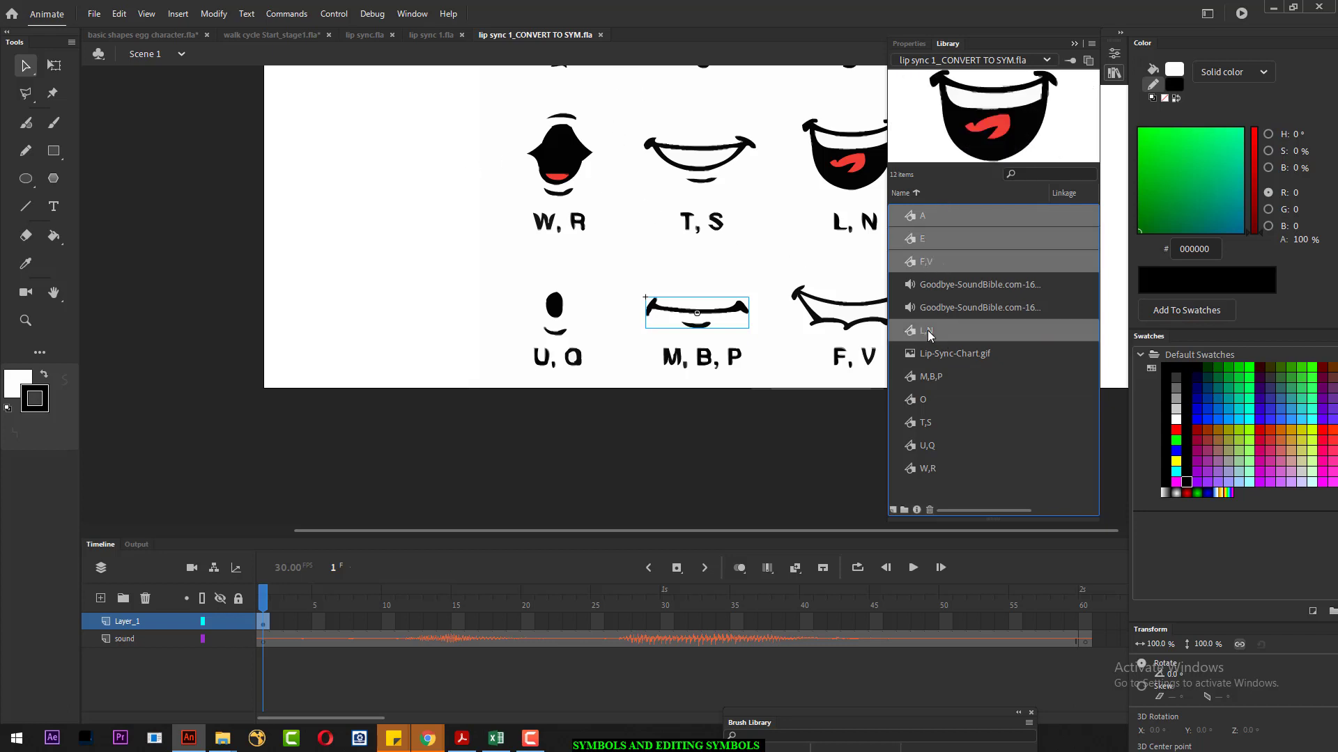
{"action": "left_click", "coordinate": [927, 376], "text": "ctrl"}
{"action": "left_click", "coordinate": [926, 399], "text": "ctrl"}
{"action": "left_click", "coordinate": [927, 422], "text": "ctrl"}
{"action": "left_click", "coordinate": [927, 445], "text": "ctrl"}
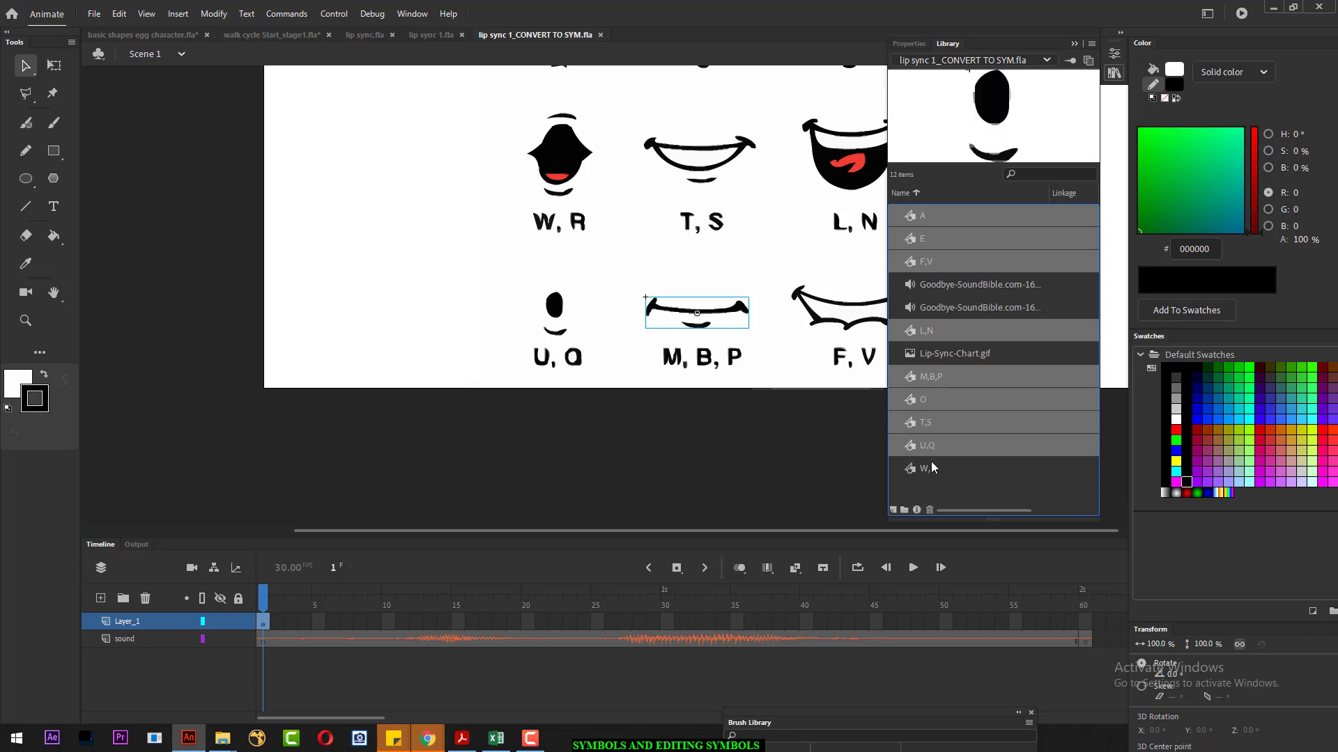
{"action": "left_click", "coordinate": [929, 468], "text": "ctrl"}
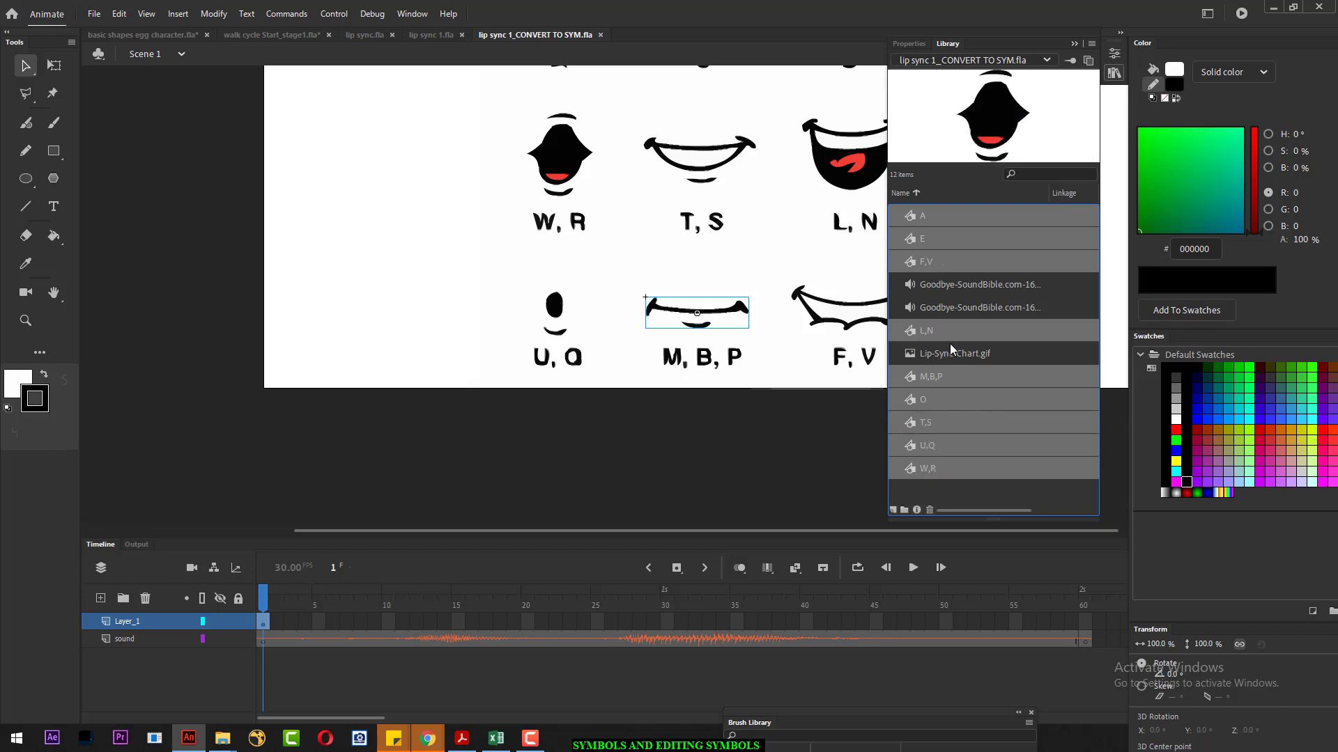
- Paste the mouth symbols into frame 1 of the eye layer in basic shapes egg character.fla and move them beside the character's right side
{"action": "left_click", "coordinate": [136, 36]}
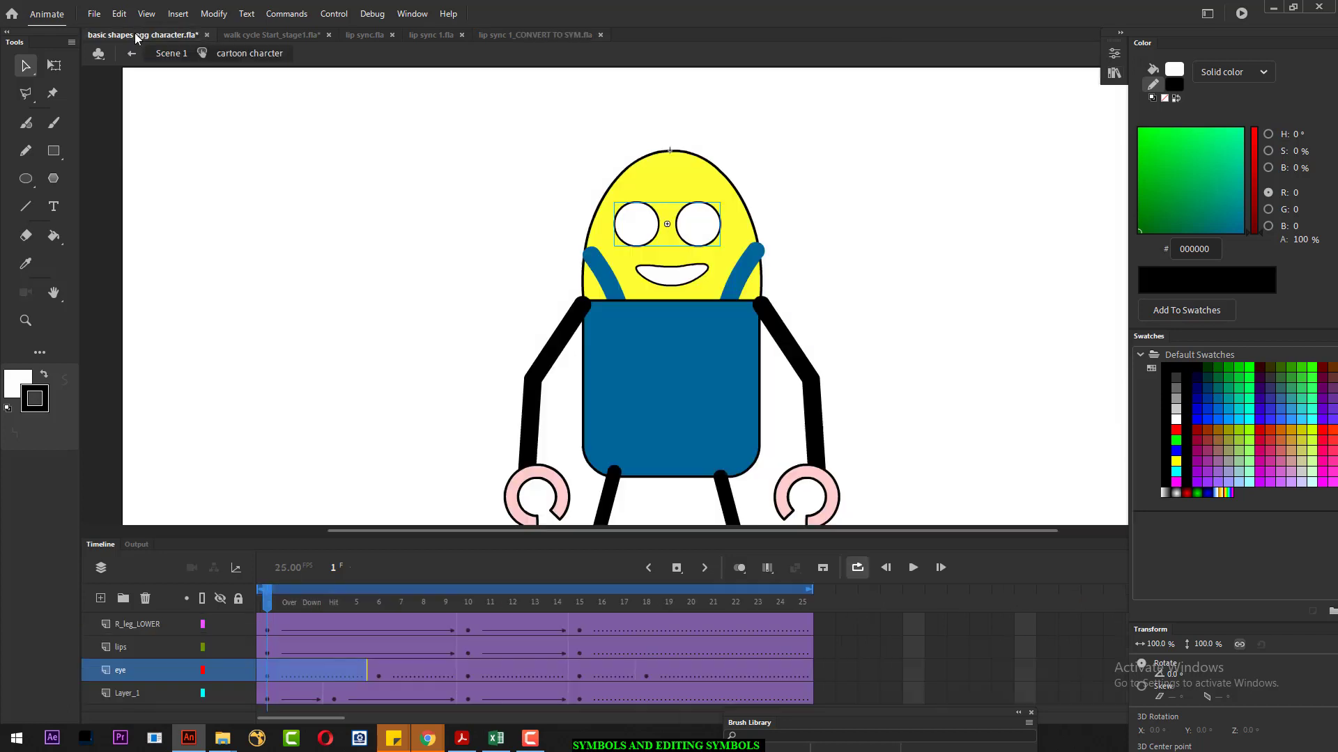
{"action": "left_click", "coordinate": [1115, 53]}
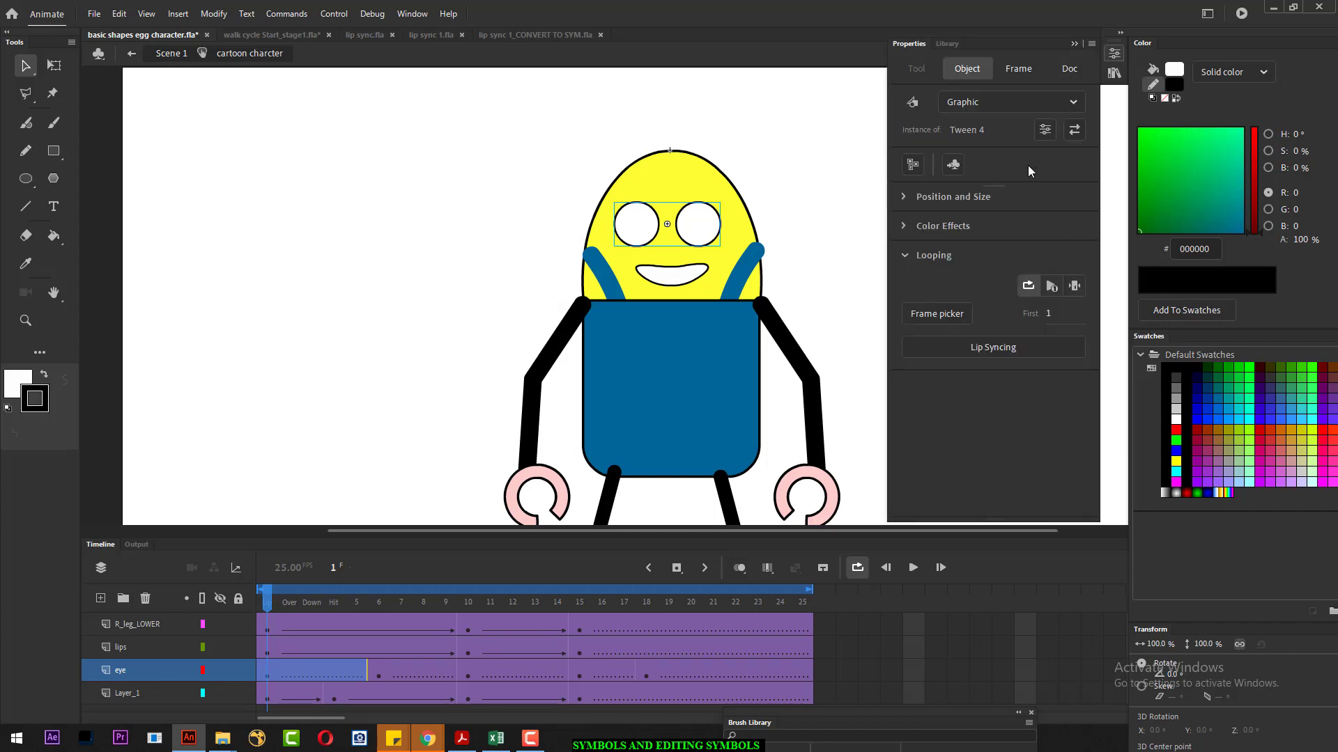
{"action": "left_click", "coordinate": [948, 43]}
{"action": "scroll", "coordinate": [1048, 418], "scroll_direction": "down", "scroll_amount": 2}
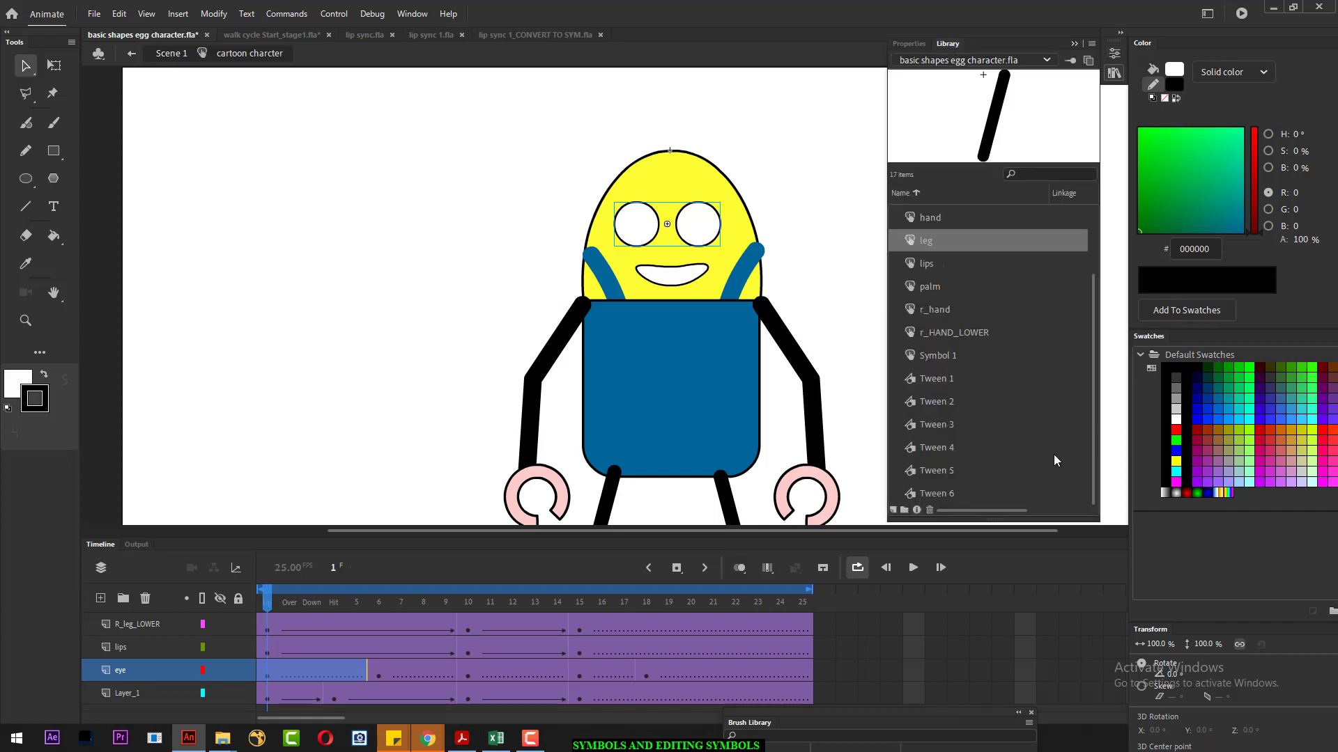
{"action": "key", "text": "ctrl+v"}
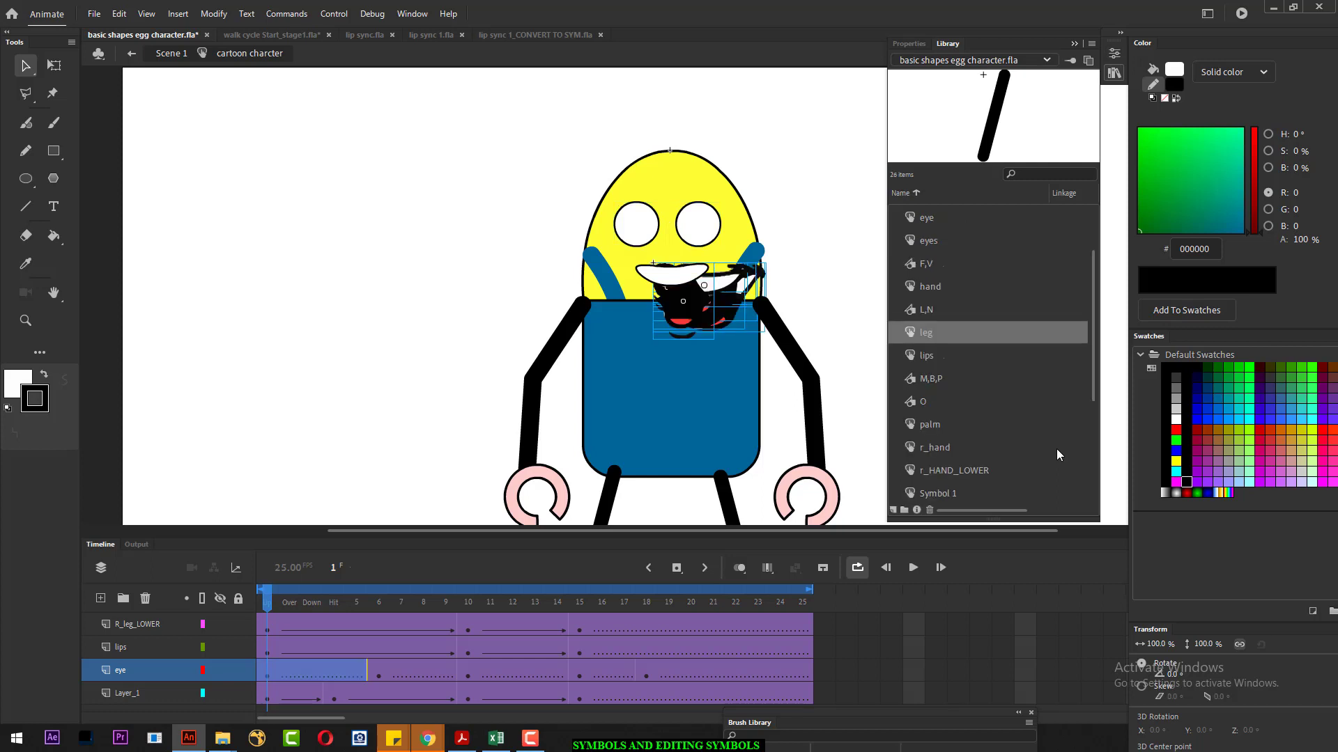
{"action": "left_click", "coordinate": [530, 738]}
{"action": "left_click_drag", "start_coordinate": [683, 301], "coordinate": [910, 272]}
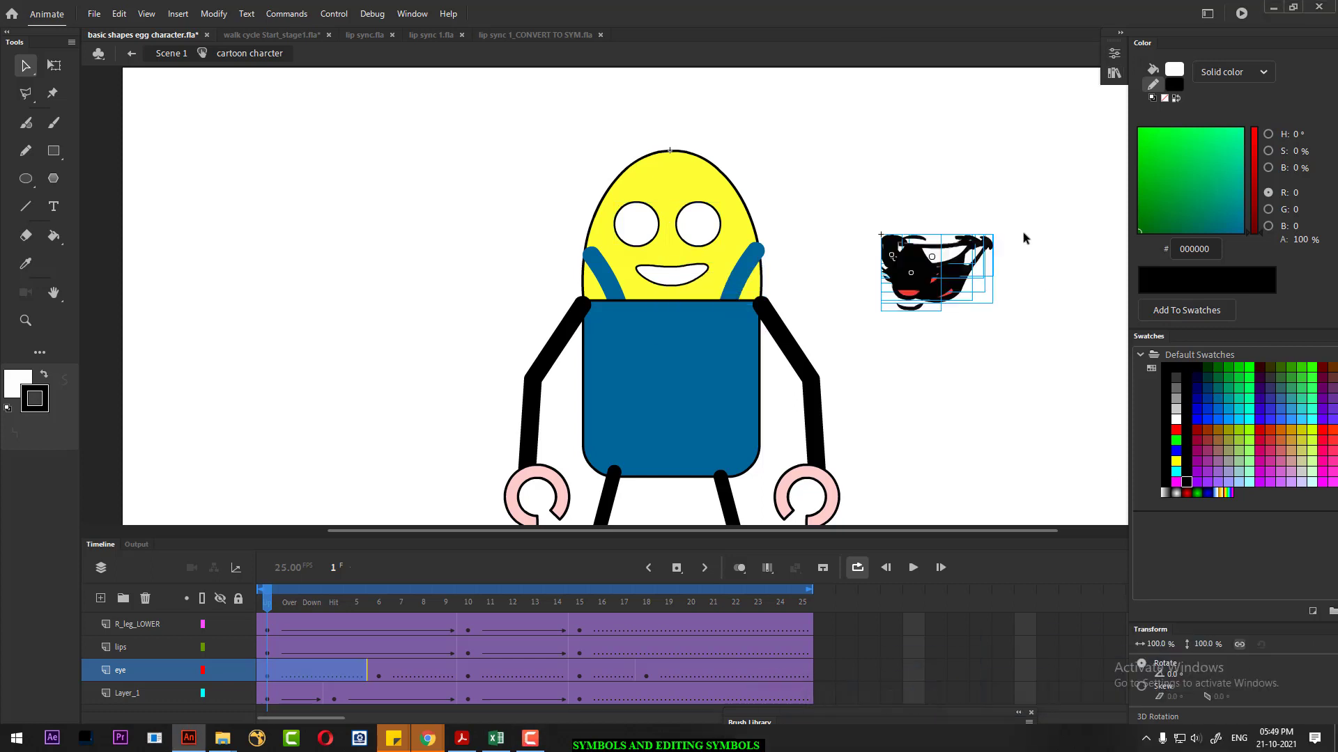
- Look through the egg character document's library for the pasted mouth symbols
{"action": "left_click", "coordinate": [1112, 55]}
{"action": "left_click", "coordinate": [948, 44]}
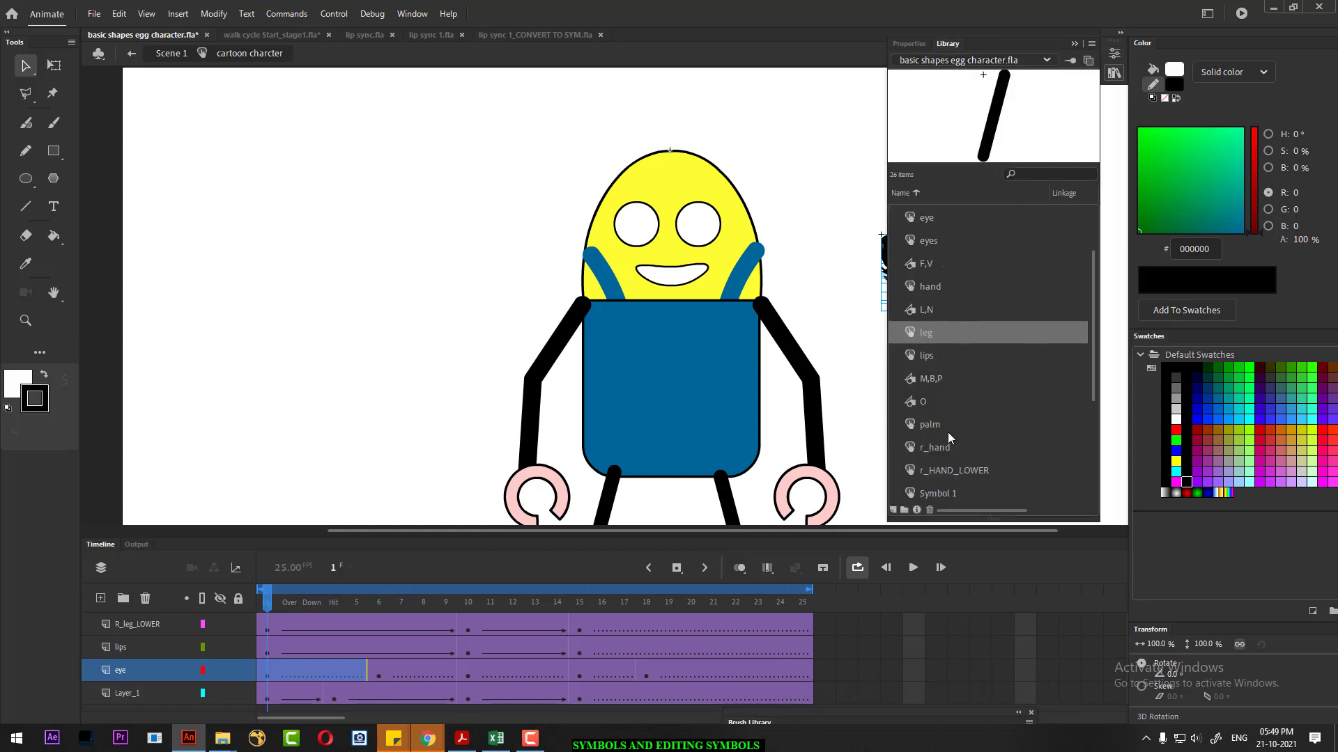
{"action": "scroll", "coordinate": [947, 432], "scroll_direction": "down", "scroll_amount": 3}
{"action": "scroll", "coordinate": [946, 437], "scroll_direction": "up", "scroll_amount": 4}
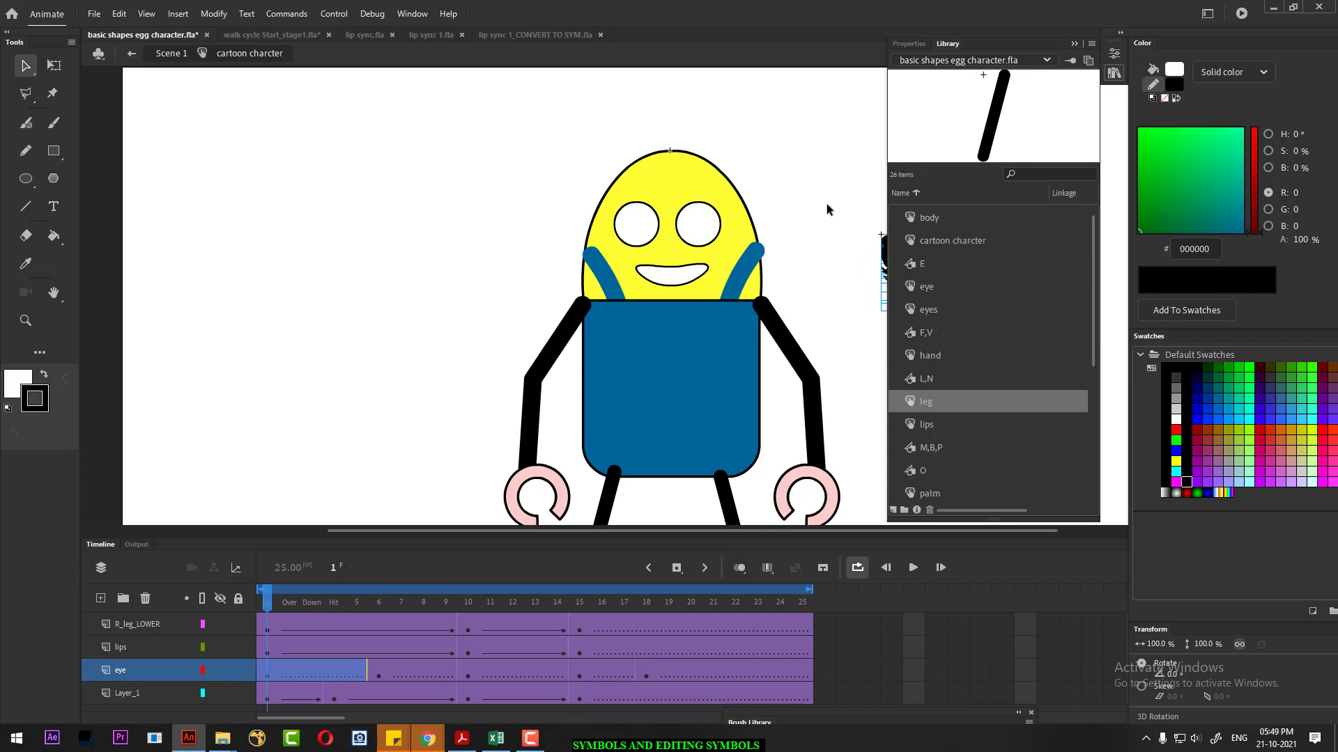
- Delete the pile of pasted mouth symbols beside the character's head
{"action": "left_click_drag", "start_coordinate": [875, 186], "coordinate": [1010, 338]}
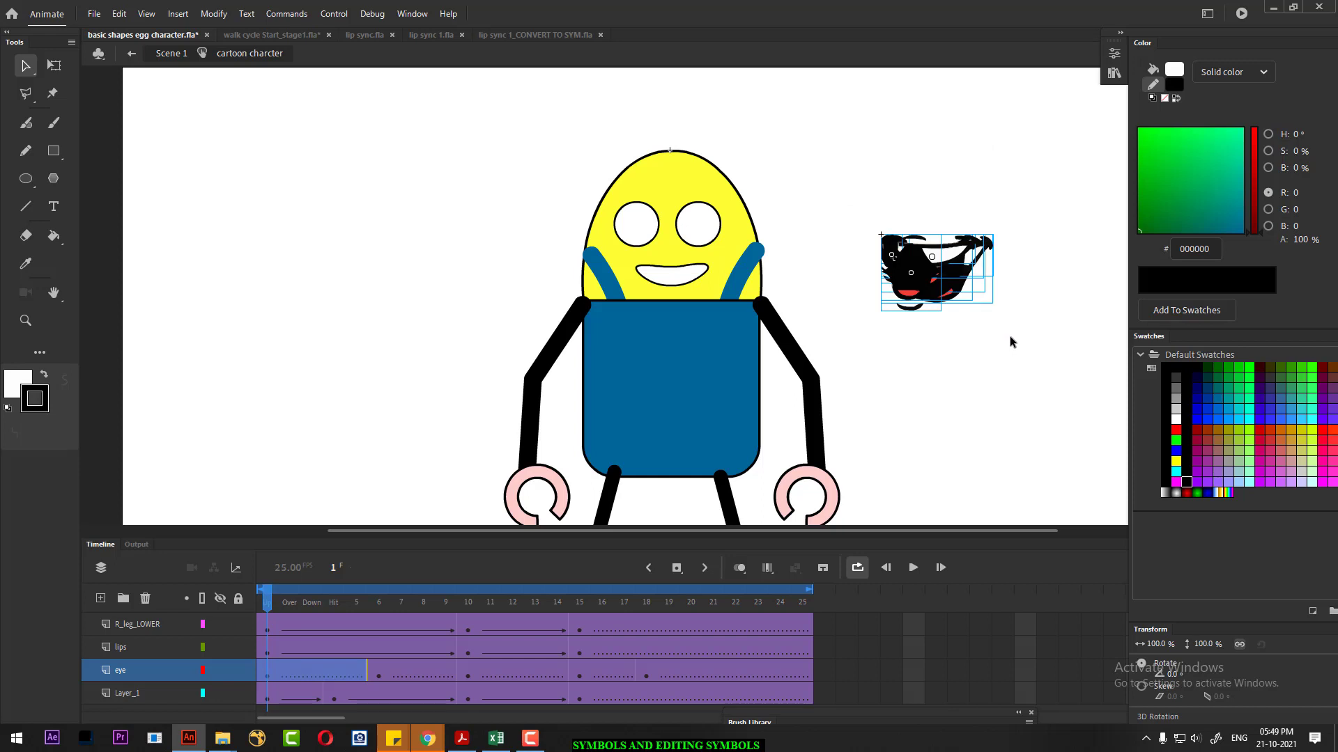
{"action": "key", "text": "Delete"}
- Check the character's original mouth by hiding the lips layer and showing it again
{"action": "left_click", "coordinate": [703, 279]}
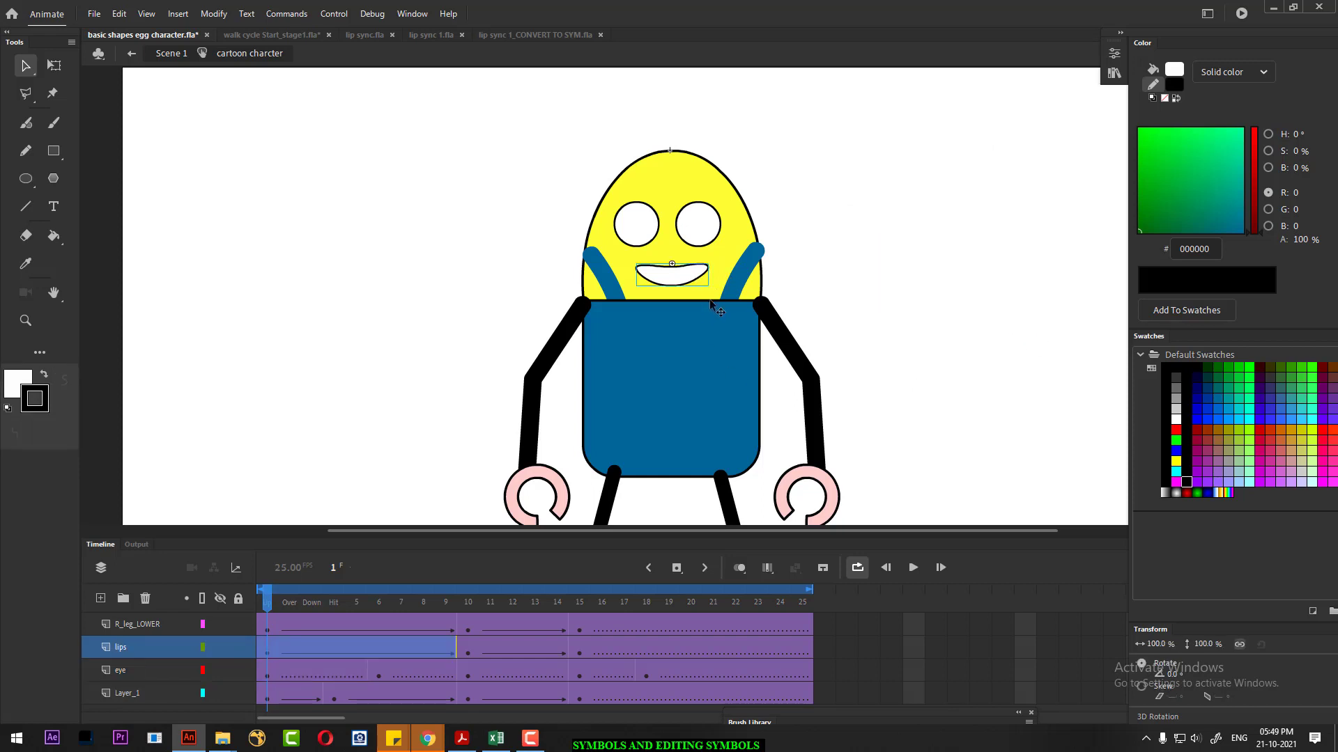
{"action": "key", "text": "ctrl+equal"}
{"action": "scroll", "coordinate": [772, 352], "scroll_direction": "down", "scroll_amount": 1}
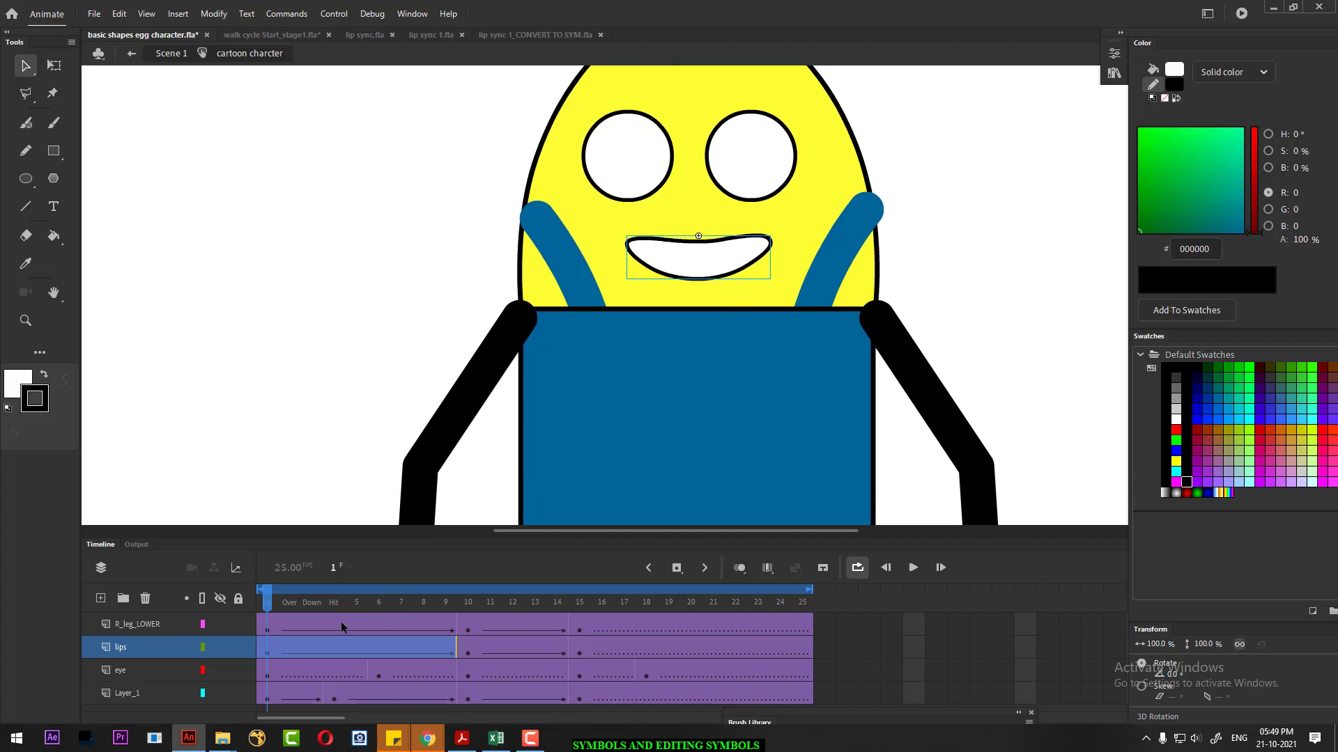
{"action": "left_click", "coordinate": [265, 655]}
{"action": "left_click", "coordinate": [219, 649]}
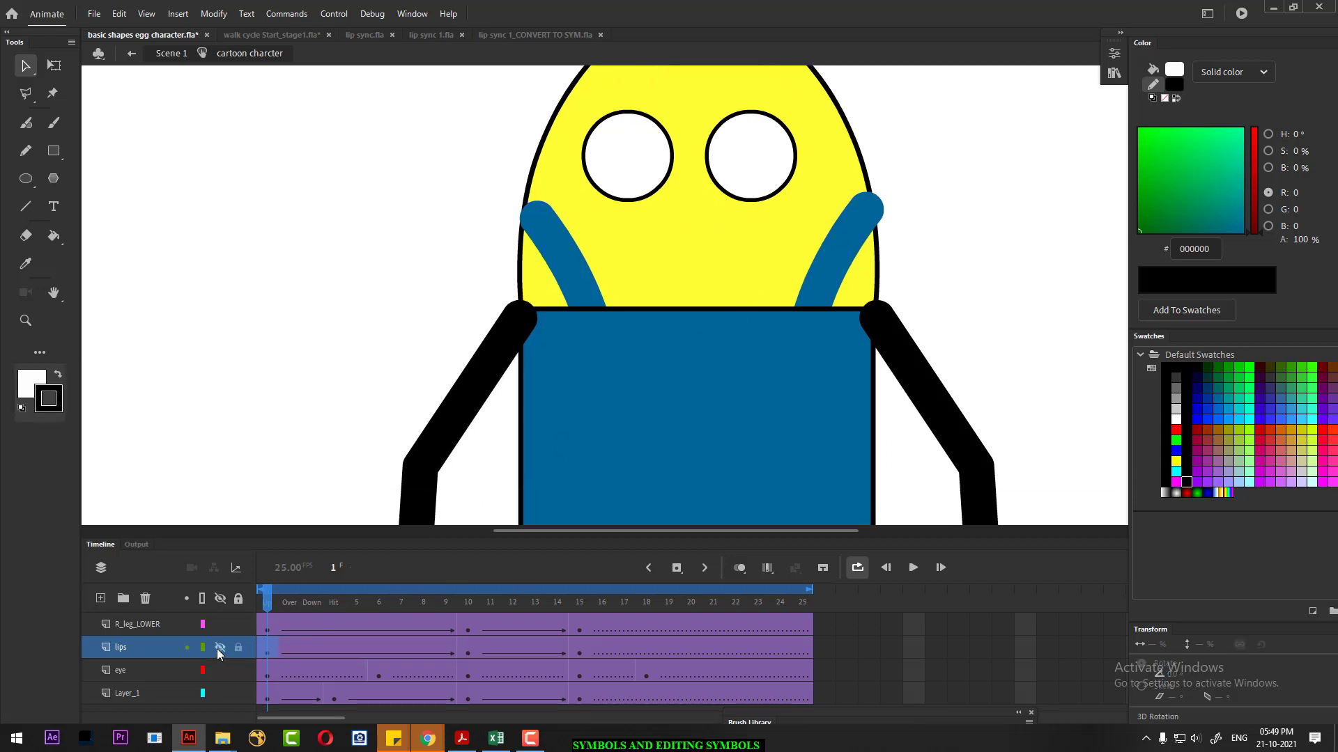
{"action": "left_click", "coordinate": [219, 649]}
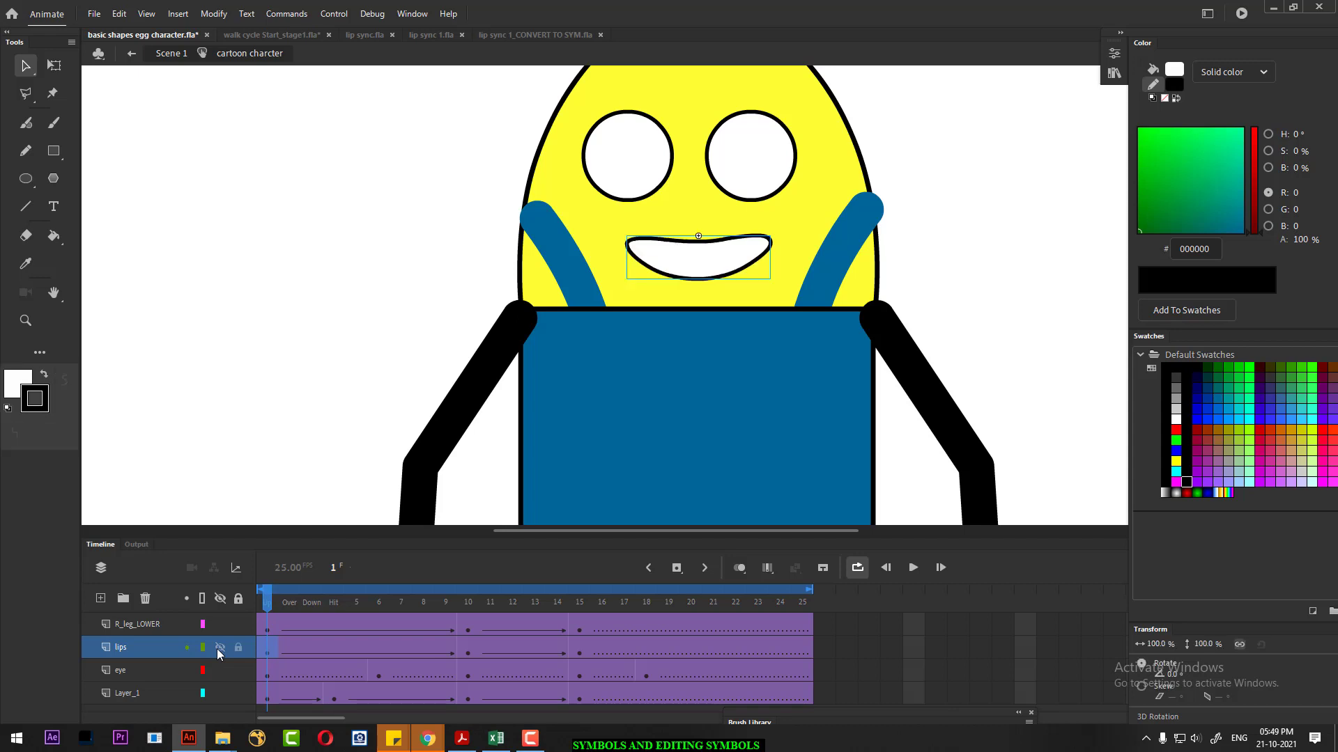
- Place the M,B,P mouth symbol over the lips in frame 1 of the lips layer and delete the original white mouth
{"action": "left_click", "coordinate": [1116, 53]}
{"action": "left_click", "coordinate": [947, 43]}
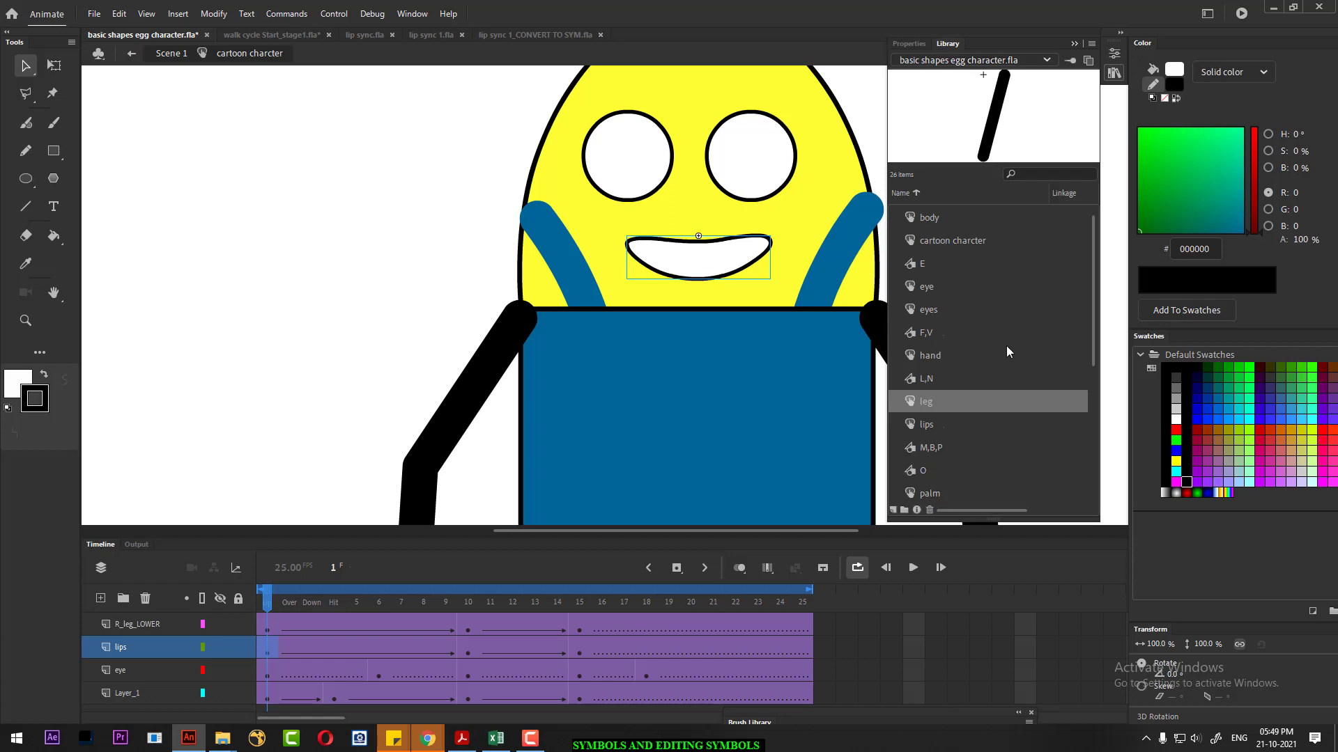
{"action": "scroll", "coordinate": [983, 357], "scroll_direction": "down", "scroll_amount": 2}
{"action": "left_click", "coordinate": [929, 315]}
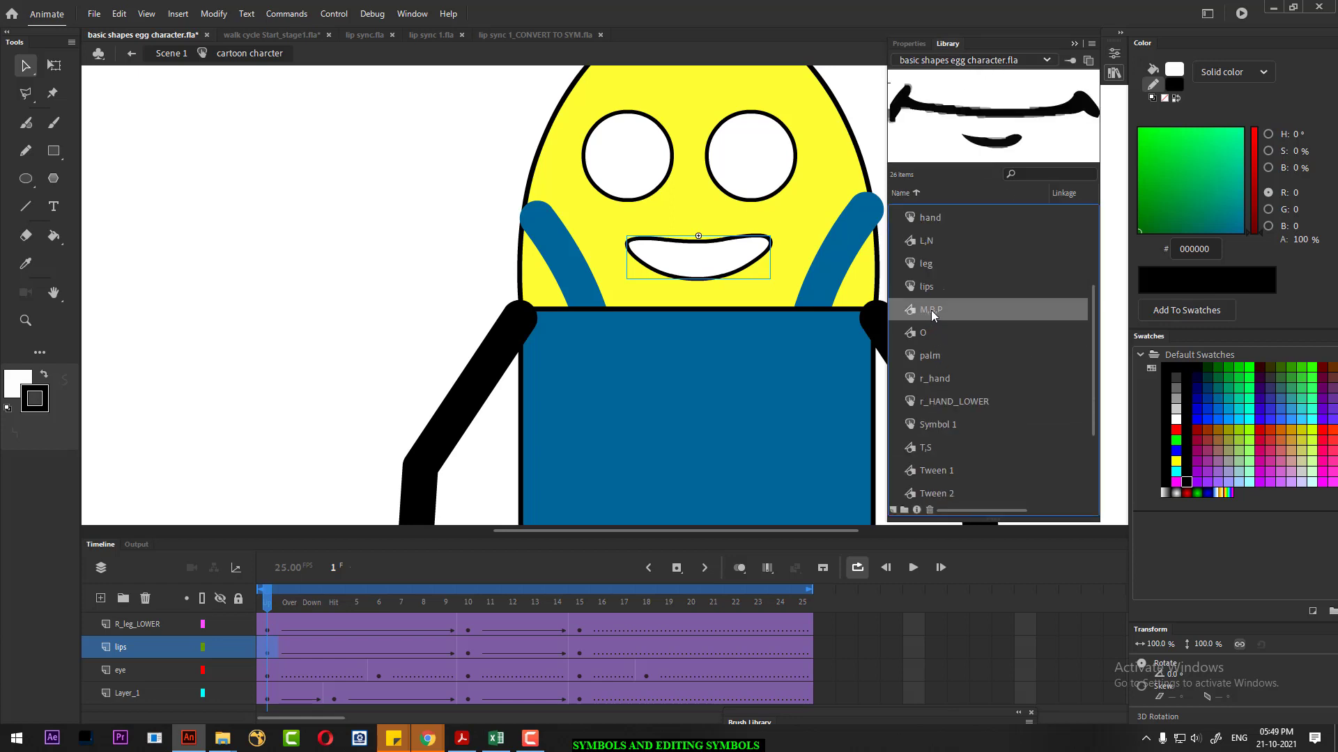
{"action": "left_click_drag", "start_coordinate": [931, 311], "coordinate": [701, 275]}
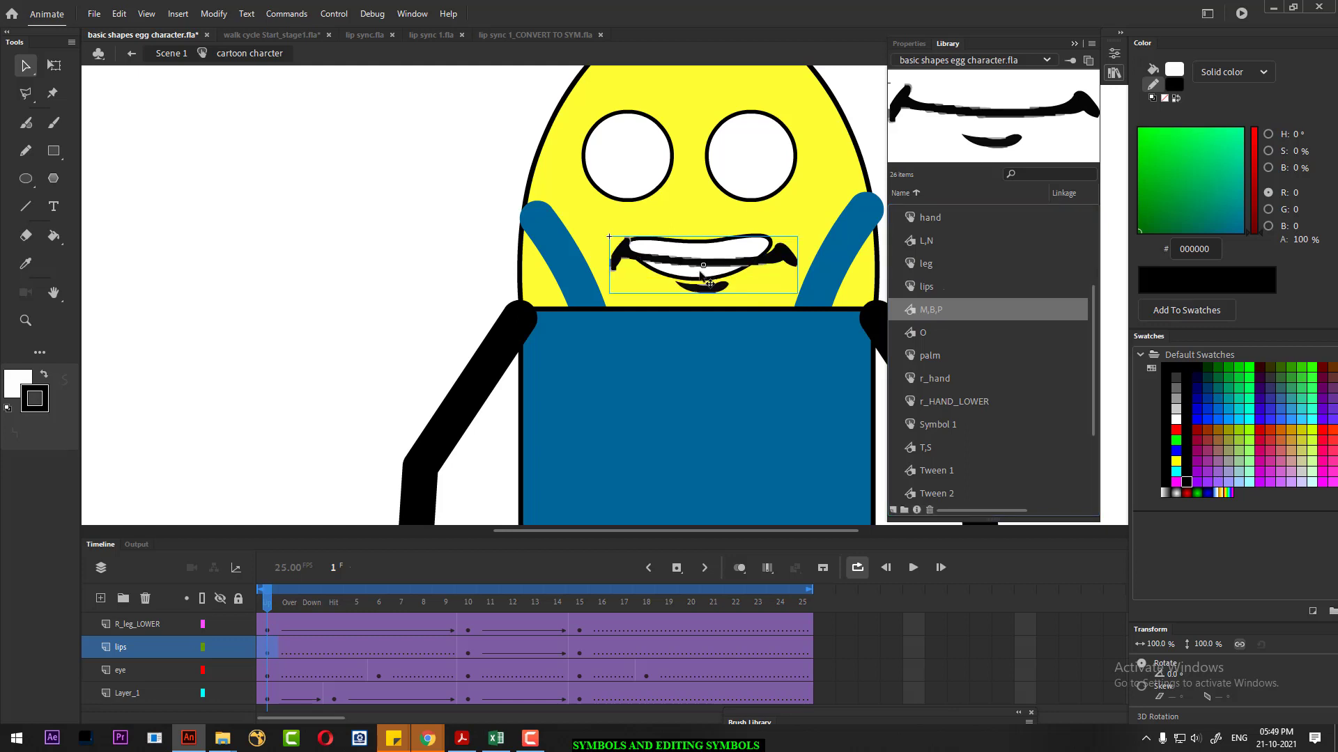
{"action": "left_click", "coordinate": [774, 270]}
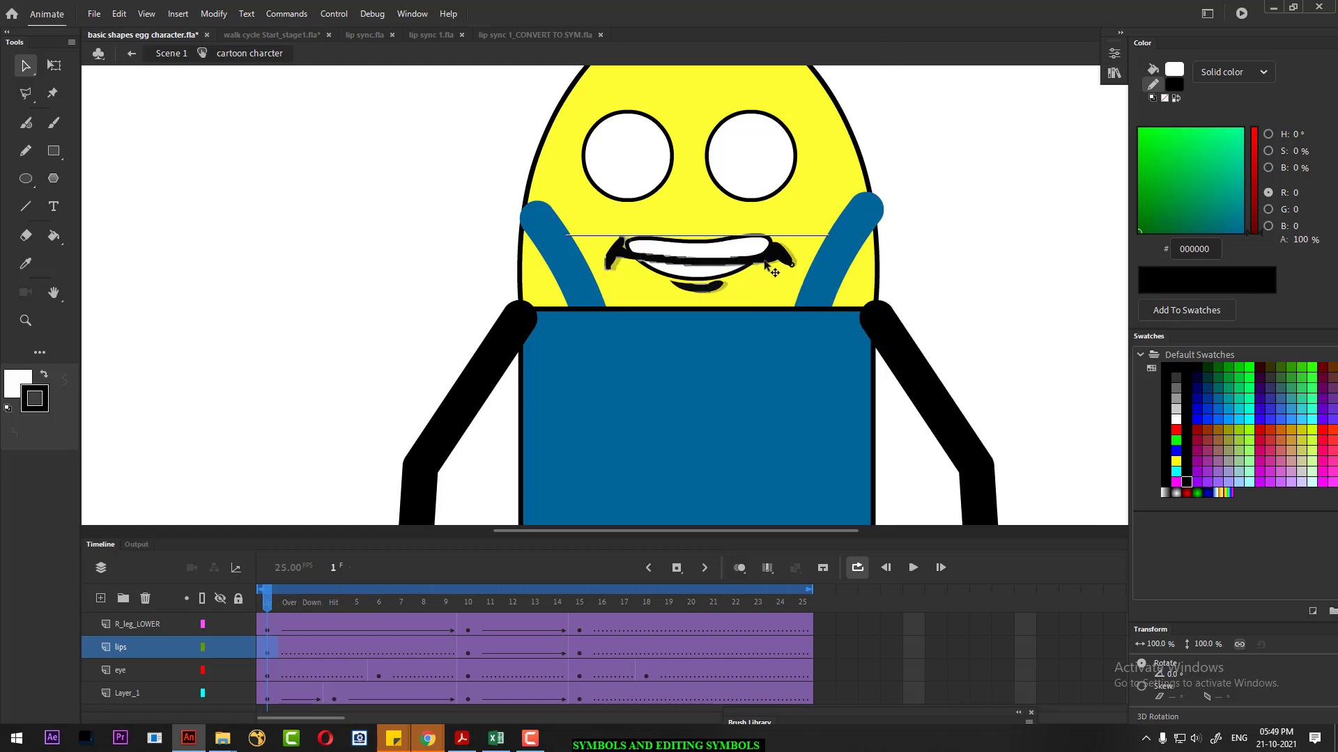
{"action": "left_click", "coordinate": [976, 253]}
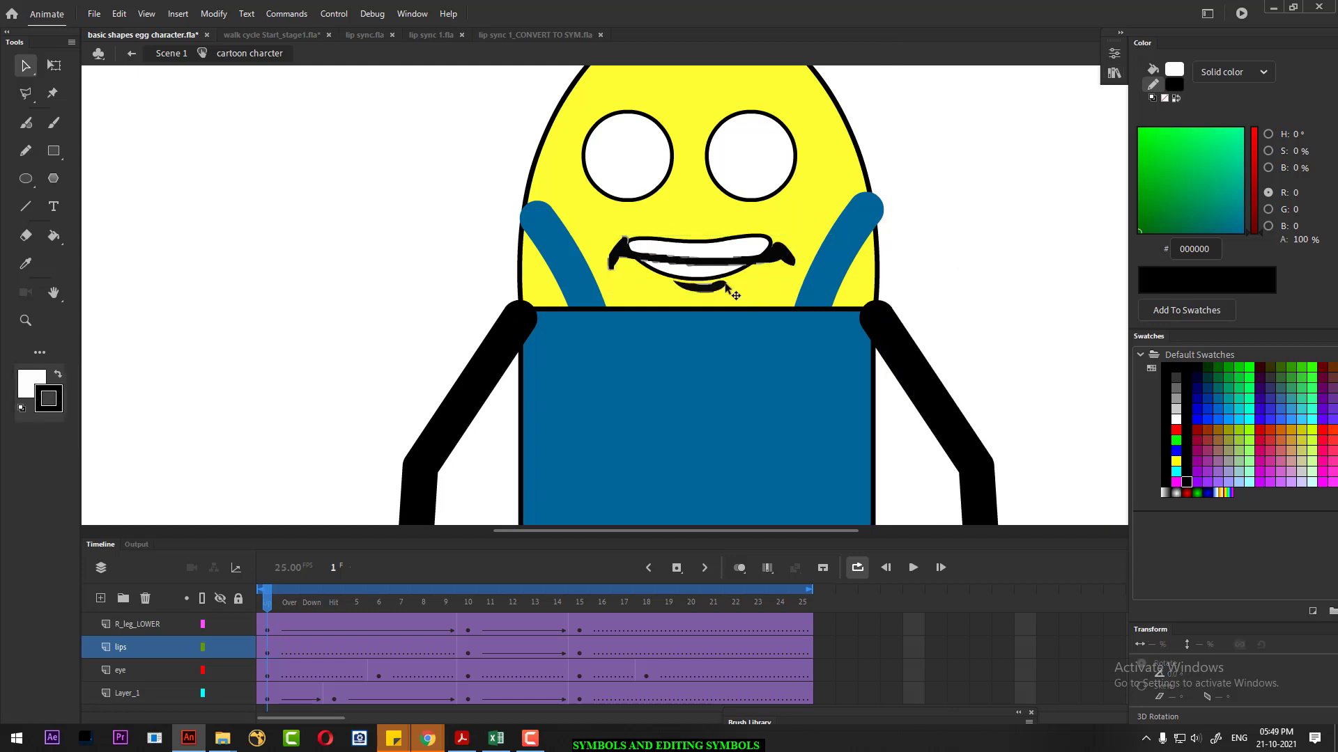
{"action": "left_click", "coordinate": [728, 245]}
{"action": "key", "text": "Delete"}
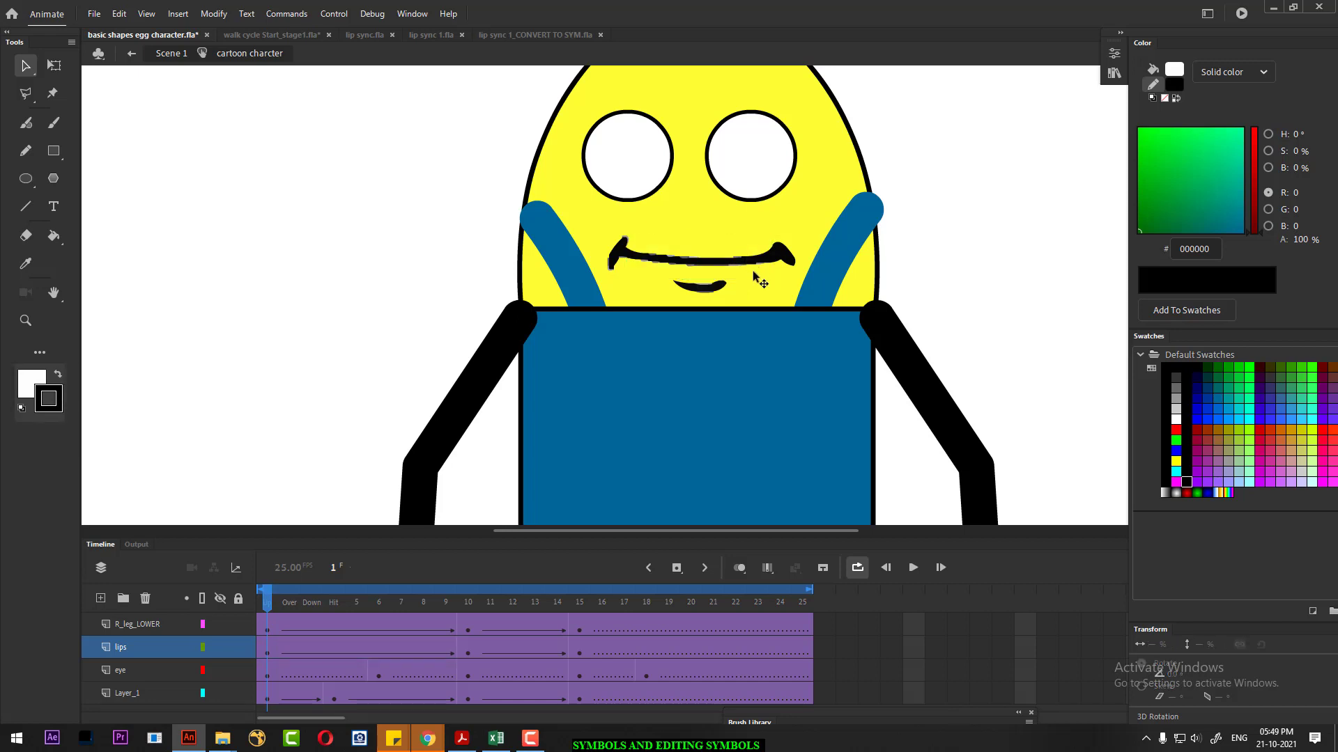
- Delete the original mouth from the lips layer's keyframes at frames 10 and 15
{"action": "scroll", "coordinate": [754, 275], "scroll_direction": "down", "scroll_amount": 2}
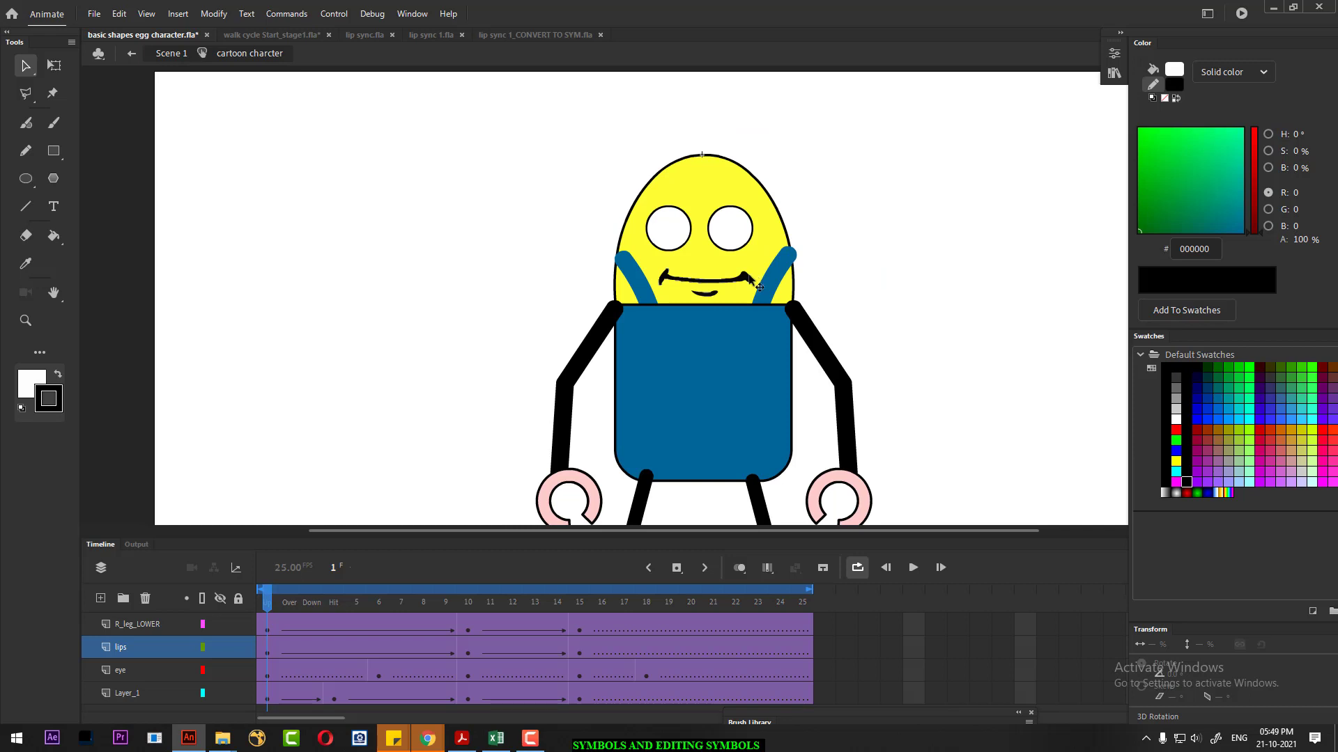
{"action": "left_click_drag", "start_coordinate": [285, 604], "coordinate": [468, 608]}
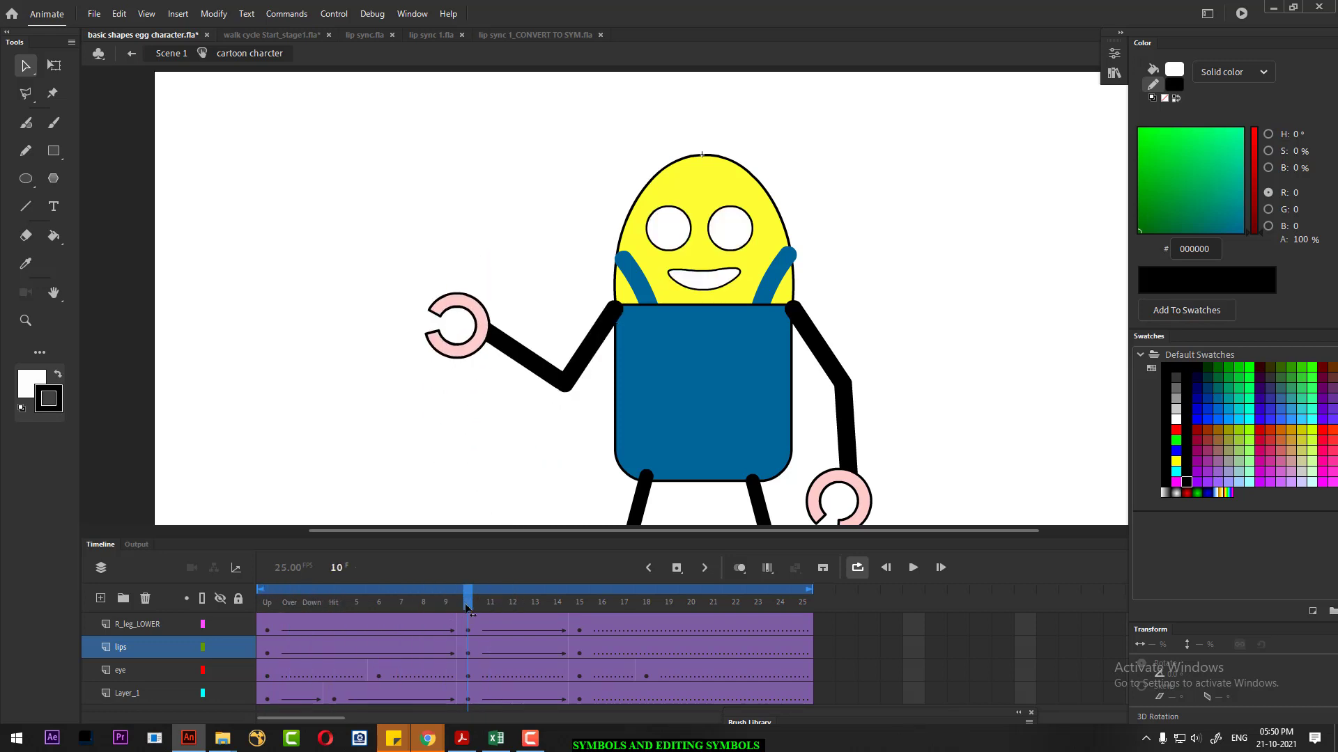
{"action": "left_click", "coordinate": [468, 655]}
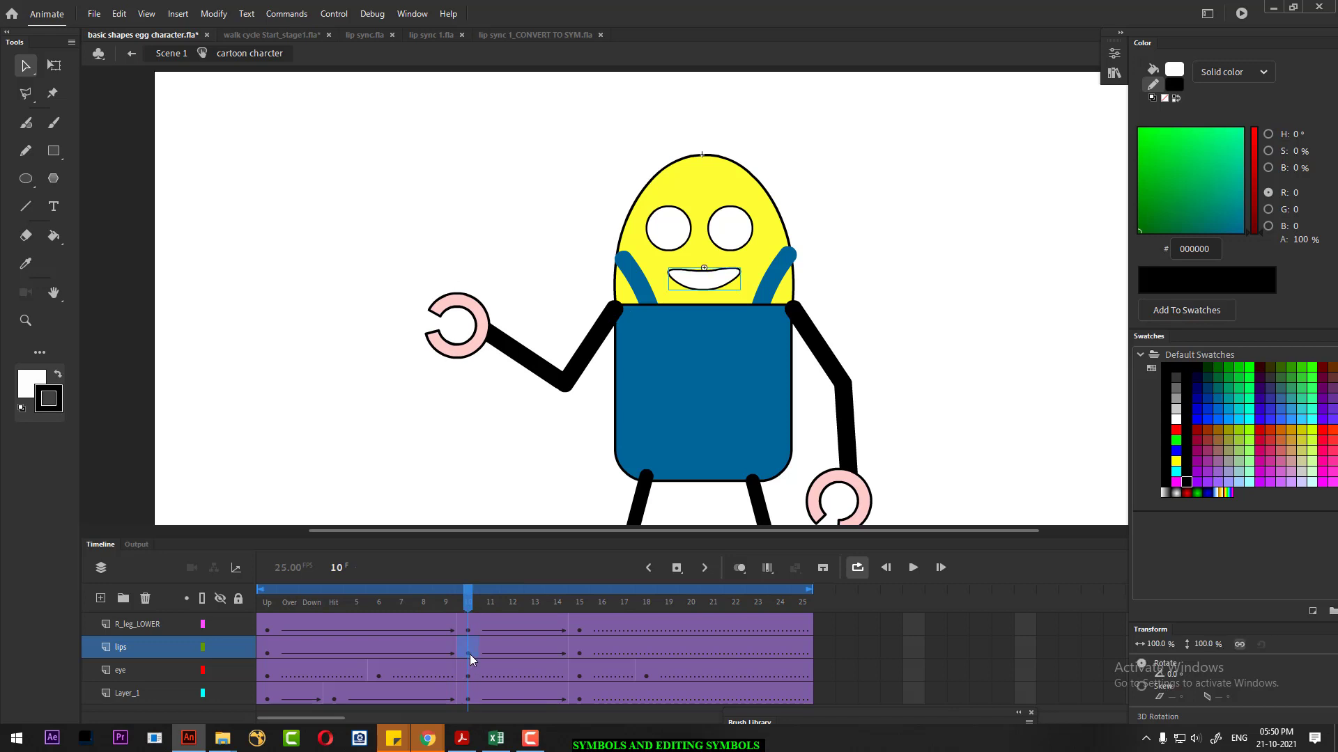
{"action": "key", "text": "Delete"}
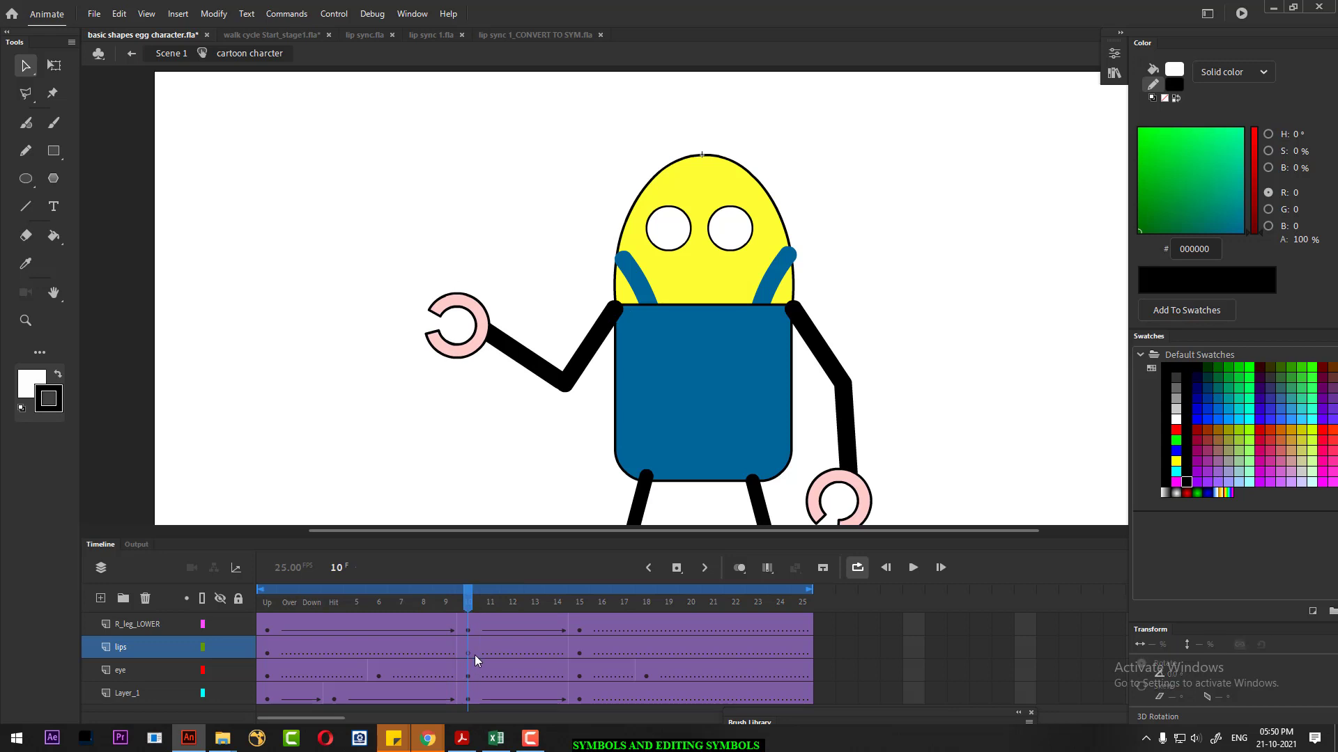
{"action": "left_click", "coordinate": [580, 653]}
{"action": "key", "text": "Delete"}
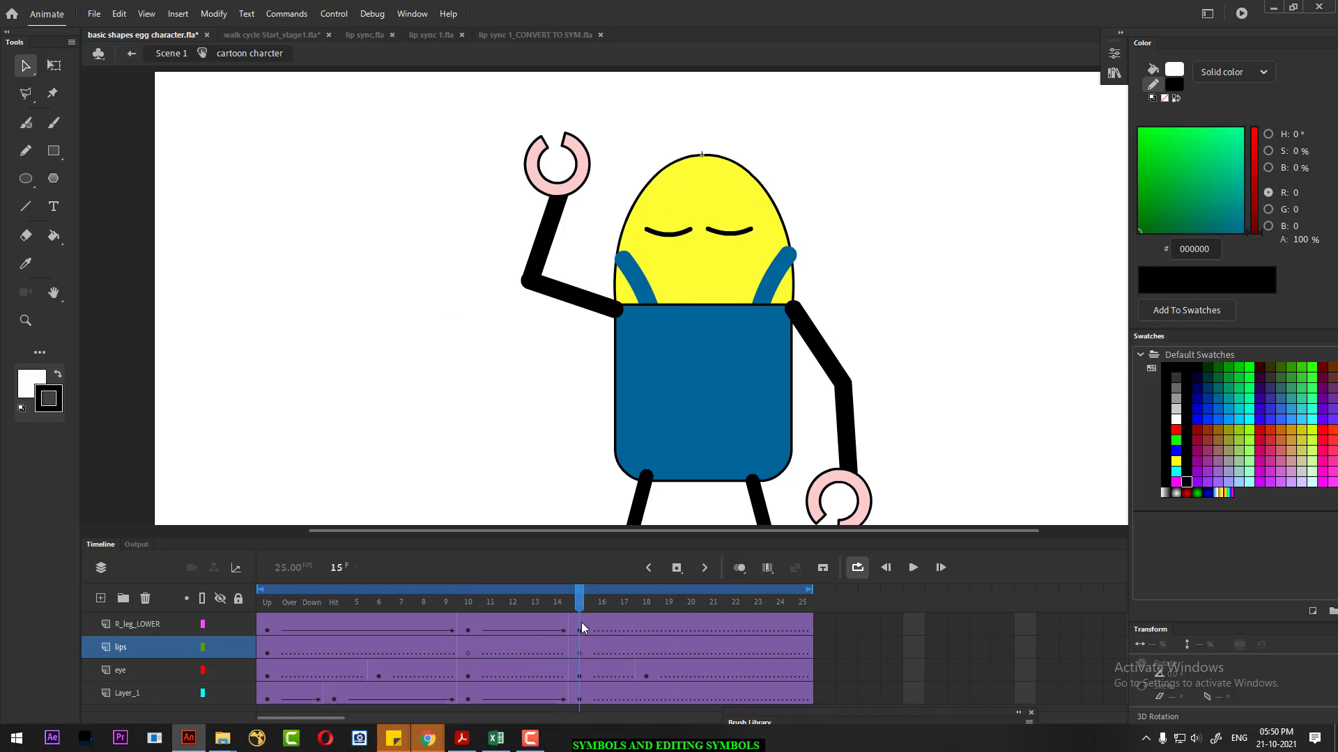
- Return to frame 1 and play the animation to review the new mouth
{"action": "left_click_drag", "start_coordinate": [581, 603], "coordinate": [246, 625]}
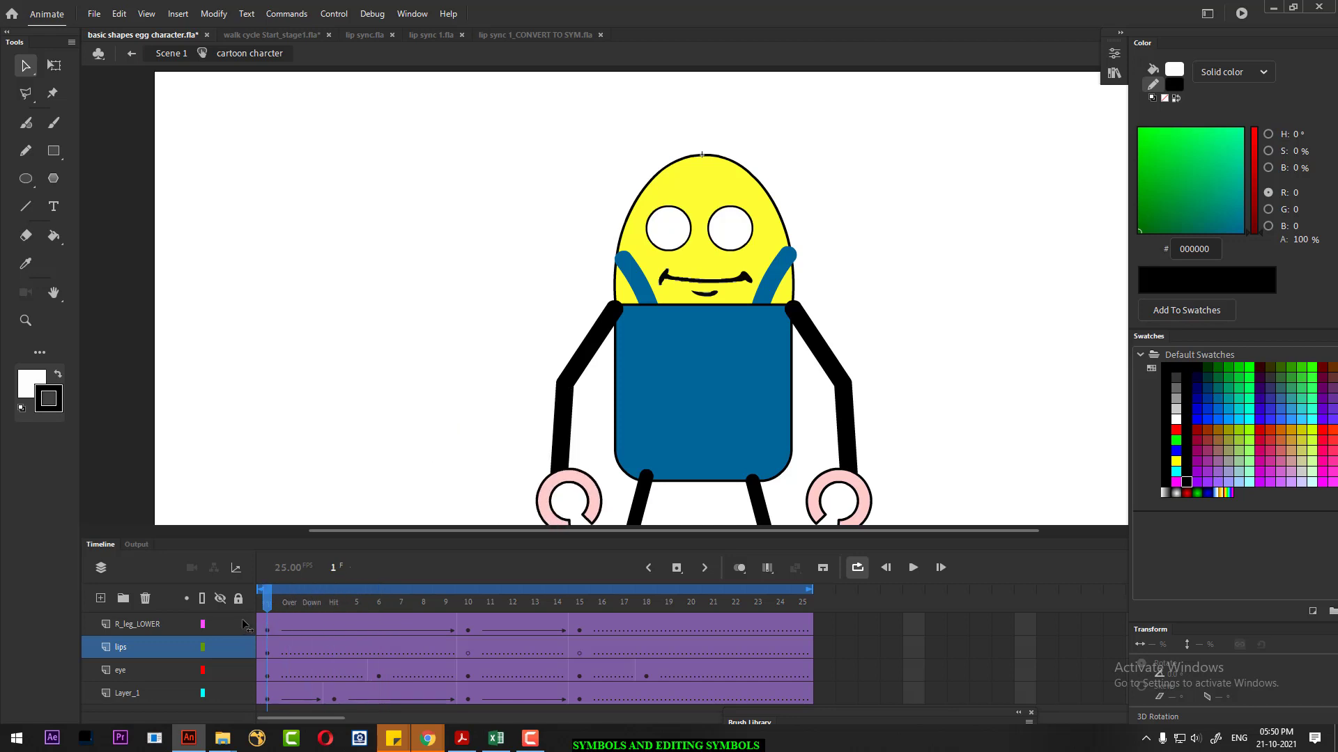
{"action": "key", "text": "ctrl+minus"}
{"action": "key", "text": "ctrl+equal"}
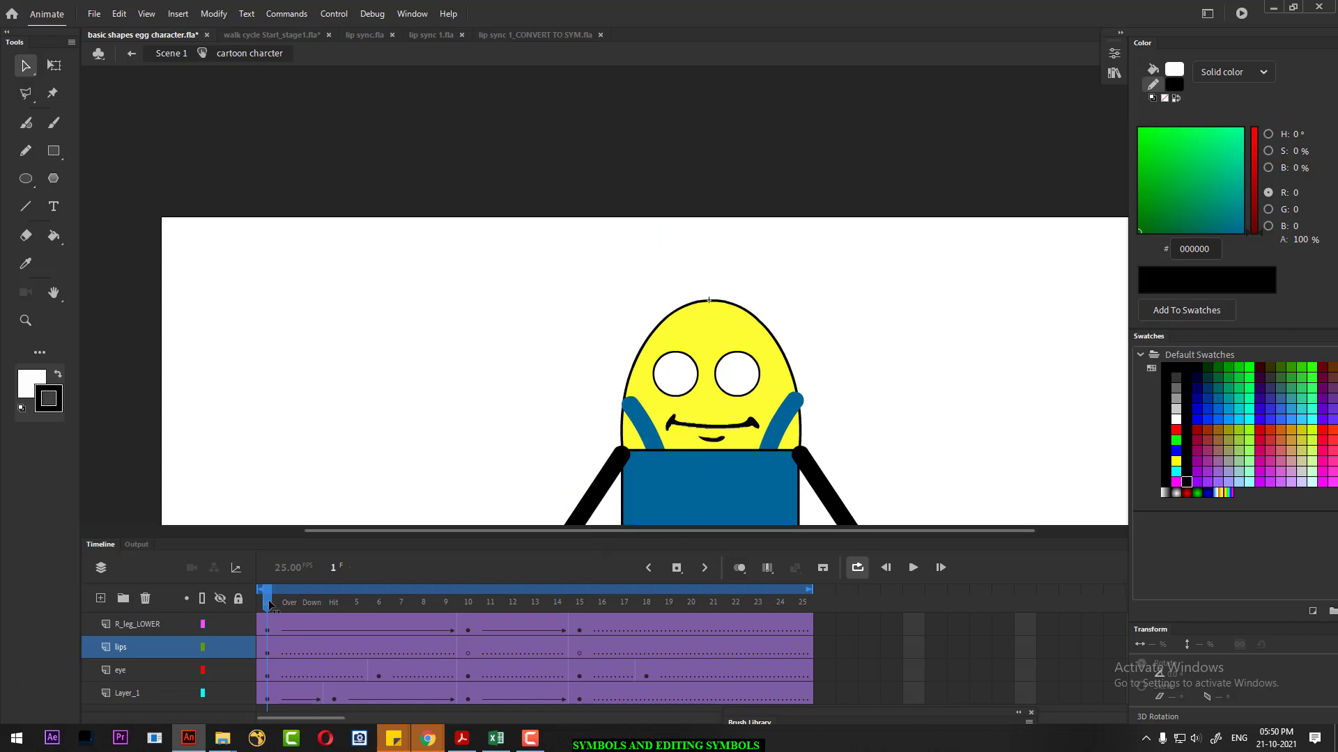
{"action": "key", "text": "Return"}
{"action": "left_click_drag", "start_coordinate": [378, 600], "coordinate": [260, 604]}
{"action": "left_click_drag", "start_coordinate": [891, 416], "coordinate": [891, 283]}
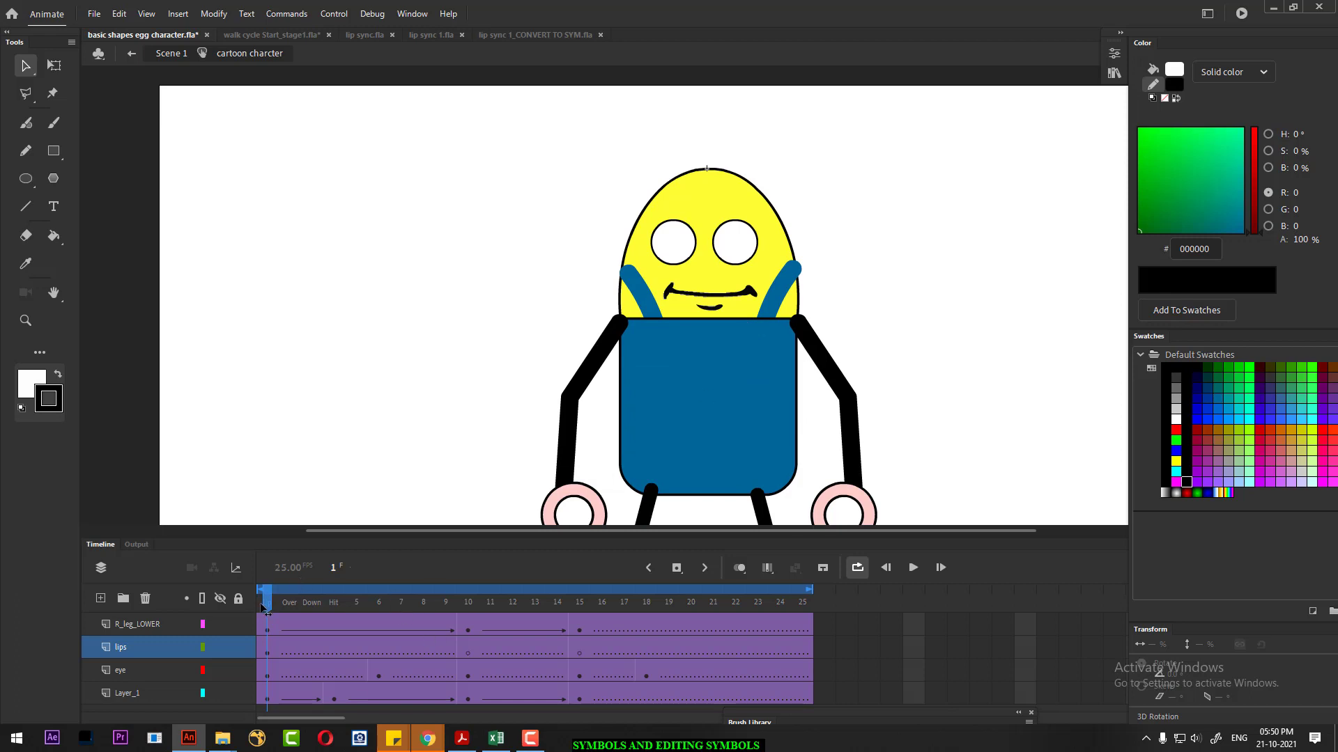
{"action": "mouse_move", "coordinate": [272, 611]}
{"action": "left_mouse_down"}
{"action": "mouse_move", "coordinate": [425, 616]}
{"action": "mouse_move", "coordinate": [263, 618]}
{"action": "mouse_move", "coordinate": [571, 617]}
{"action": "mouse_move", "coordinate": [269, 623]}
{"action": "left_mouse_up"}
- Insert a blank keyframe at frame 6 of the lips layer
{"action": "left_click", "coordinate": [371, 653]}
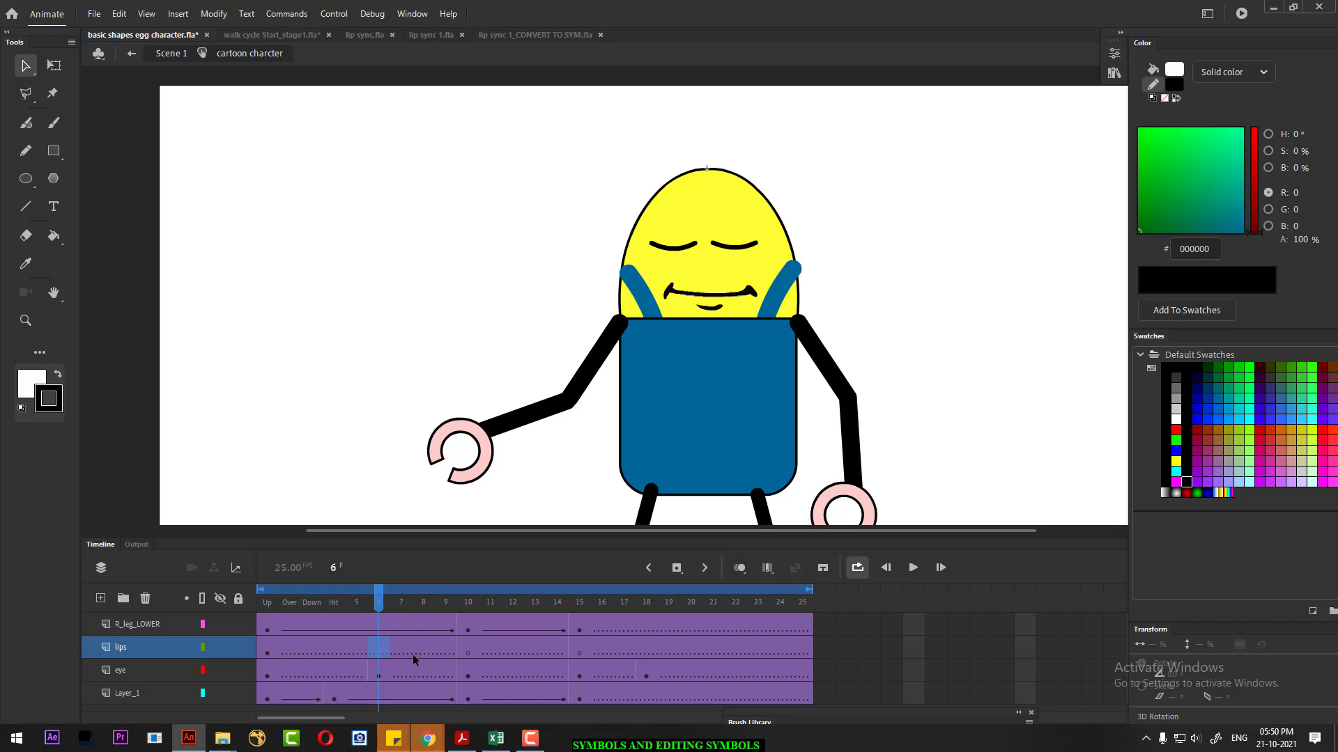
{"action": "right_click", "coordinate": [379, 655]}
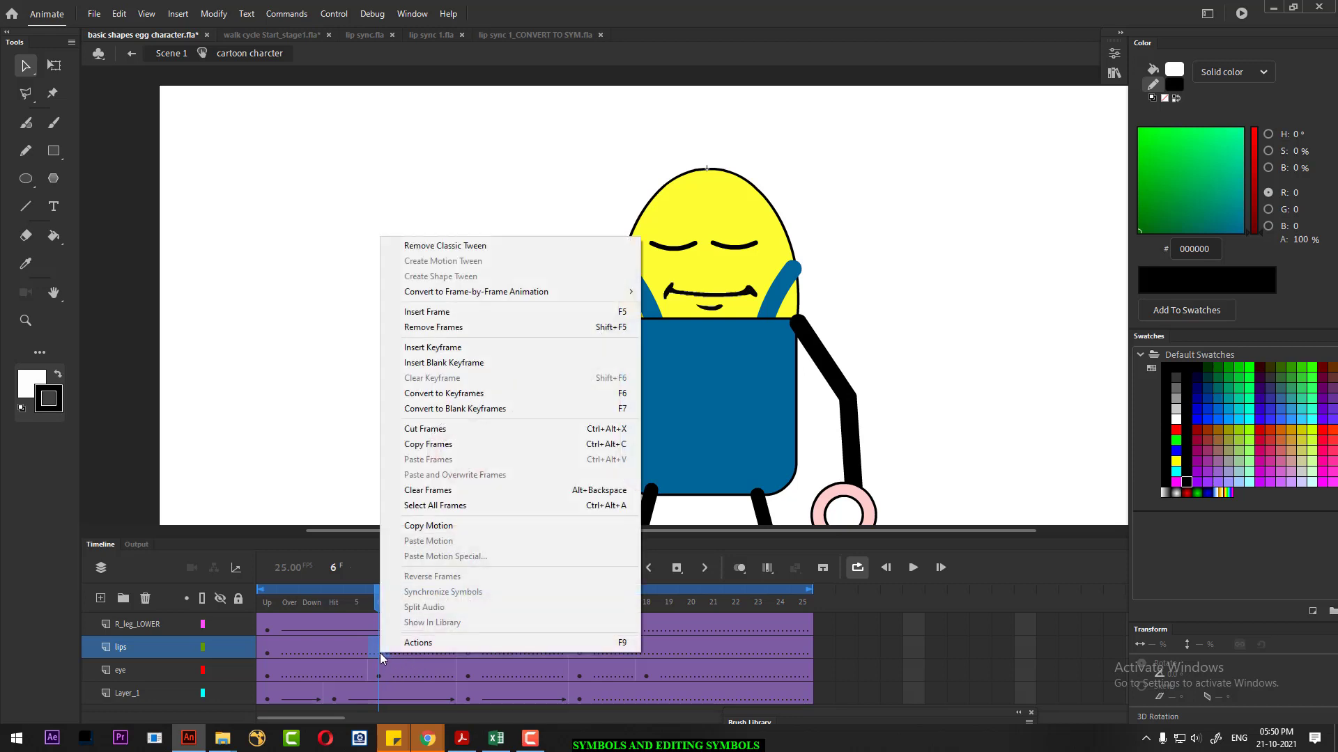
{"action": "left_click", "coordinate": [457, 363]}
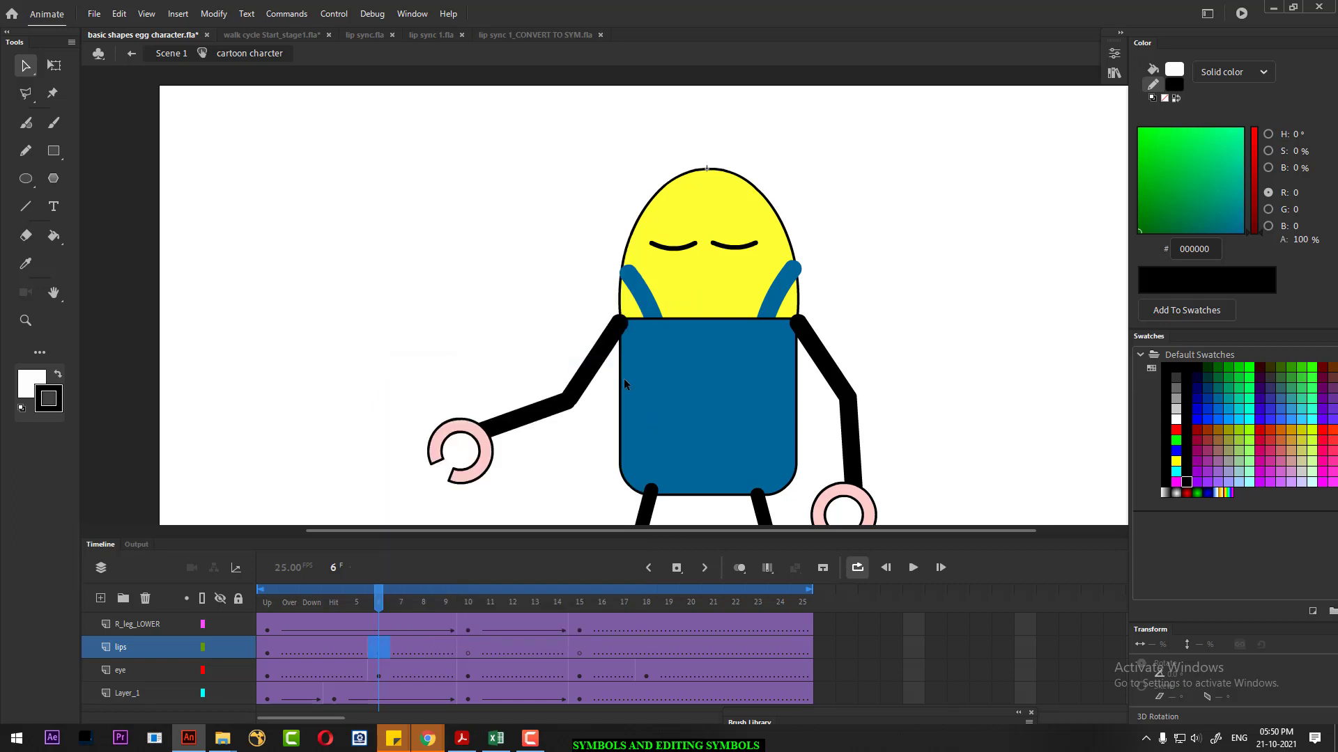
- Place the O mouth symbol from the library on the face below the closed eyes at frame 6
{"action": "left_click", "coordinate": [1117, 52]}
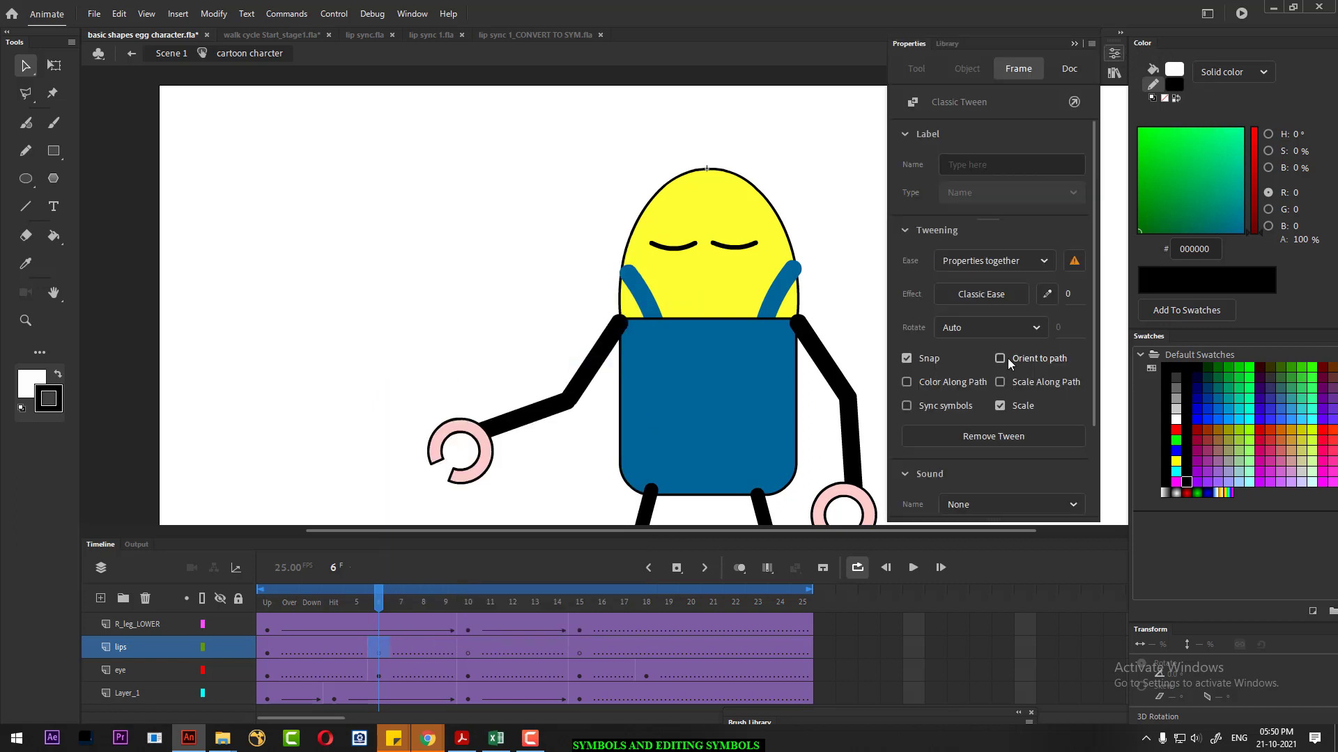
{"action": "left_click", "coordinate": [952, 44]}
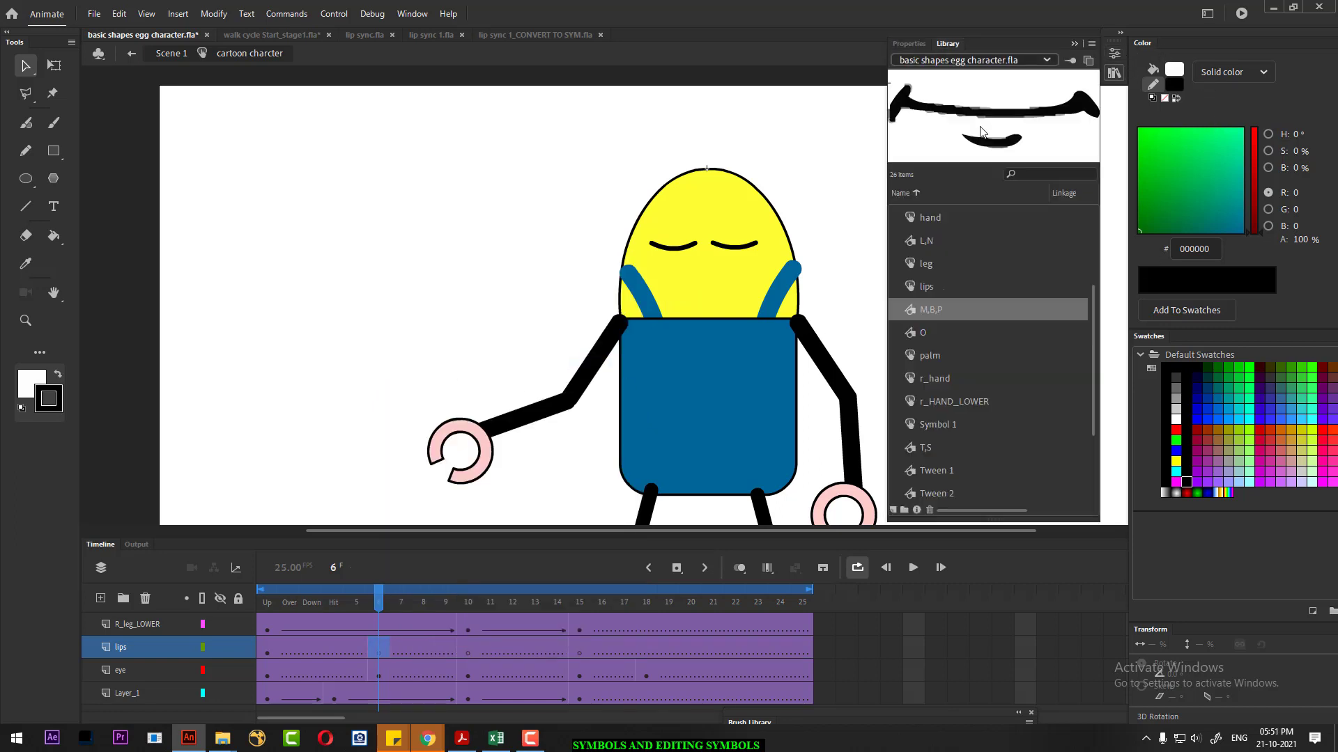
{"action": "left_click", "coordinate": [927, 334]}
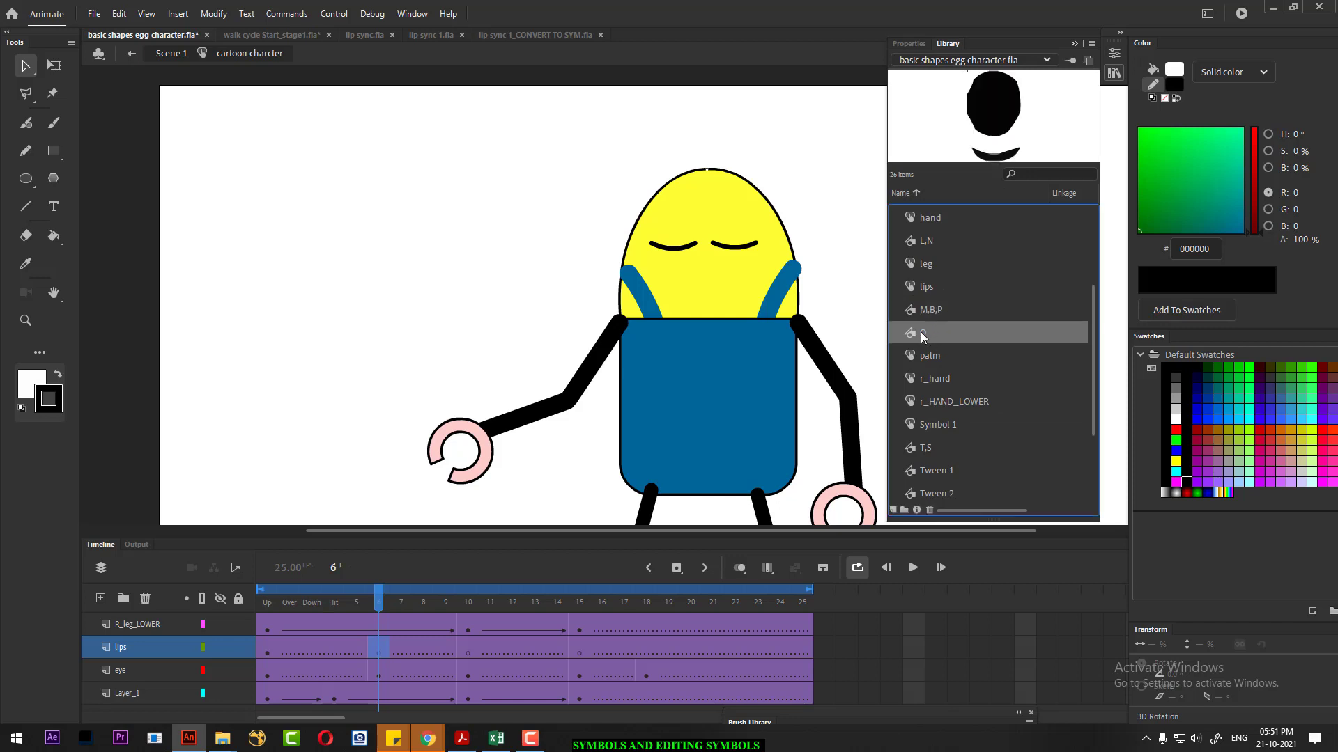
{"action": "left_click_drag", "start_coordinate": [921, 332], "coordinate": [704, 307]}
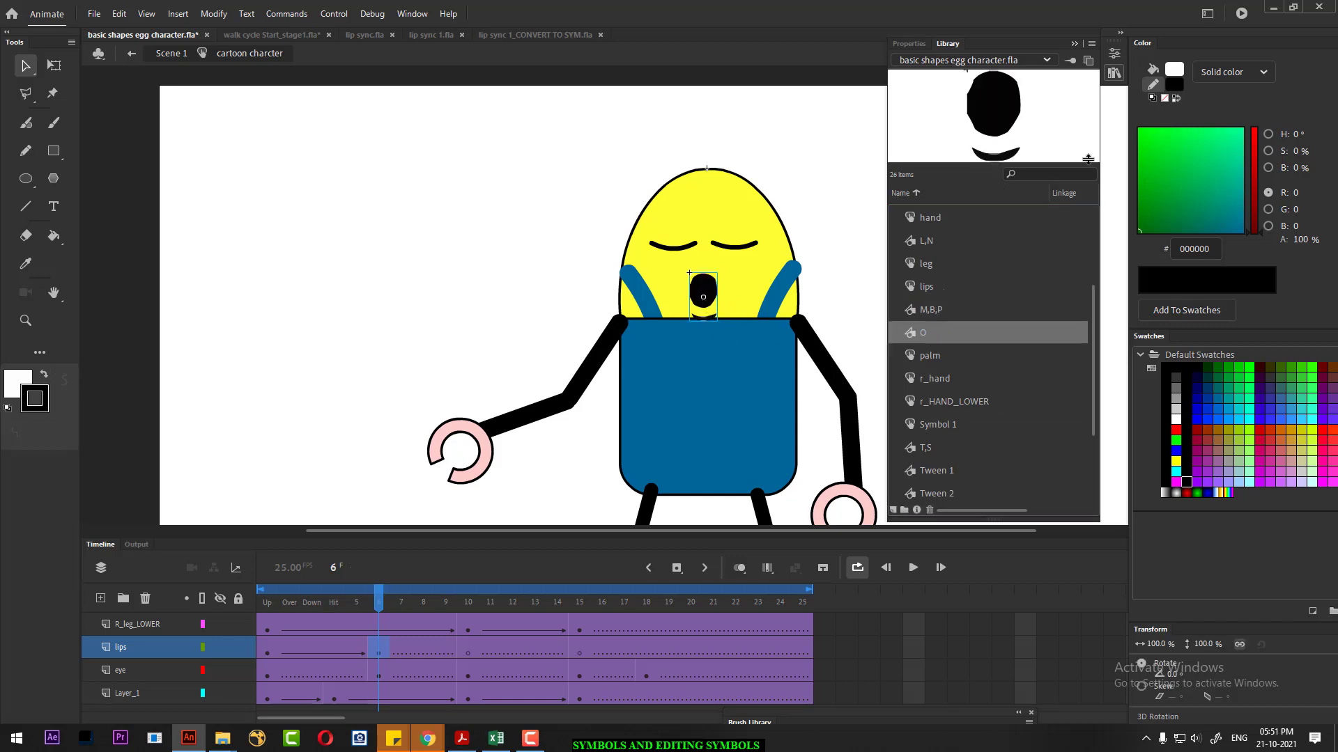
{"action": "left_click", "coordinate": [806, 187]}
- Turn on onion skinning and reposition the O mouth at frame 6 against the preceding M,B,P mouth
{"action": "mouse_move", "coordinate": [382, 608]}
{"action": "left_mouse_down"}
{"action": "mouse_move", "coordinate": [281, 609]}
{"action": "mouse_move", "coordinate": [379, 604]}
{"action": "left_mouse_up"}
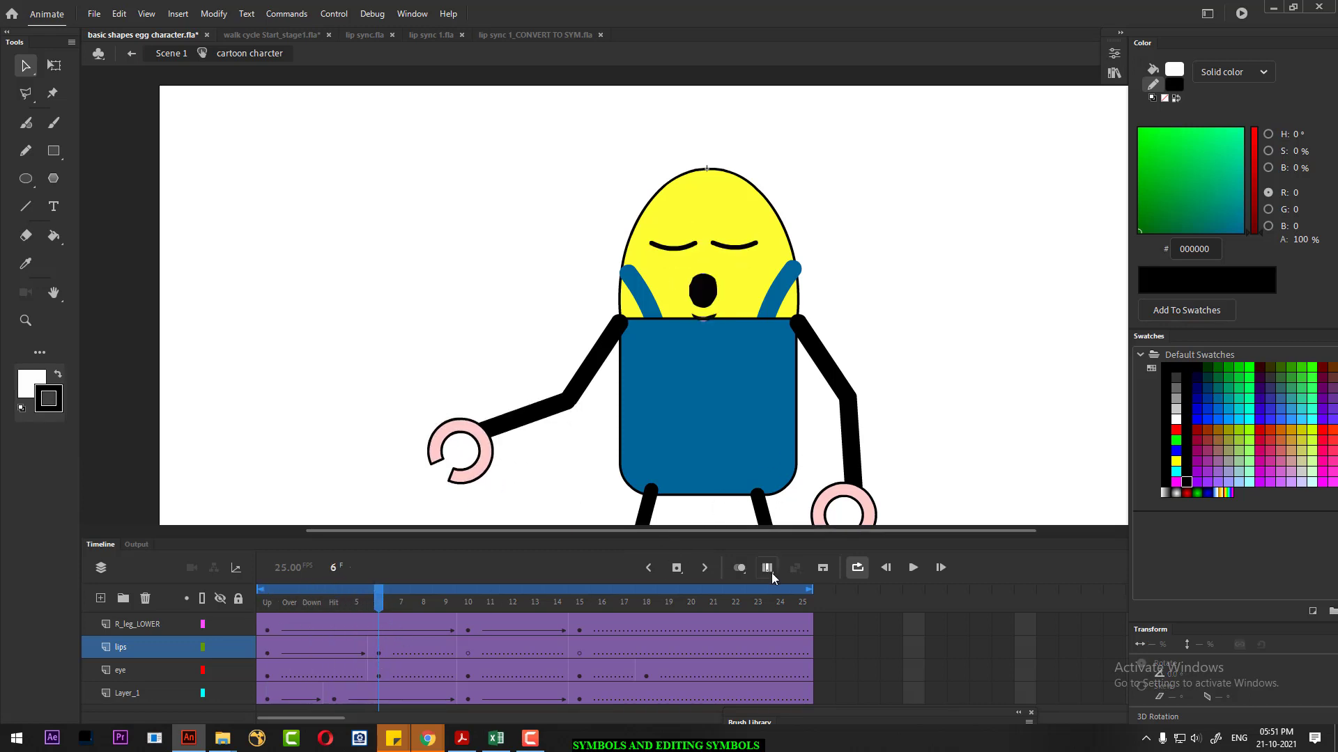
{"action": "left_click", "coordinate": [743, 573]}
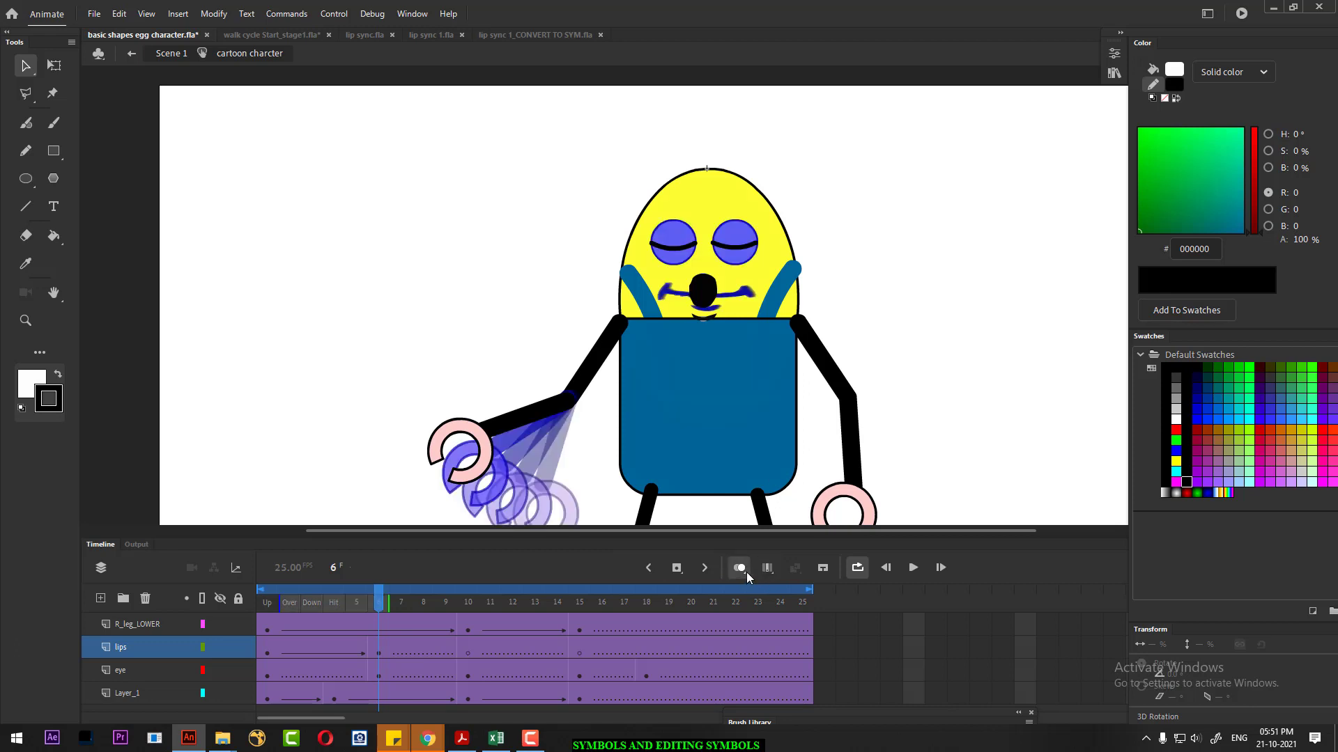
{"action": "left_click", "coordinate": [709, 300]}
{"action": "left_click_drag", "start_coordinate": [709, 301], "coordinate": [704, 290]}
- Place the A mouth symbol from the library on the face at frame 10 of the lips layer
{"action": "left_click_drag", "start_coordinate": [380, 603], "coordinate": [464, 602]}
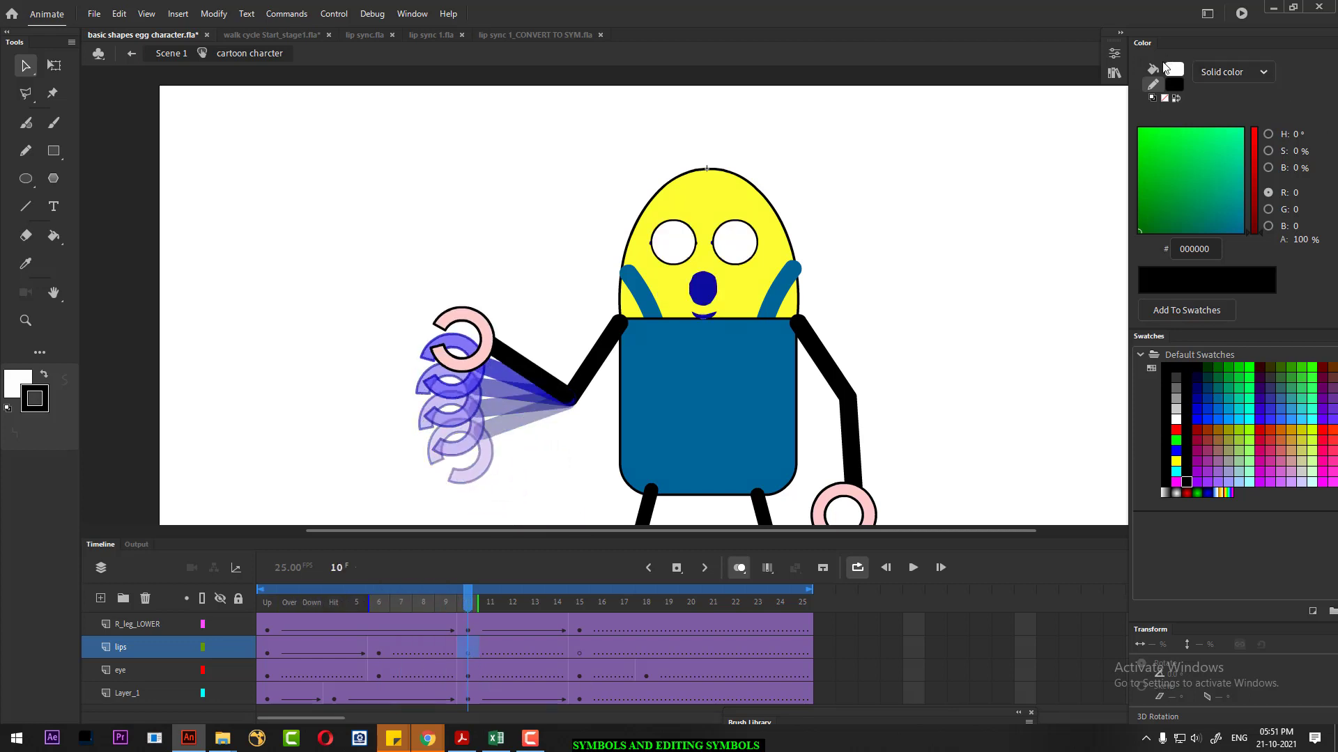
{"action": "left_click", "coordinate": [1115, 56]}
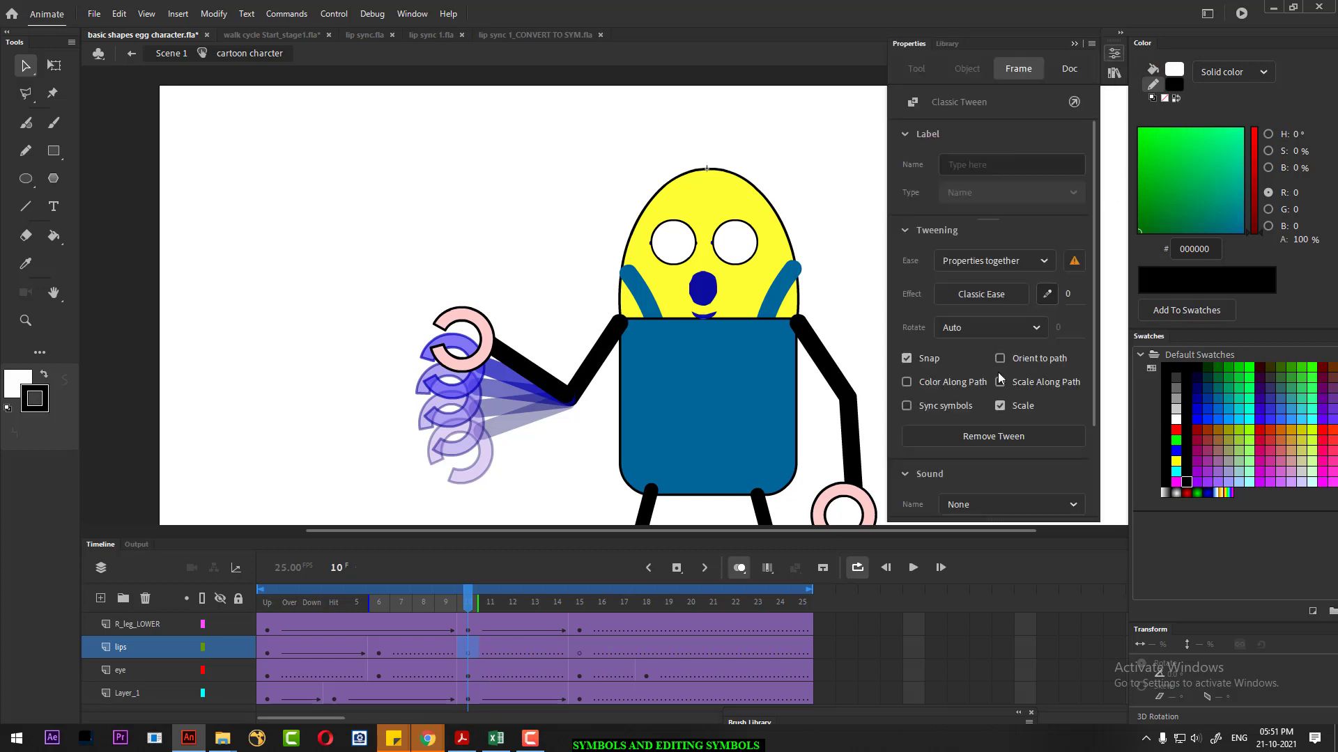
{"action": "left_click", "coordinate": [946, 43]}
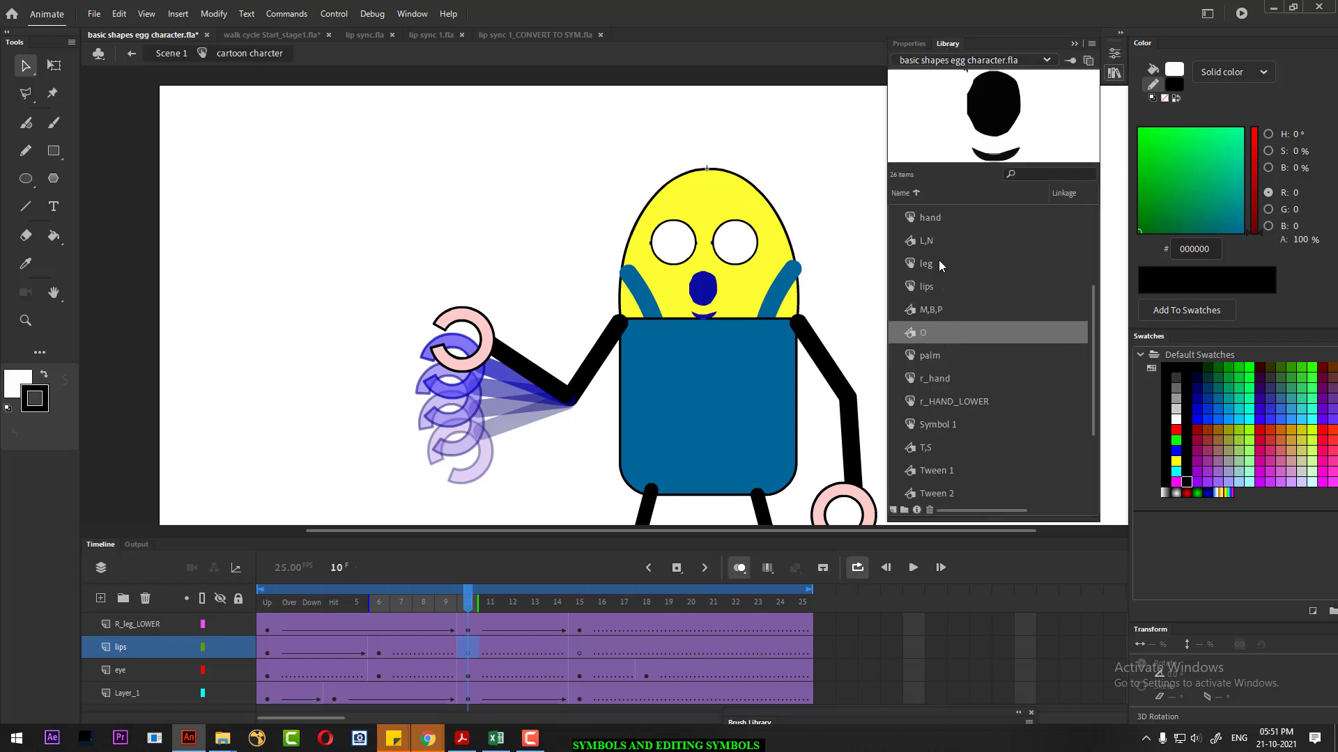
{"action": "scroll", "coordinate": [968, 420], "scroll_direction": "down", "scroll_amount": 2}
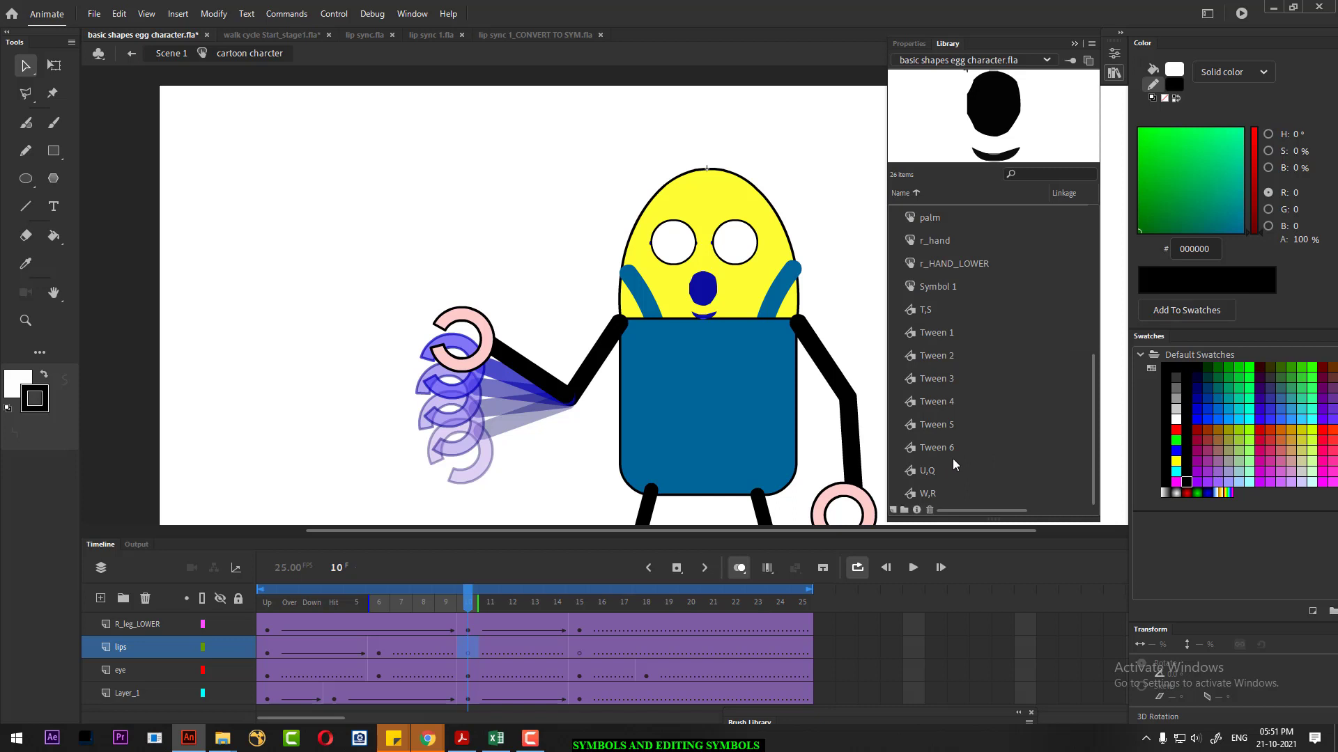
{"action": "scroll", "coordinate": [953, 454], "scroll_direction": "up", "scroll_amount": 4}
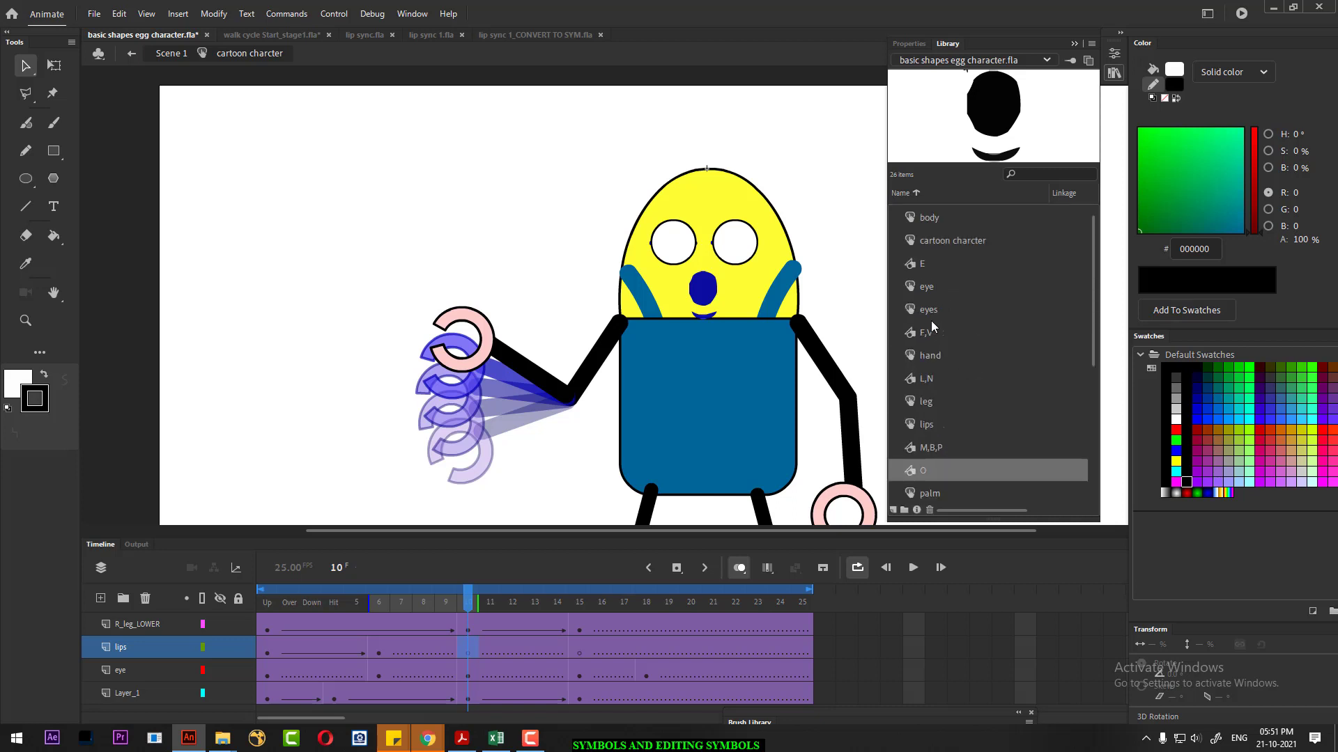
{"action": "left_click", "coordinate": [916, 265]}
{"action": "scroll", "coordinate": [938, 282], "scroll_direction": "up", "scroll_amount": 1}
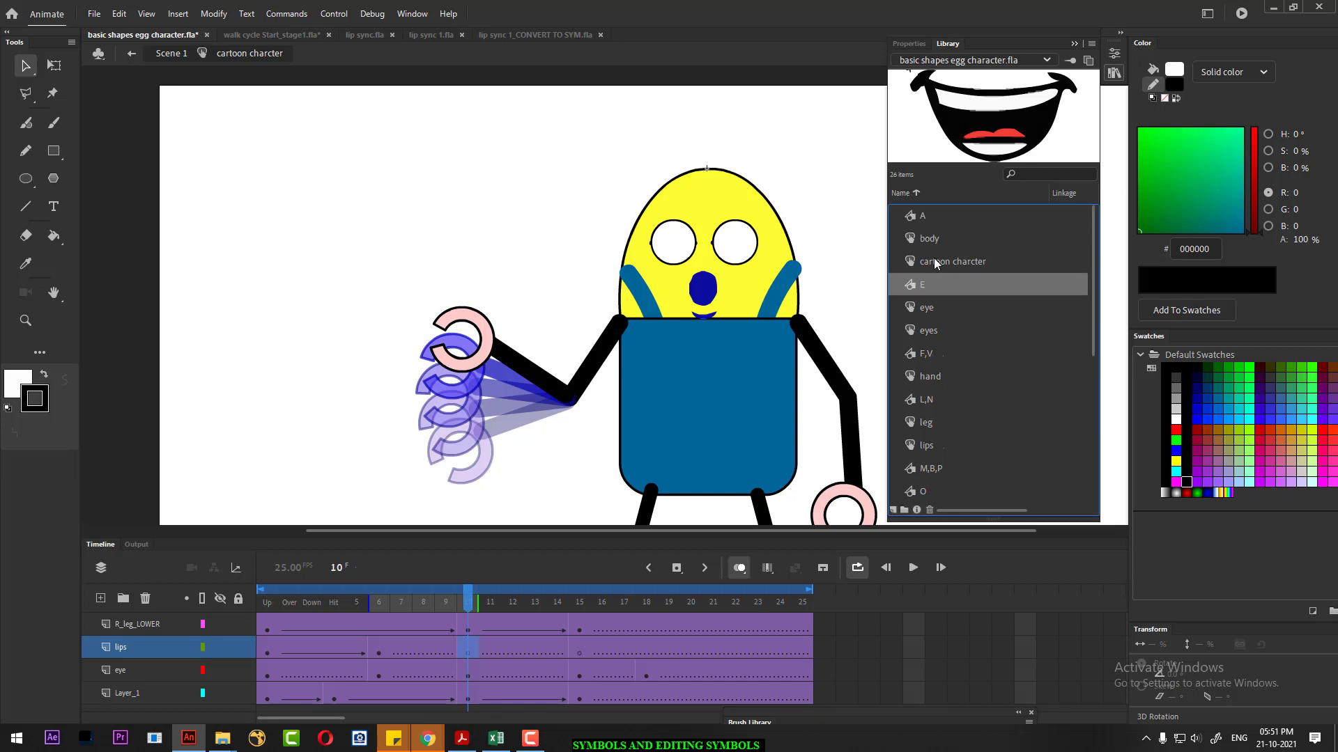
{"action": "left_click", "coordinate": [921, 216]}
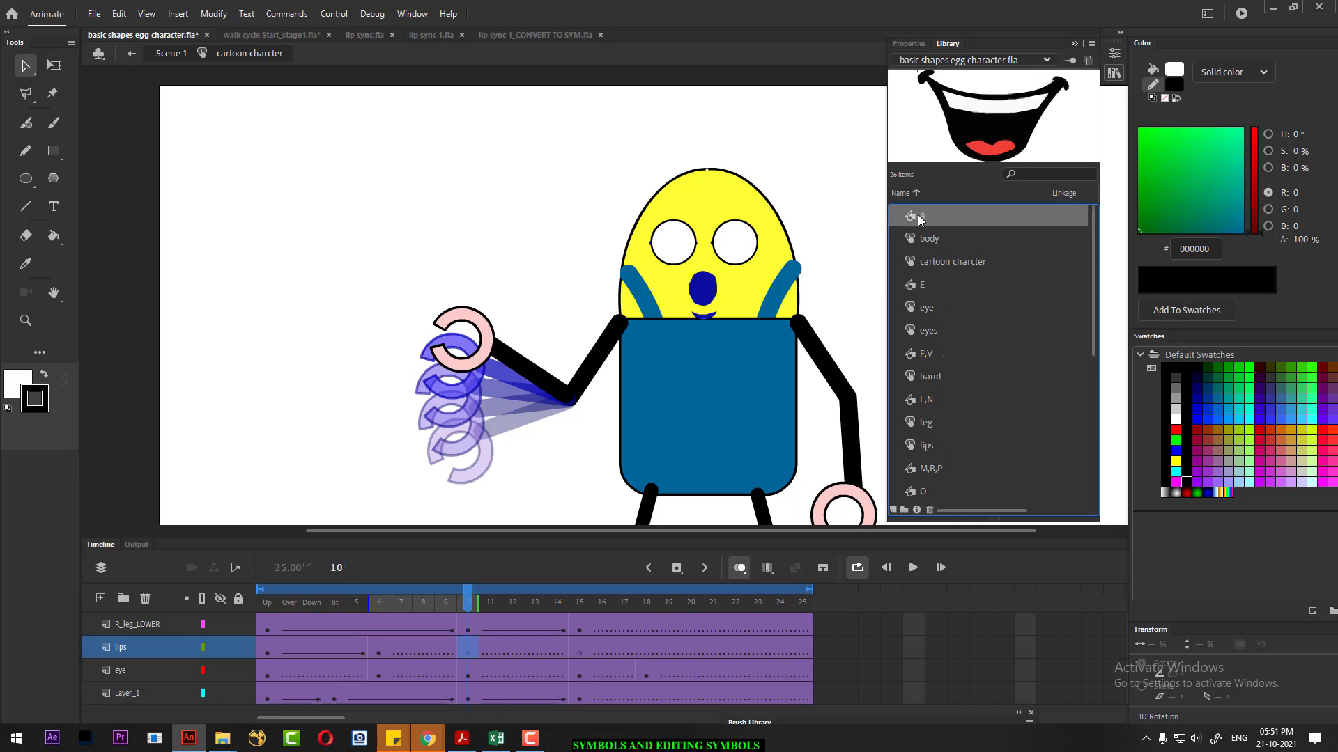
{"action": "left_click_drag", "start_coordinate": [919, 220], "coordinate": [704, 301]}
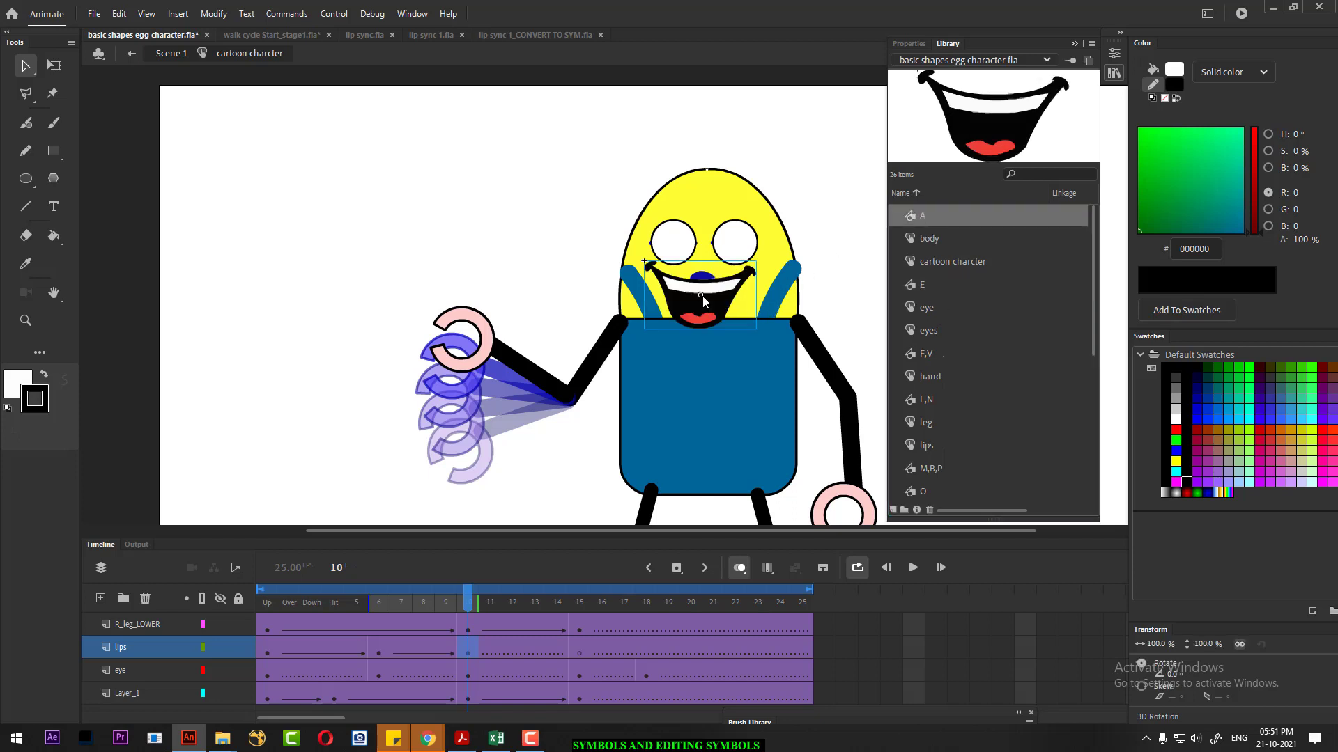
{"action": "key", "text": "ctrl+="}
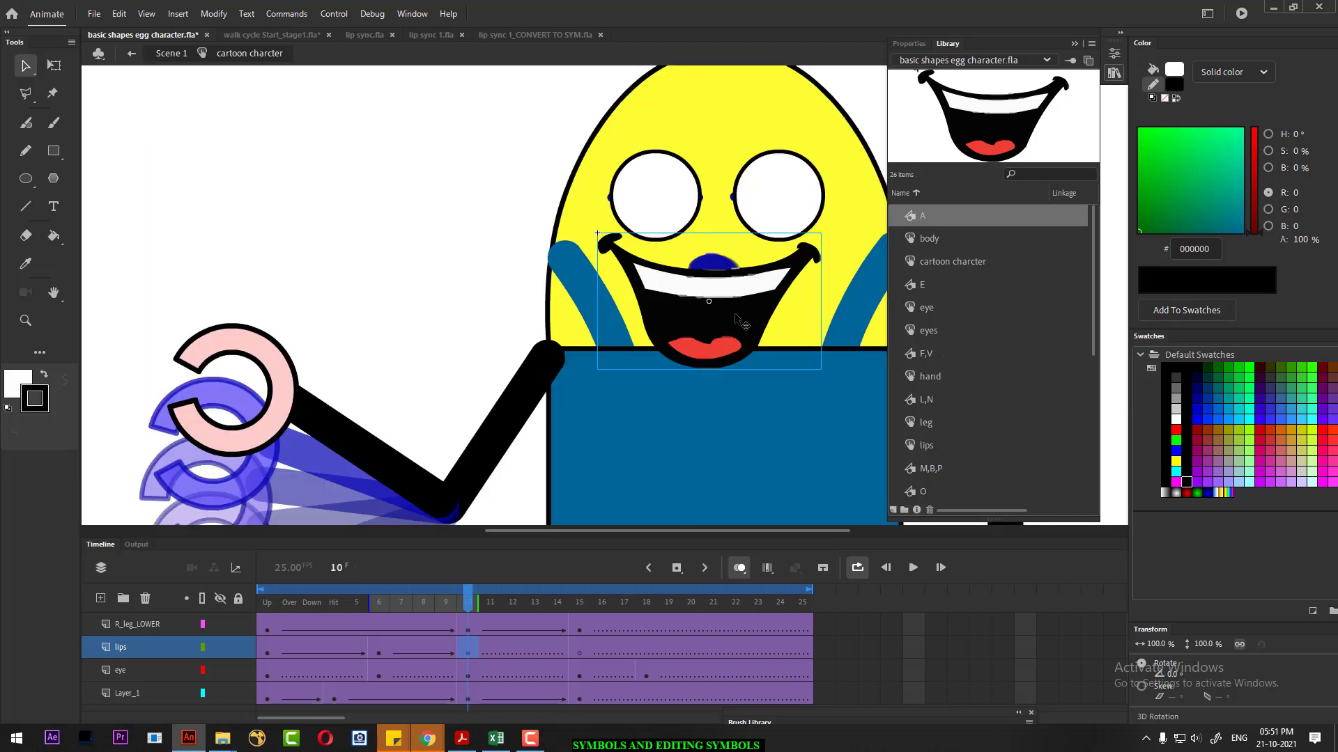
{"action": "left_click", "coordinate": [755, 292]}
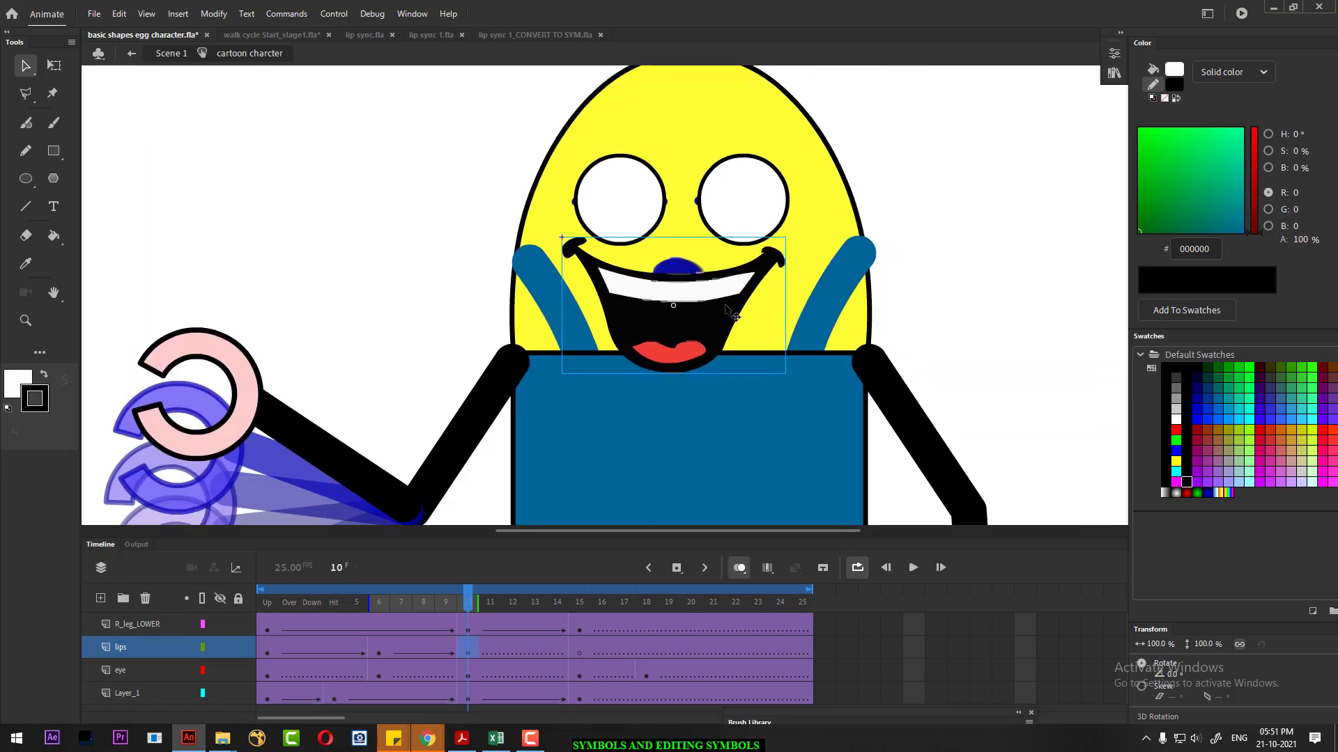
- Copy the closed M,B,P mouth from frame 1 of the lips layer and paste it in place at frame 15
{"action": "left_click_drag", "start_coordinate": [471, 625], "coordinate": [580, 612]}
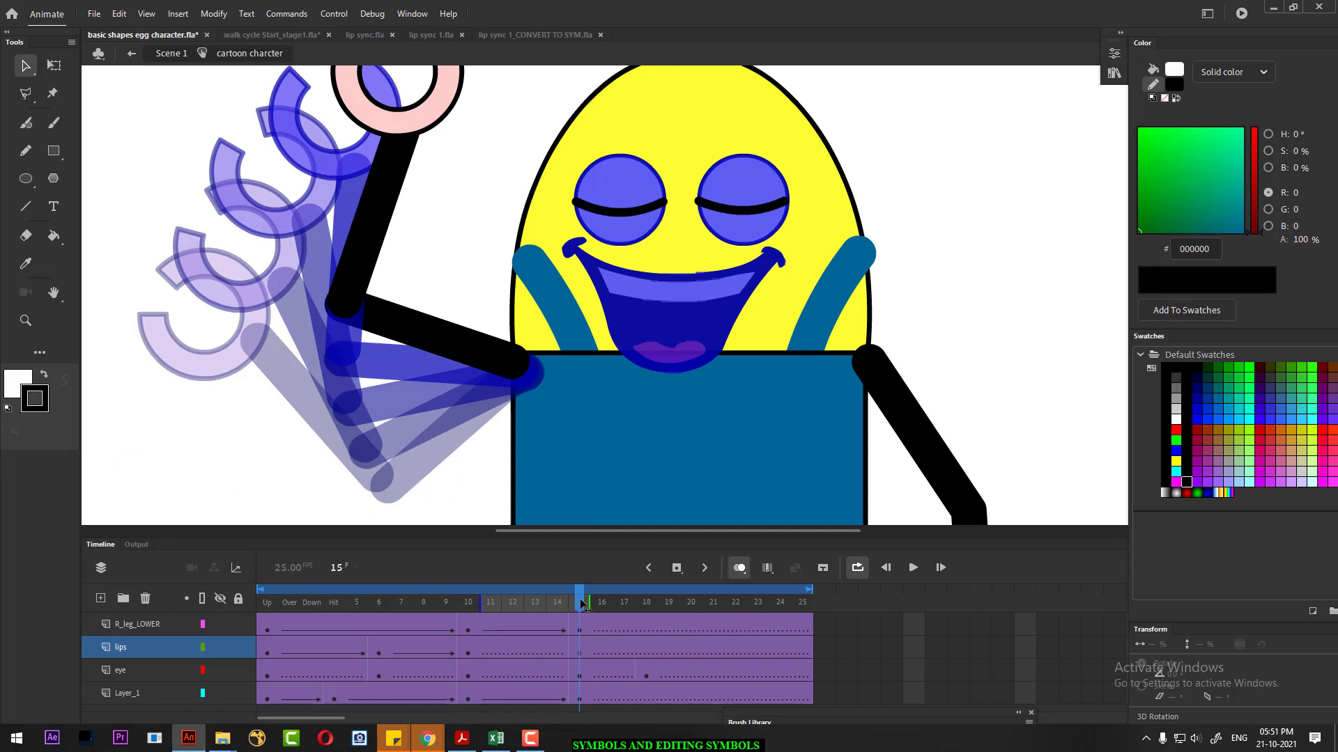
{"action": "mouse_move", "coordinate": [580, 599]}
{"action": "left_mouse_down"}
{"action": "mouse_move", "coordinate": [445, 599]}
{"action": "mouse_move", "coordinate": [577, 604]}
{"action": "left_mouse_up"}
{"action": "left_click", "coordinate": [275, 655]}
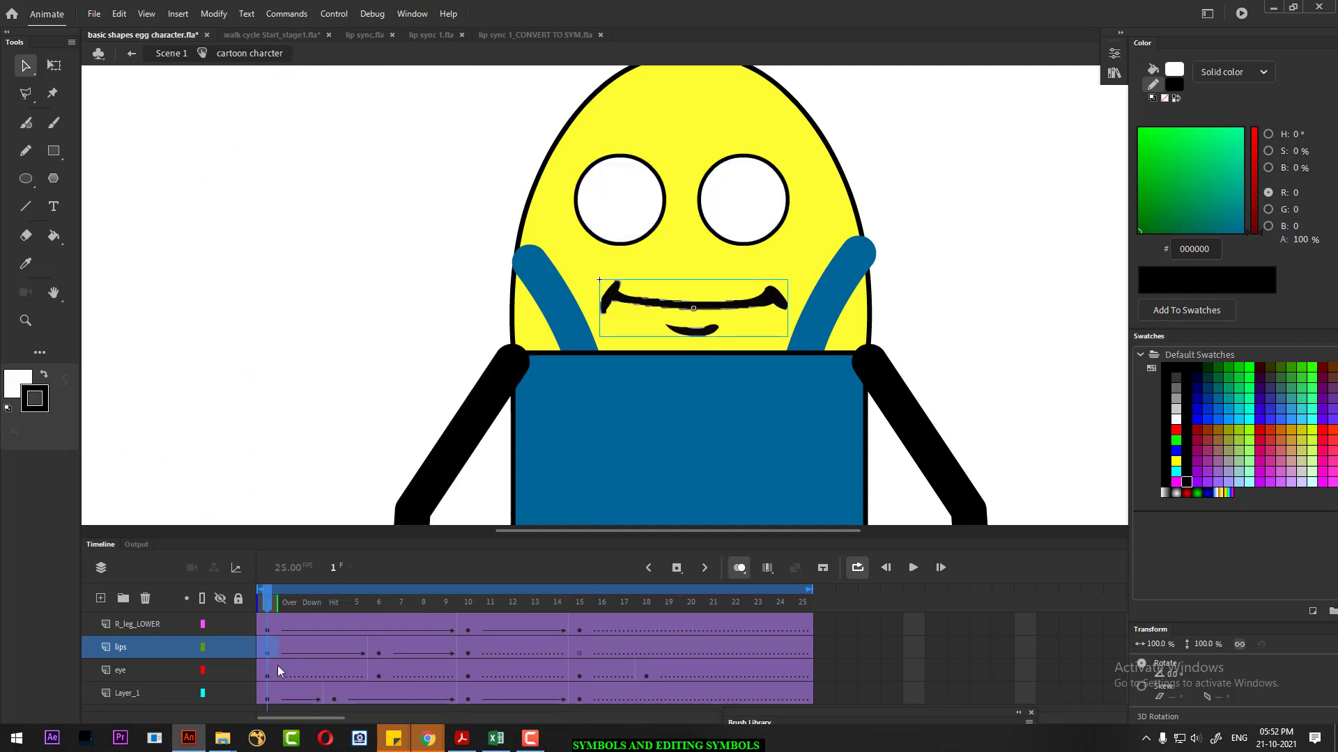
{"action": "left_click", "coordinate": [577, 650]}
{"action": "mouse_move", "coordinate": [578, 605]}
{"action": "left_mouse_down"}
{"action": "mouse_move", "coordinate": [361, 608]}
{"action": "mouse_move", "coordinate": [574, 612]}
{"action": "left_mouse_up"}
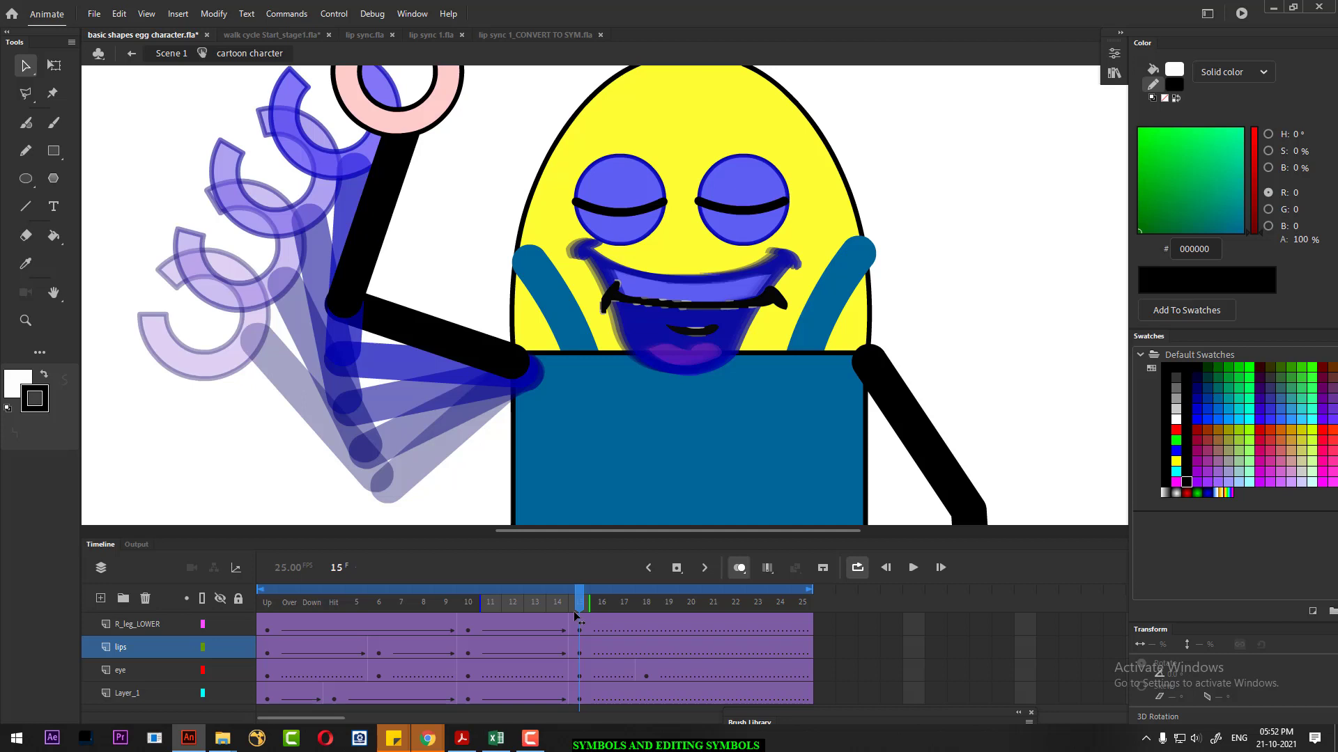
- Return to frame 1 with onion skinning off and play the animation to review the mouth changes
{"action": "left_click", "coordinate": [267, 653]}
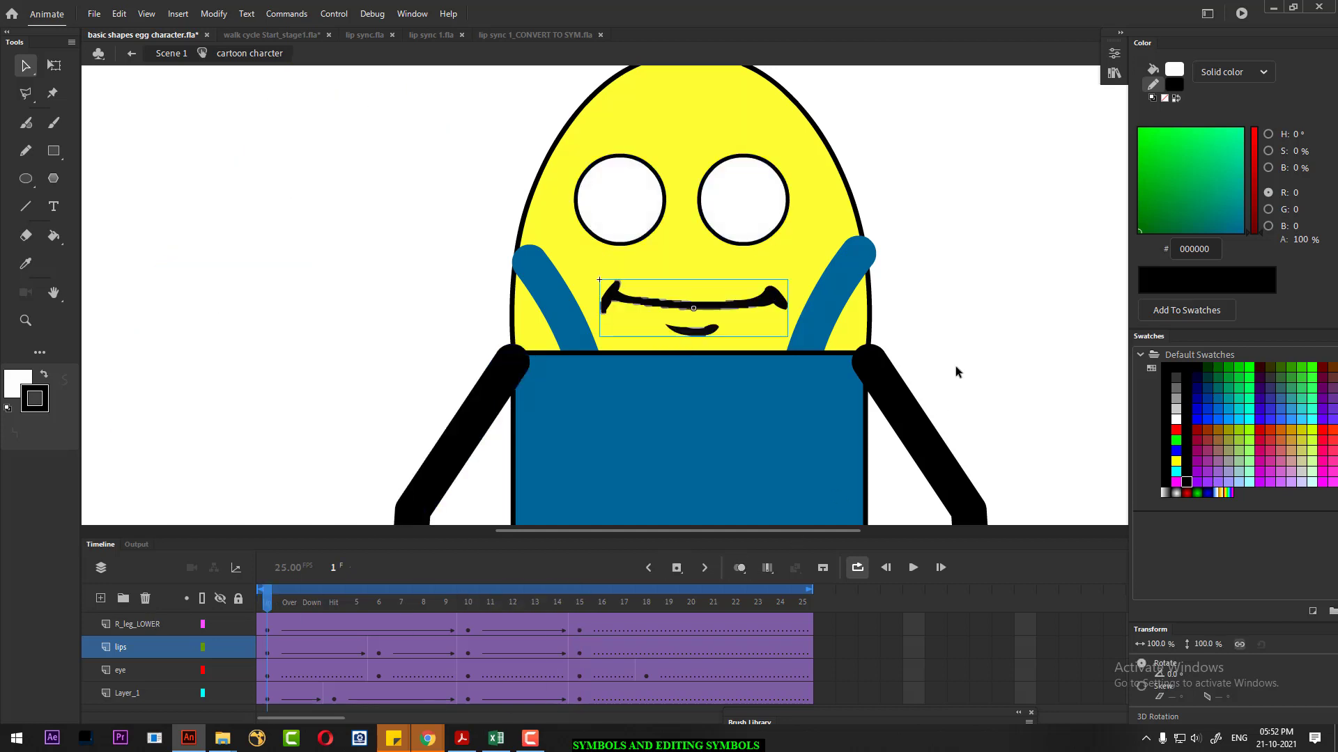
{"action": "key", "text": "ctrl+2"}
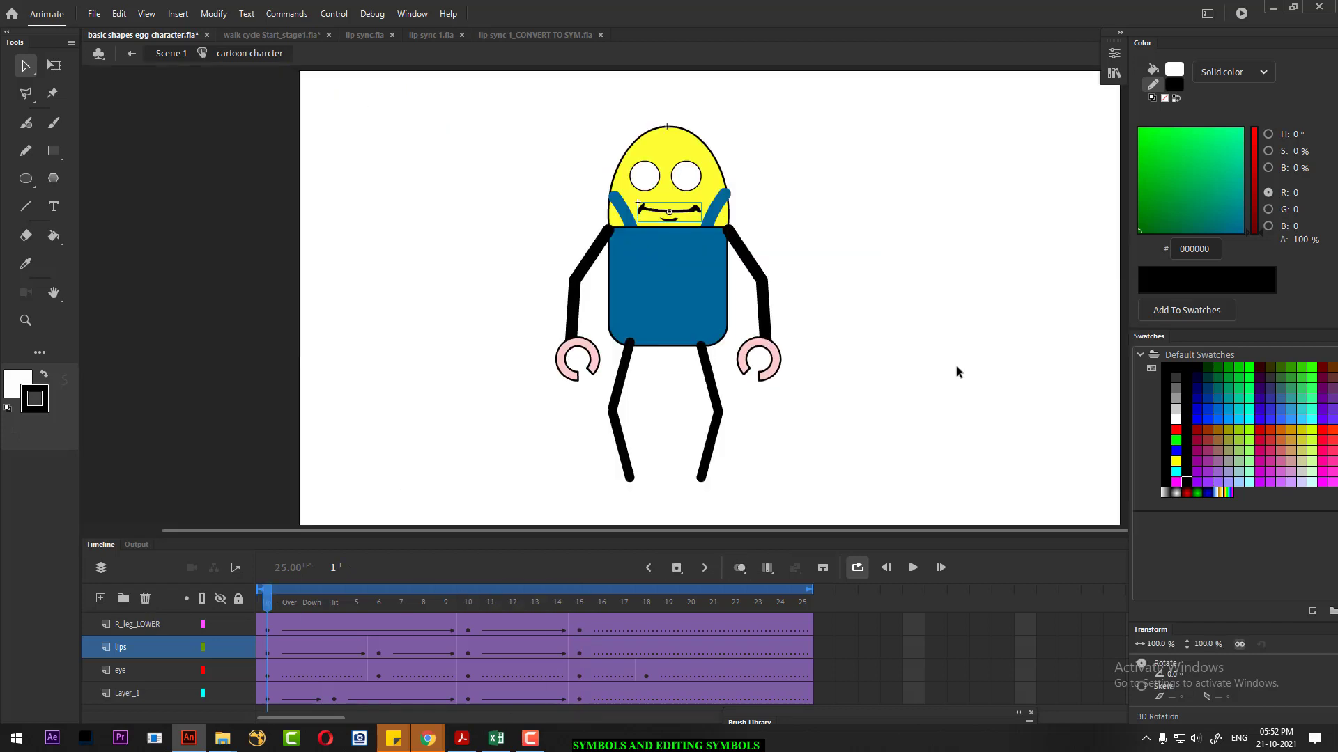
{"action": "key", "text": "Return"}
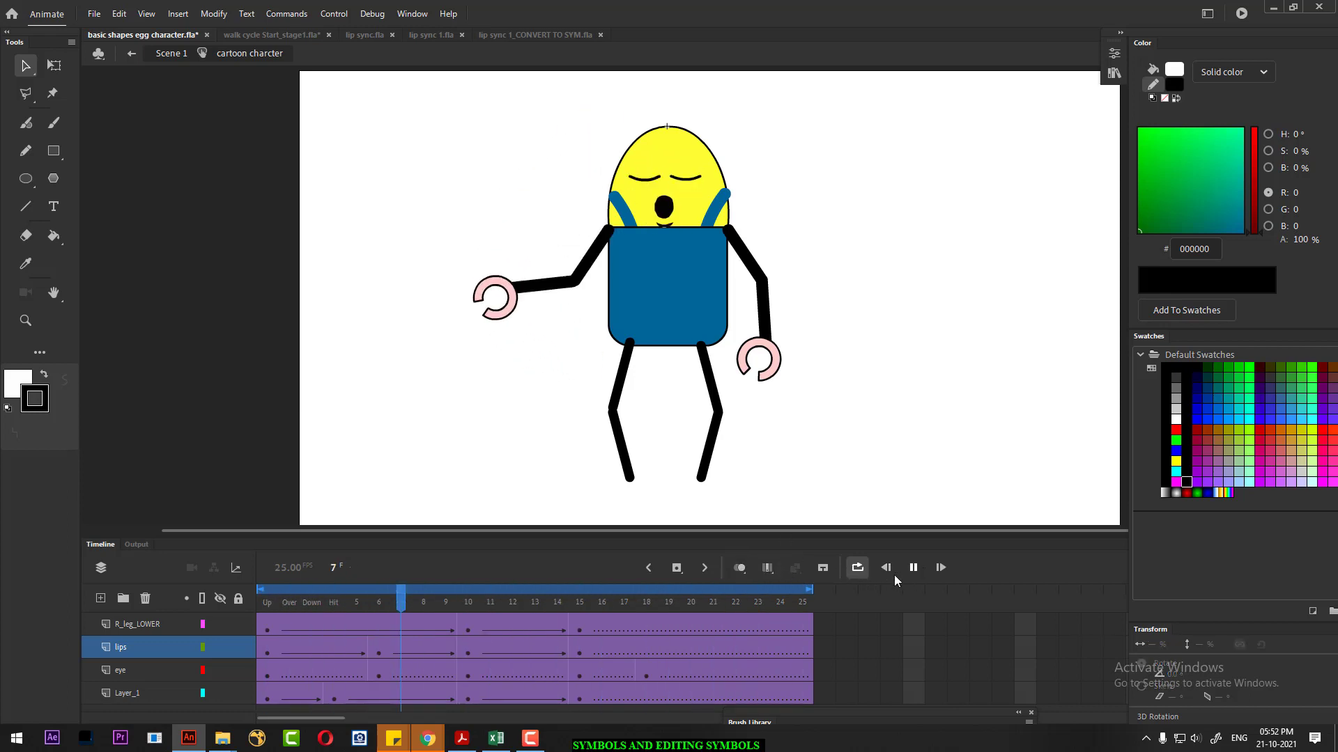
{"action": "key", "text": "Return"}
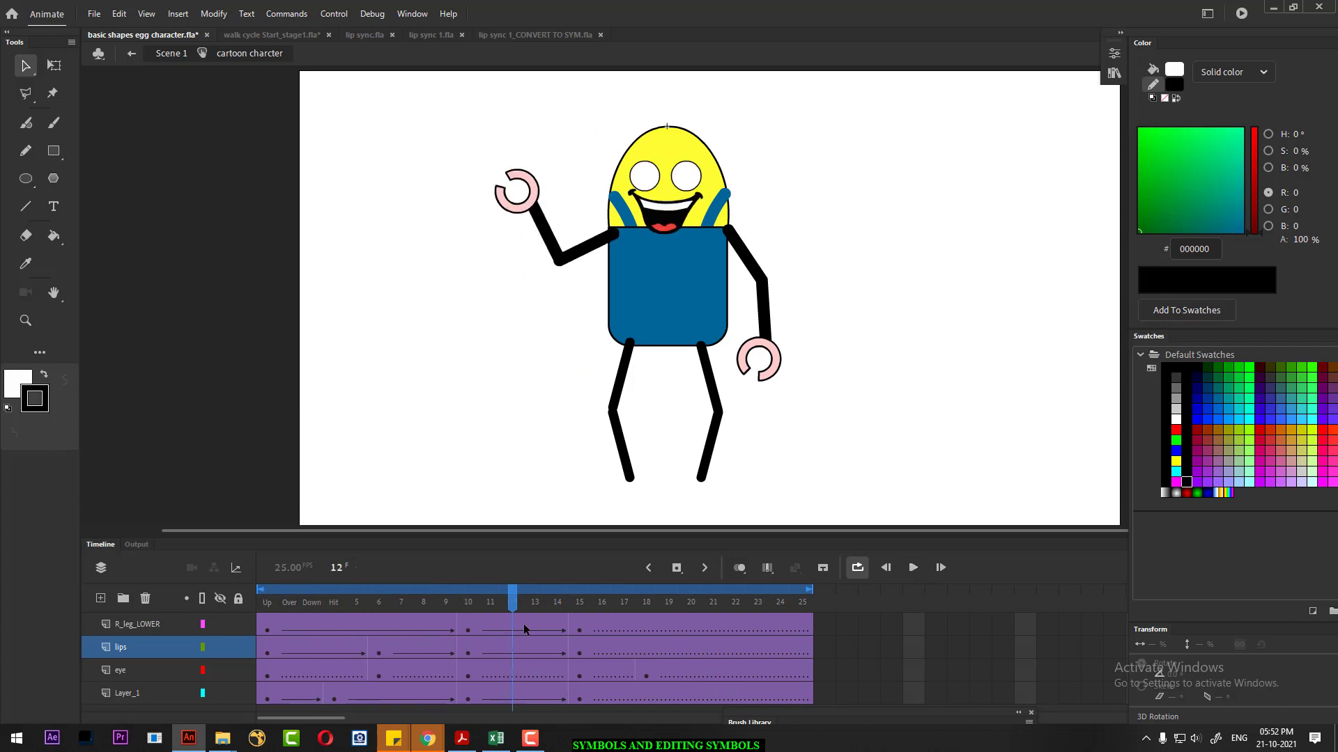
- Turn on onion skinning at frame 6 of the lips layer and extend its range forward to frame 19
{"action": "left_click_drag", "start_coordinate": [496, 600], "coordinate": [466, 624]}
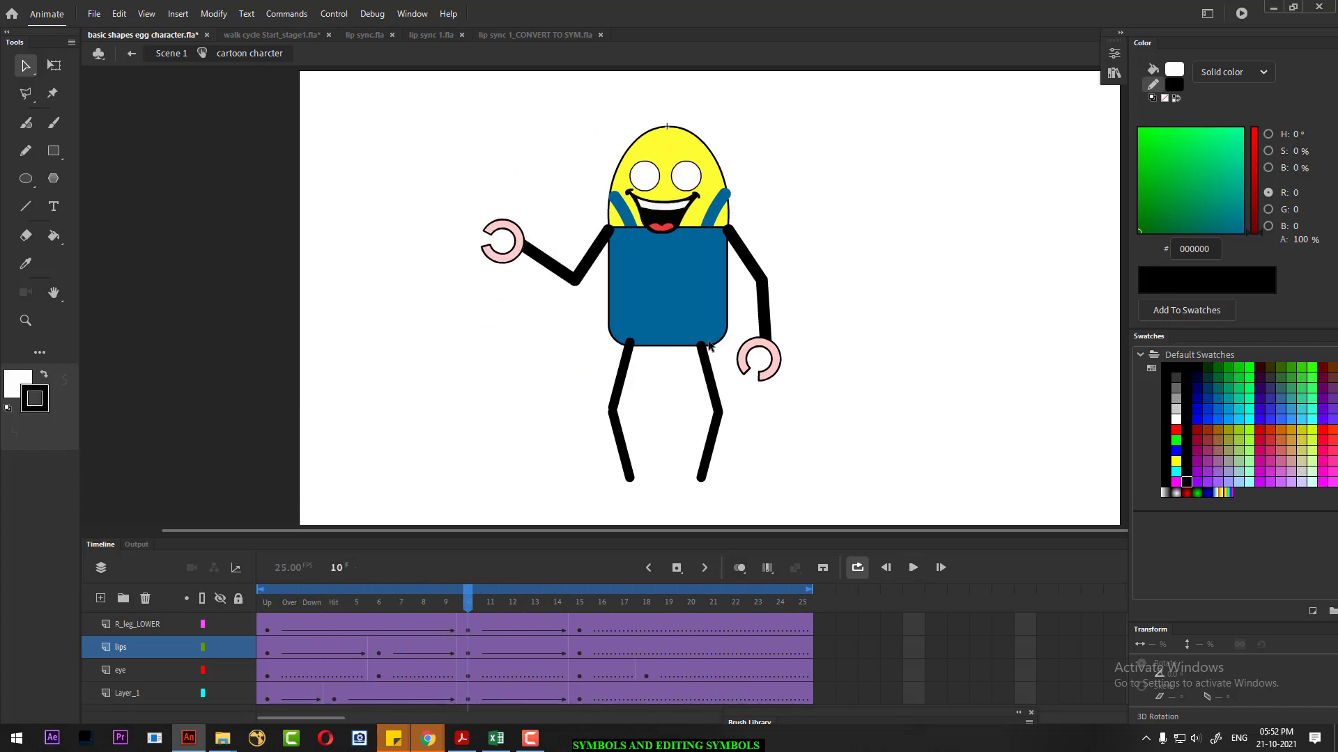
{"action": "key", "text": "ctrl+equal"}
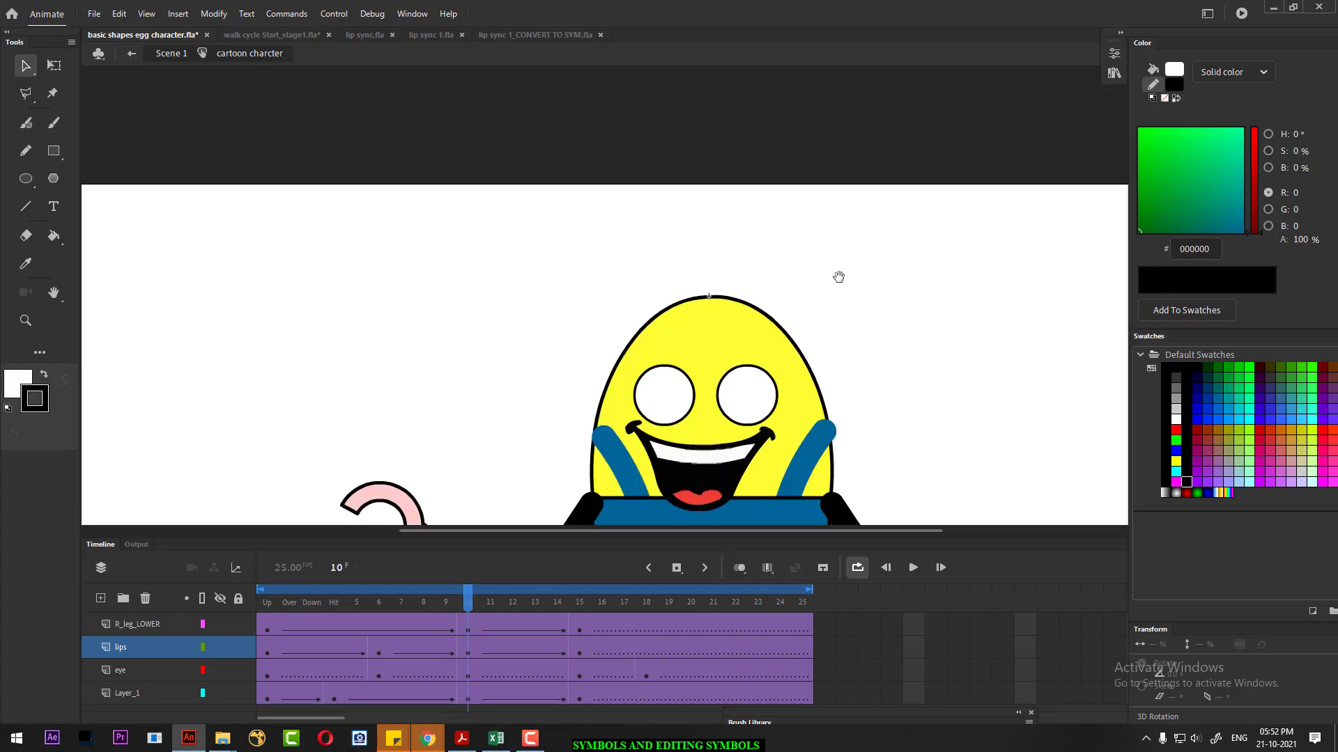
{"action": "scroll", "coordinate": [704, 439], "scroll_direction": "down", "scroll_amount": 3}
{"action": "left_click", "coordinate": [382, 654]}
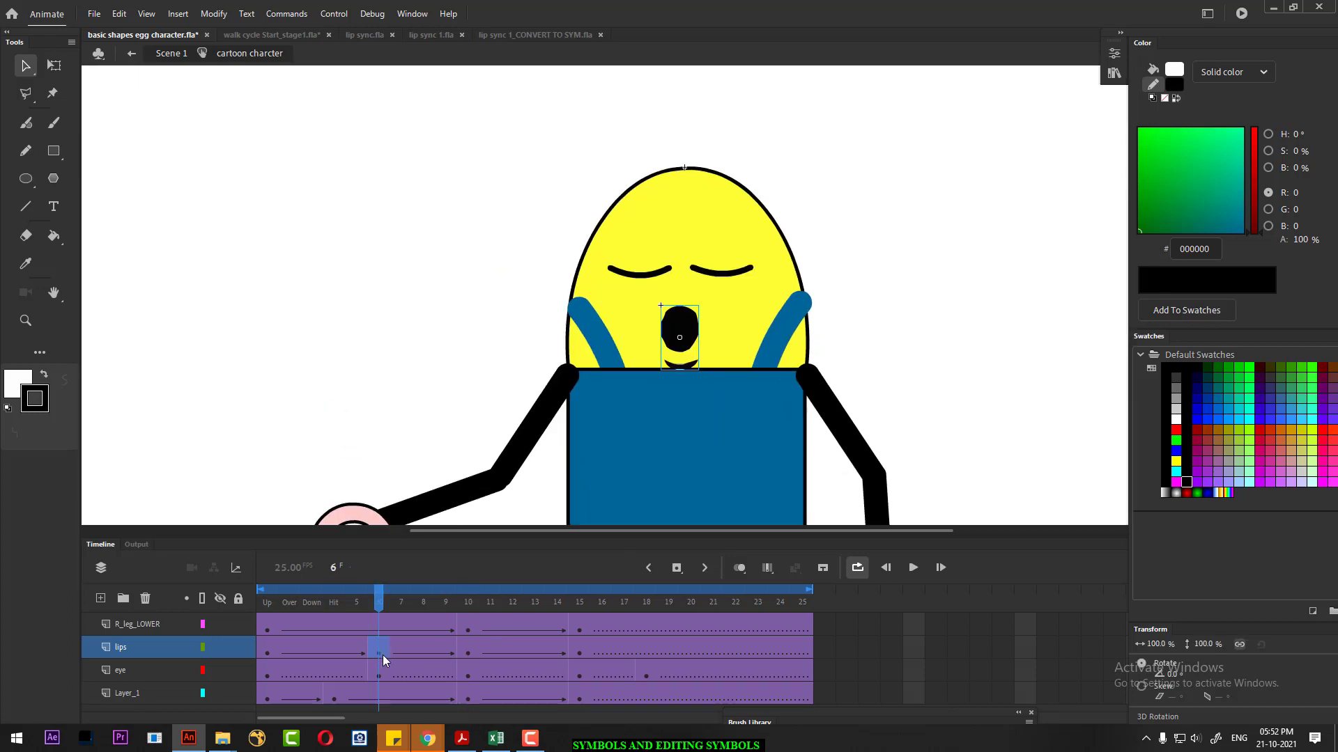
{"action": "left_click", "coordinate": [740, 568]}
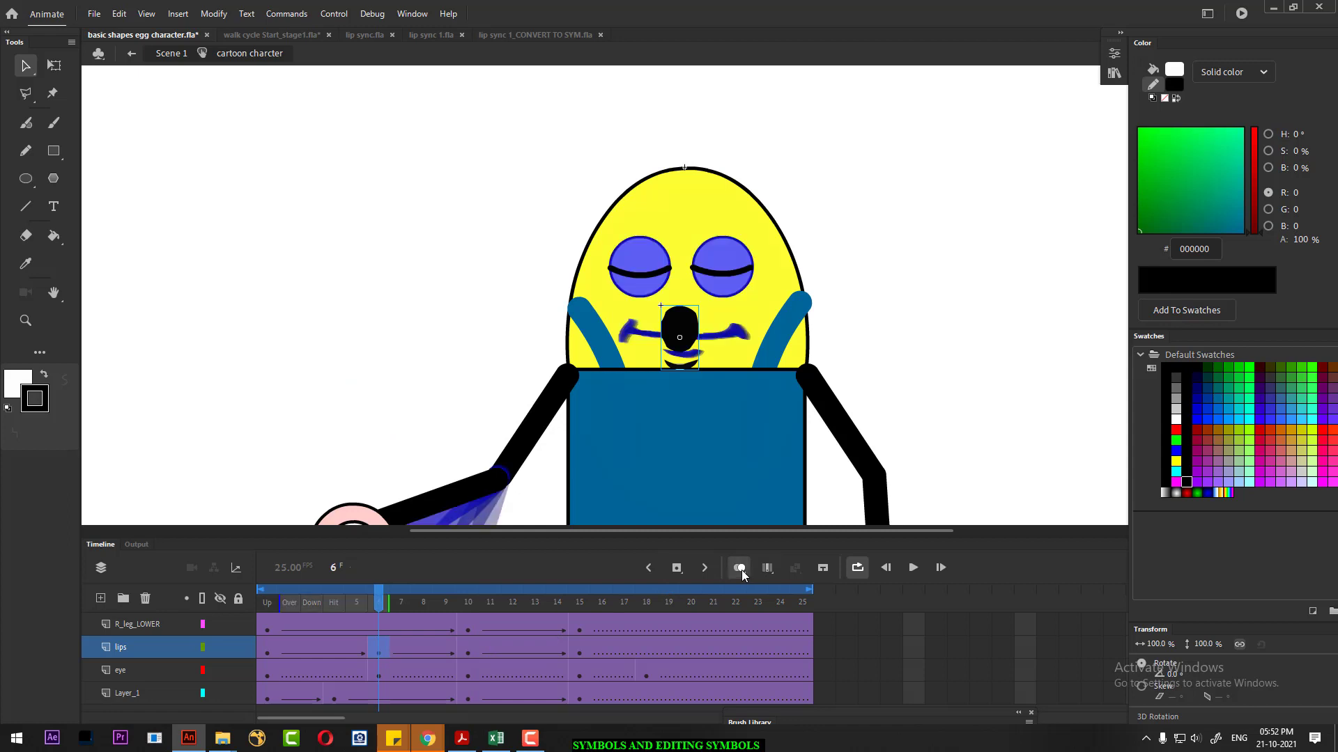
{"action": "left_click_drag", "start_coordinate": [388, 603], "coordinate": [659, 604]}
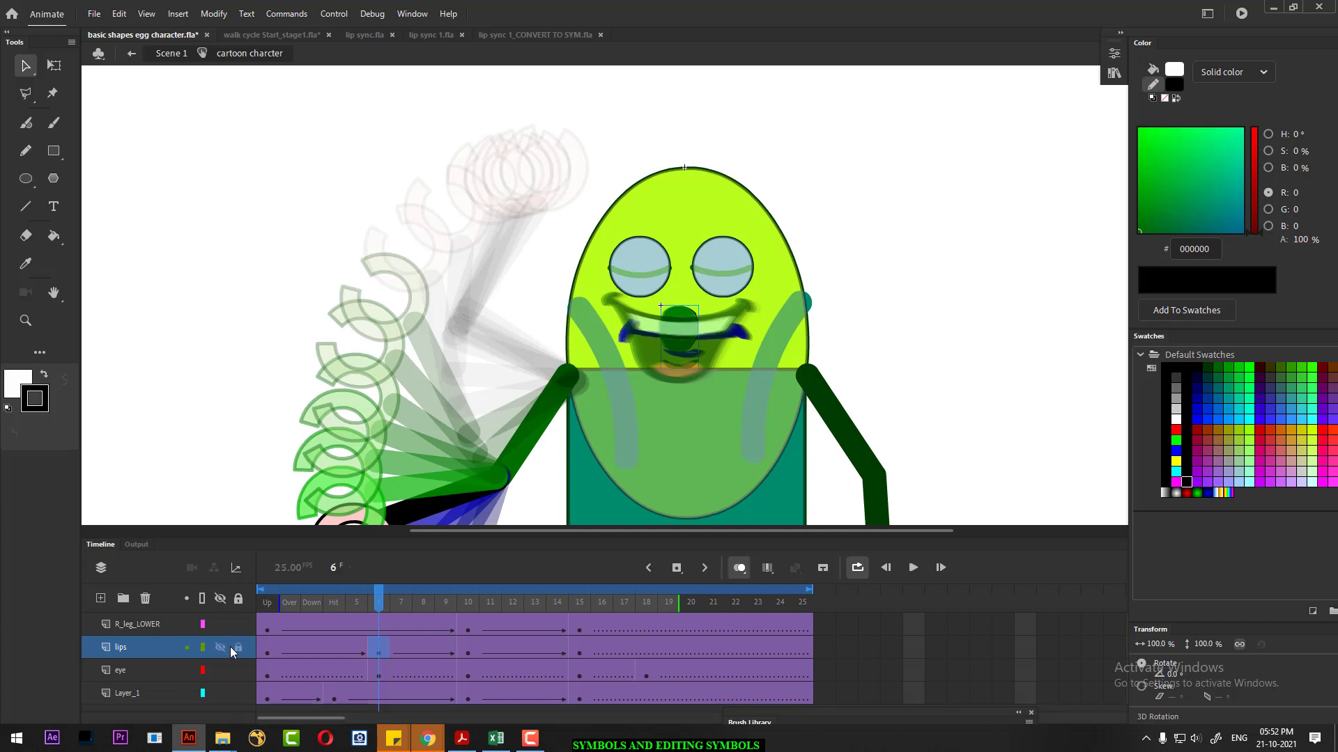
- Shift the O mouth at frame 6 slightly to the right to centre it on the frame 1 mouth
{"action": "left_click", "coordinate": [265, 655]}
{"action": "left_click", "coordinate": [379, 652]}
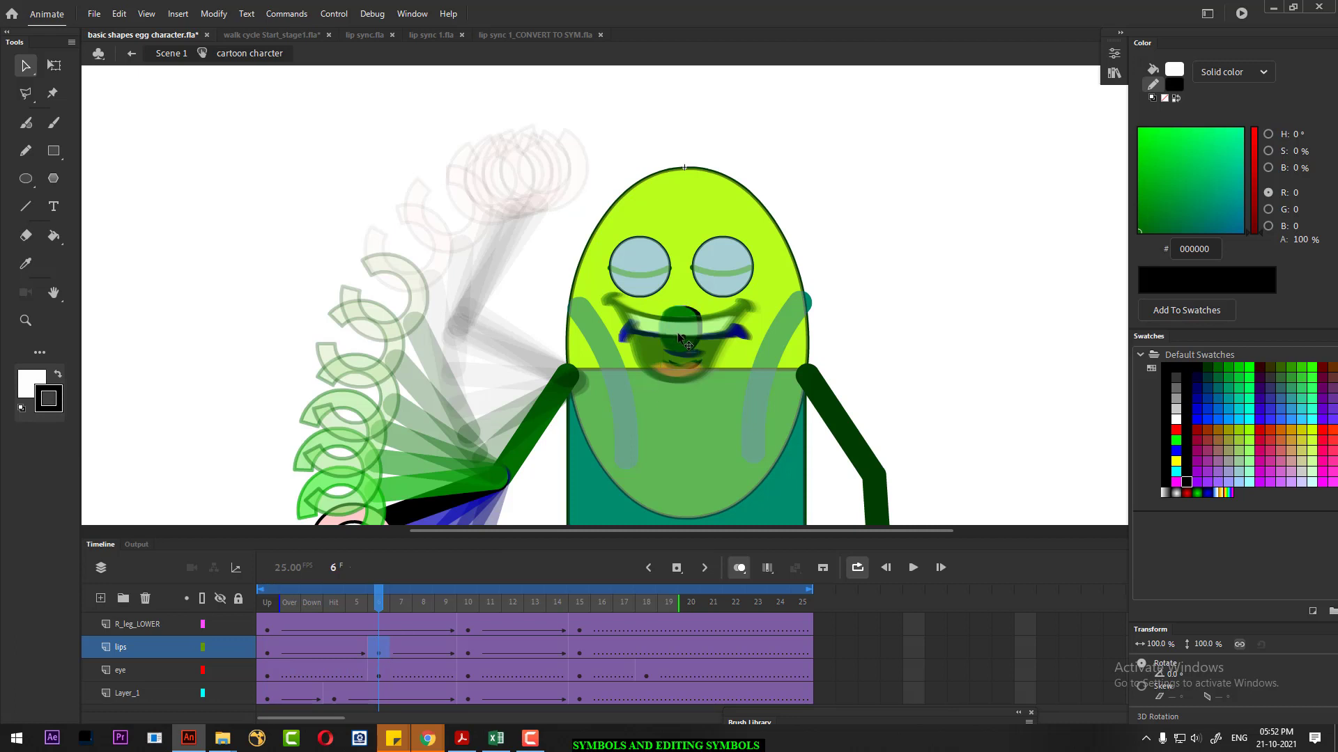
{"action": "left_click_drag", "start_coordinate": [679, 345], "coordinate": [683, 345]}
- Nudge the A mouth at frame 10 right and down to line it up with the onion-skinned closed mouth
{"action": "left_click", "coordinate": [470, 653]}
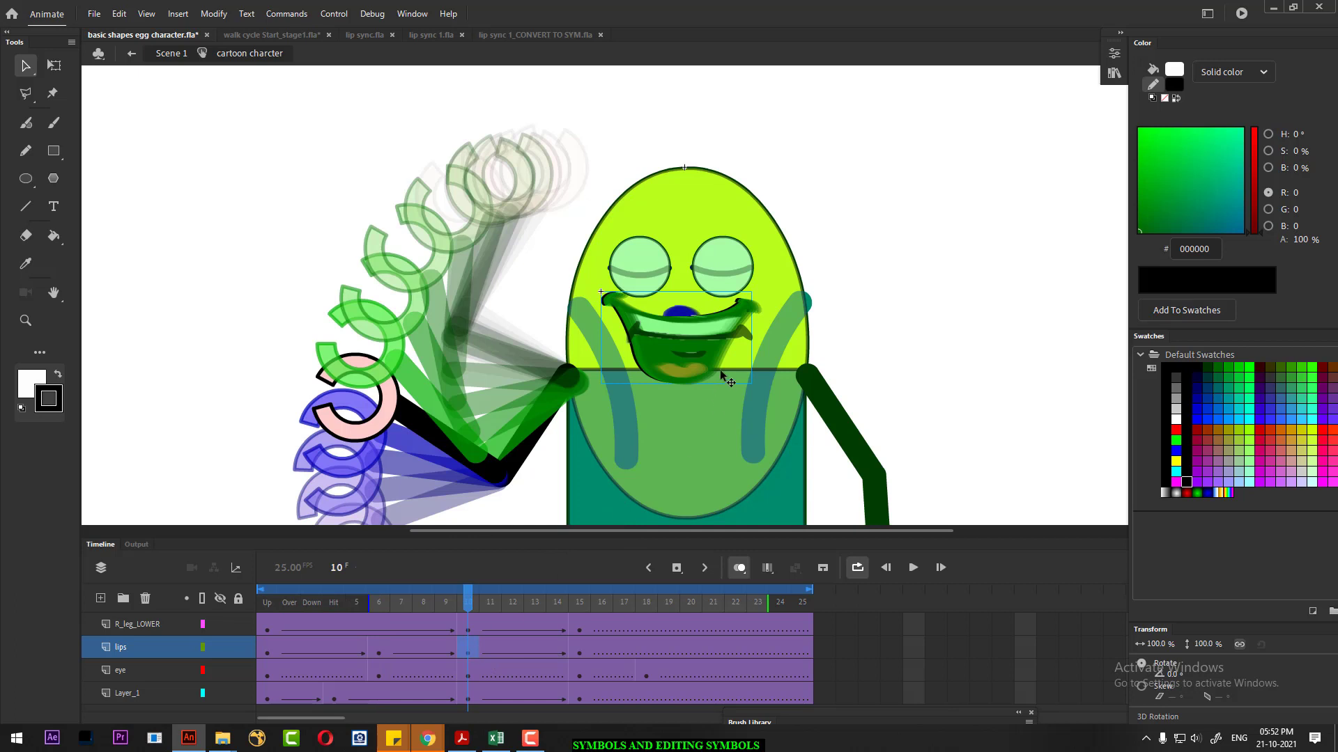
{"action": "key", "text": "Right"}
{"action": "key", "text": "Right"}
{"action": "key", "text": "Right"}
{"action": "key", "text": "Right"}
{"action": "key", "text": "Right"}
{"action": "key", "text": "Right"}
{"action": "key", "text": "Right"}
{"action": "key", "text": "Right"}
{"action": "key", "text": "Right"}
{"action": "key", "text": "Right"}
{"action": "key", "text": "Right"}
{"action": "key", "text": "Right"}
{"action": "key", "text": "Right"}
{"action": "key", "text": "Right"}
{"action": "key", "text": "Right"}
{"action": "key", "text": "Right"}
{"action": "key", "text": "Right"}
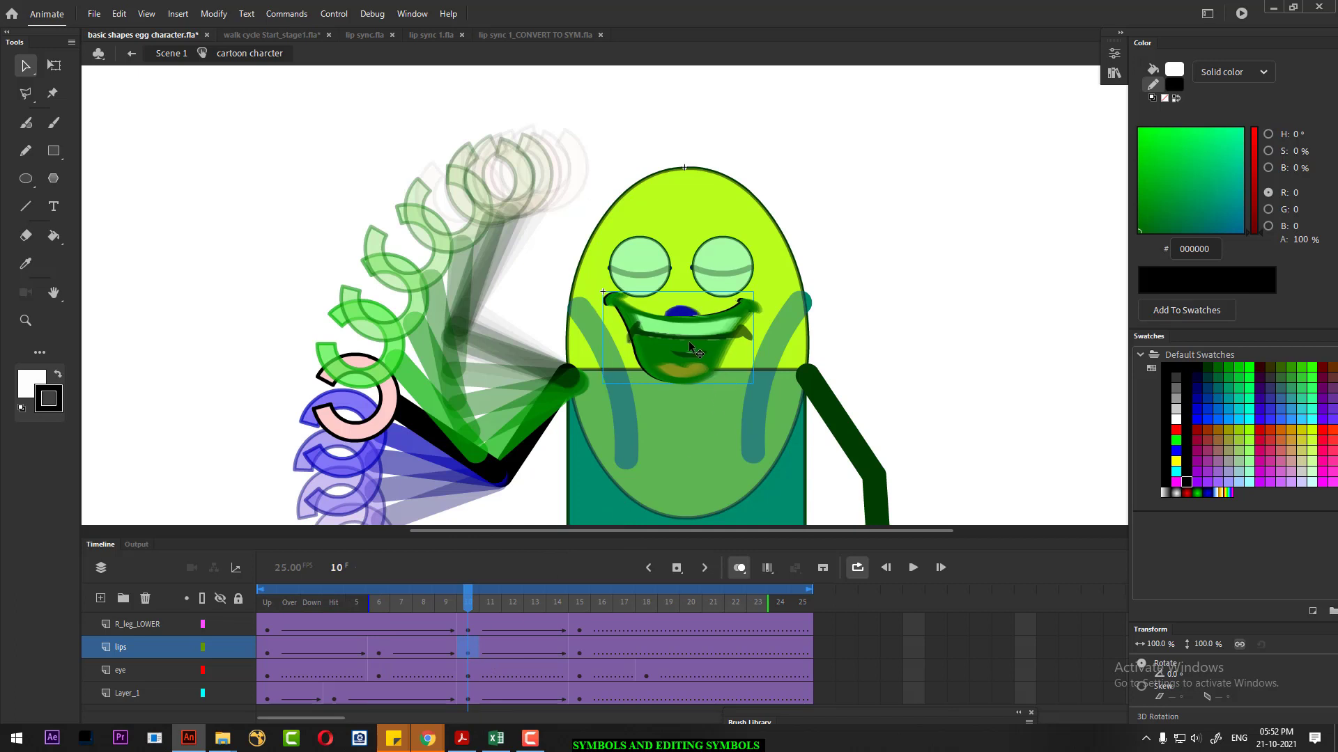
{"action": "key", "text": "Right"}
{"action": "key", "text": "Right"}
{"action": "key", "text": "Right"}
{"action": "key", "text": "Right"}
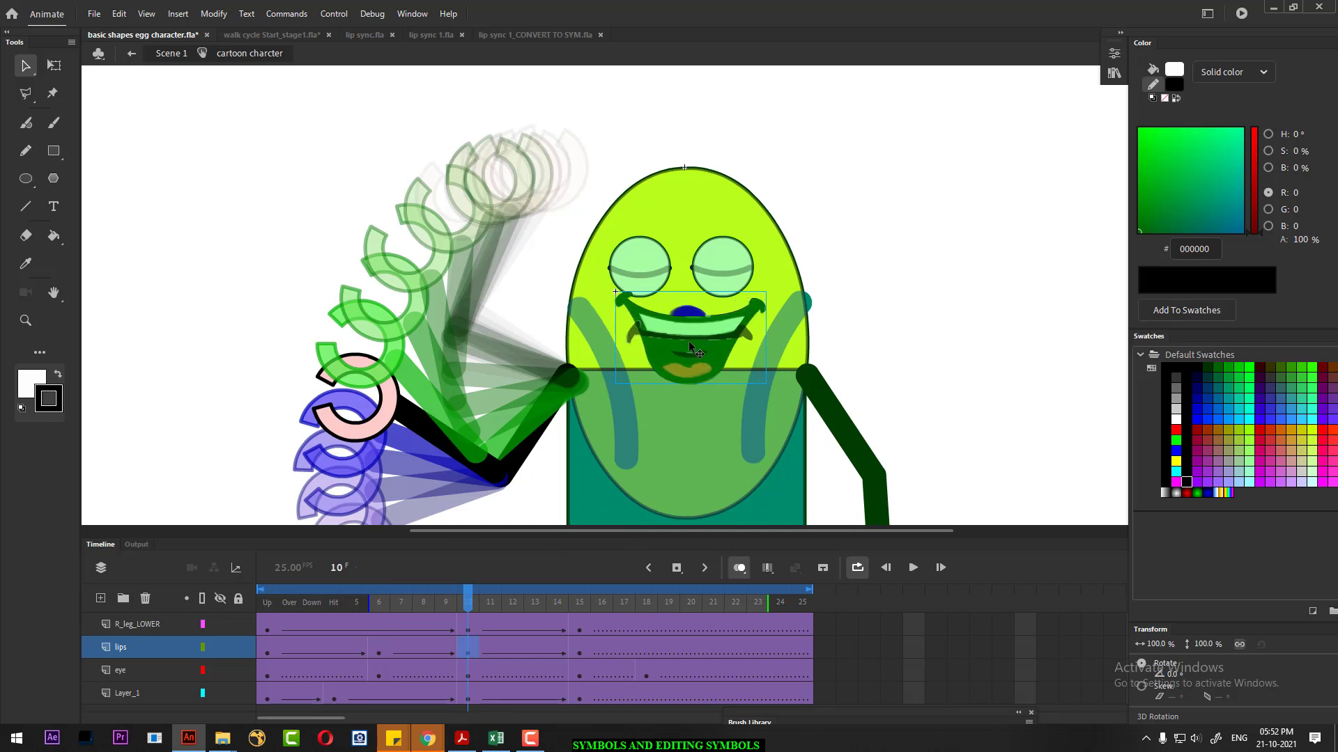
{"action": "key", "text": "Down"}
{"action": "key", "text": "Down"}
{"action": "key", "text": "Down"}
{"action": "key", "text": "Down"}
{"action": "key", "text": "Down"}
{"action": "key", "text": "Down"}
{"action": "key", "text": "Down"}
{"action": "key", "text": "Down"}
{"action": "key", "text": "Down"}
{"action": "key", "text": "Down"}
{"action": "key", "text": "Down"}
{"action": "key", "text": "Down"}
{"action": "key", "text": "Down"}
{"action": "key", "text": "Down"}
{"action": "key", "text": "Down"}
{"action": "key", "text": "Down"}
{"action": "key", "text": "Down"}
{"action": "key", "text": "Down"}
{"action": "key", "text": "Down"}
{"action": "key", "text": "Down"}
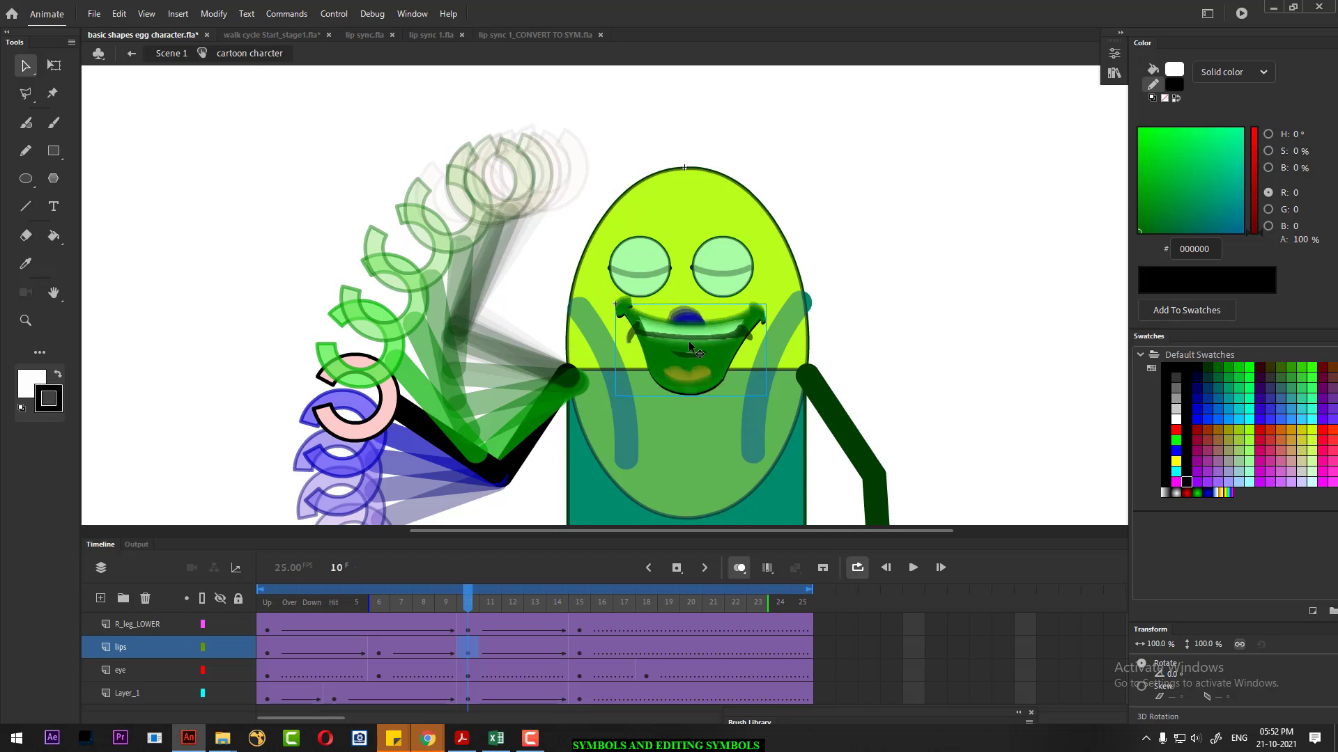
{"action": "key", "text": "Down"}
{"action": "key", "text": "Down"}
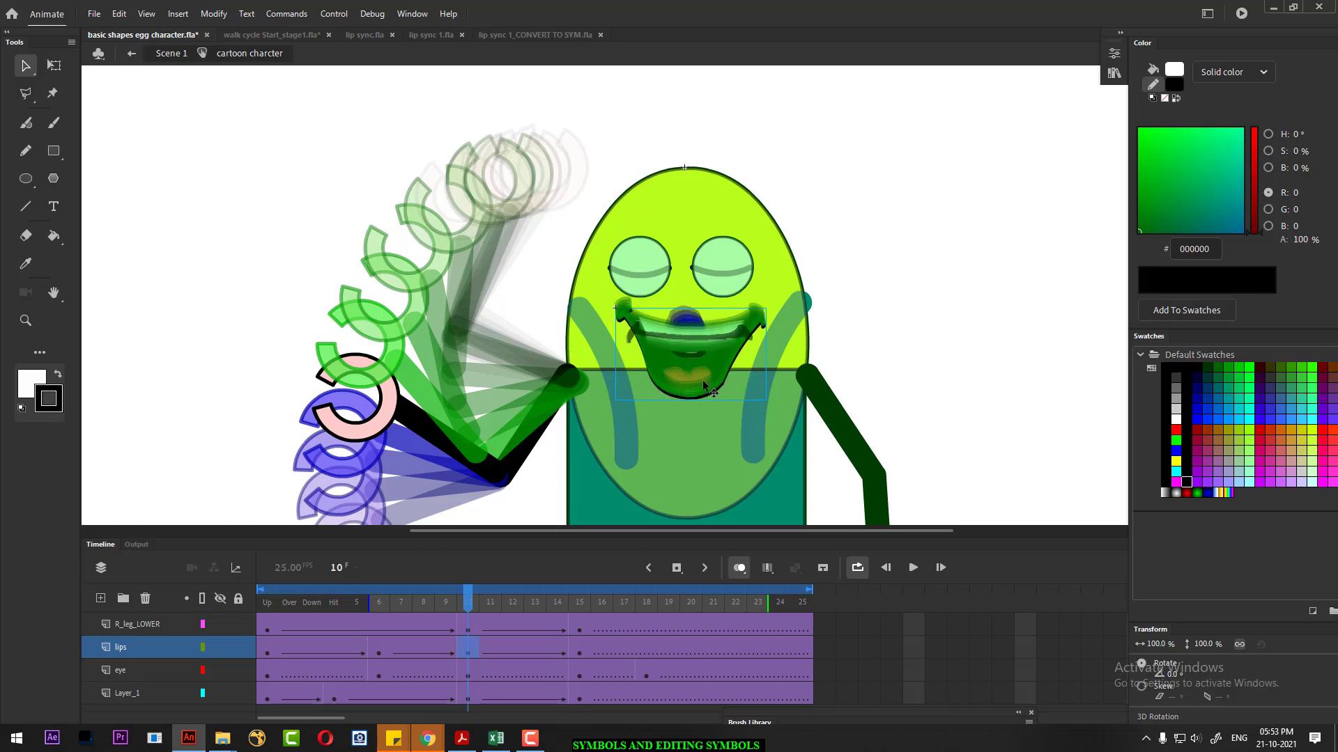
- Nudge the closed mouth at frame 15 slightly left and compare its position with the mouth at frame 1
{"action": "left_click", "coordinate": [580, 654]}
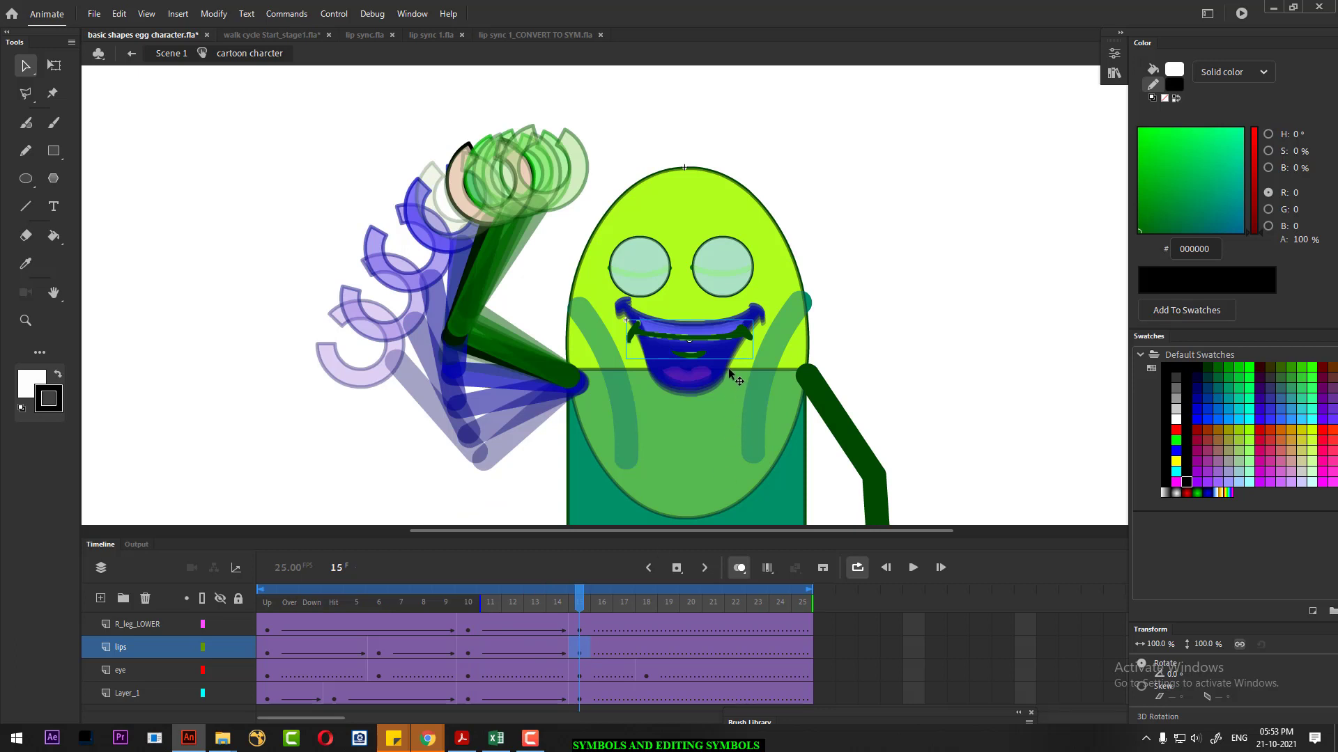
{"action": "key", "text": "Left"}
{"action": "key", "text": "Left"}
{"action": "key", "text": "Left"}
{"action": "key", "text": "Left"}
{"action": "key", "text": "Left"}
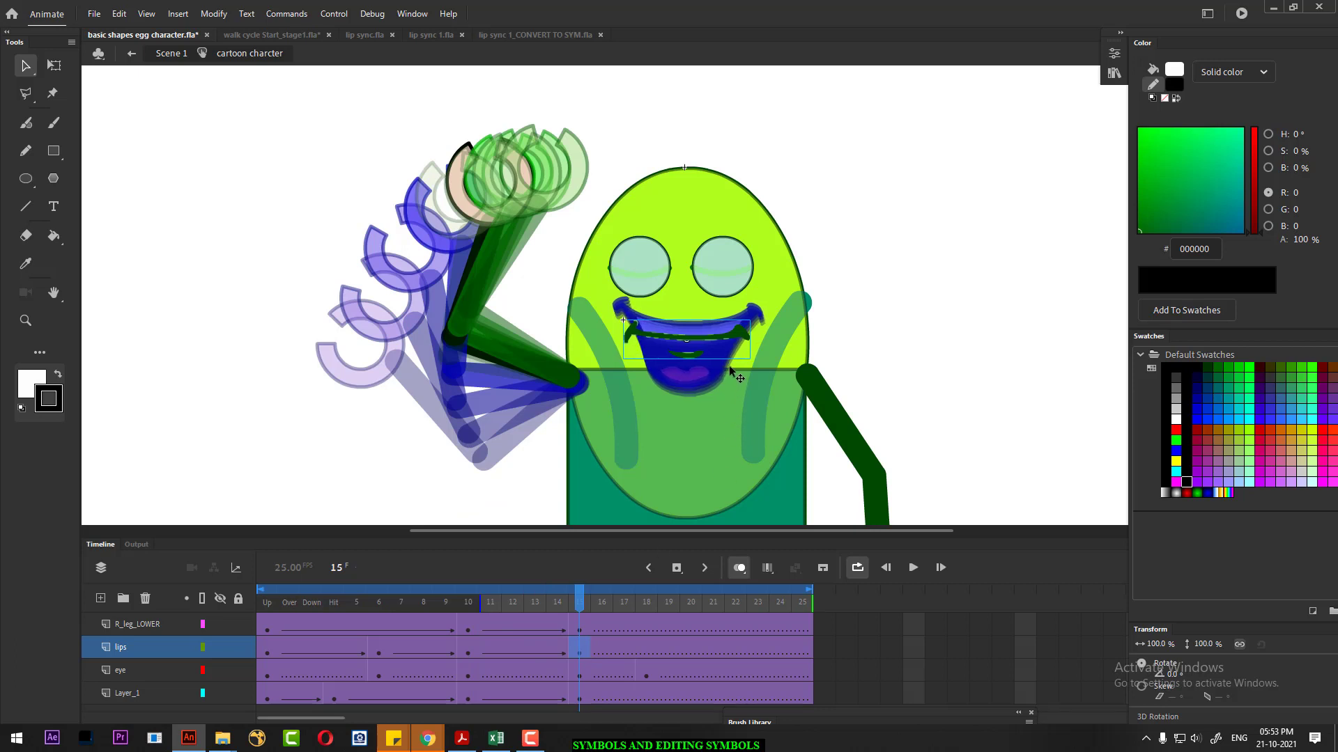
{"action": "left_click", "coordinate": [266, 654]}
{"action": "left_click", "coordinate": [577, 653]}
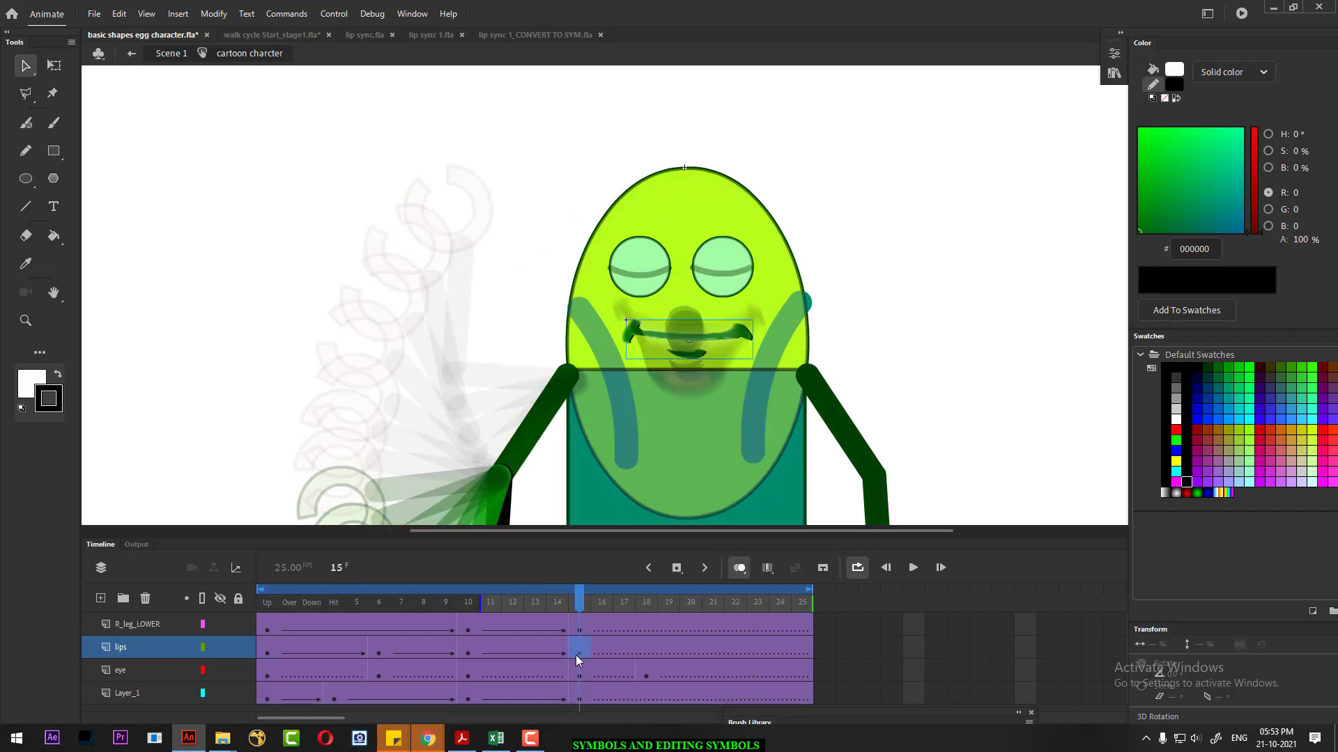
- Play the animation with onion skinning off to review the lip sync, and inspect the O mouth at frame 6
{"action": "key", "text": "Return"}
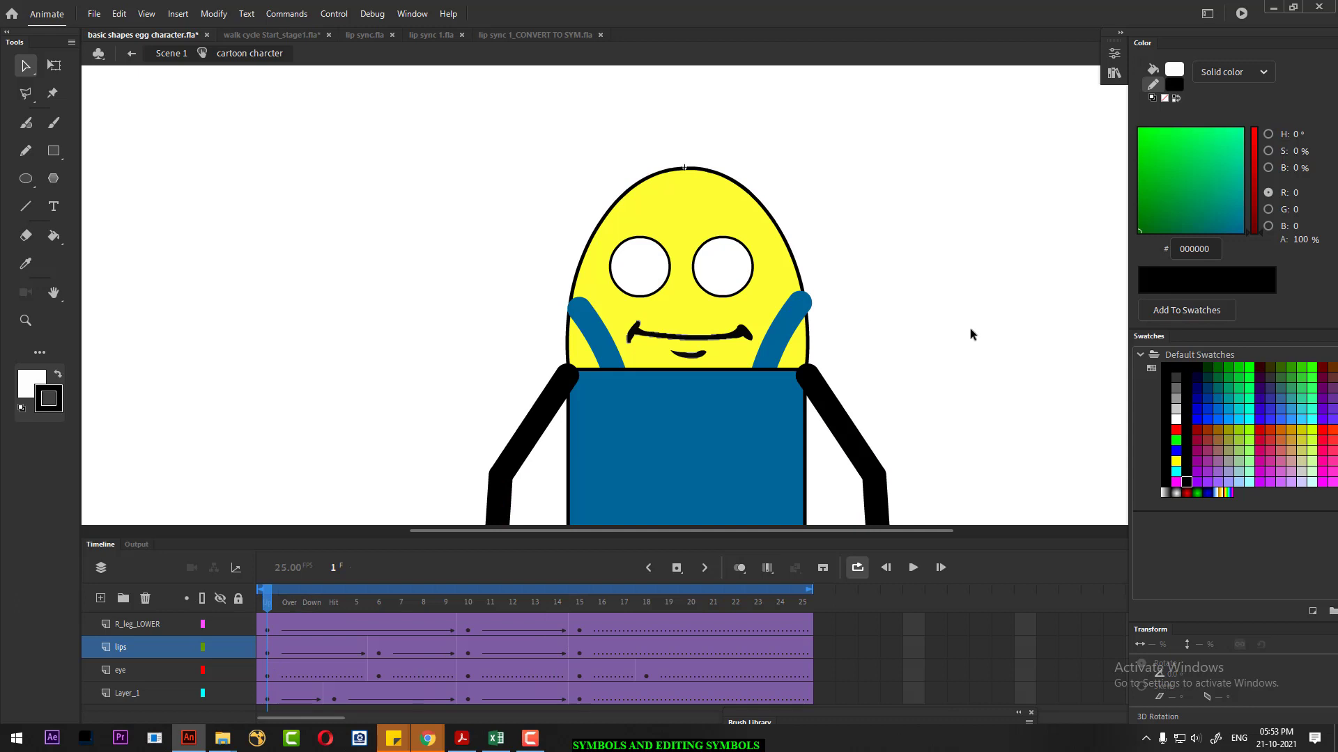
{"action": "key", "text": "ctrl+minus"}
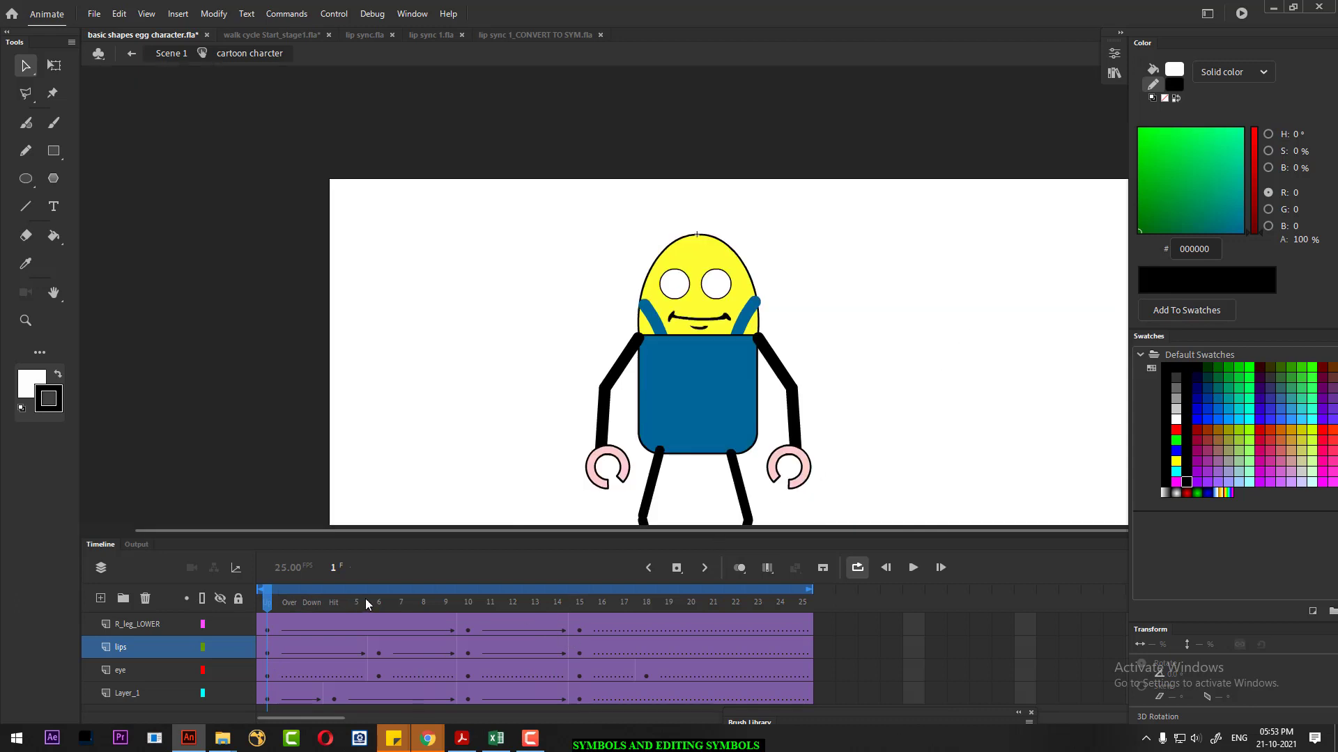
{"action": "key", "text": "Return"}
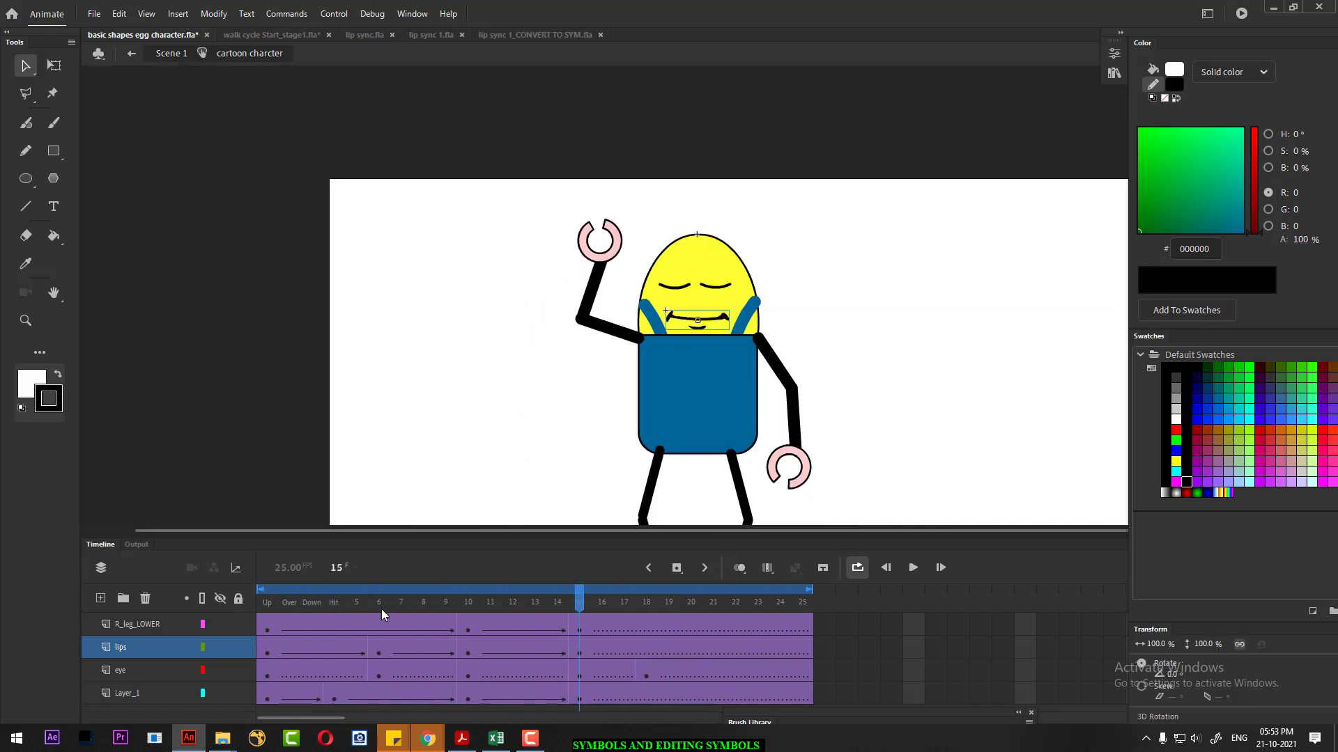
{"action": "left_click", "coordinate": [369, 602]}
{"action": "mouse_move", "coordinate": [368, 603]}
{"action": "left_mouse_down"}
{"action": "mouse_move", "coordinate": [567, 602]}
{"action": "mouse_move", "coordinate": [357, 612]}
{"action": "mouse_move", "coordinate": [388, 612]}
{"action": "left_mouse_up"}
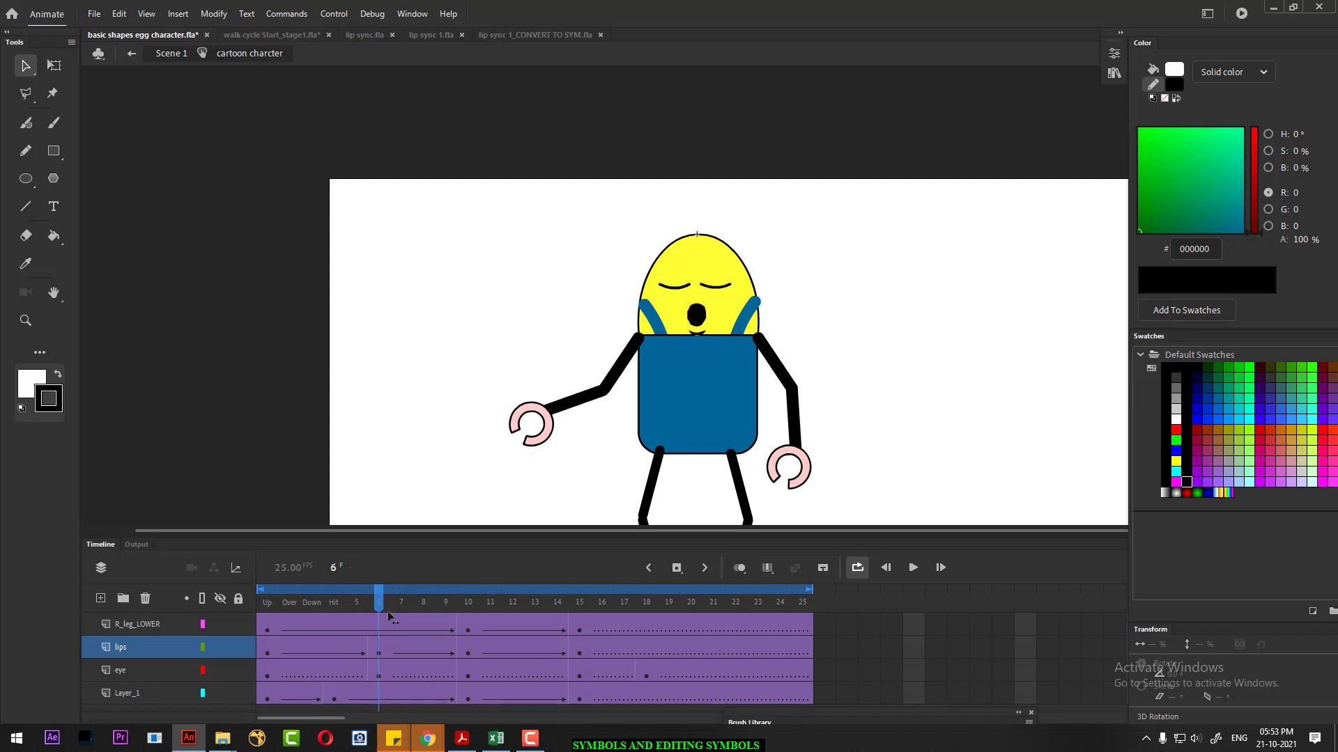
- Turn on onion skinning and move the O mouth at frame 6 down and slightly right to align it with the neighbouring mouths
{"action": "left_click", "coordinate": [696, 315]}
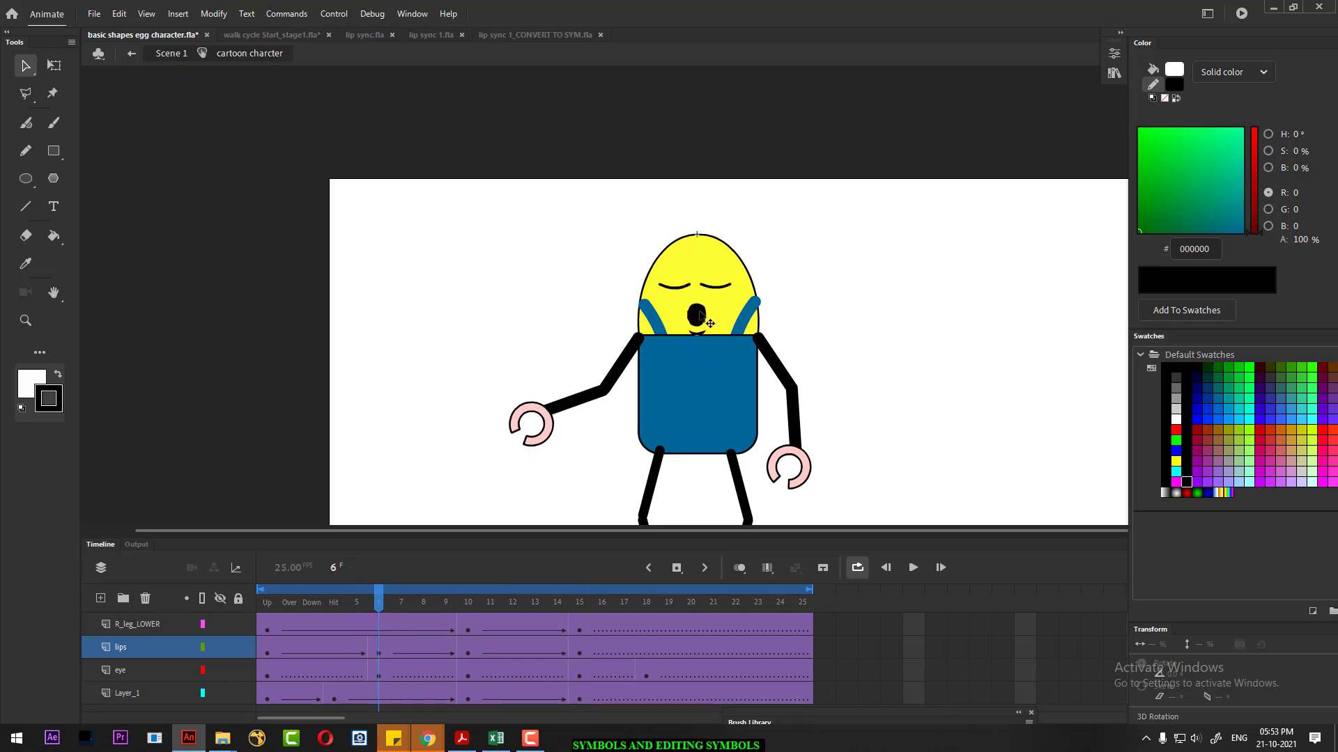
{"action": "left_click", "coordinate": [739, 568]}
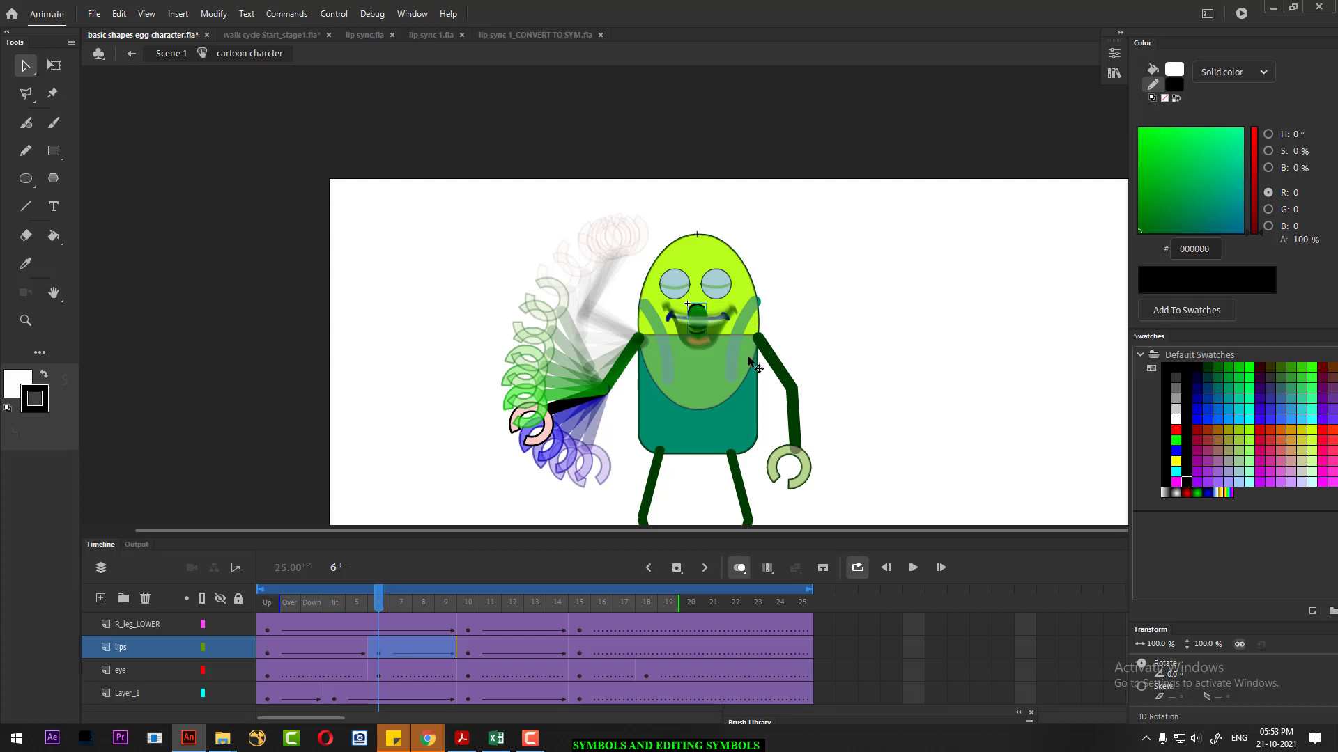
{"action": "key", "text": "ctrl+4"}
{"action": "key", "text": "Down"}
{"action": "key", "text": "Down"}
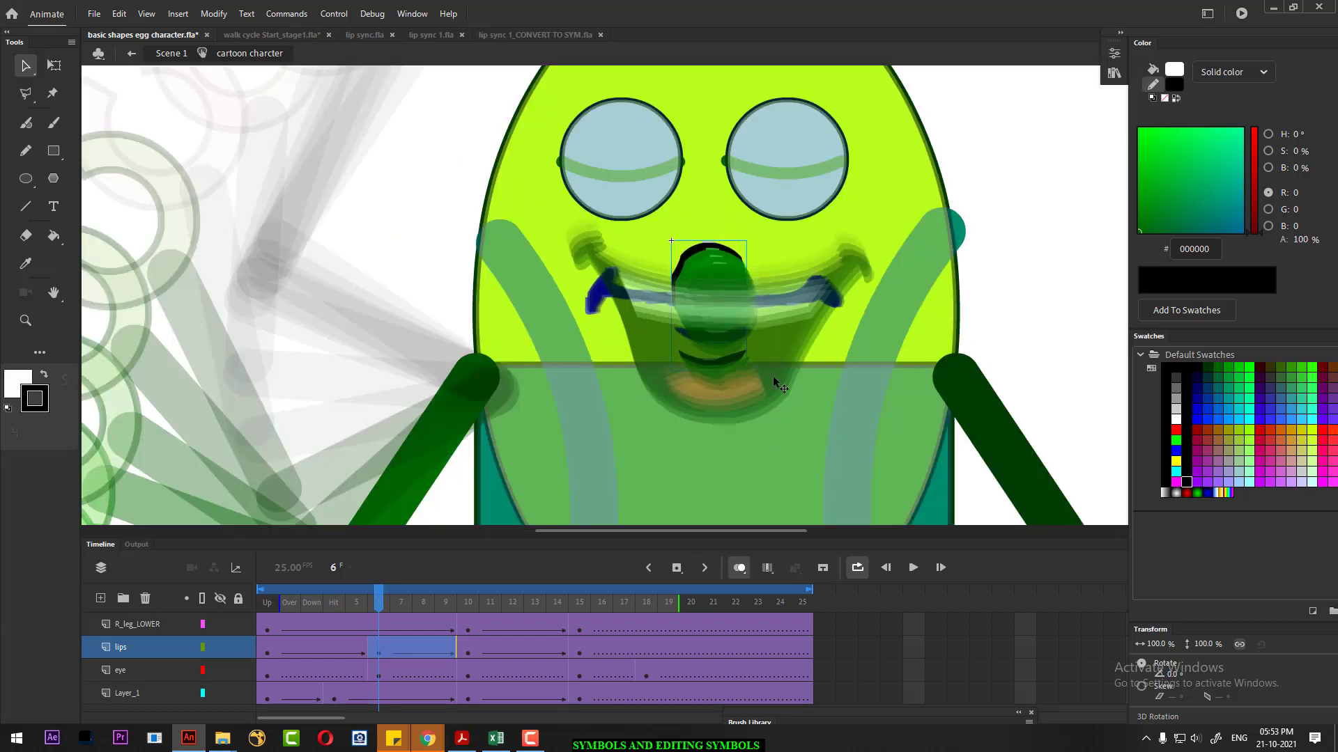
{"action": "key", "text": "Up"}
{"action": "key", "text": "Up"}
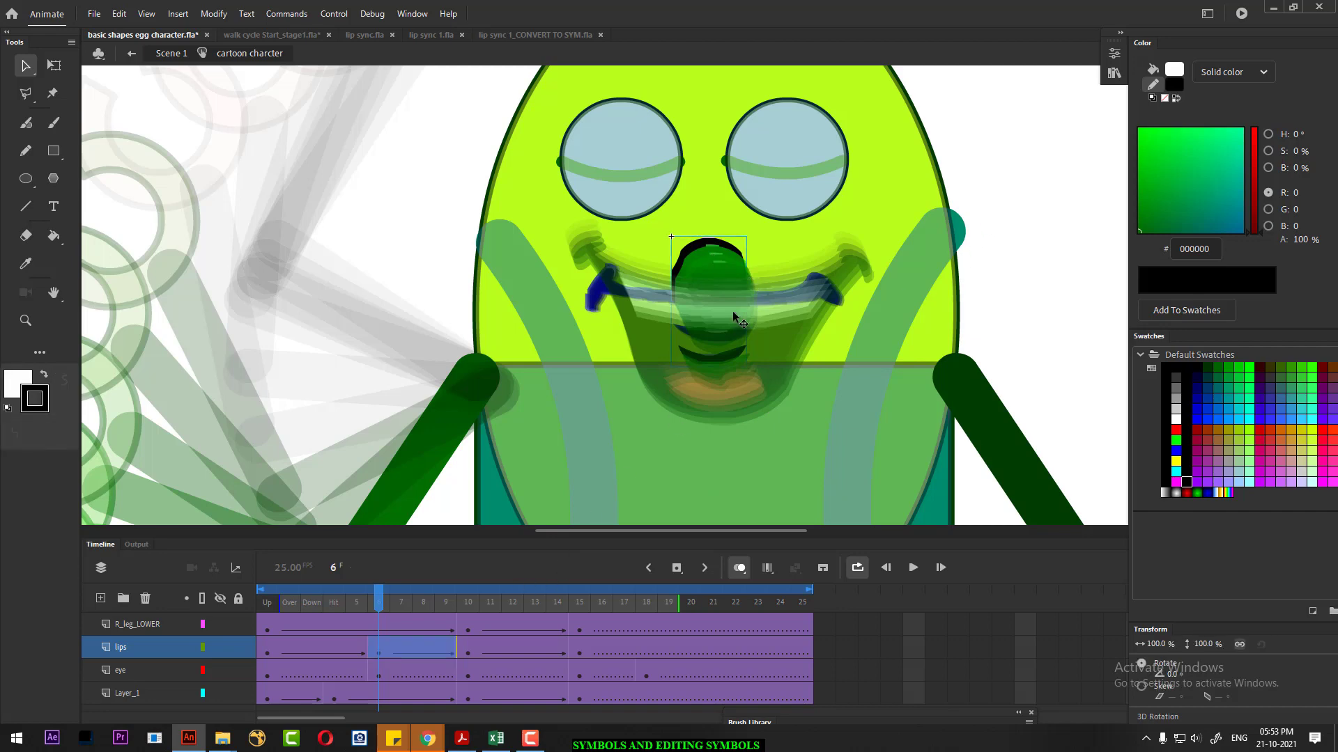
{"action": "left_click_drag", "start_coordinate": [724, 252], "coordinate": [749, 329]}
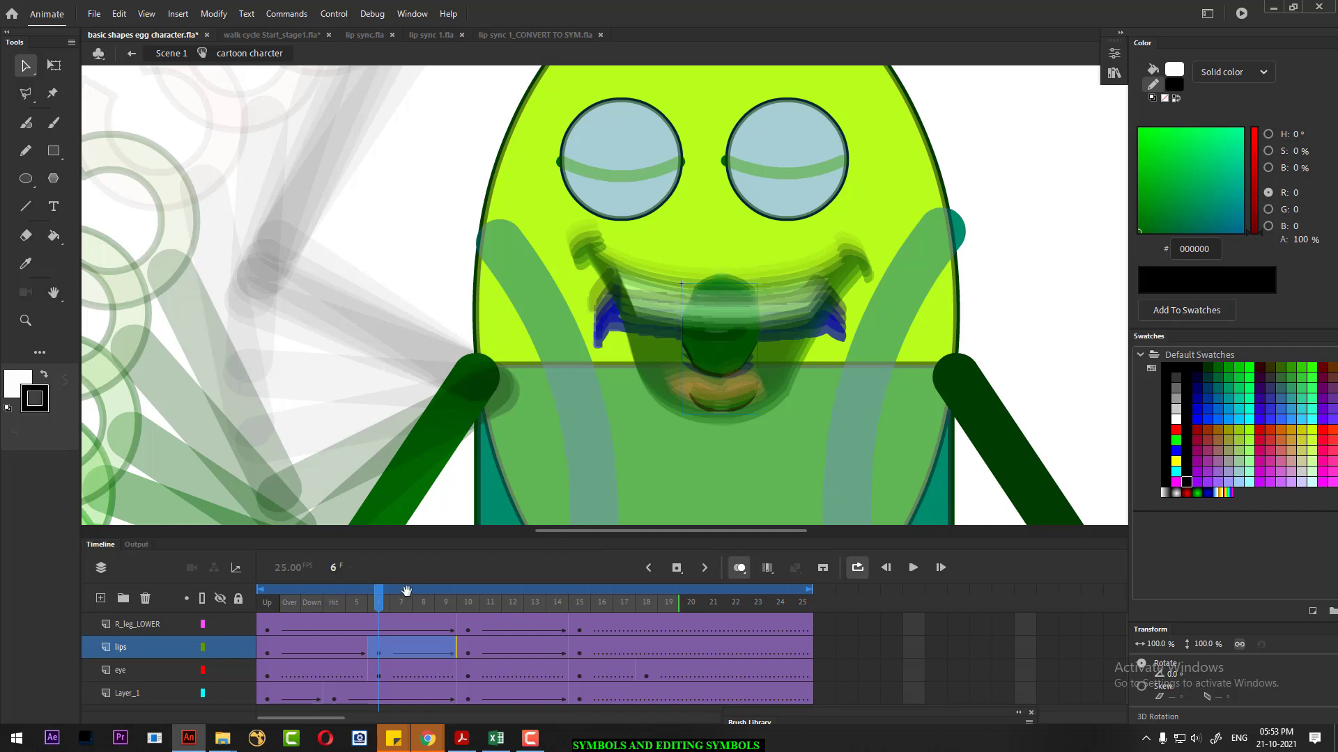
{"action": "left_click_drag", "start_coordinate": [383, 603], "coordinate": [492, 610]}
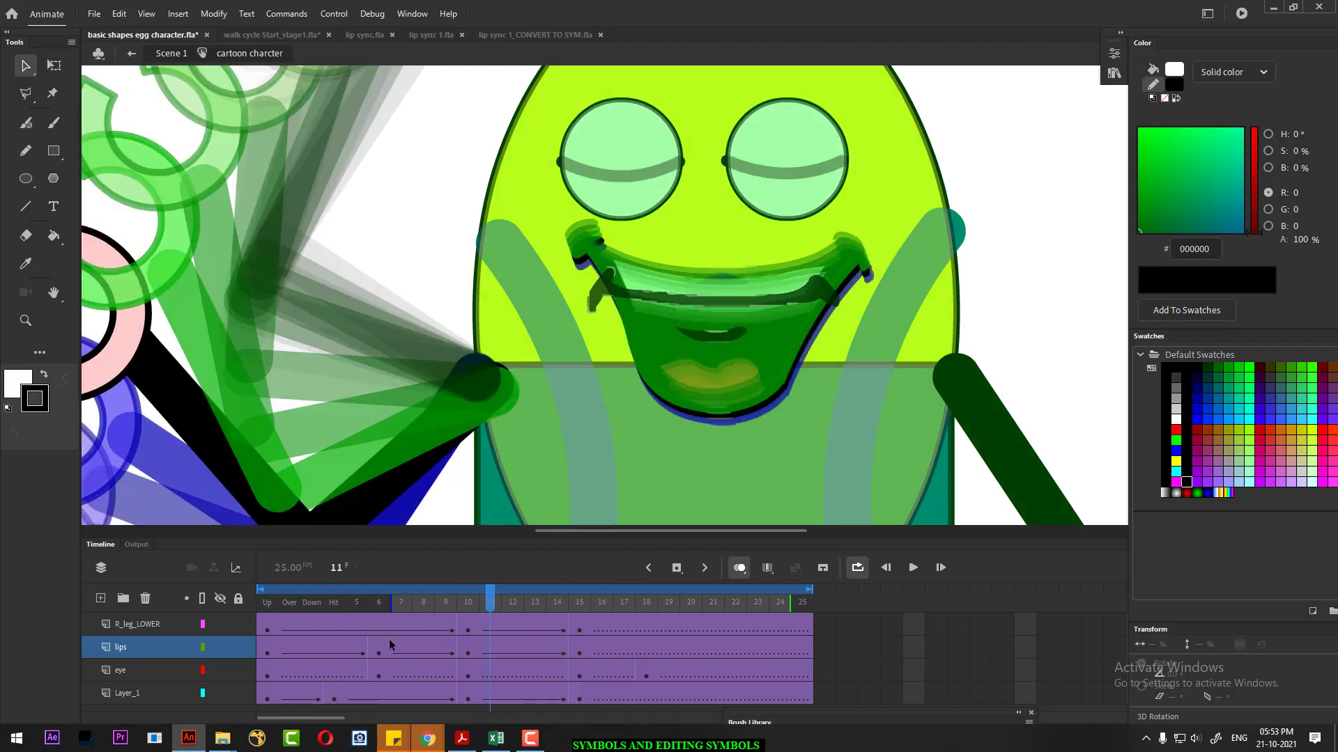
- Remove the classic tweens from the lips layer's spans that start at frames 1 and 6
{"action": "left_click", "coordinate": [327, 653]}
{"action": "right_click", "coordinate": [328, 653]}
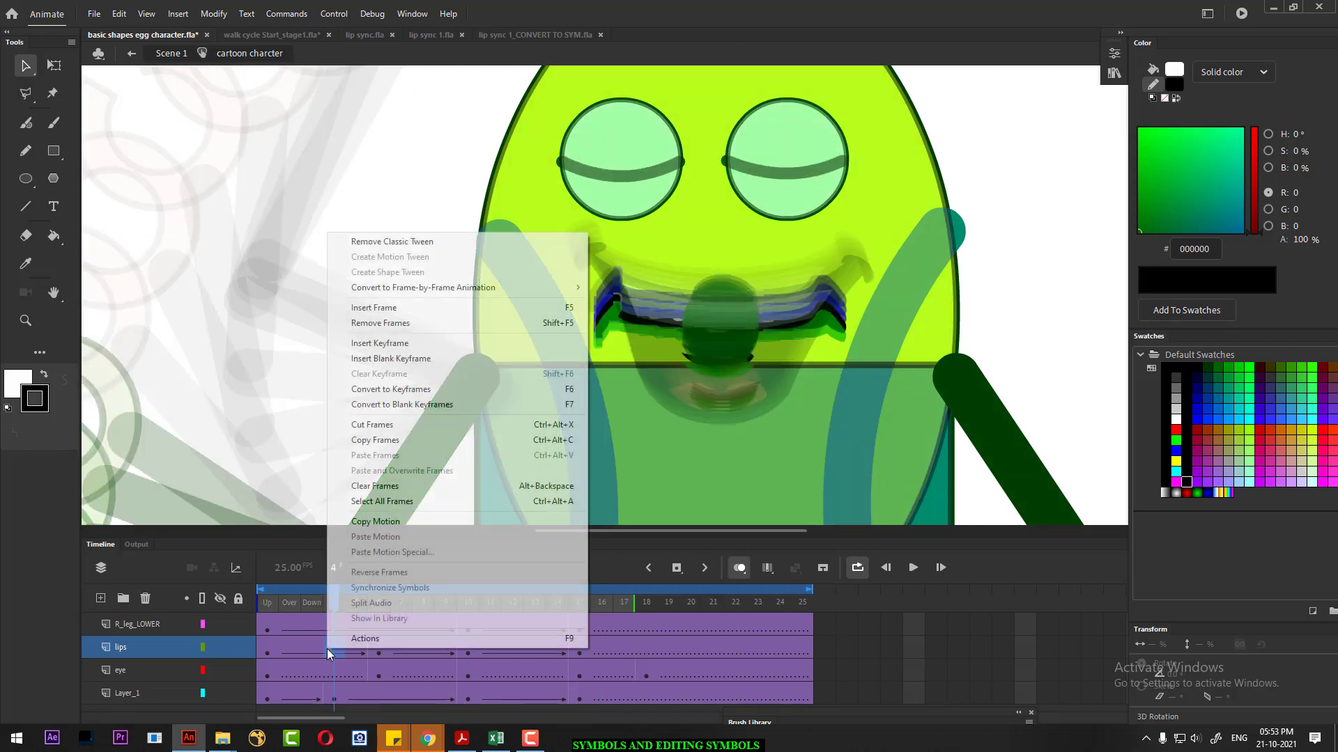
{"action": "left_click", "coordinate": [445, 243]}
{"action": "left_click", "coordinate": [419, 638]}
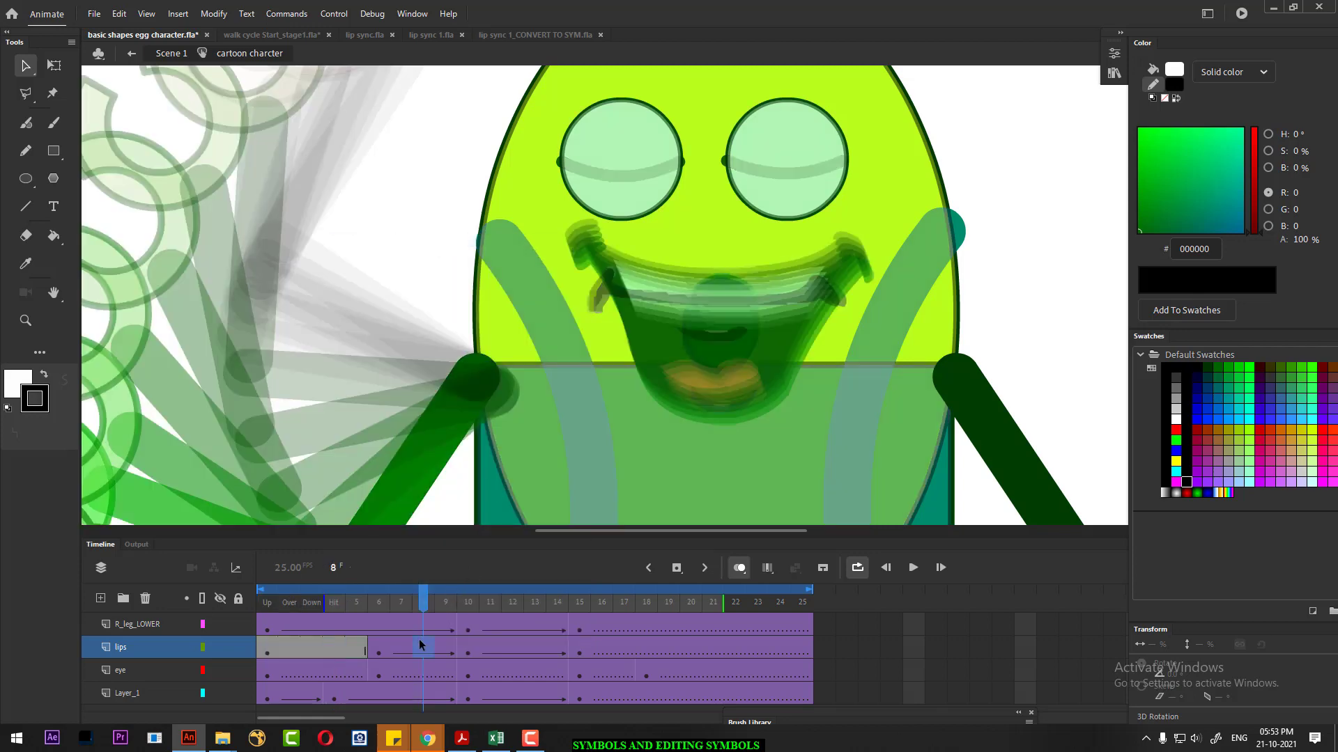
{"action": "right_click", "coordinate": [420, 639]}
{"action": "left_click", "coordinate": [524, 238]}
- Remove the classic tweens from the lips layer's spans that start at frames 10 and 15
{"action": "left_click", "coordinate": [511, 651]}
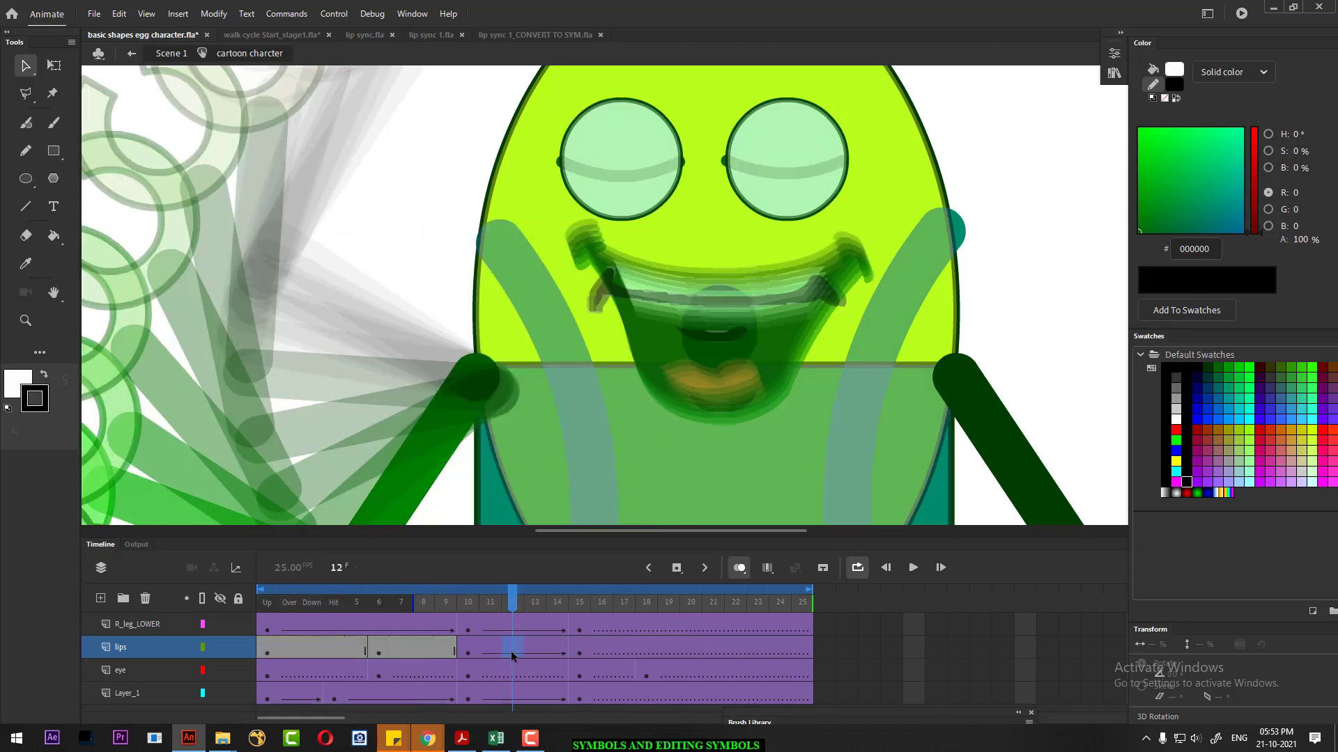
{"action": "right_click", "coordinate": [511, 651]}
{"action": "left_click", "coordinate": [623, 244]}
{"action": "left_click", "coordinate": [646, 648]}
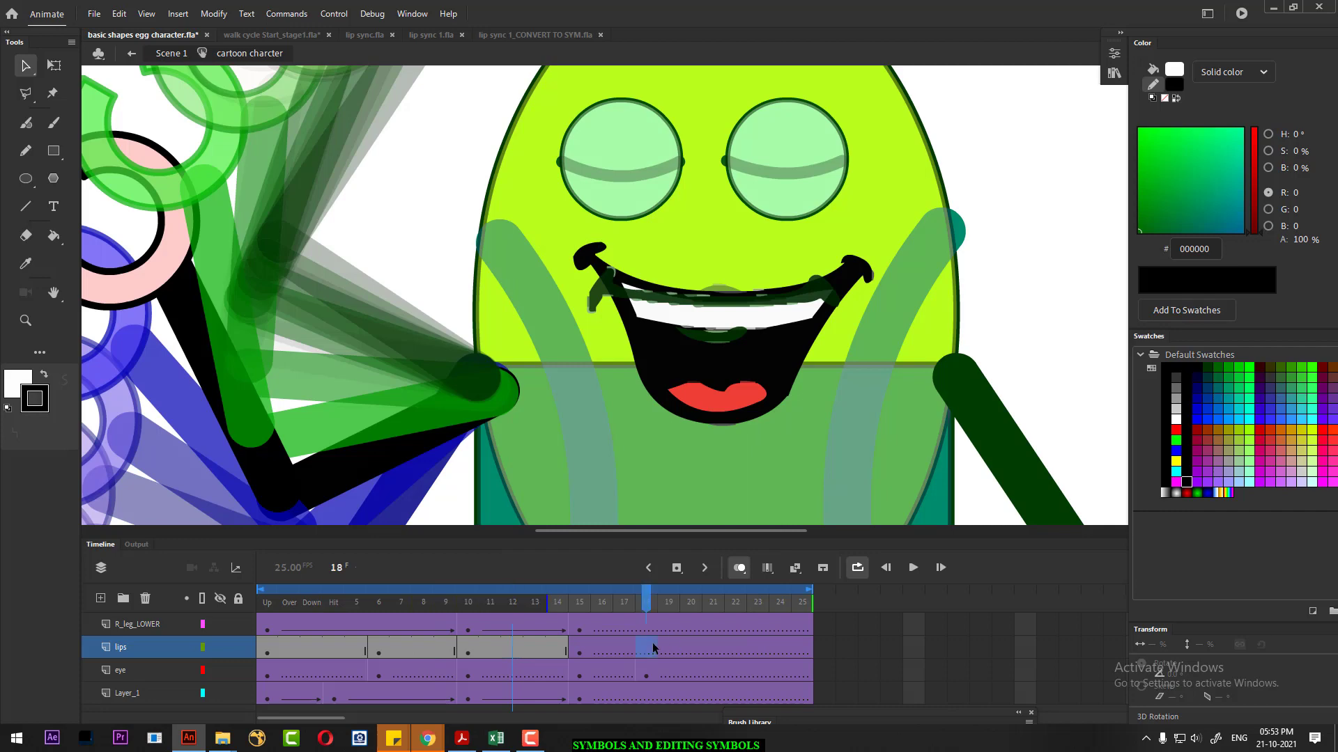
{"action": "left_click", "coordinate": [682, 643]}
{"action": "right_click", "coordinate": [682, 642]}
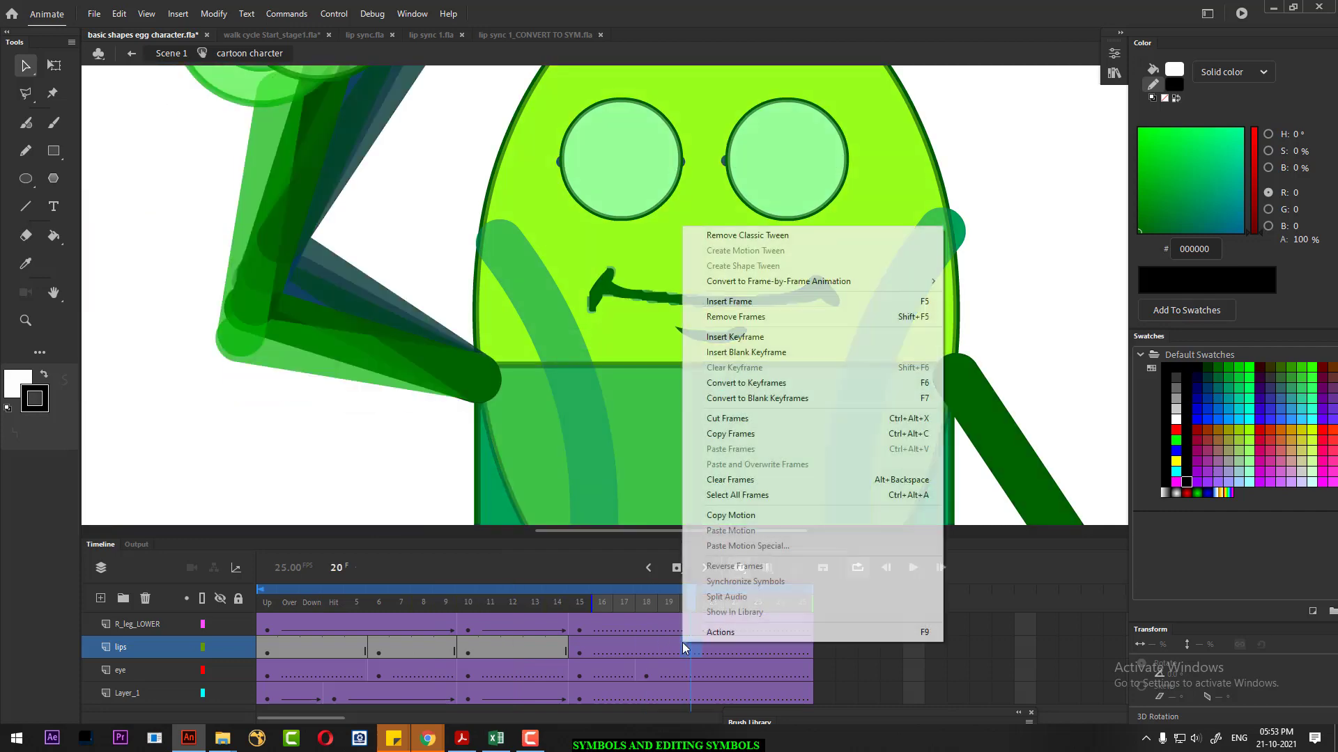
{"action": "left_click", "coordinate": [797, 235]}
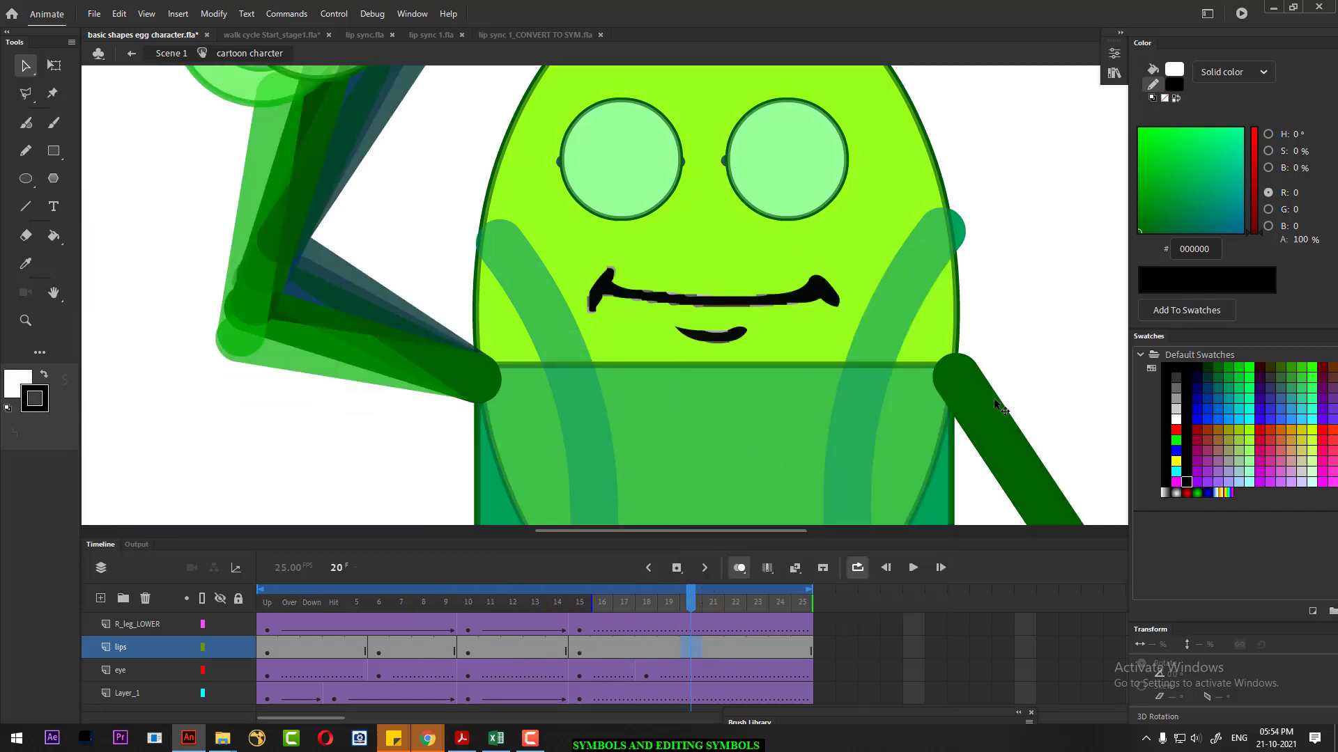
- Turn off onion skinning and play the whole character's animation from frame 1 to review the untweened lip sync
{"action": "key", "text": "ctrl+2"}
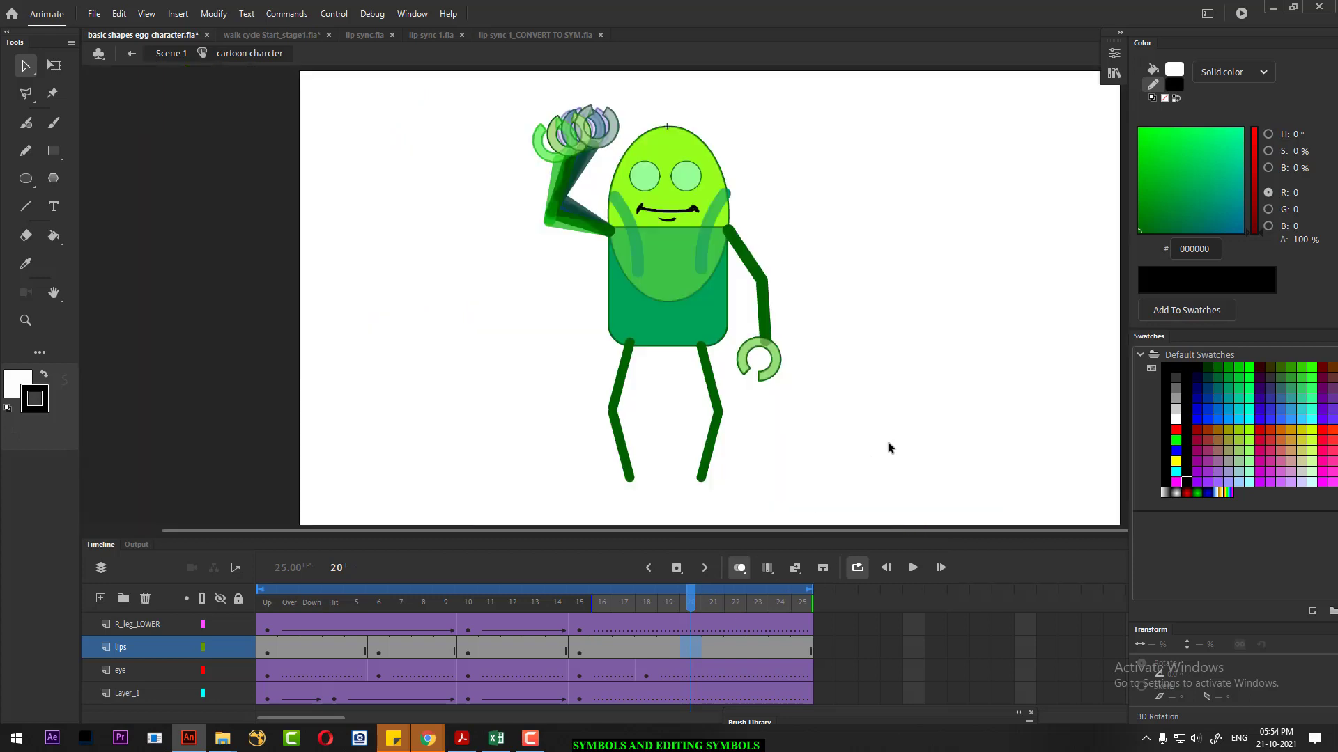
{"action": "left_click", "coordinate": [741, 569]}
{"action": "left_click_drag", "start_coordinate": [683, 603], "coordinate": [49, 604]}
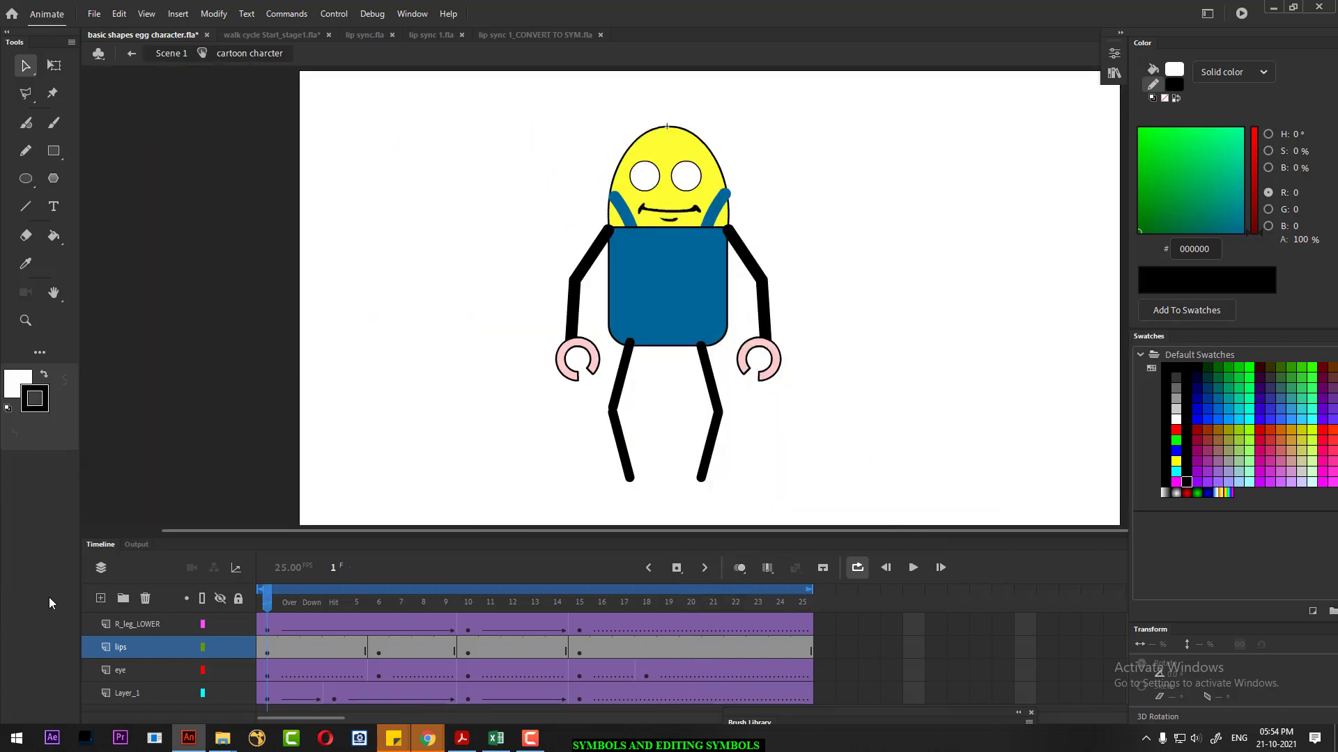
{"action": "key", "text": "Return"}
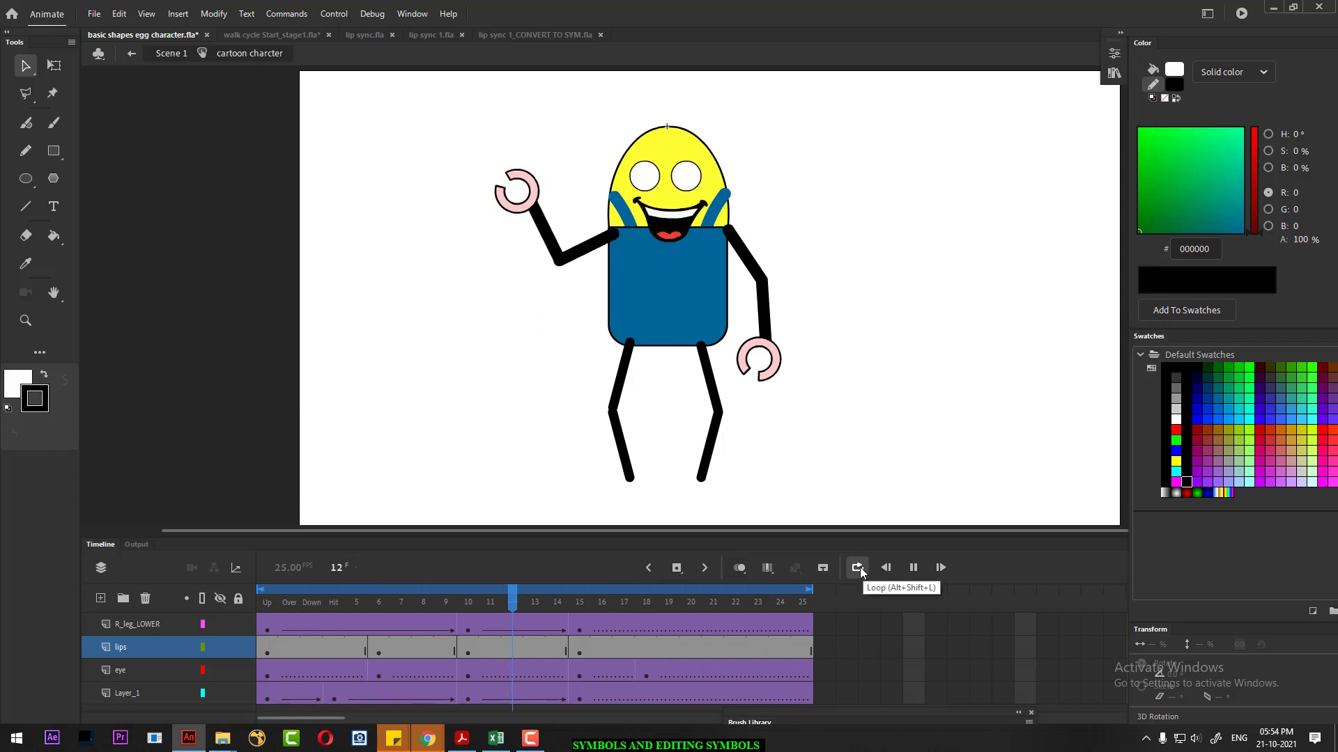
{"action": "key", "text": "Return"}
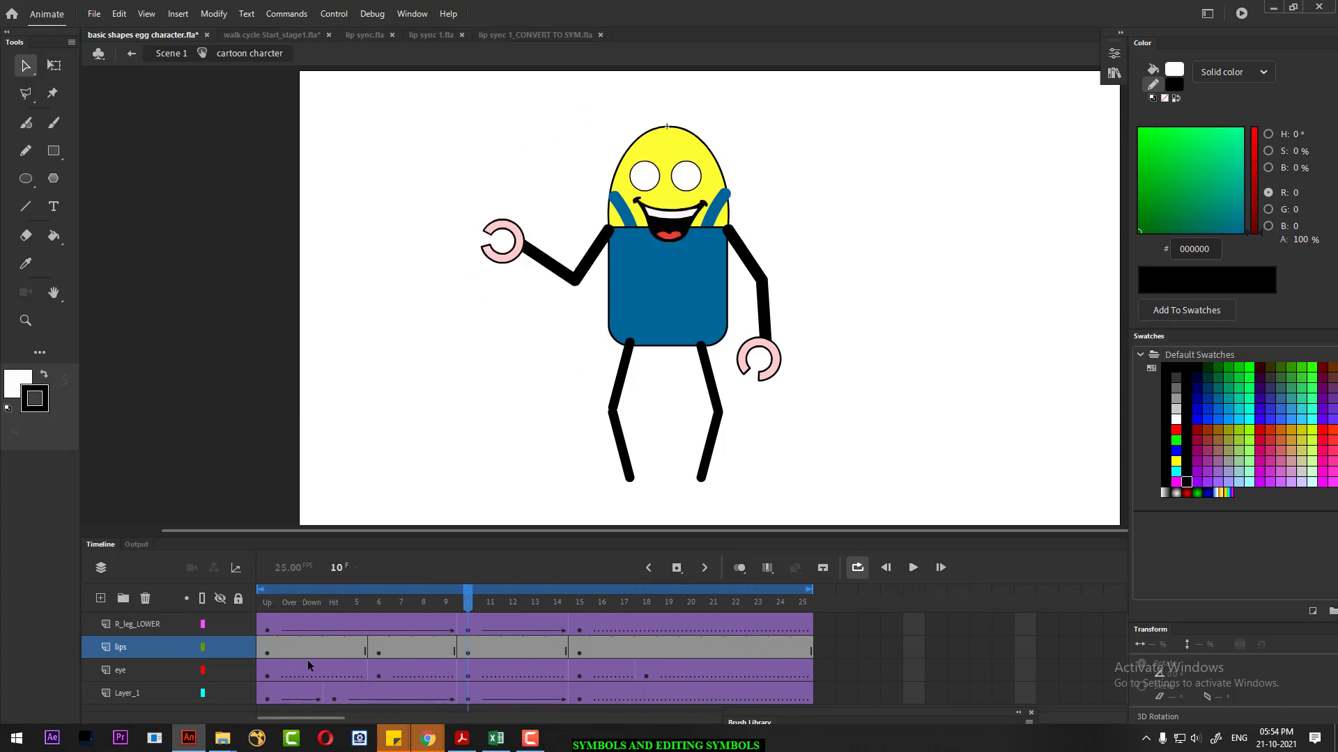
- Compare the lips keyframes at frames 1 and 15, replay the animation, and scrub back to frame 1 to check the mouth changes
{"action": "left_click", "coordinate": [268, 653]}
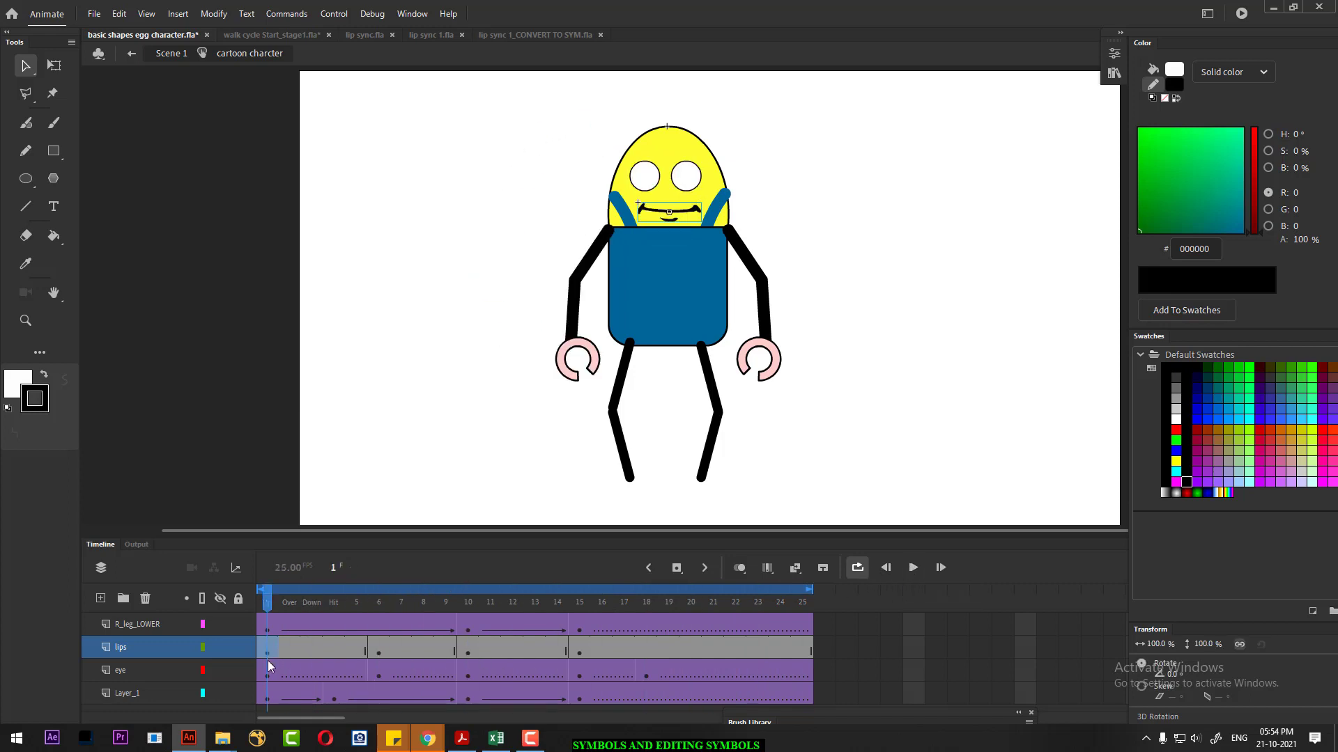
{"action": "left_click", "coordinate": [579, 651]}
{"action": "key", "text": "Return"}
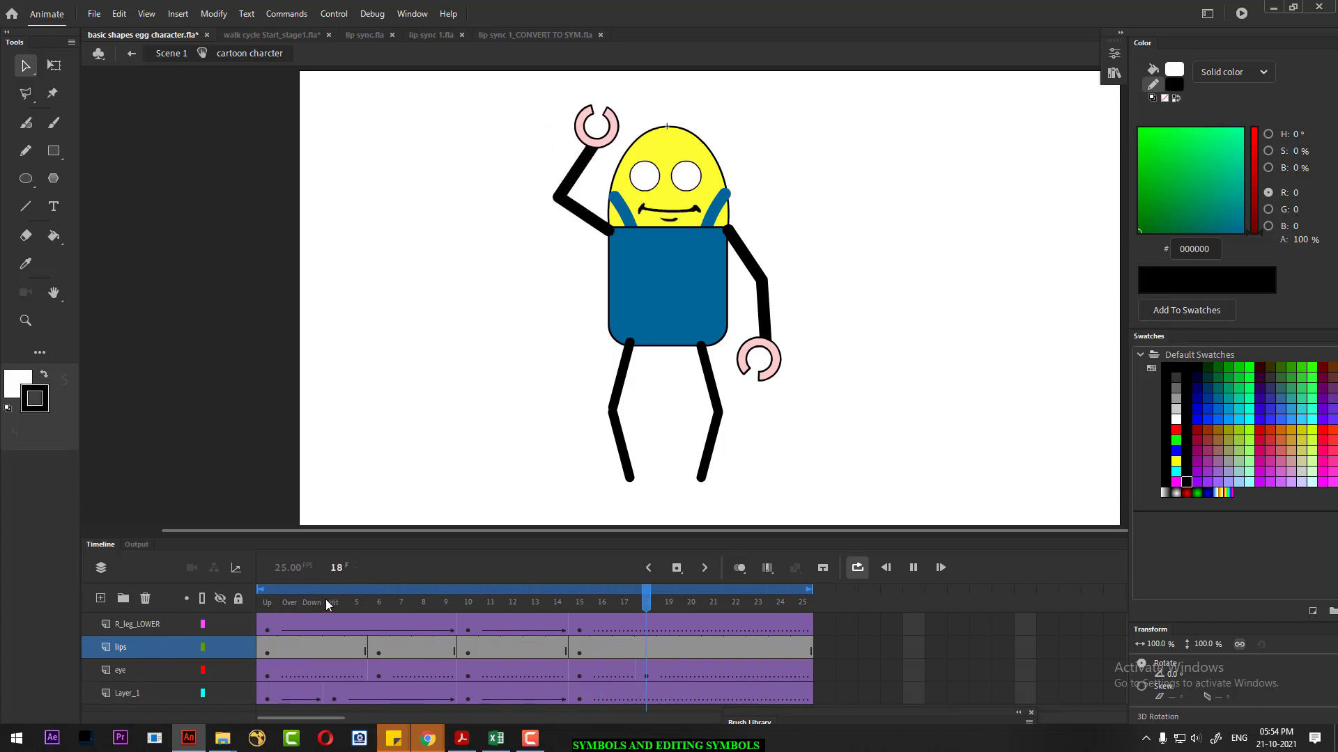
{"action": "left_click", "coordinate": [490, 604]}
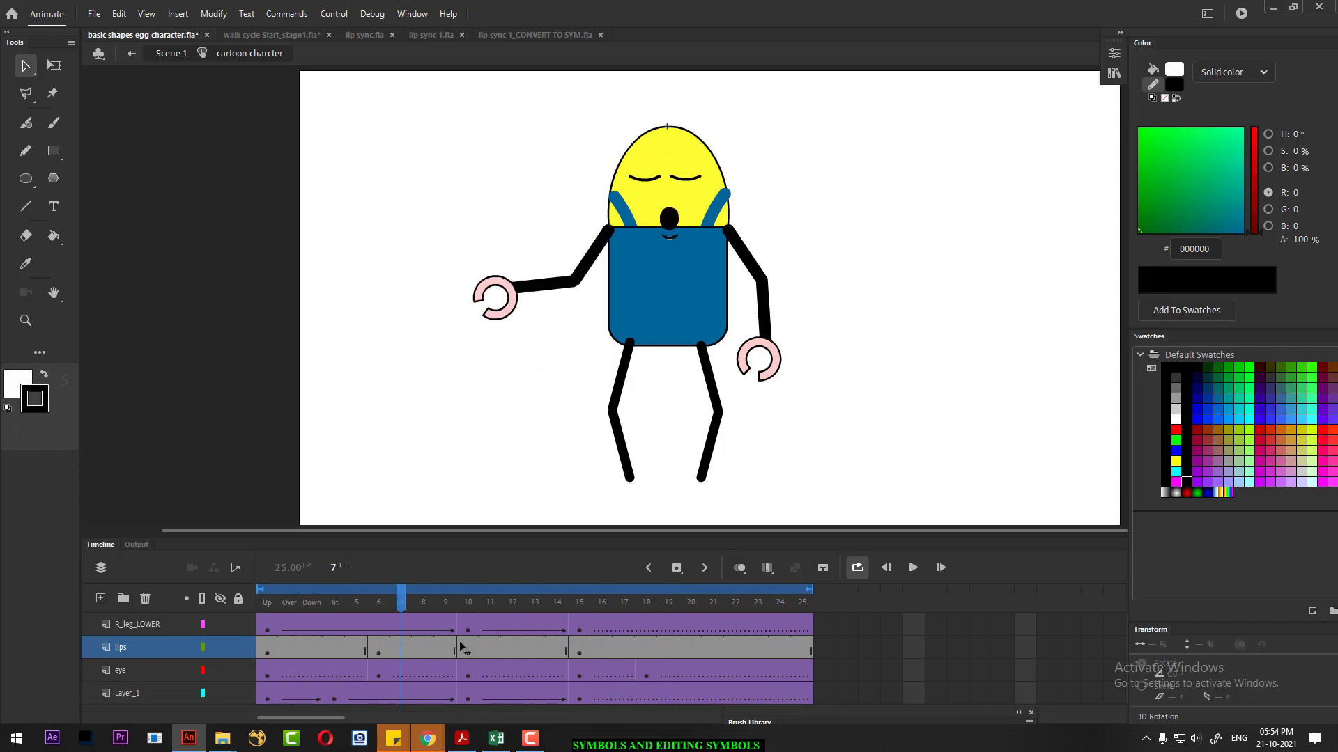
{"action": "left_click_drag", "start_coordinate": [461, 650], "coordinate": [267, 667]}
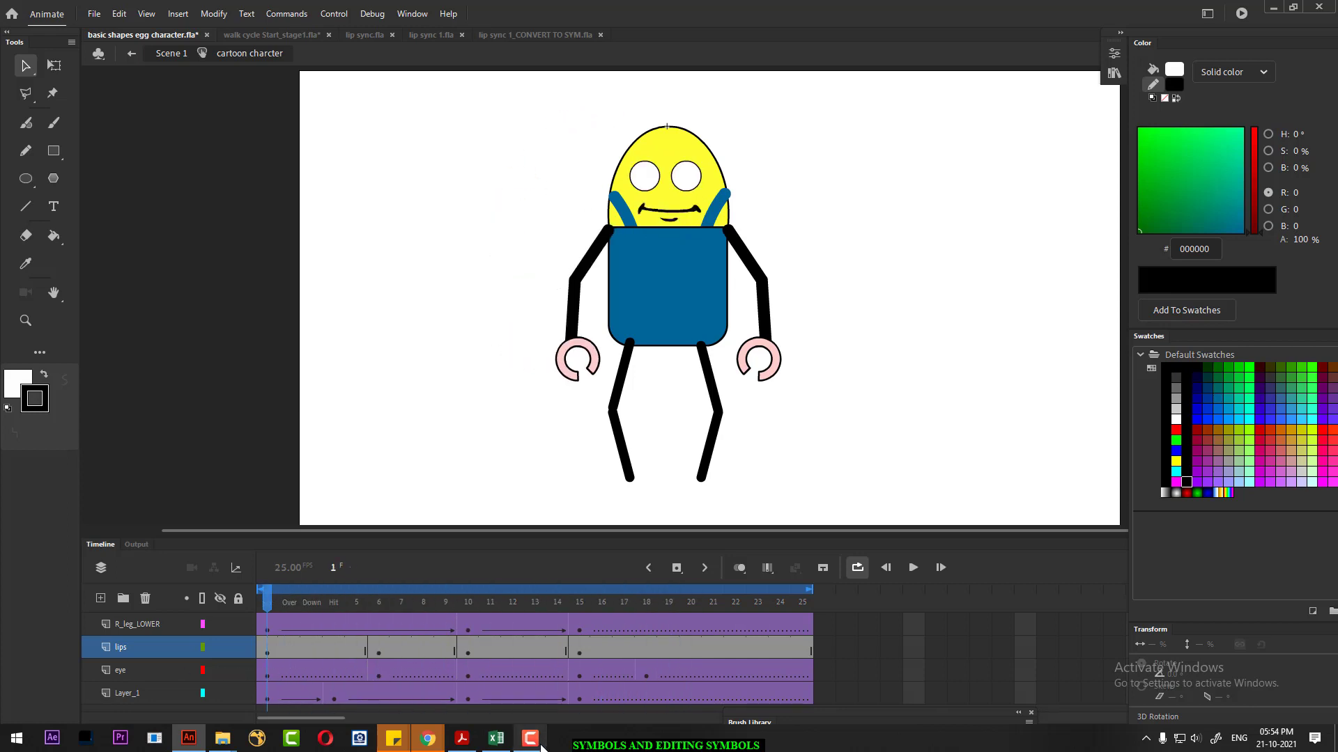